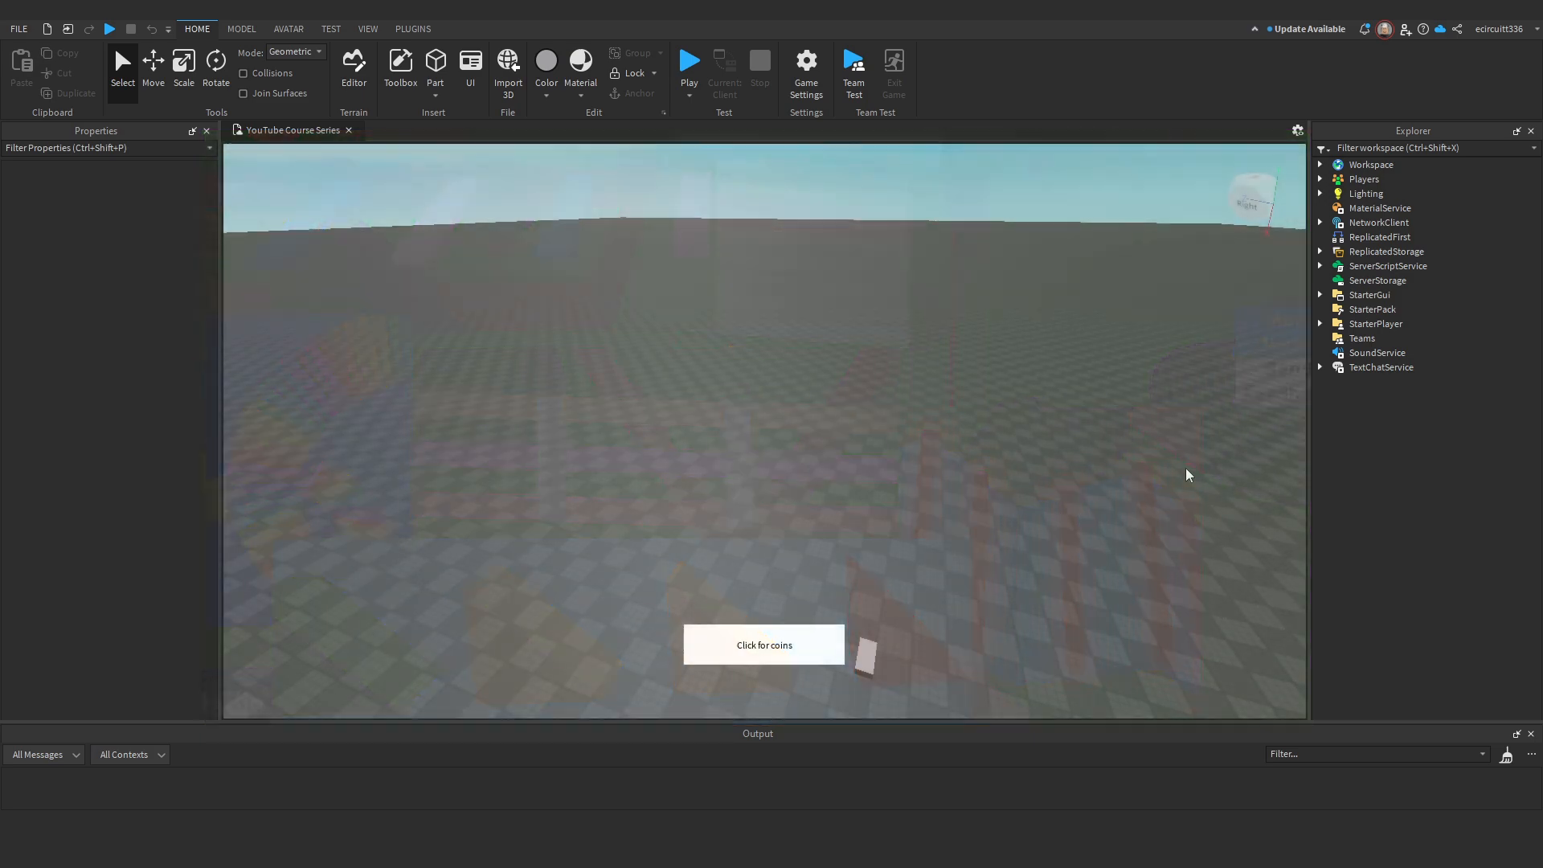
right_drag(971, 410, 967, 412)
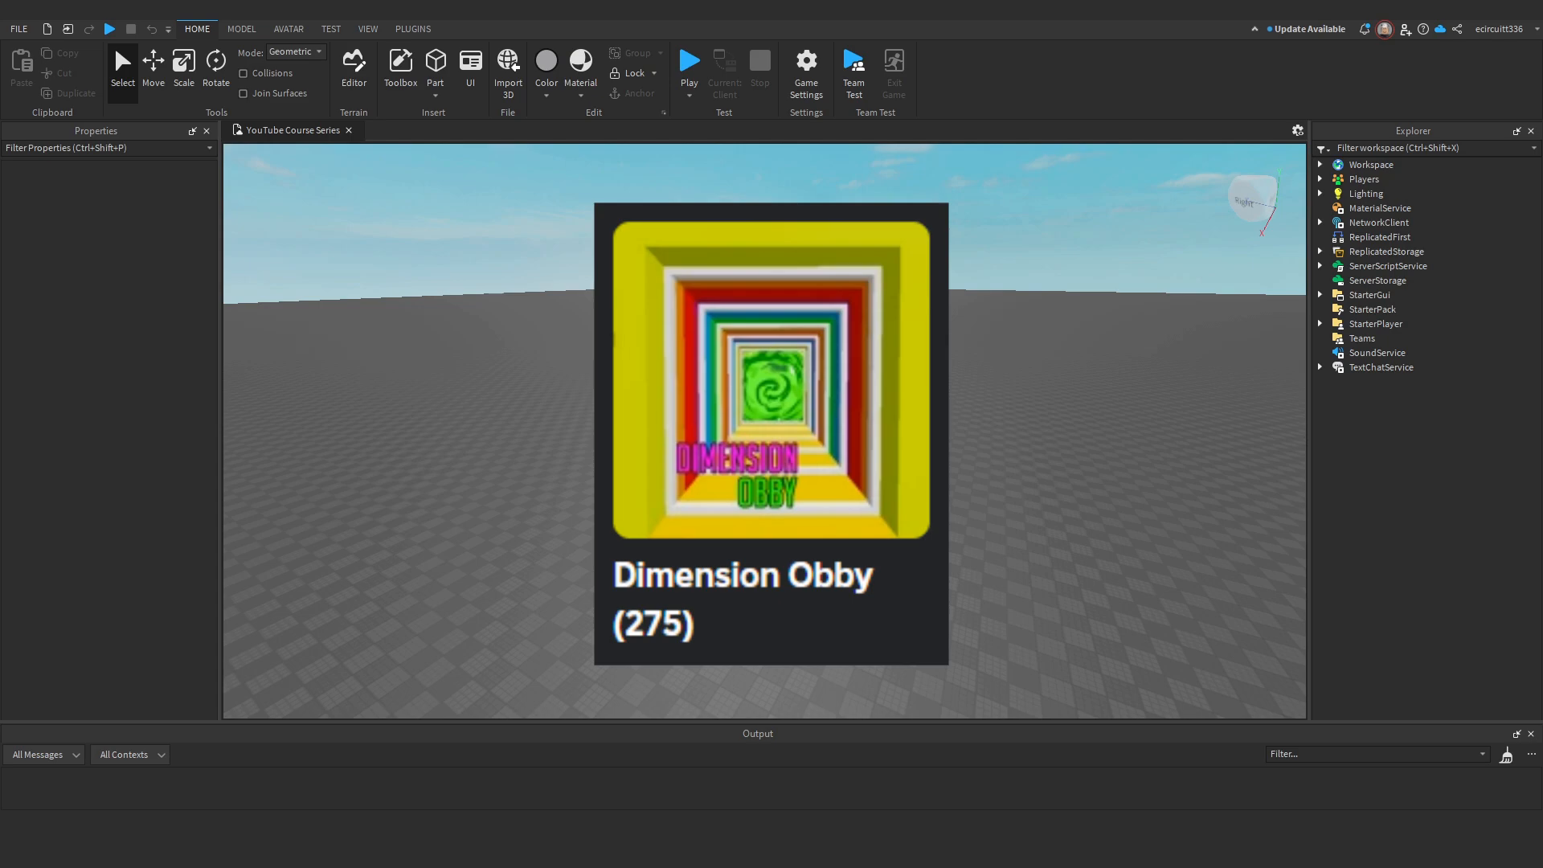
right_drag(861, 400, 847, 397)
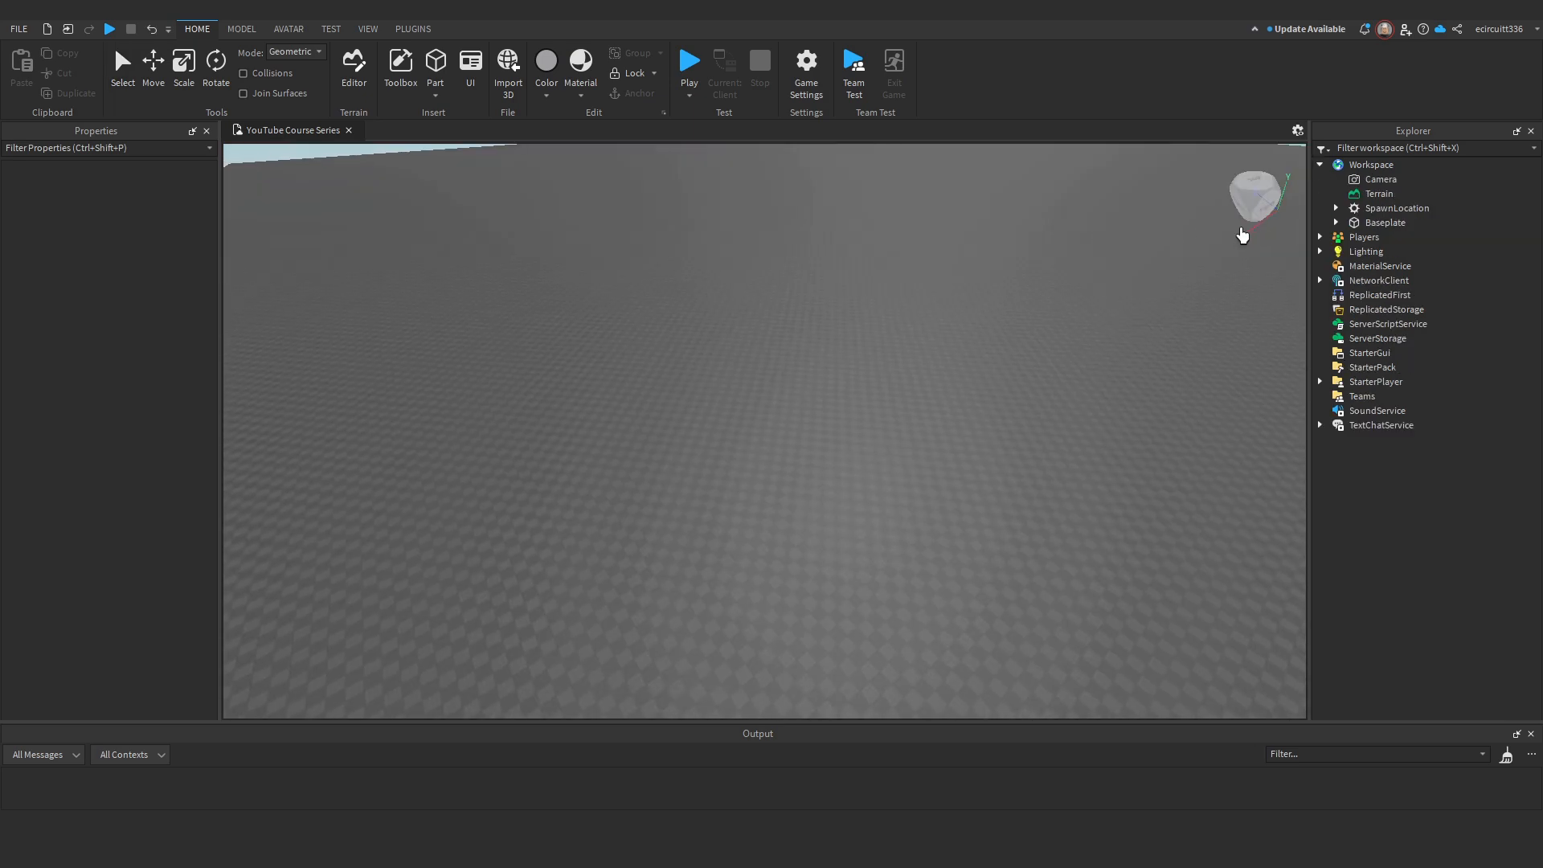
Delete the Baseplate and the SpawnLocation from the Workspace.
click(1382, 222)
key(Delete)
click(1397, 207)
key(Delete)
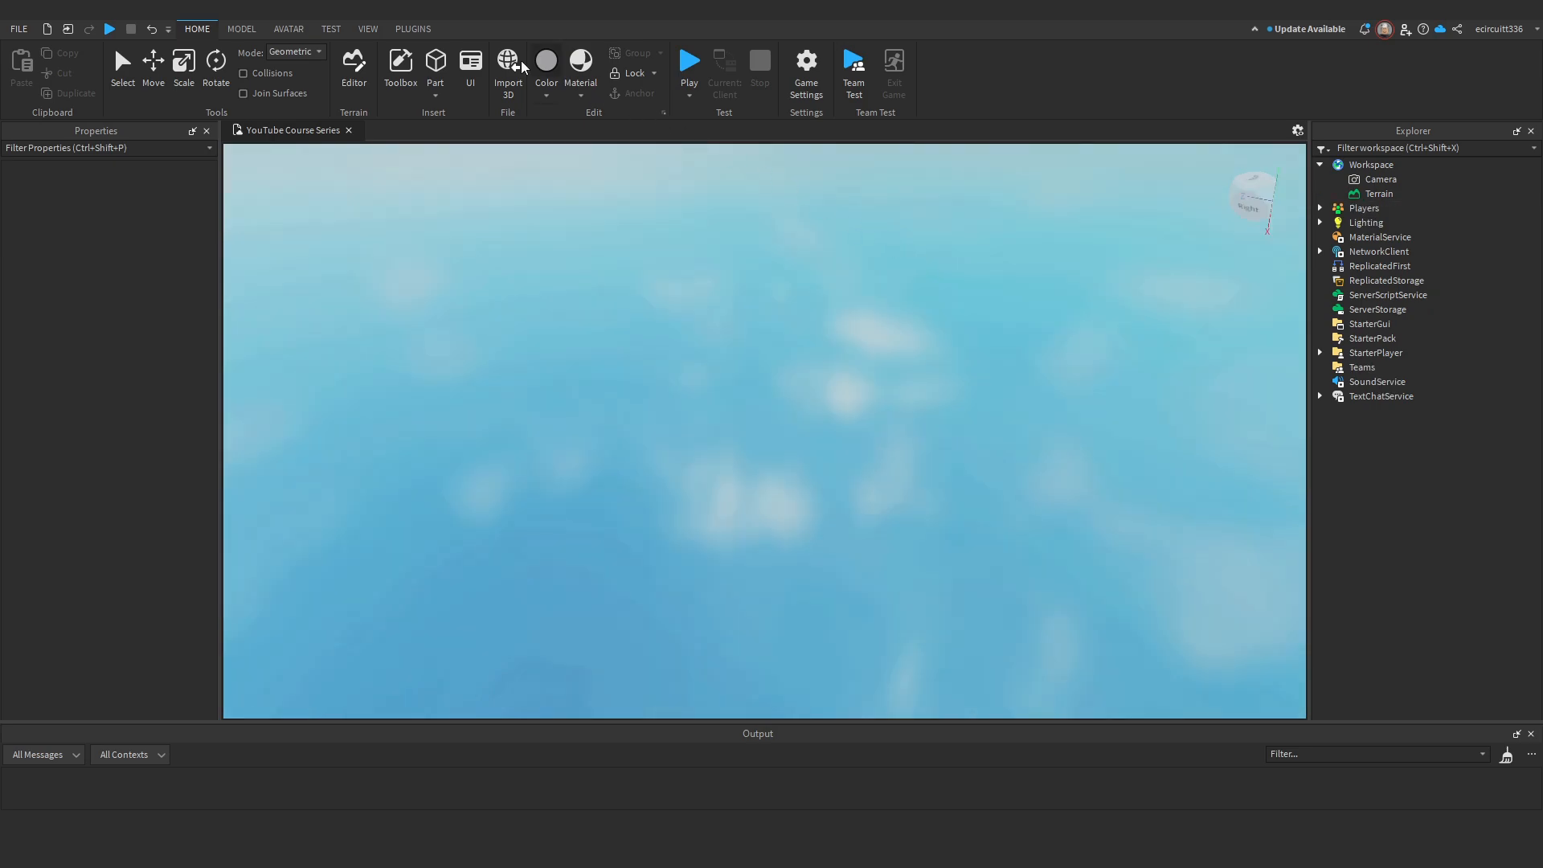
click(243, 29)
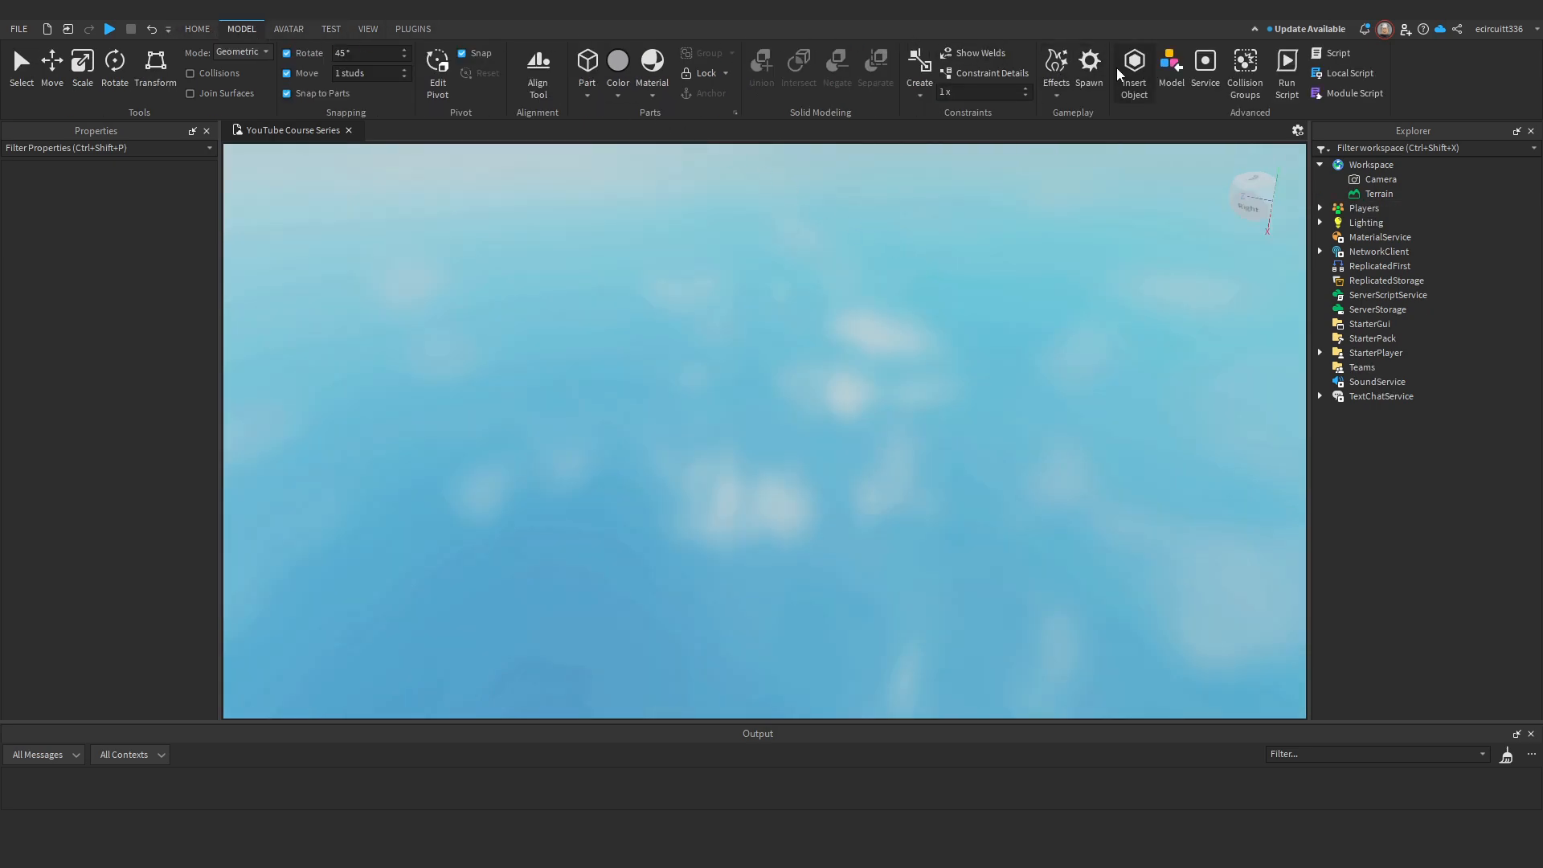
click(1090, 68)
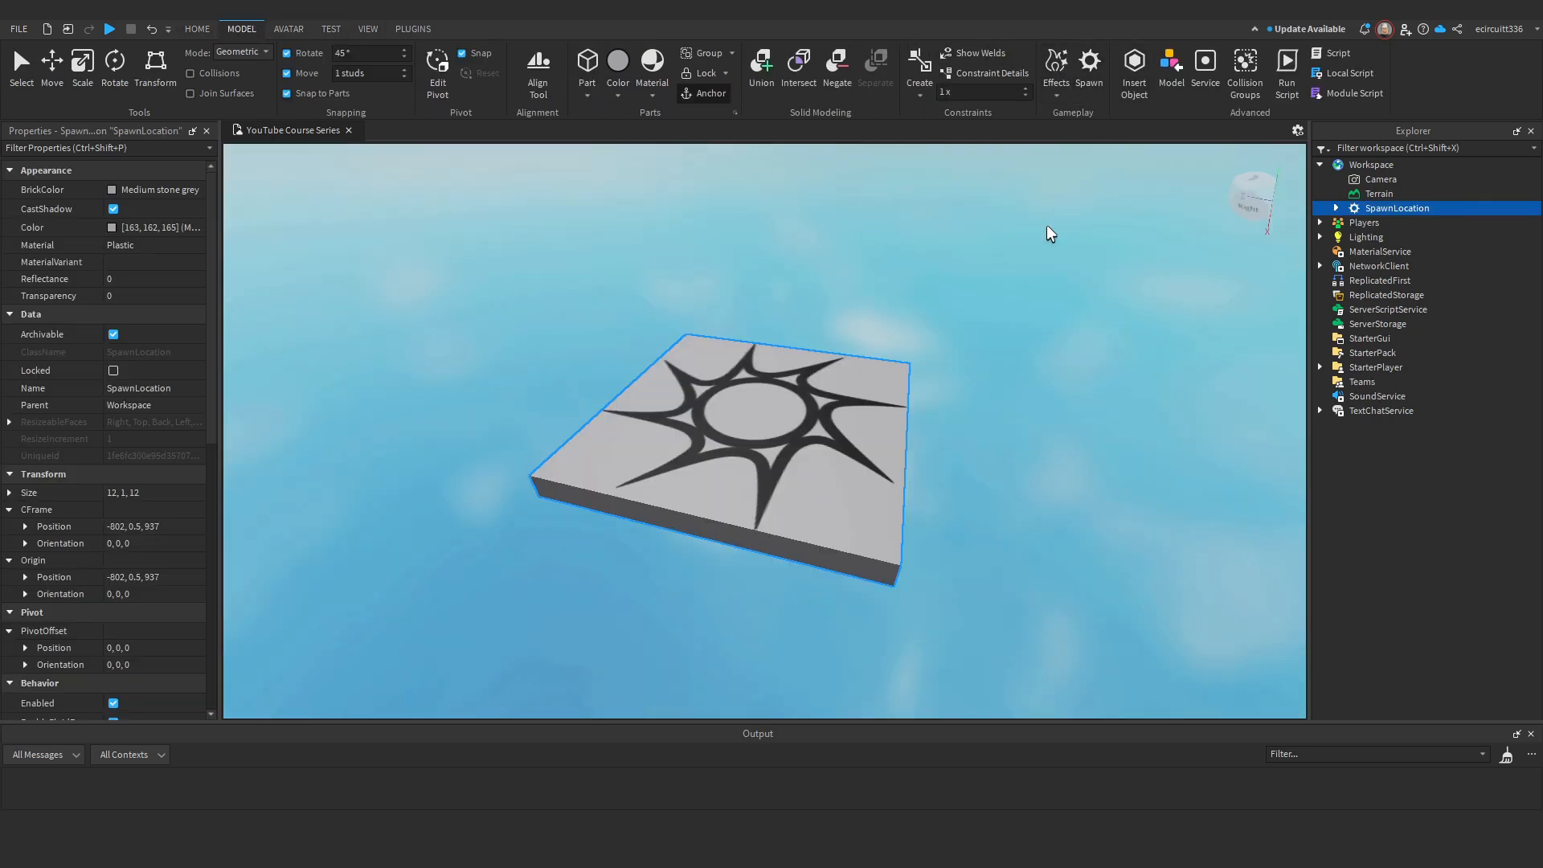
right_drag(1015, 314, 949, 307)
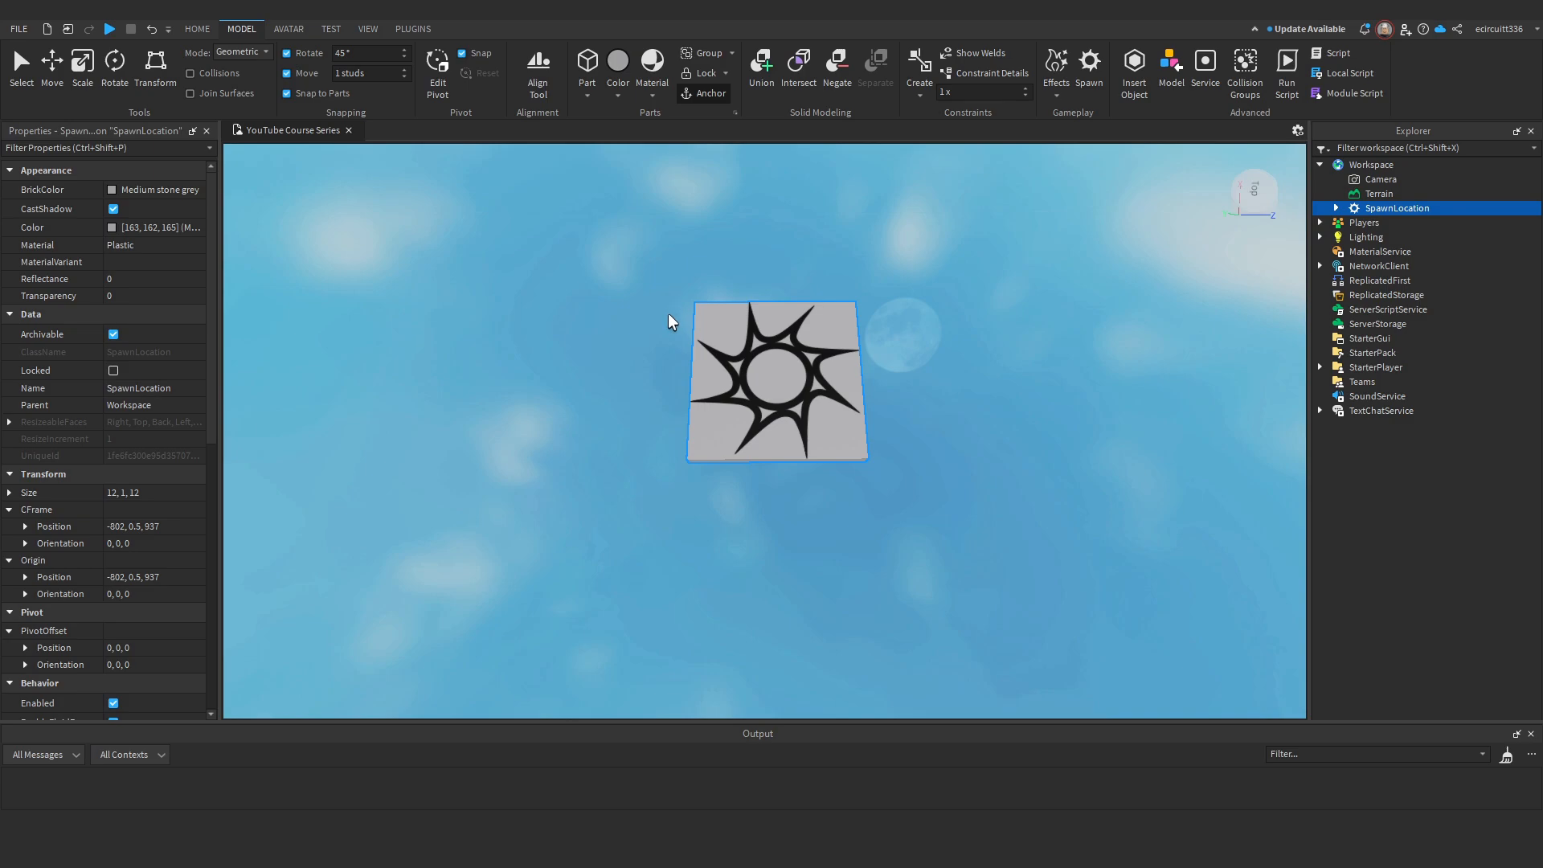
right_drag(672, 320, 693, 333)
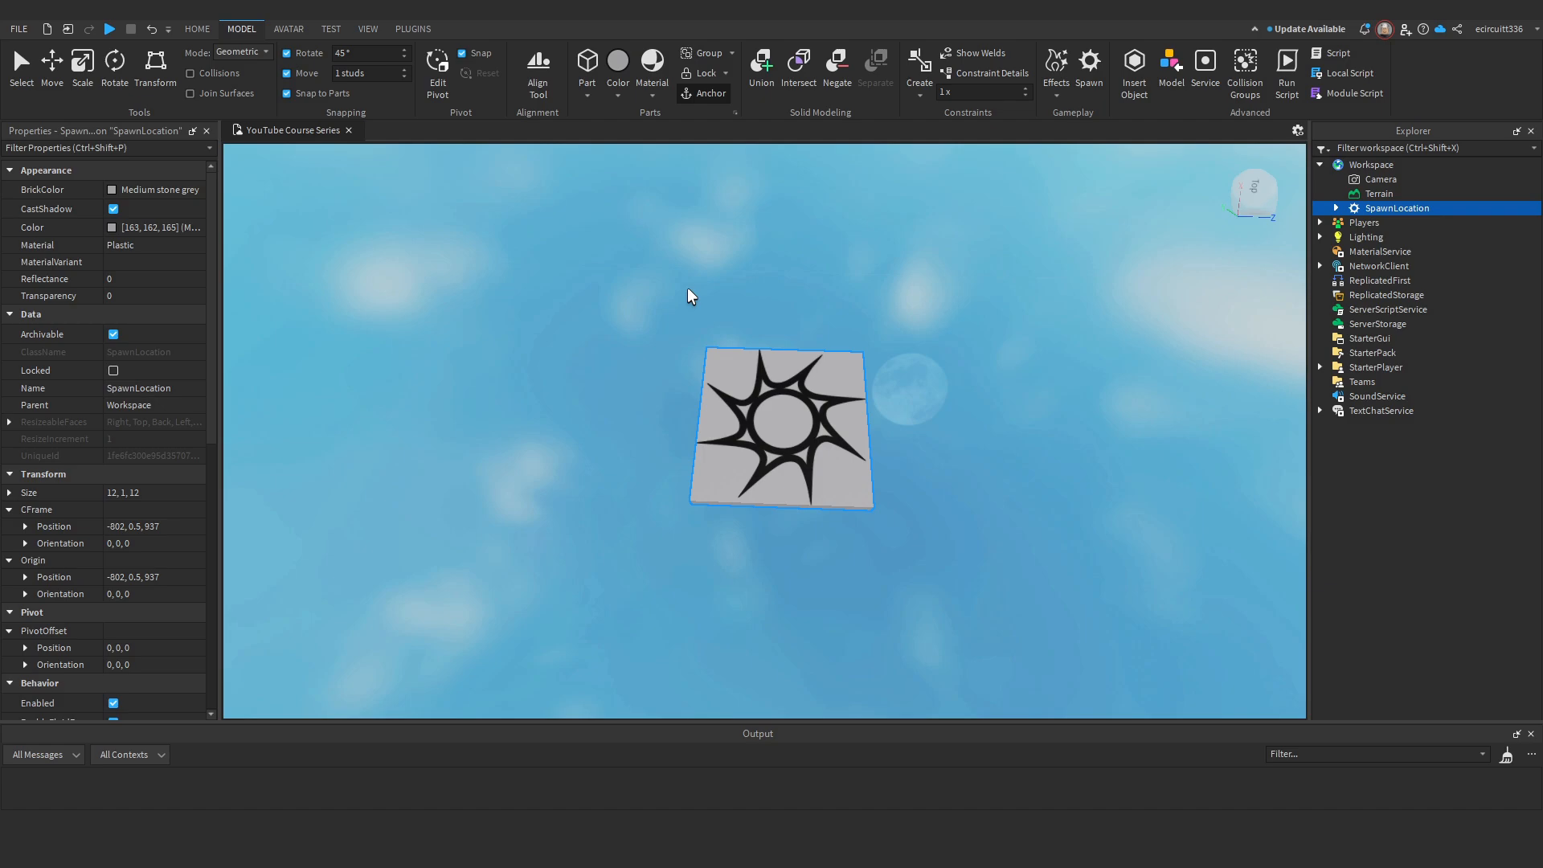
key(Delete)
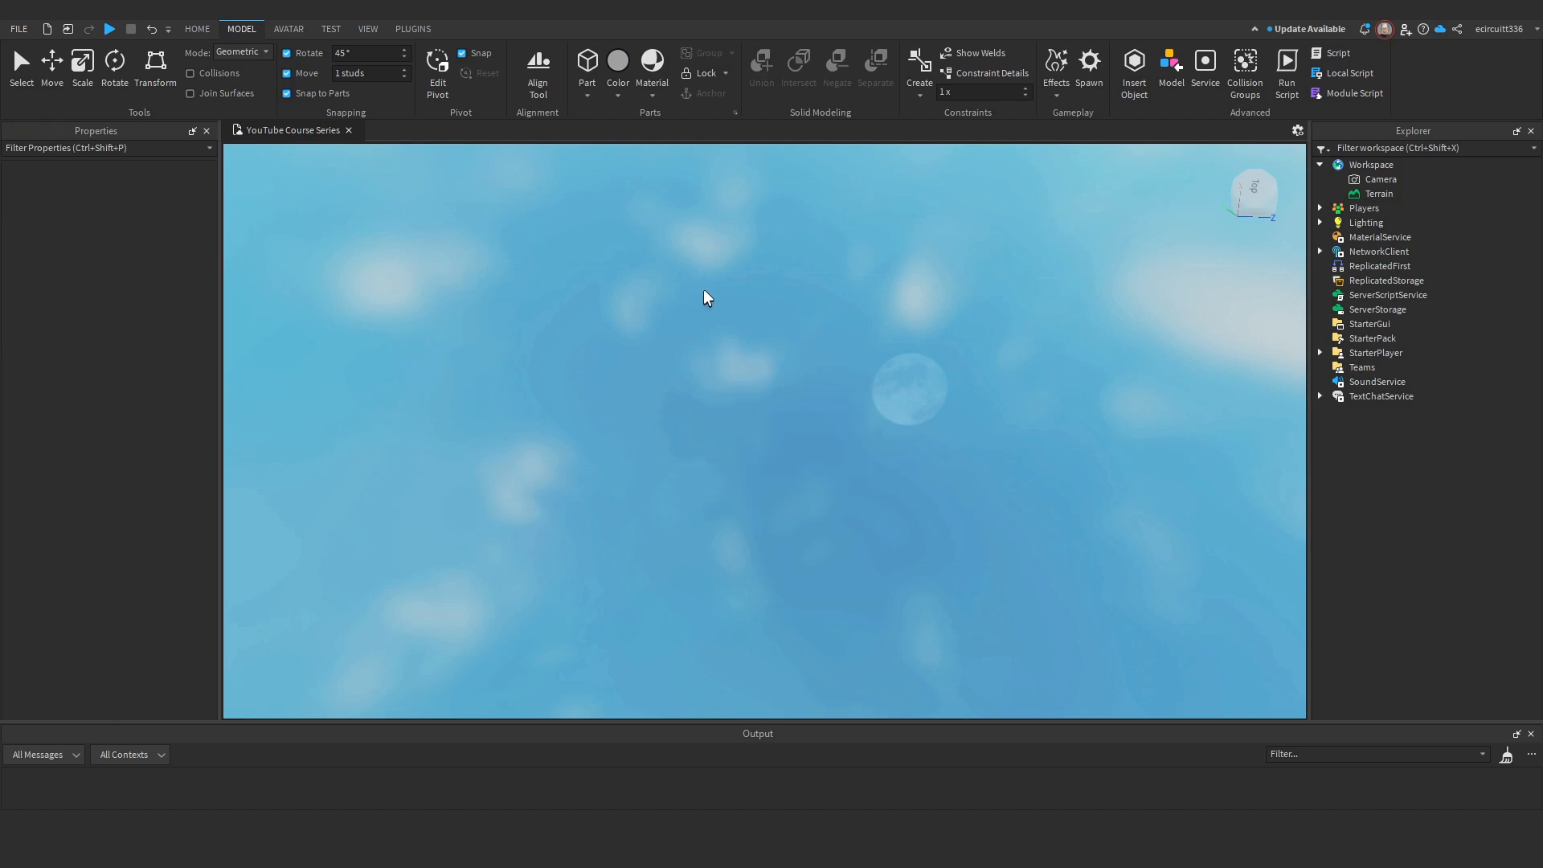
Insert a block part into the empty Workspace and look through its properties.
click(593, 67)
right_drag(1045, 347, 1043, 331)
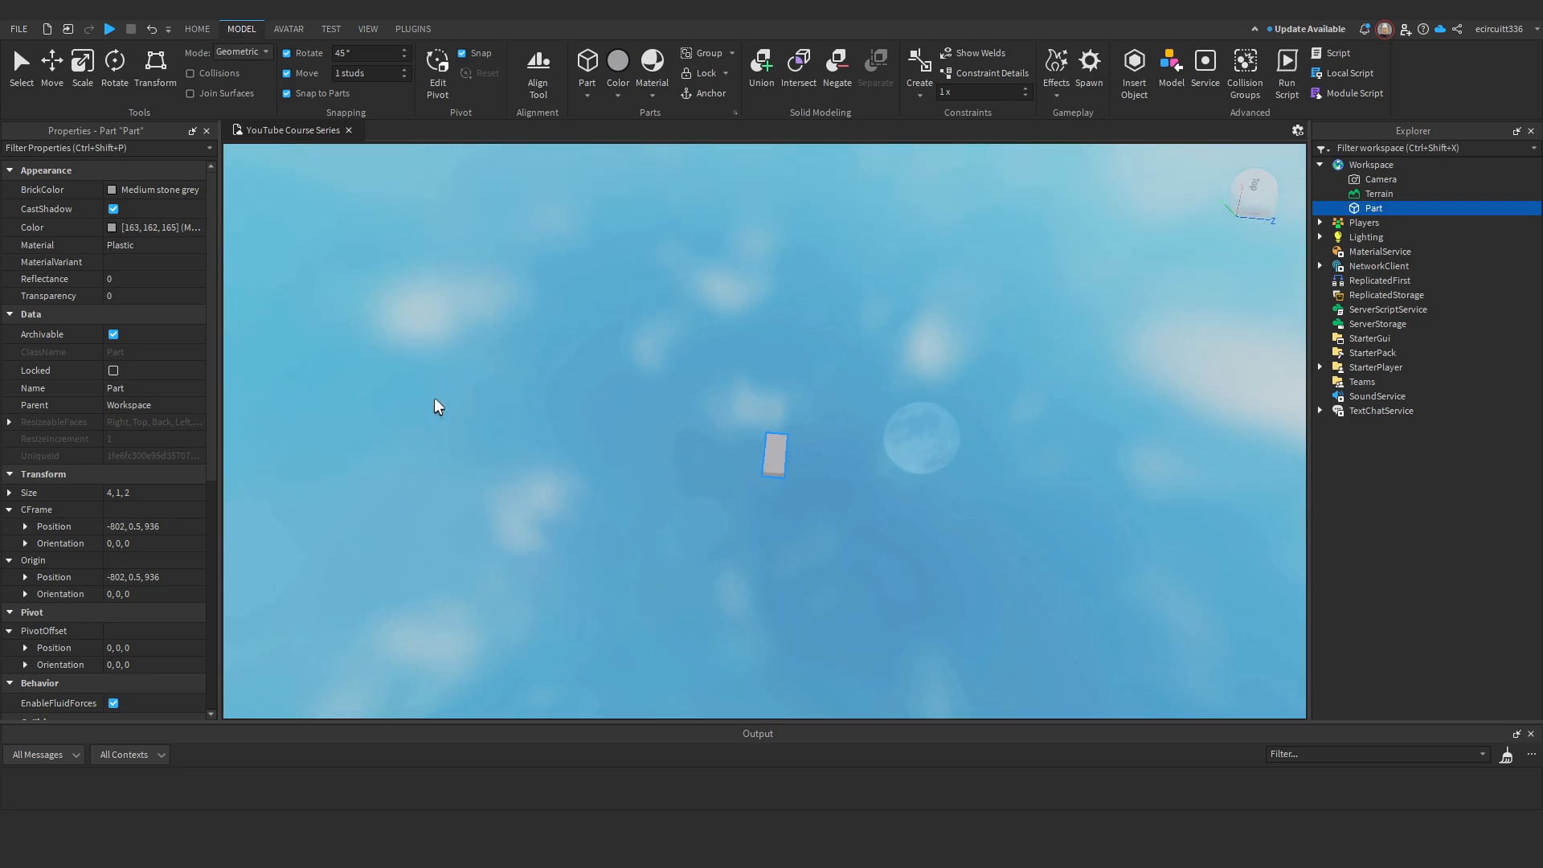
scroll(612, 339, down, 4)
right_drag(783, 400, 843, 400)
key(w)
scroll(844, 406, down, 2)
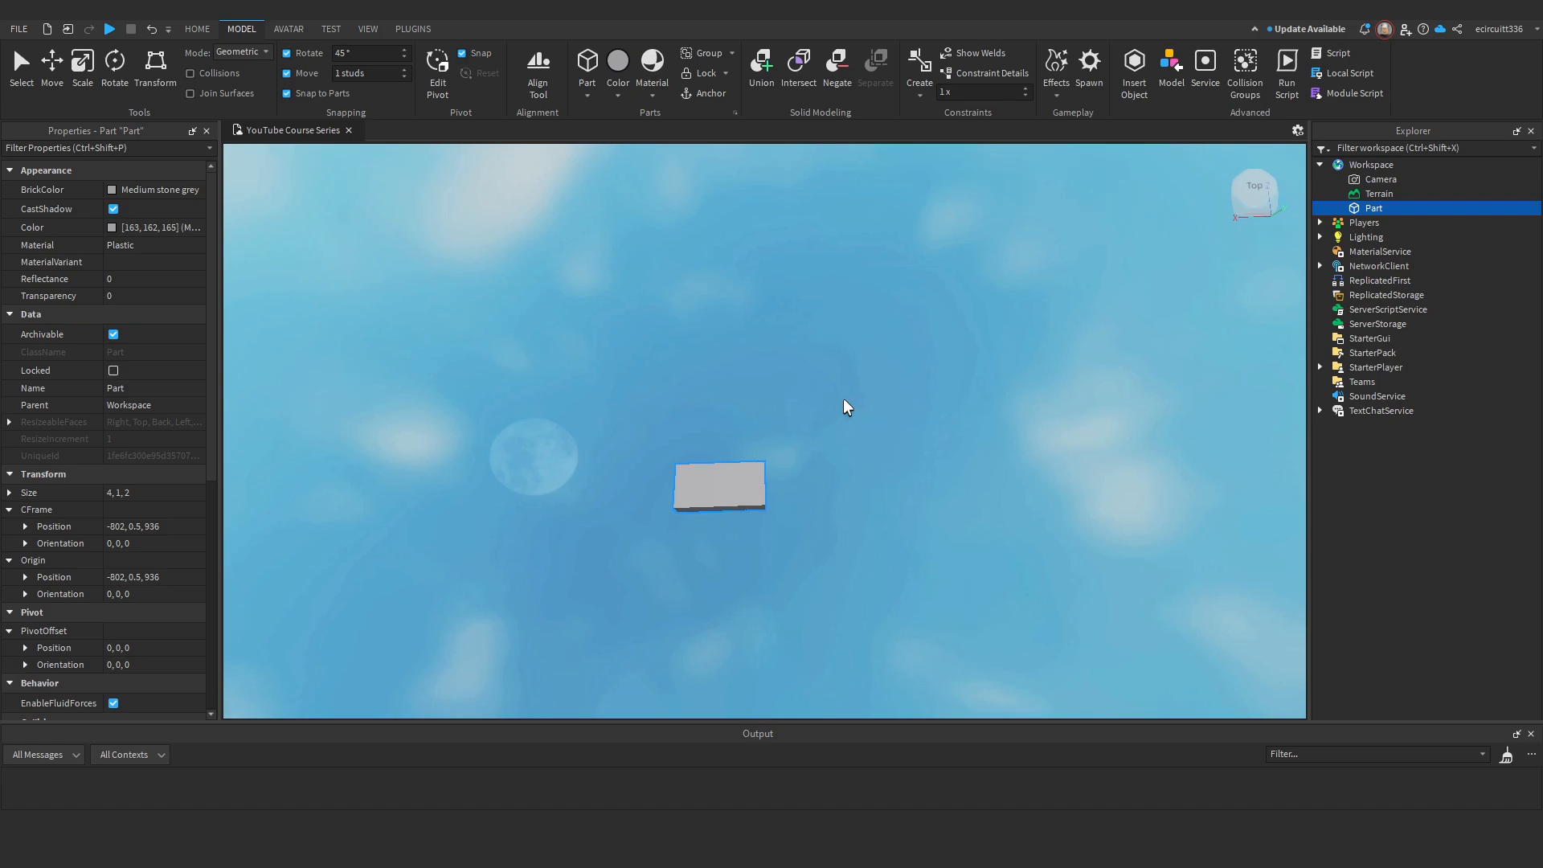
scroll(8, 444, down, 8)
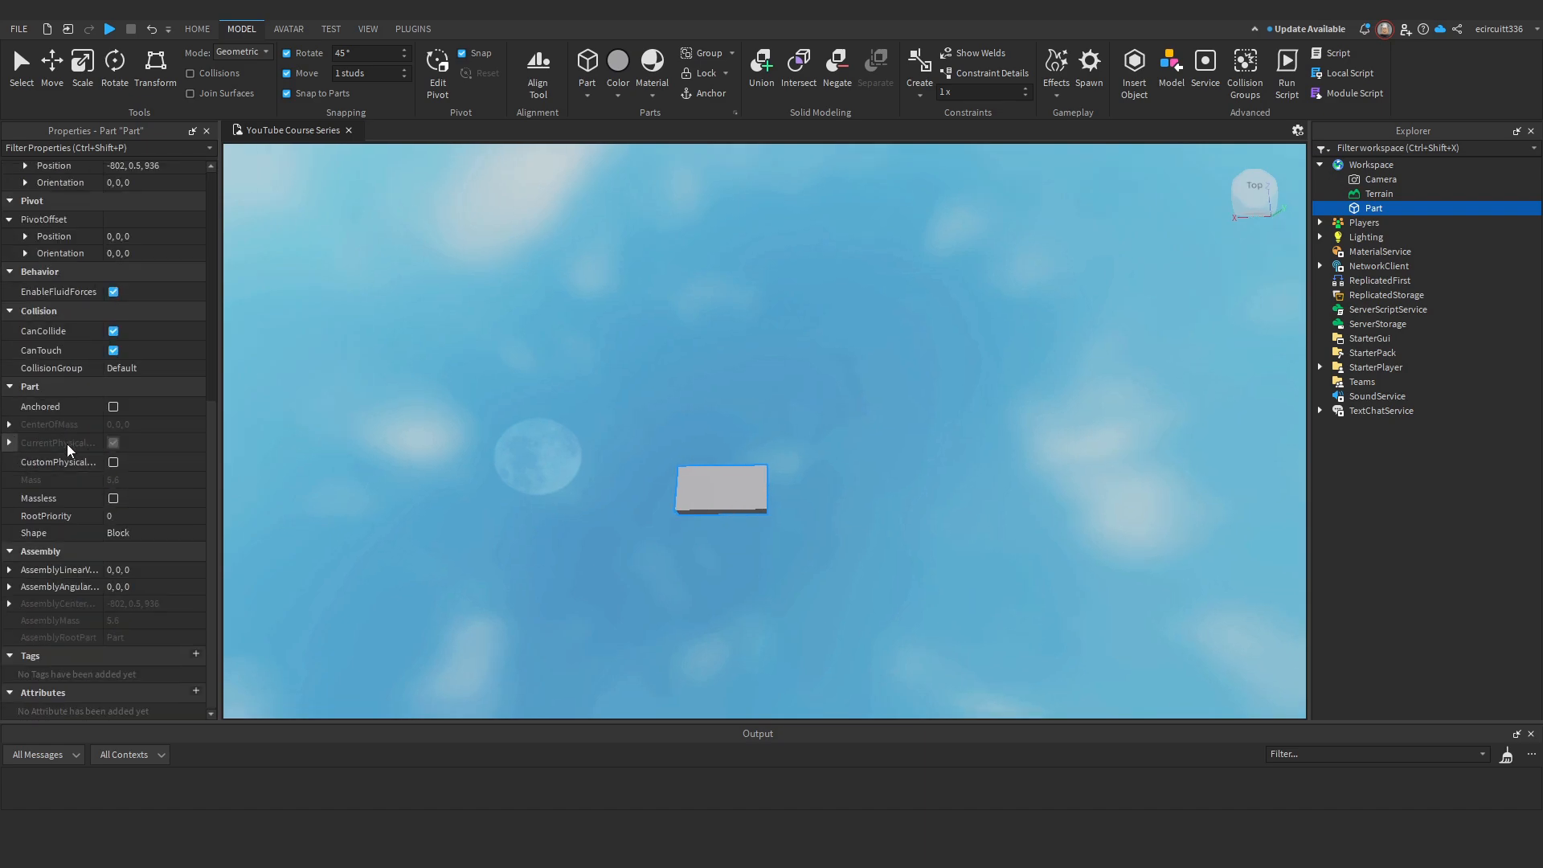
scroll(109, 518, up, 8)
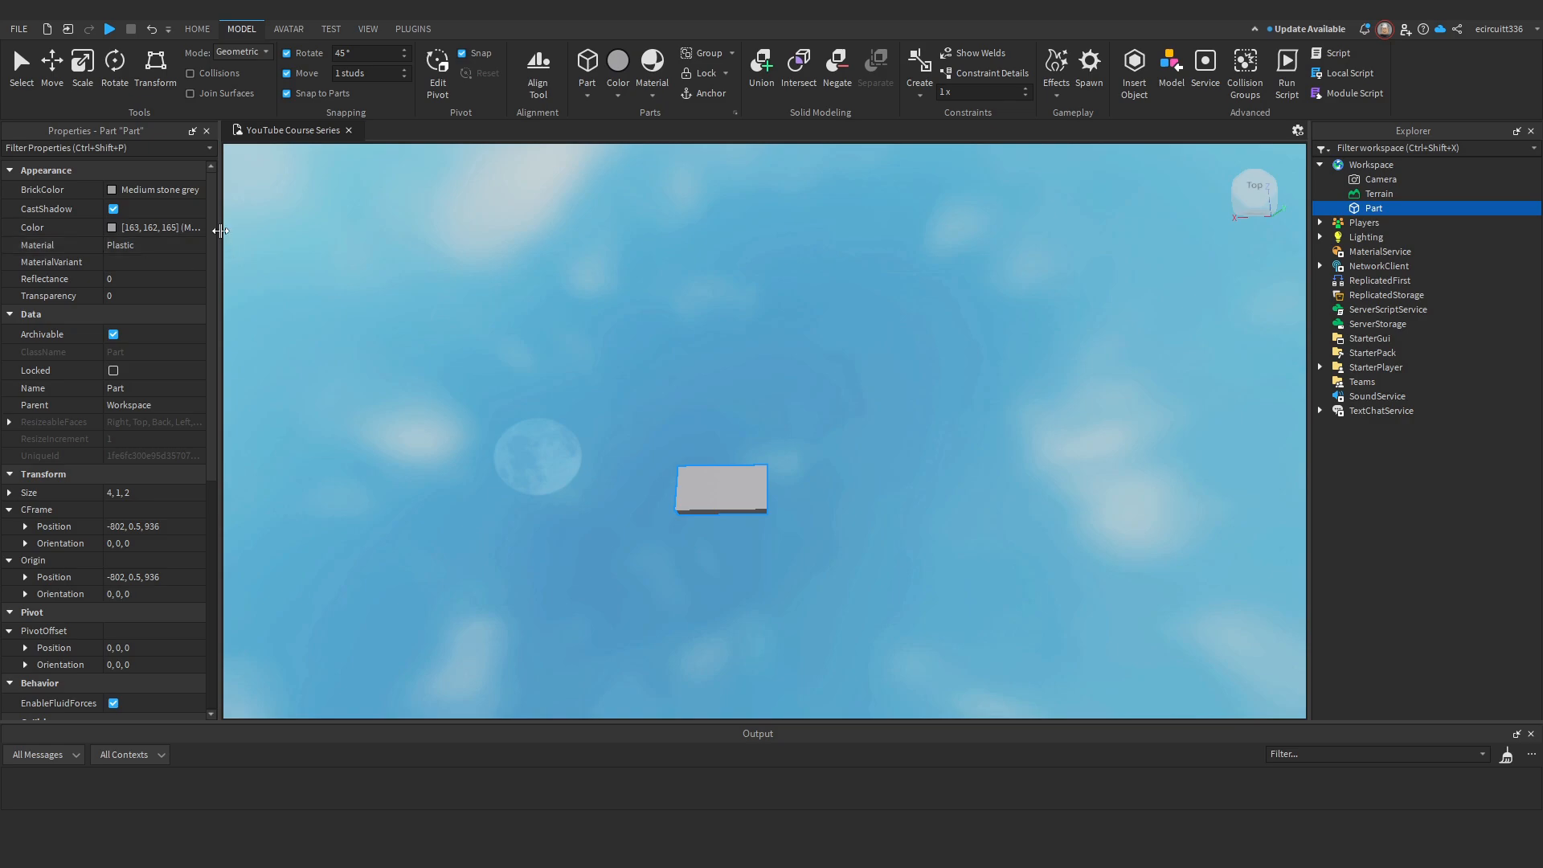
Rename the new part SpawnCheckpoint.
right_click(1366, 207)
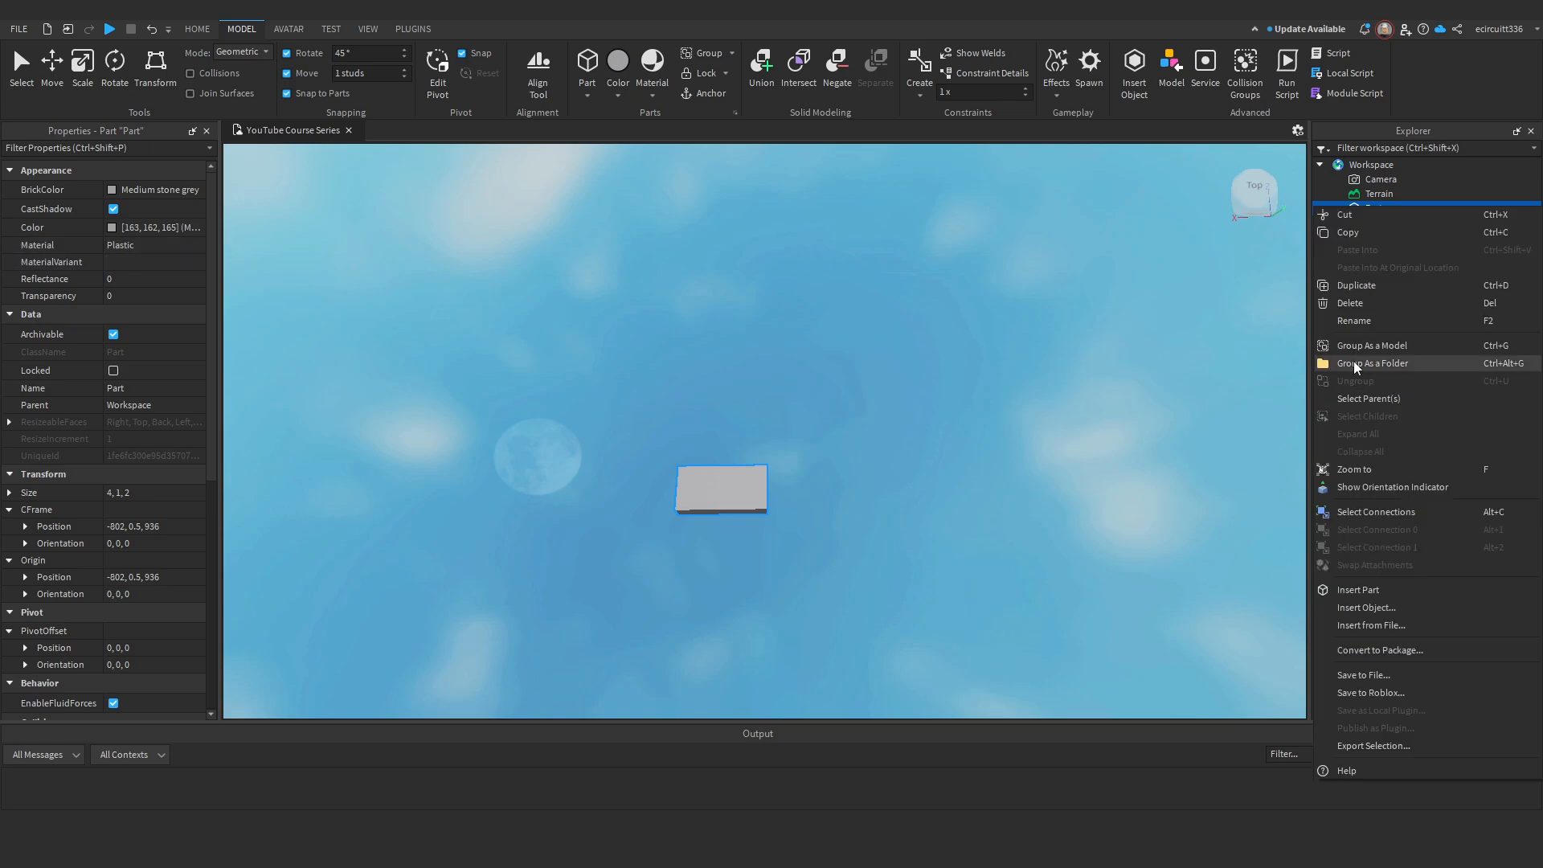
click(1358, 320)
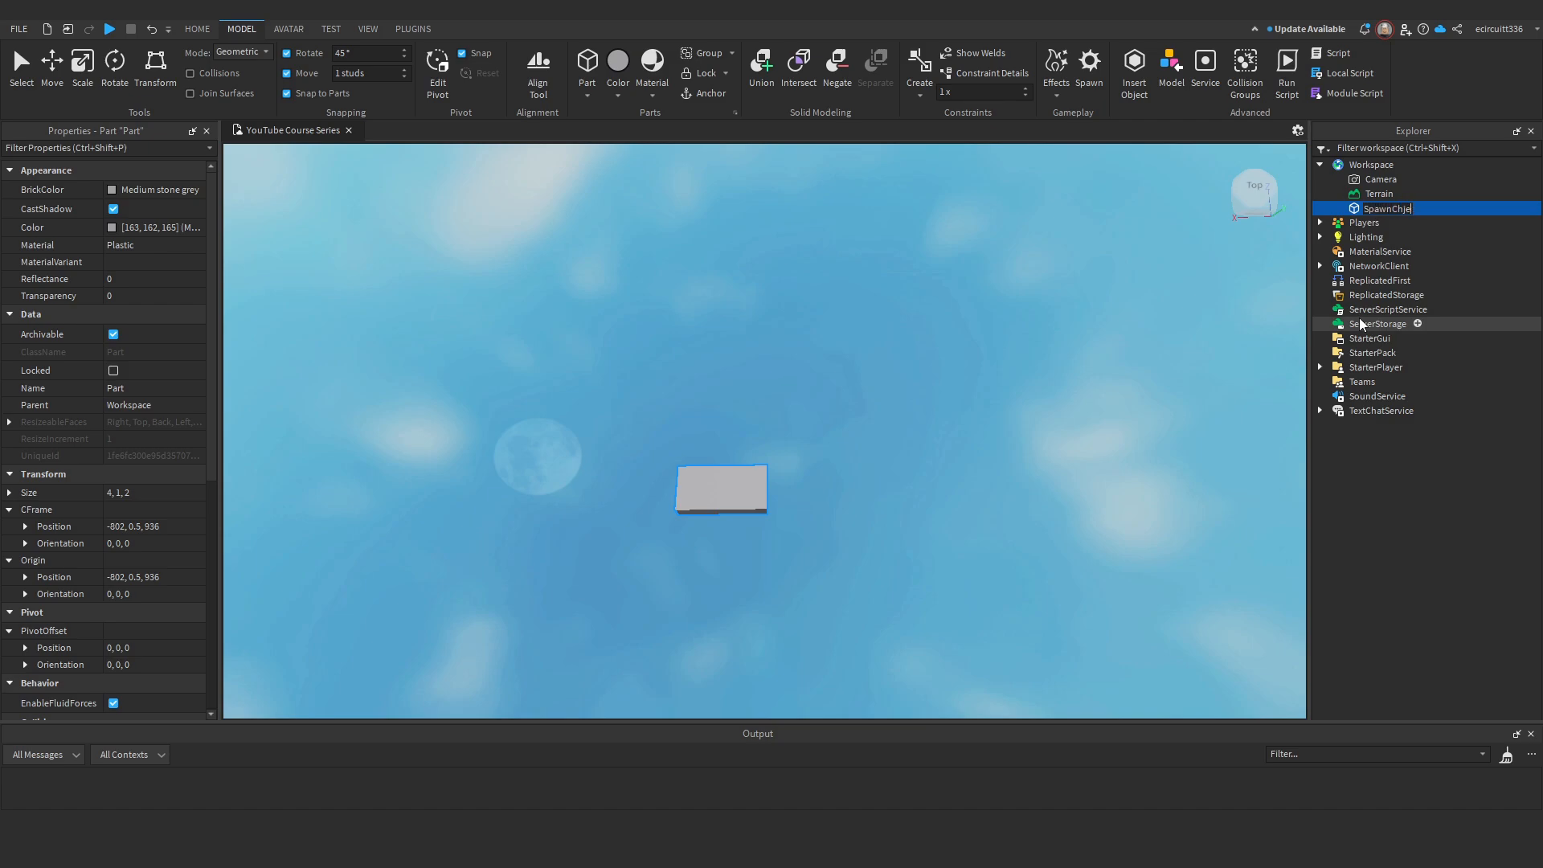
text(SpawnCheckpoint)
key(Return)
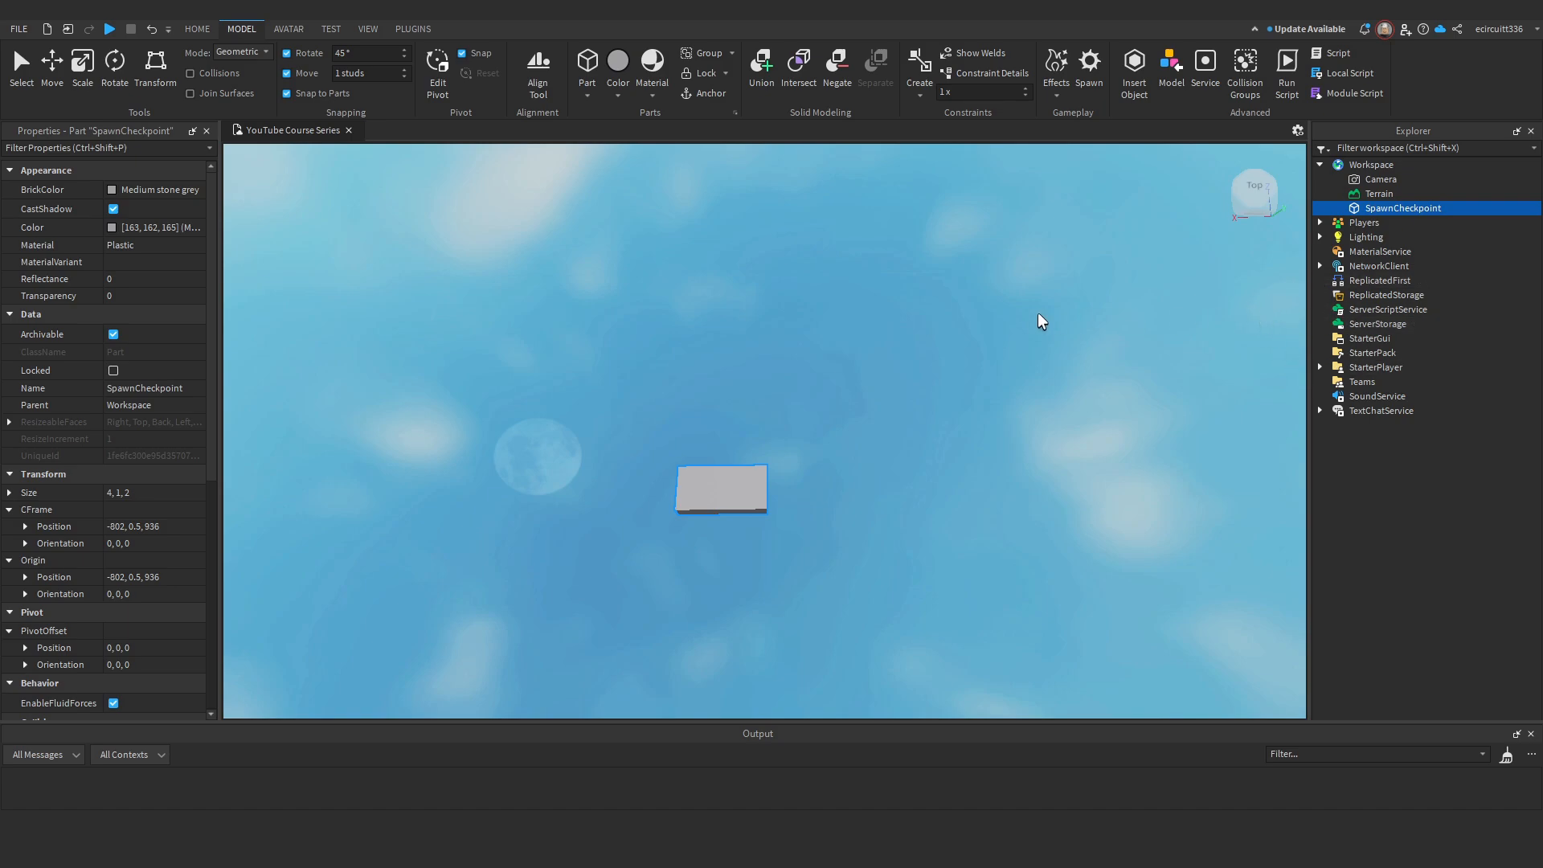
Anchor the SpawnCheckpoint part so it does not fall.
right_drag(1039, 315, 139, 71)
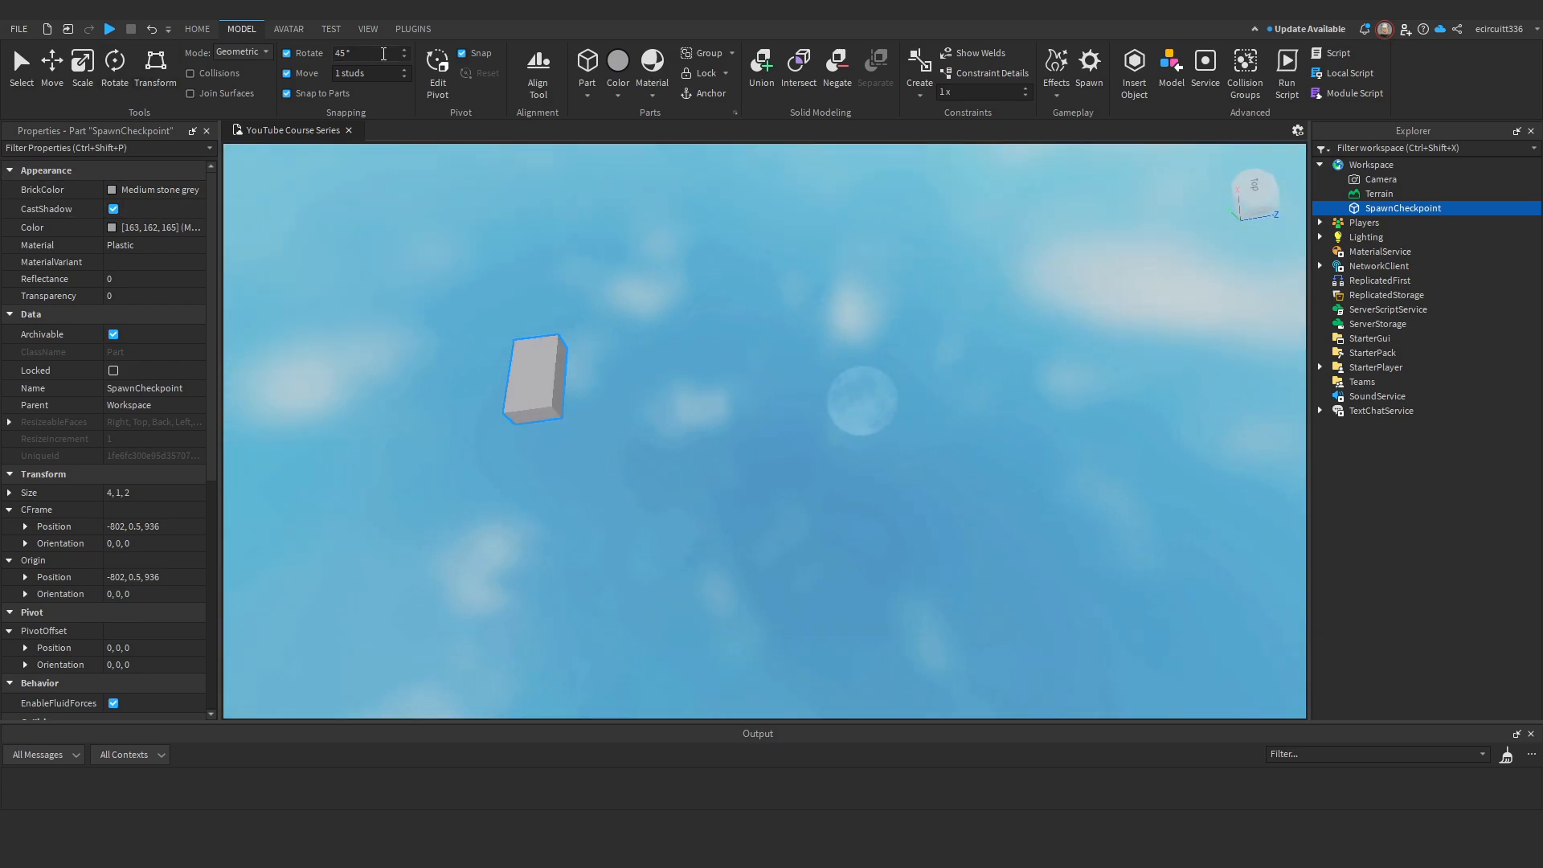
key(a)
click(704, 93)
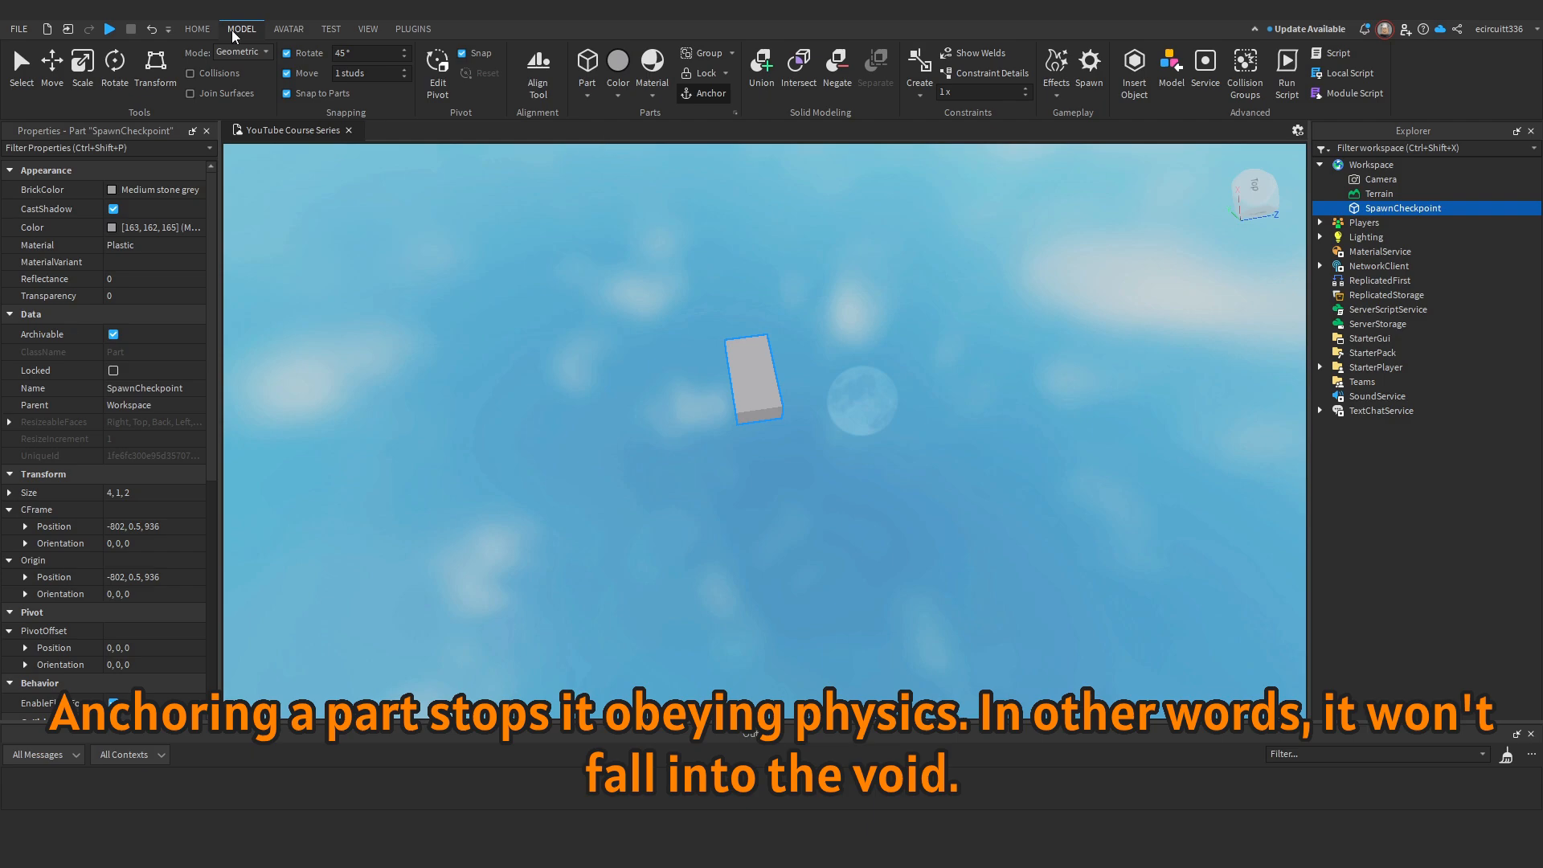
Scale the SpawnCheckpoint part along its two horizontal axes into a square platform measuring 14 by 1 by 14 studs.
click(82, 61)
right_drag(932, 377, 992, 286)
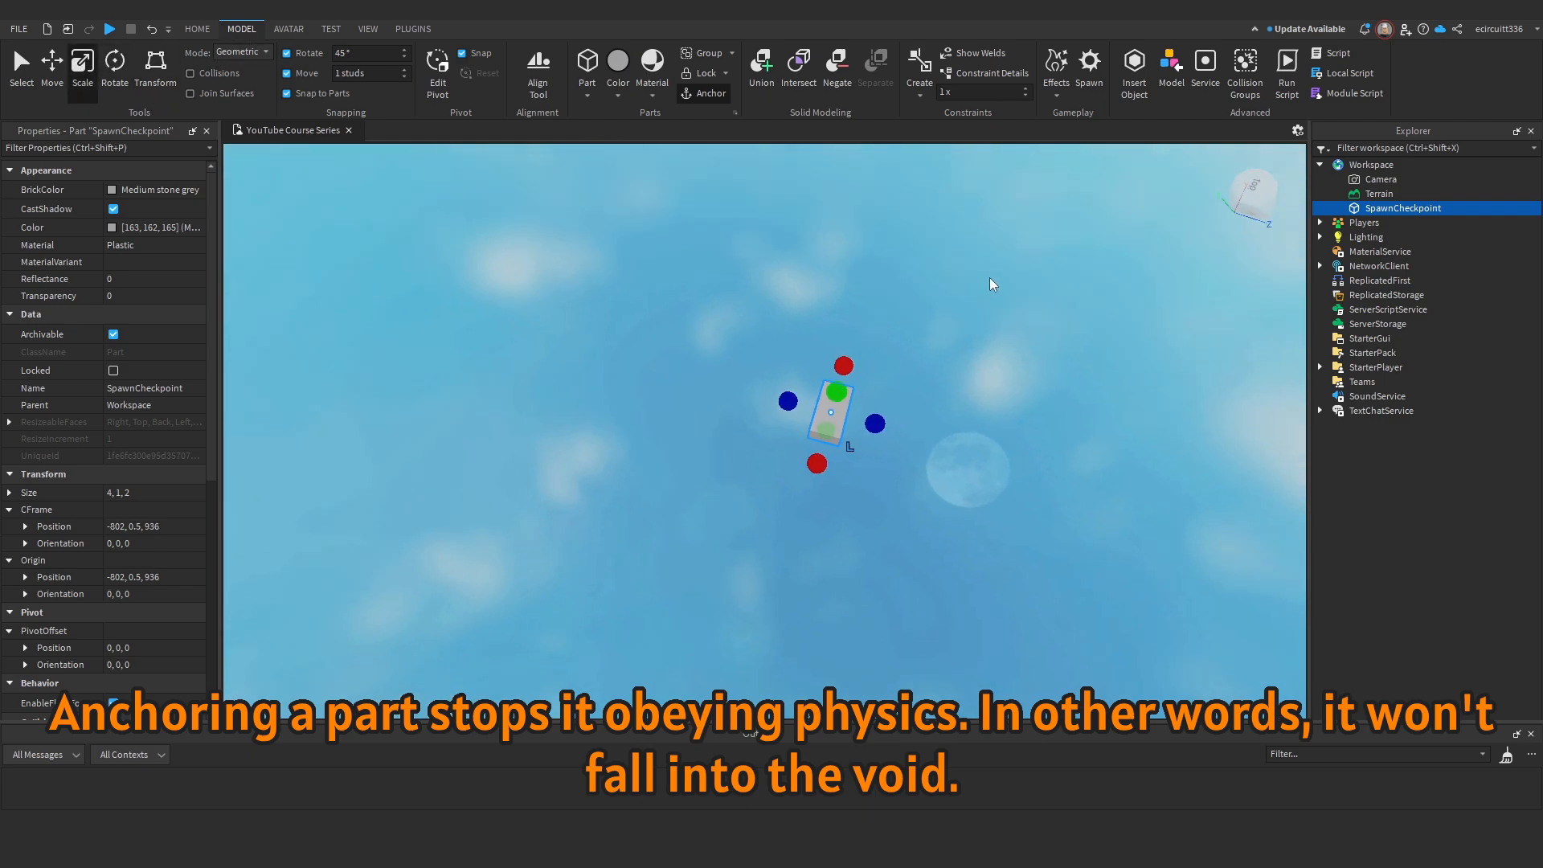
drag(876, 424, 776, 501)
right_drag(851, 514, 850, 516)
scroll(849, 515, up, 5)
scroll(844, 506, down, 5)
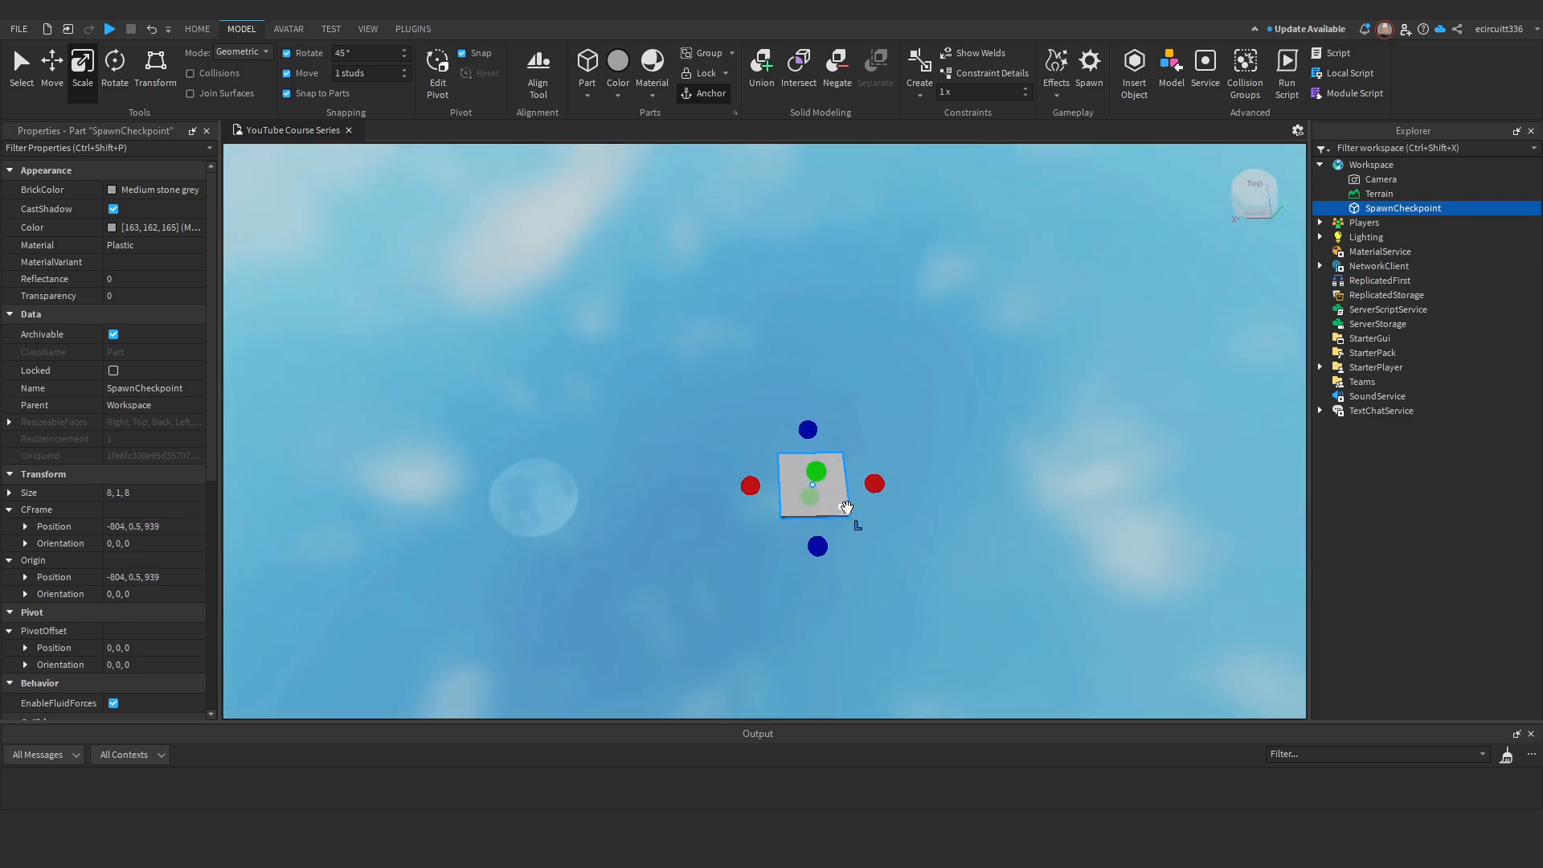
drag(809, 482, 855, 486)
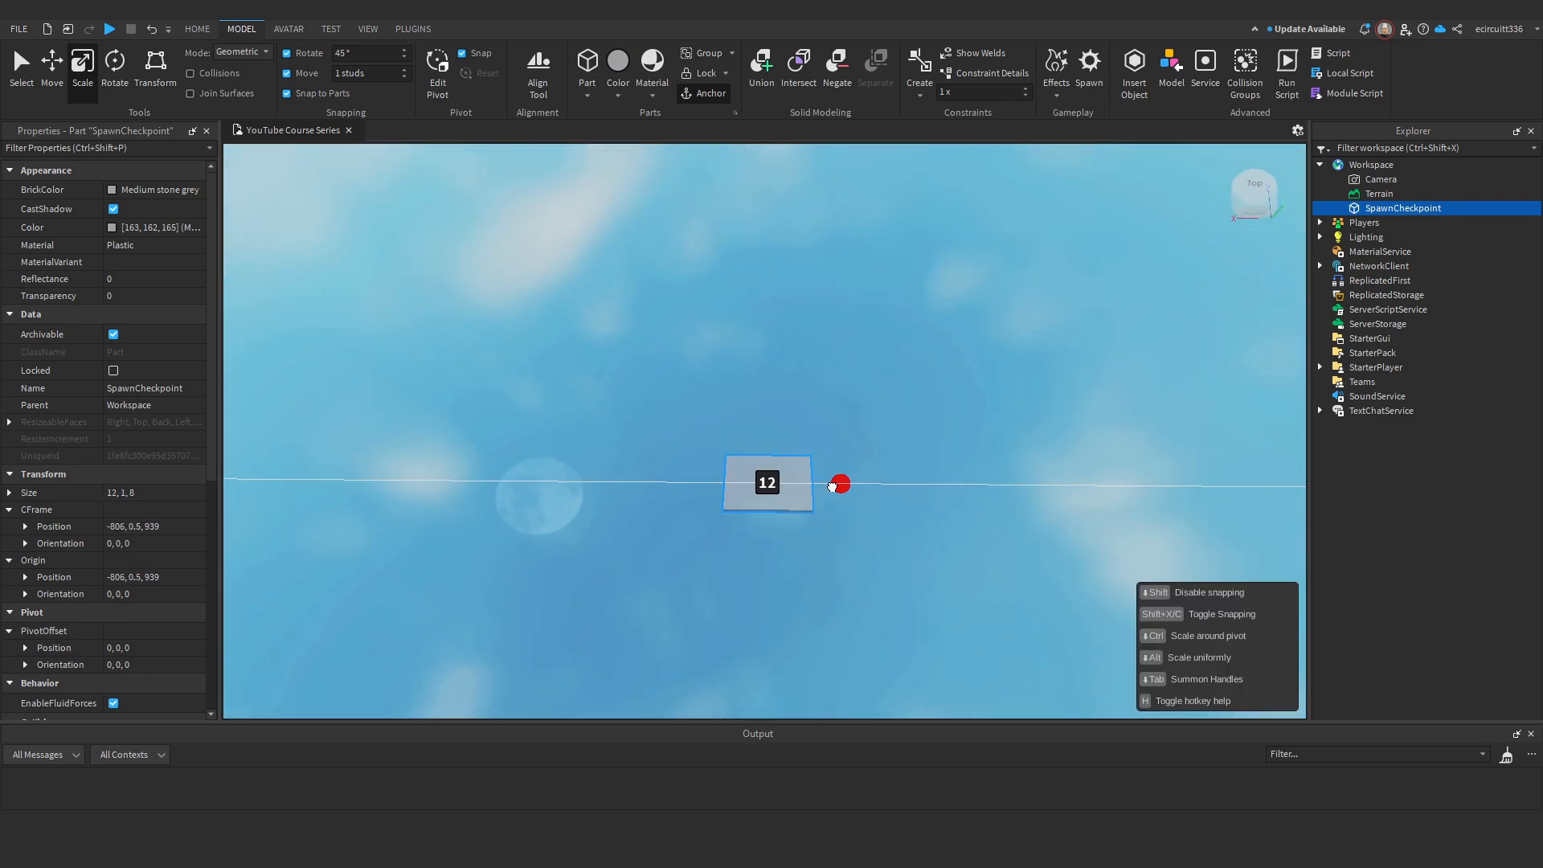
drag(774, 430, 775, 404)
right_drag(827, 516, 857, 420)
scroll(724, 362, up, 5)
Playtest the game from the current camera location above the platform using Play Here, and stop the test.
click(482, 152)
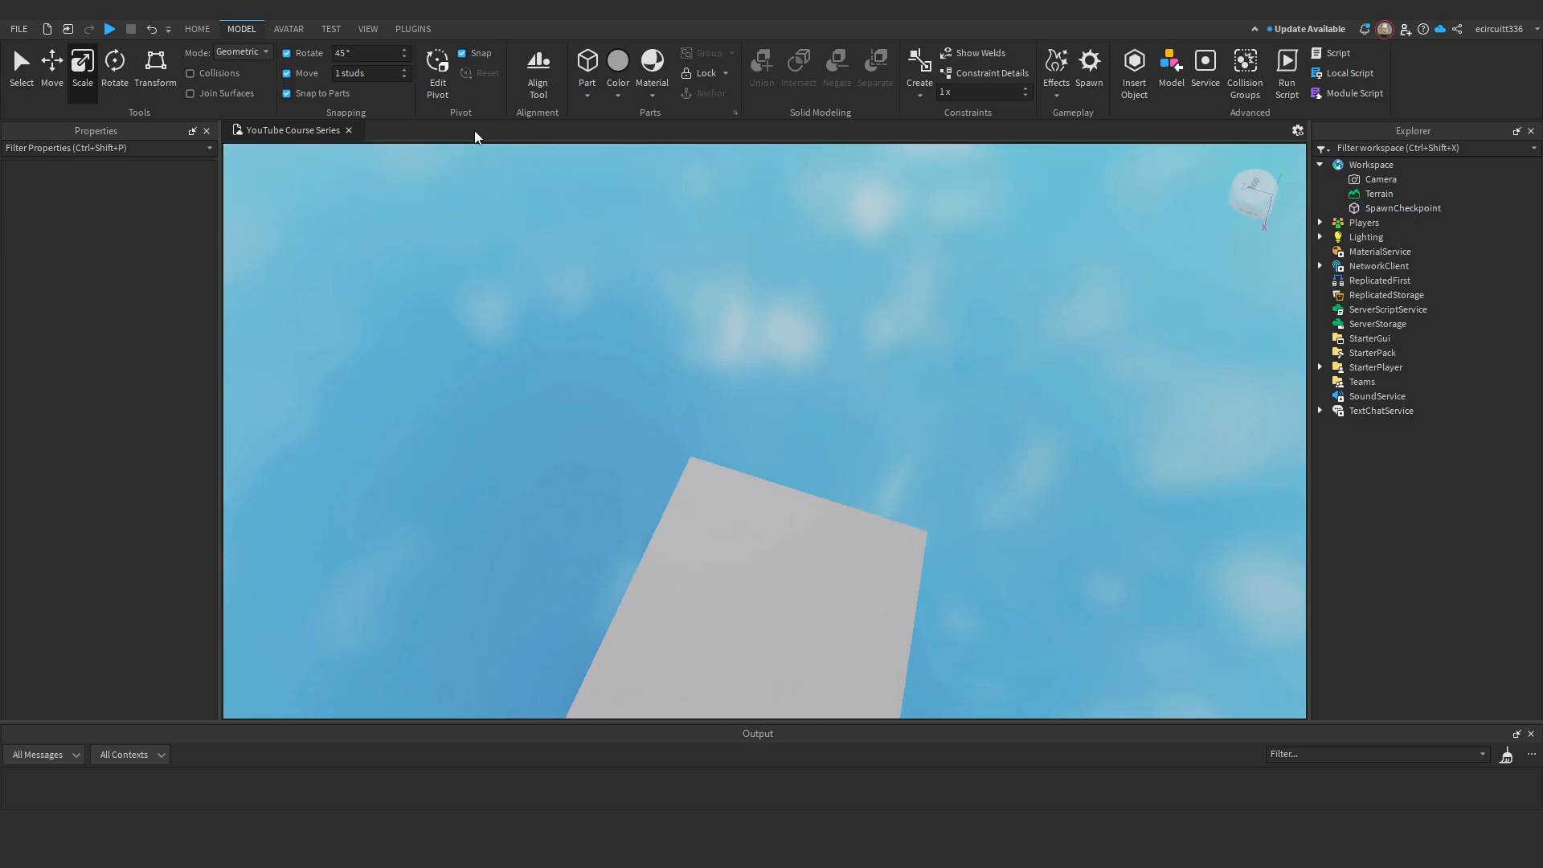
click(331, 29)
click(22, 95)
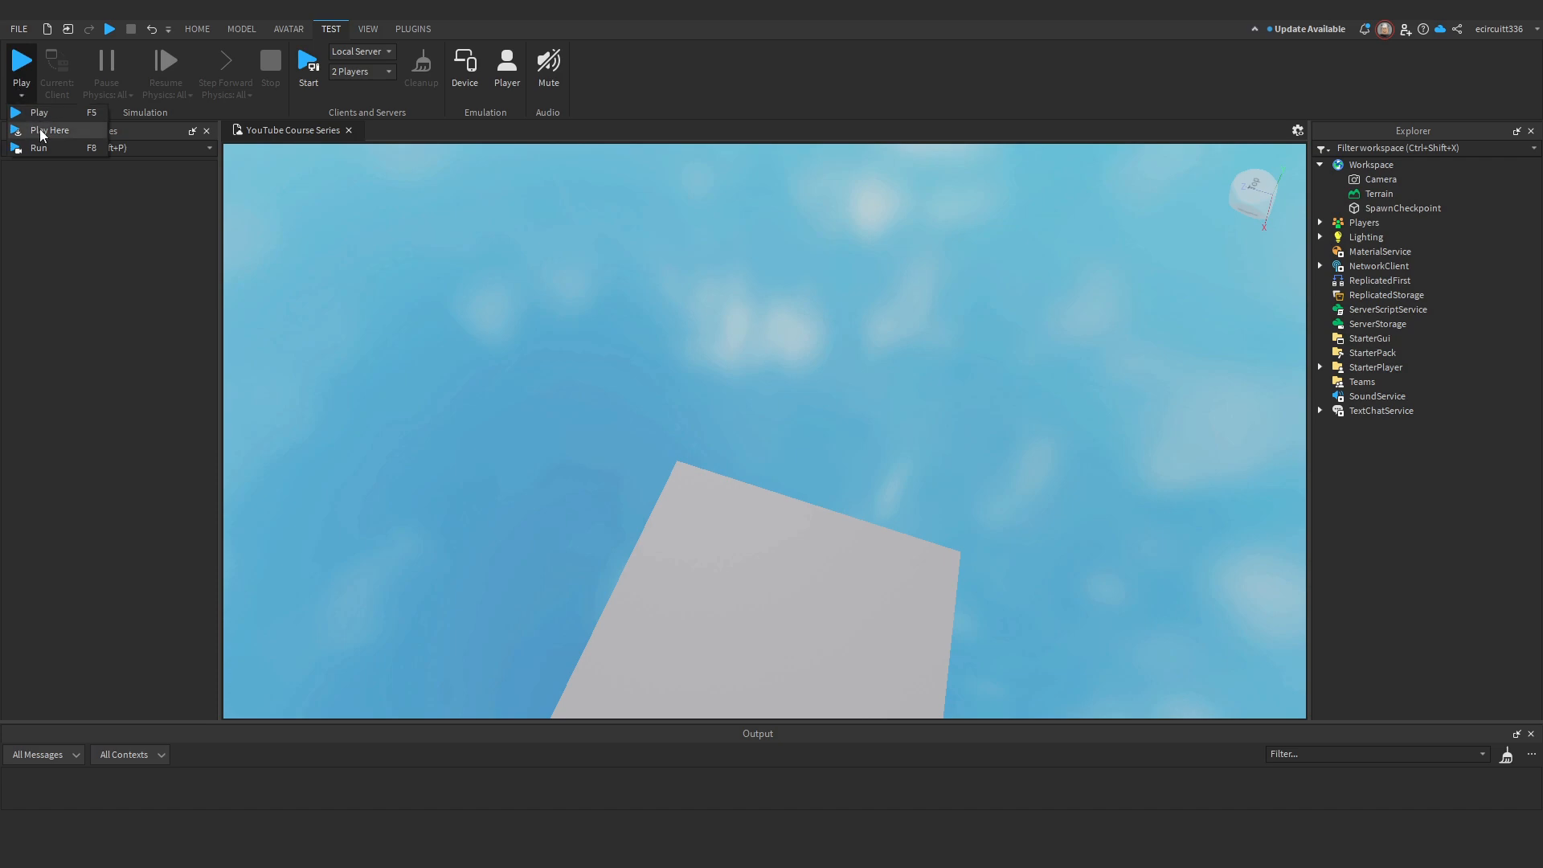
click(132, 159)
right_drag(836, 360, 836, 360)
click(811, 469)
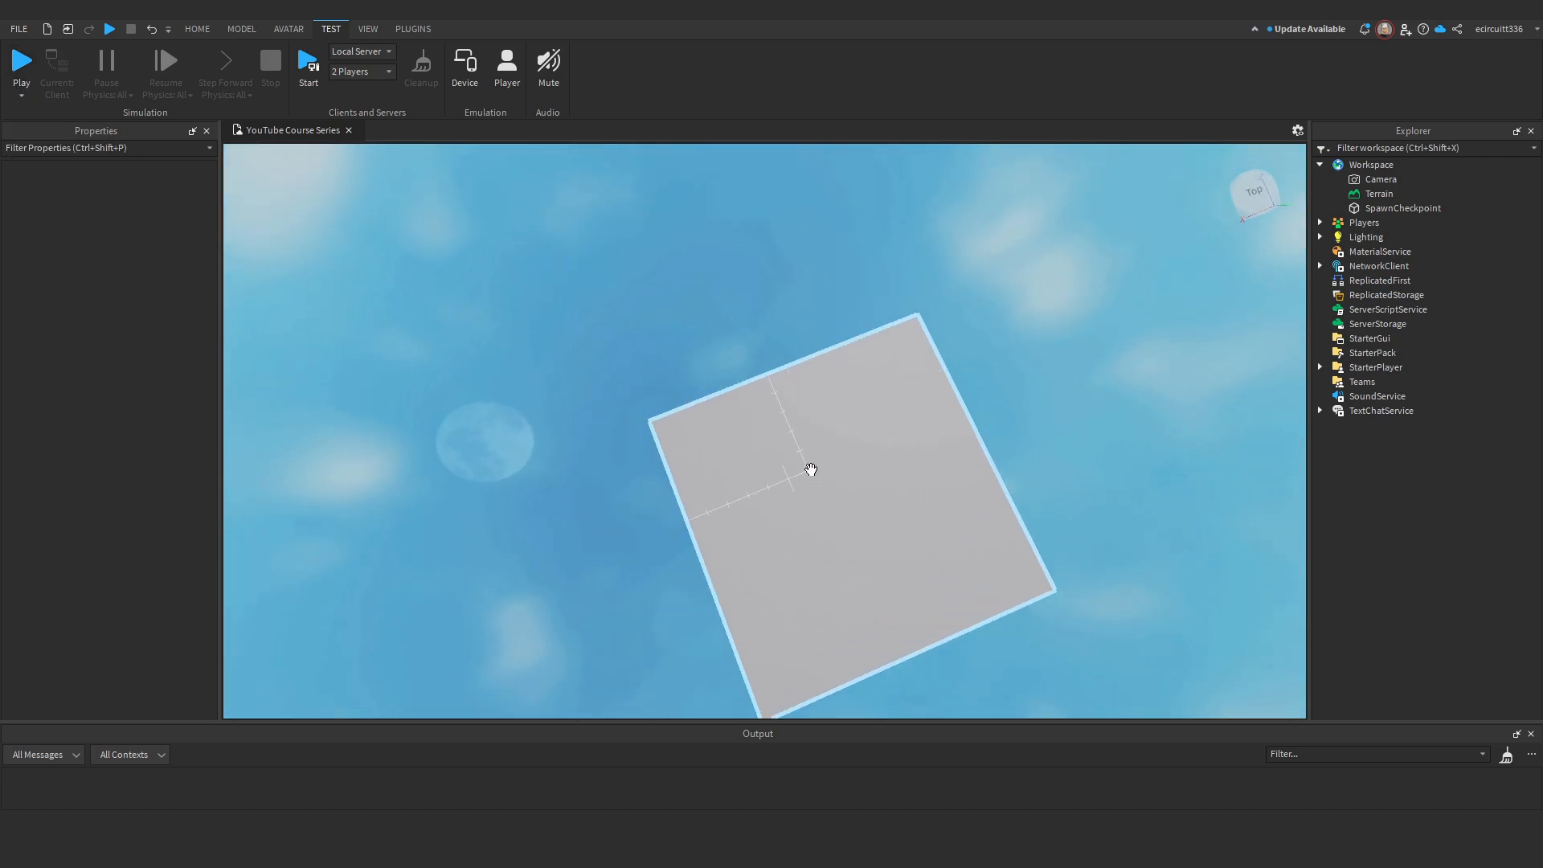
click(21, 95)
click(46, 133)
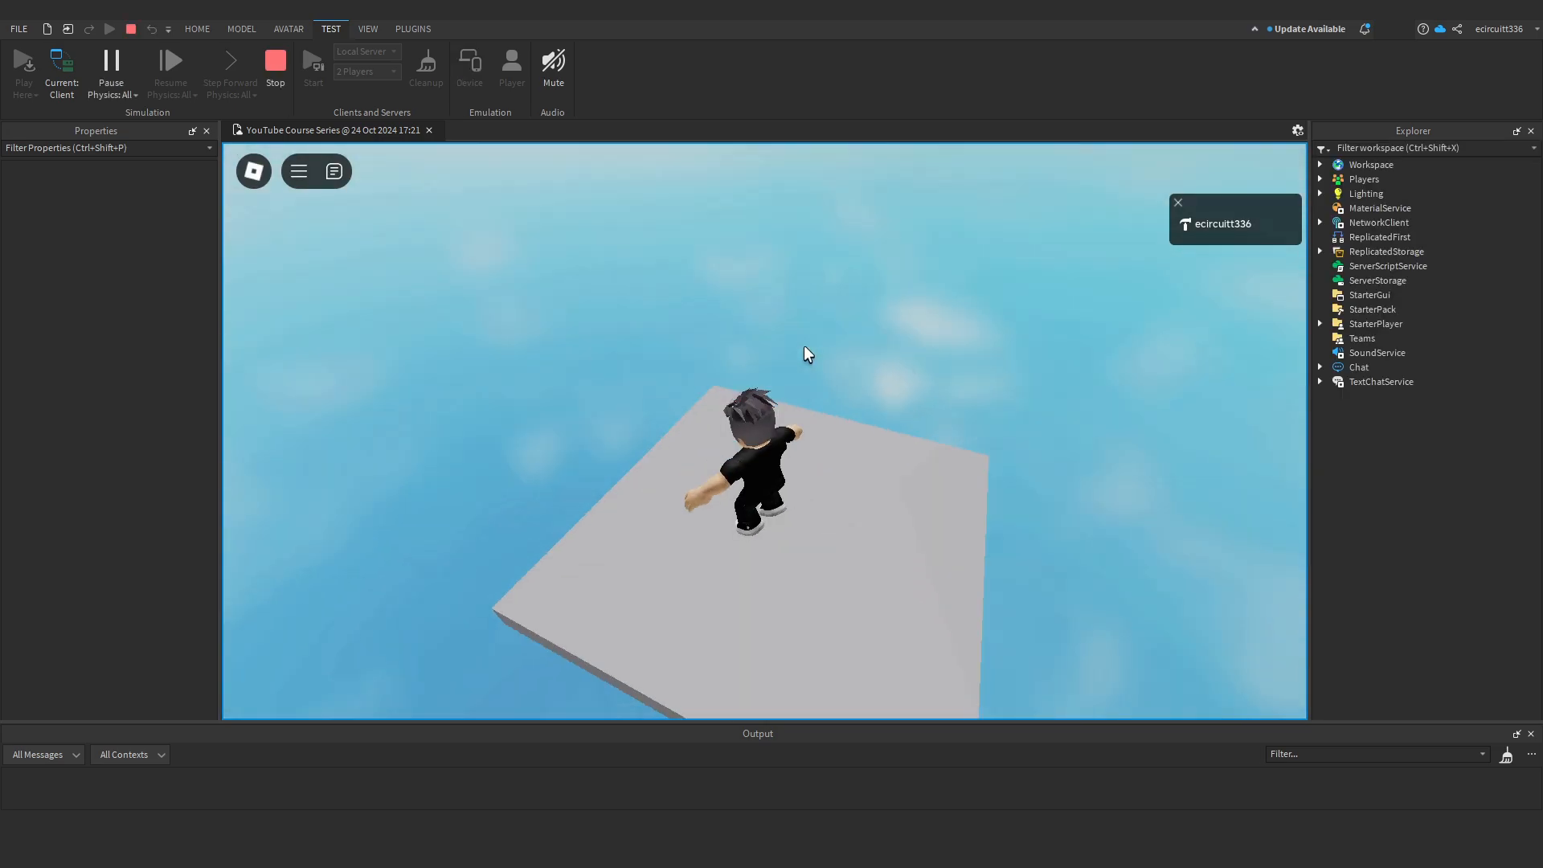
scroll(807, 354, down, 5)
right_drag(807, 354, 805, 348)
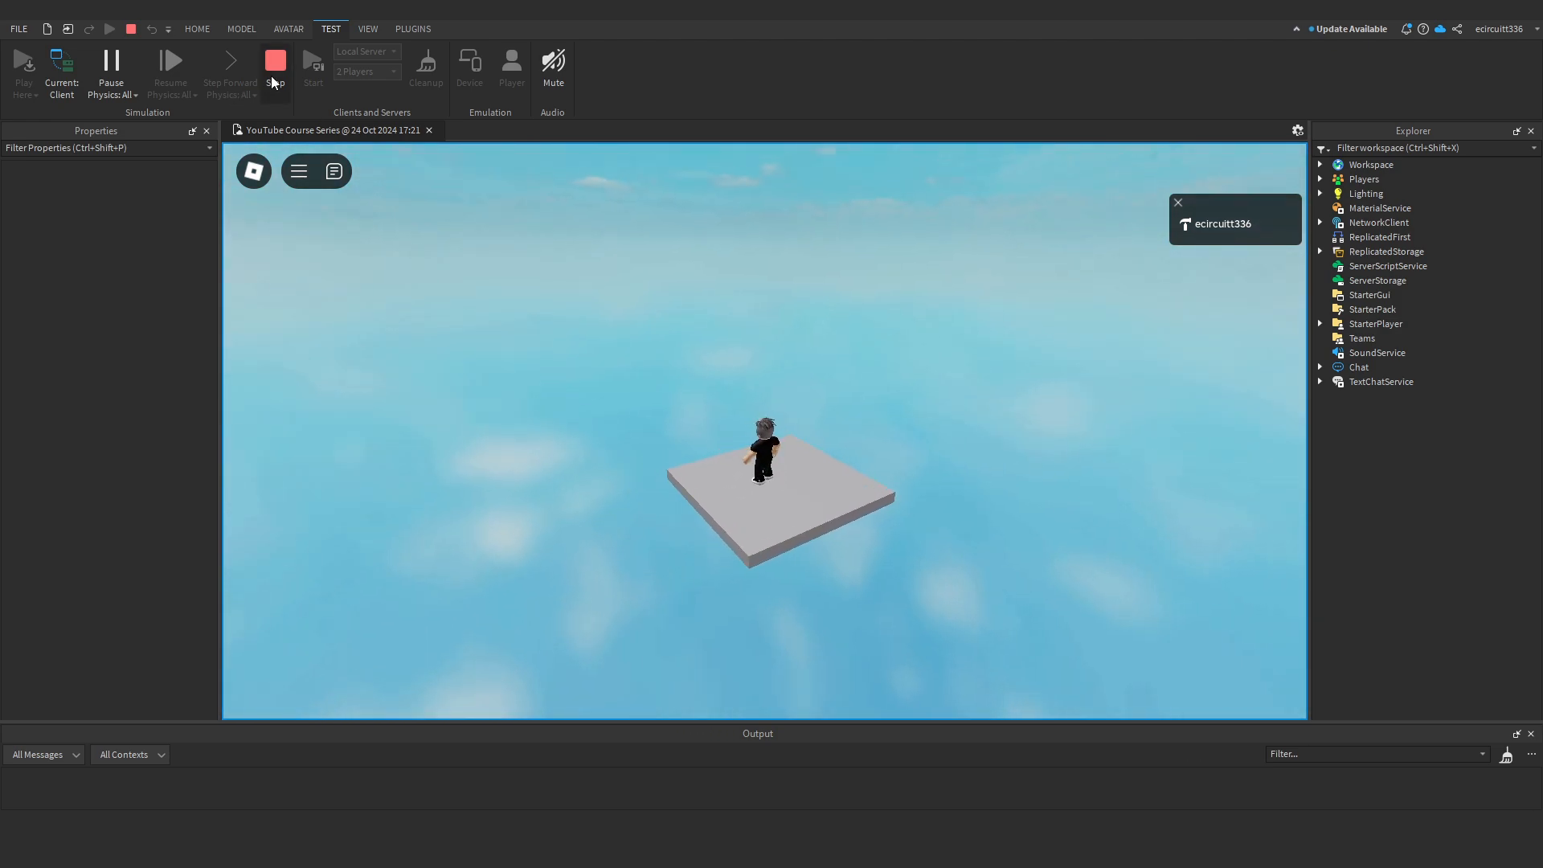
click(273, 72)
Set the SpawnCheckpoint part's color to bright red, RGB 255, 0, 4.
click(1382, 208)
scroll(799, 292, down, 4)
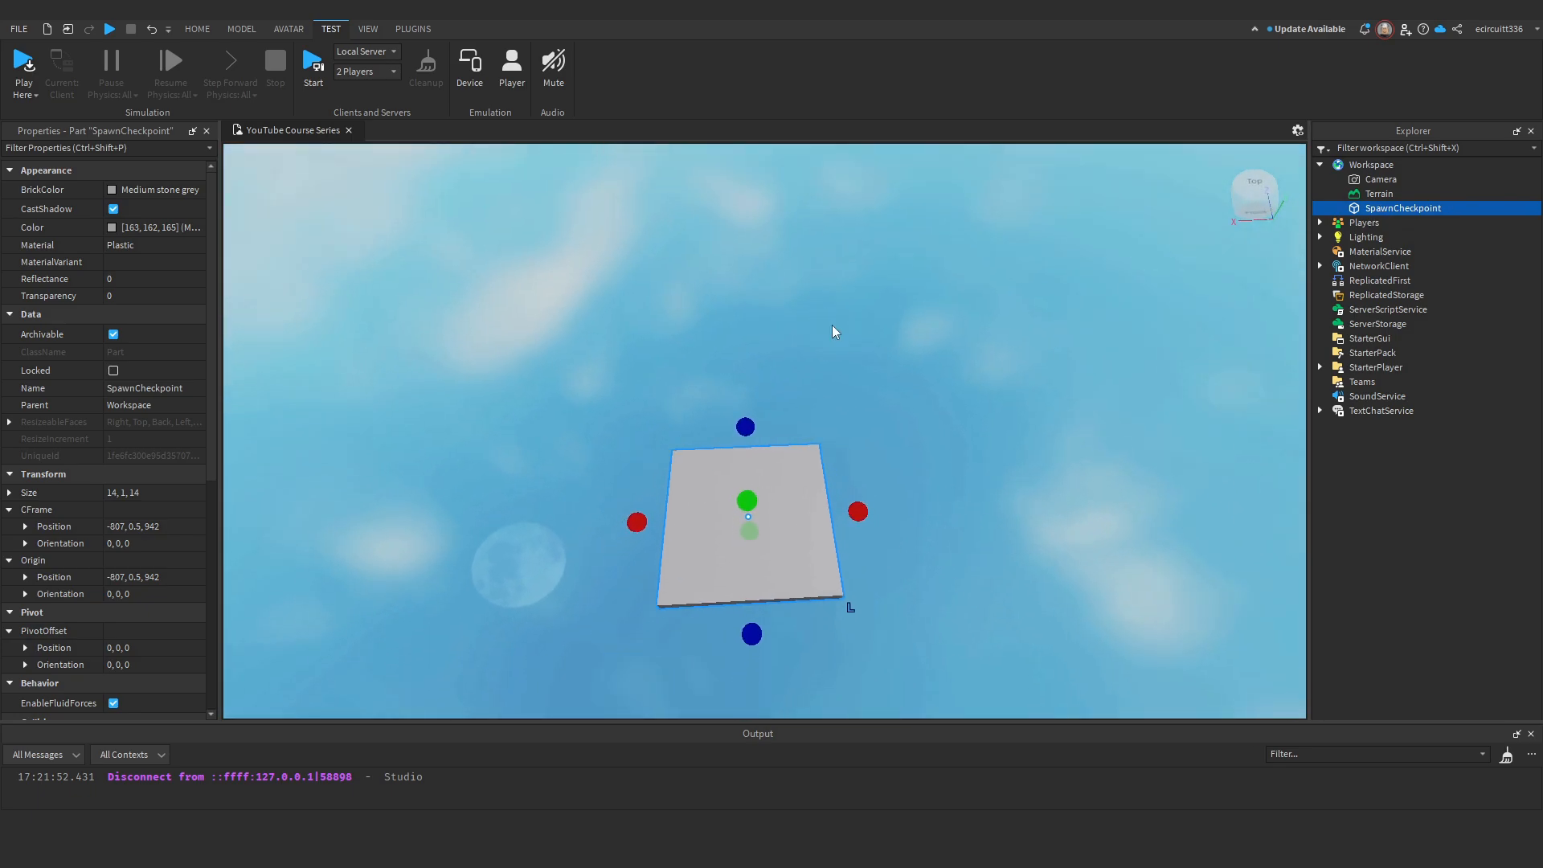
right_drag(832, 325, 789, 331)
key(f)
scroll(103, 474, down, 5)
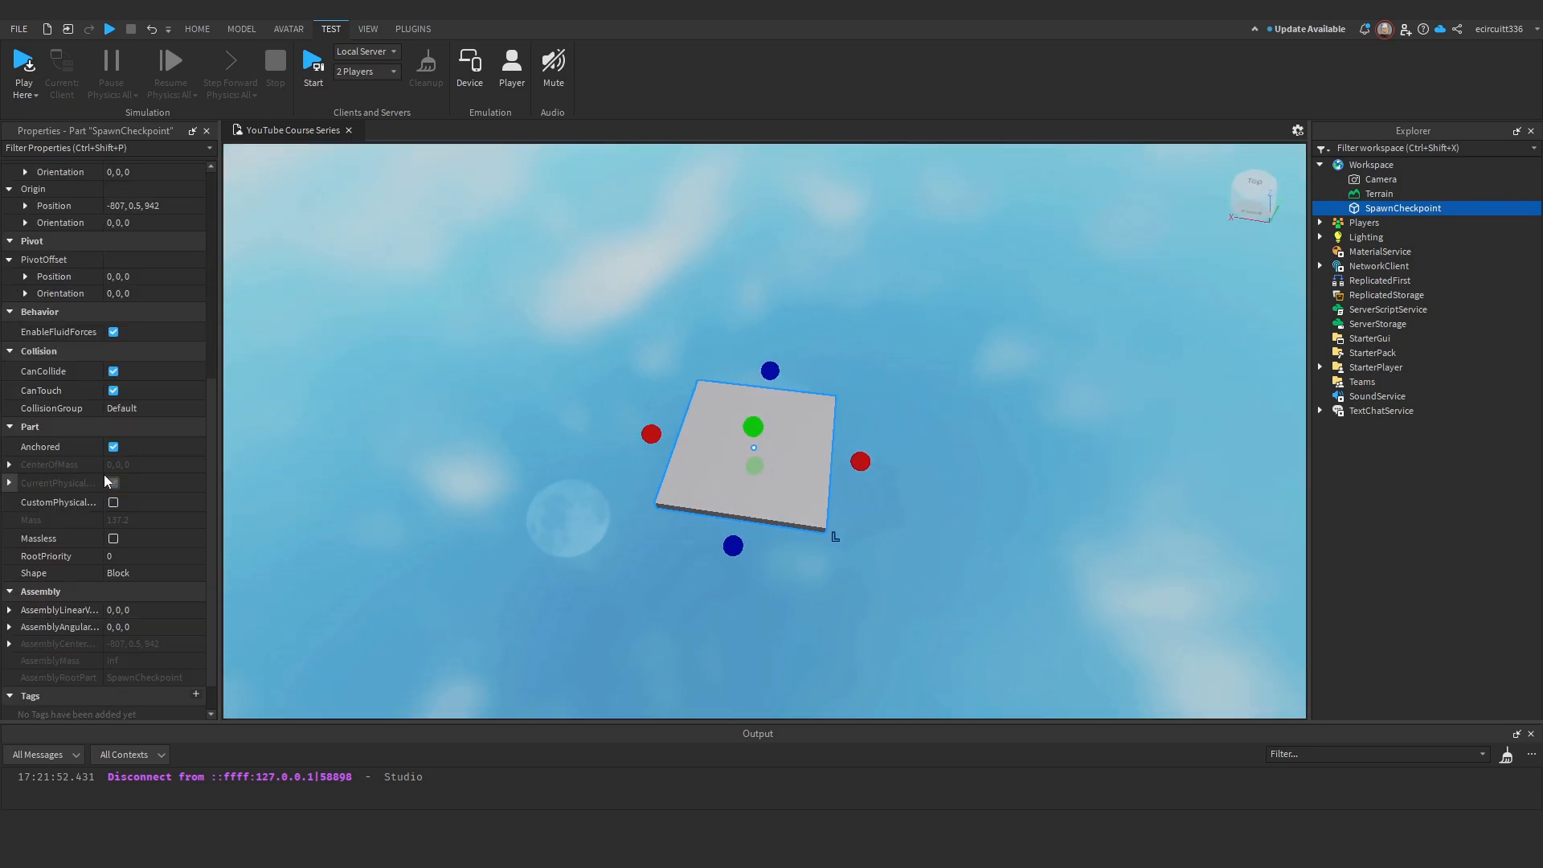
scroll(109, 455, up, 5)
click(109, 226)
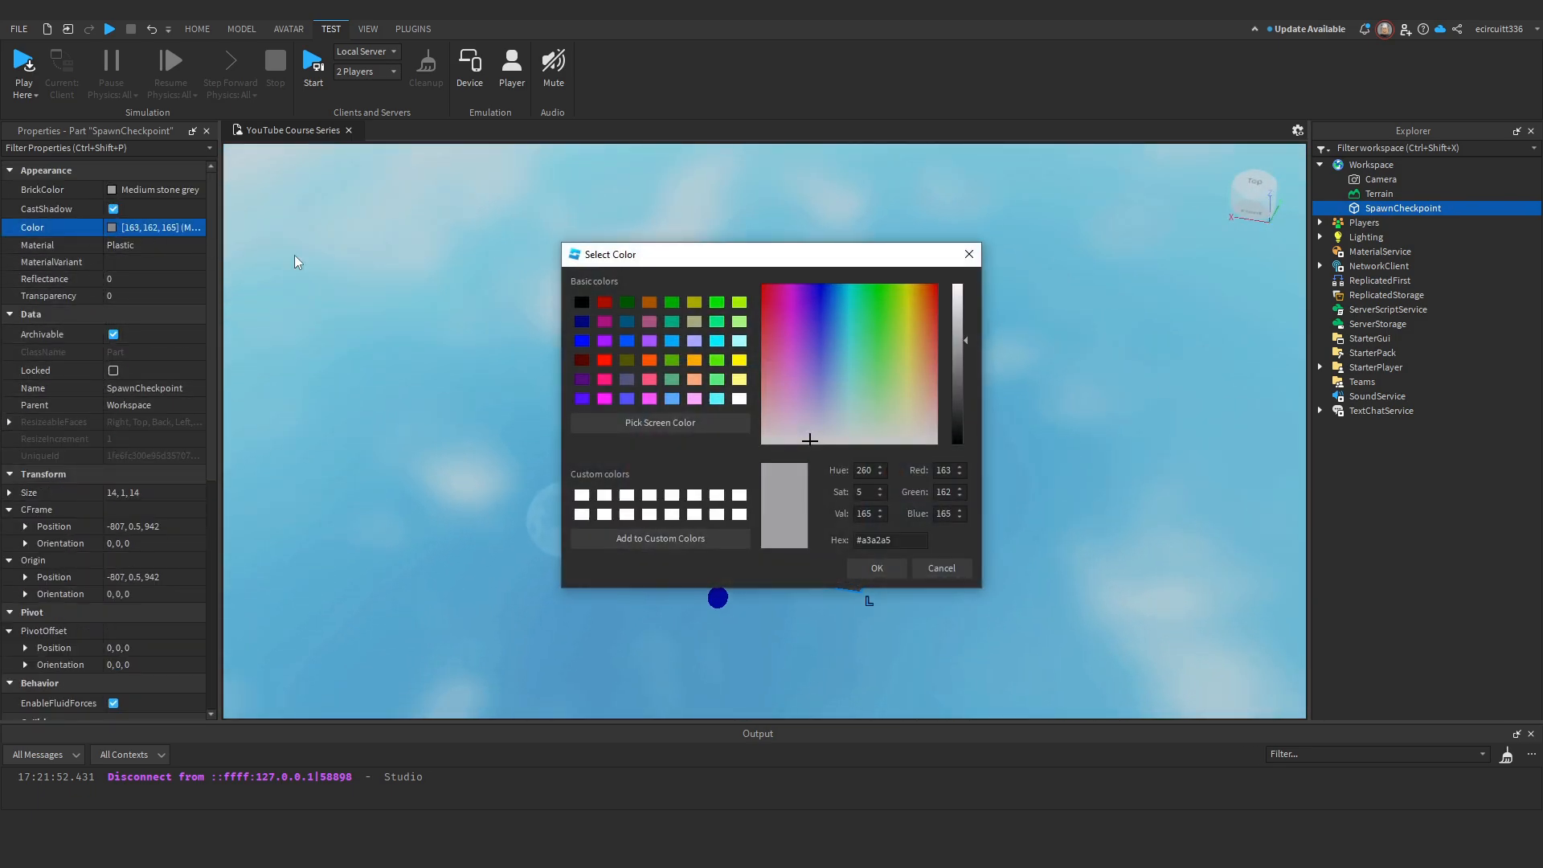
drag(859, 298, 764, 286)
drag(966, 297, 890, 281)
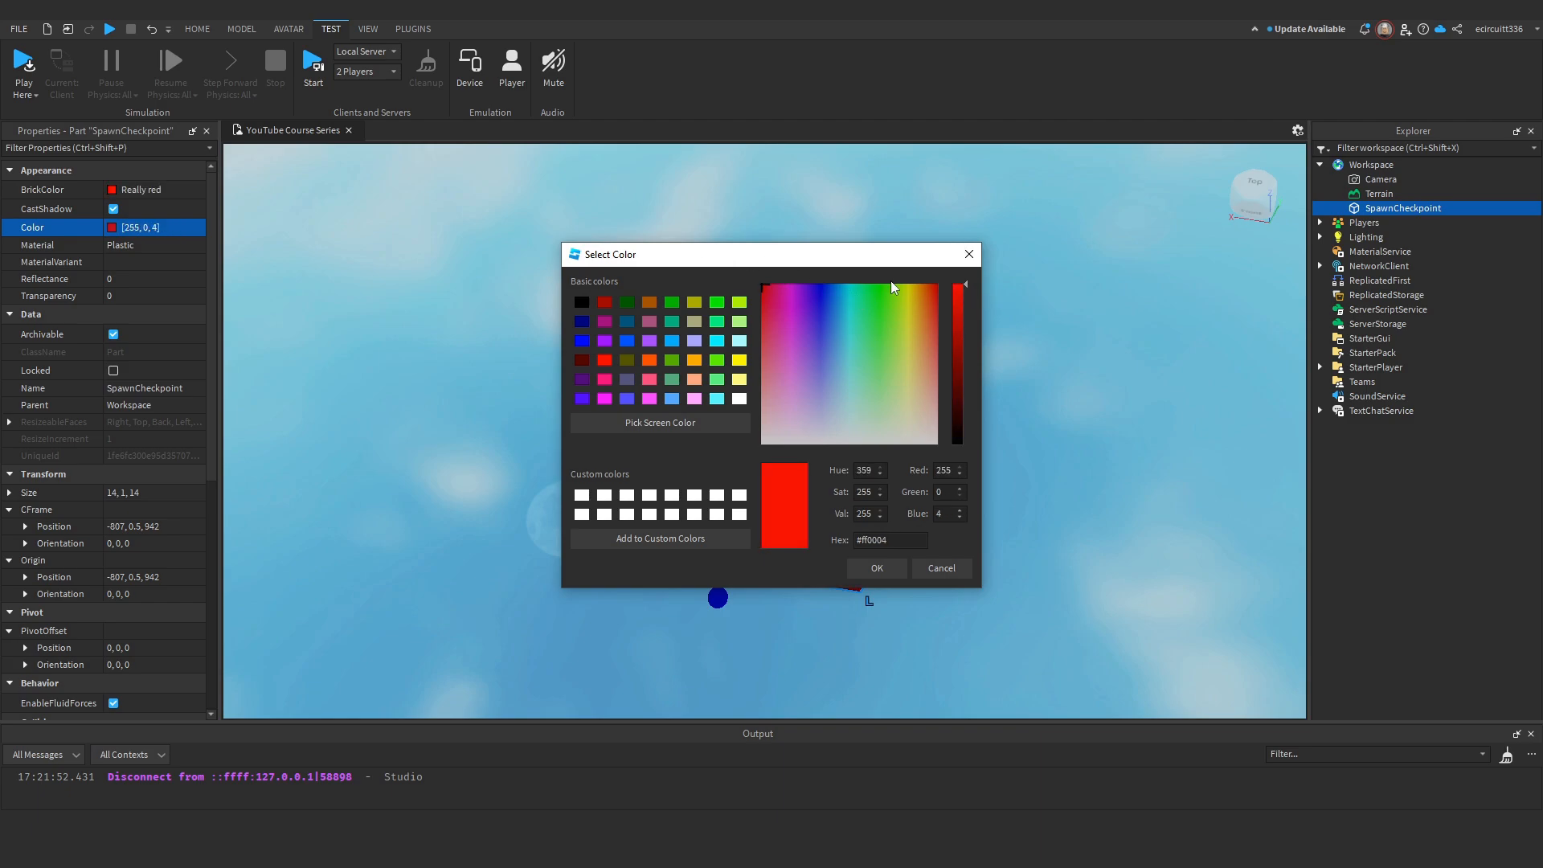
click(799, 307)
drag(800, 308, 726, 269)
click(877, 567)
scroll(909, 520, up, 3)
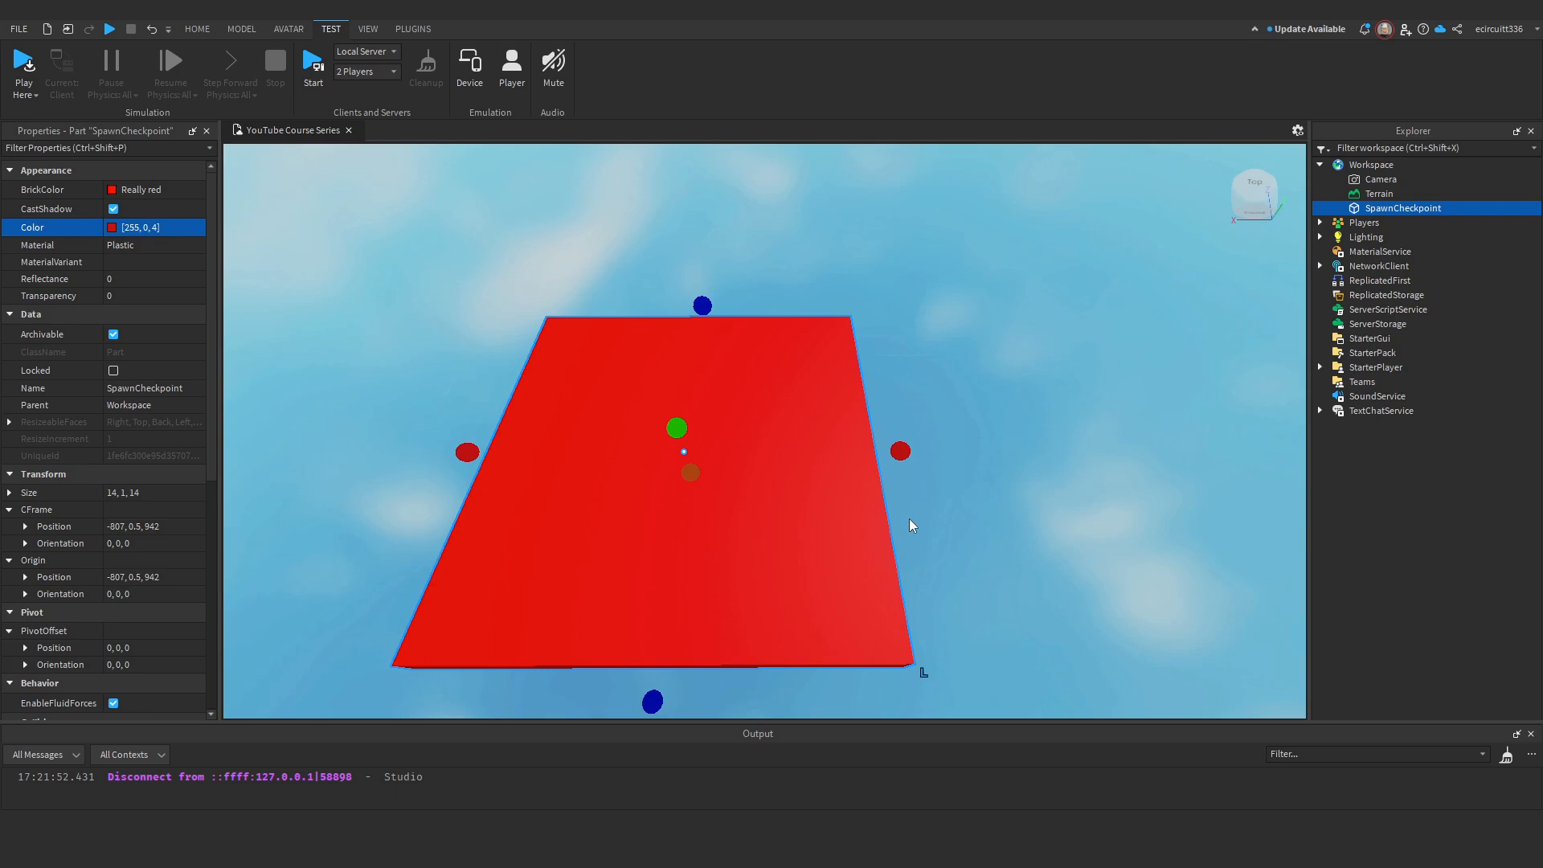
Insert a new block part on the red platform and place it near the platform's edge.
scroll(904, 394, down, 5)
right_drag(952, 390, 1111, 431)
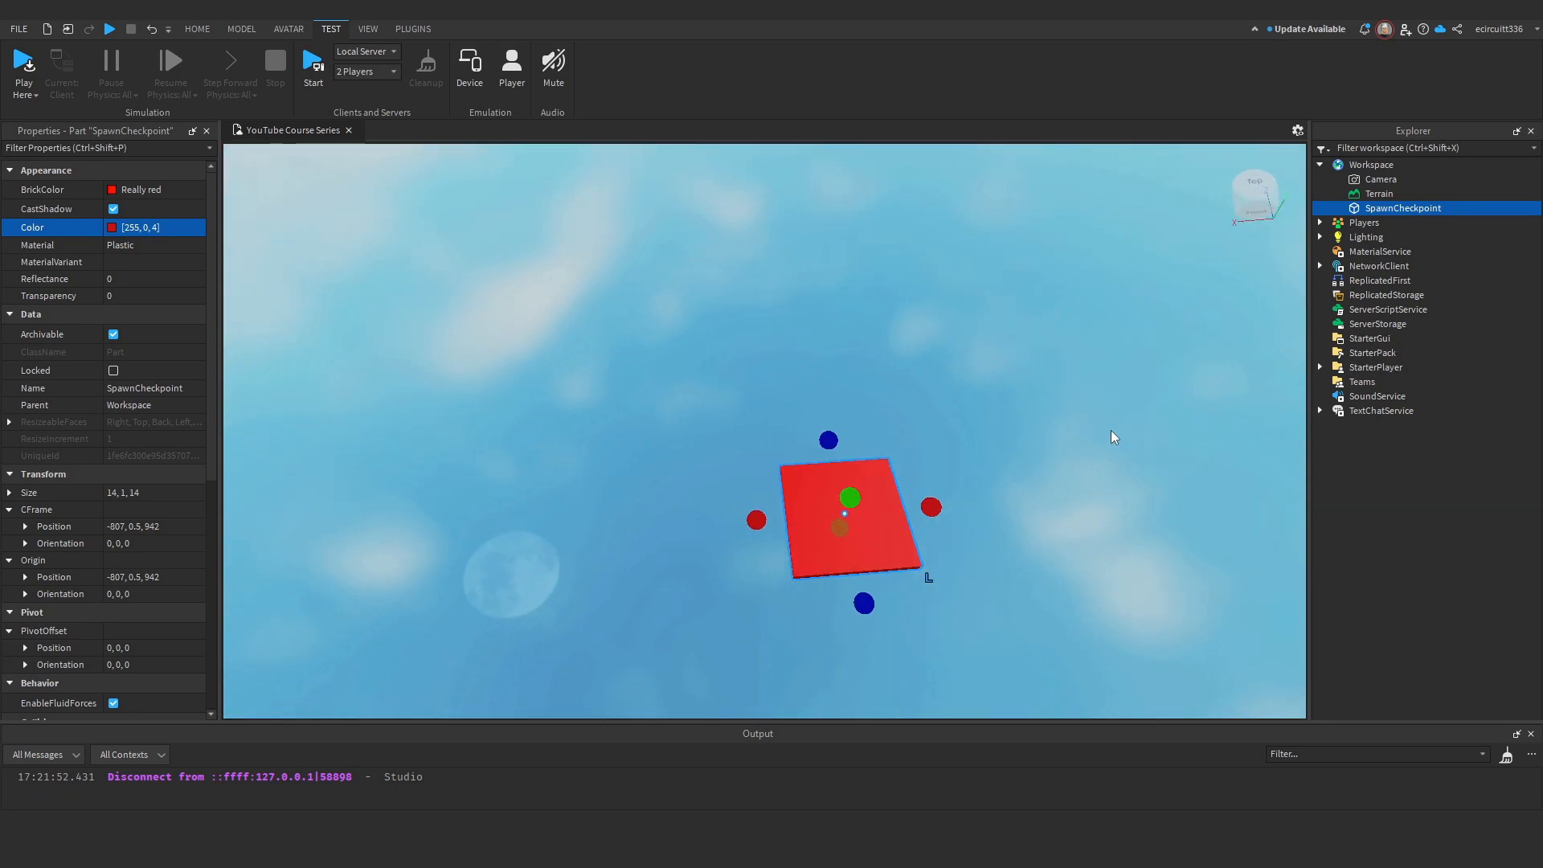
scroll(881, 383, up, 5)
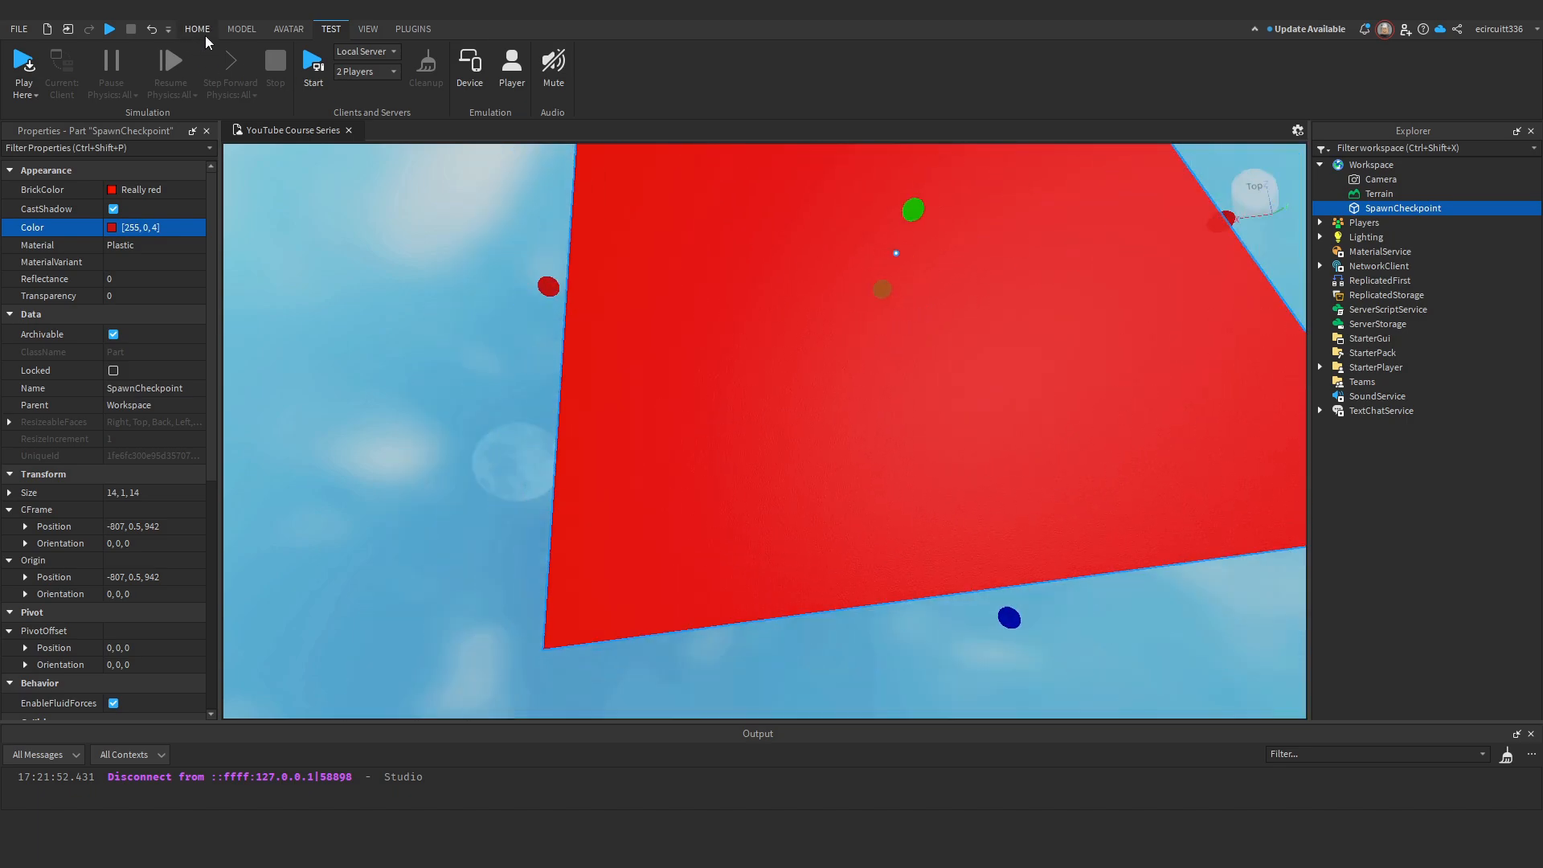
click(205, 34)
click(435, 65)
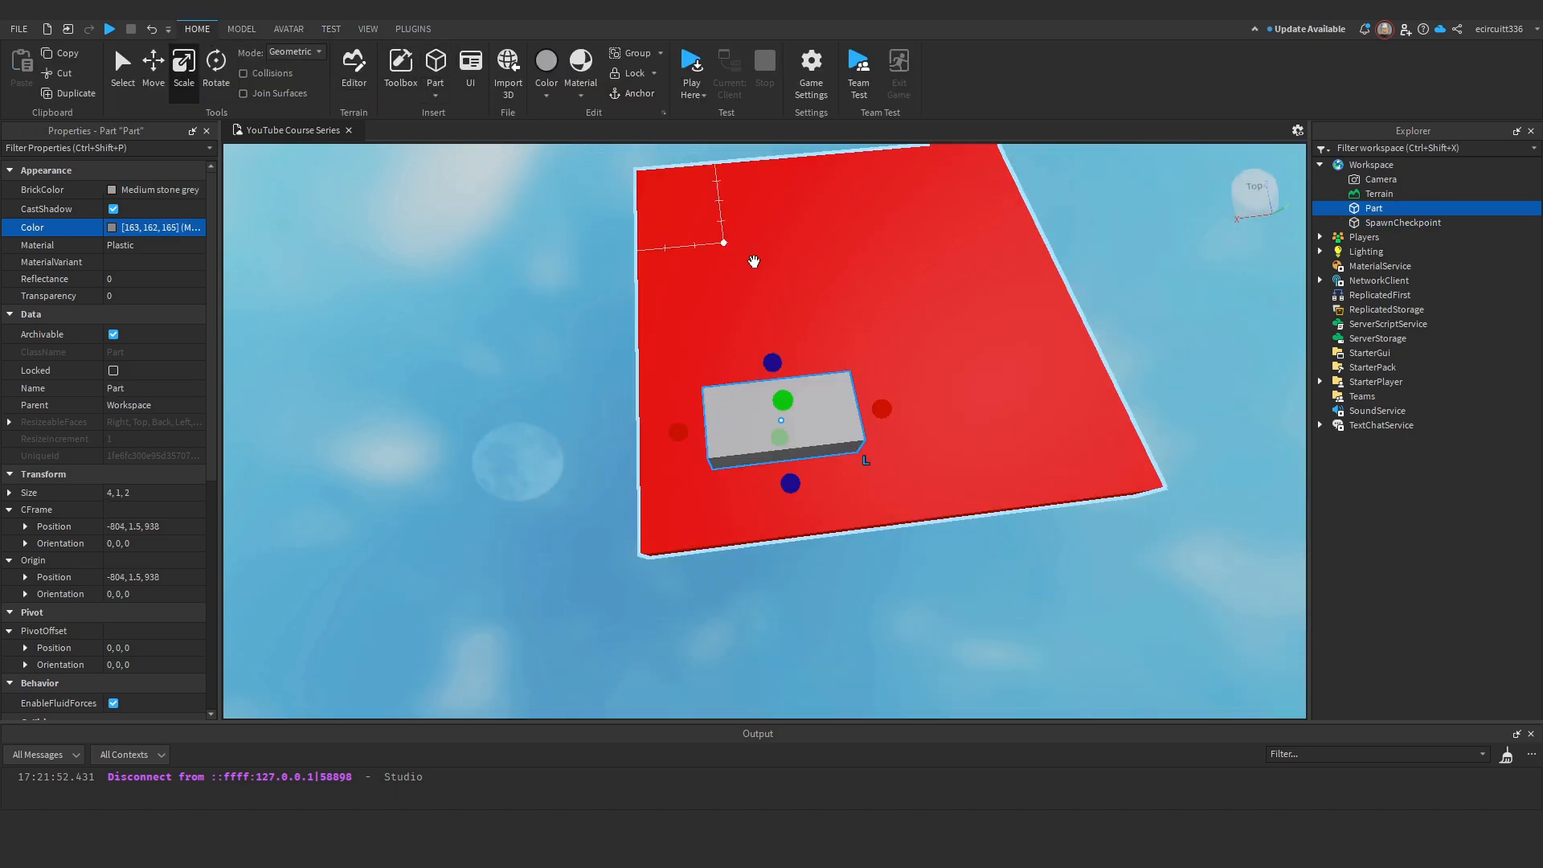
right_drag(724, 241, 766, 334)
scroll(765, 335, down, 3)
right_click(1137, 582)
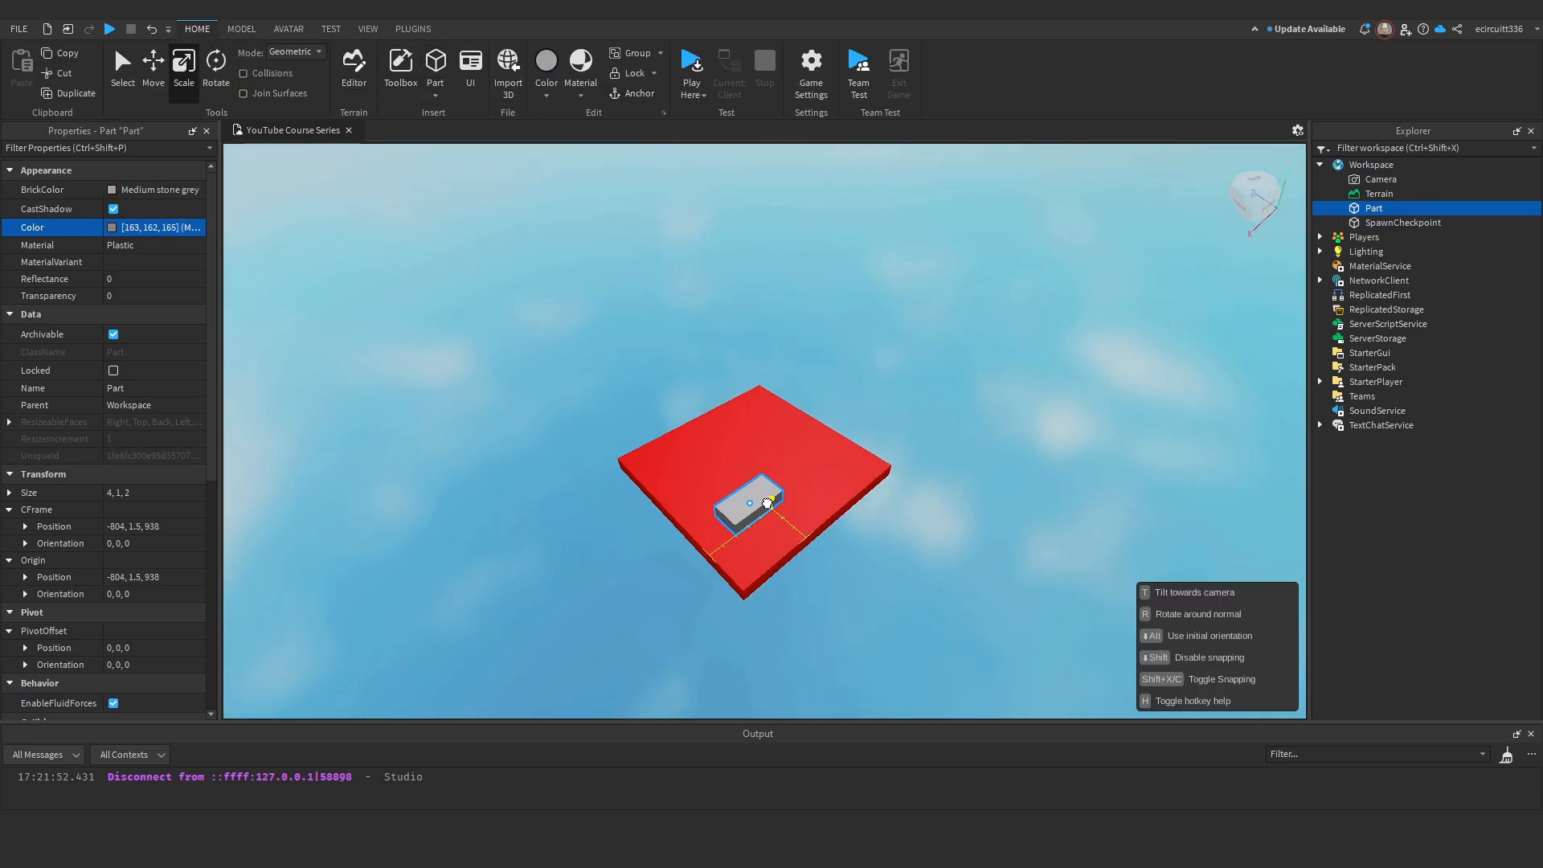
click(1166, 599)
Move the new part off the platform with a 5-stud gap, level with it at position -793, 0.5, 945.
click(153, 64)
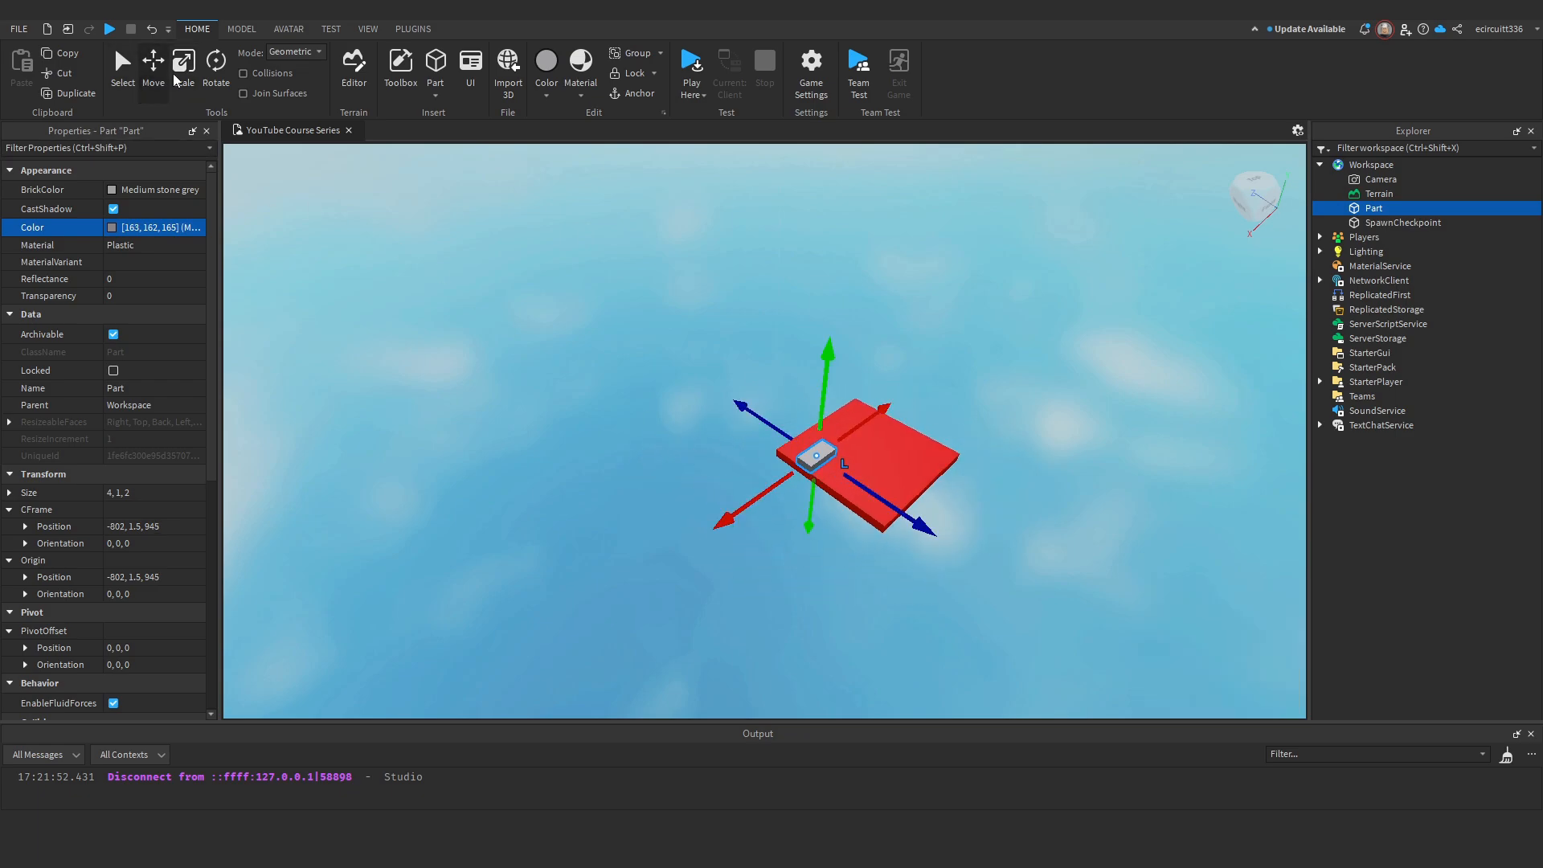
right_drag(1006, 280, 900, 403)
drag(716, 435, 589, 431)
right_drag(905, 425, 905, 424)
drag(784, 514, 837, 466)
right_drag(836, 466, 848, 374)
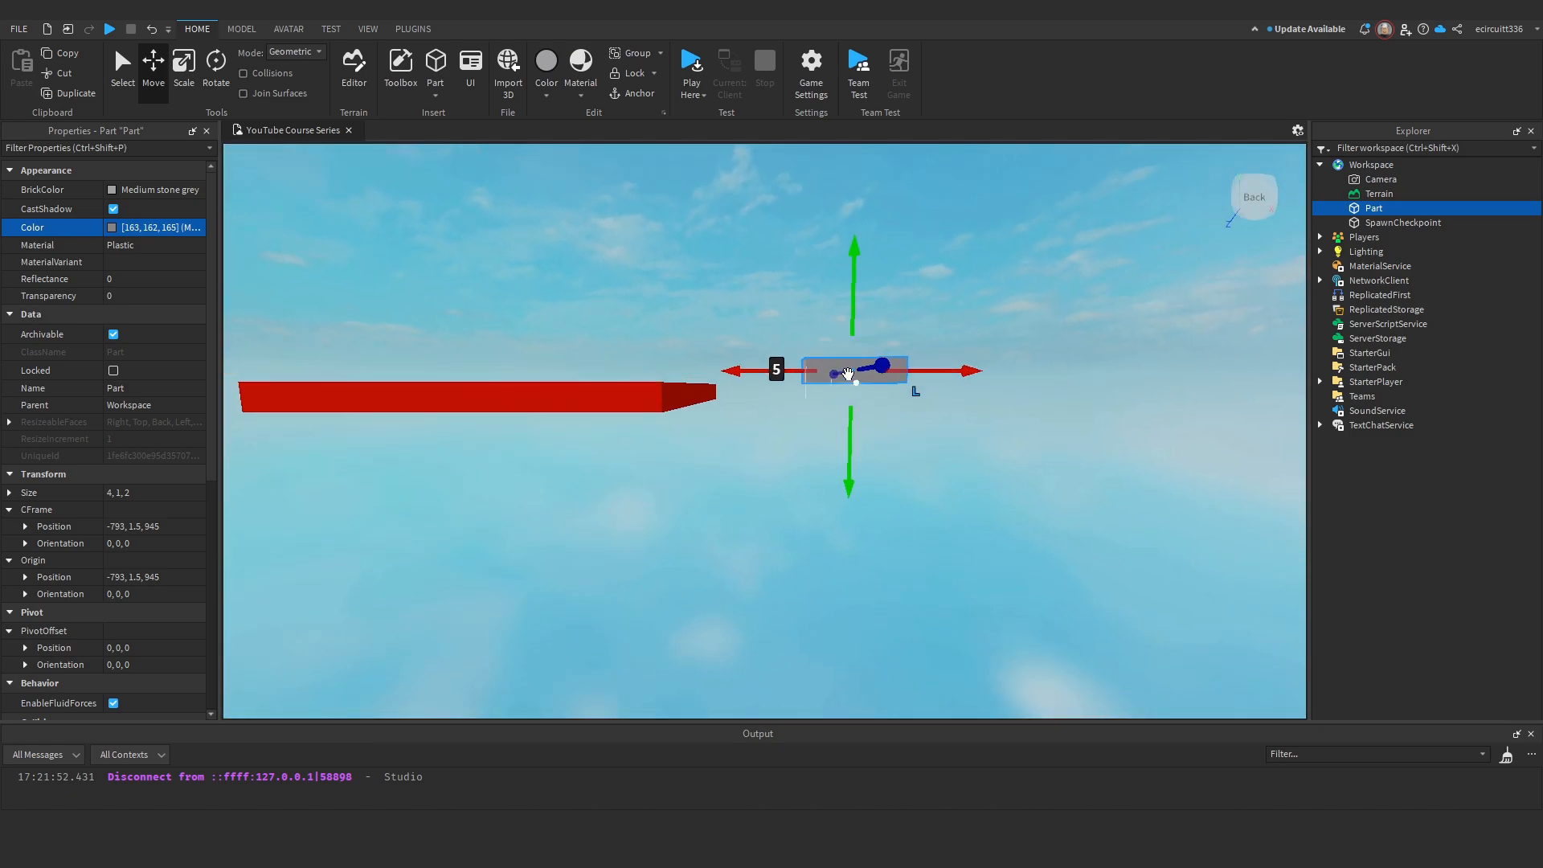
click(1247, 196)
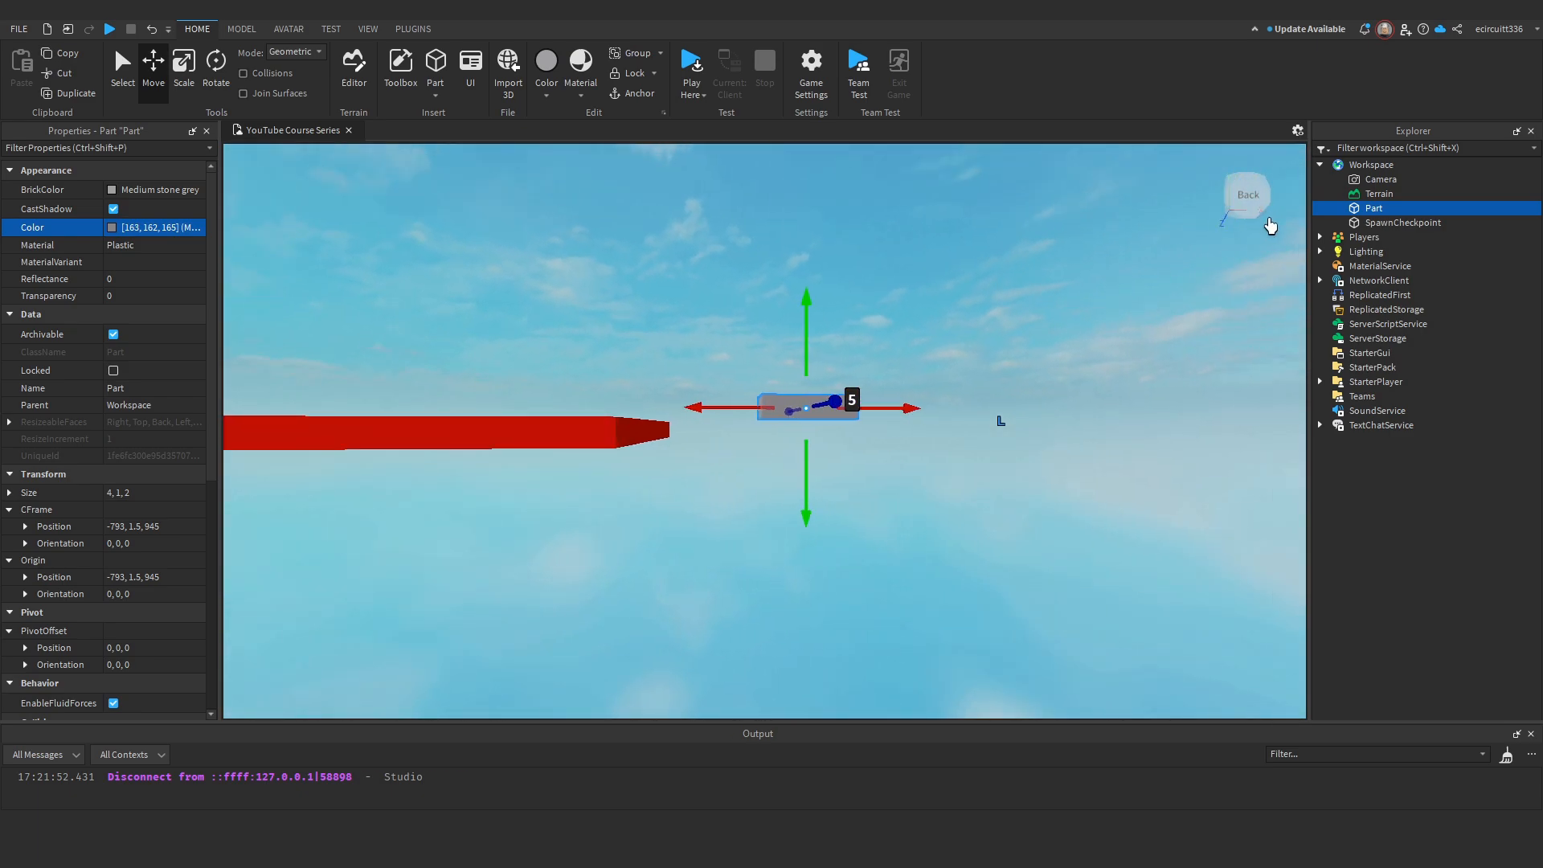
click(1232, 196)
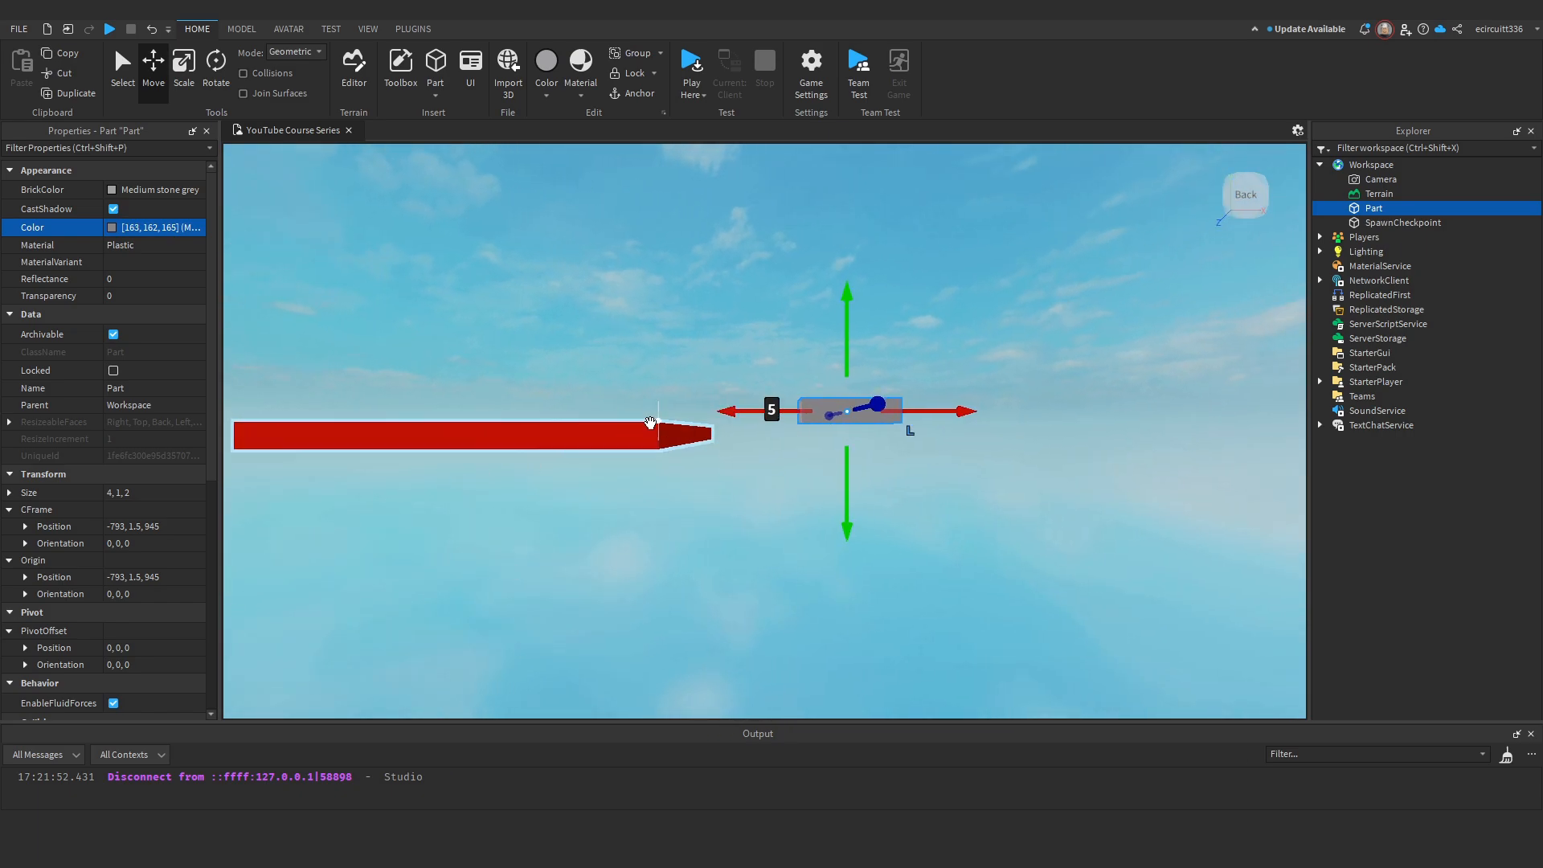
drag(845, 338, 864, 371)
Try raising the part freely with move snapping turned off.
click(241, 29)
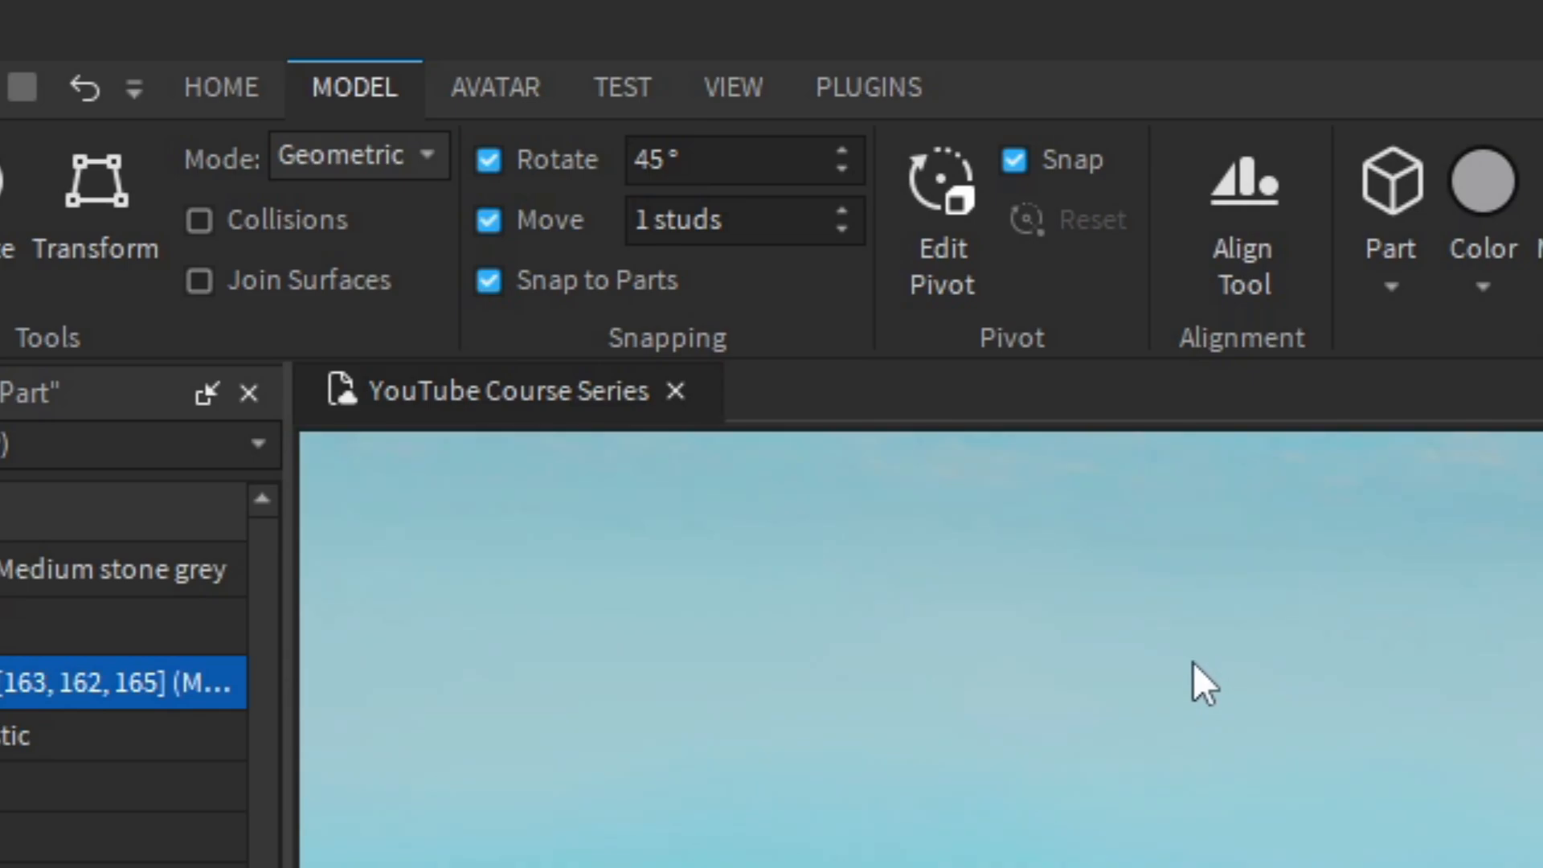
click(488, 219)
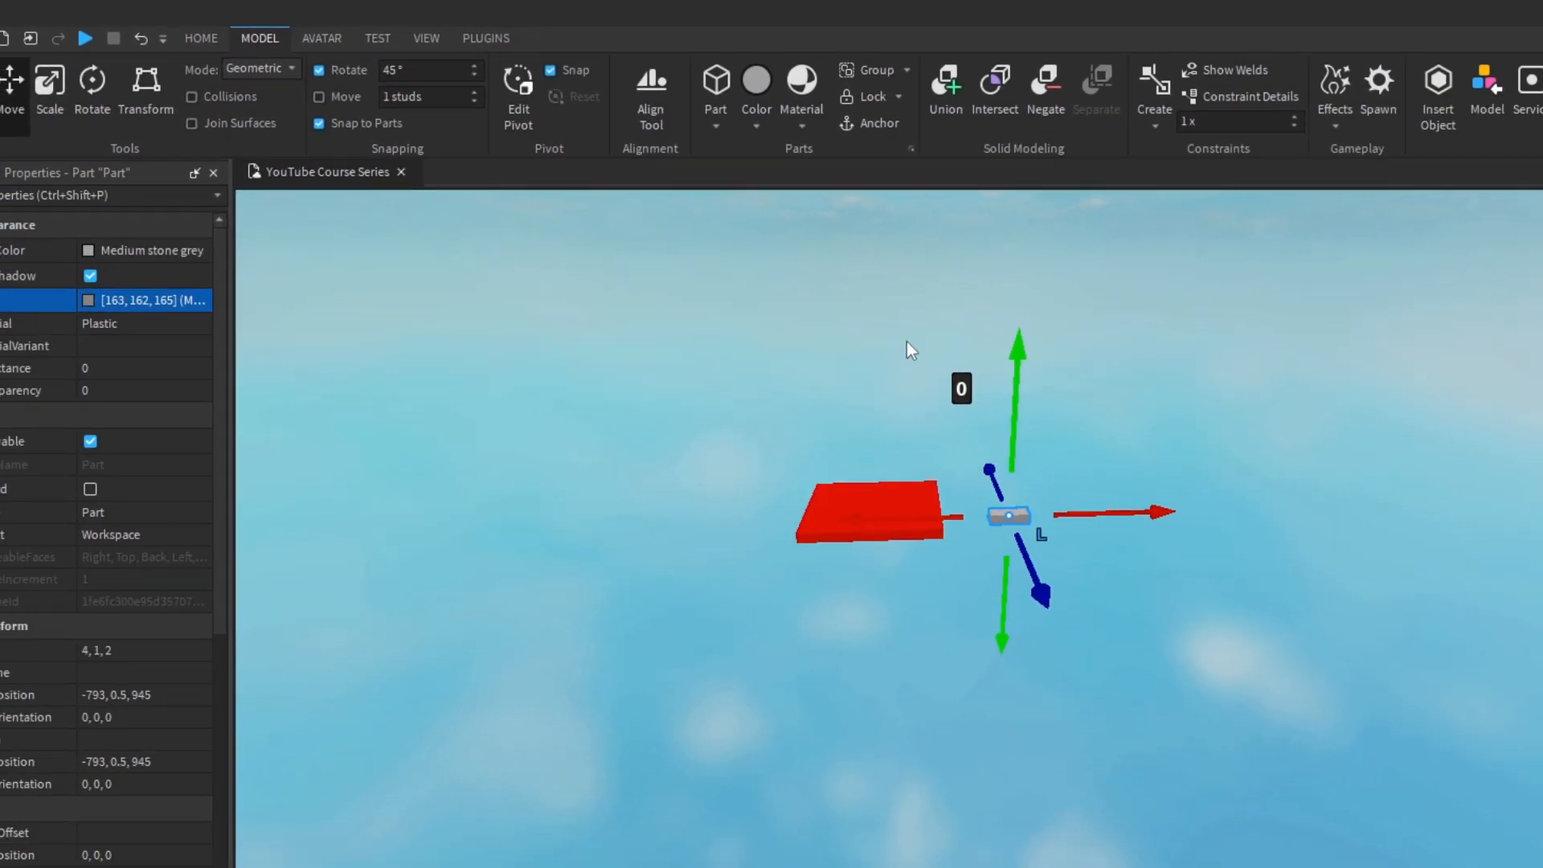
drag(1542, 844, 1542, 827)
mouse_move(809, 276)
mouse_down()
mouse_move(810, 345)
mouse_move(810, 269)
mouse_up()
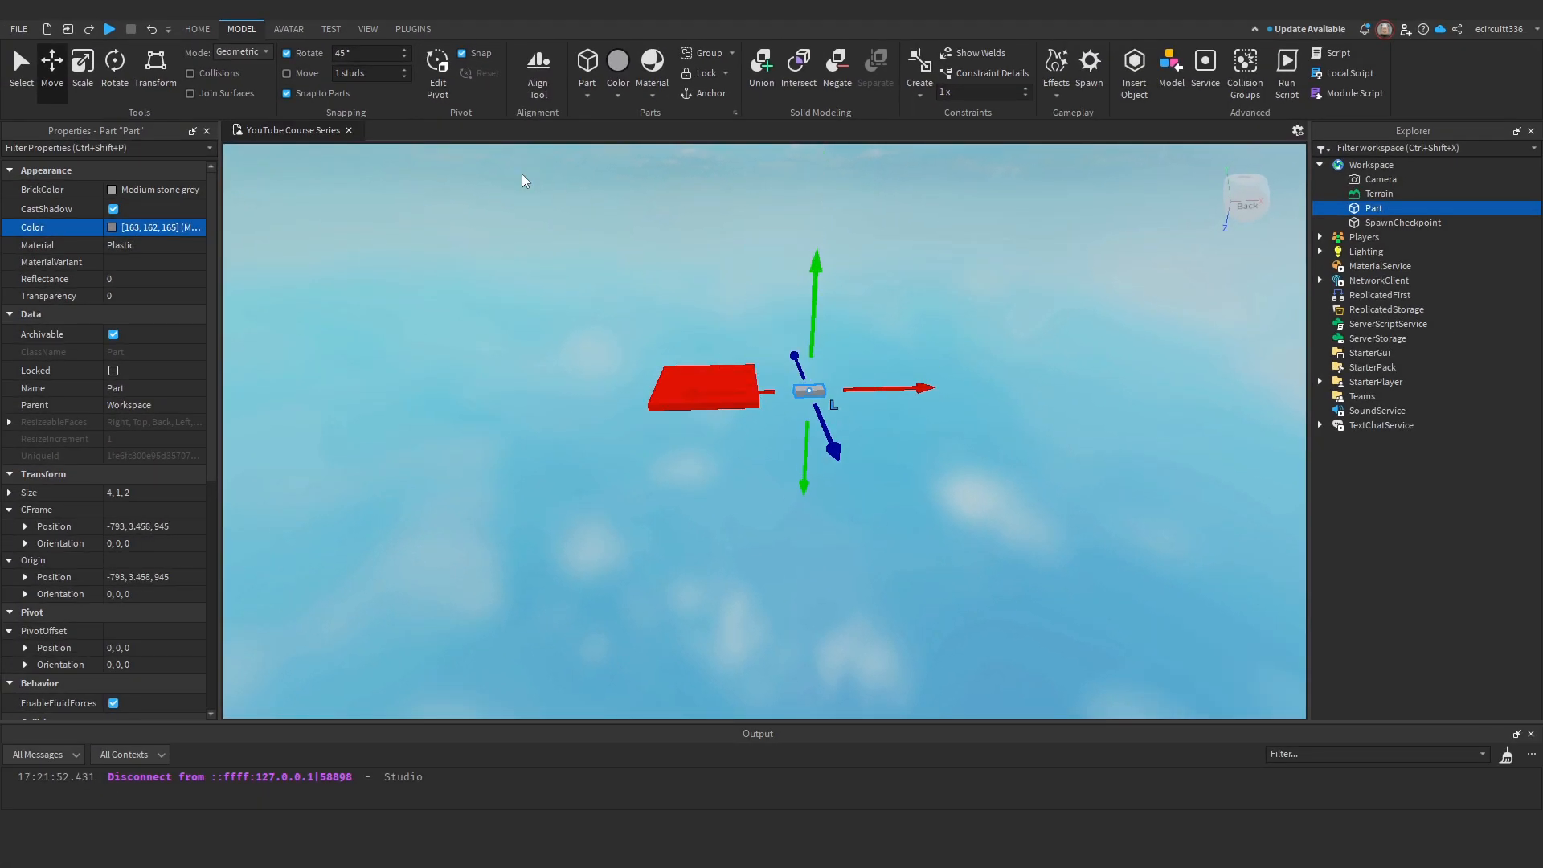
Scale the grey part along its short side to 4 by 1 by 14 studs, matching the red platform's width.
right_drag(444, 191, 715, 371)
key(ctrl+3)
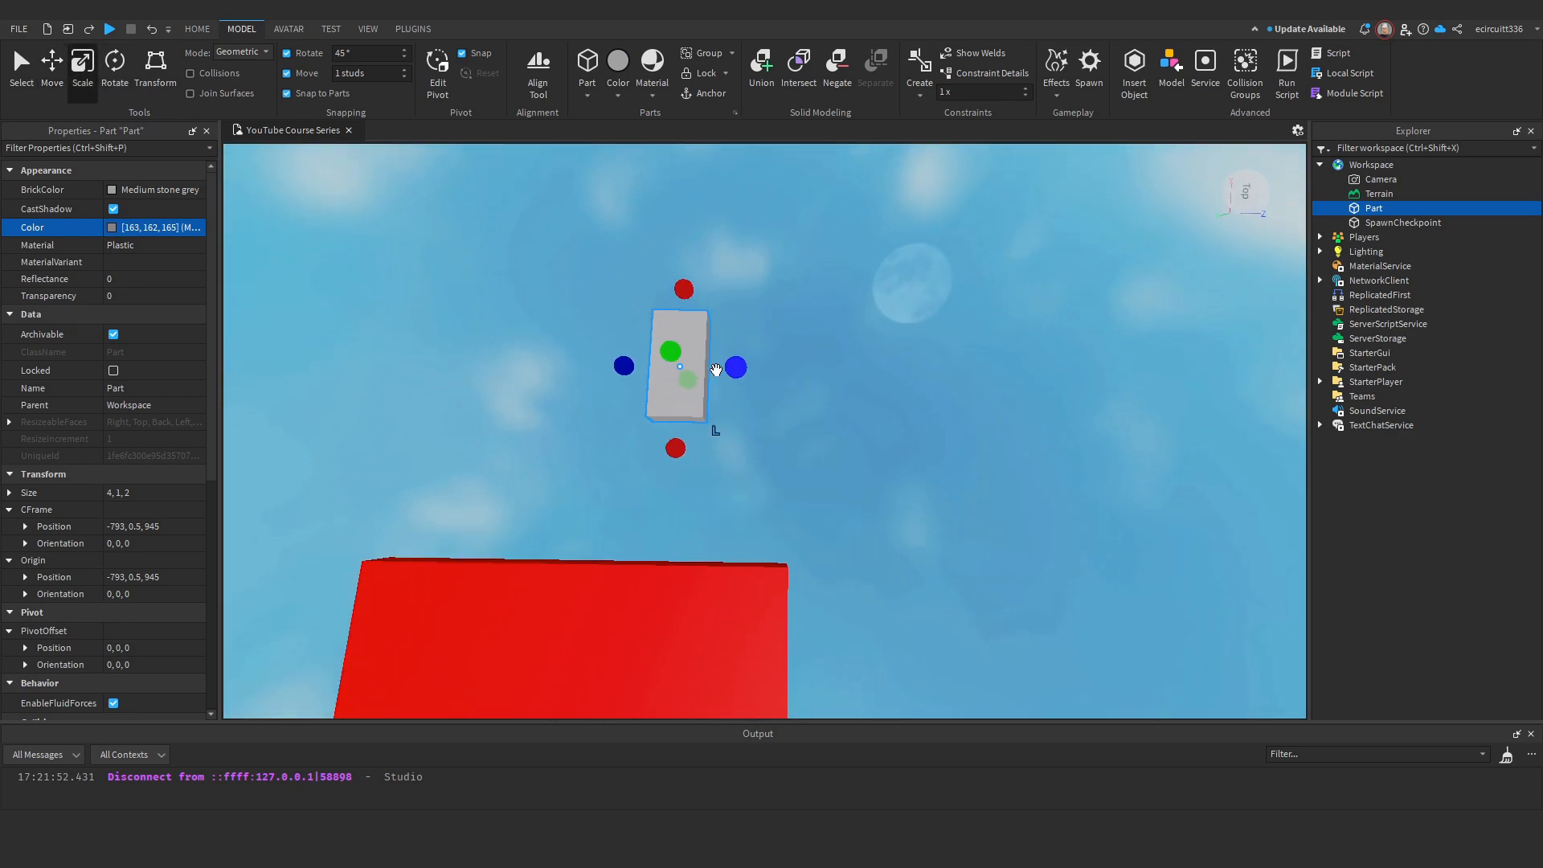
drag(734, 363, 805, 376)
key(a)
key(a)
right_drag(805, 375, 805, 374)
scroll(804, 374, up, 3)
Set the grey part's color to lime green, RGB 0, 239, 8.
click(113, 227)
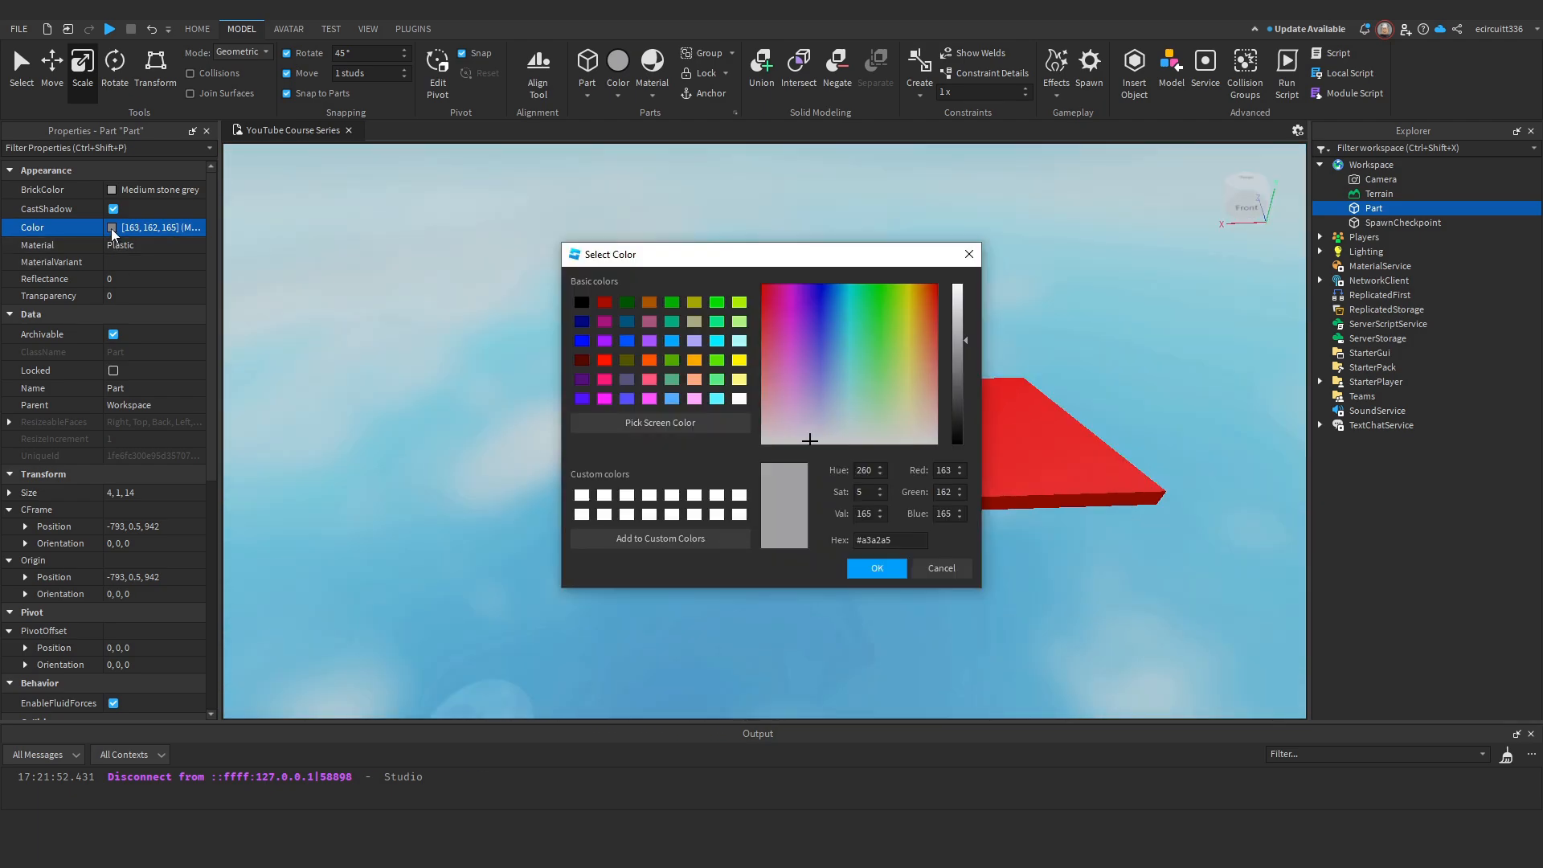
click(877, 286)
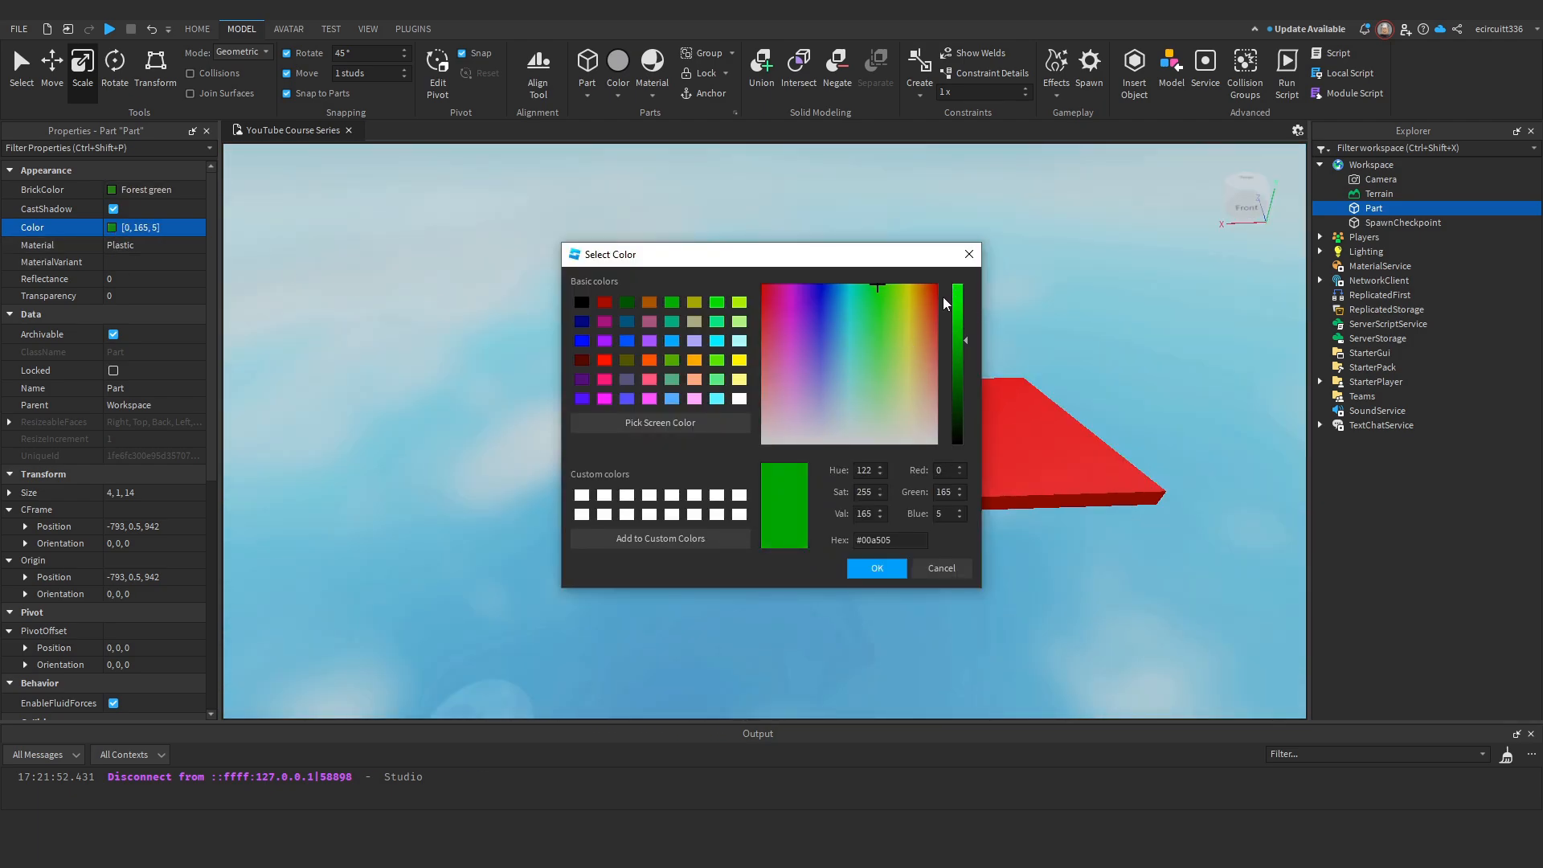
click(957, 294)
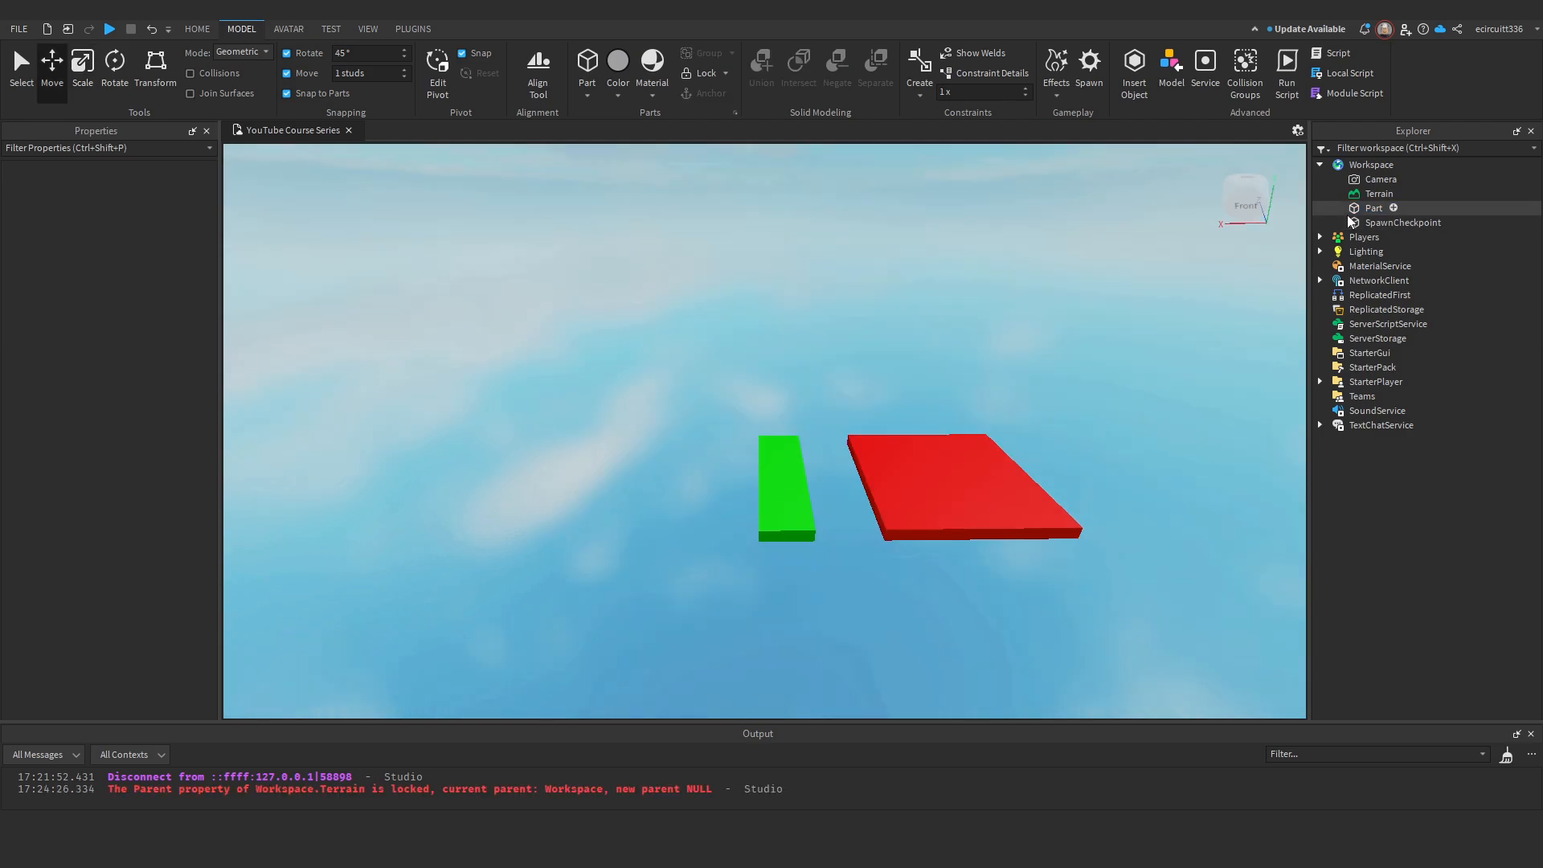
Duplicate the green part and move the copy farther away from the red platform.
right_click(1387, 208)
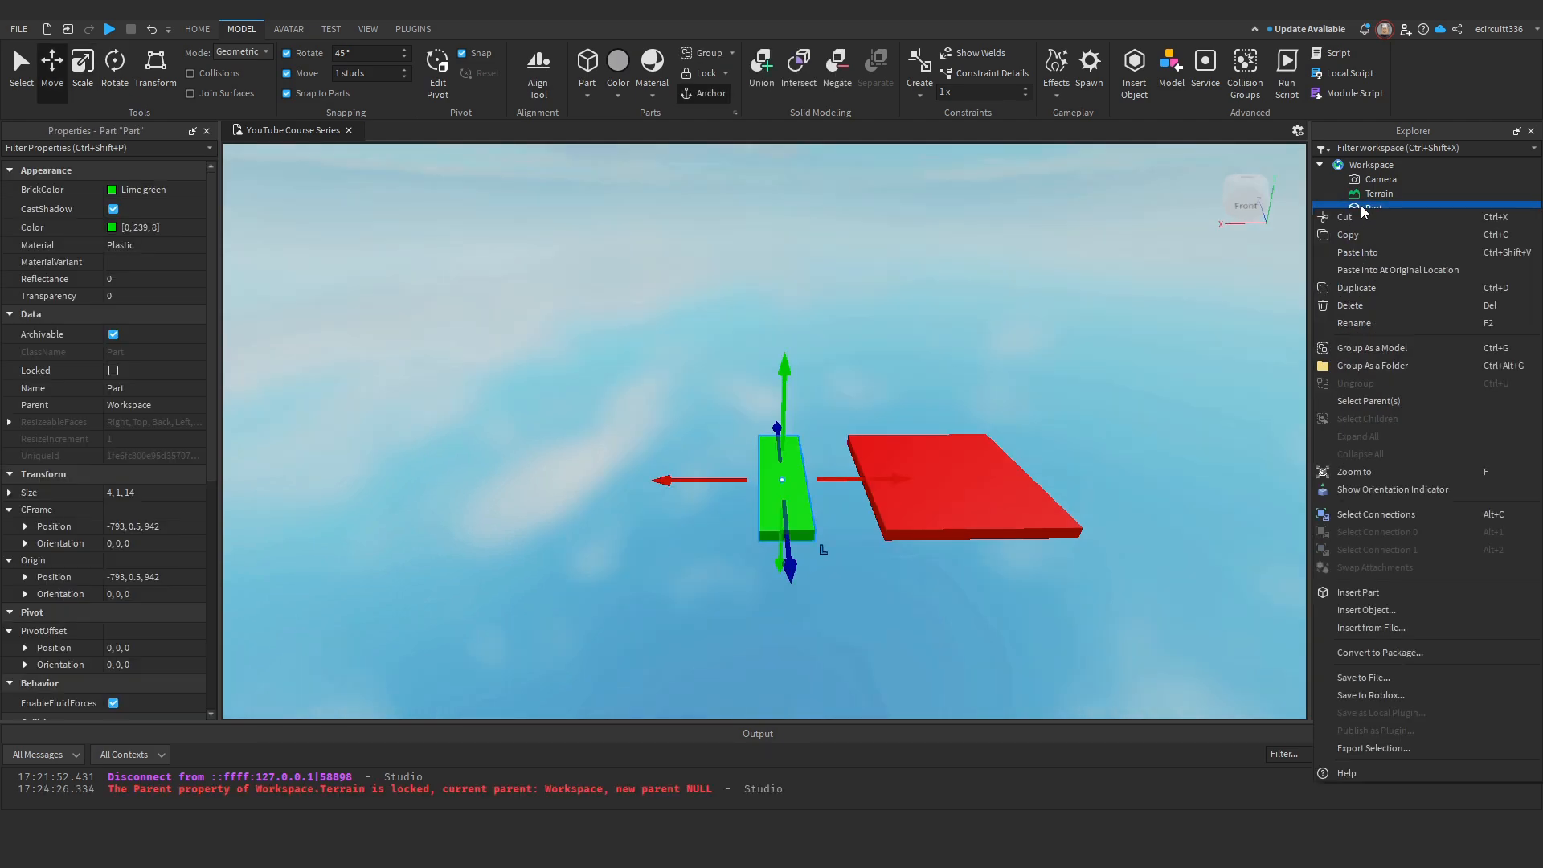
click(1354, 287)
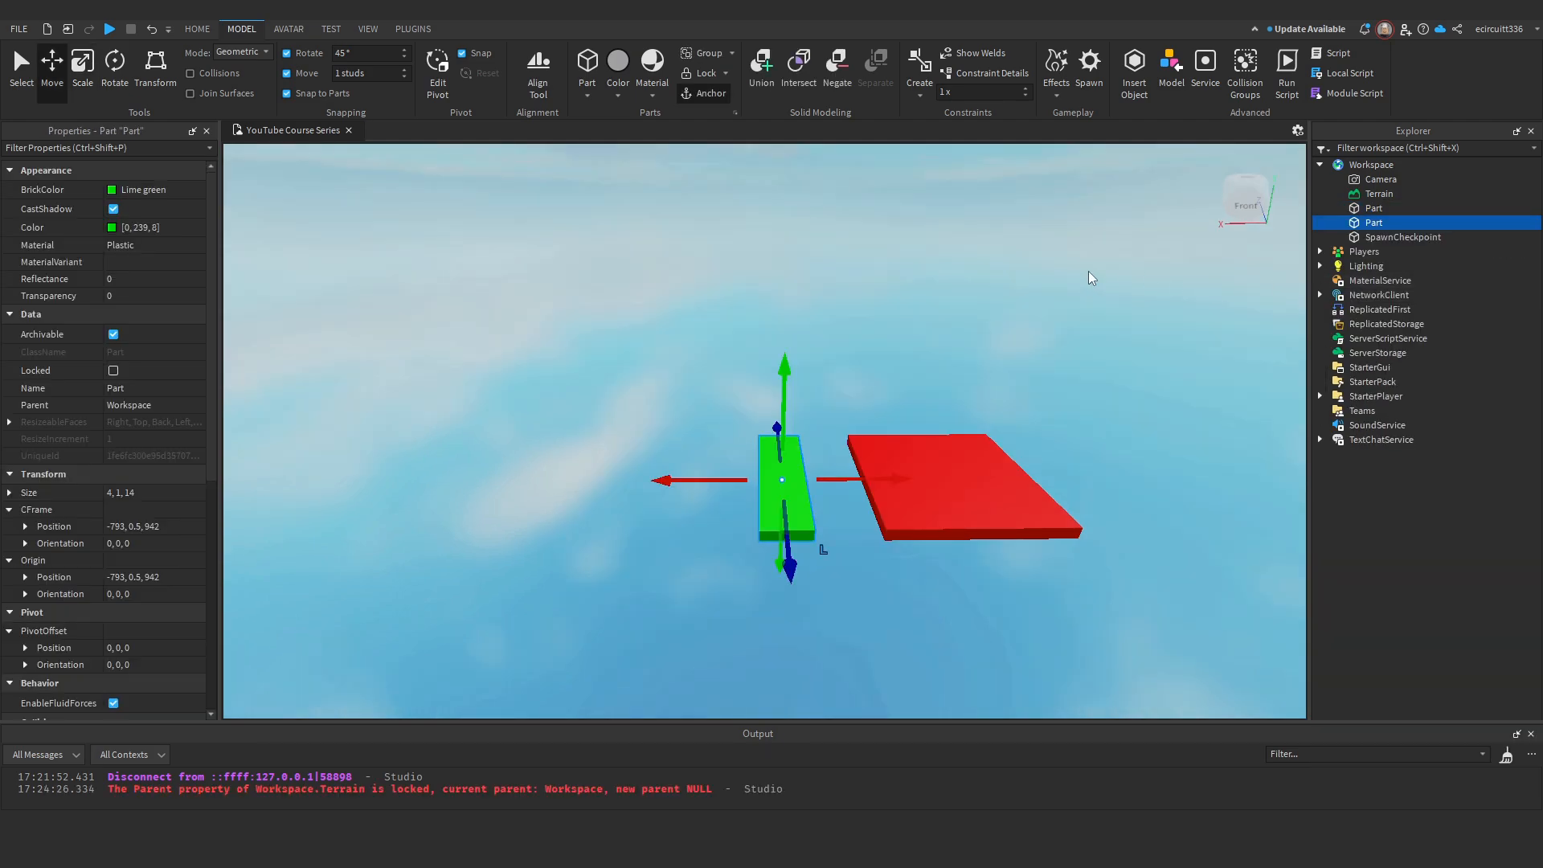
right_drag(1048, 274, 1024, 313)
key(w)
key(s)
key(d)
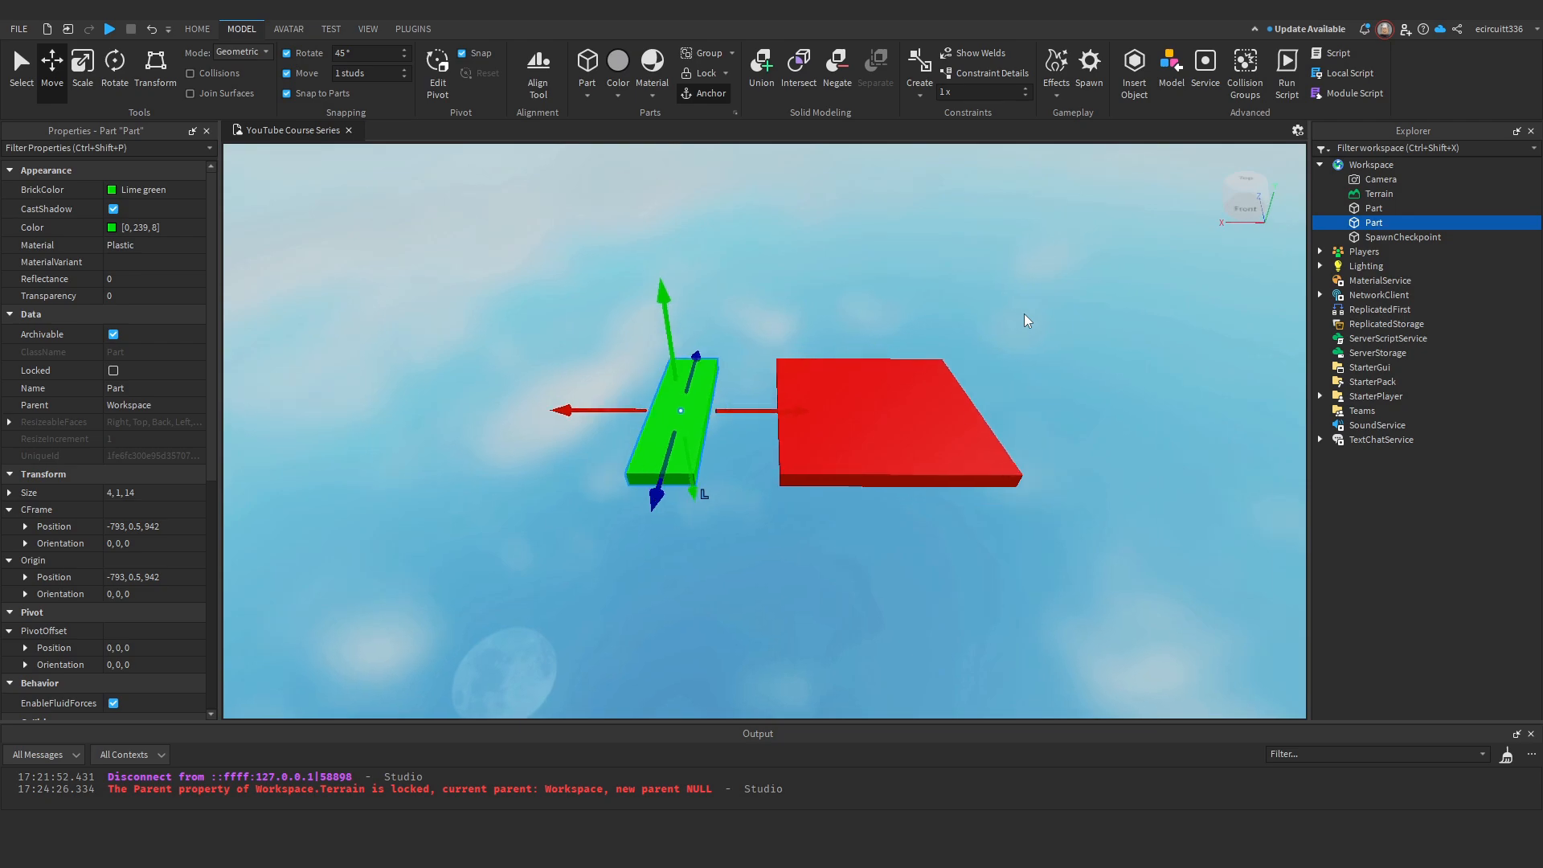
key(a)
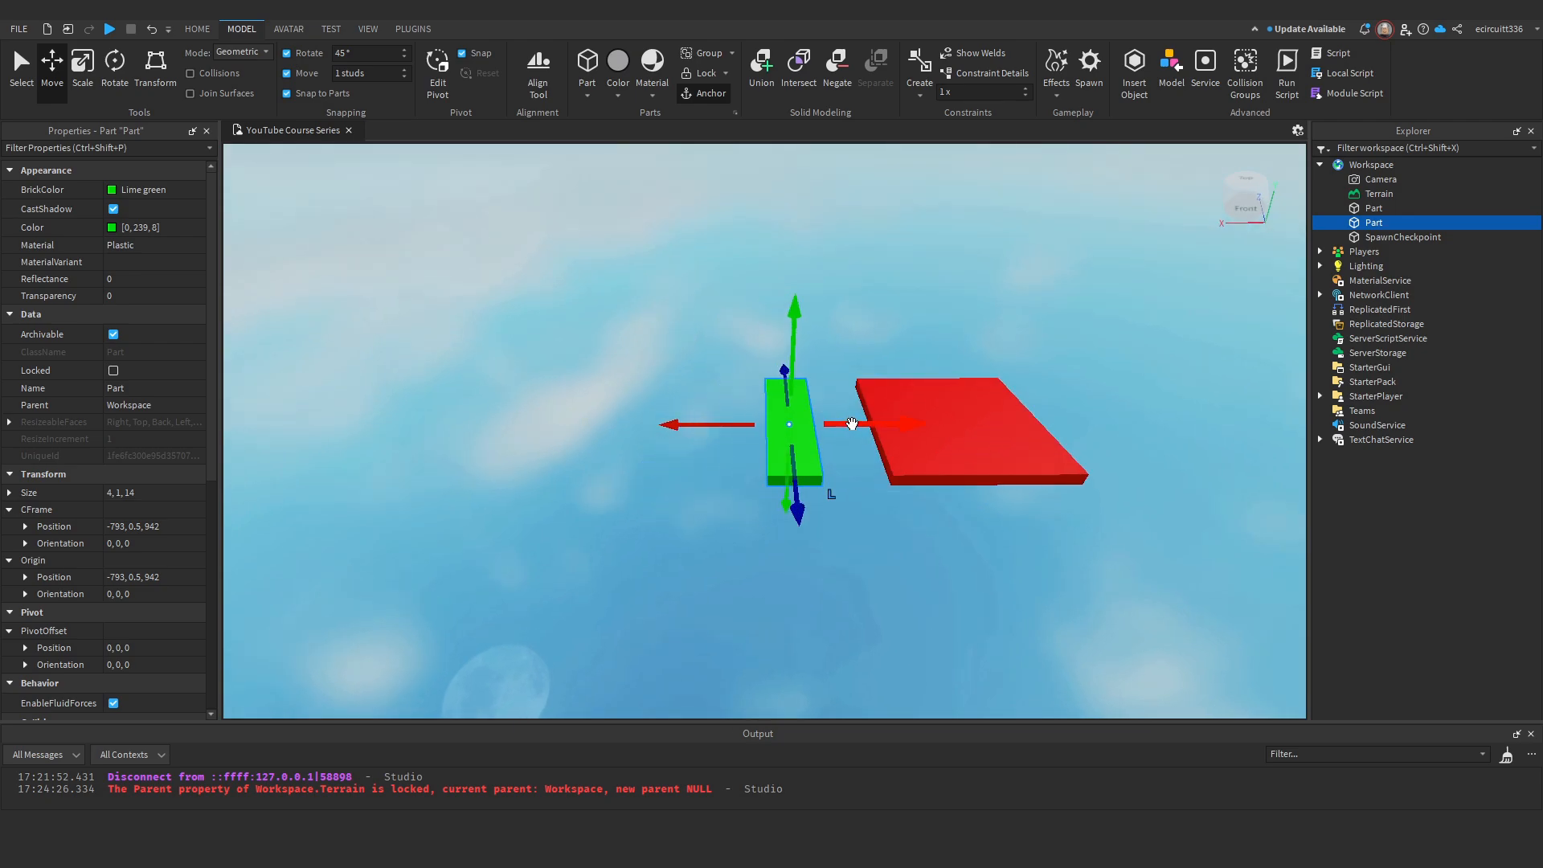
drag(852, 424, 763, 441)
Try moving the original green part 5 studs flush against the red platform to check the gap, and undo the move.
click(792, 441)
right_drag(825, 434, 804, 426)
key(w)
key(d)
drag(744, 417, 741, 418)
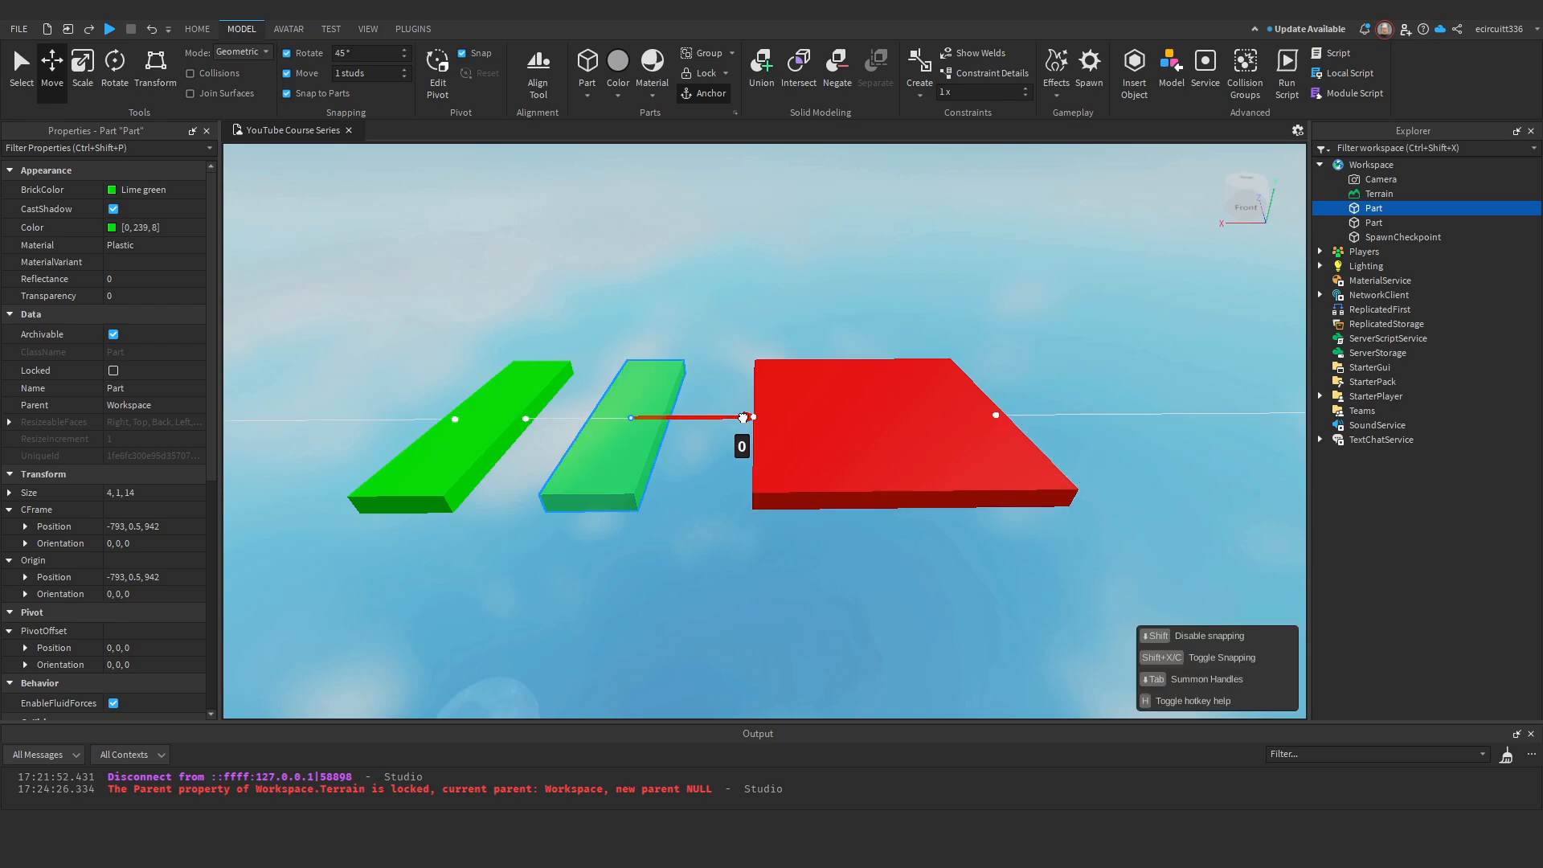
drag(744, 417, 823, 417)
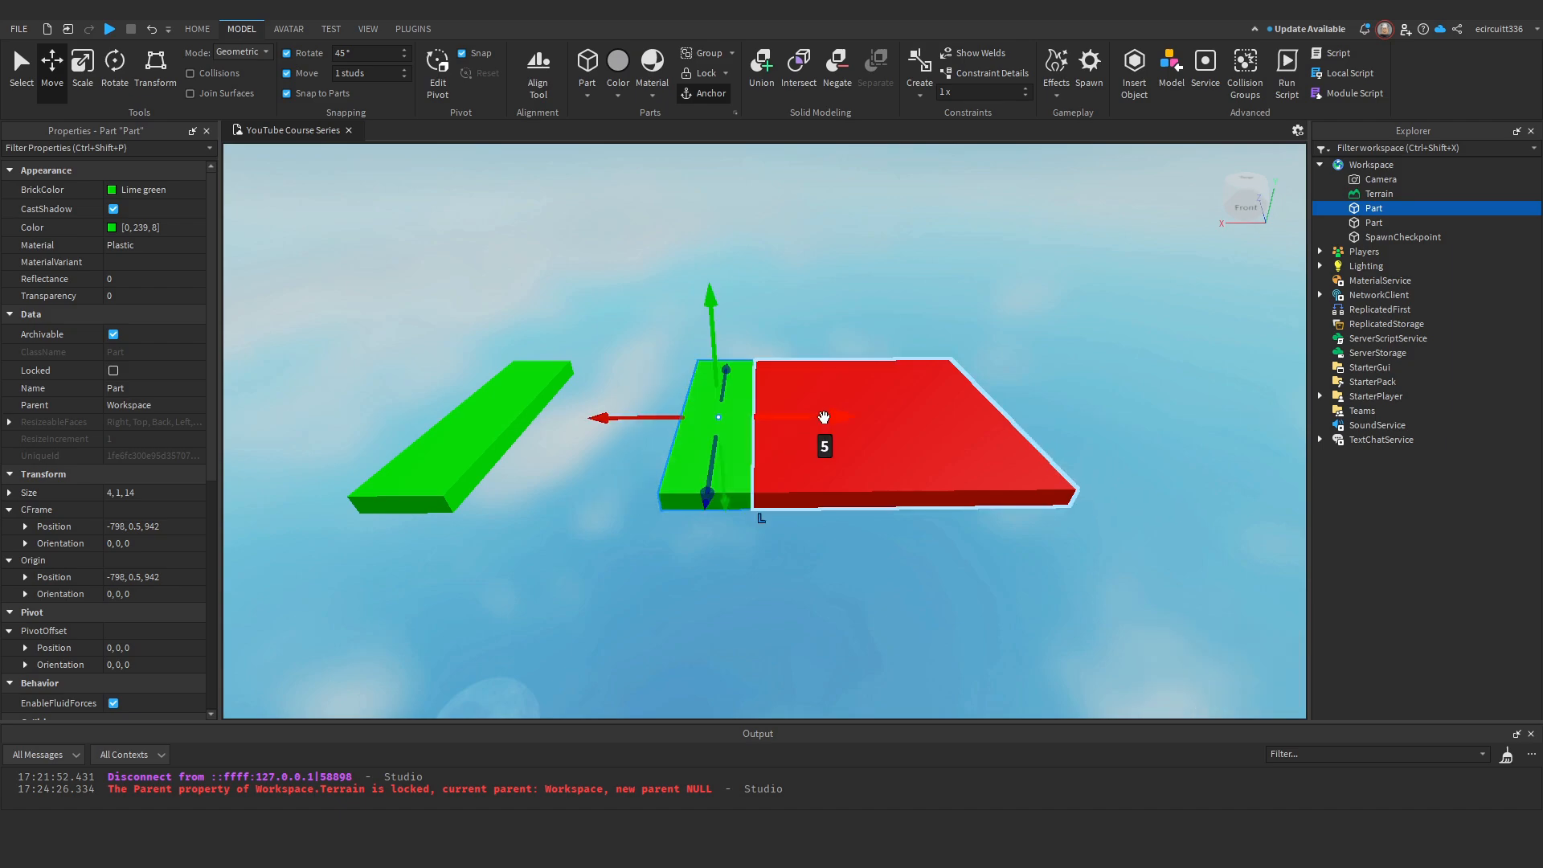
key(ctrl+z)
Move the copied green part flush against the original, and shift it 5 studs away to position -784, 0.5, 942.
middle_drag(517, 437, 602, 441)
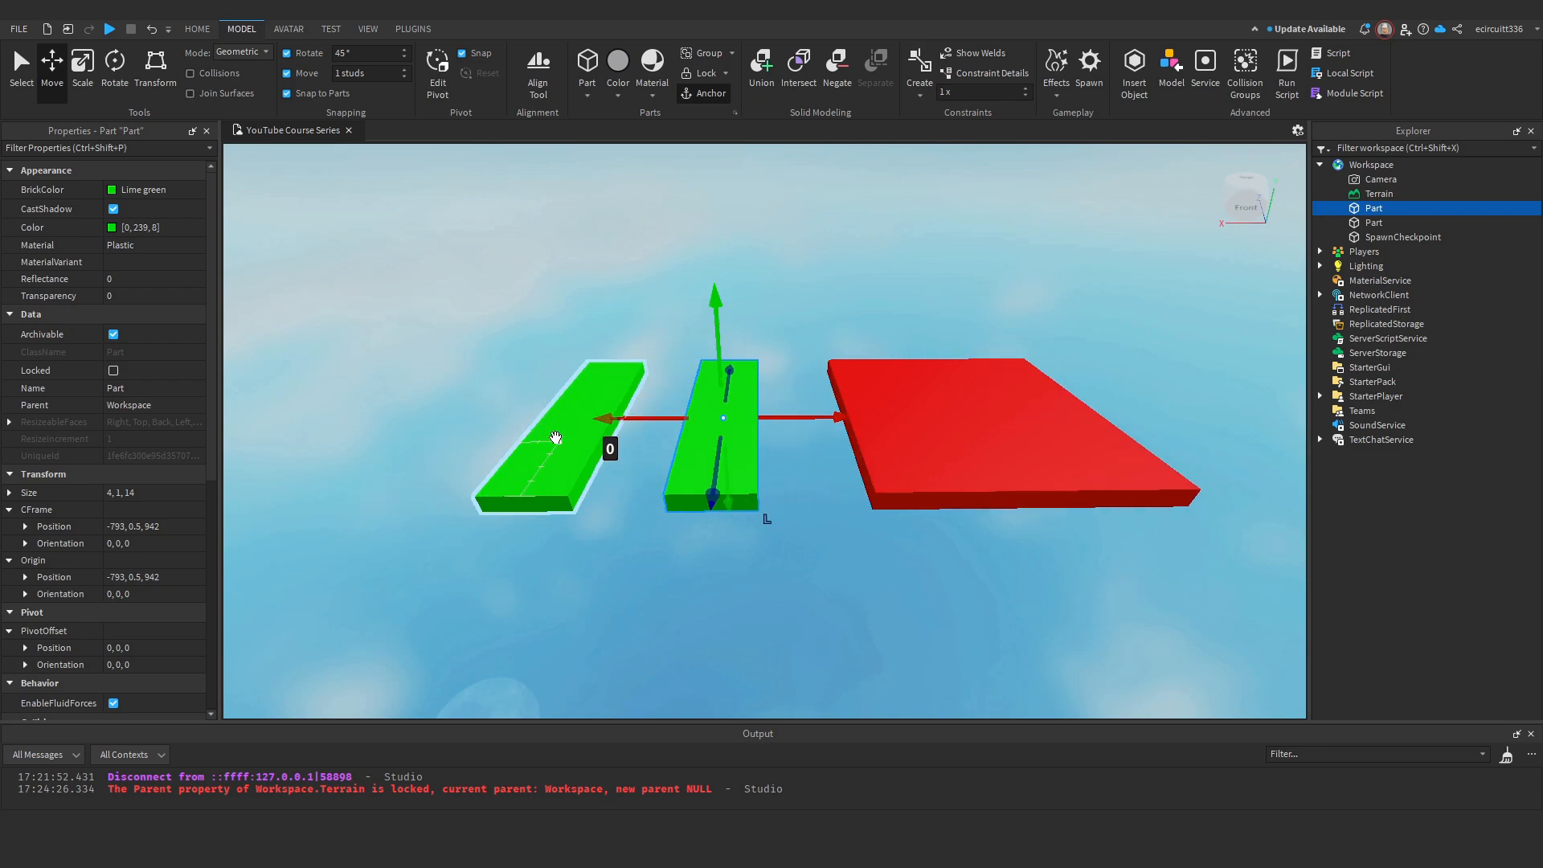
click(603, 441)
drag(668, 422, 758, 441)
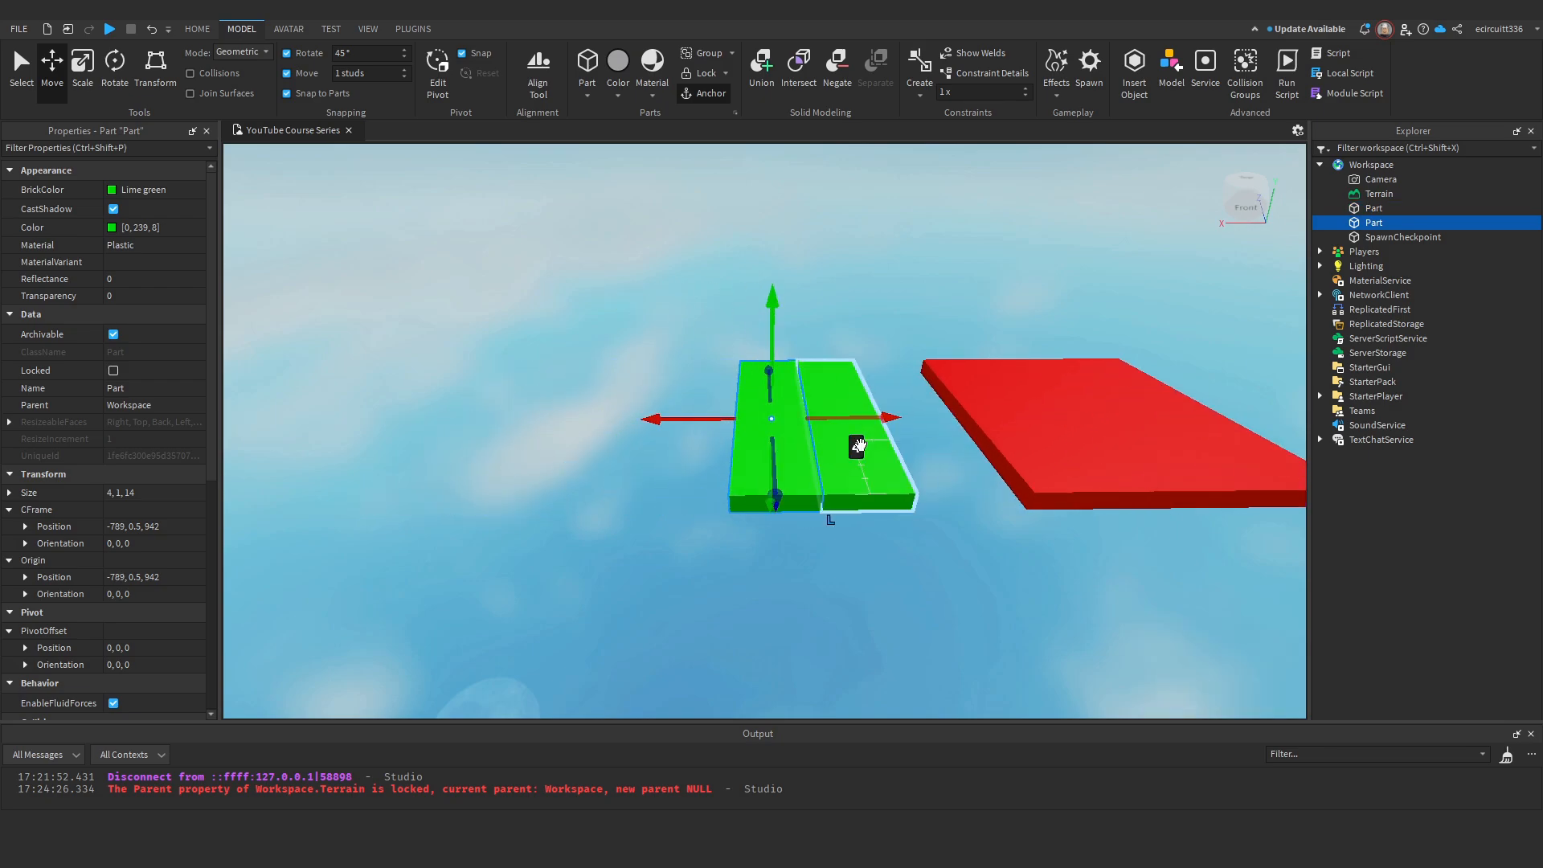
click(774, 520)
click(644, 454)
key(a)
key(d)
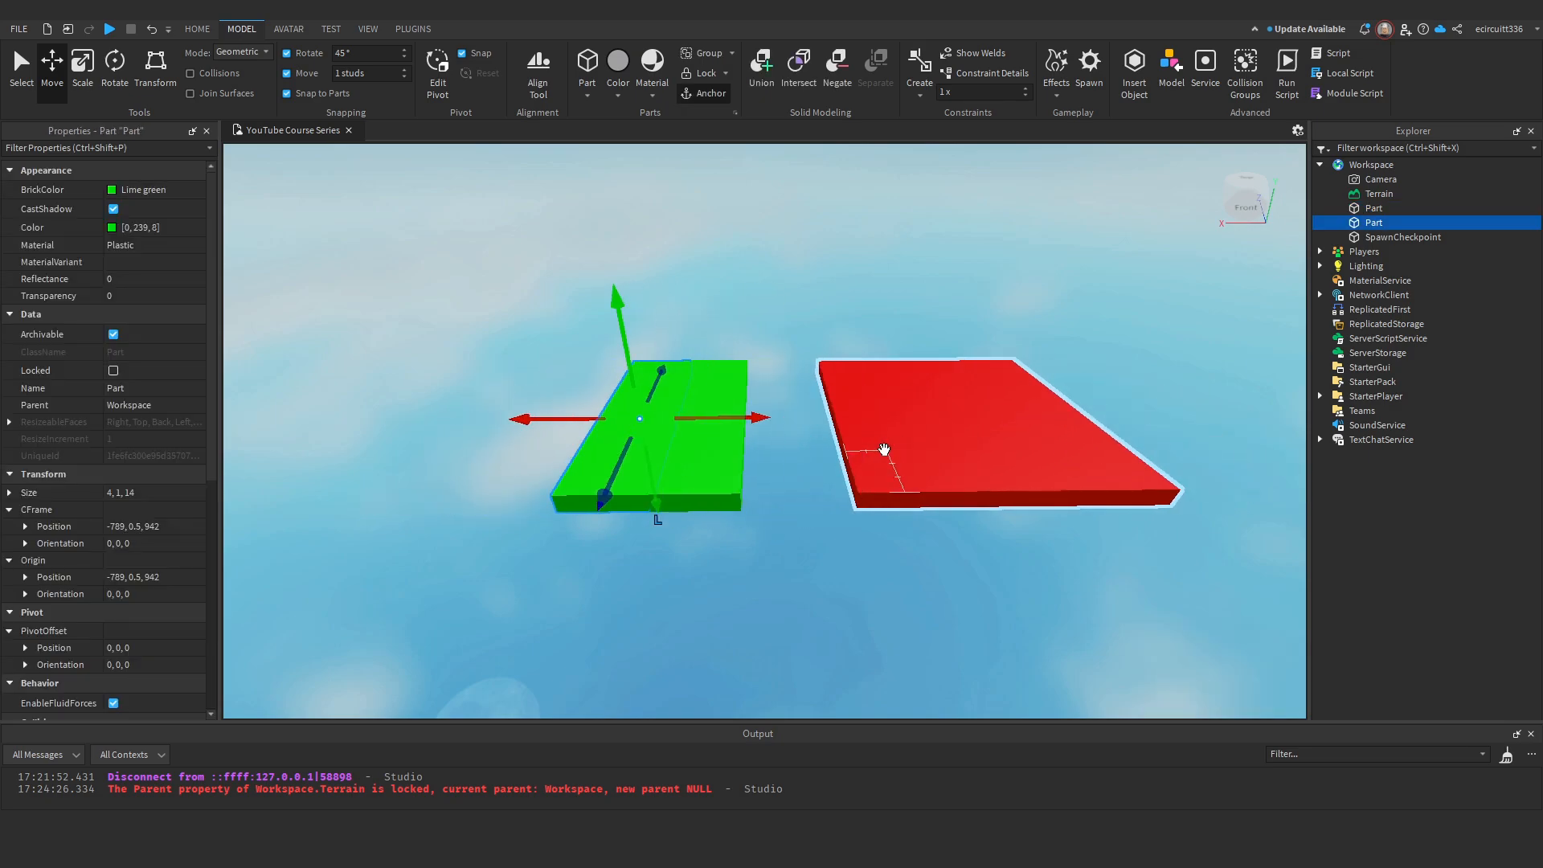
key(a)
mouse_move(800, 417)
mouse_down()
mouse_move(848, 416)
mouse_move(786, 419)
mouse_up()
key(a)
key(s)
key(a)
key(d)
key(w)
key(d)
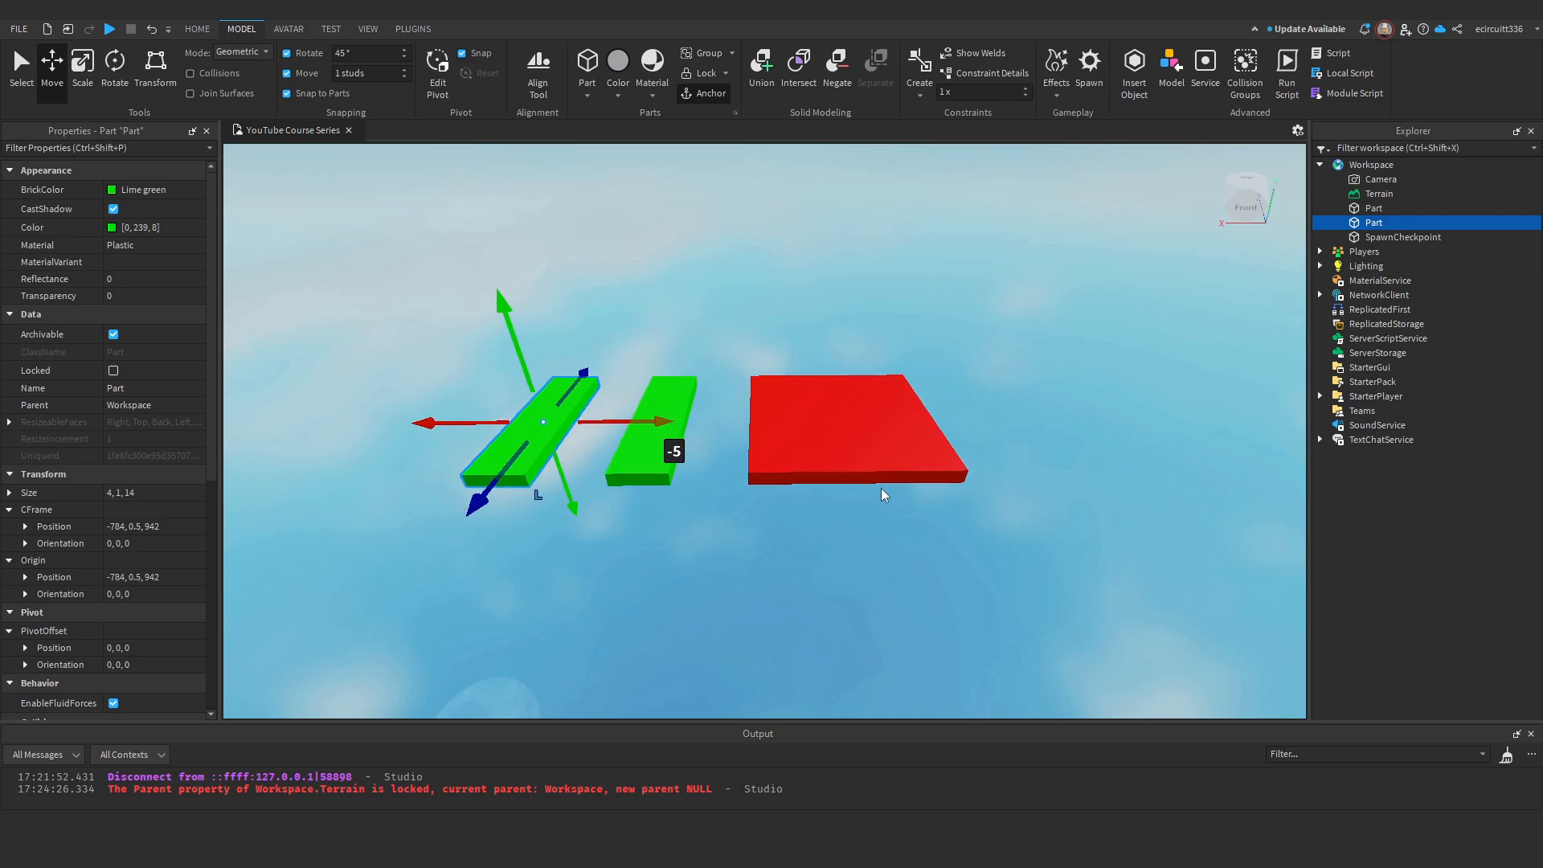
Duplicate the outermost green part and place the third one beyond it with a 5-stud gap.
key(a)
key(d)
key(ctrl+d)
mouse_move(841, 421)
mouse_down()
mouse_move(856, 430)
mouse_move(816, 427)
mouse_up()
key(a)
drag(832, 425, 822, 426)
Duplicate the third green part and place the fourth 5 studs beyond it at position -766, 0.5, 942.
key(ctrl+d)
mouse_move(826, 425)
mouse_down()
mouse_move(782, 425)
mouse_move(802, 424)
mouse_up()
key(a)
key(d)
Duplicate the SpawnCheckpoint platform and rename the copy as Checkpoint2.
scroll(868, 427, down, 4)
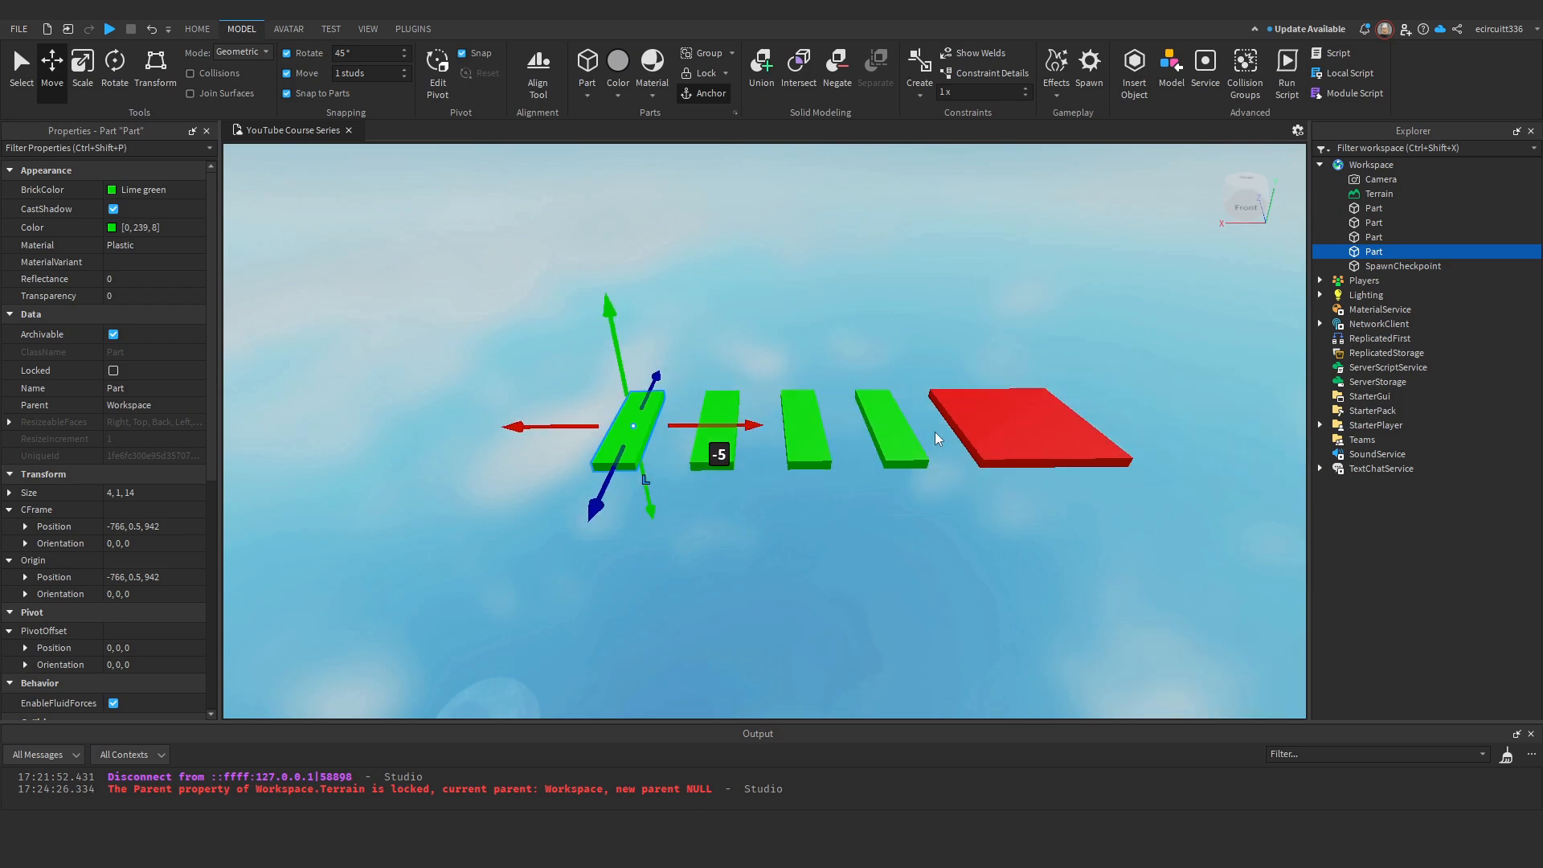
key(a)
key(d)
click(949, 431)
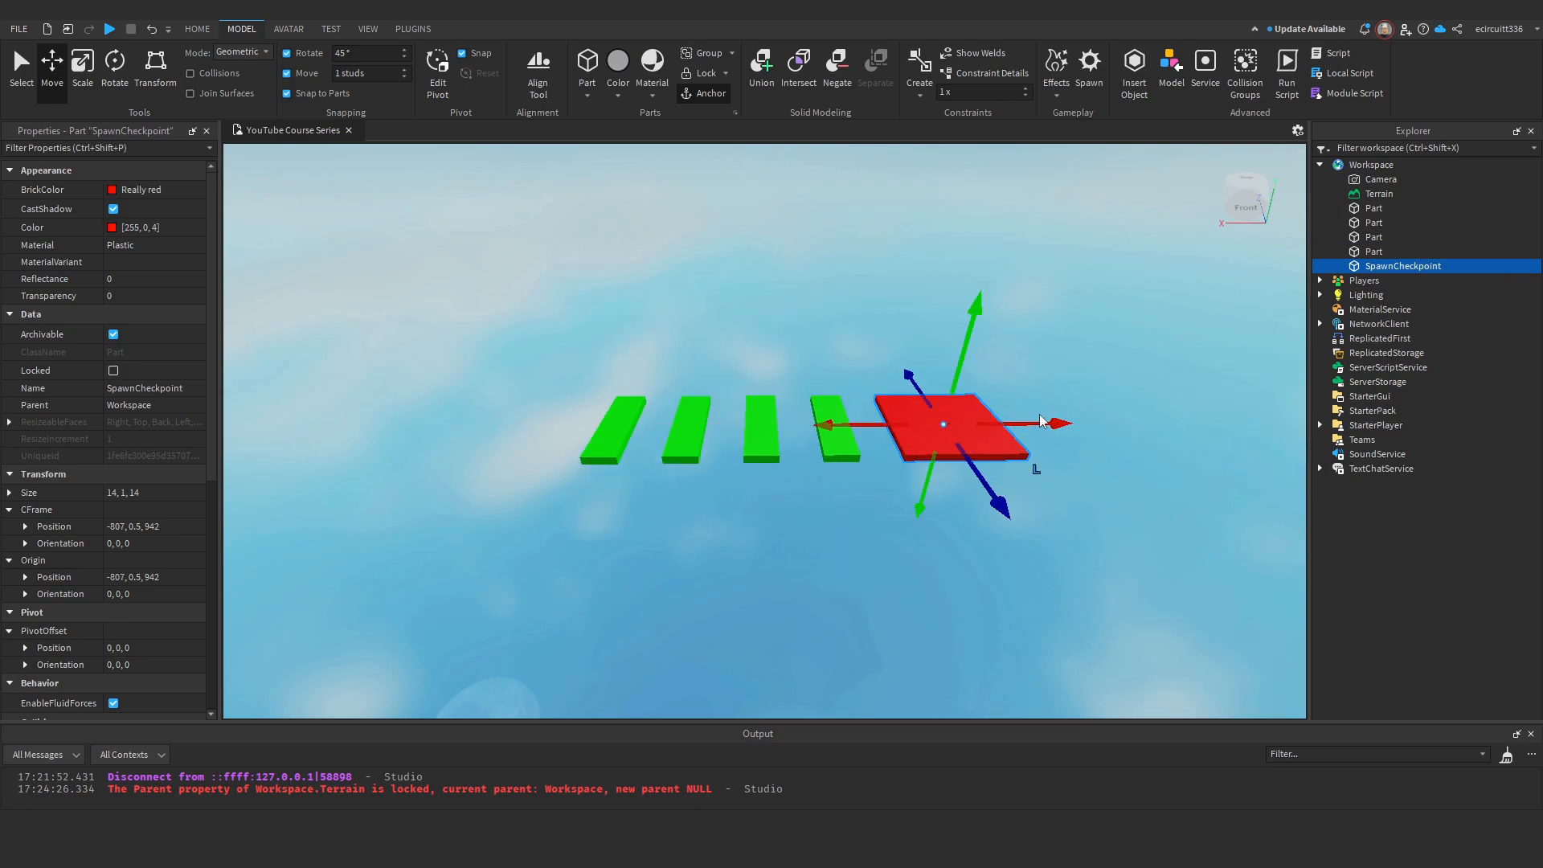
key(ctrl+d)
right_click(1402, 277)
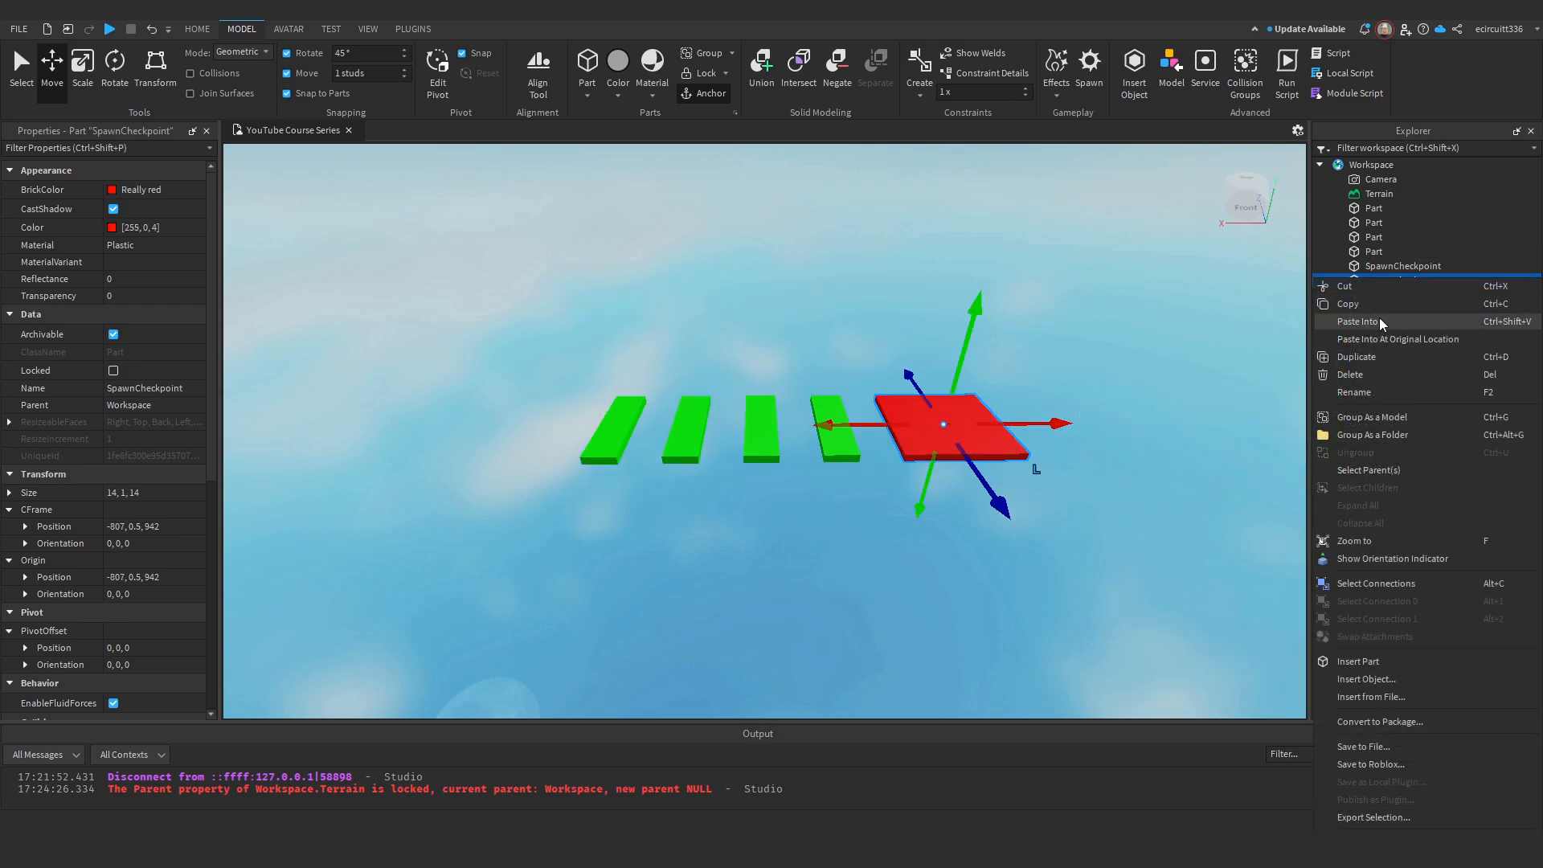
click(1382, 387)
text(Checkpoi)
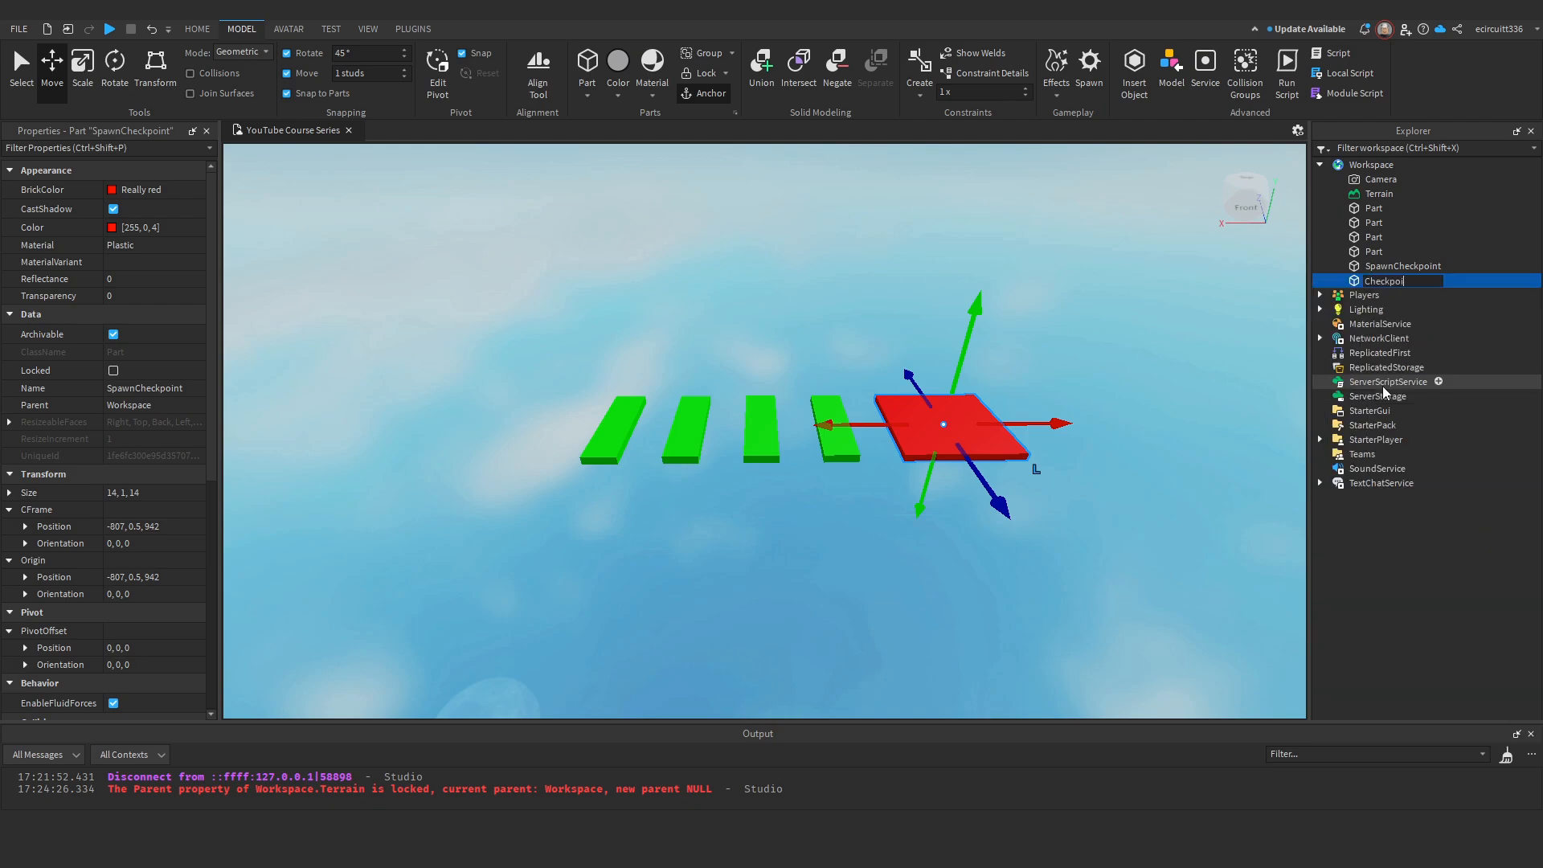
text(nt2)
key(Return)
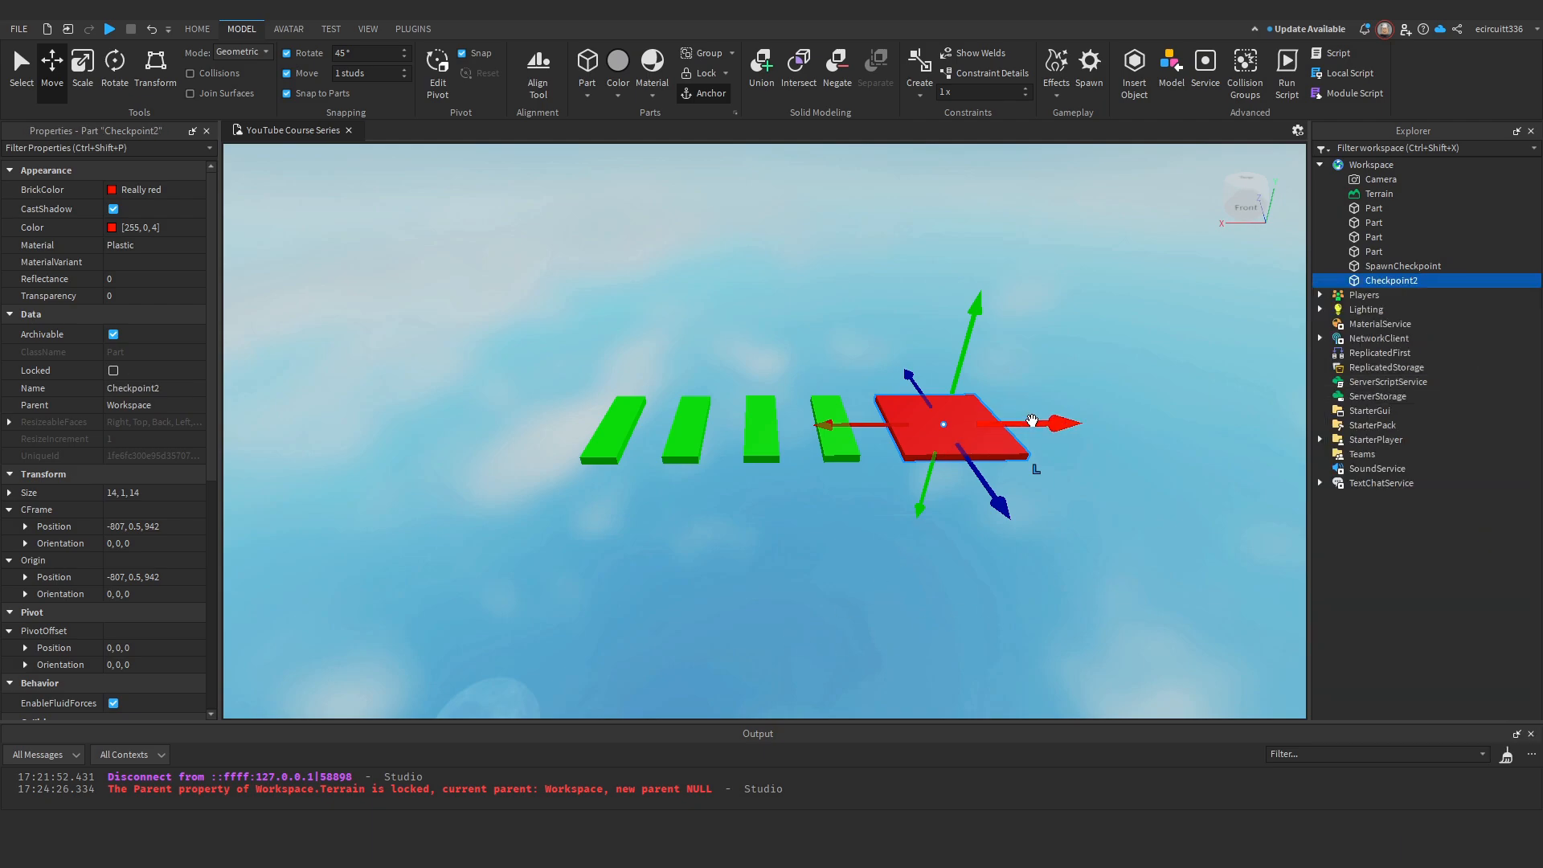
Move Checkpoint2 past the last green part to position -753, 0.5, 942, and clear the selection.
drag(1032, 422, 820, 424)
scroll(860, 426, up, 2)
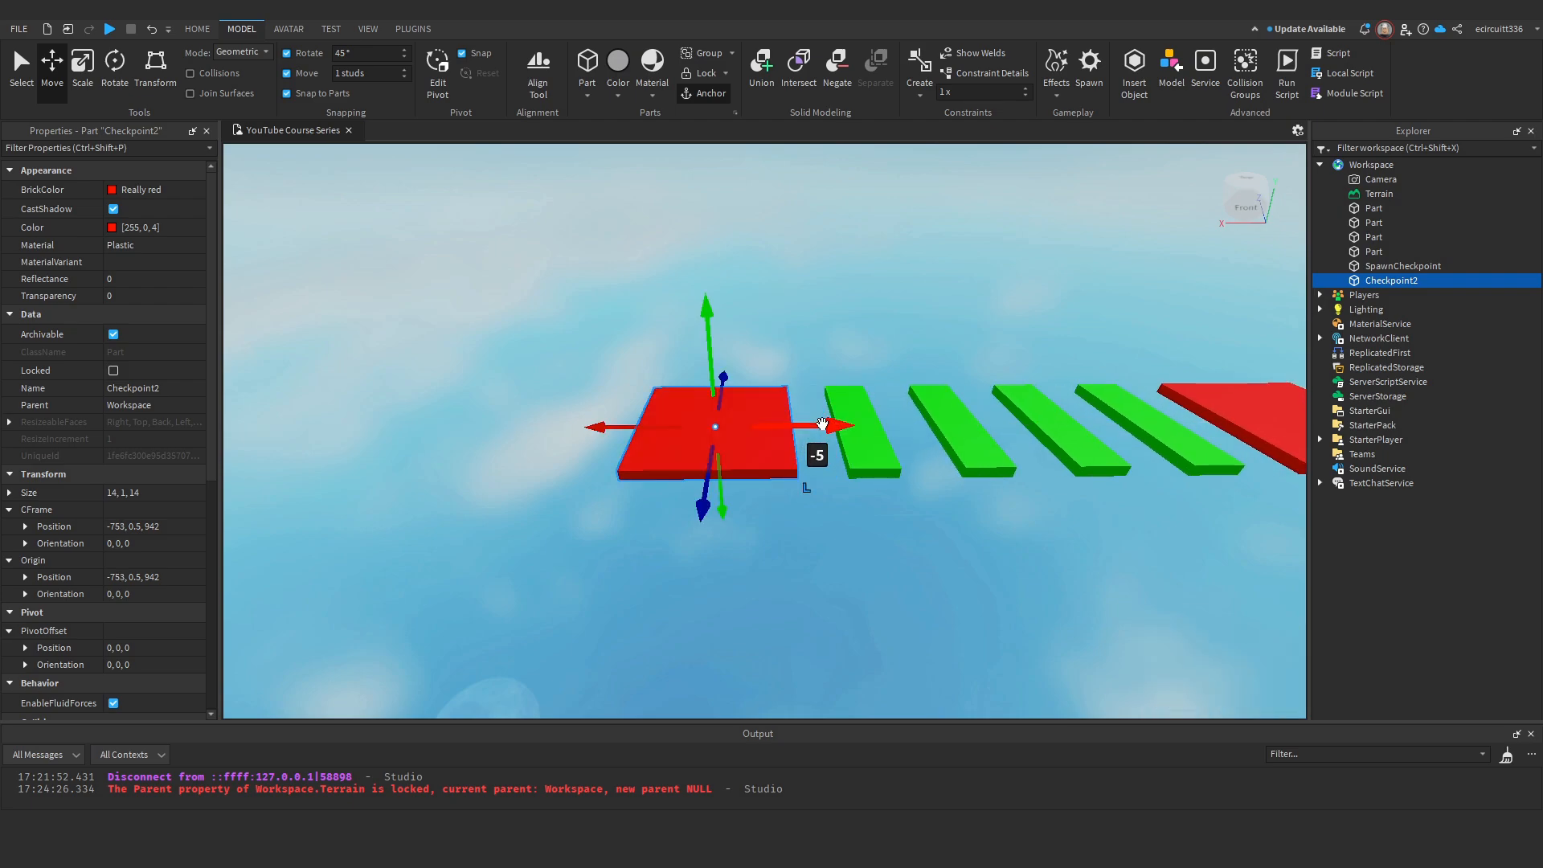
click(847, 363)
scroll(852, 366, down, 3)
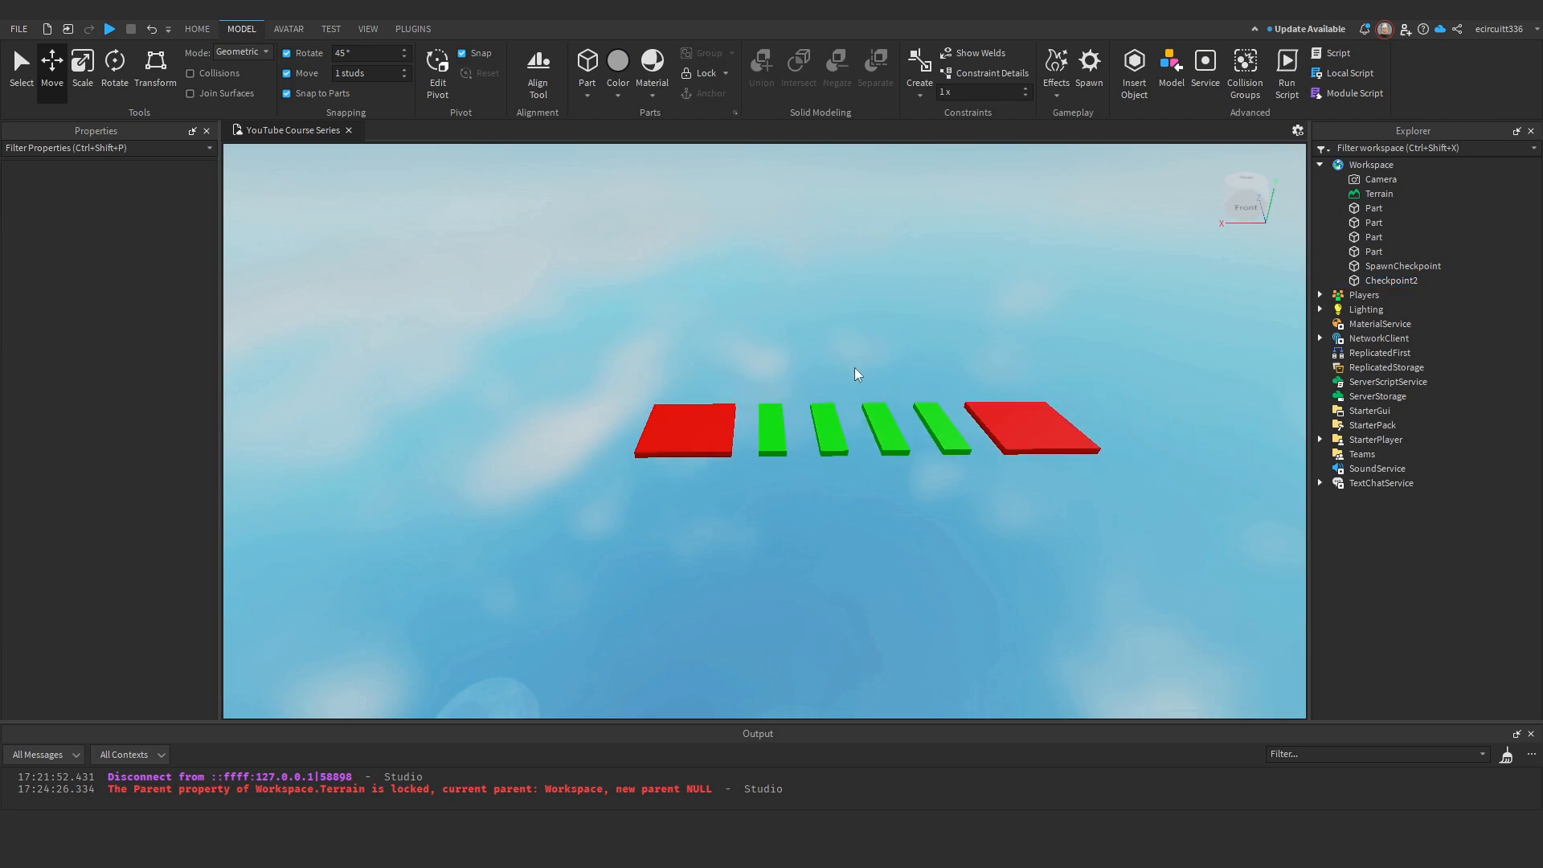
mouse_move(855, 369)
right_down()
mouse_move(879, 354)
mouse_move(856, 378)
right_up()
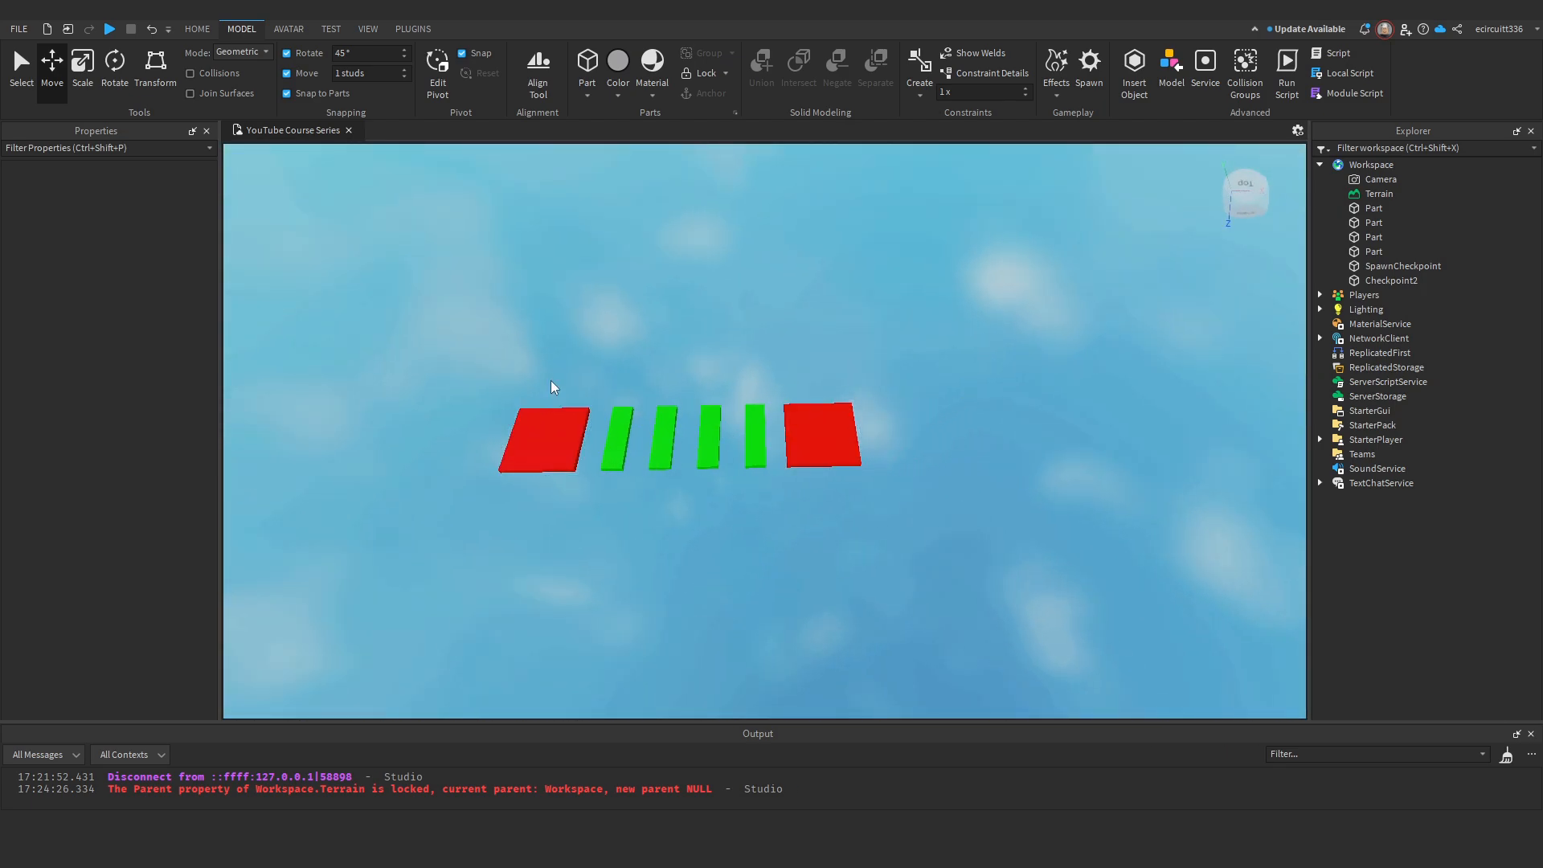
key(a)
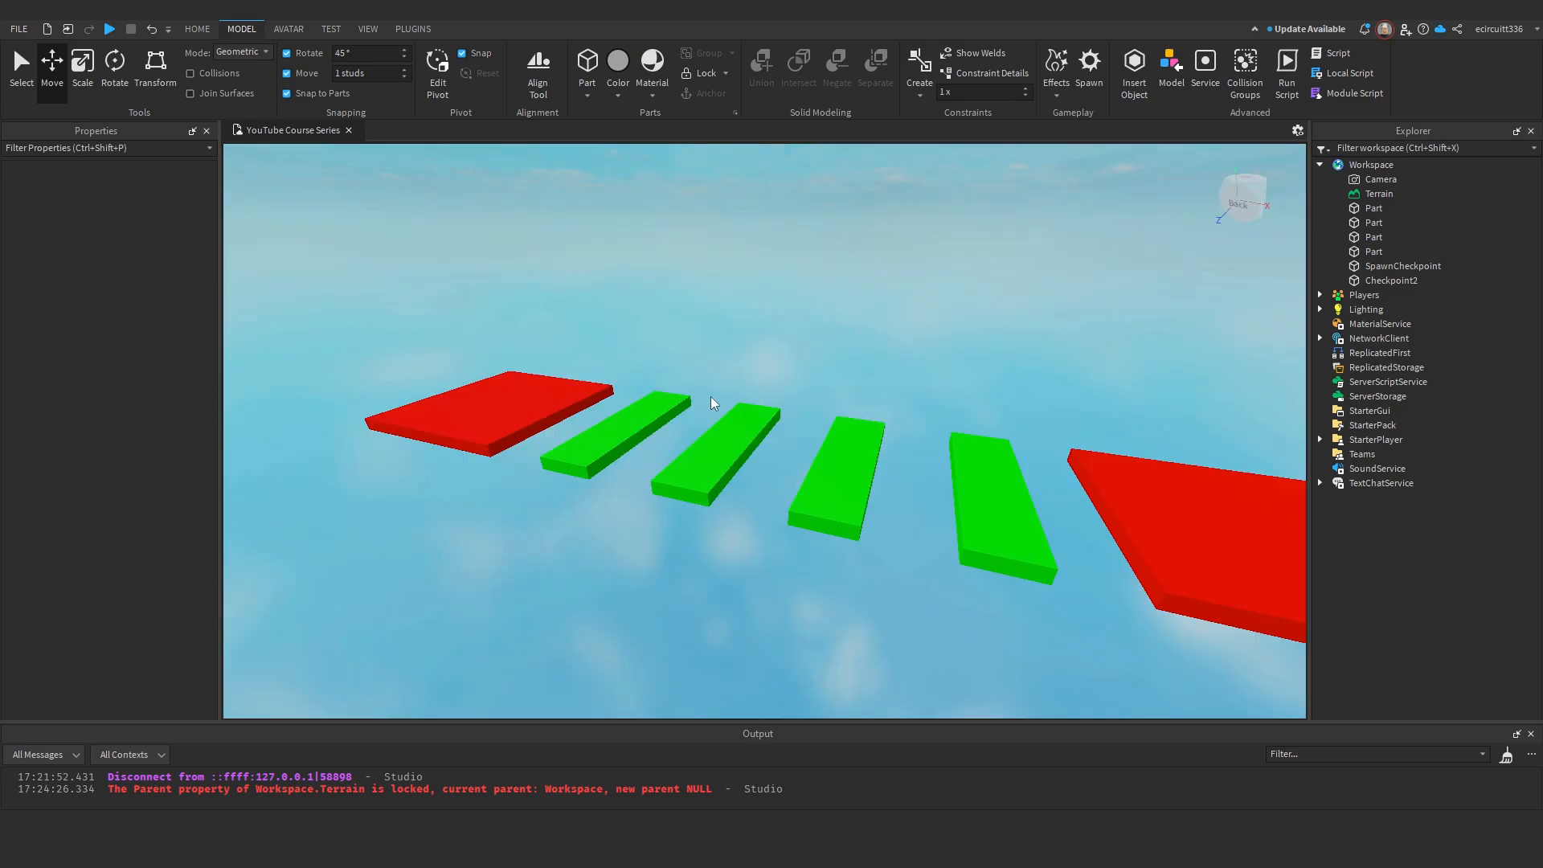
mouse_move(710, 401)
right_down()
mouse_move(606, 396)
mouse_move(727, 408)
right_up()
click(842, 428)
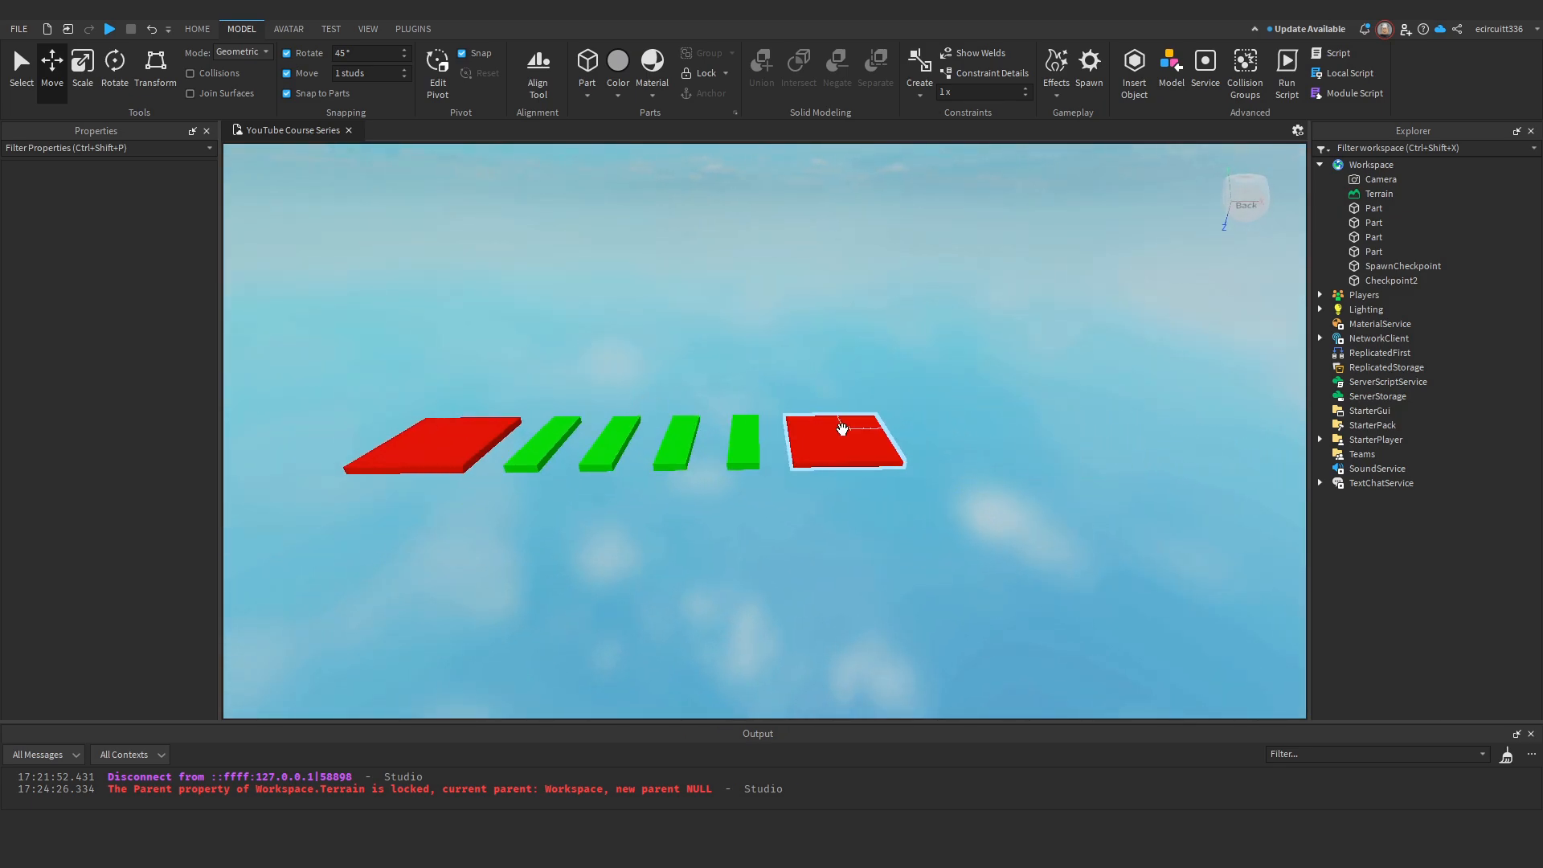
Recolor the Checkpoint2 platform to magenta [217, 0, 255] and clear the selection.
click(842, 429)
click(111, 229)
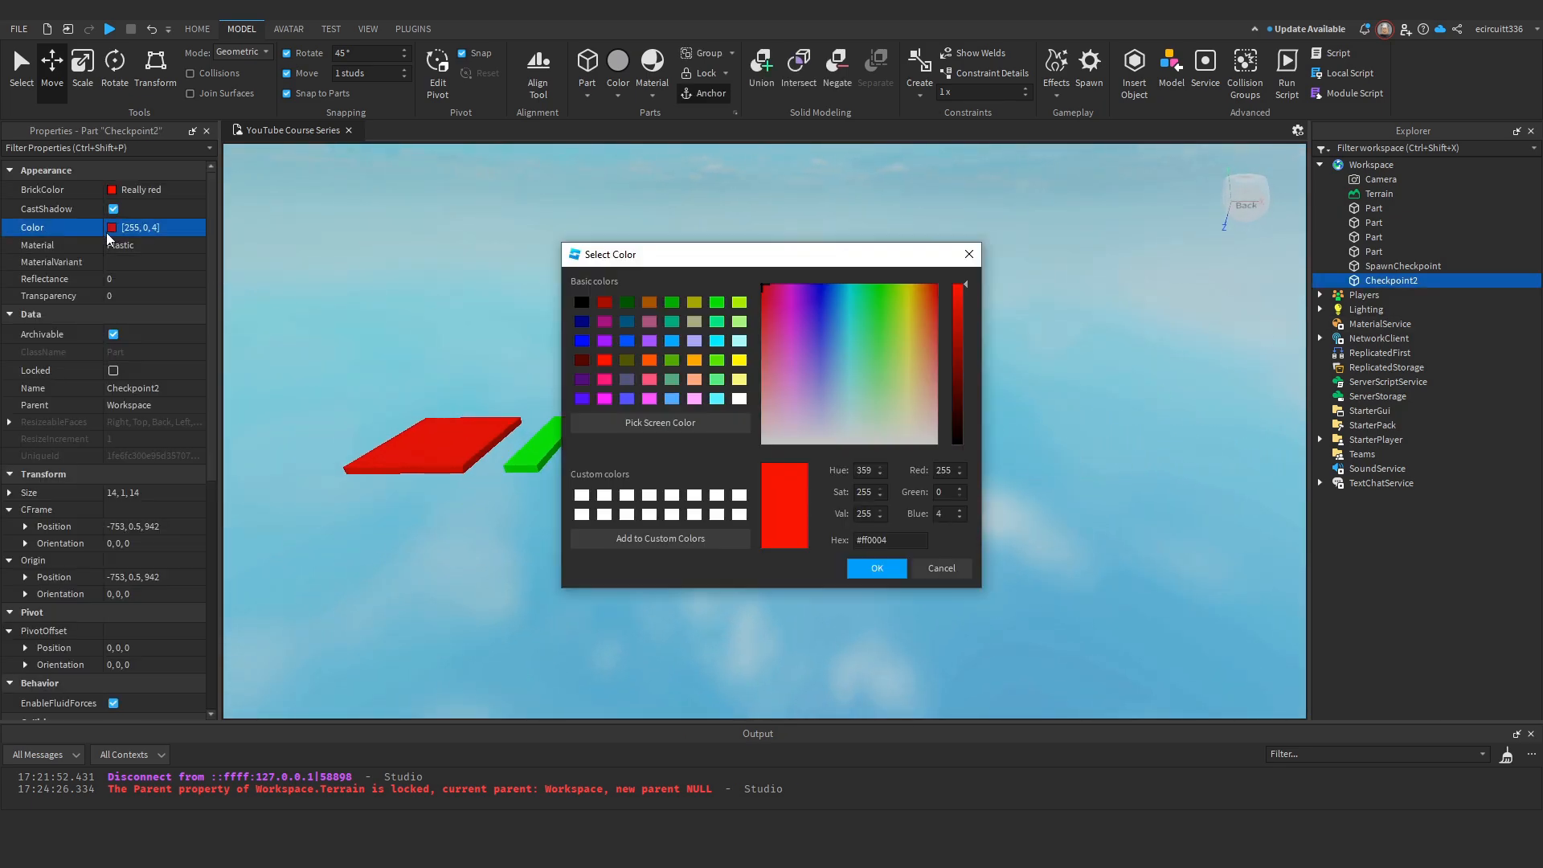
drag(786, 322, 796, 272)
click(876, 569)
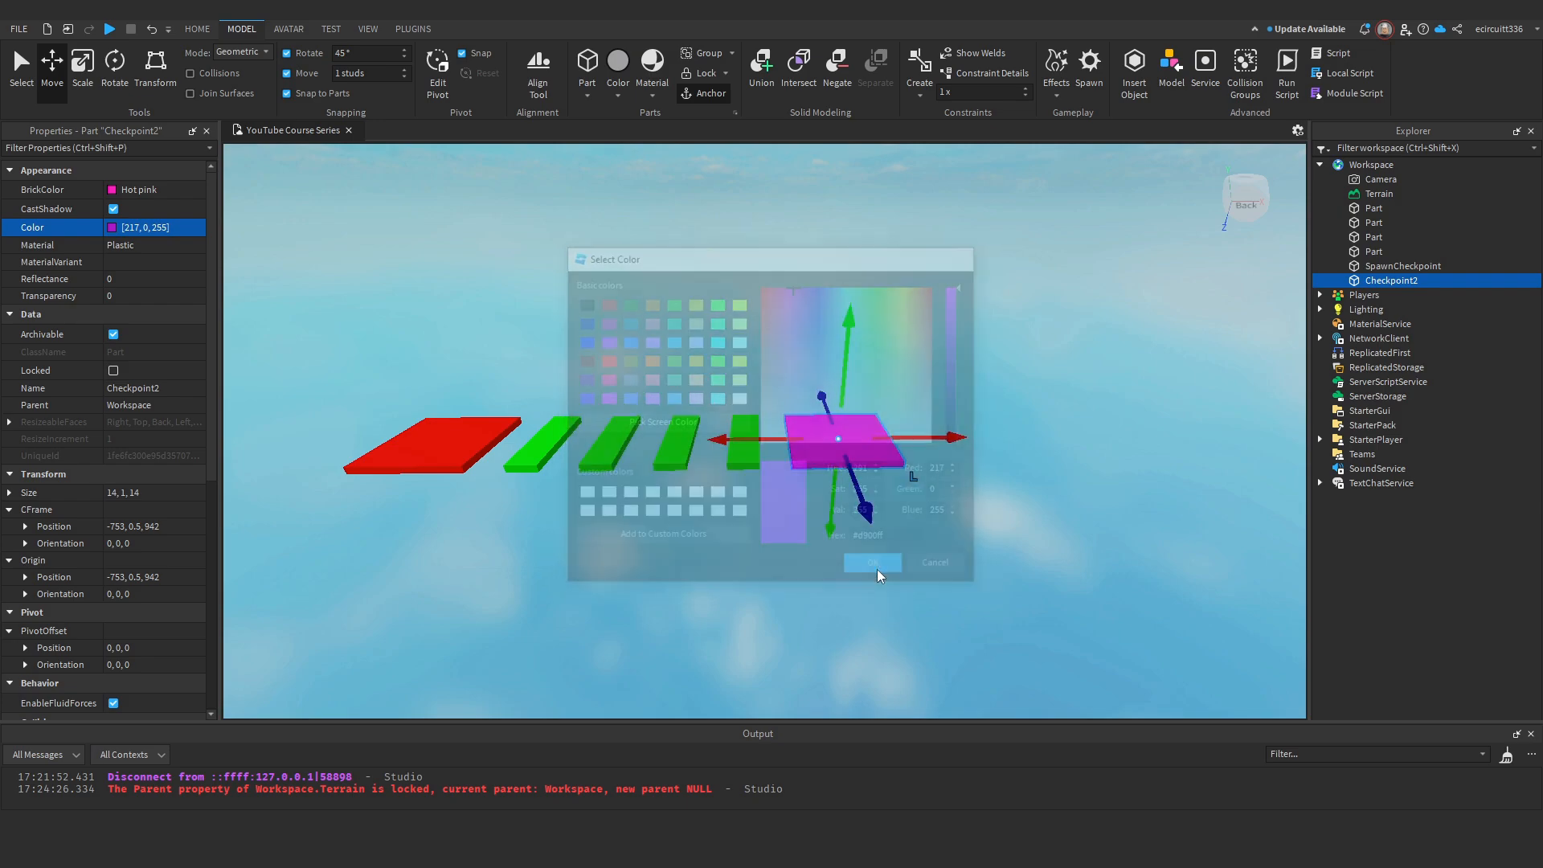
click(1062, 431)
Group the four green parts into a folder and clear the selection.
right_drag(876, 569, 846, 425)
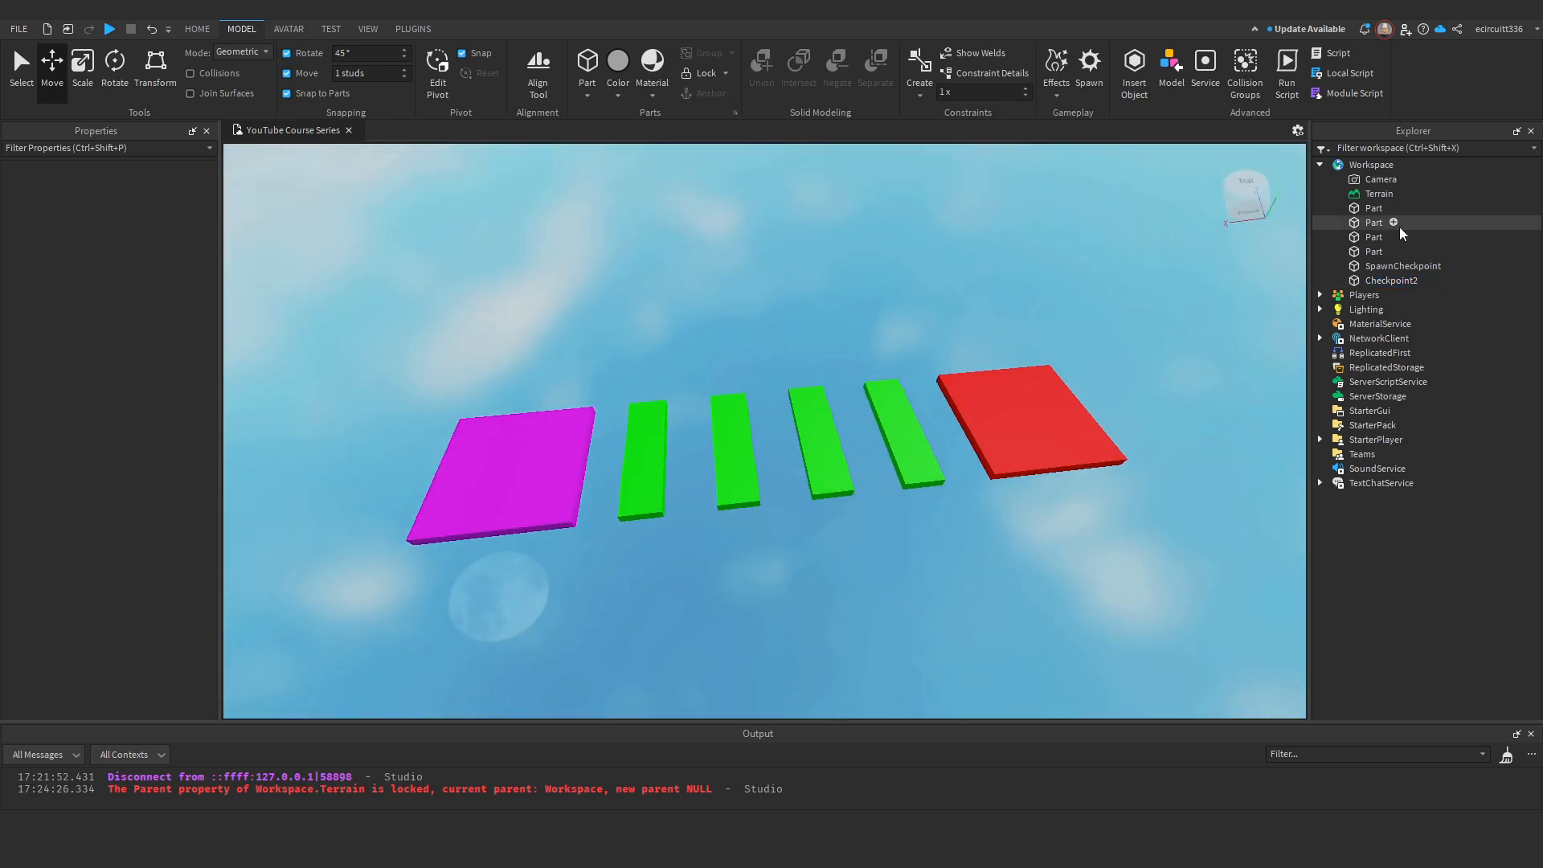
click(1374, 208)
shift+click(1374, 251)
right_drag(1253, 354, 1082, 364)
right_click(1377, 213)
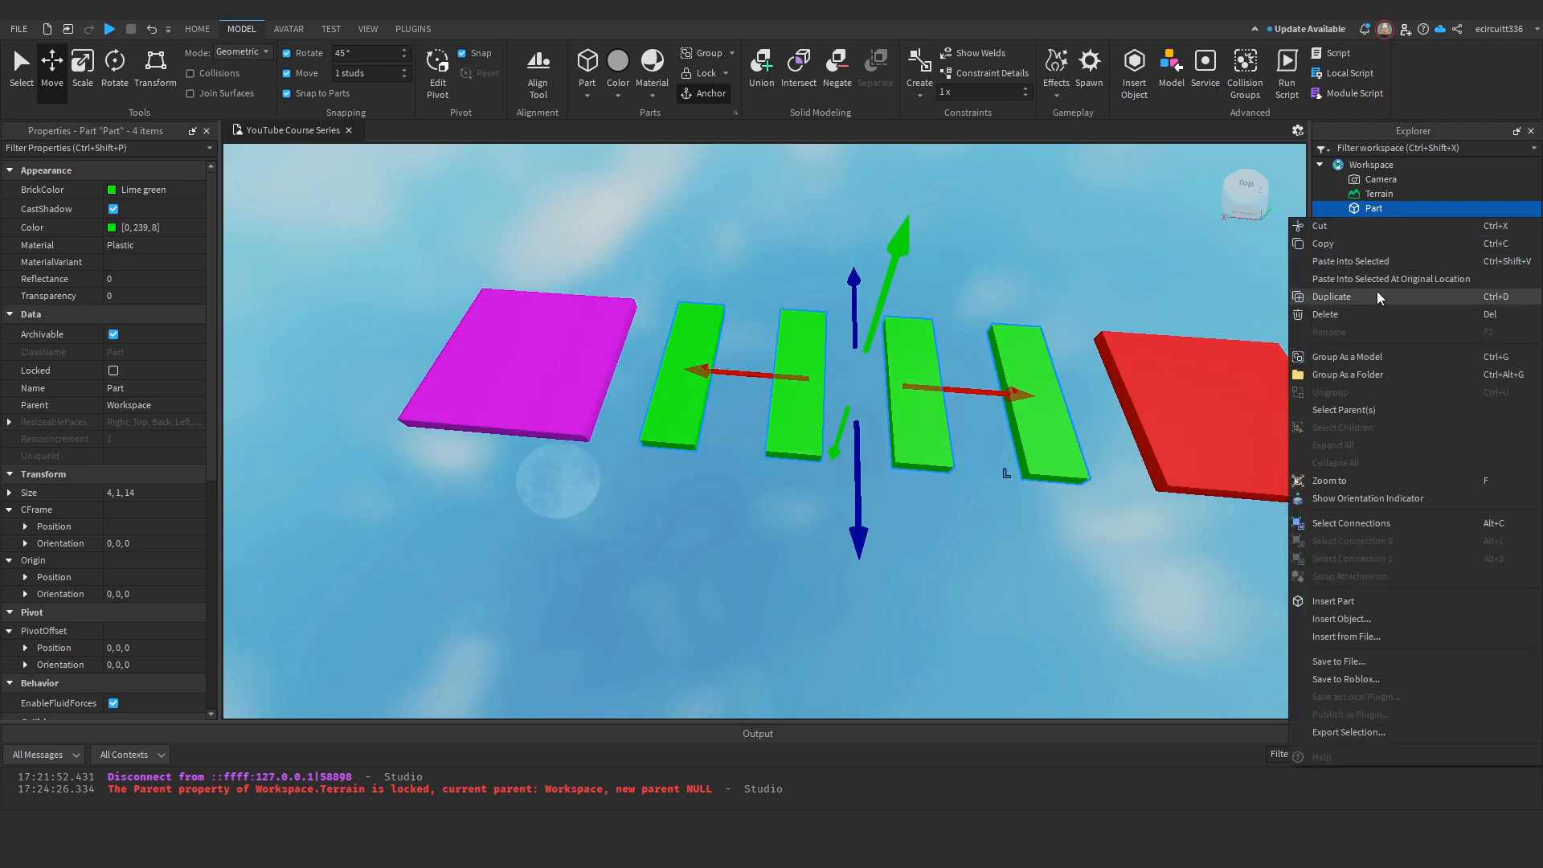
click(1378, 379)
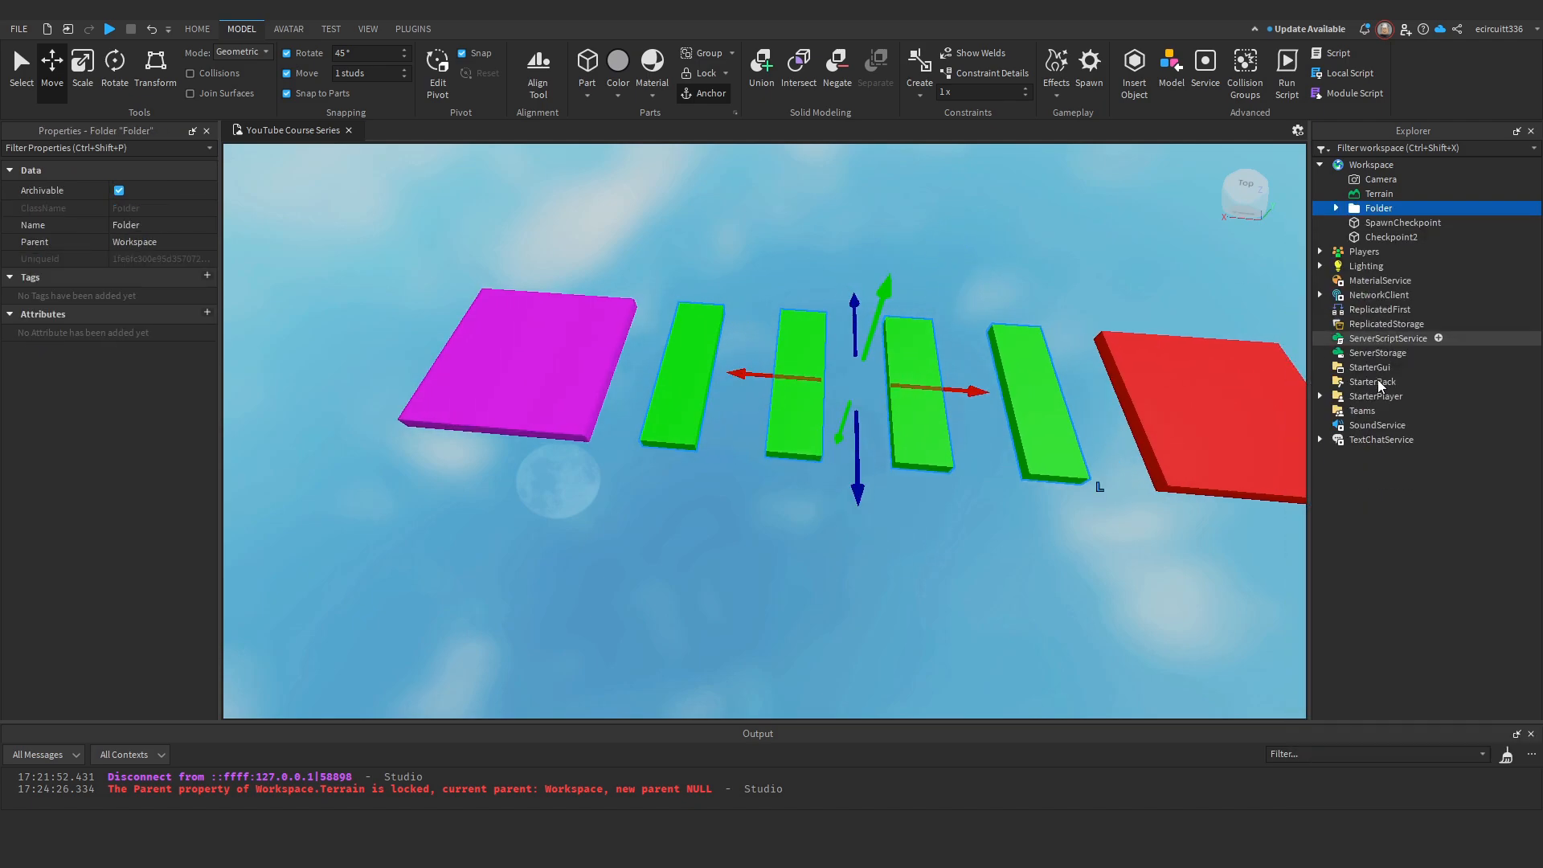
scroll(981, 344, down, 3)
key(d)
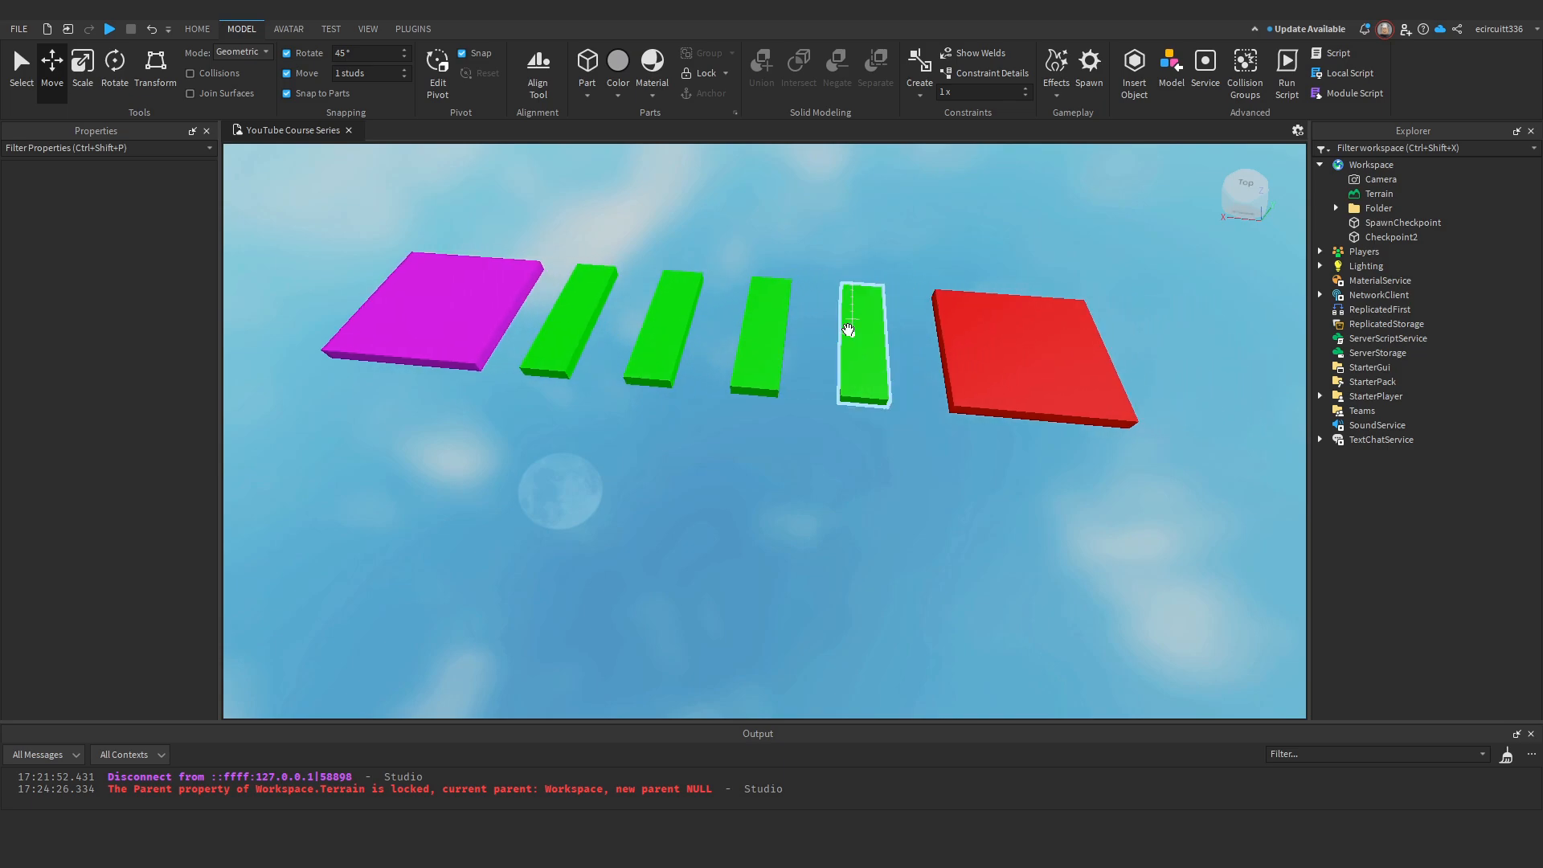
click(863, 378)
click(1041, 256)
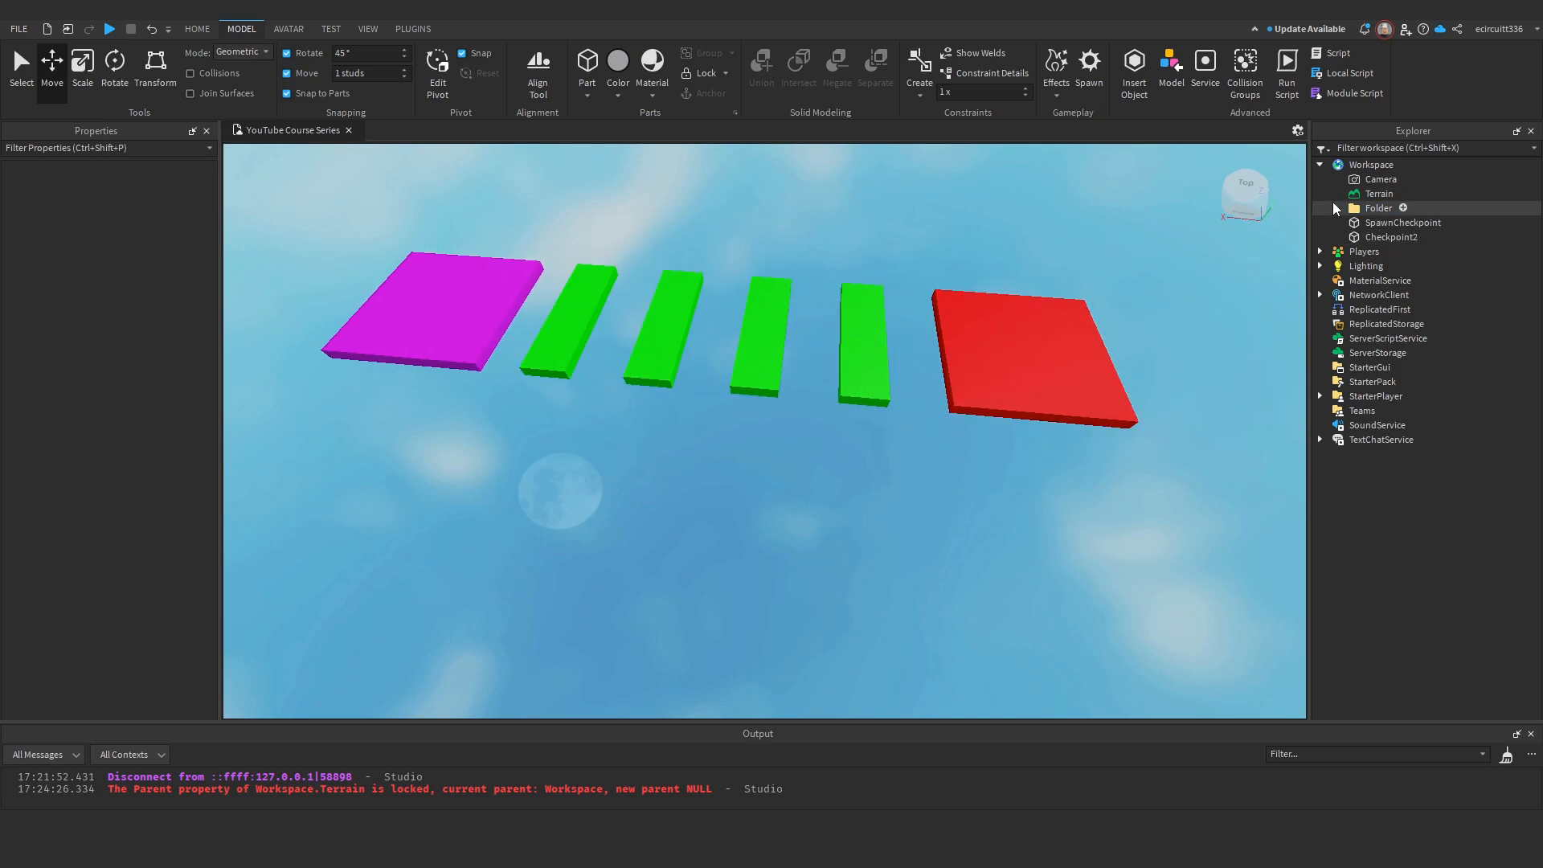
Rename the folder holding the green parts as 1.
click(1363, 207)
mouse_move(699, 234)
mouse_down()
mouse_move(703, 325)
mouse_move(698, 235)
mouse_up()
right_drag(943, 266, 900, 240)
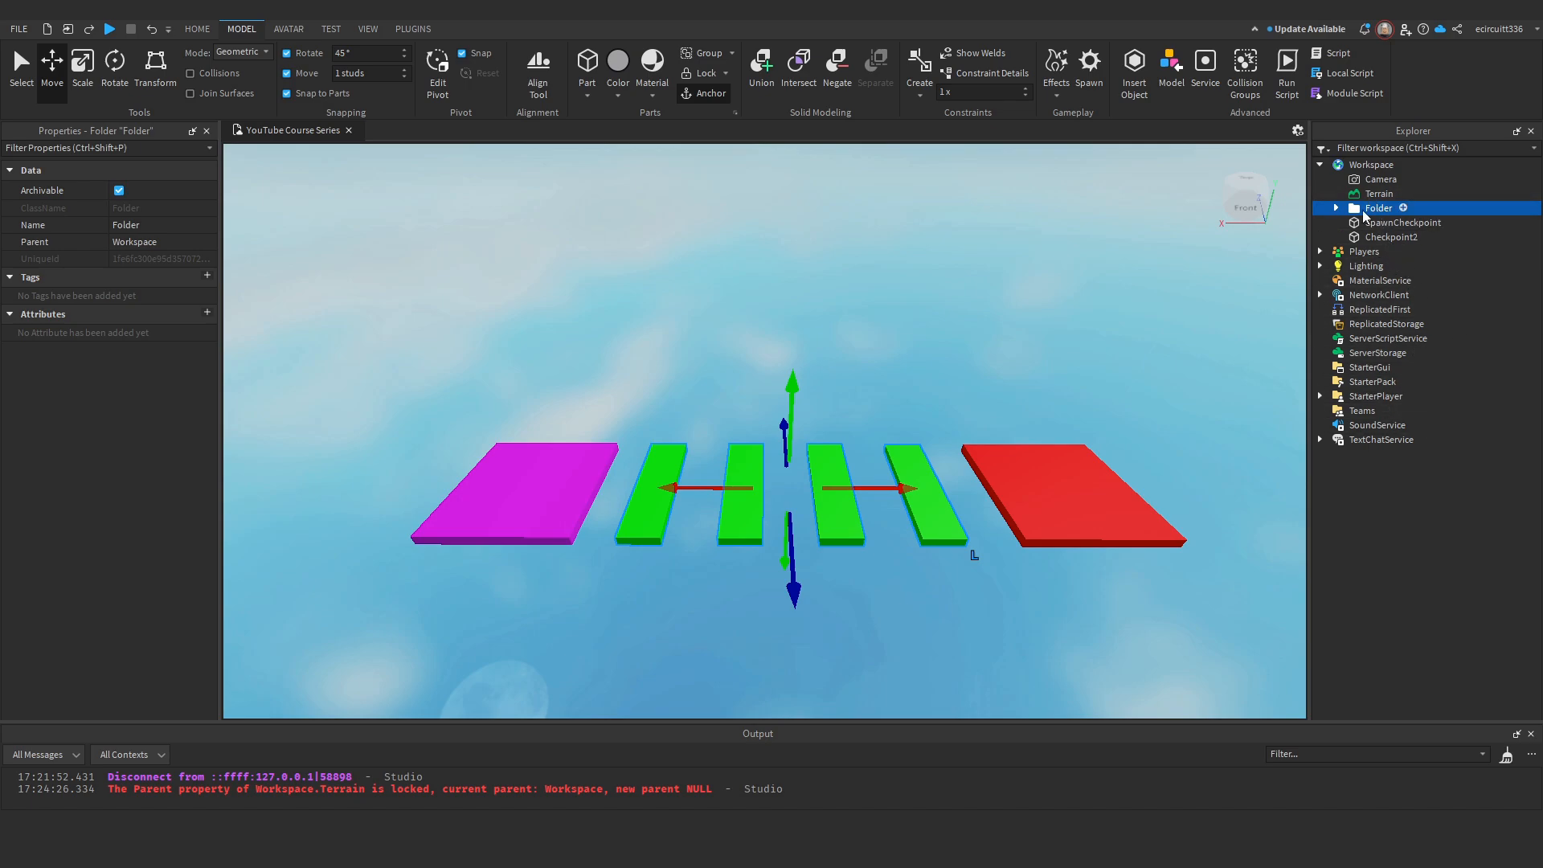
right_click(1326, 210)
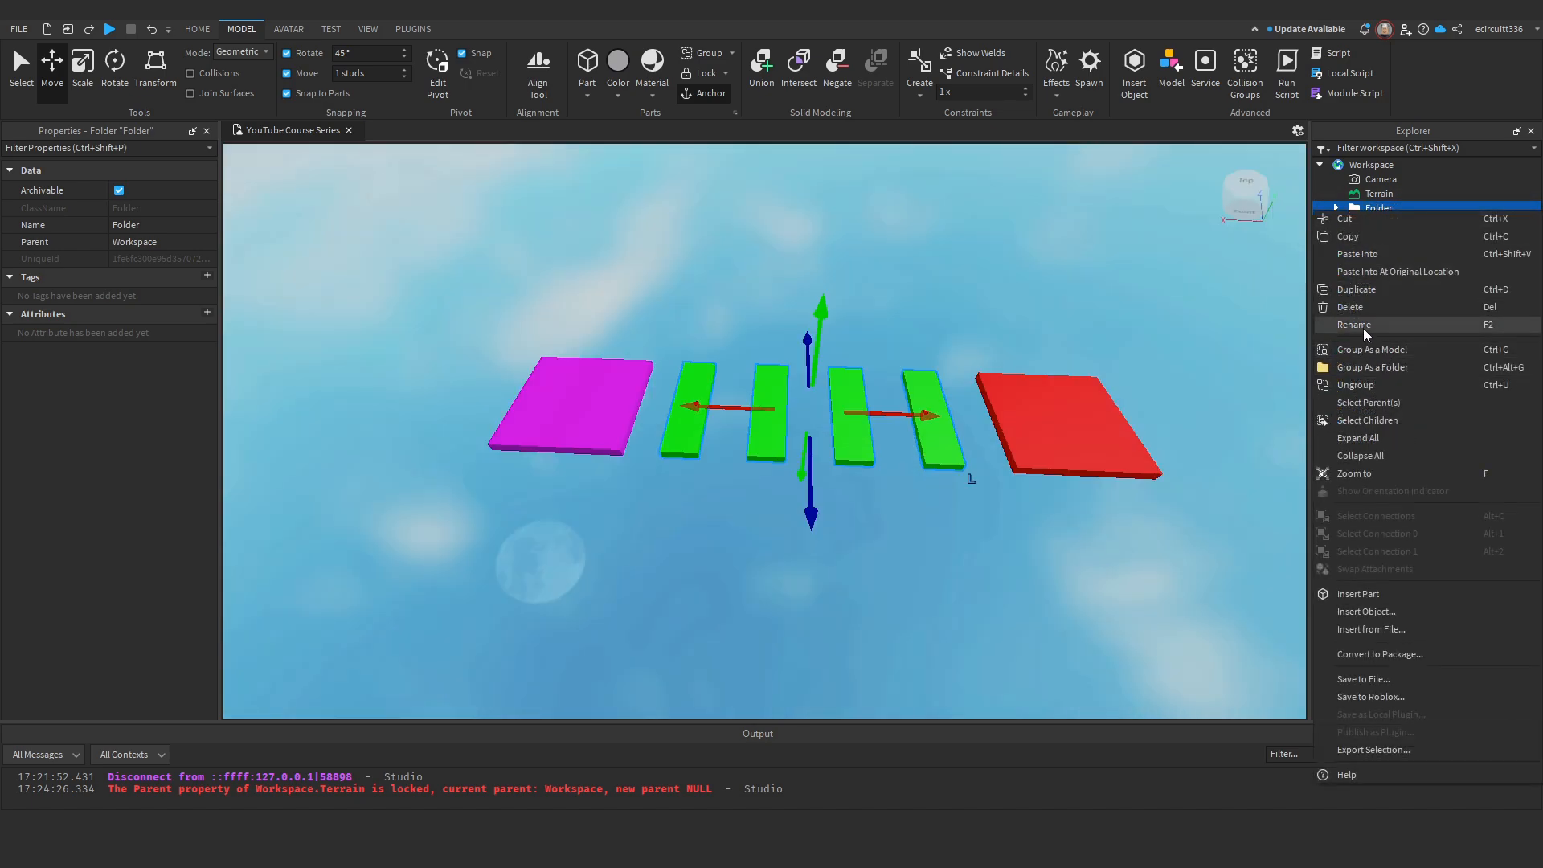
click(1363, 328)
text(1)
key(Return)
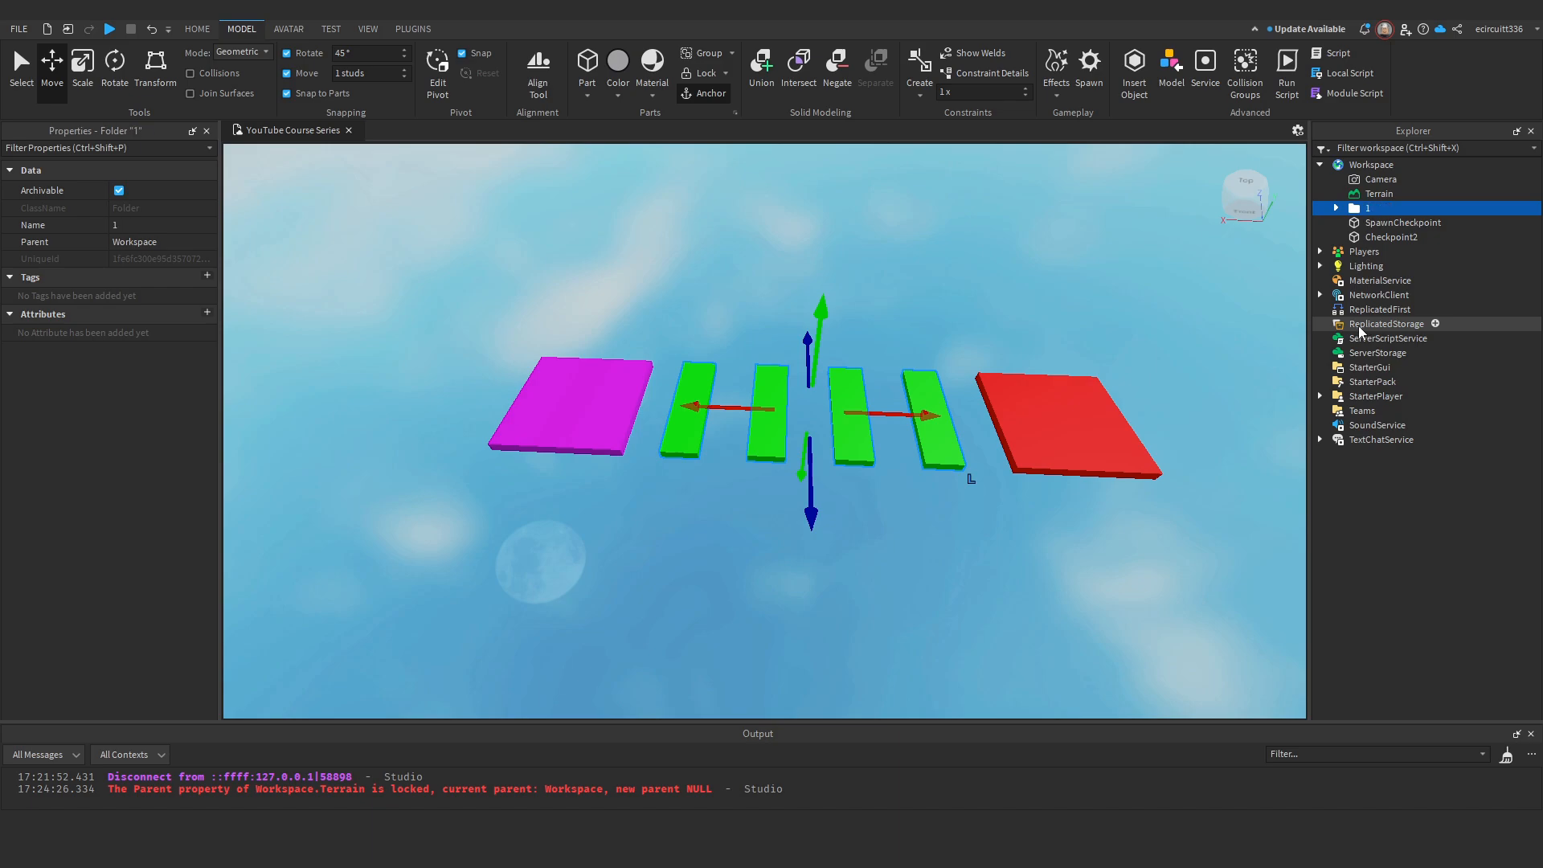
Group folder 1 inside a new folder, rename the outer folder as Stages, and clear the selection.
right_drag(918, 281, 767, 415)
key(s)
key(d)
key(w)
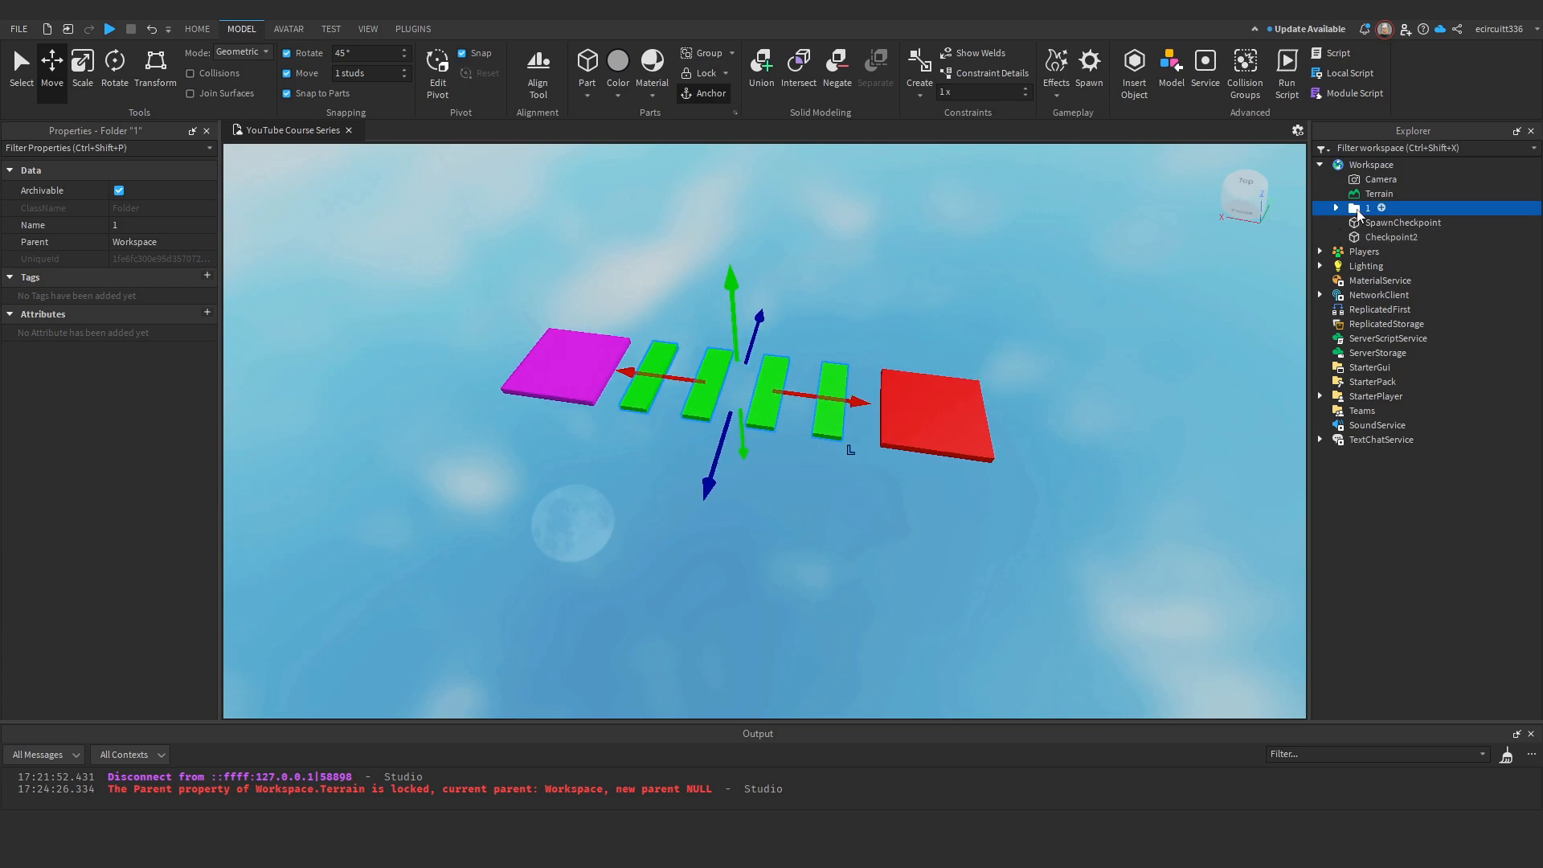
right_click(1357, 210)
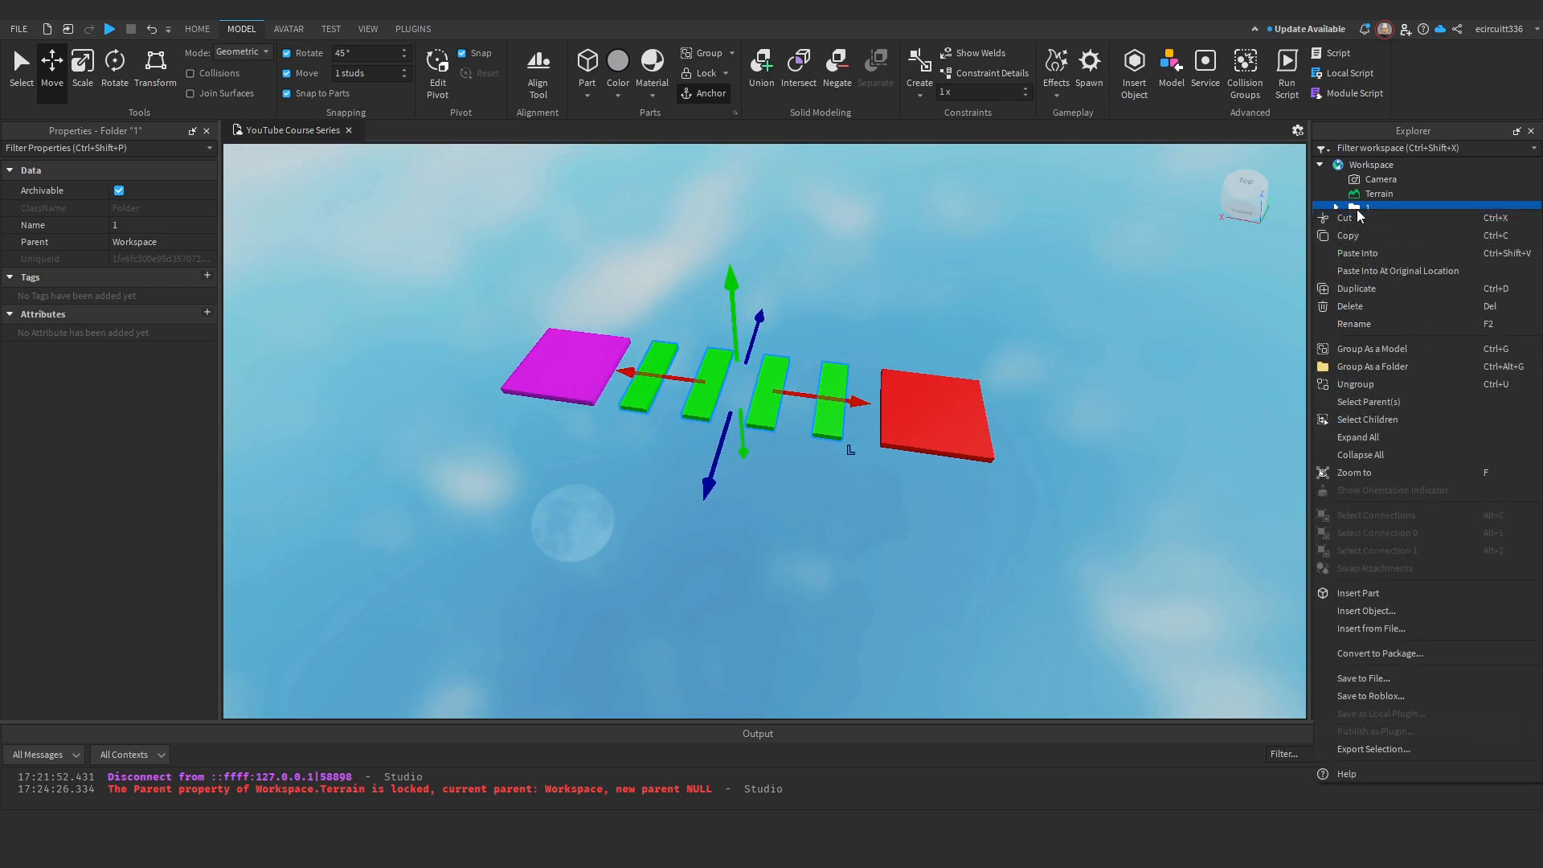
click(1377, 366)
right_click(1372, 214)
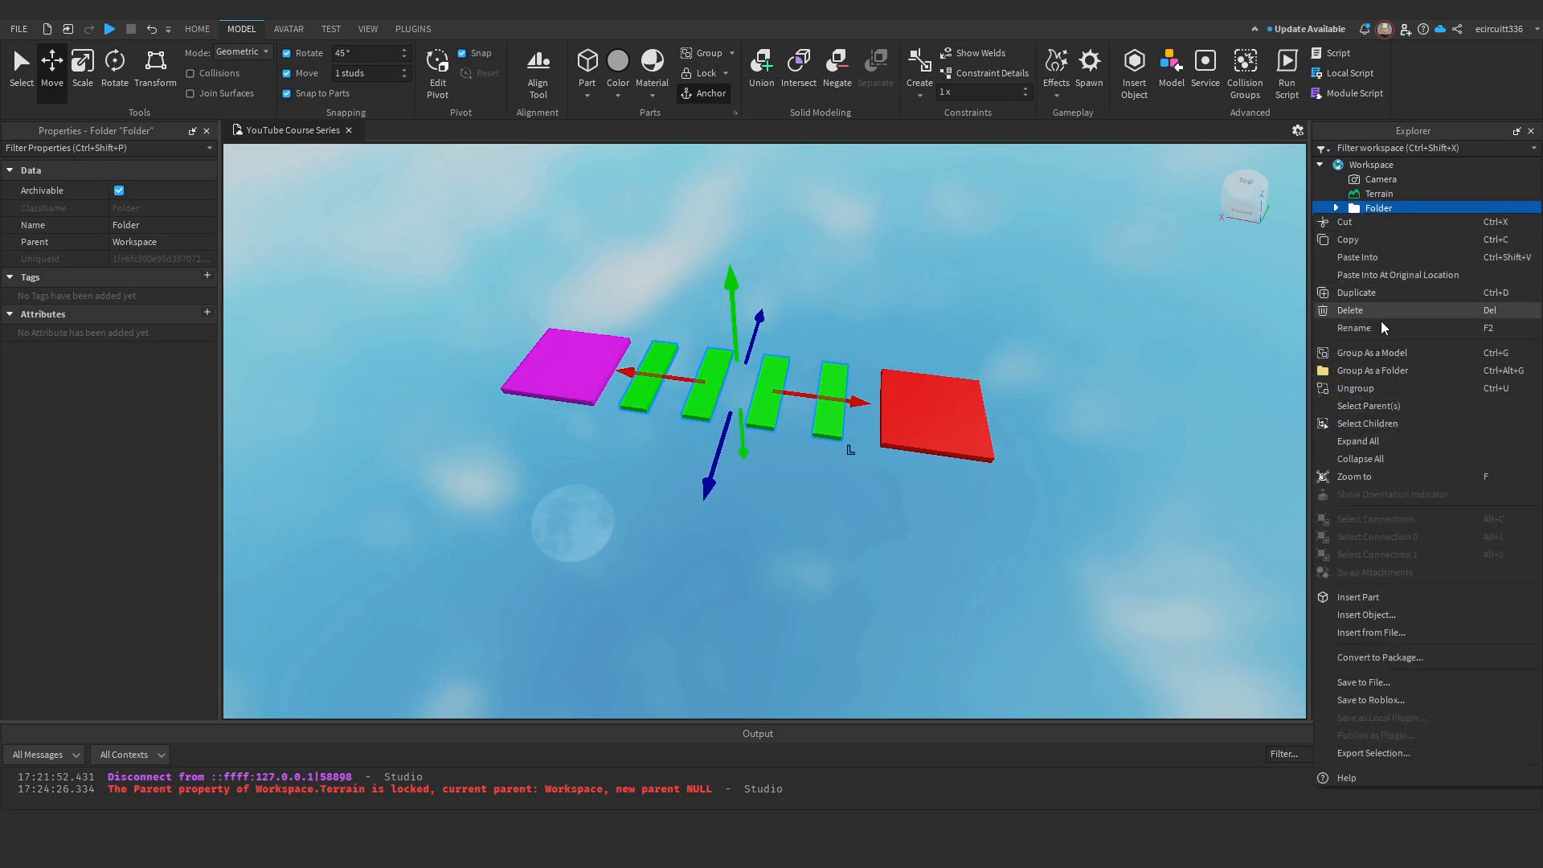
click(1381, 328)
text(Stages)
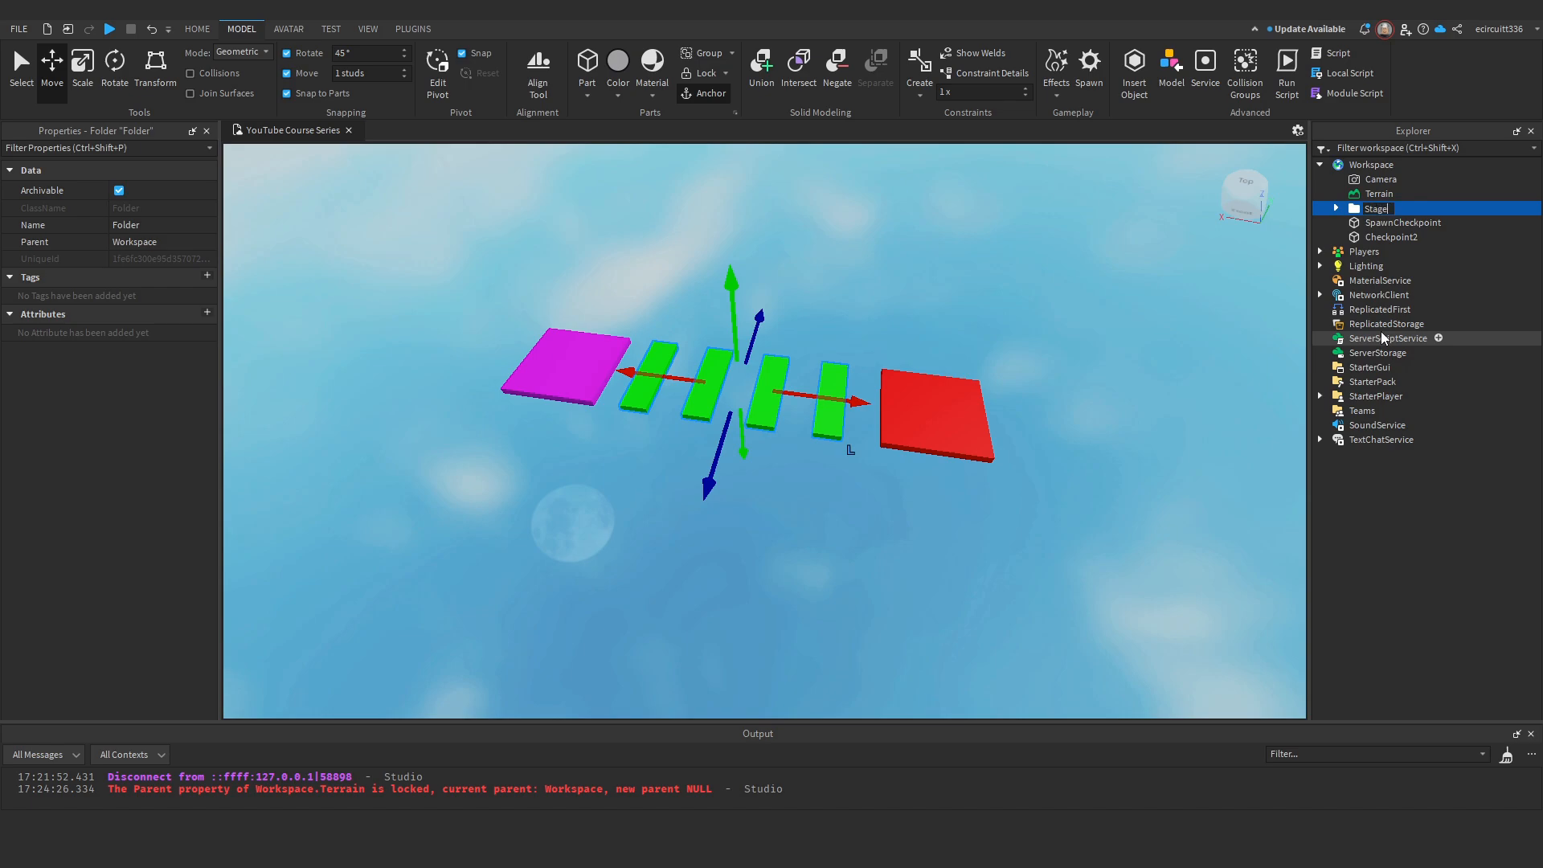
key(Return)
click(1271, 281)
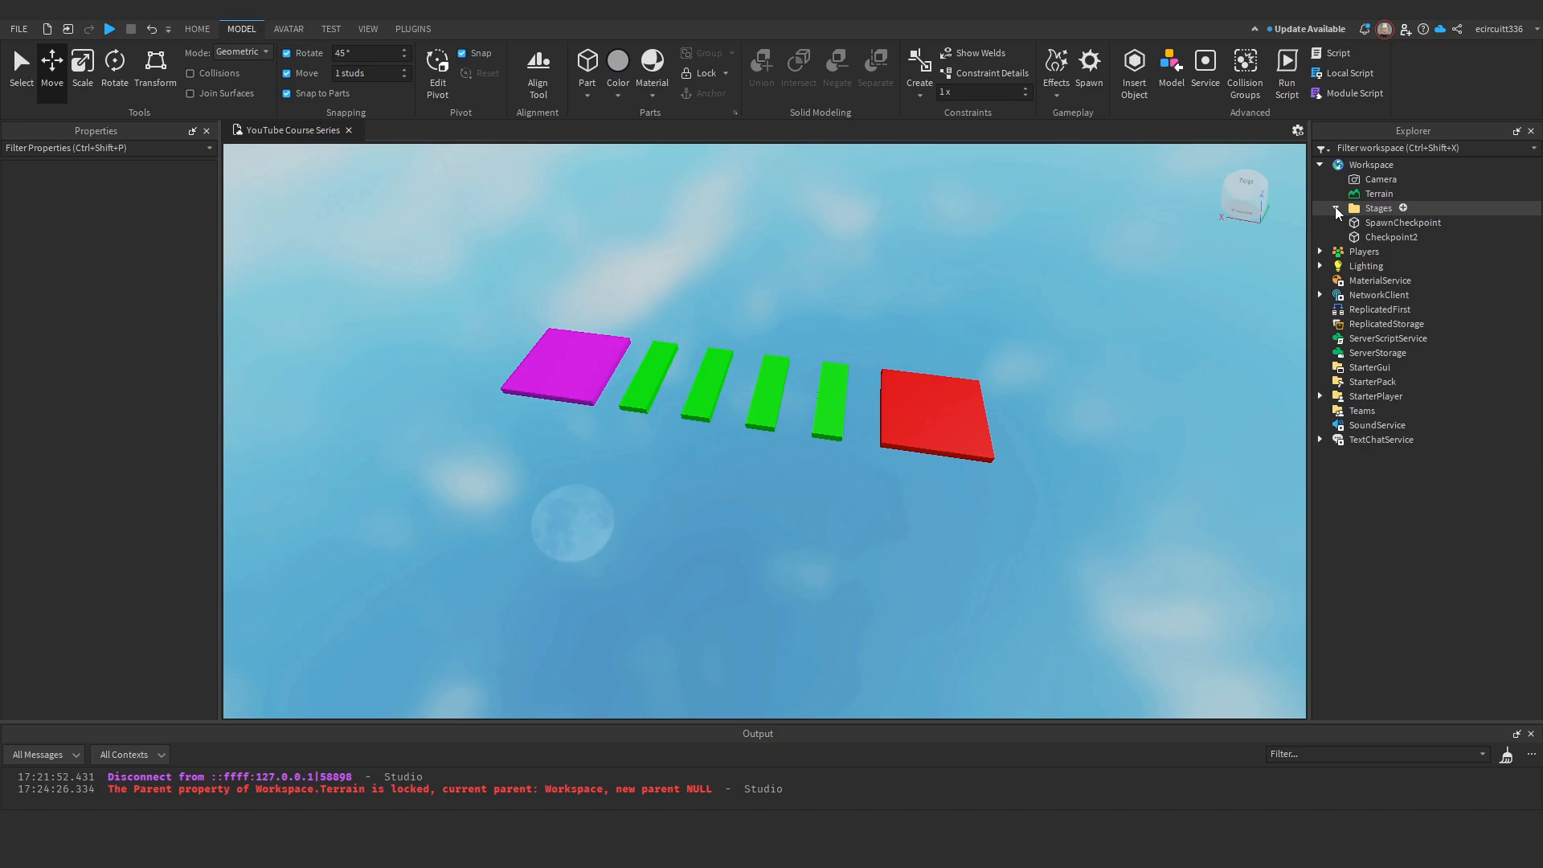
Examine the contents of the Stages folder and its subfolder 1, and view the parts they hold.
click(1335, 207)
click(1370, 222)
click(1351, 223)
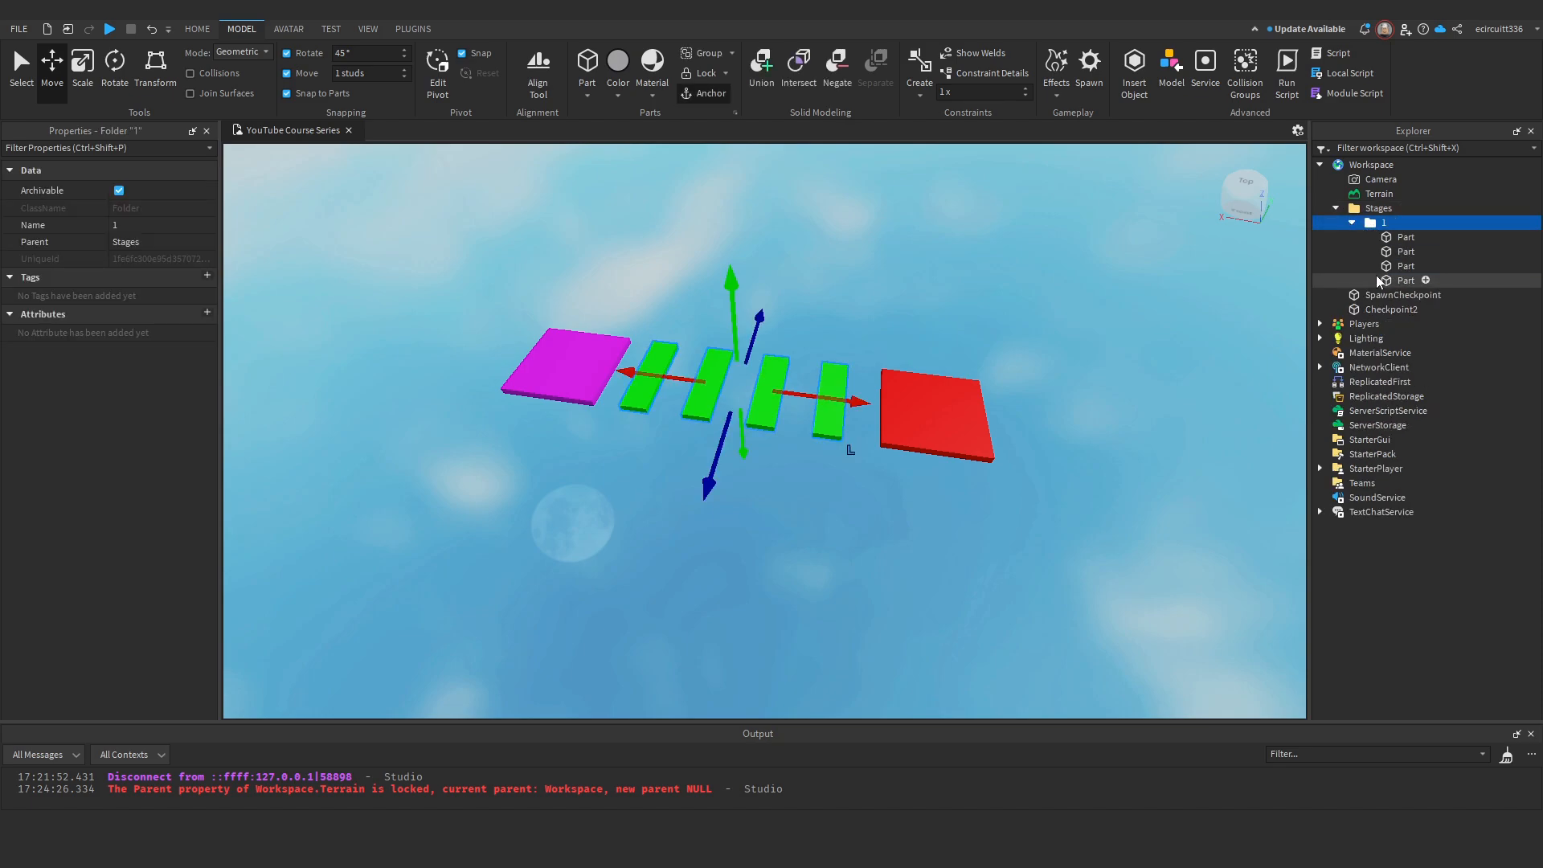
click(1352, 222)
right_drag(1047, 222, 1010, 207)
key(a)
key(s)
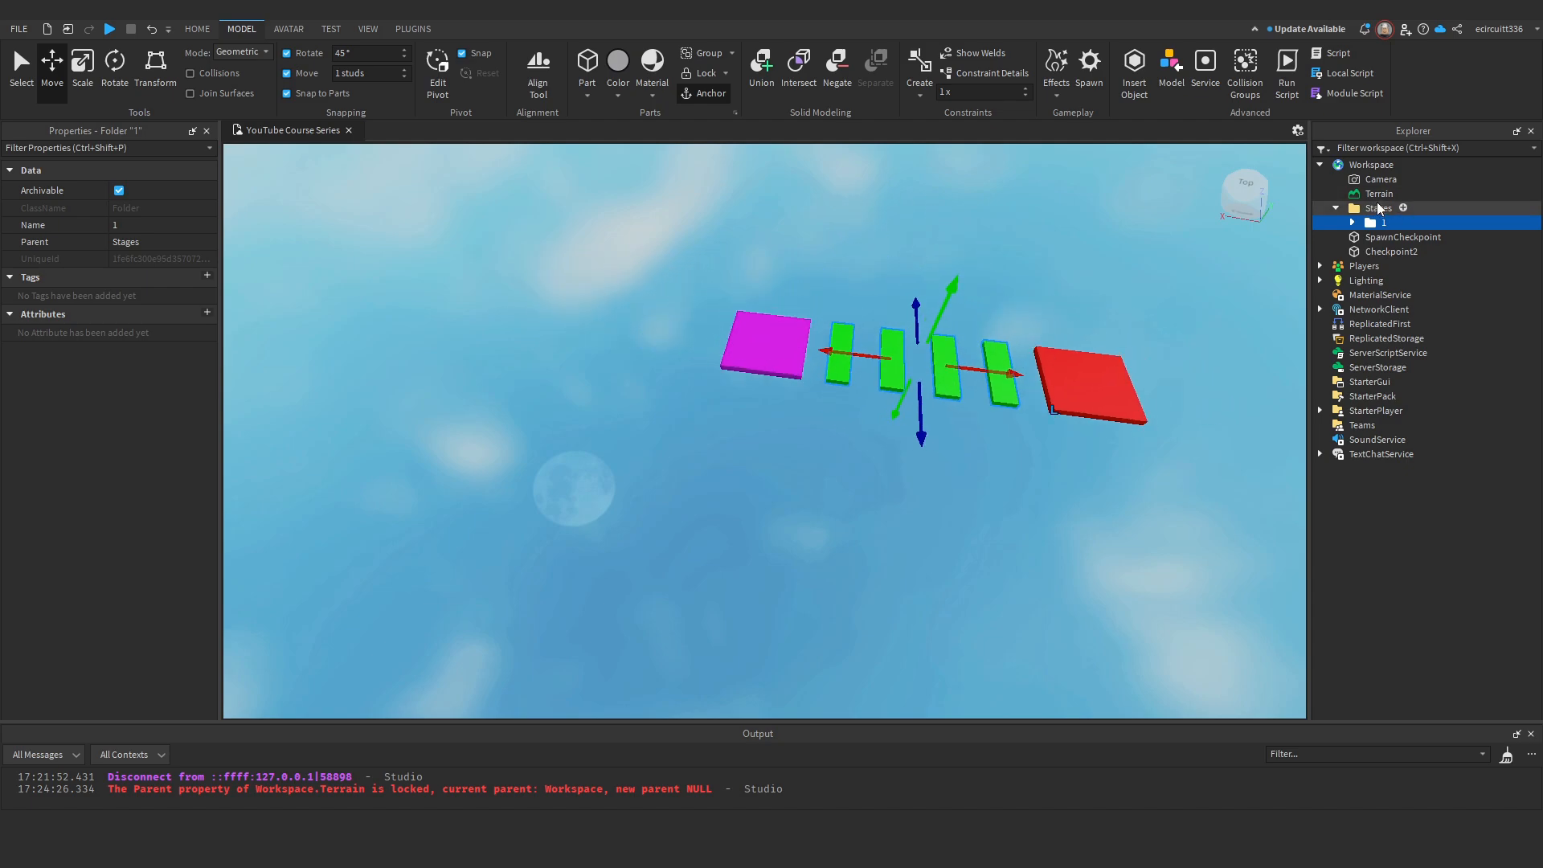
key(f)
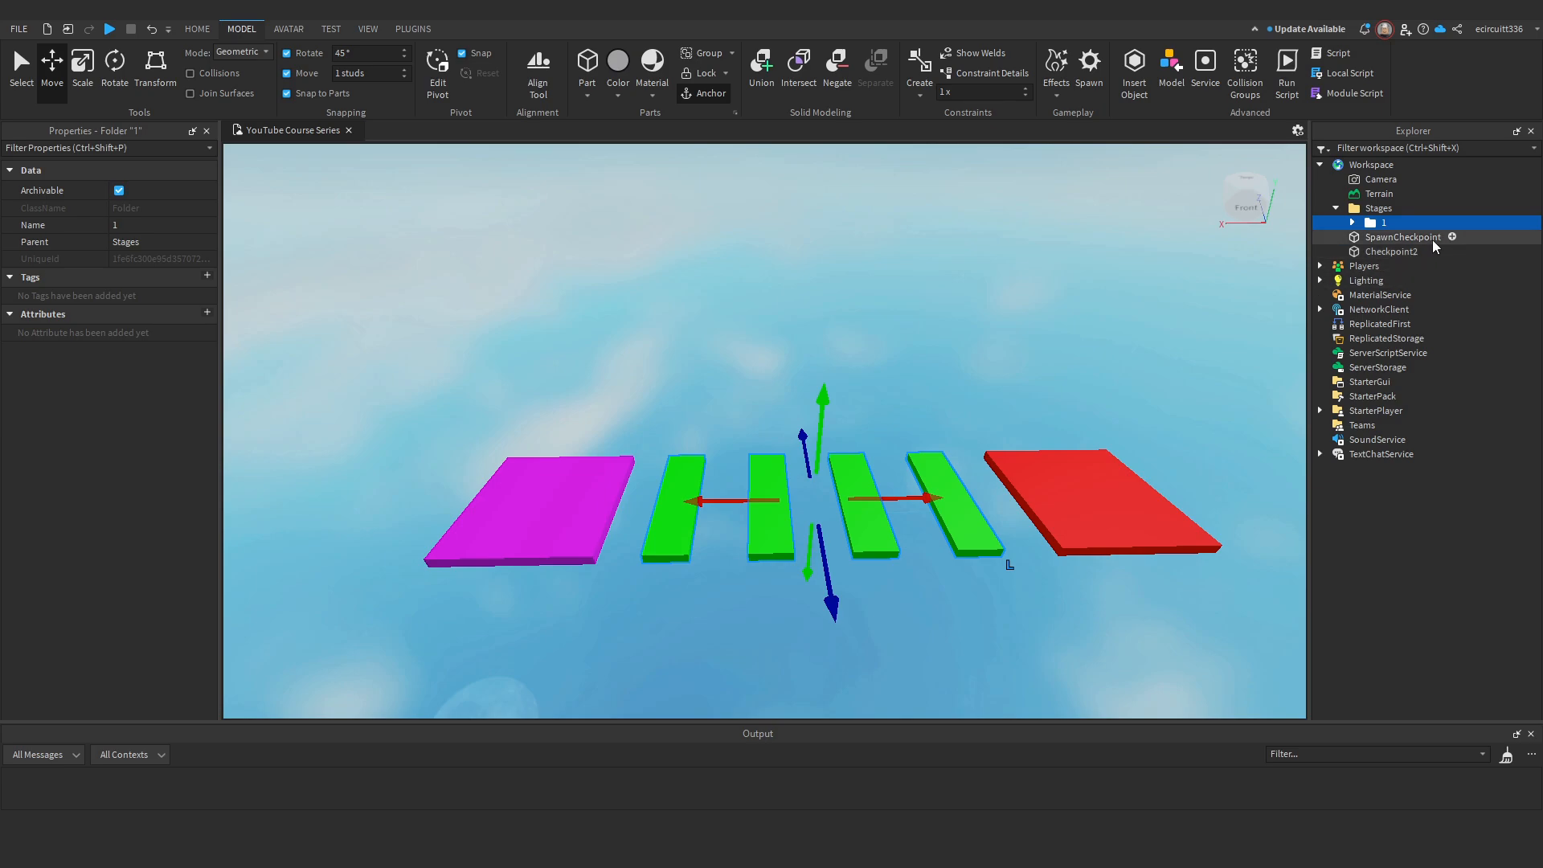
click(1378, 211)
click(1378, 223)
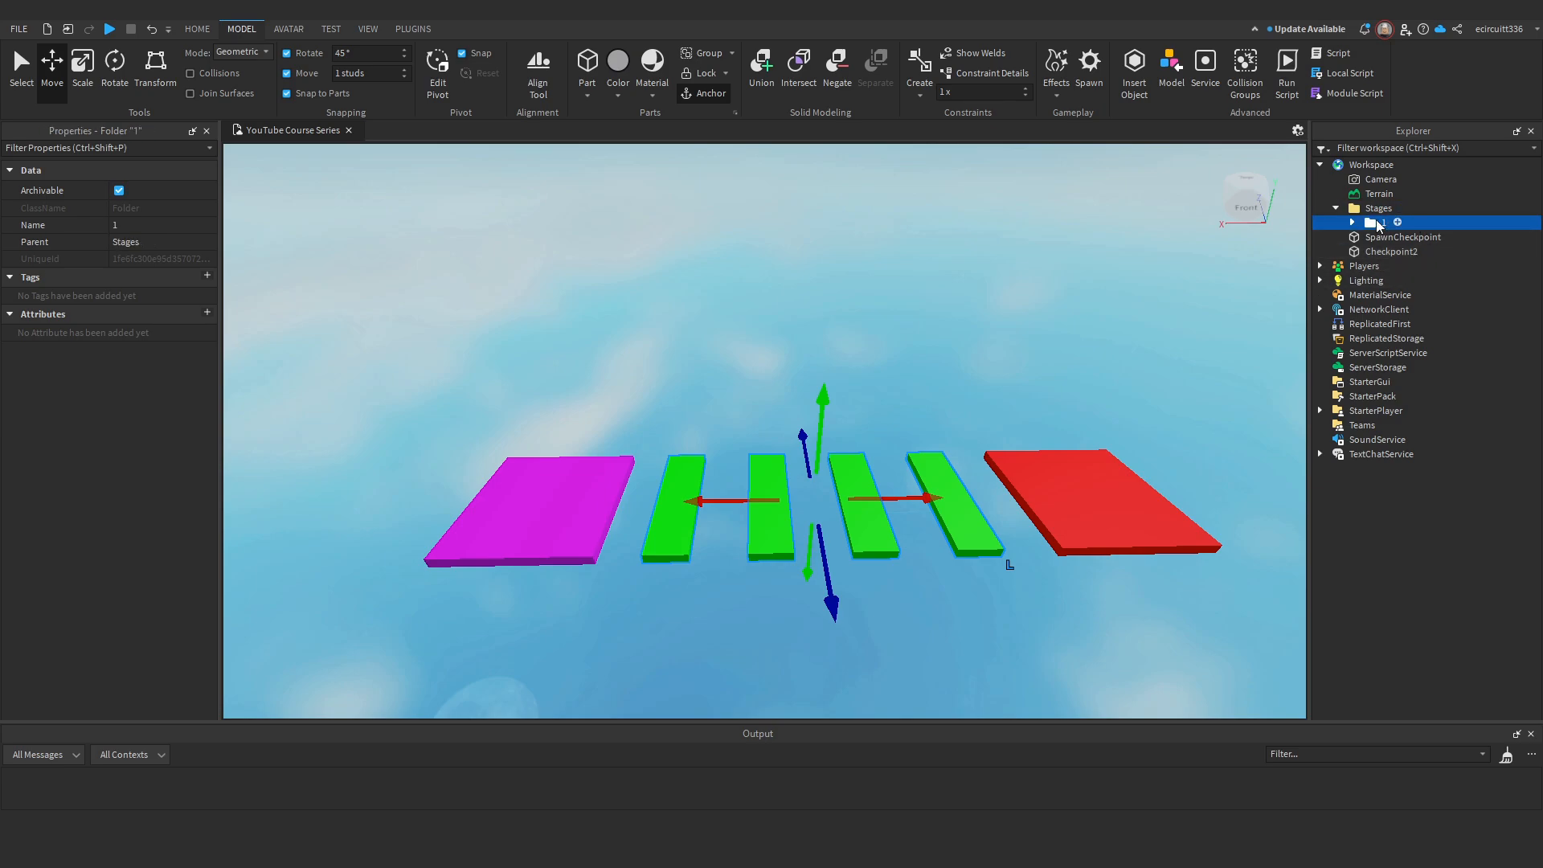
click(1402, 227)
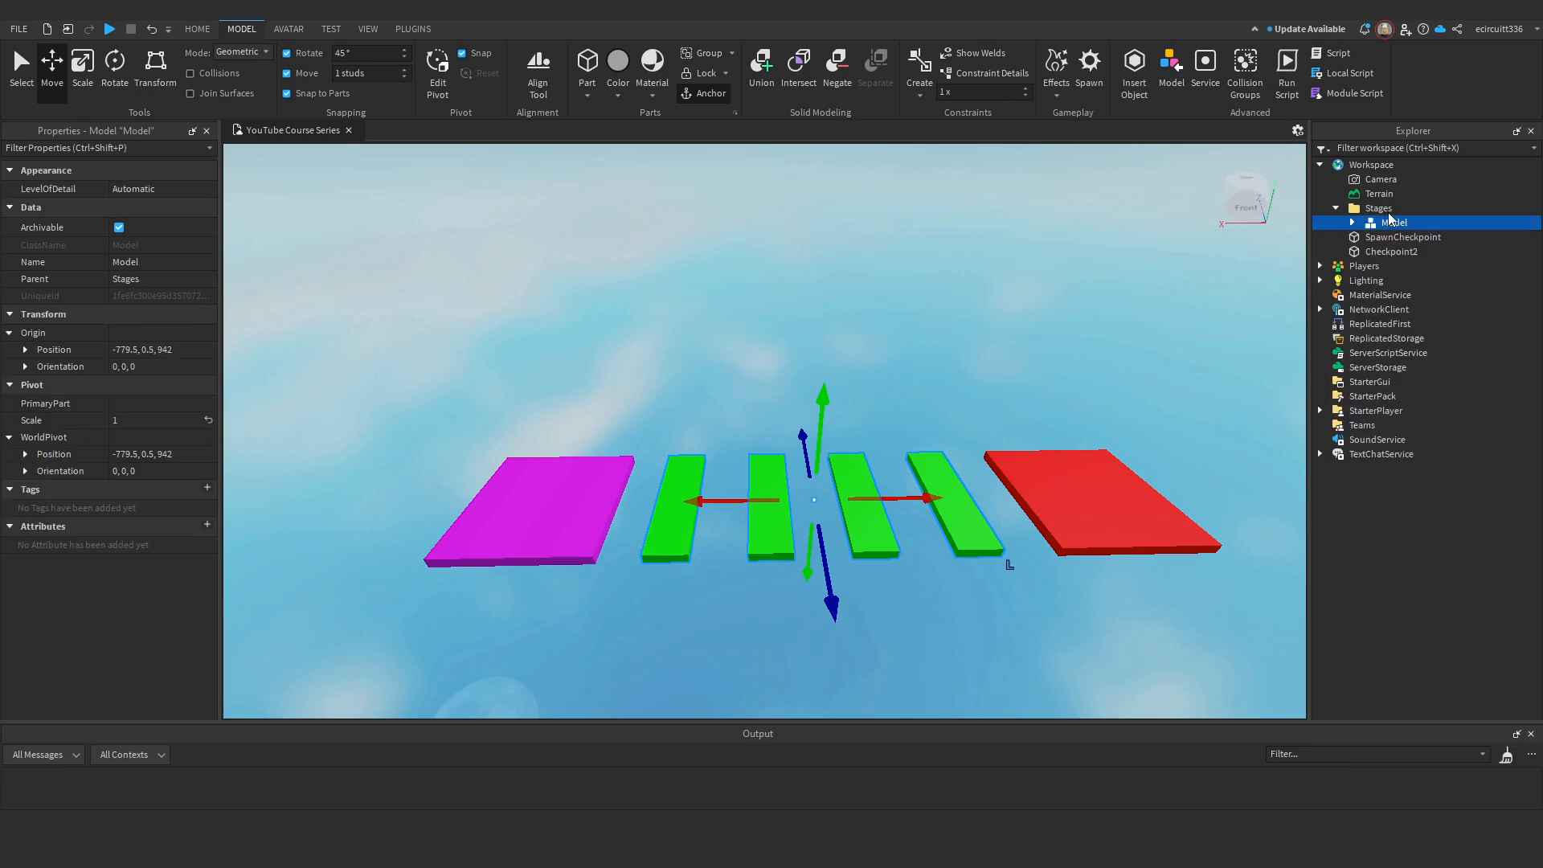
click(1386, 220)
Group folder 1 inside a new folder within Stages and rename that new folder as 1-10.
right_click(1385, 223)
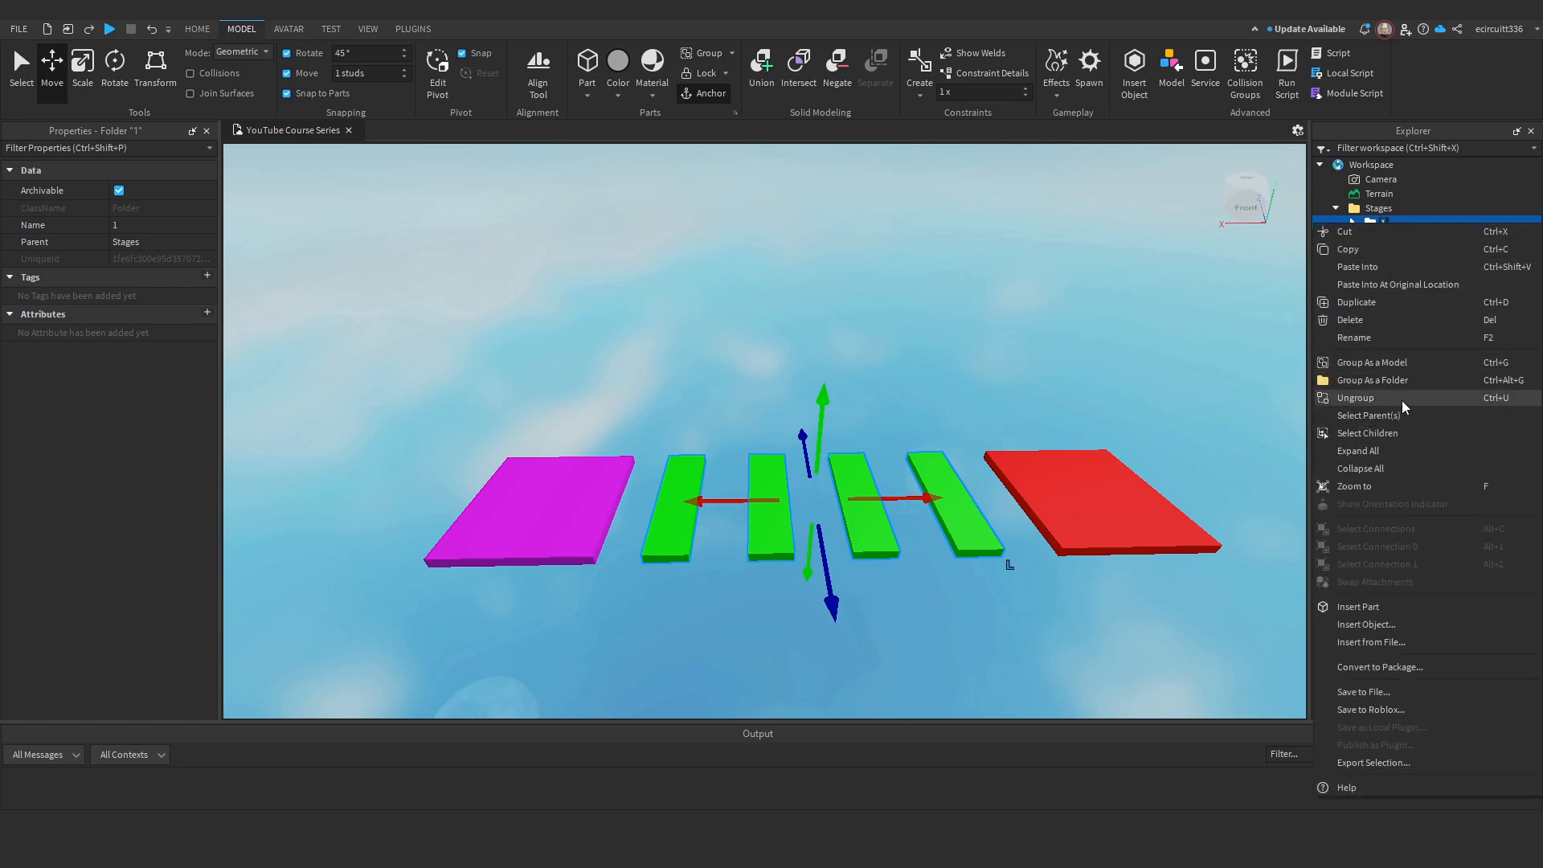
click(1395, 380)
right_click(1378, 225)
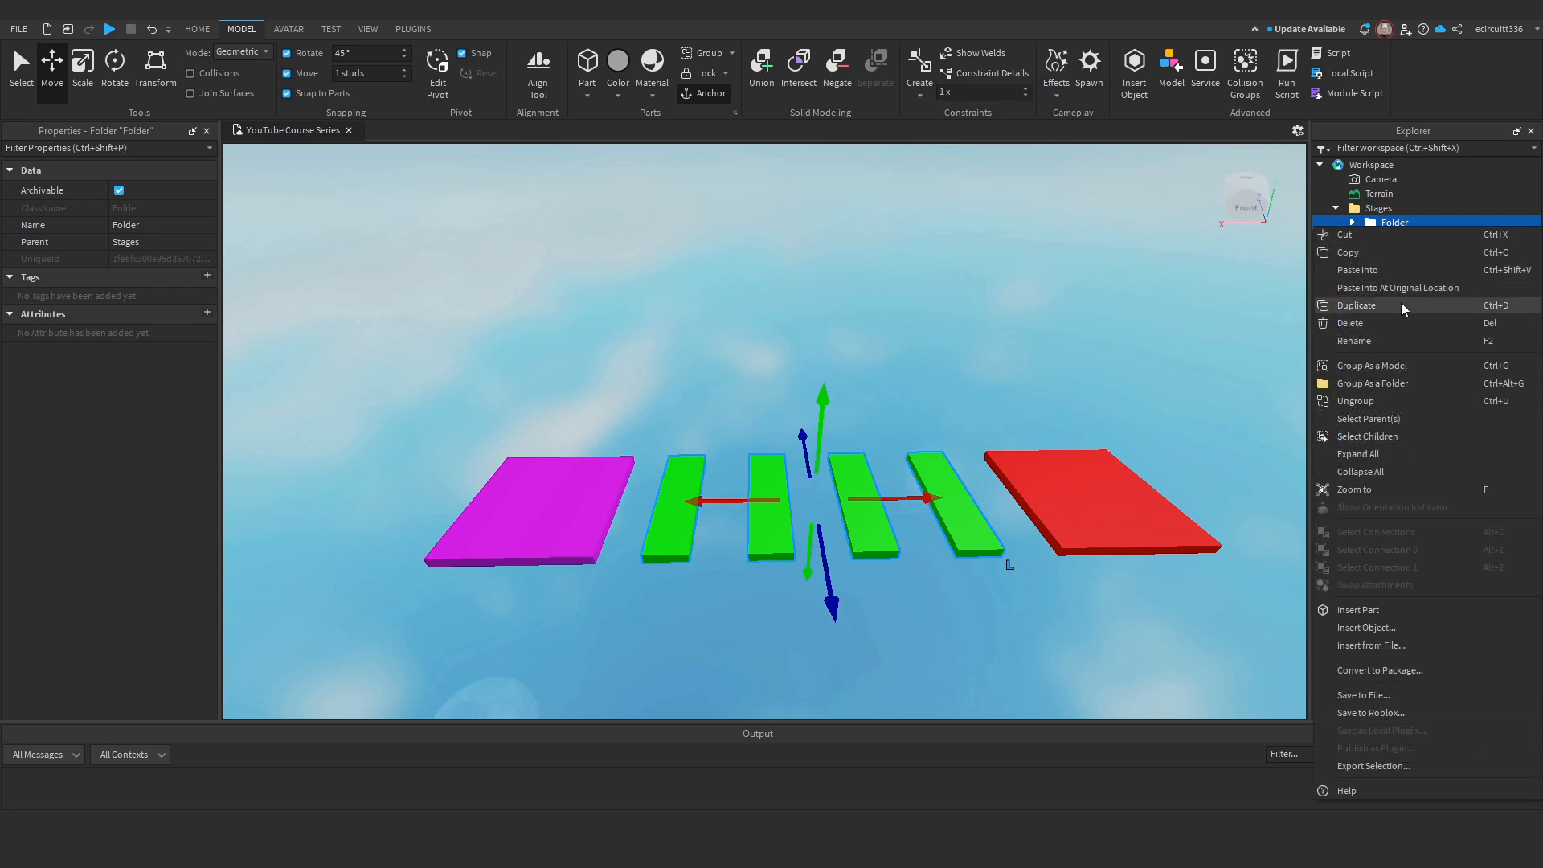
click(1393, 339)
text(Stage1)
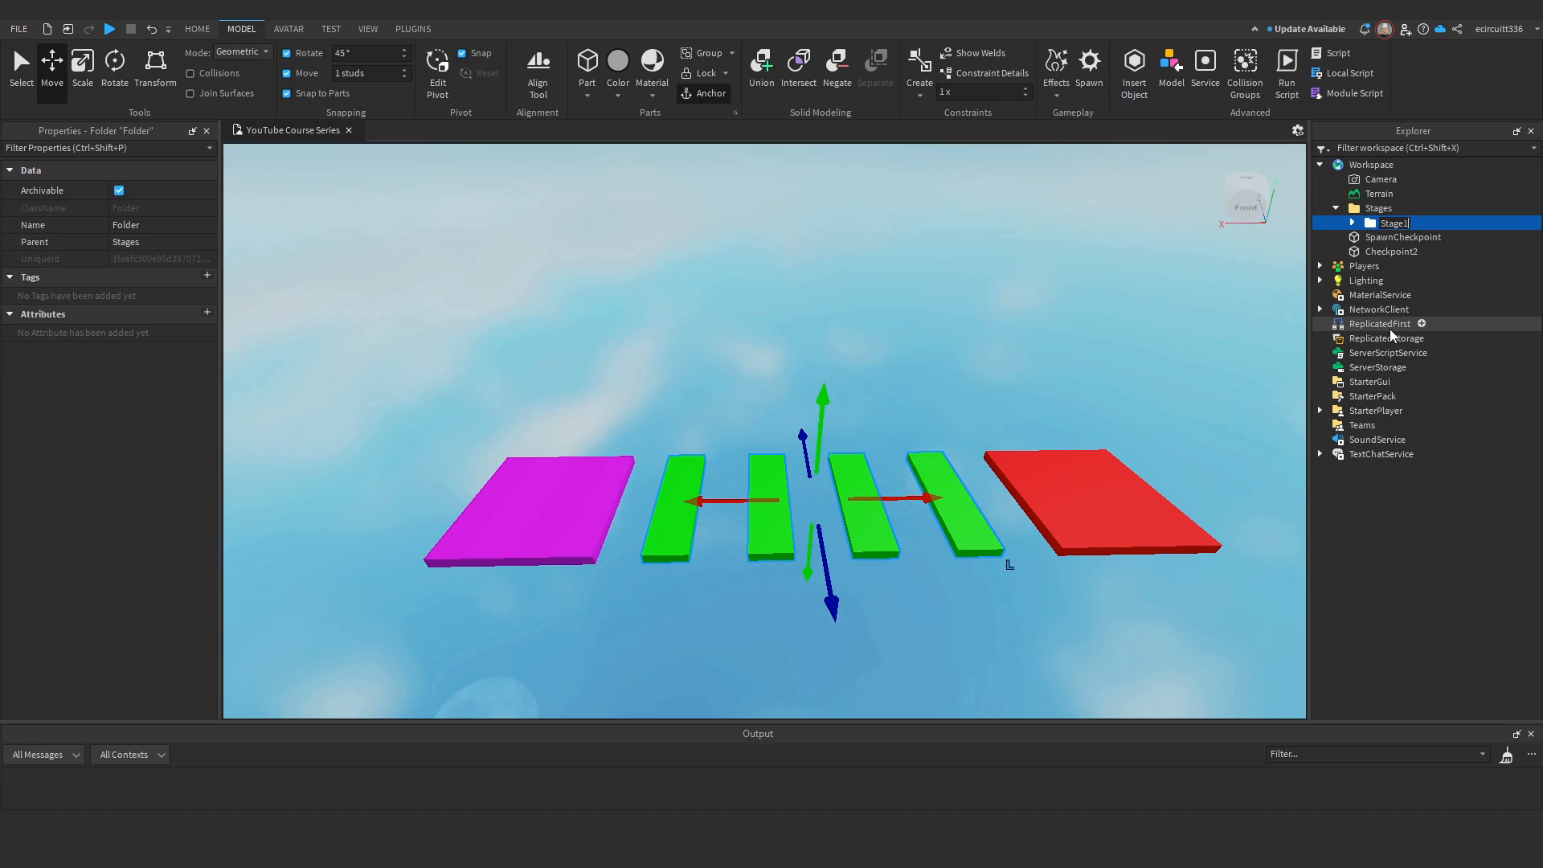
key(ctrl+a)
key(BackSpace)
text(1-10)
key(Return)
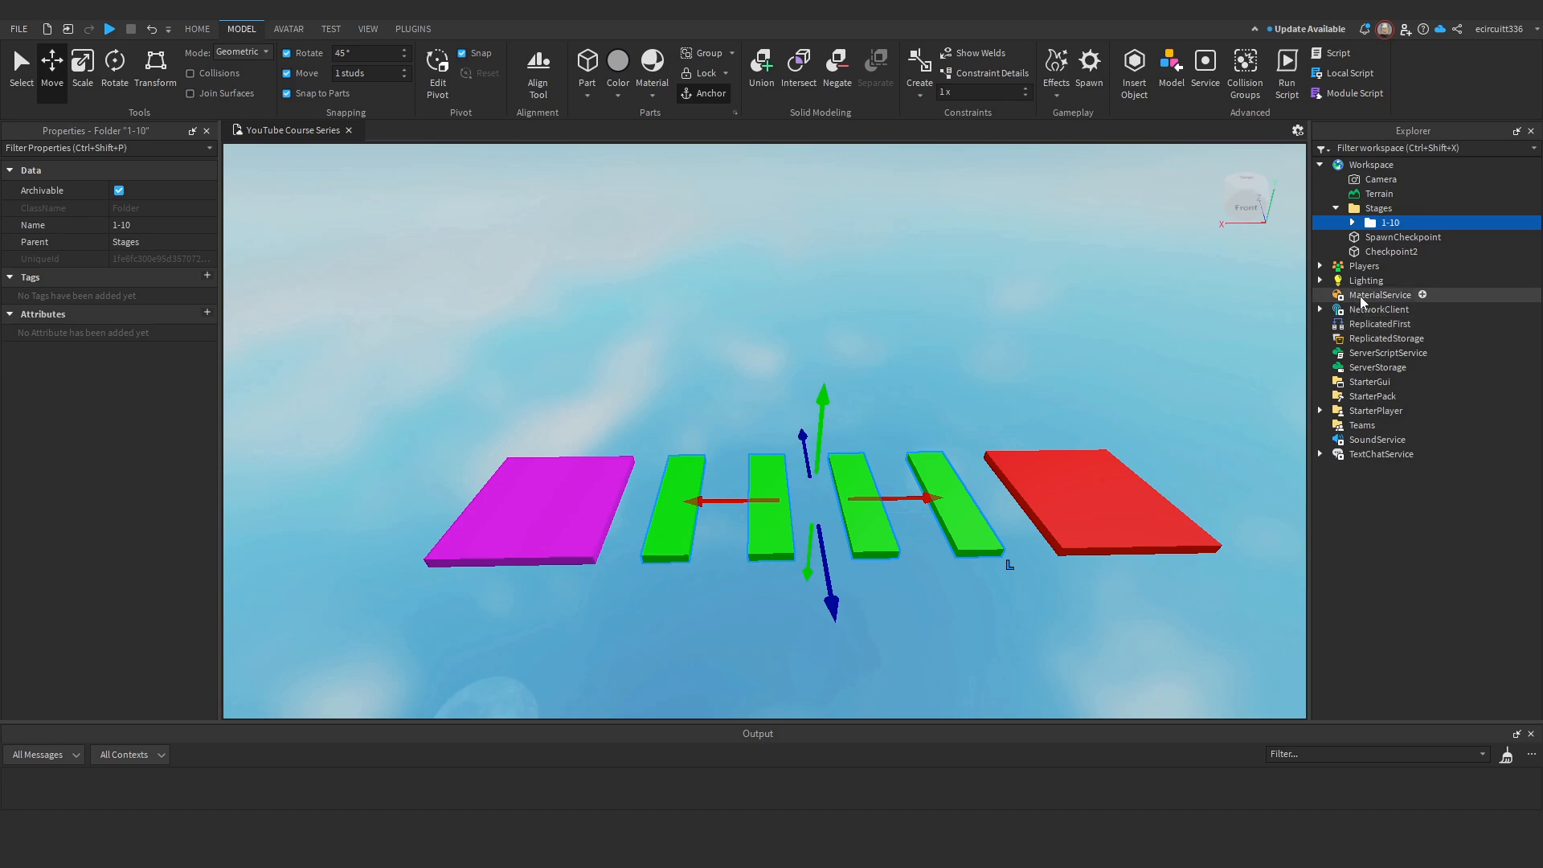
Inspect the nested contents of the 1-10 folder and collapse it again.
click(1353, 223)
click(1396, 239)
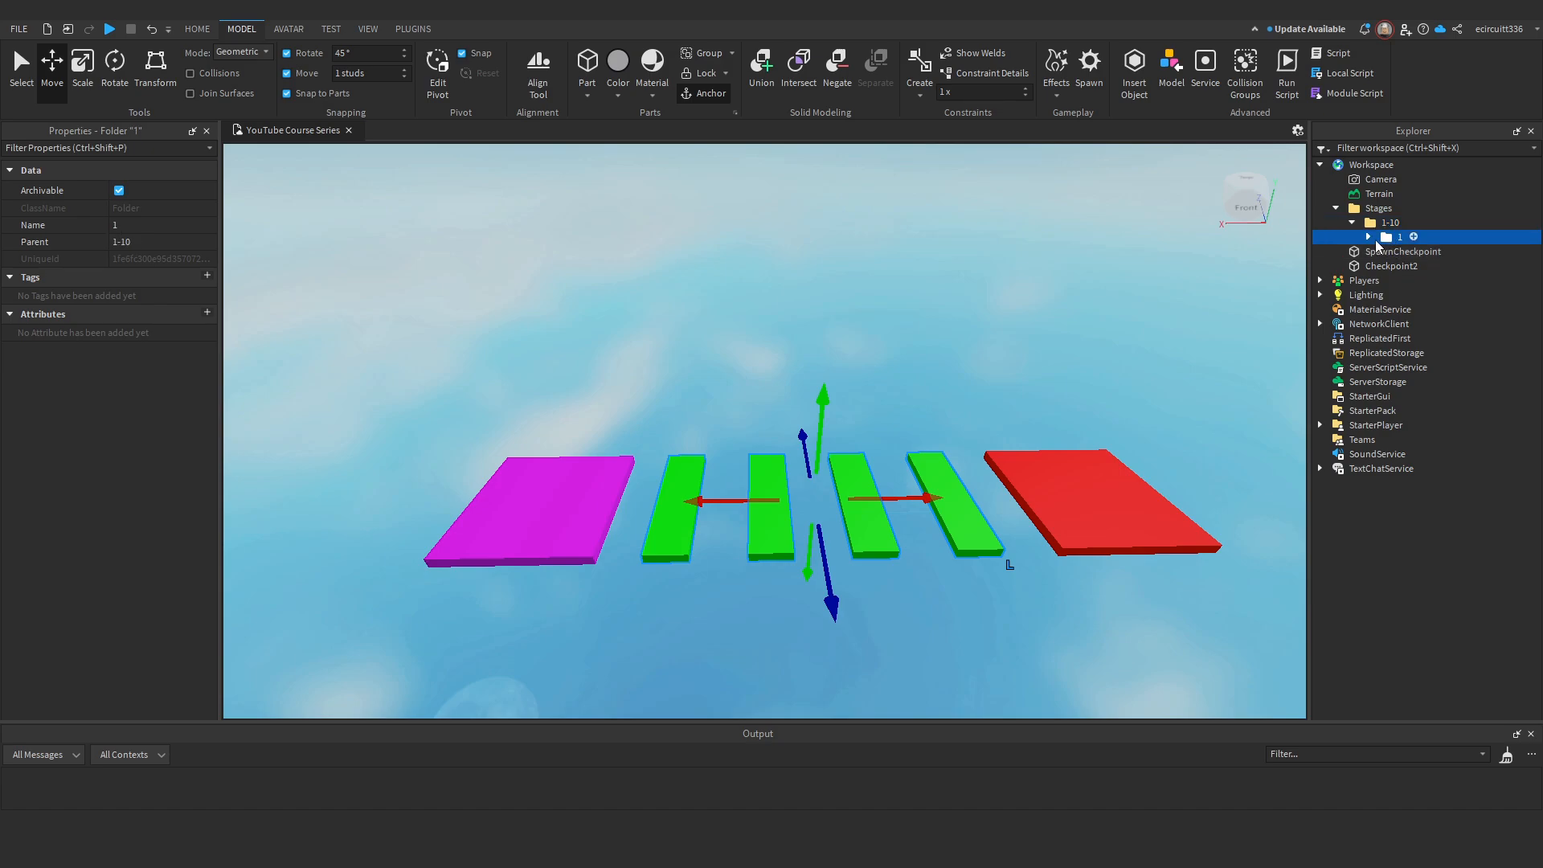
click(1368, 237)
click(1368, 237)
click(1353, 223)
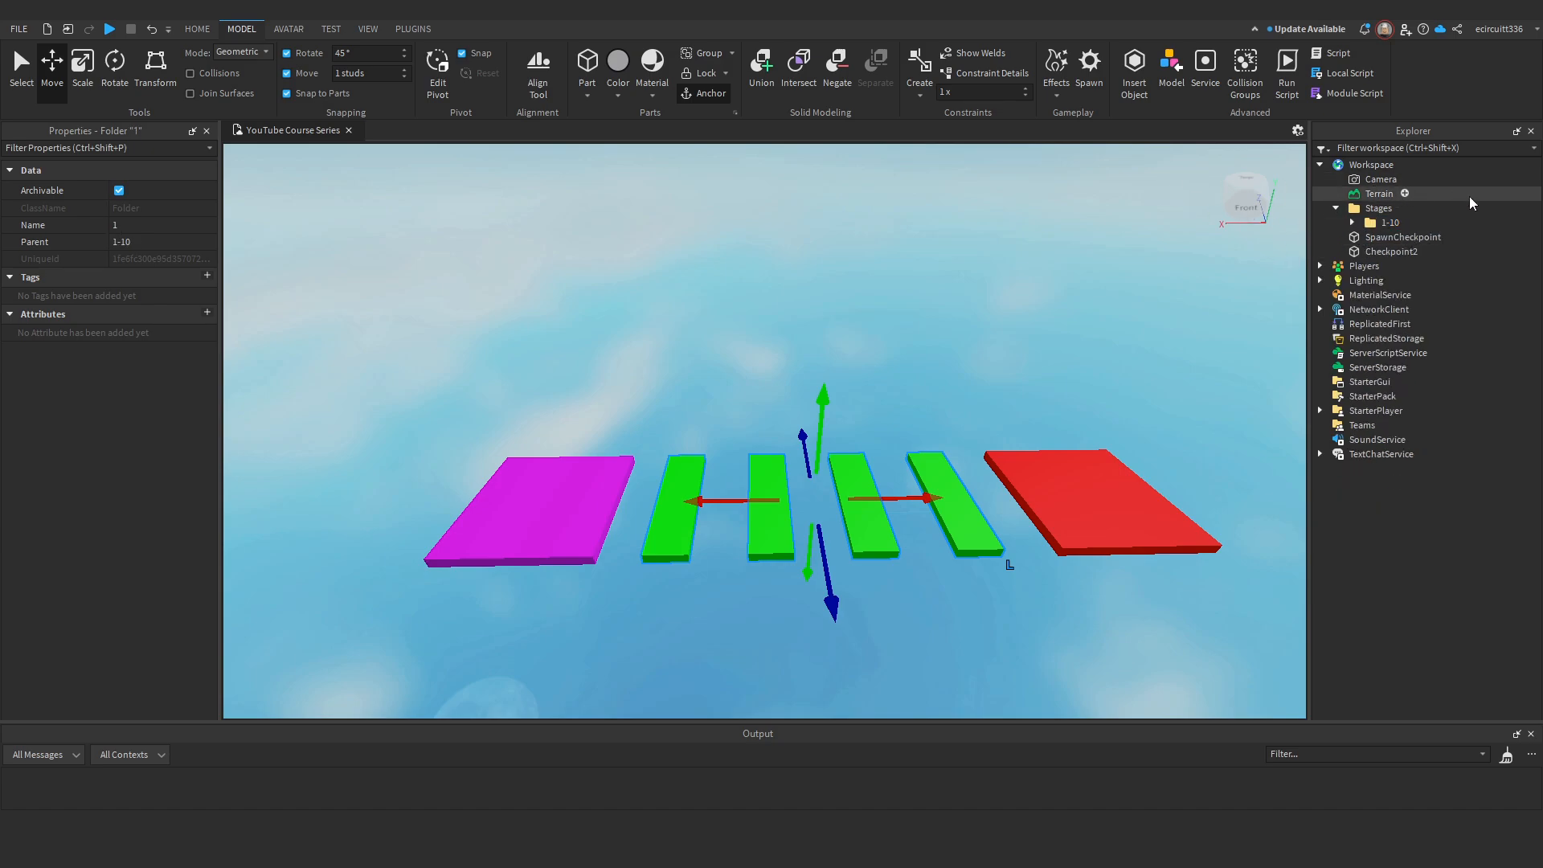
Clear the selection and insert a sphere part on the magenta Checkpoint2 platform.
scroll(985, 268, down, 3)
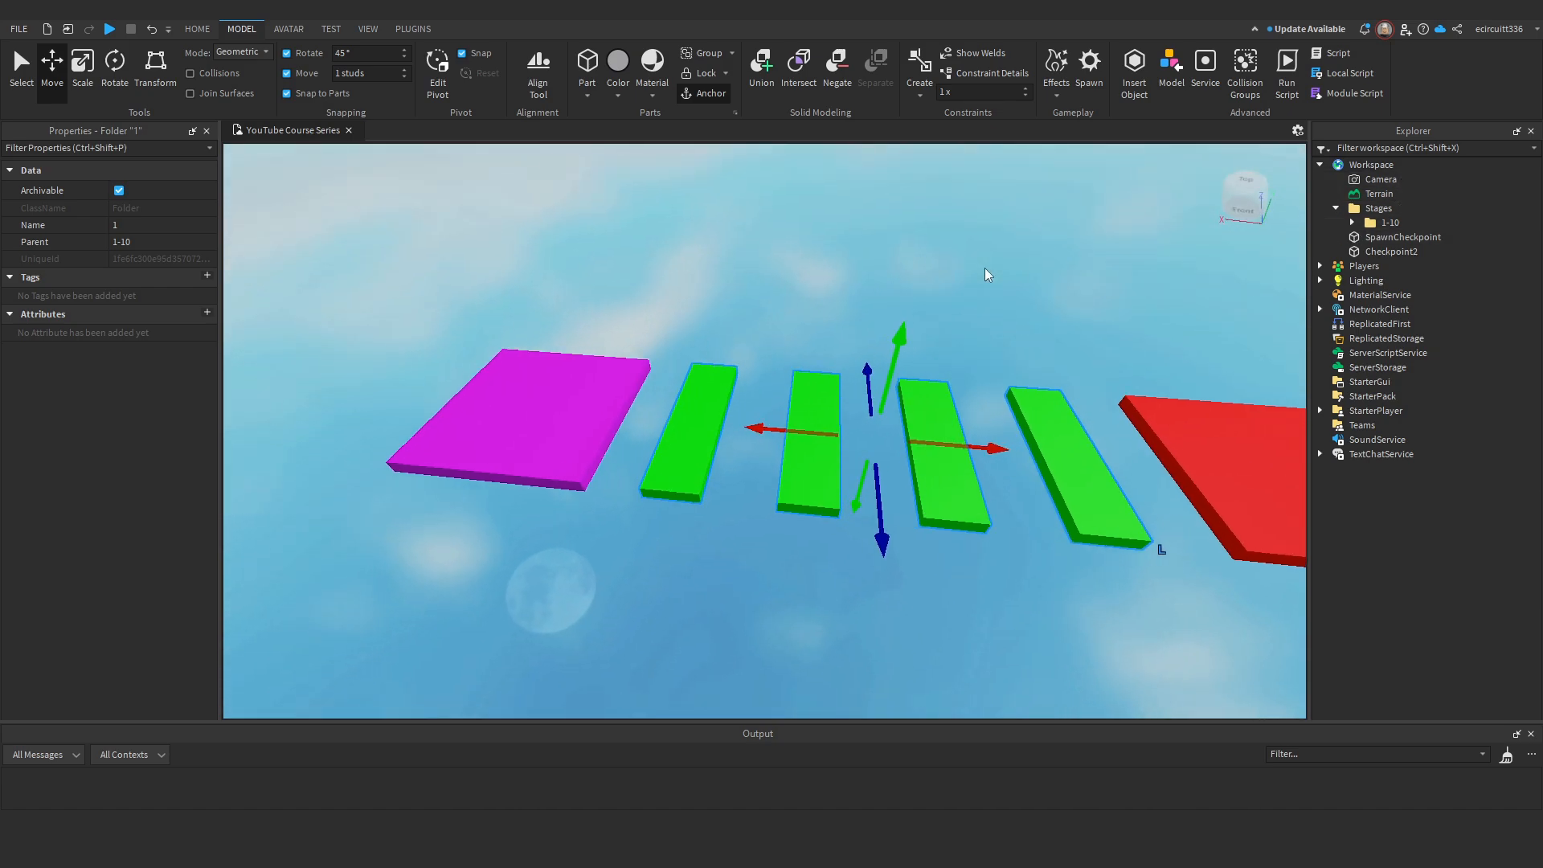
right_drag(985, 267, 1254, 241)
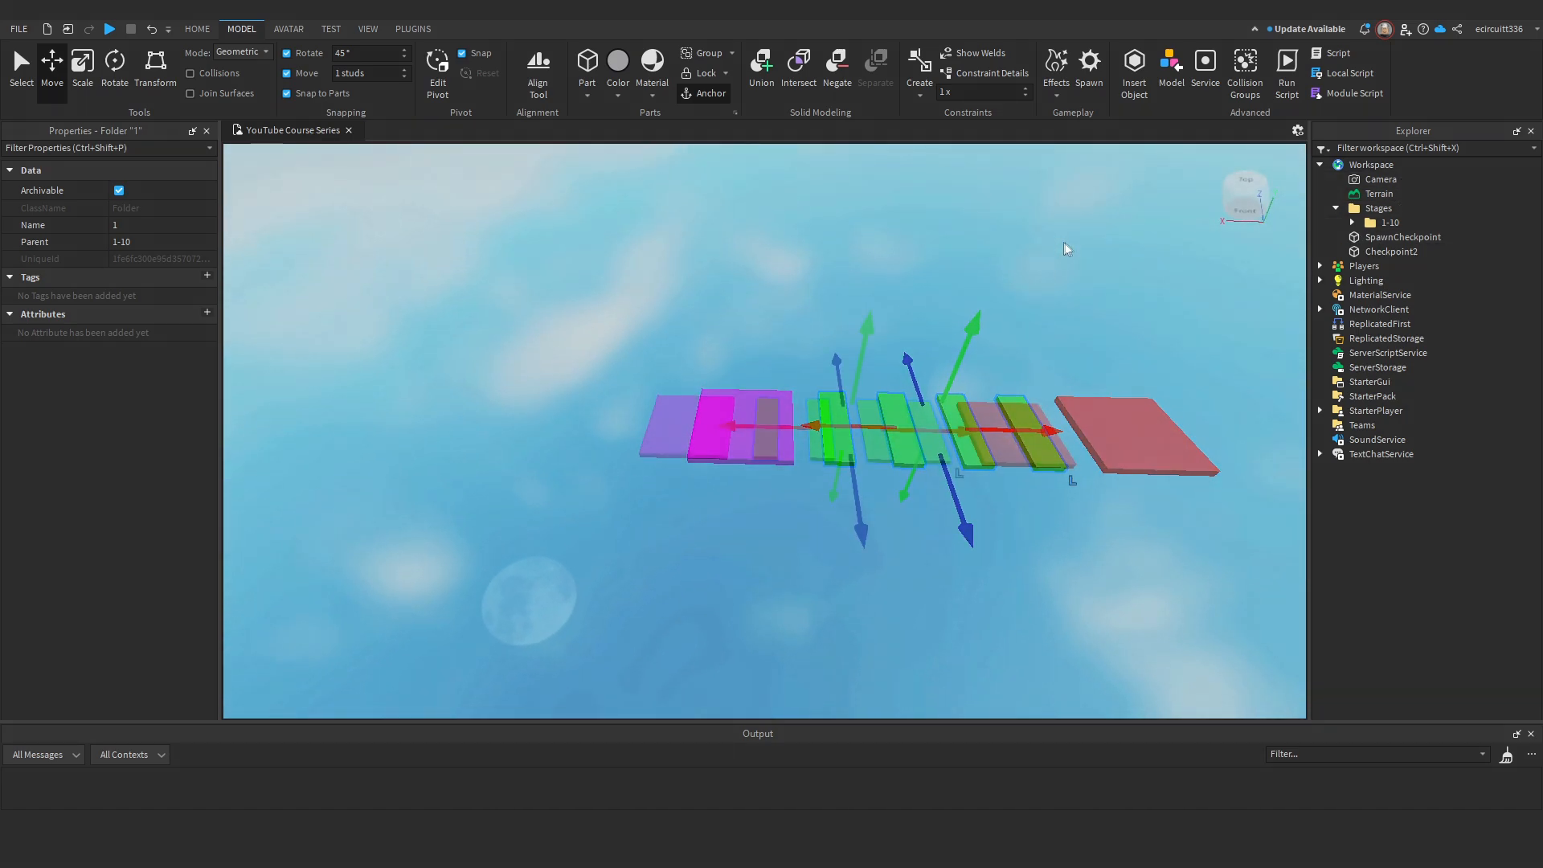
scroll(1205, 258, up, 2)
scroll(1154, 250, down, 2)
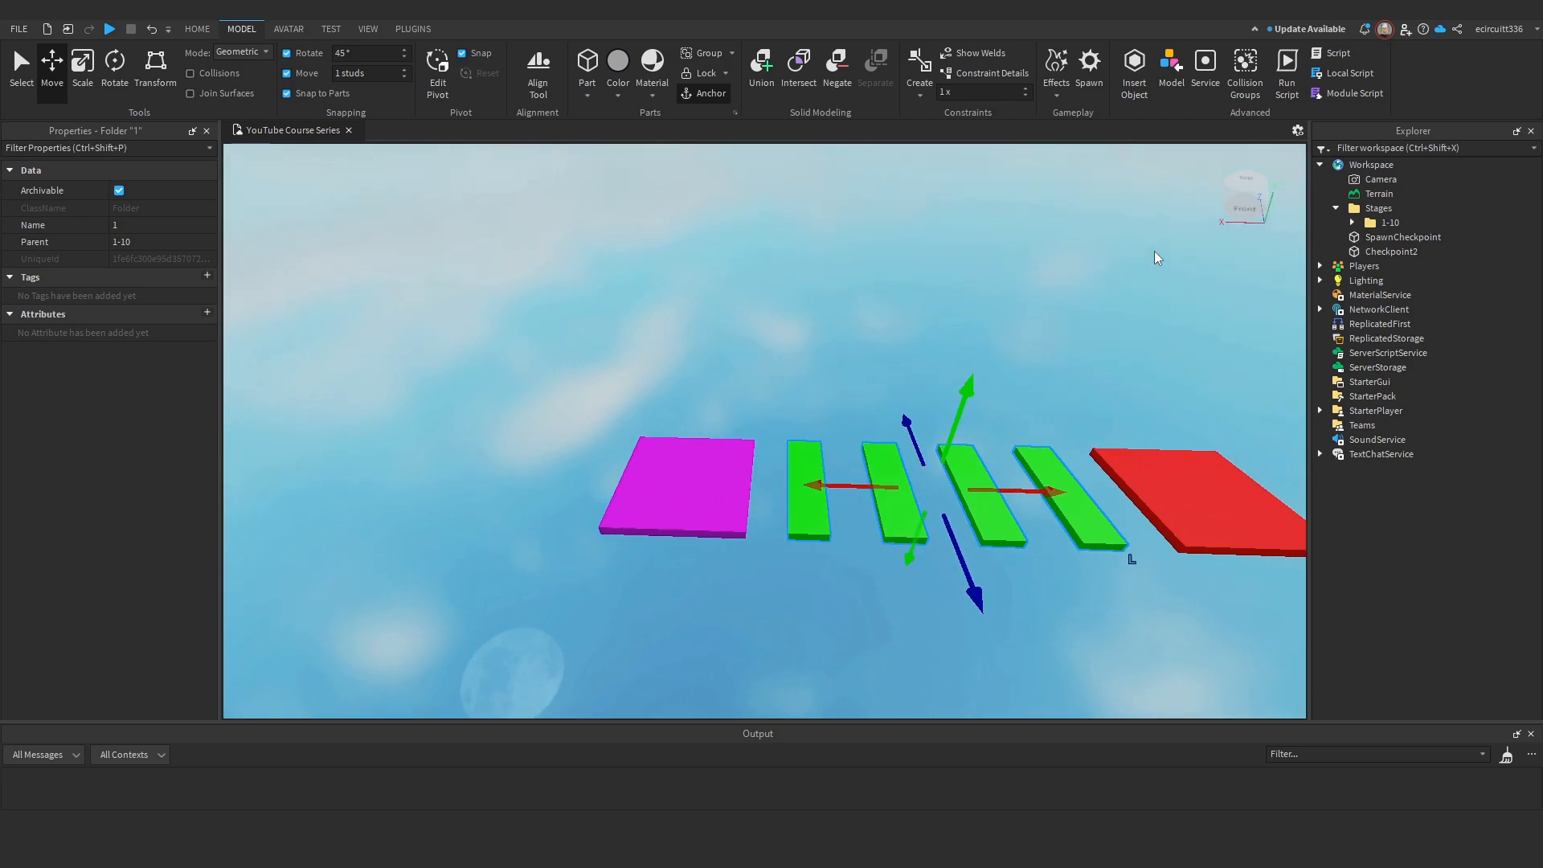
right_drag(1154, 251, 823, 475)
click(820, 384)
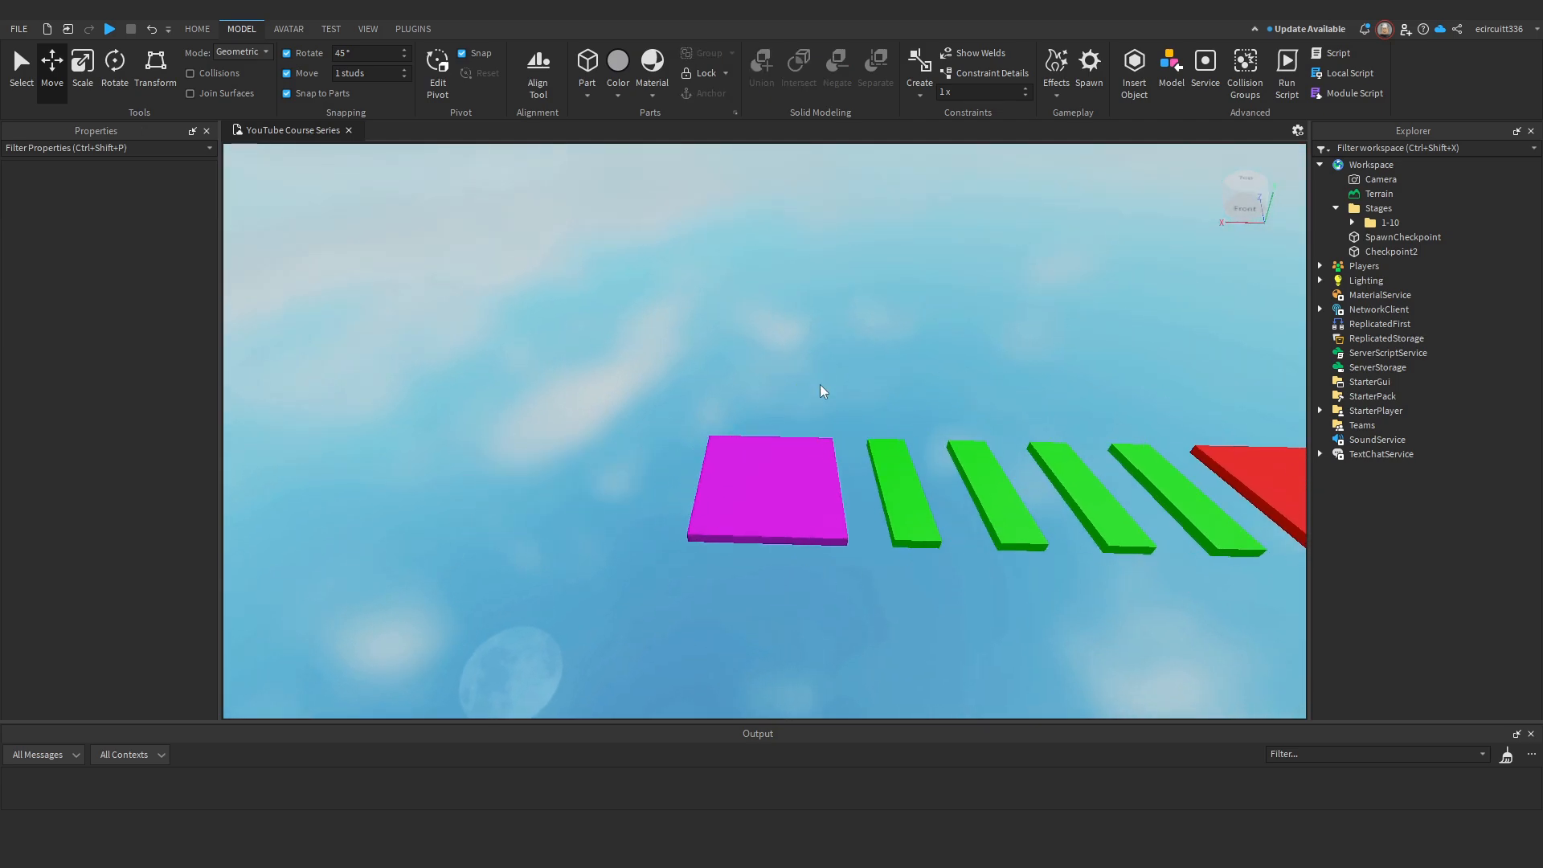
scroll(820, 384, up, 3)
right_drag(819, 384, 798, 369)
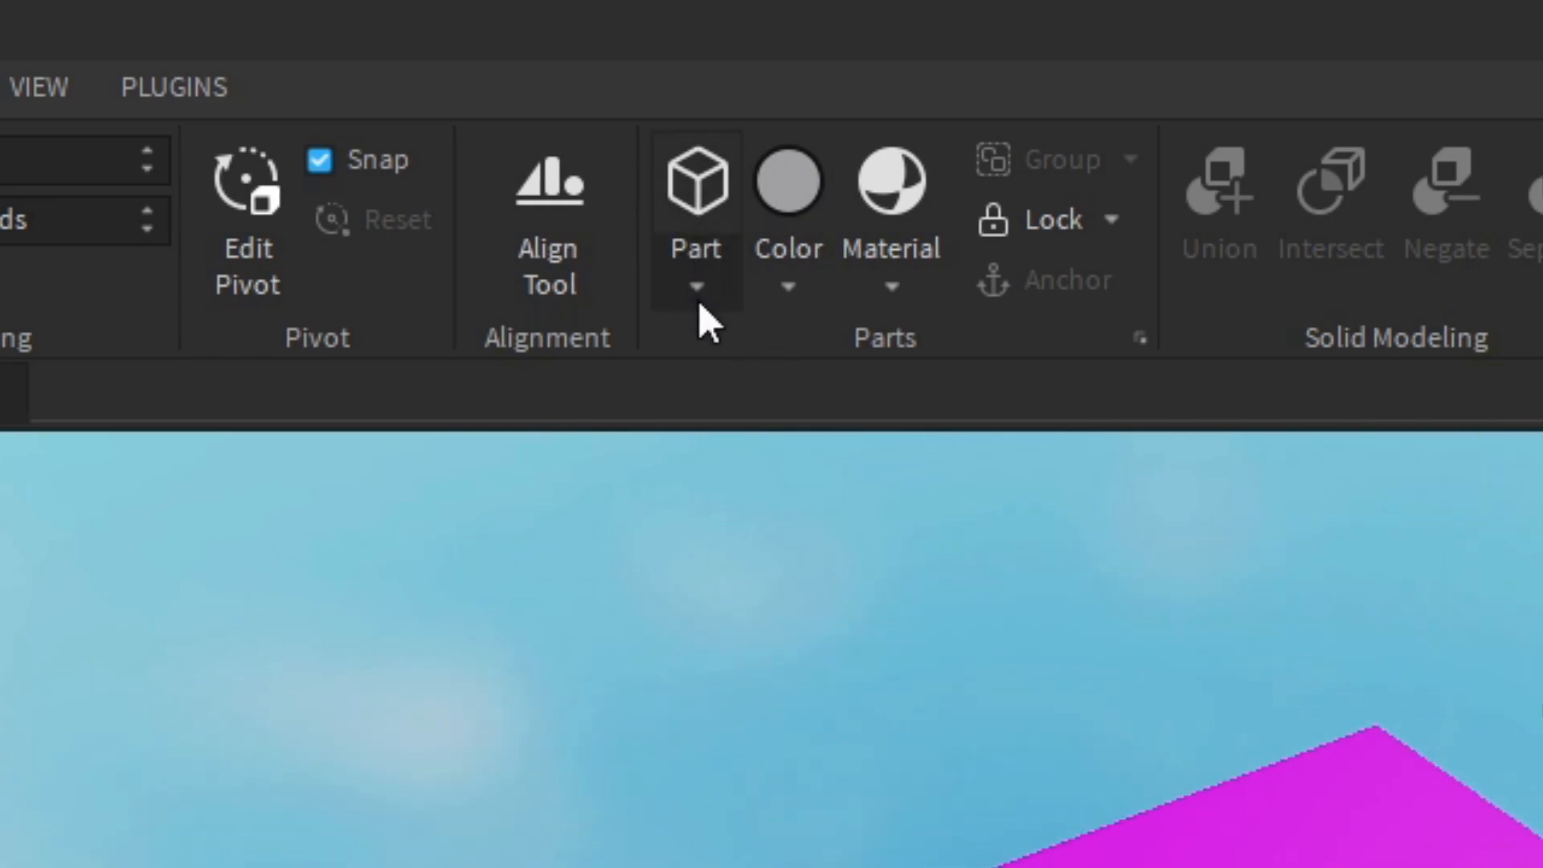
click(698, 290)
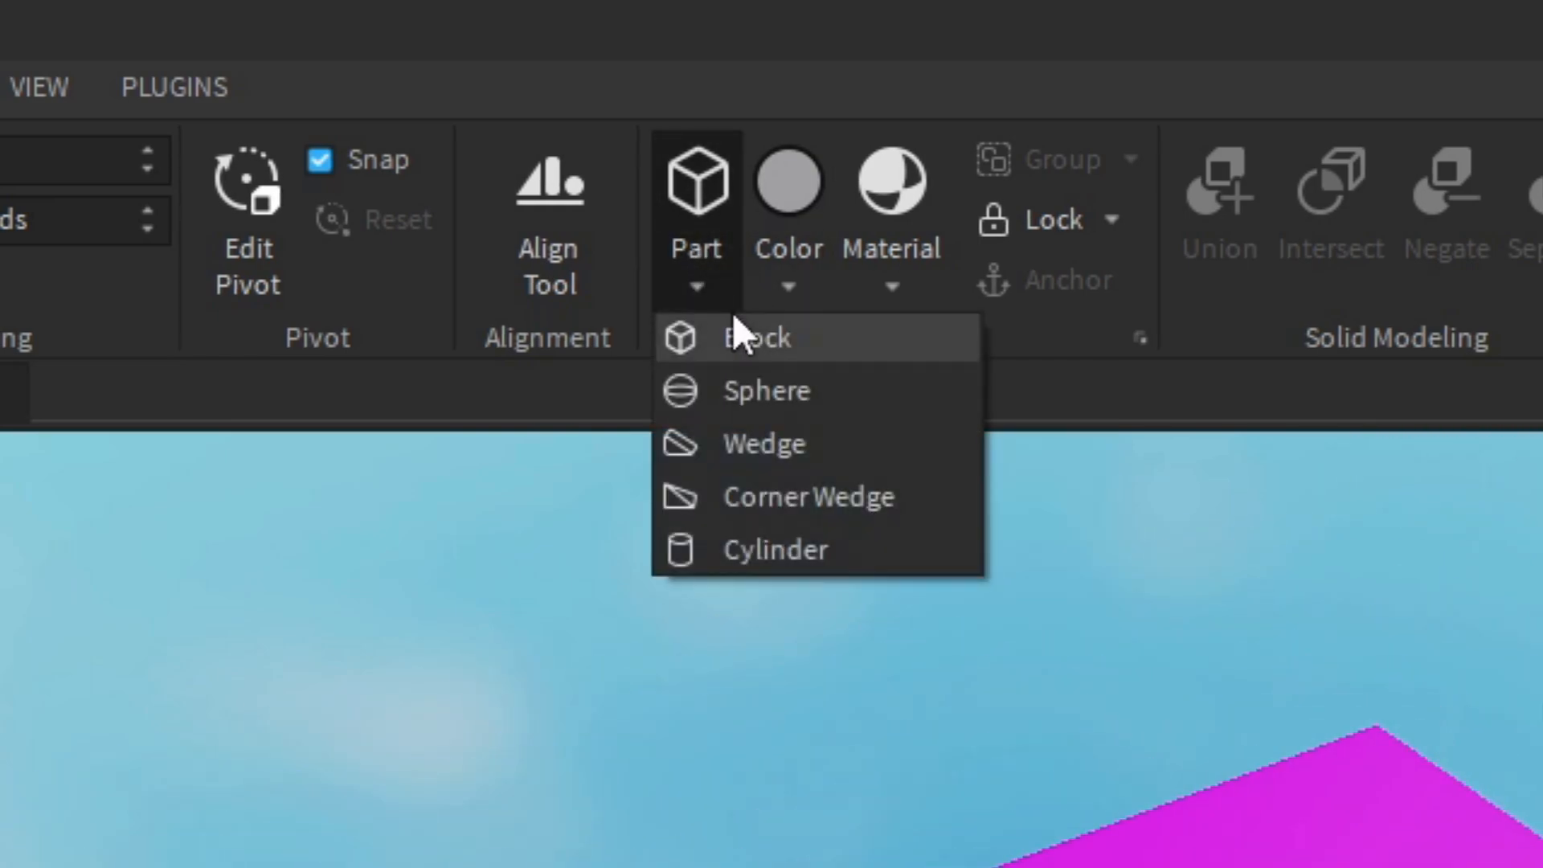
click(833, 391)
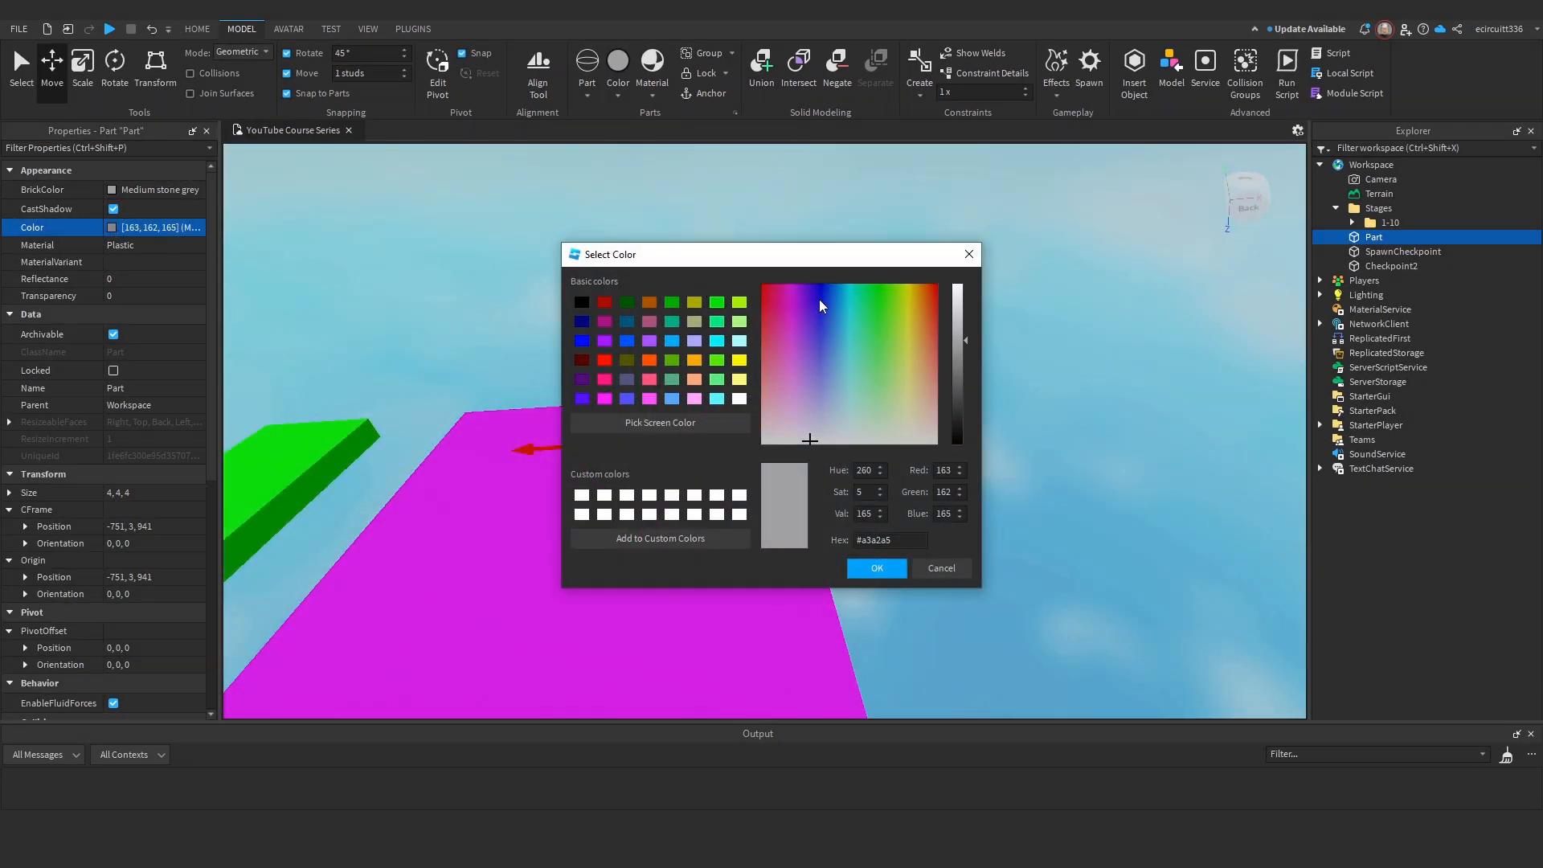
Recolor the sphere to bright cyan [0, 229, 255].
drag(823, 306, 847, 281)
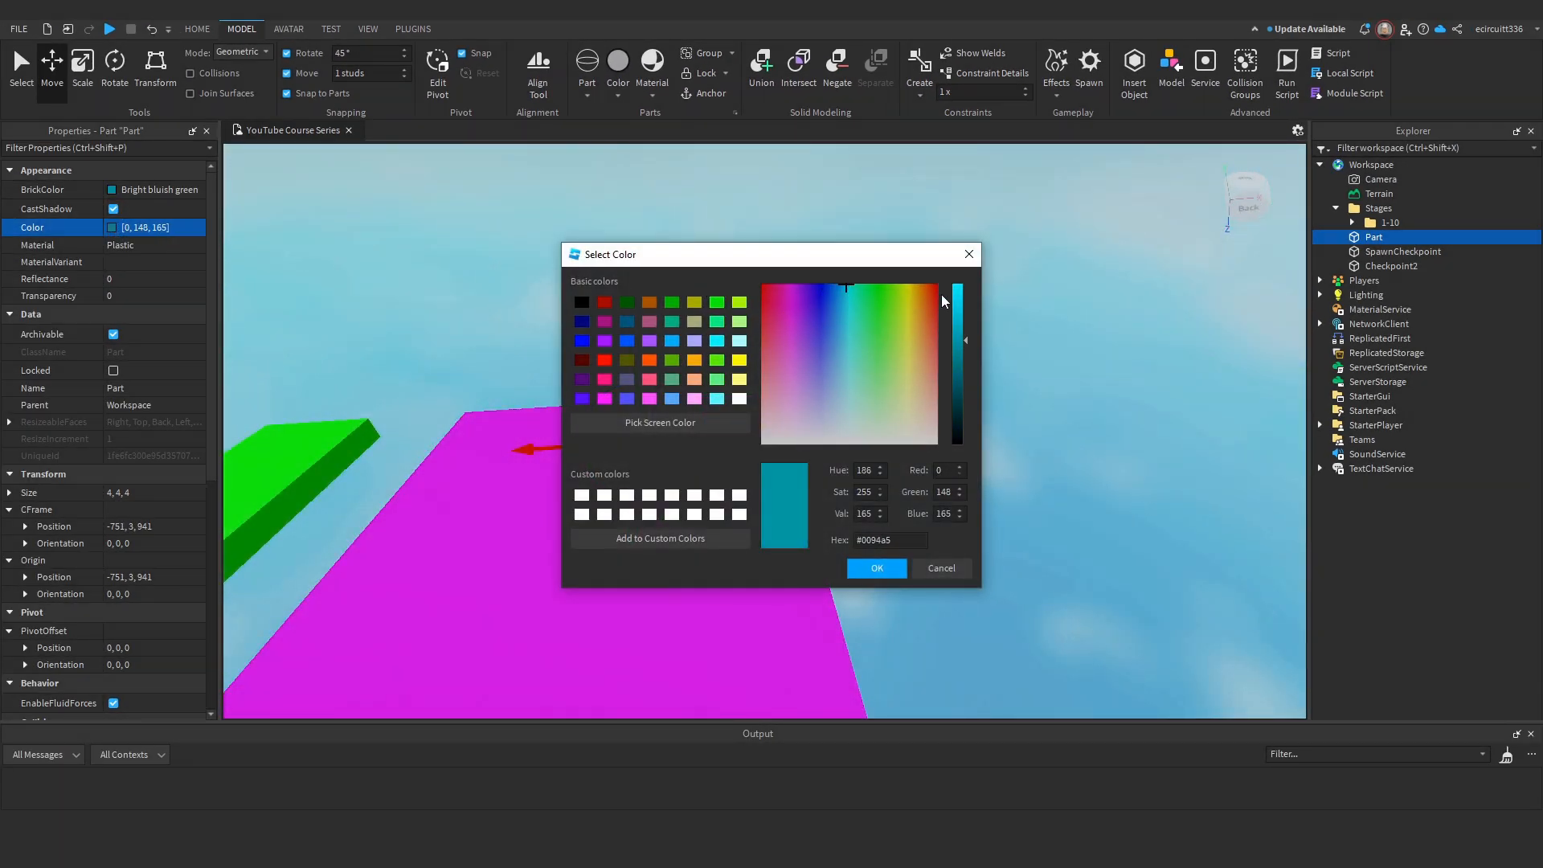
click(962, 286)
click(876, 568)
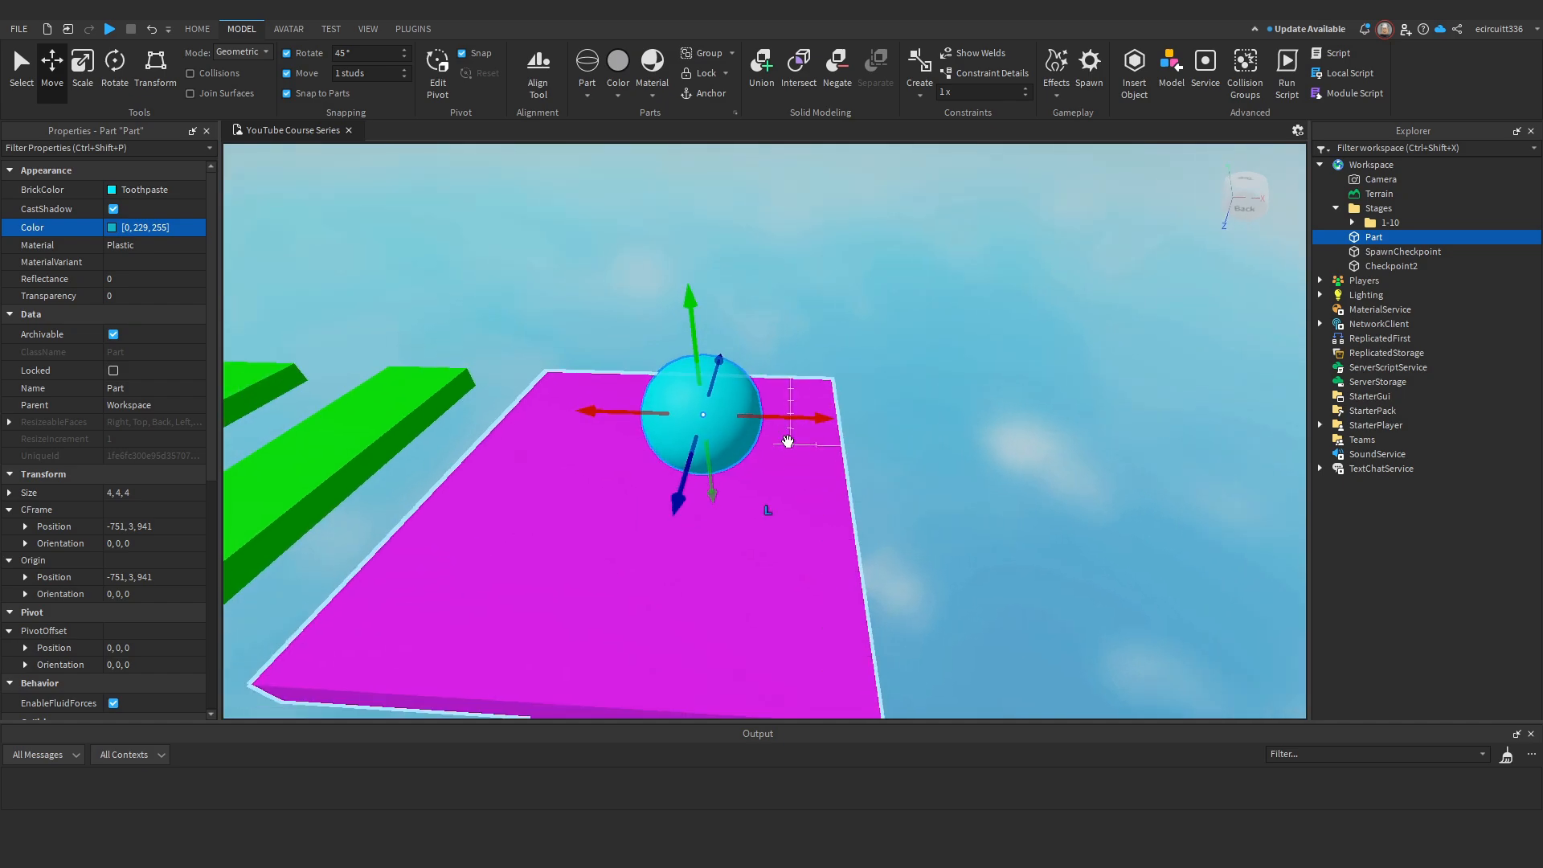
Move the cyan sphere off the edge of the magenta Checkpoint2 platform to position -740, 0, 941.
drag(779, 434, 1005, 444)
scroll(1205, 276, down, 4)
right_drag(1206, 276, 1166, 322)
click(1256, 199)
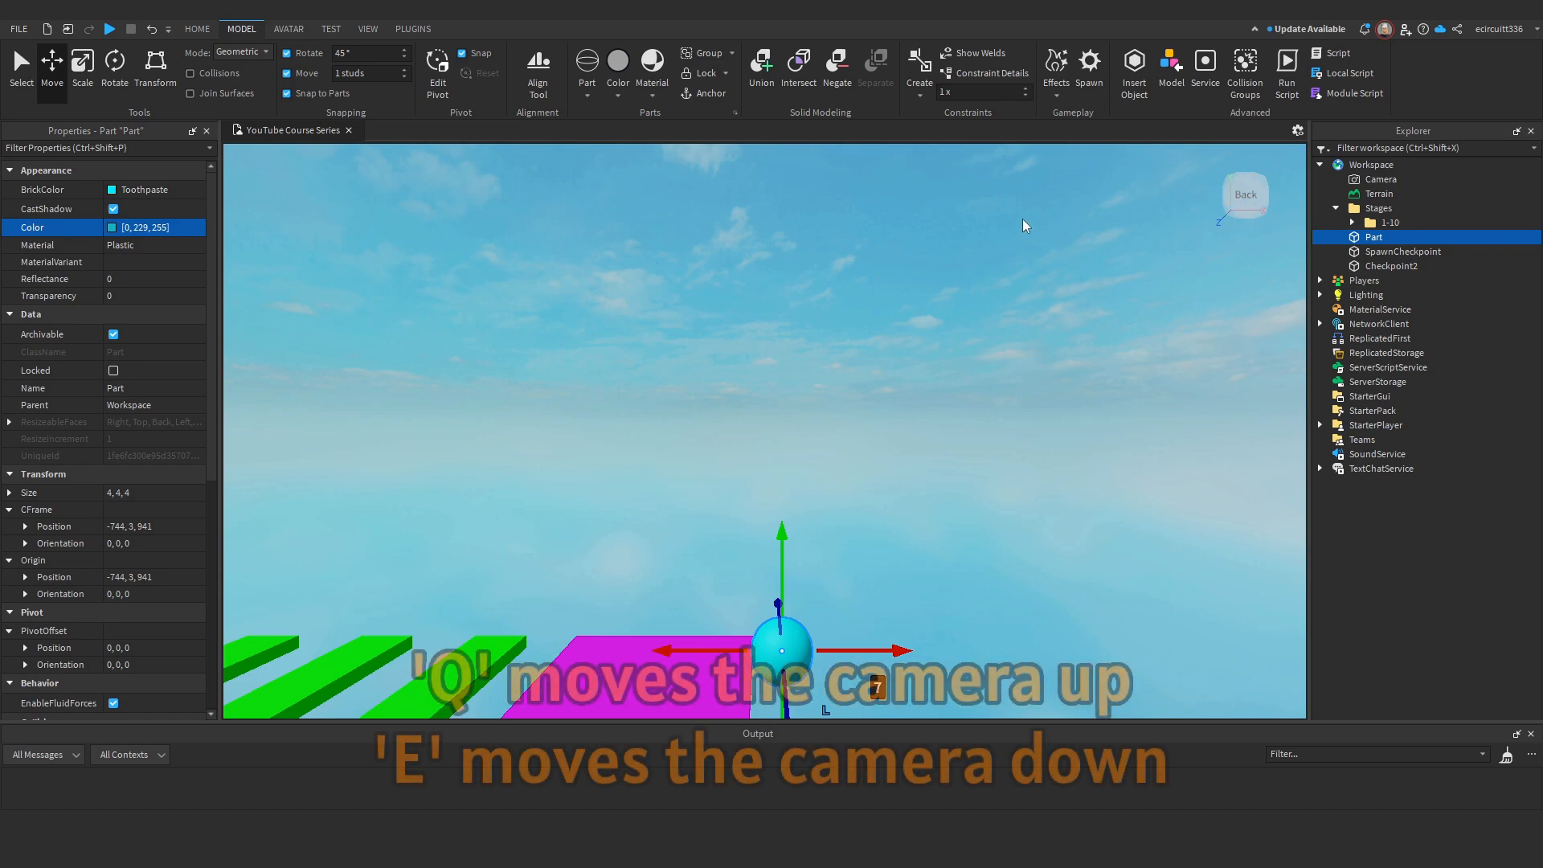
key(e)
key(q)
key(e)
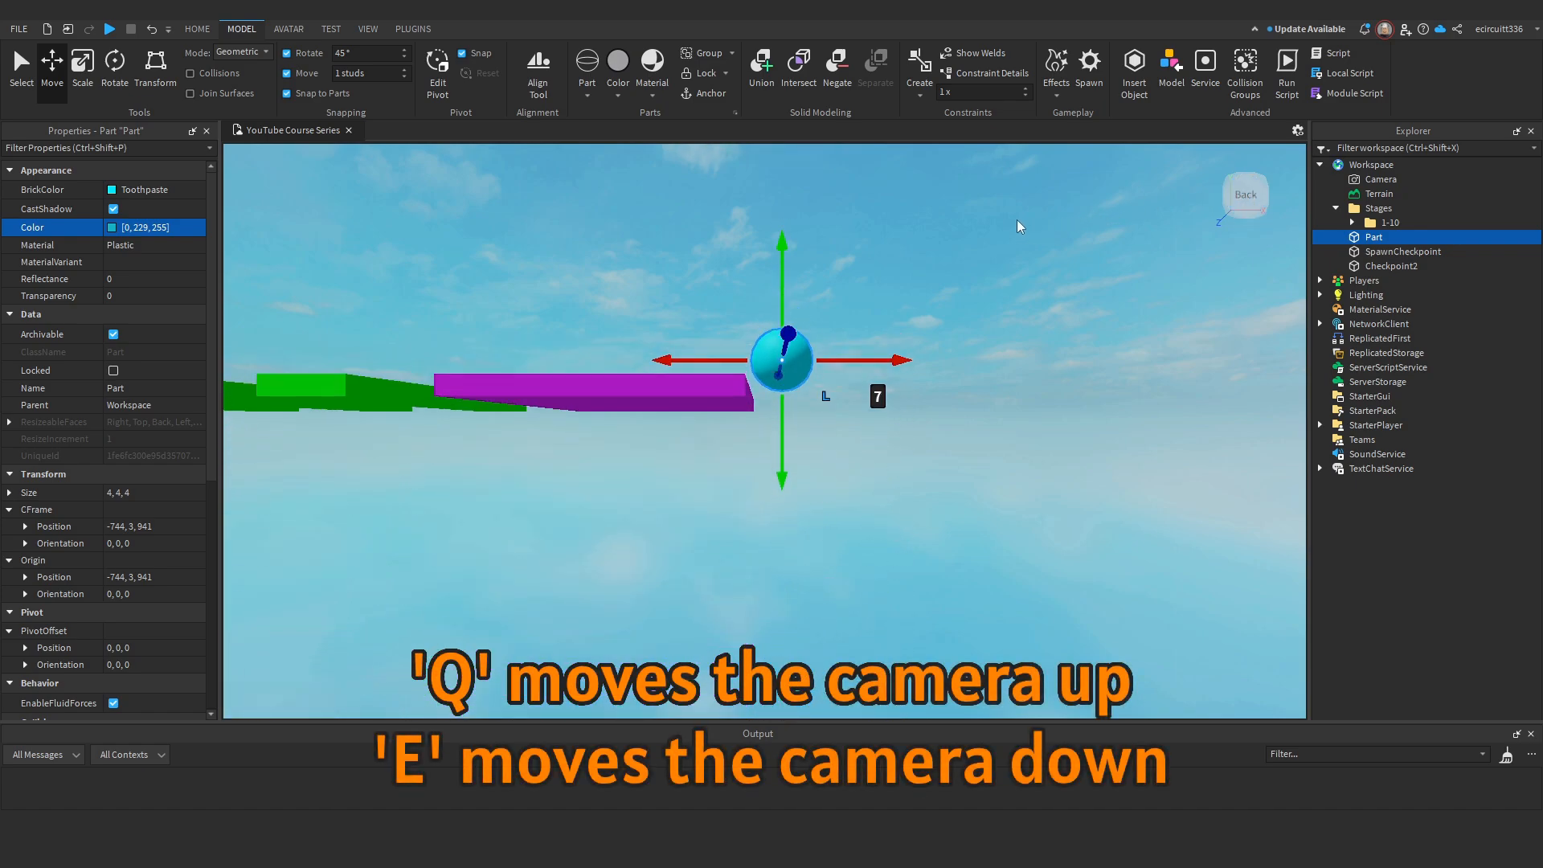
key(q)
key(e)
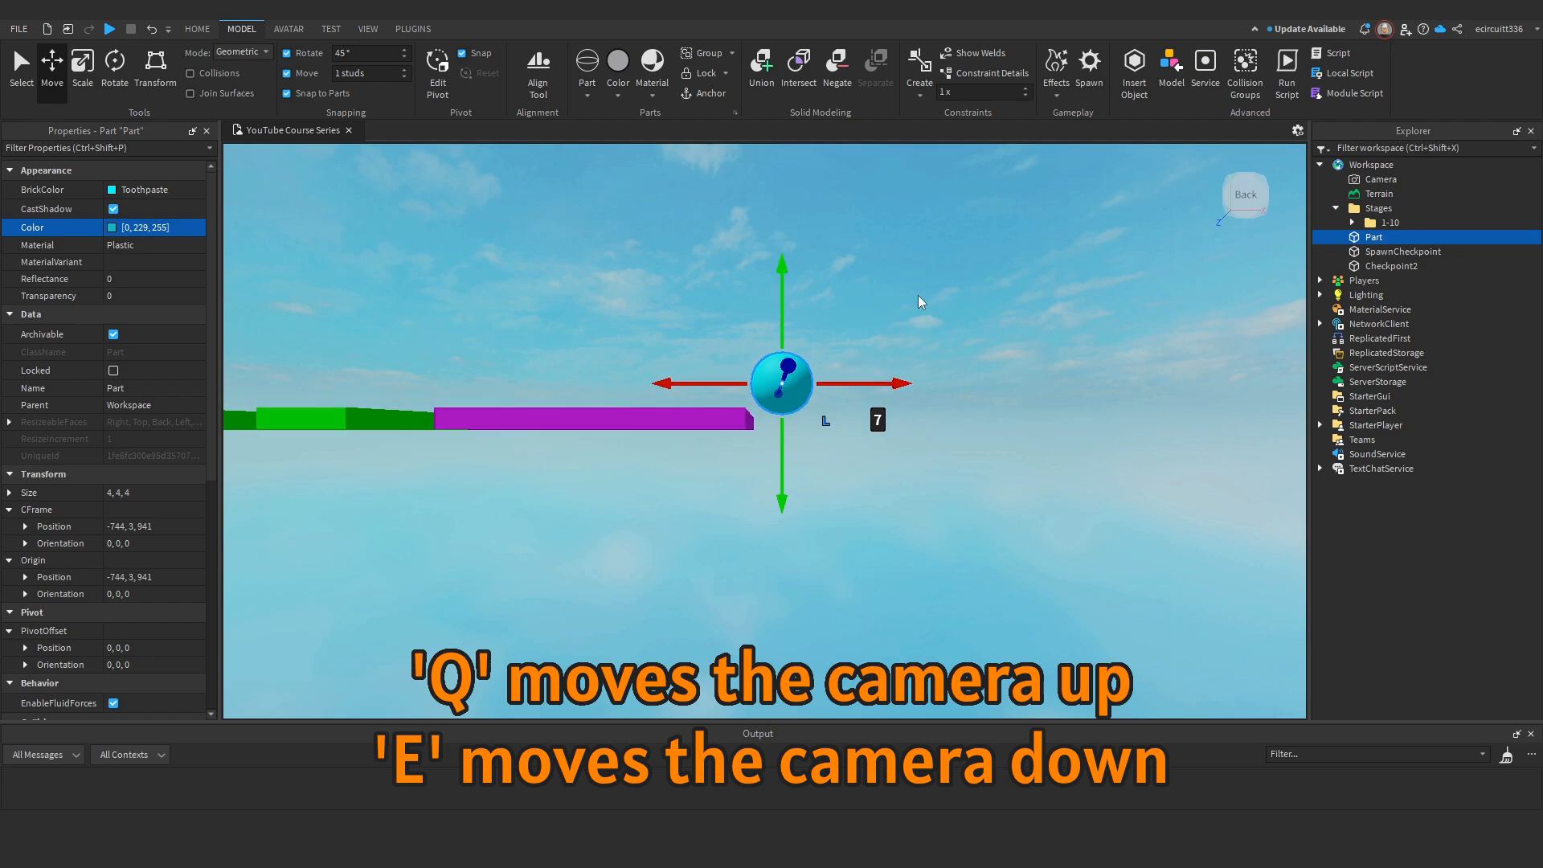
key(q)
drag(884, 406, 942, 406)
mouse_move(844, 367)
mouse_down()
mouse_move(850, 347)
mouse_move(849, 386)
mouse_up()
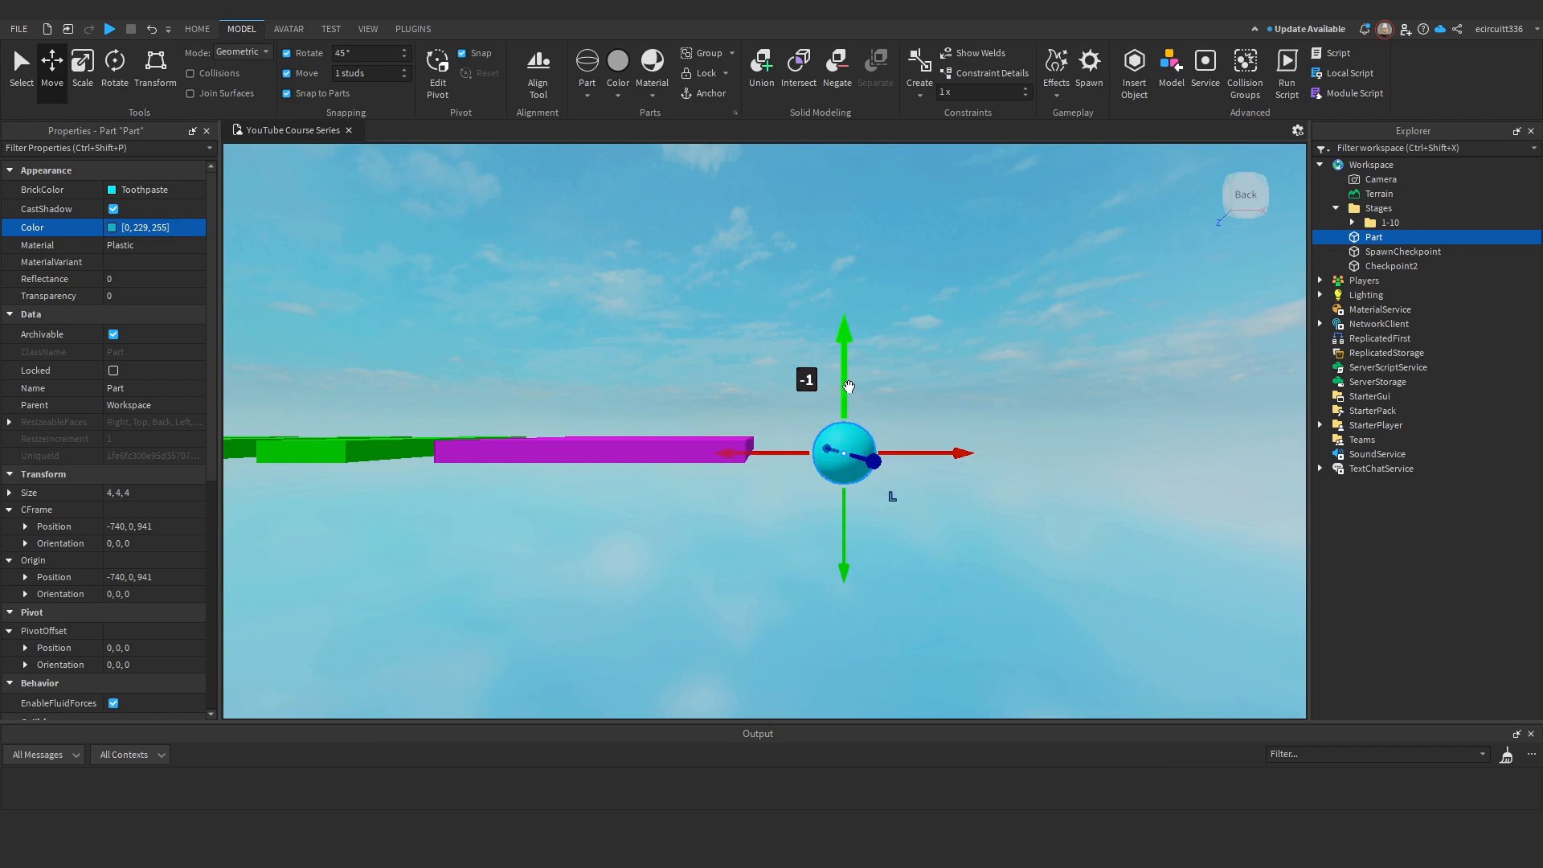
Shift the sphere 3 studs farther from the platform and 5 studs sideways to position -737, 0, 936.
right_drag(844, 391, 844, 402)
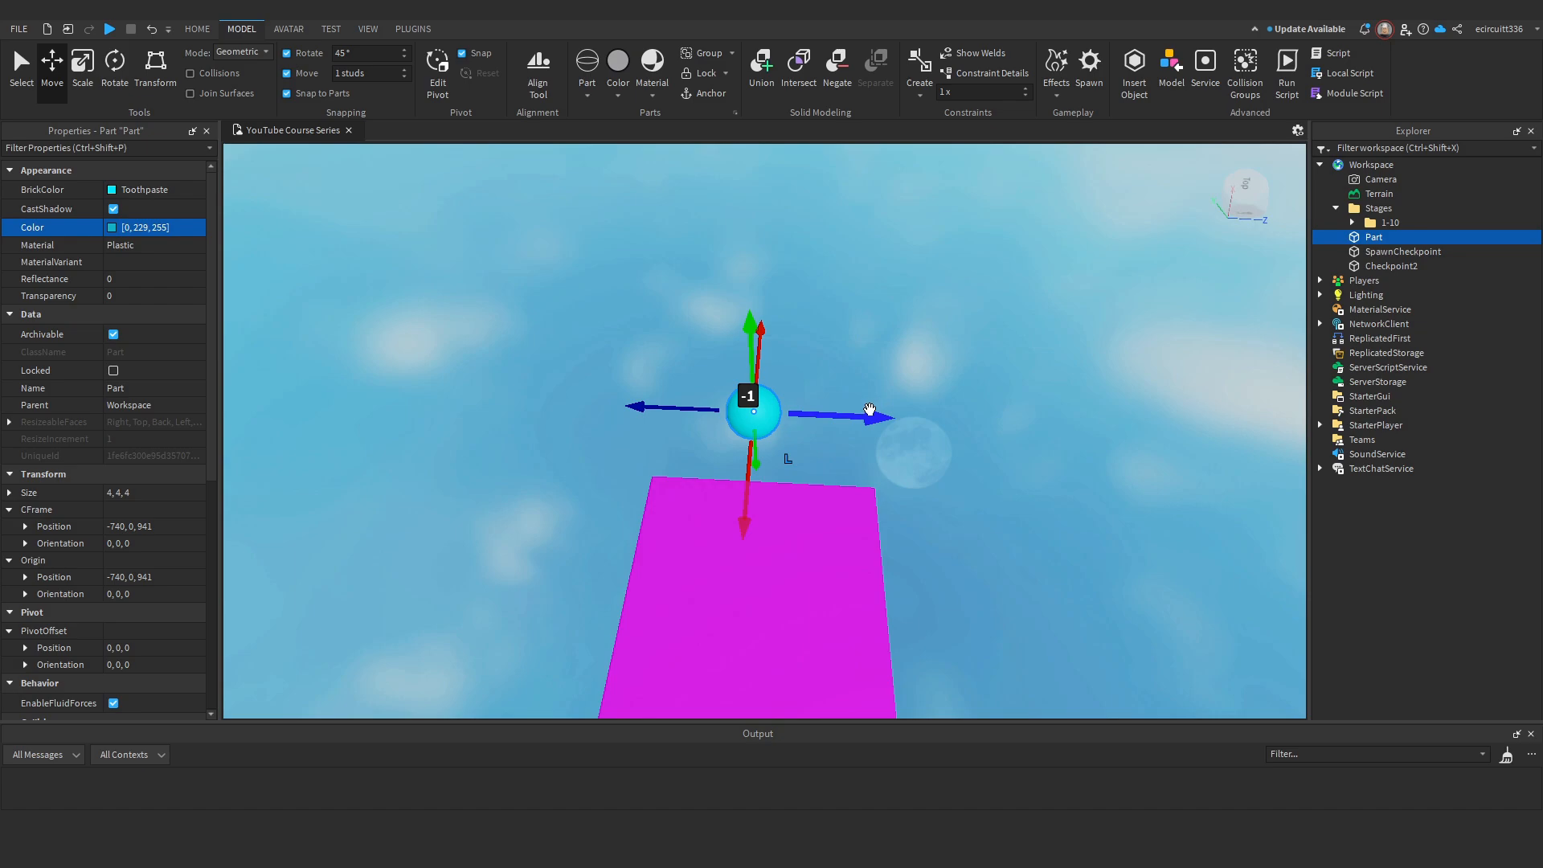
drag(844, 401, 794, 419)
right_drag(794, 418, 793, 421)
drag(782, 493, 755, 496)
right_drag(760, 494, 793, 489)
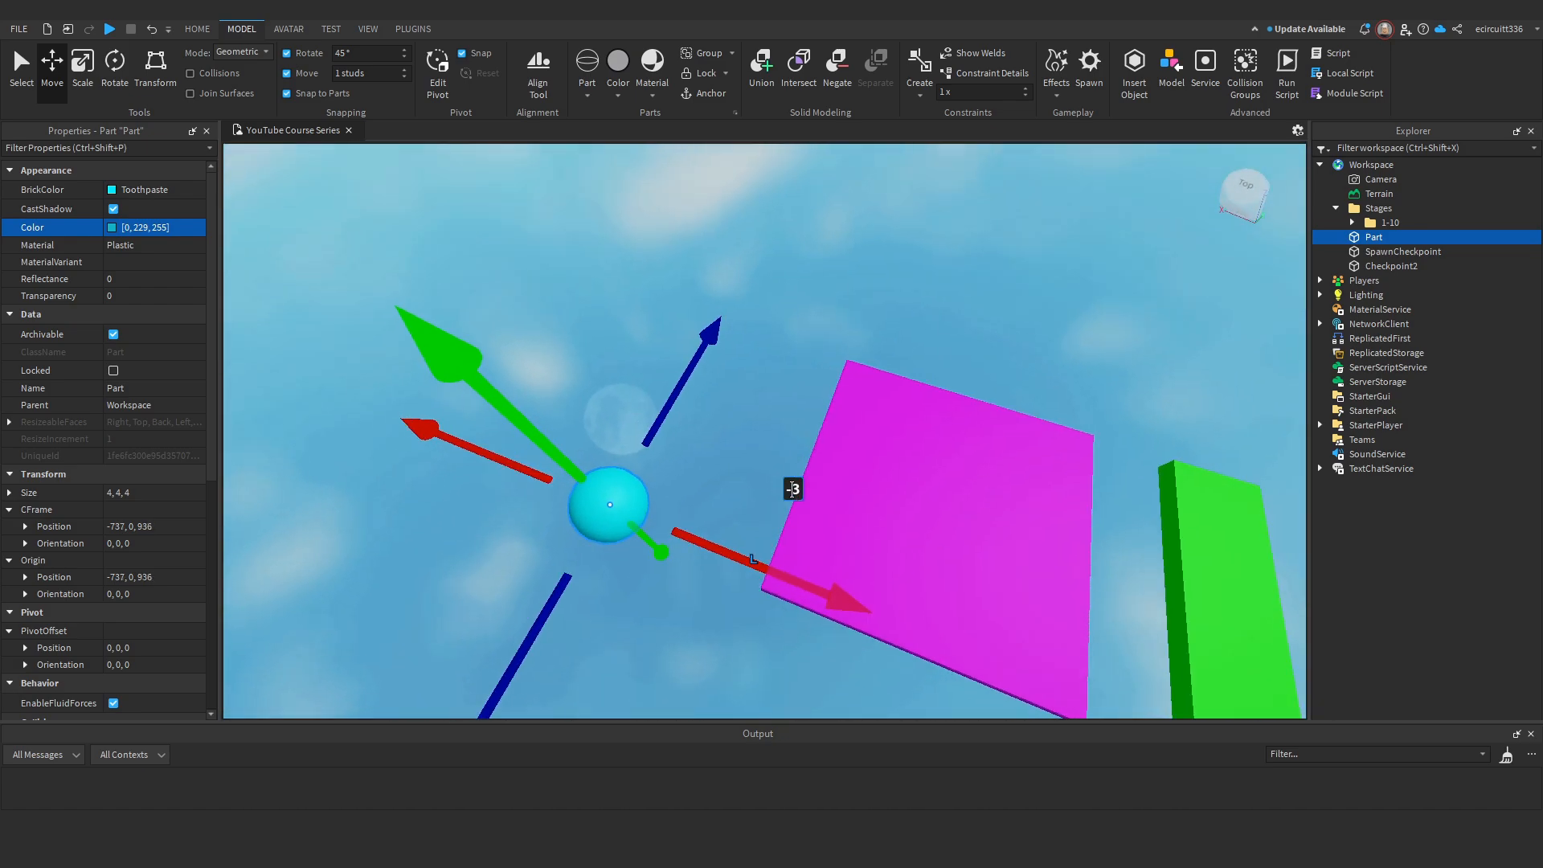
Duplicate the sphere twice and stagger the copies farther along the course, the last at about -717, -4, 943.
drag(673, 437, 708, 348)
drag(722, 405, 589, 363)
right_drag(588, 363, 641, 385)
drag(641, 384, 639, 462)
drag(551, 530, 553, 563)
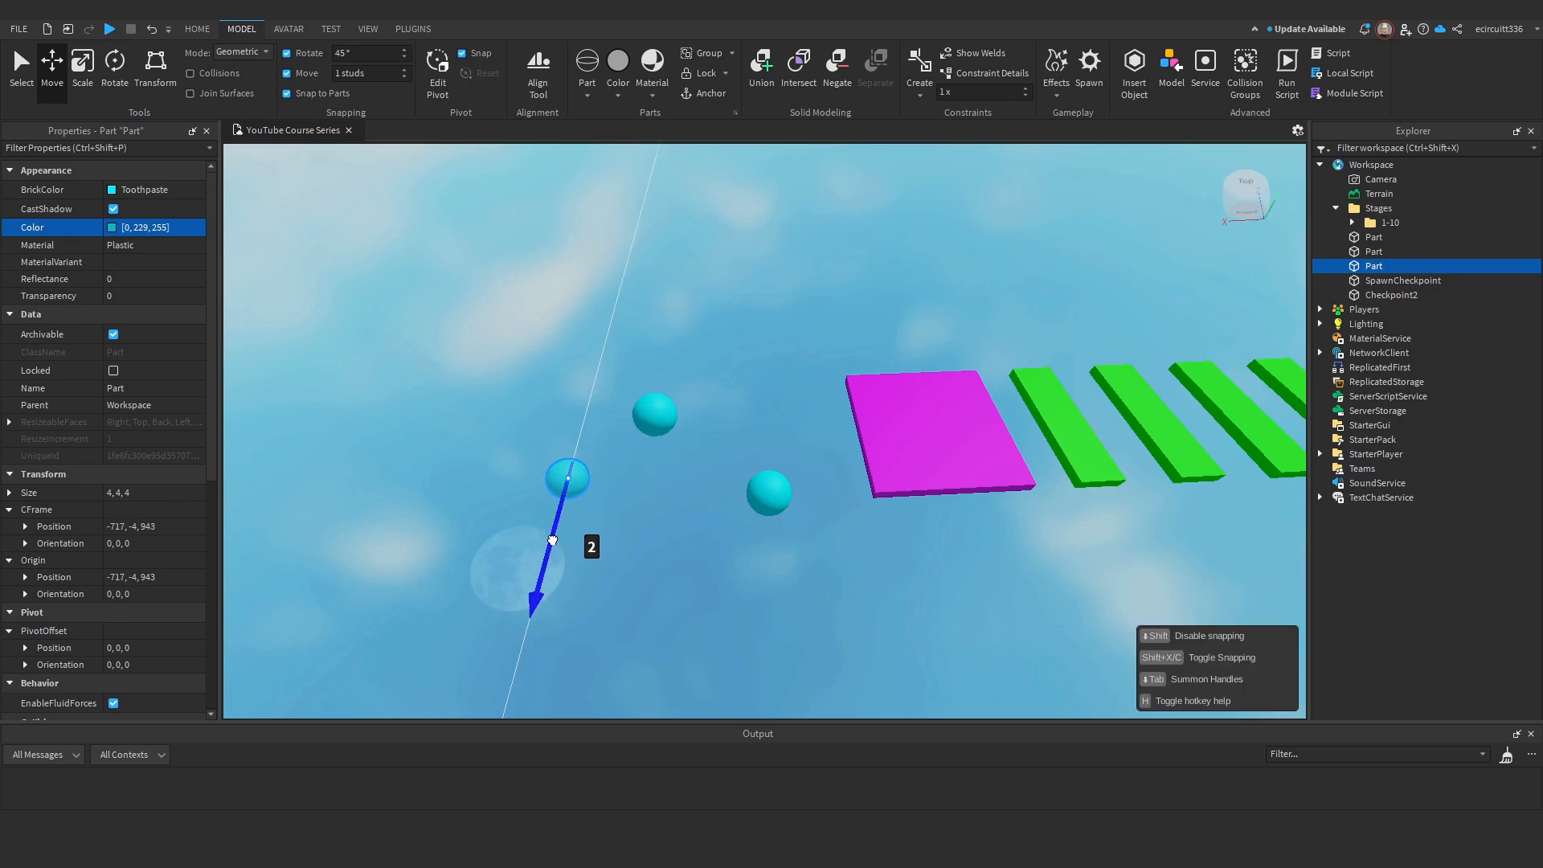
Duplicate the third sphere and place the copy farther along the course at about -711, 1, 935.
right_drag(553, 562, 706, 417)
key(ctrl+d)
drag(706, 418, 732, 371)
key(d)
right_drag(729, 373, 703, 381)
drag(692, 413, 732, 408)
right_drag(729, 409, 725, 411)
key(s)
drag(849, 324, 882, 323)
drag(830, 264, 828, 273)
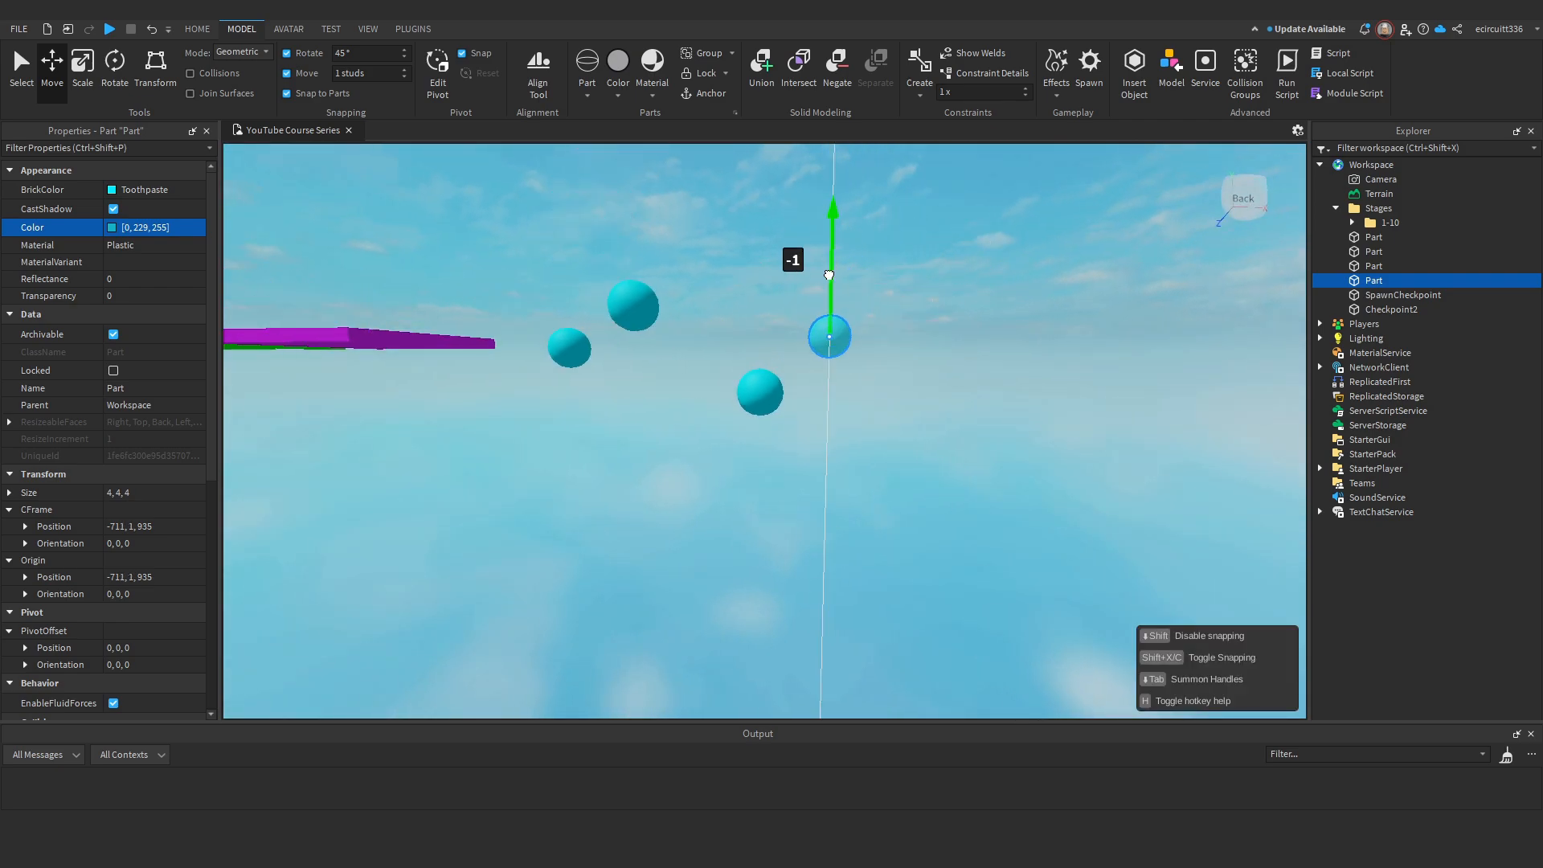
Duplicate the fourth sphere and place the copy as the course's fifth sphere at -703, 1, 941.
right_drag(827, 275, 824, 294)
key(ctrl+d)
drag(784, 363, 840, 360)
drag(764, 416, 766, 444)
key(a)
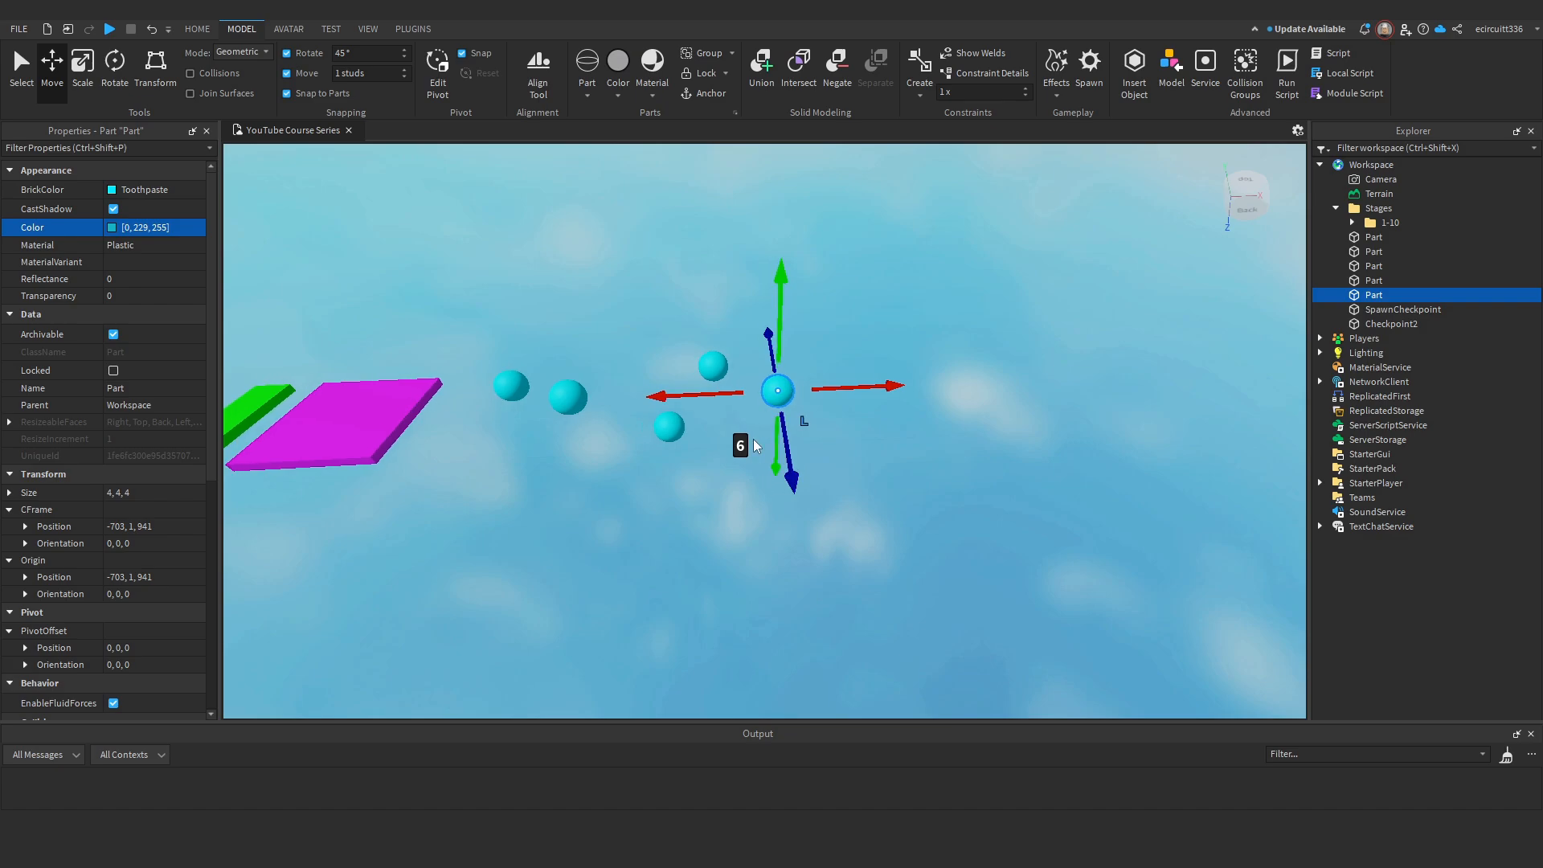
Duplicate the Checkpoint2 platform, move the copy past the last sphere to -686, 0.5, 942, and rename it as Checkpoint3.
click(461, 400)
key(ctrl+d)
drag(537, 414, 1036, 411)
right_drag(1036, 412, 1037, 442)
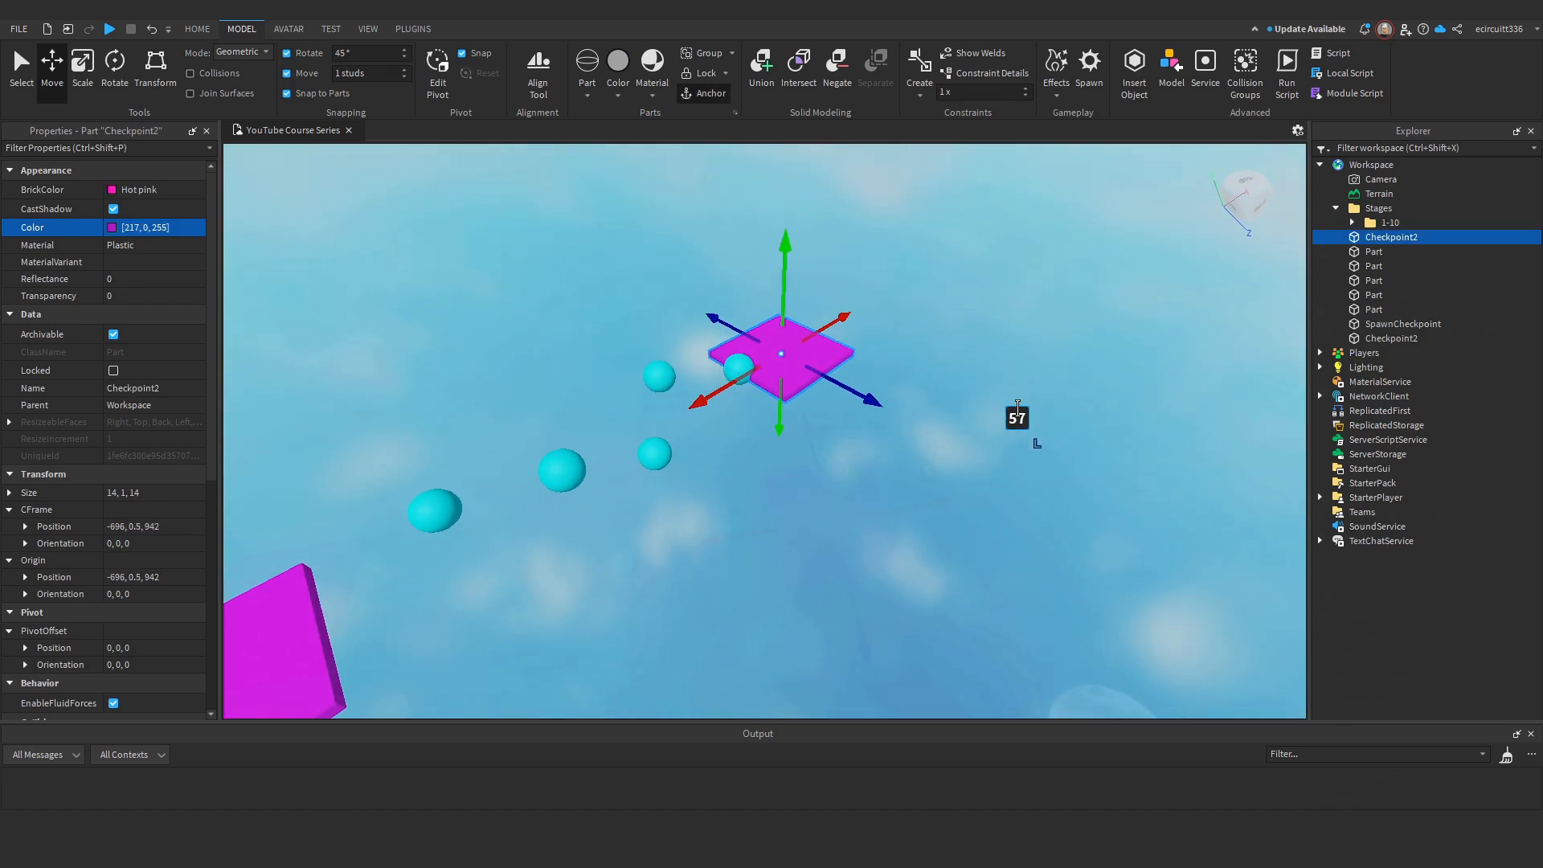
drag(904, 470, 944, 463)
double_click(1391, 237)
right_click(1420, 244)
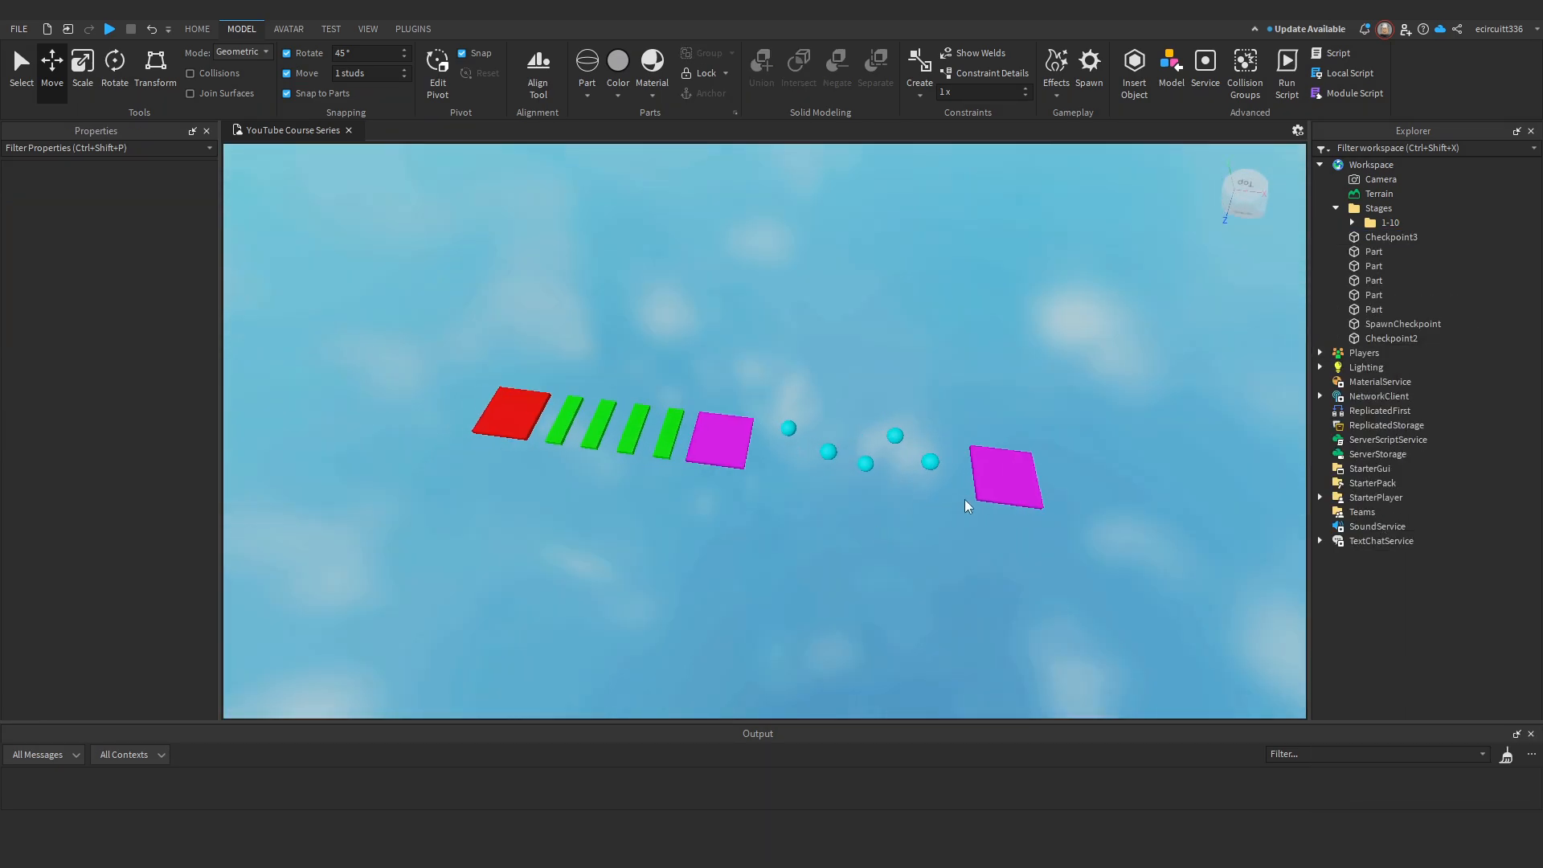
Recolor the Checkpoint3 platform to blue [0, 17, 255].
click(959, 479)
click(111, 228)
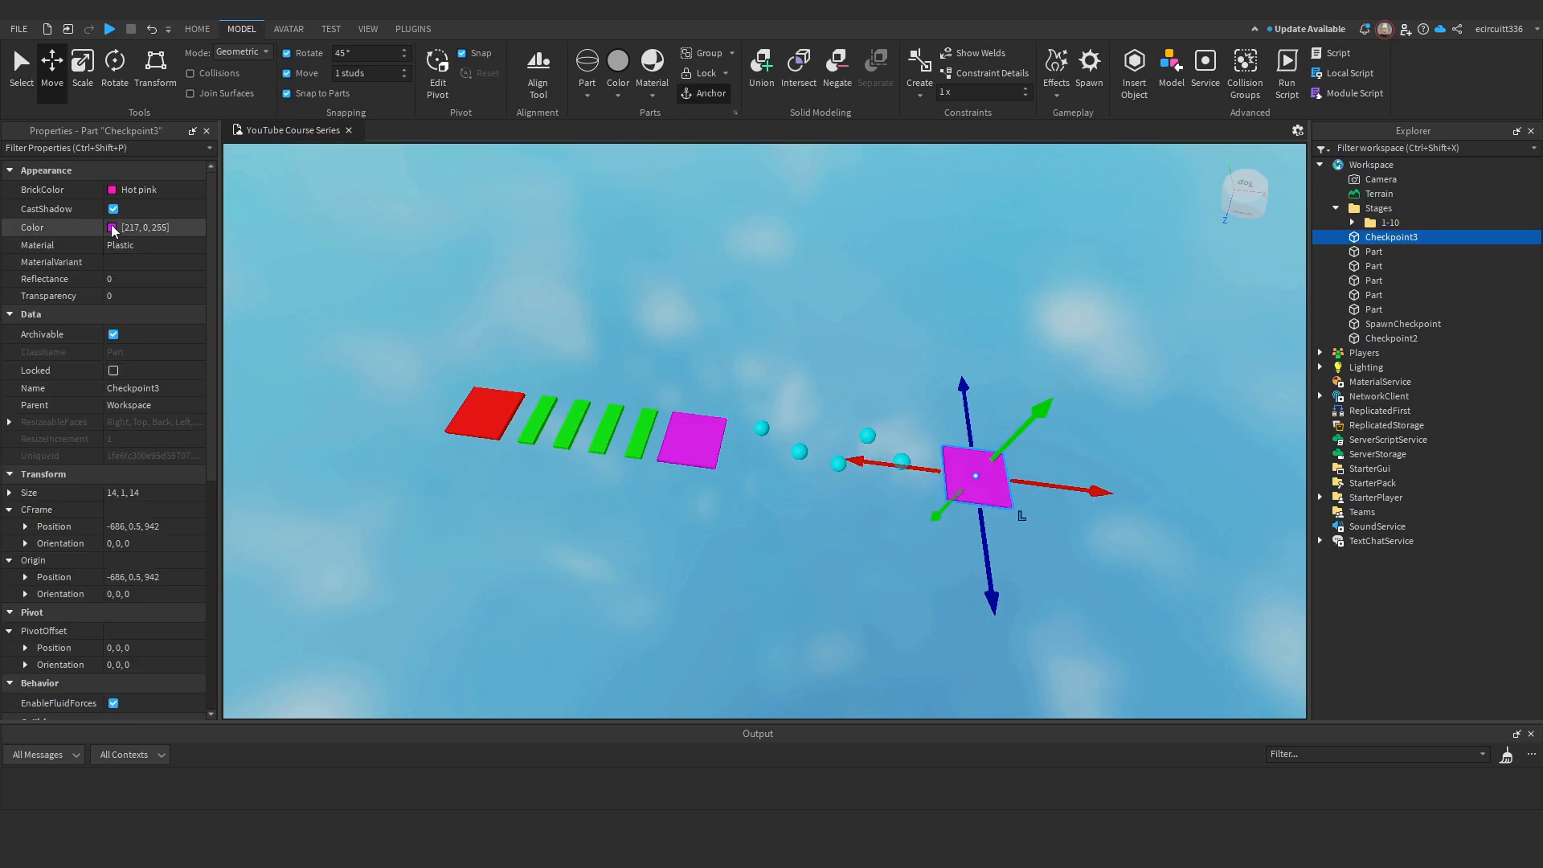
drag(782, 258, 1013, 313)
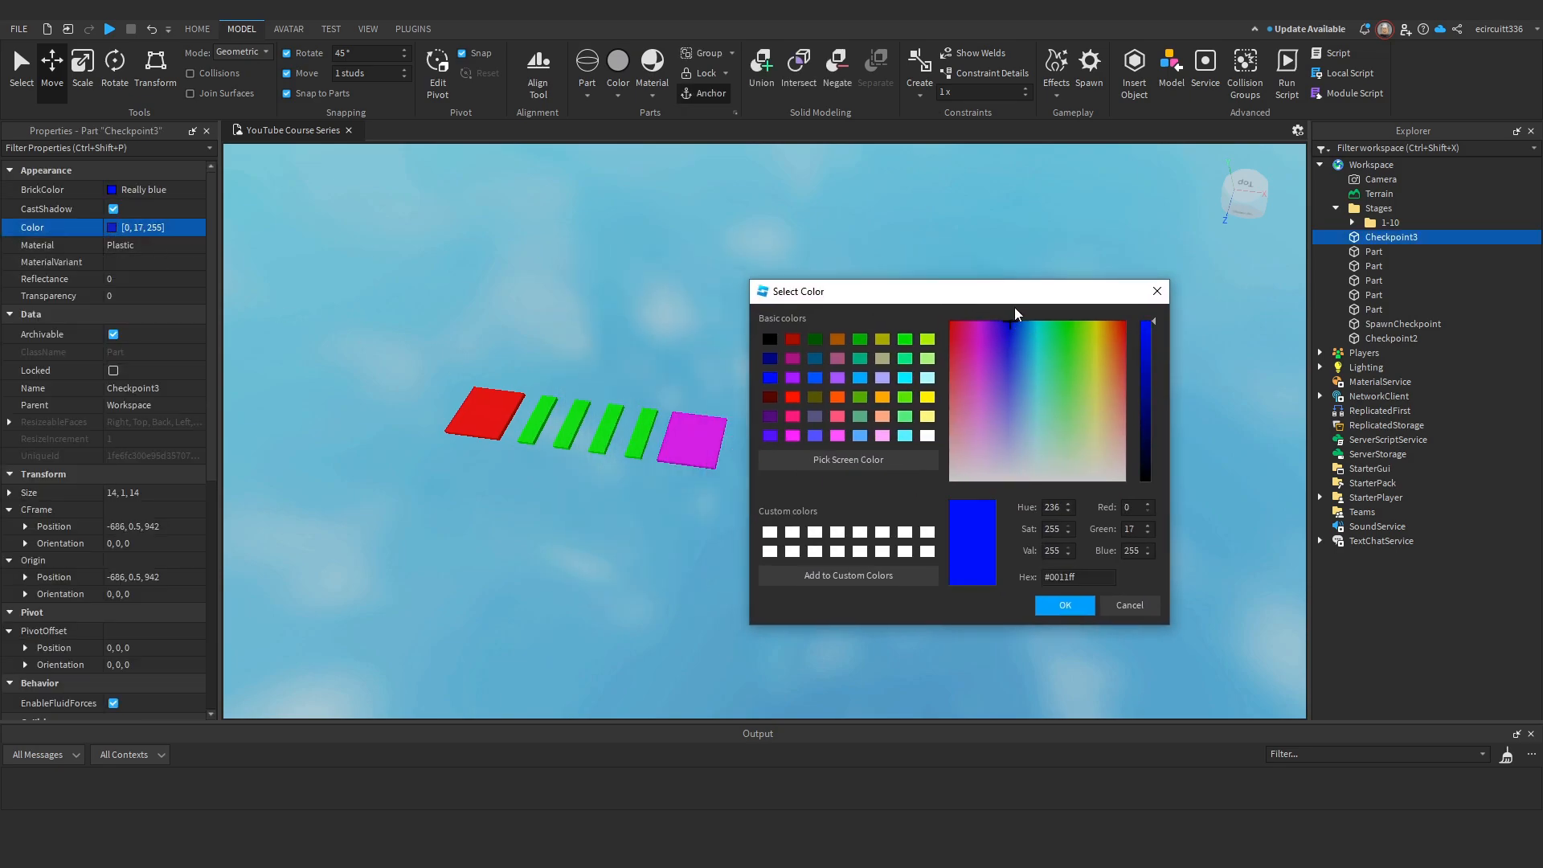
click(1064, 605)
click(1109, 586)
Anchor the five cyan spheres and group them as a folder.
key(a)
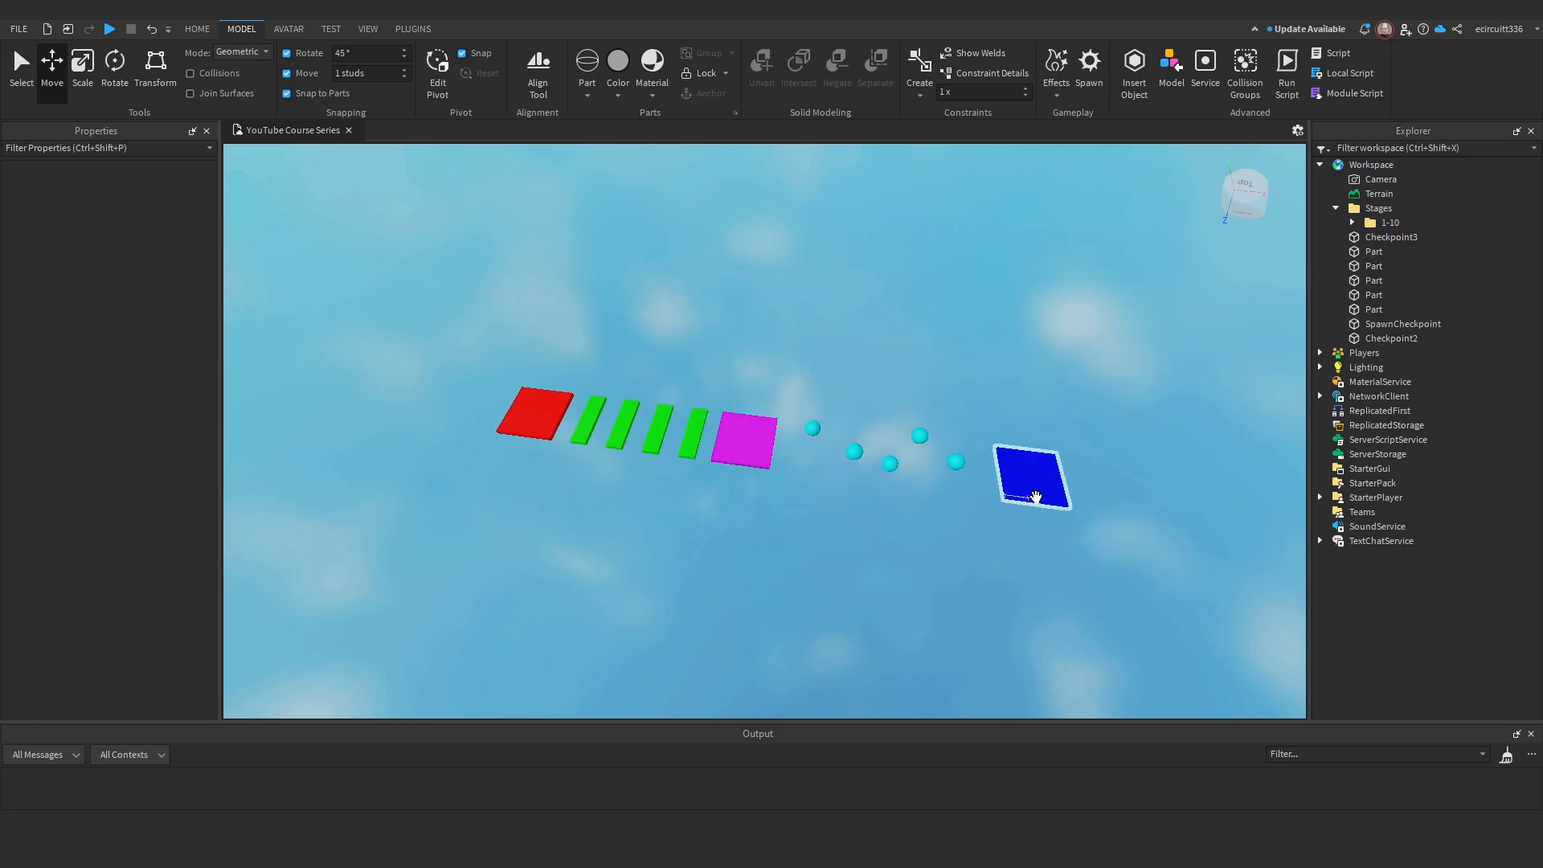
key(d)
drag(739, 414, 1031, 470)
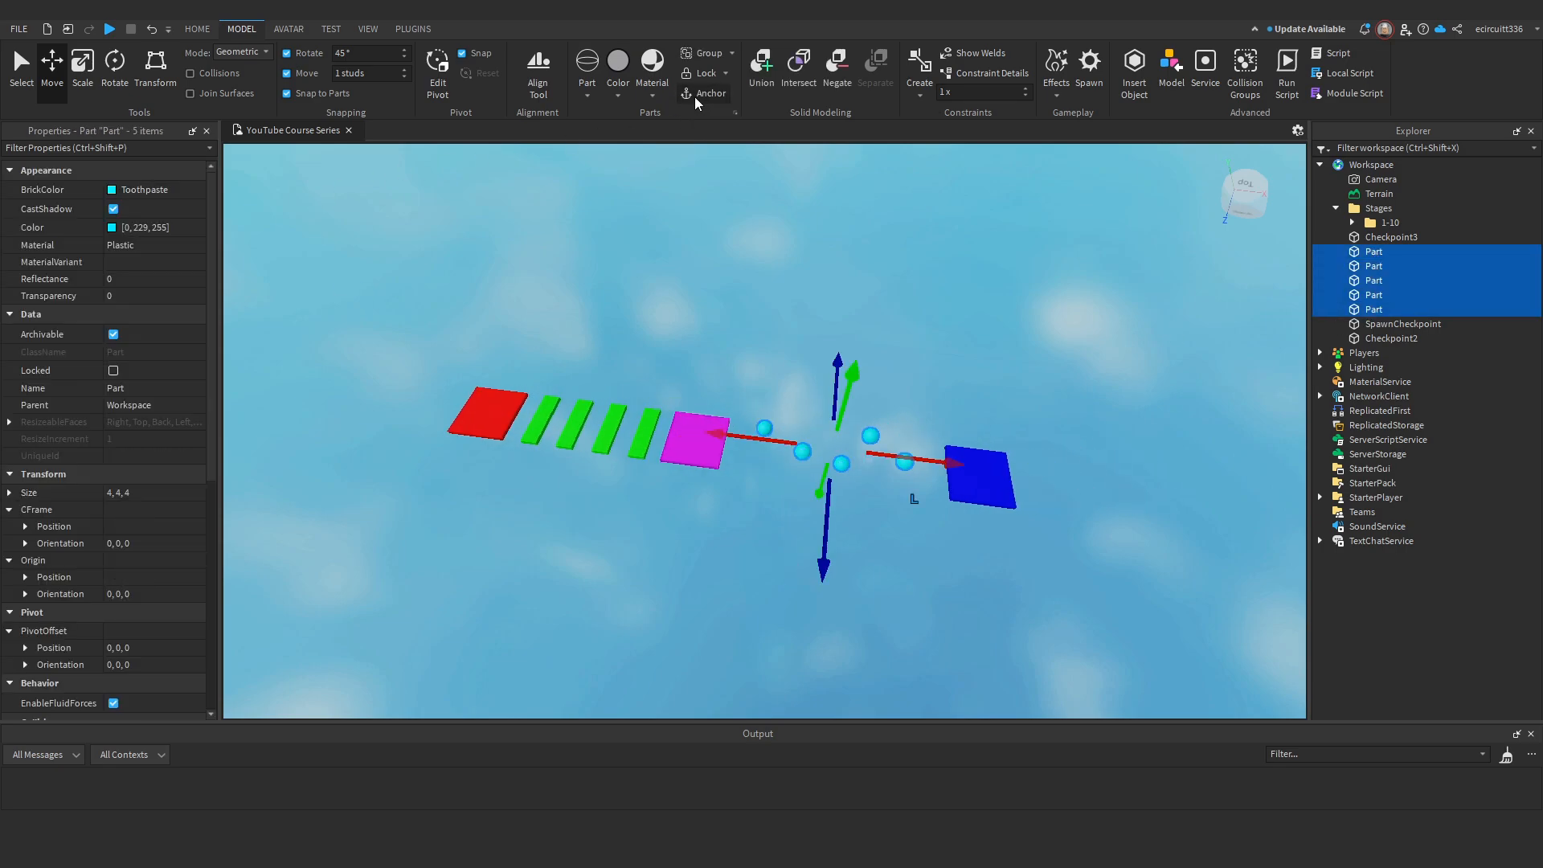
right_click(1356, 264)
click(1366, 416)
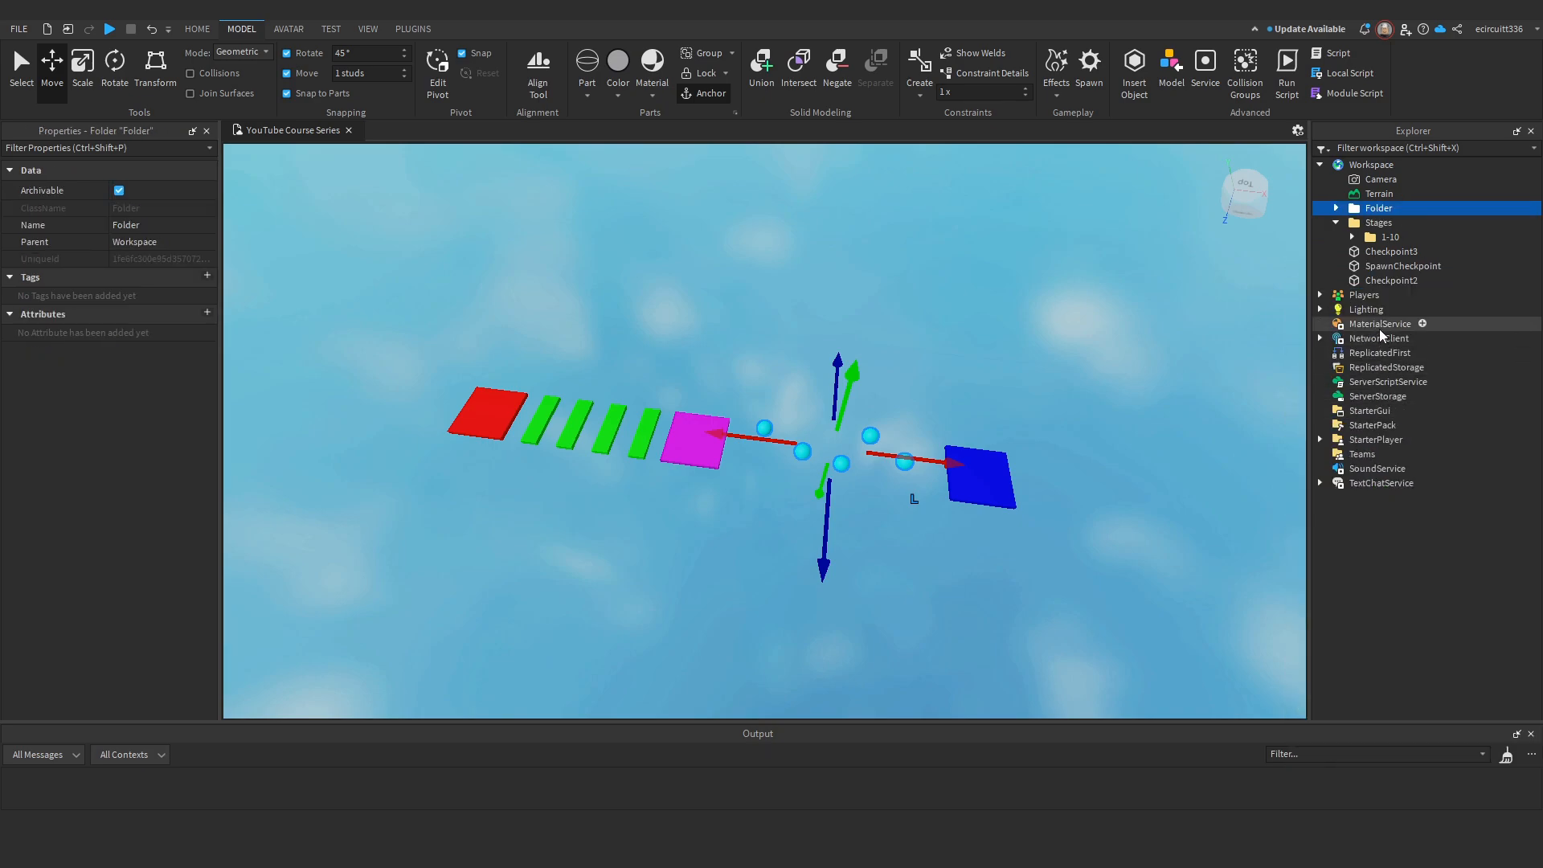
Rename the new spheres folder as 2 and move it into the 1-10 folder within Stages.
right_click(1379, 218)
click(1371, 321)
text(2)
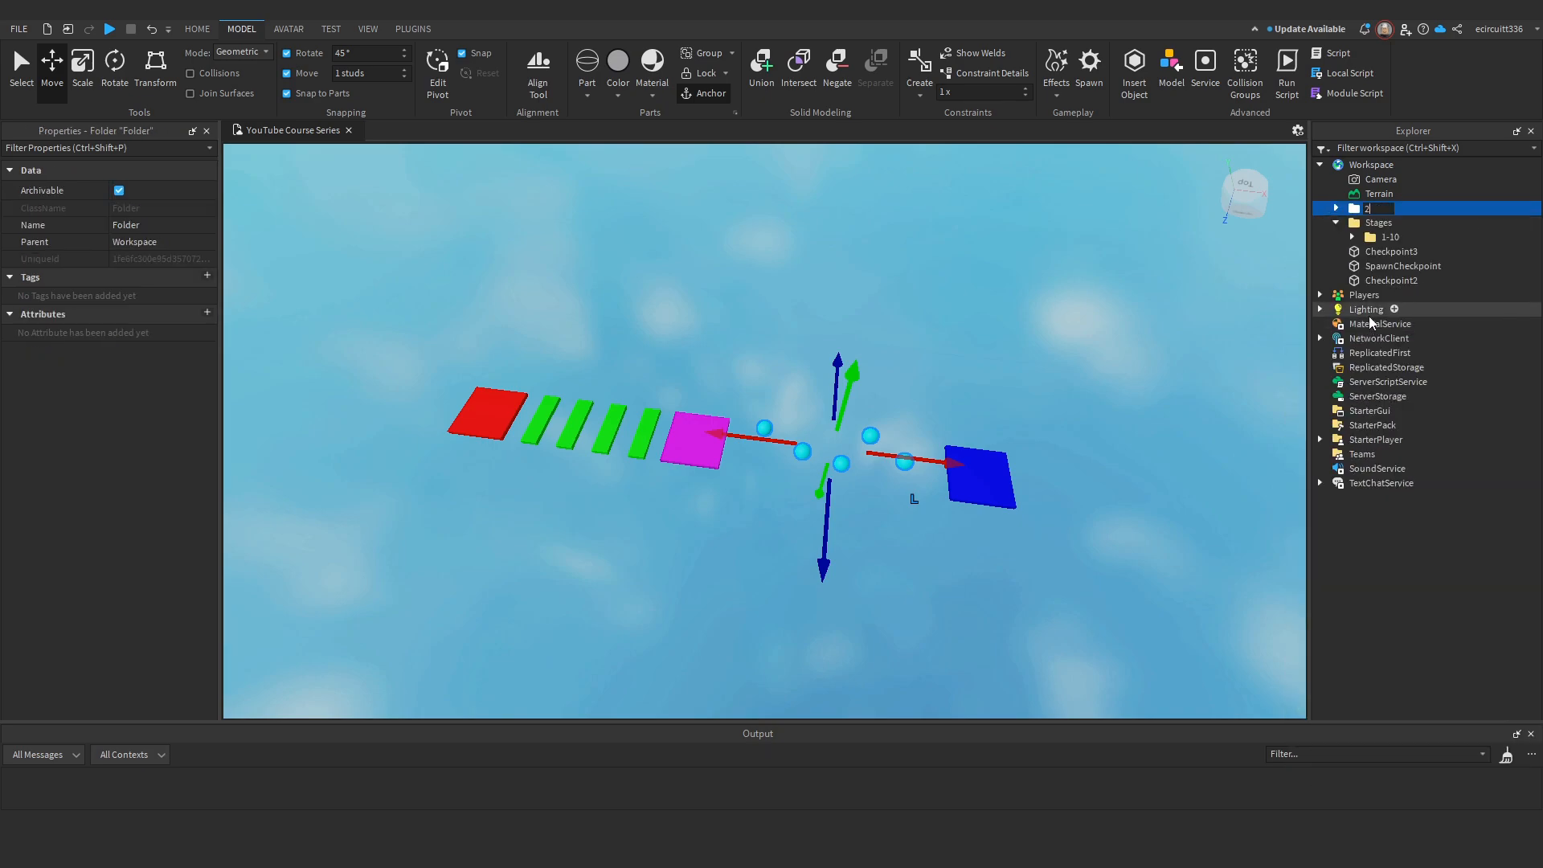
key(Return)
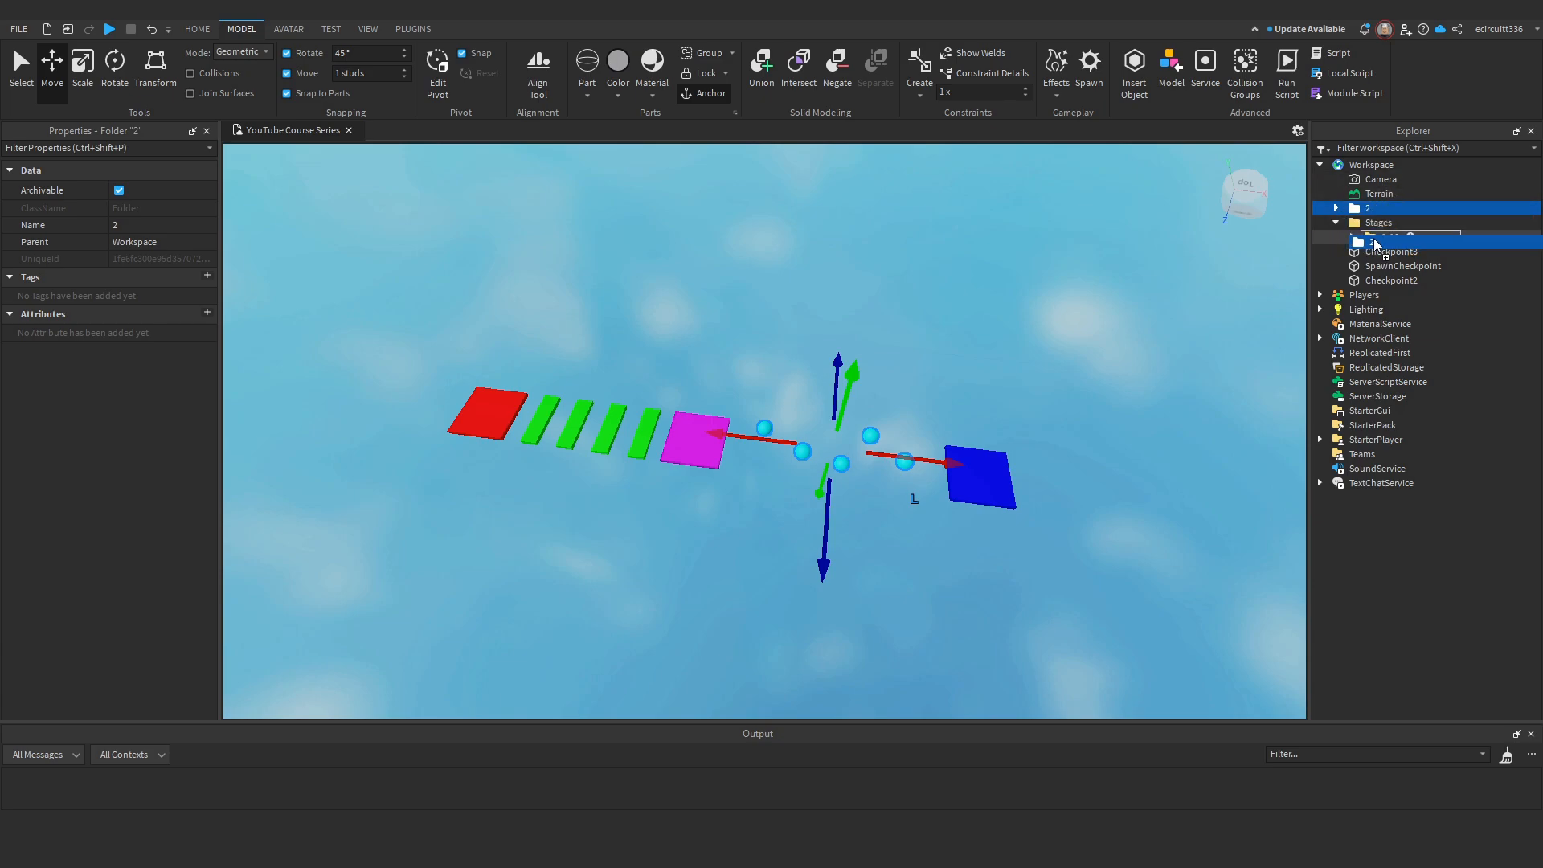
drag(1382, 233, 1385, 239)
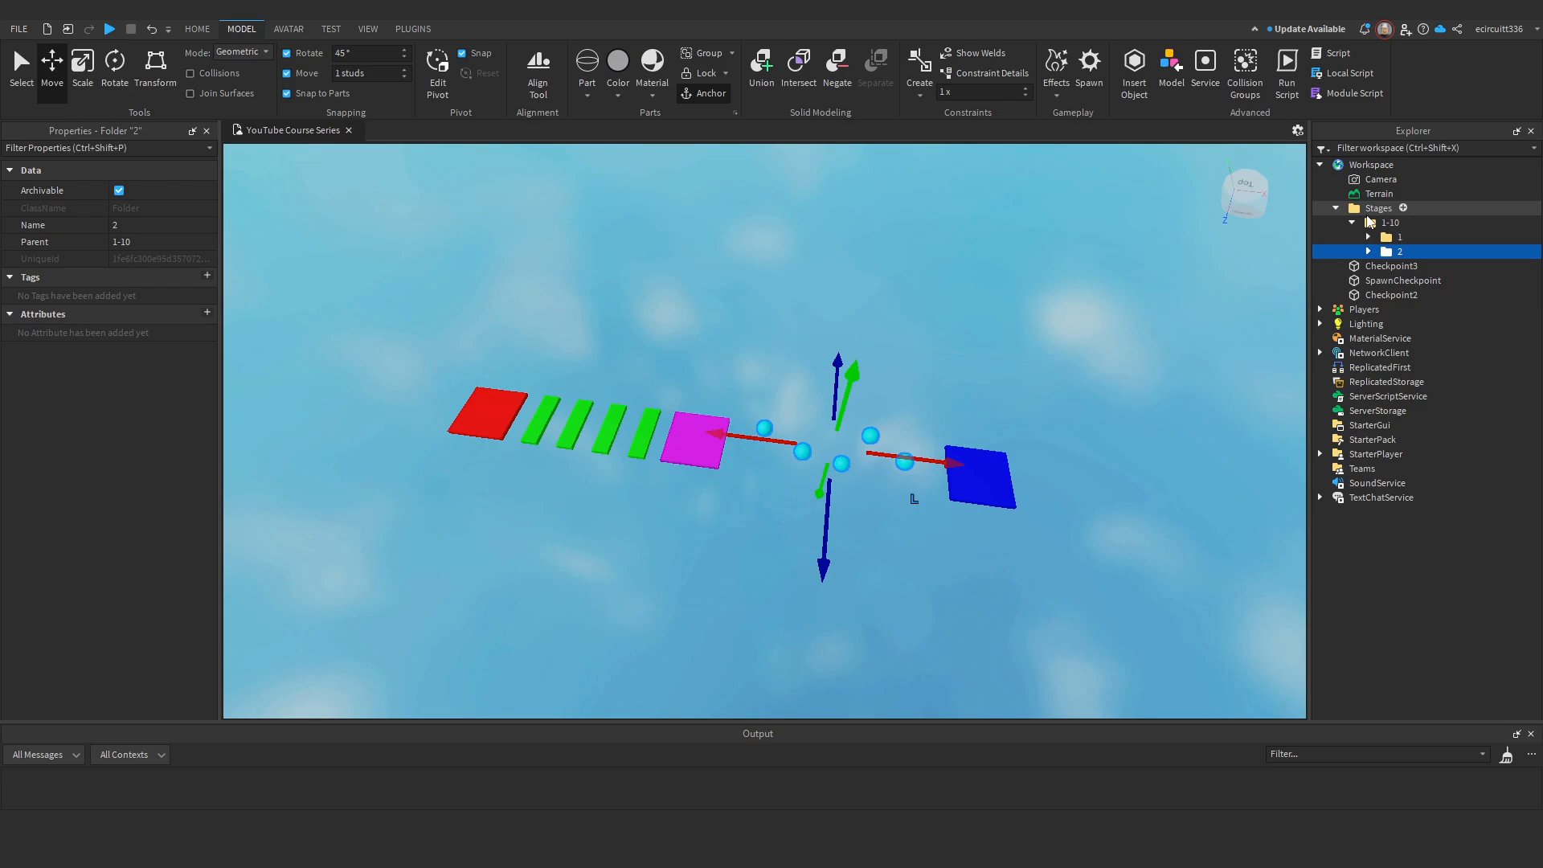
click(1038, 260)
Examine the whole obby course and the red starting platform from several angles.
right_drag(742, 205, 879, 391)
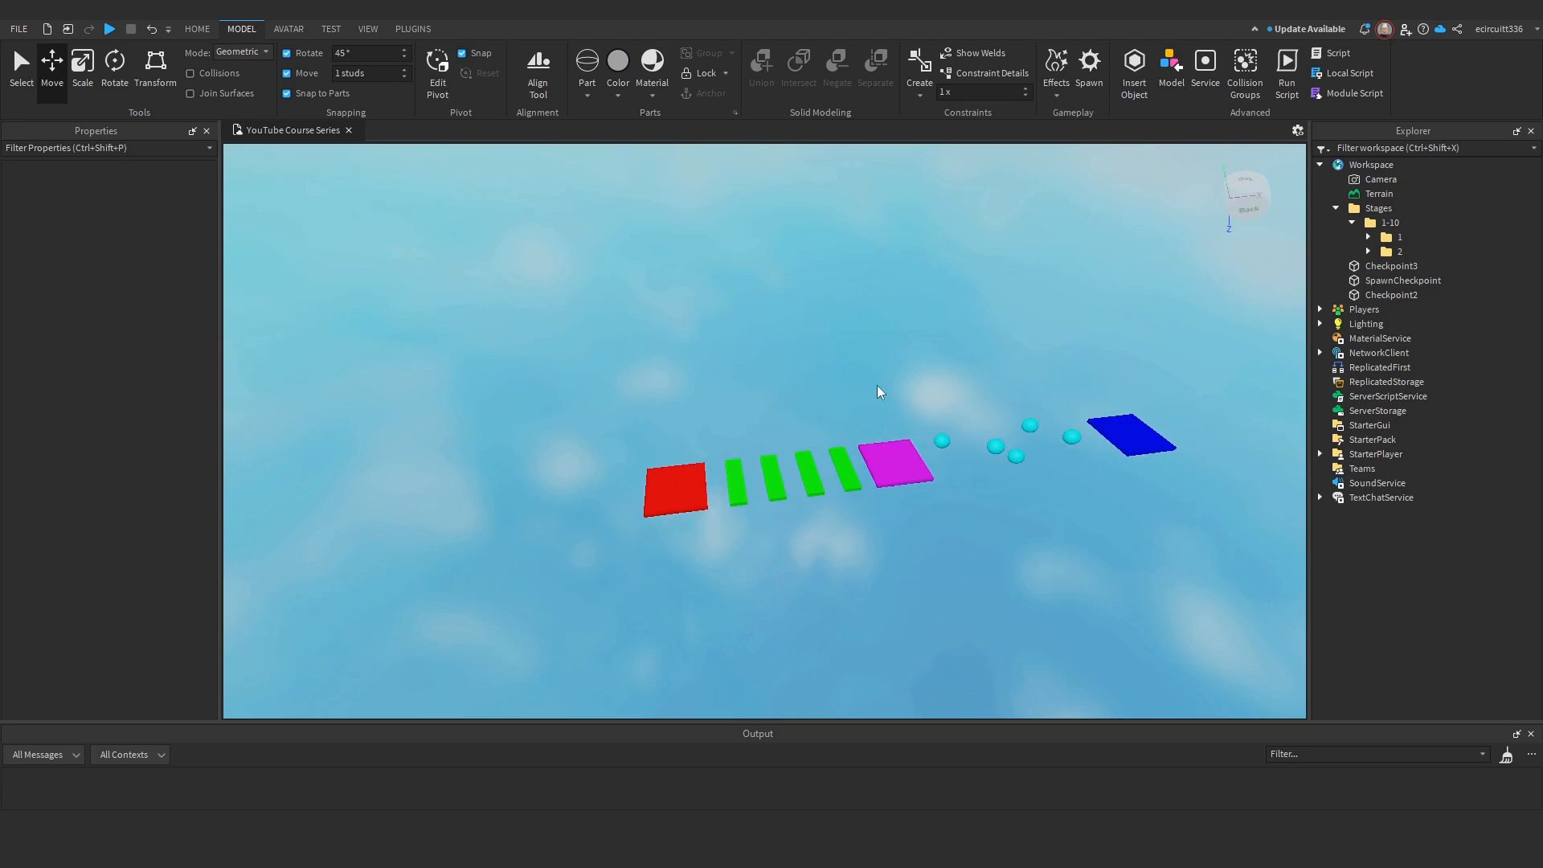
right_drag(795, 495, 715, 489)
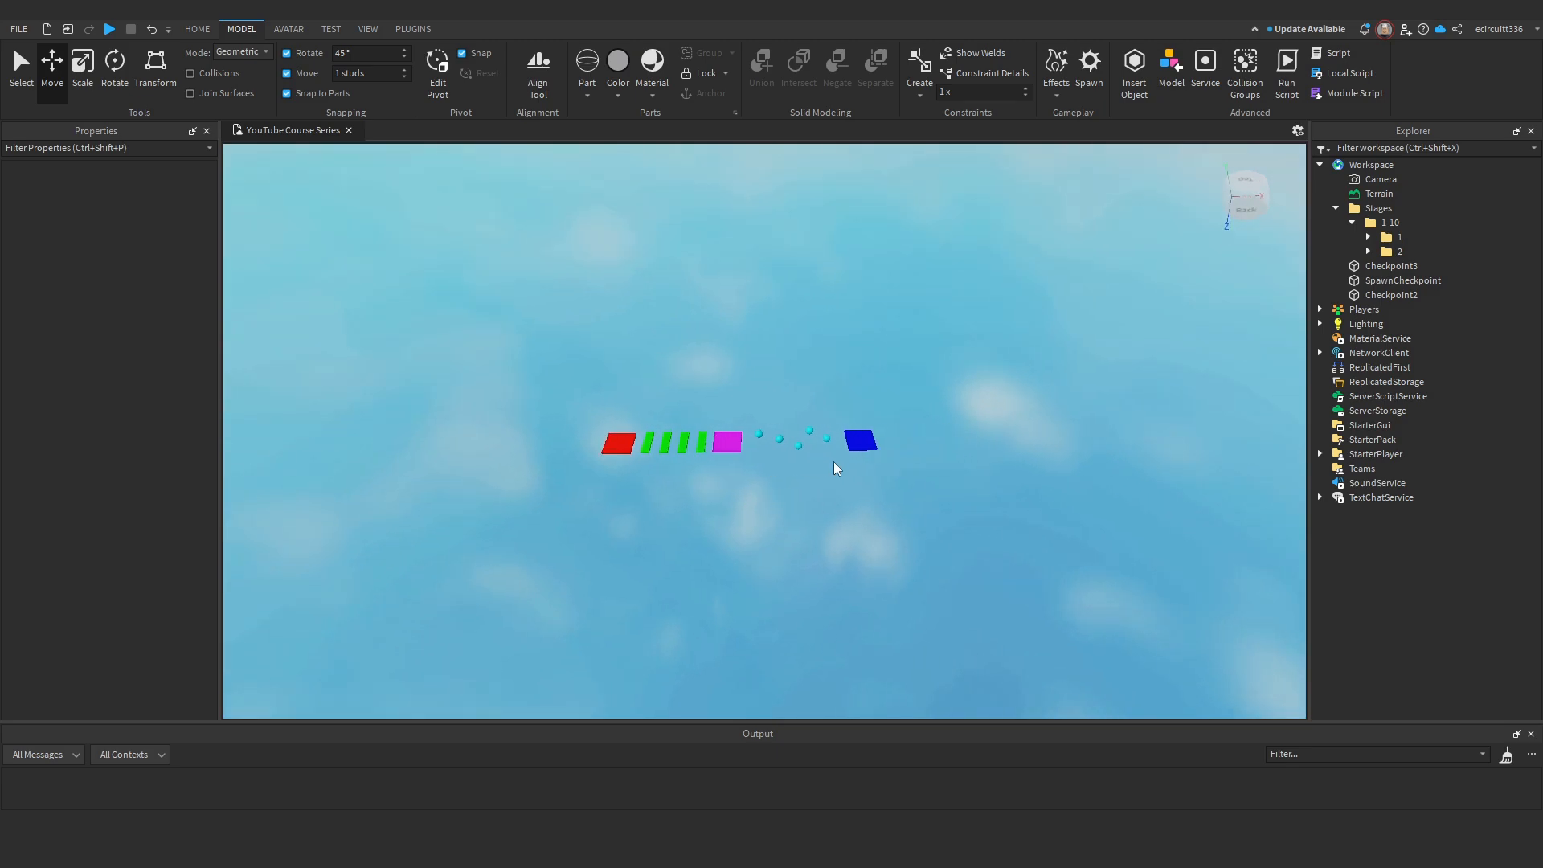
right_drag(835, 468, 740, 386)
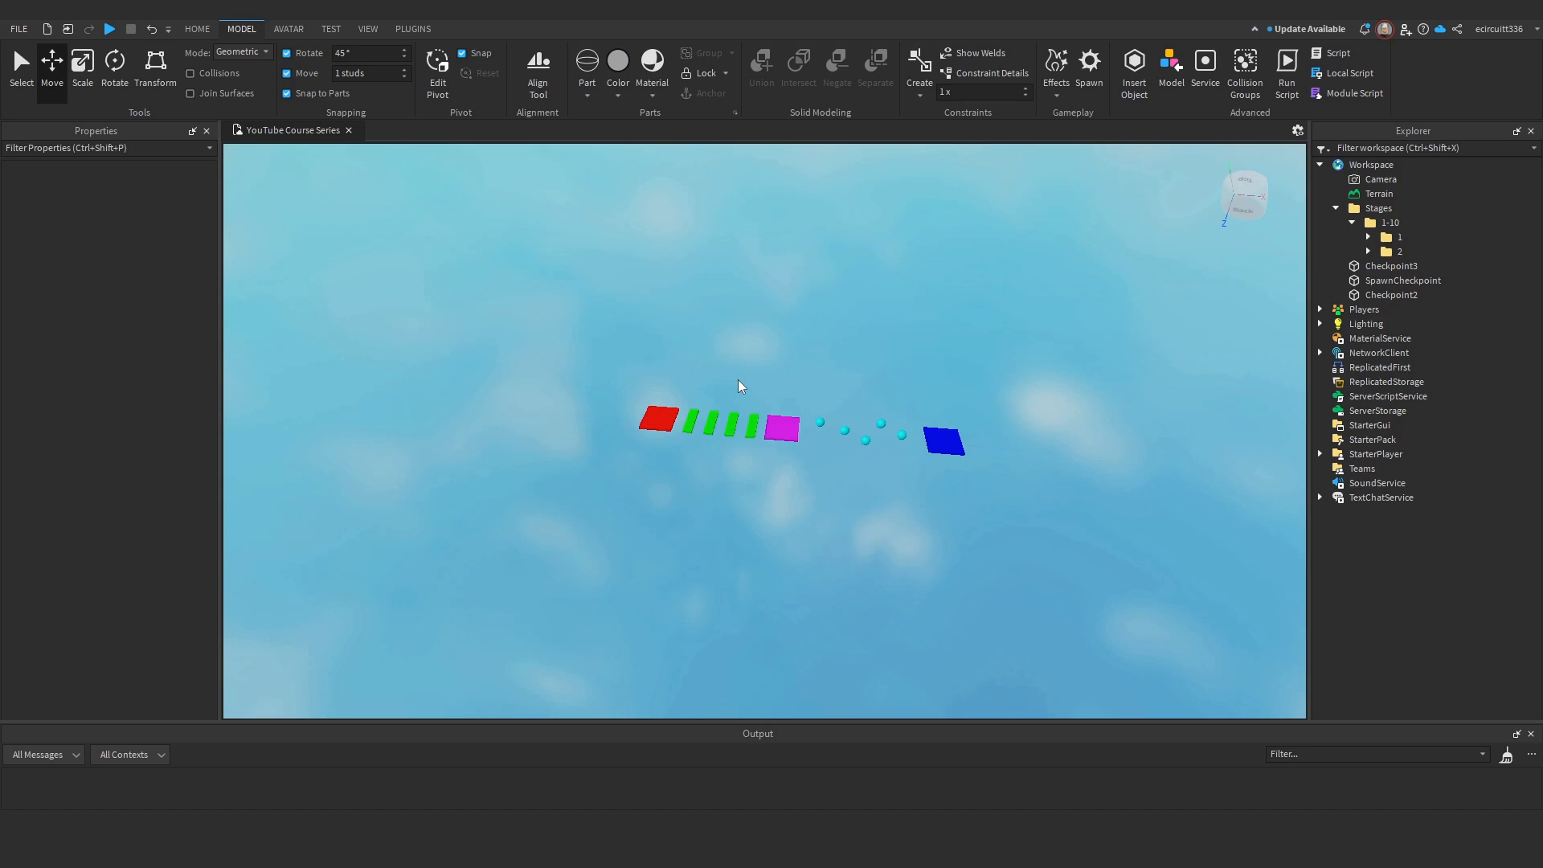
scroll(731, 354, up, 2)
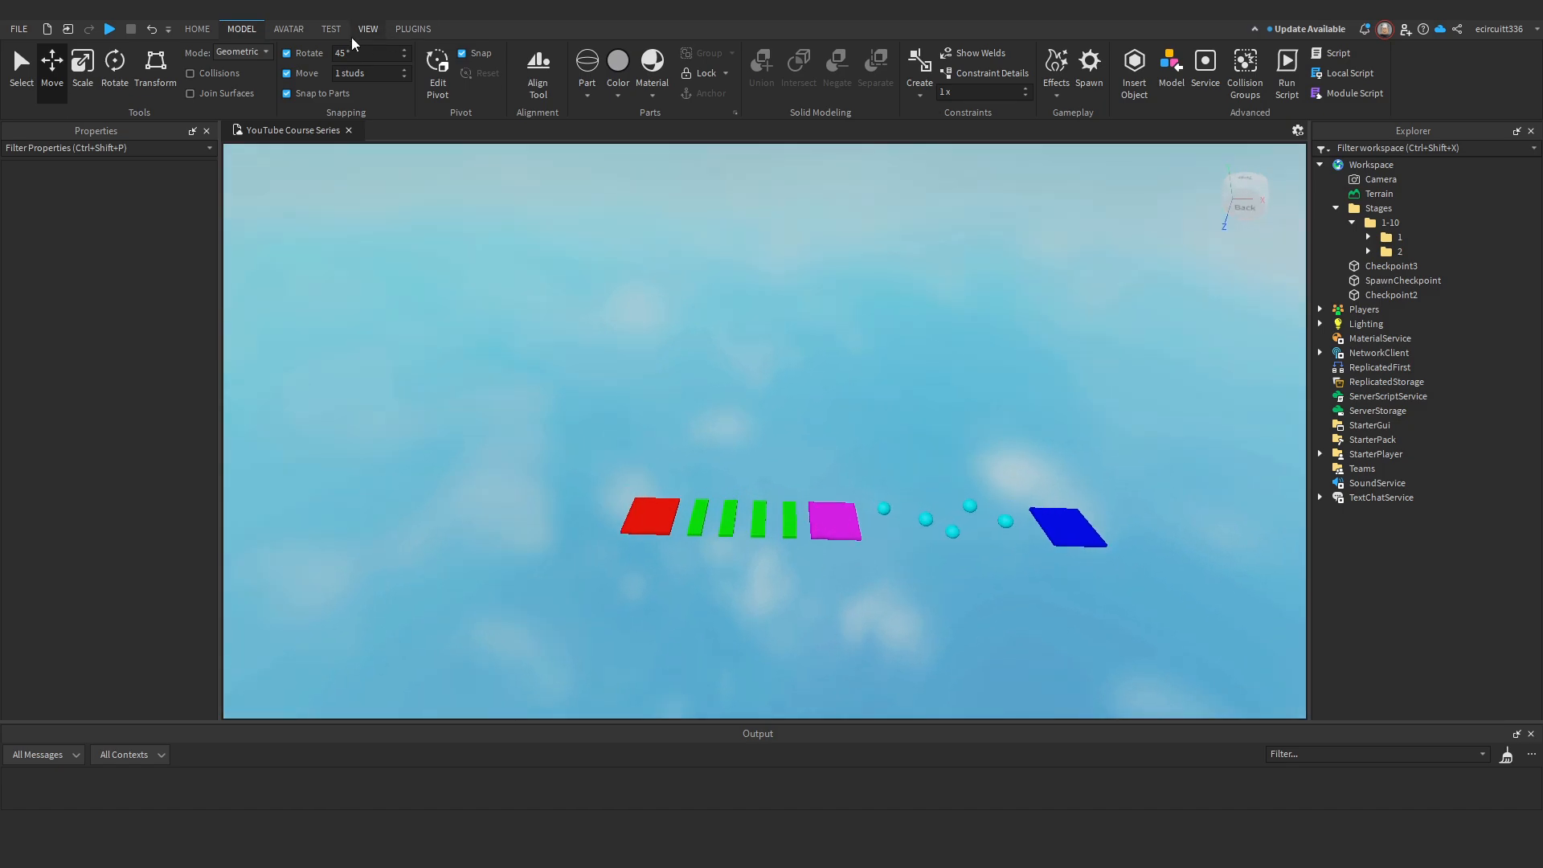
click(331, 29)
scroll(384, 225, up, 3)
scroll(510, 262, up, 5)
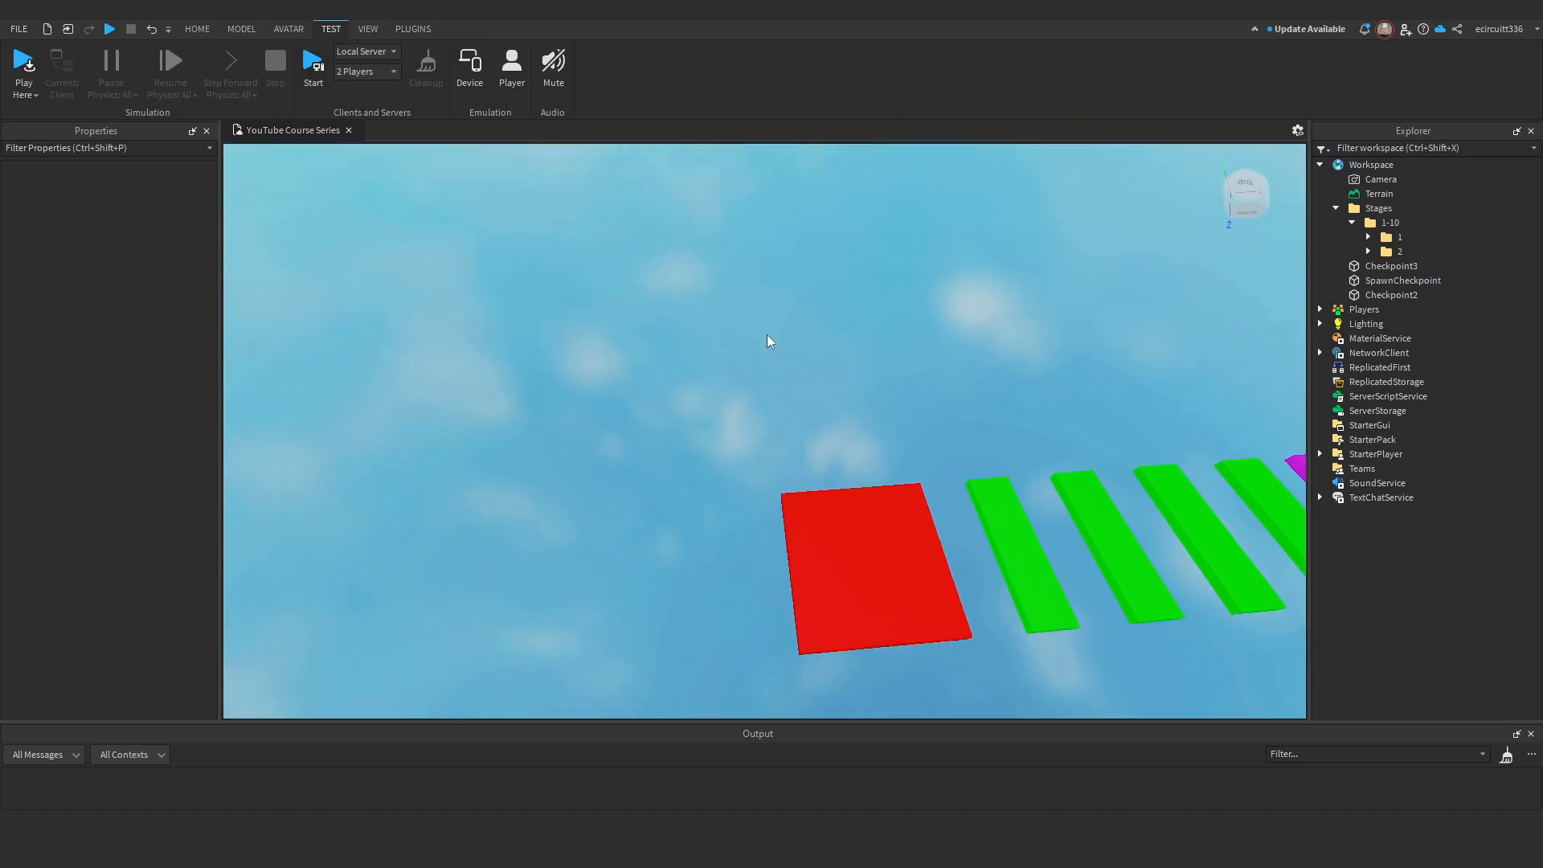
click(764, 334)
scroll(766, 333, up, 2)
scroll(767, 334, down, 5)
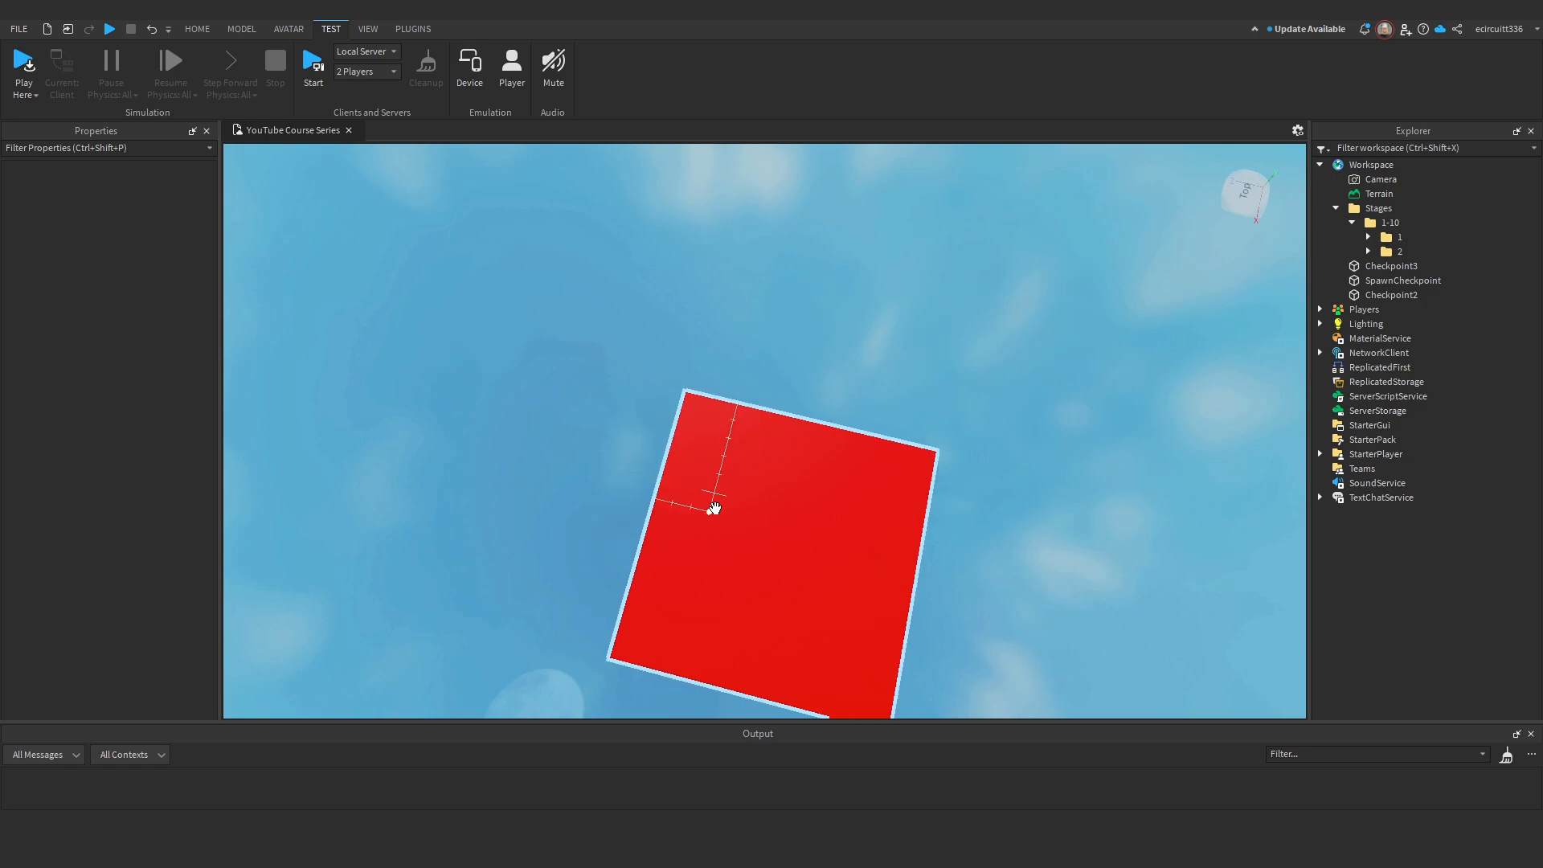
scroll(759, 503, down, 3)
right_drag(751, 437, 563, 361)
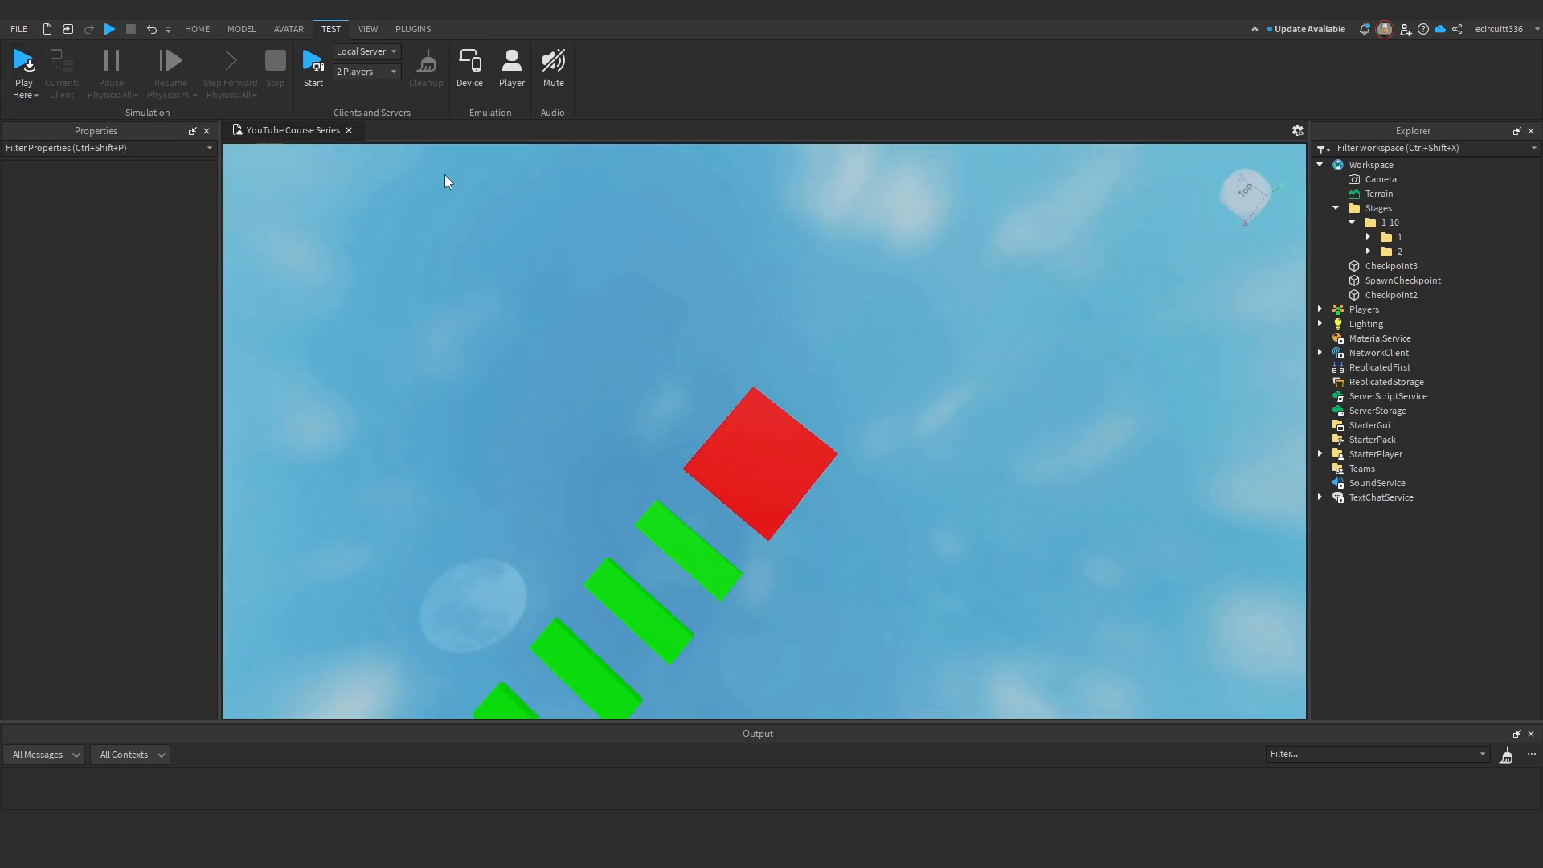
right_drag(448, 180, 725, 227)
scroll(725, 227, down, 3)
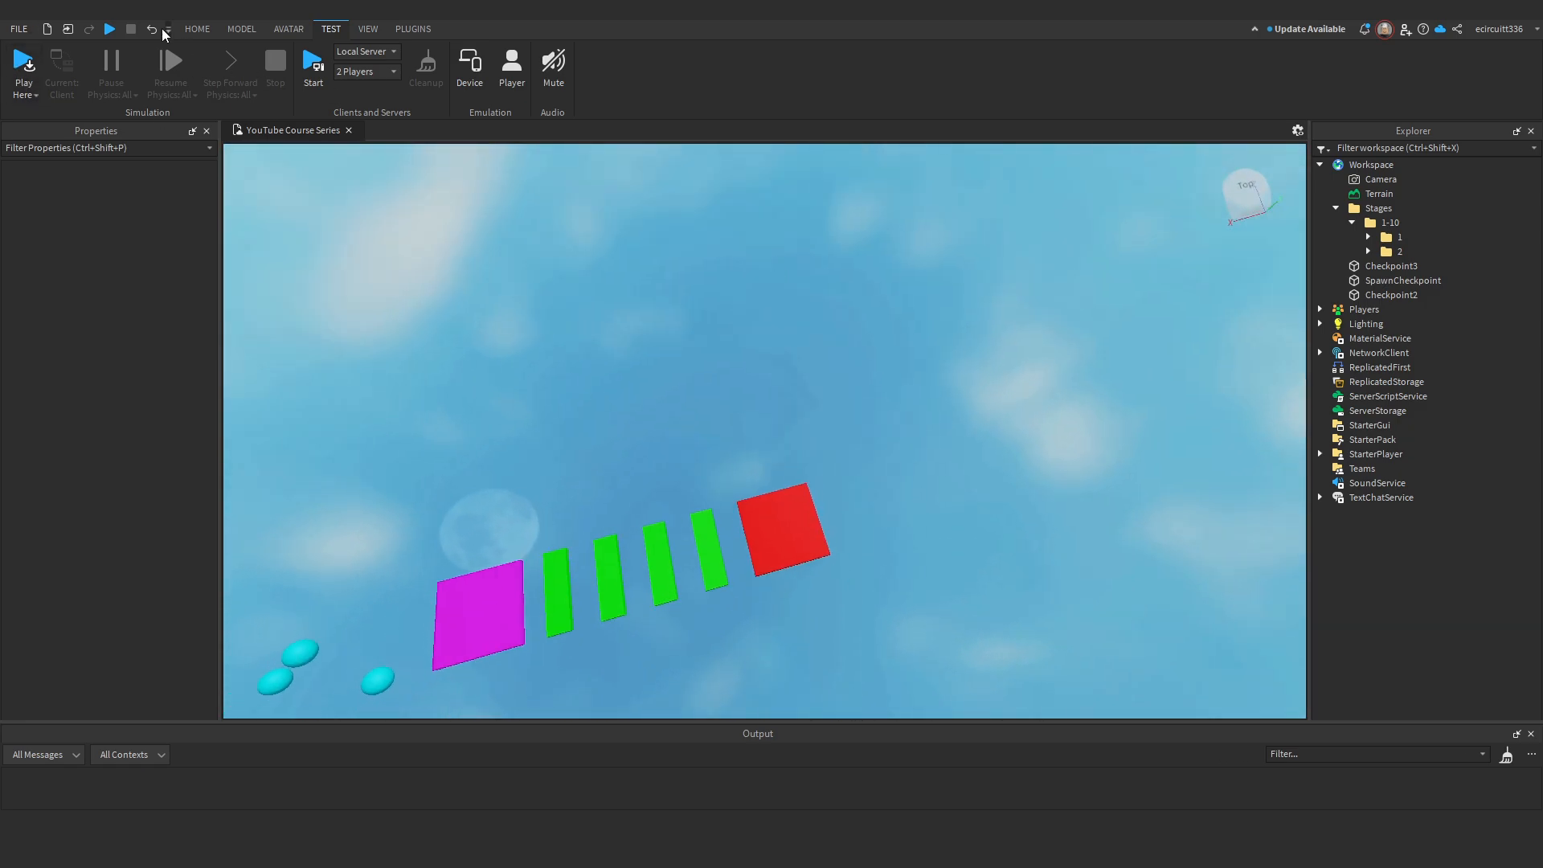
Insert a SpawnLocation and center it on top of the red SpawnCheckpoint platform.
click(197, 28)
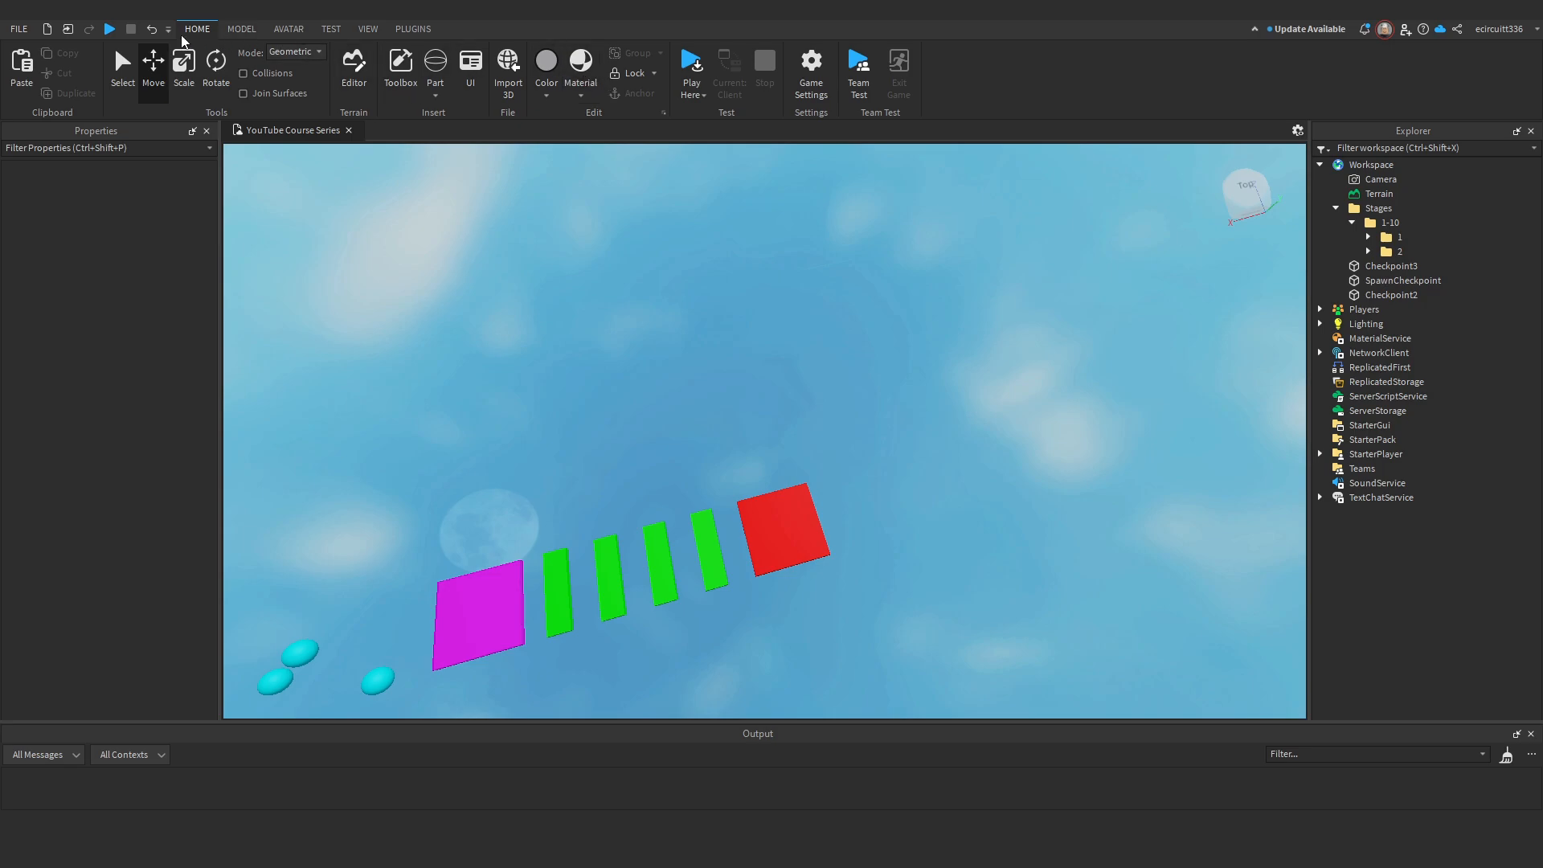
click(239, 29)
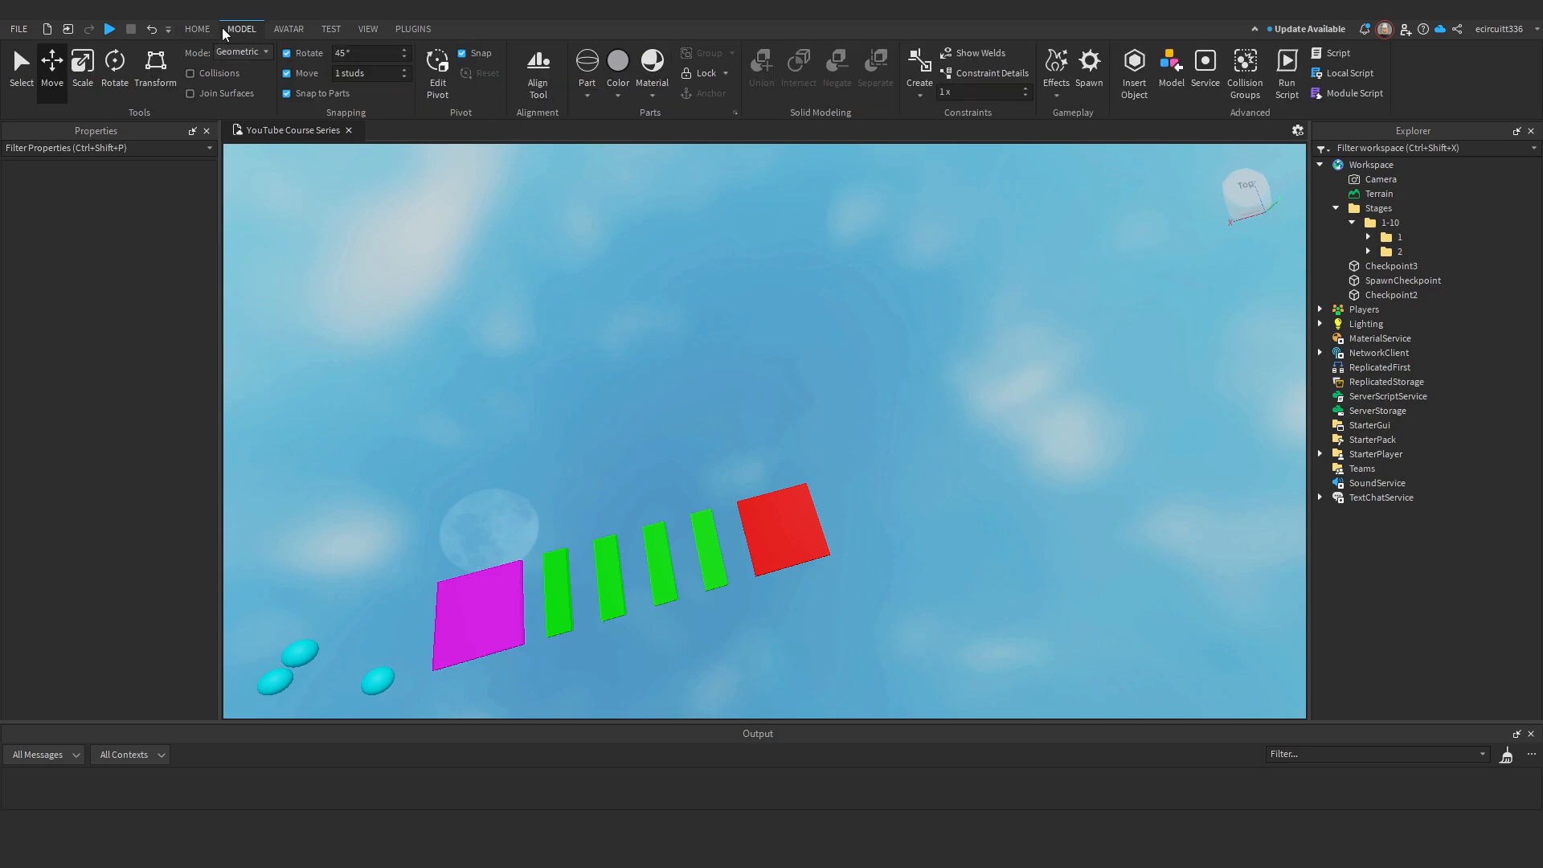
click(1089, 68)
drag(779, 433, 782, 439)
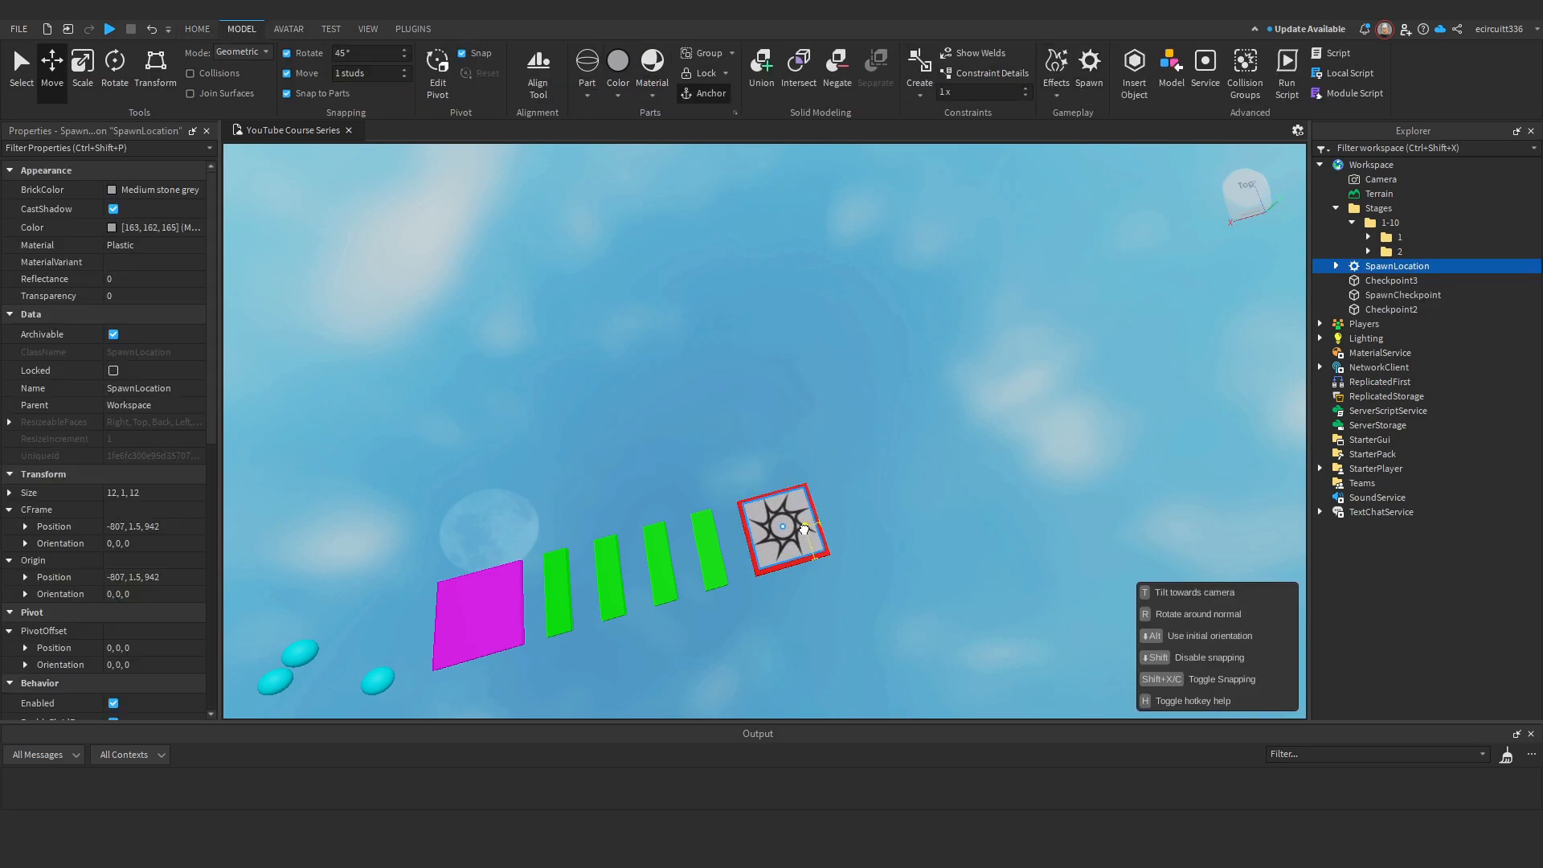
drag(805, 529, 802, 536)
click(923, 528)
right_drag(922, 528, 922, 528)
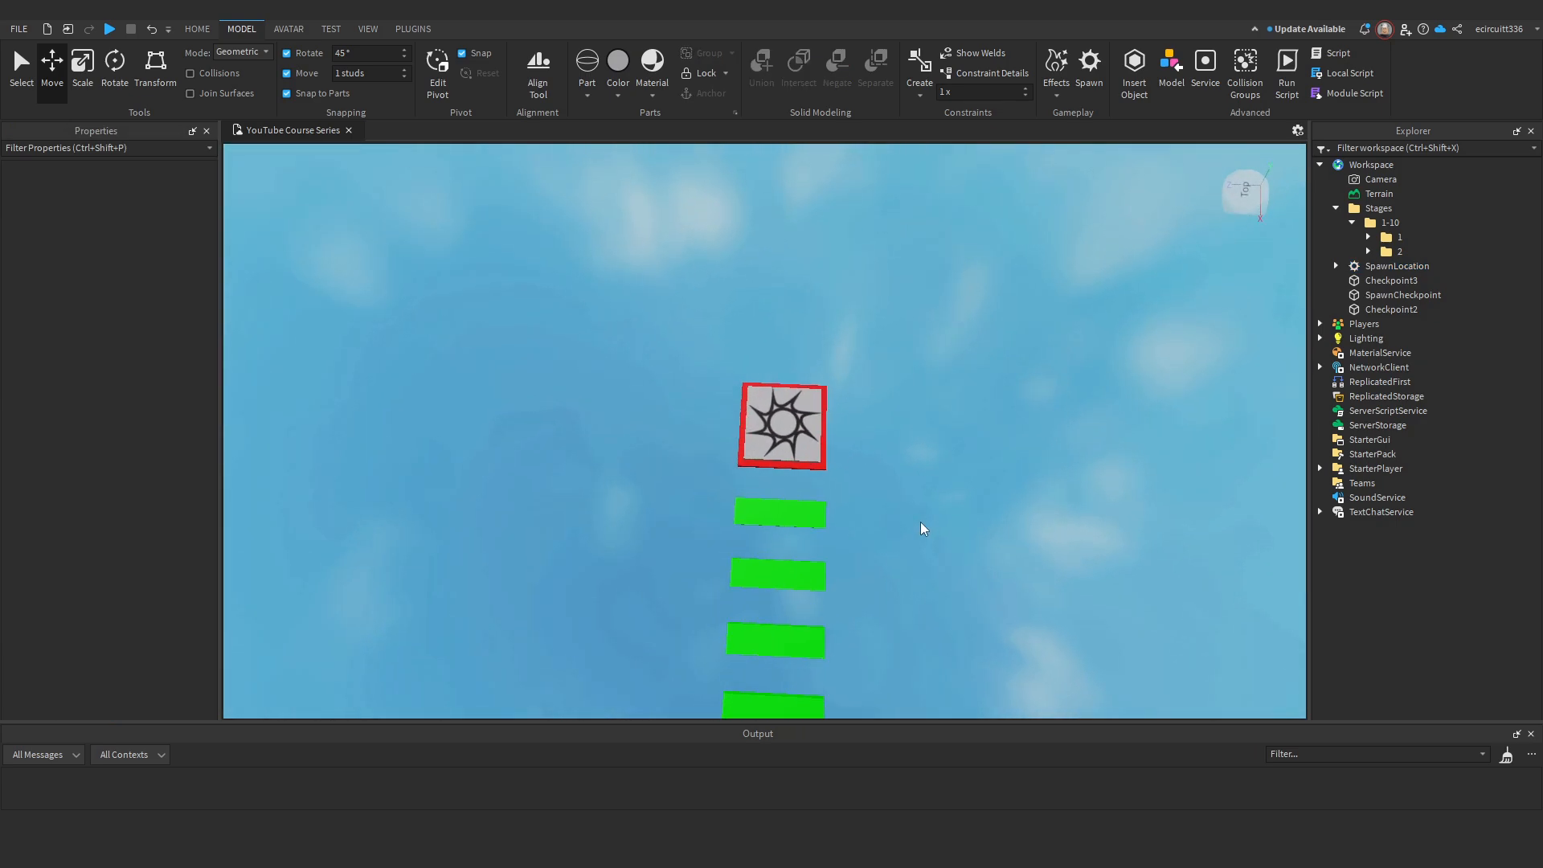
Start a play test and jump the character from the spawn platform across the green platforms.
scroll(881, 448, up, 2)
right_drag(881, 448, 927, 451)
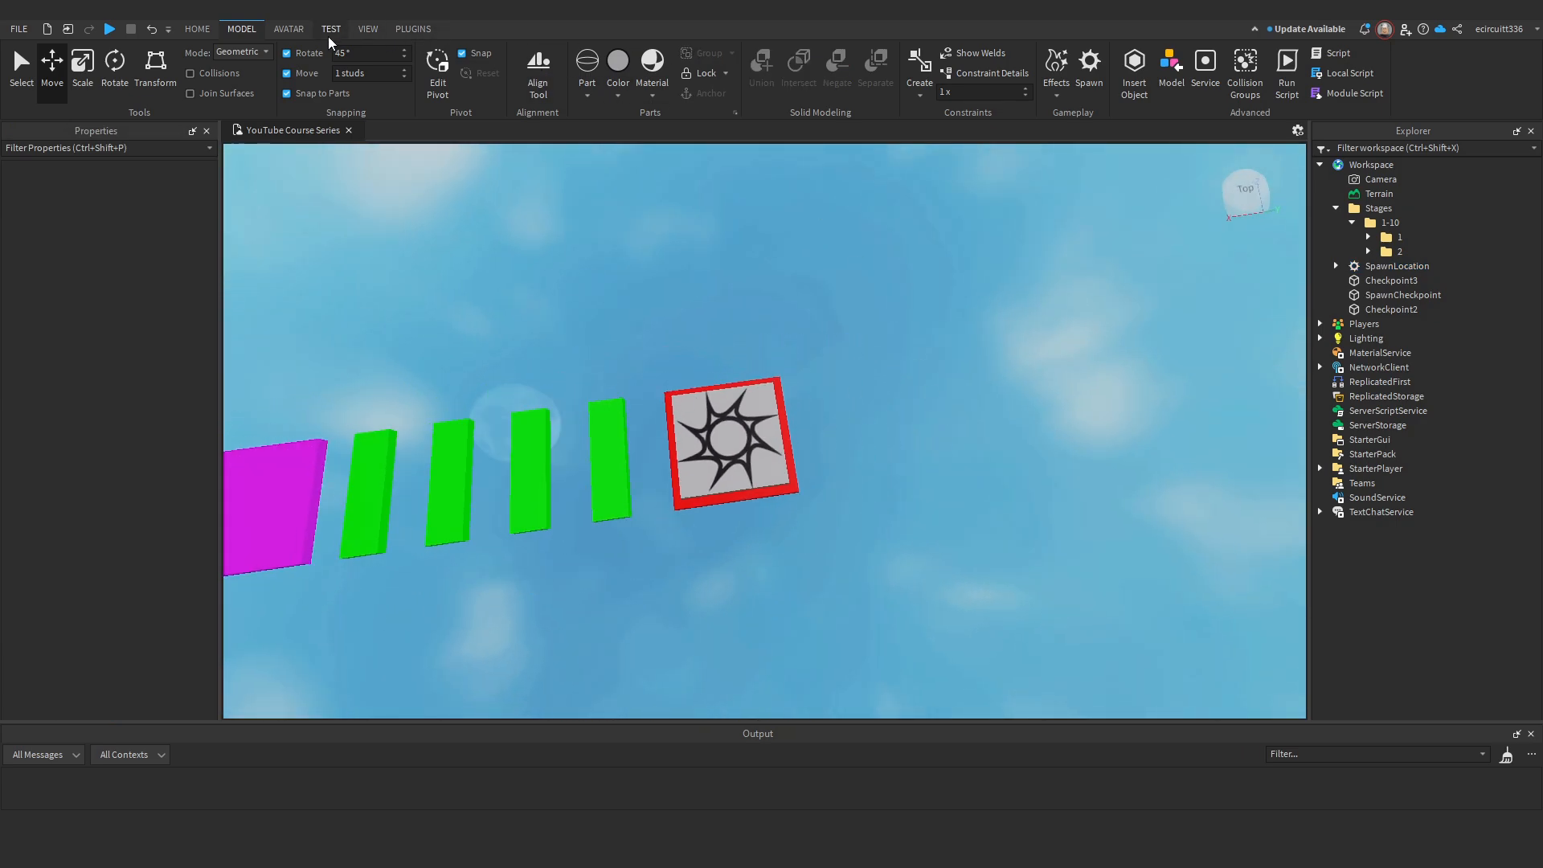
click(331, 29)
click(23, 63)
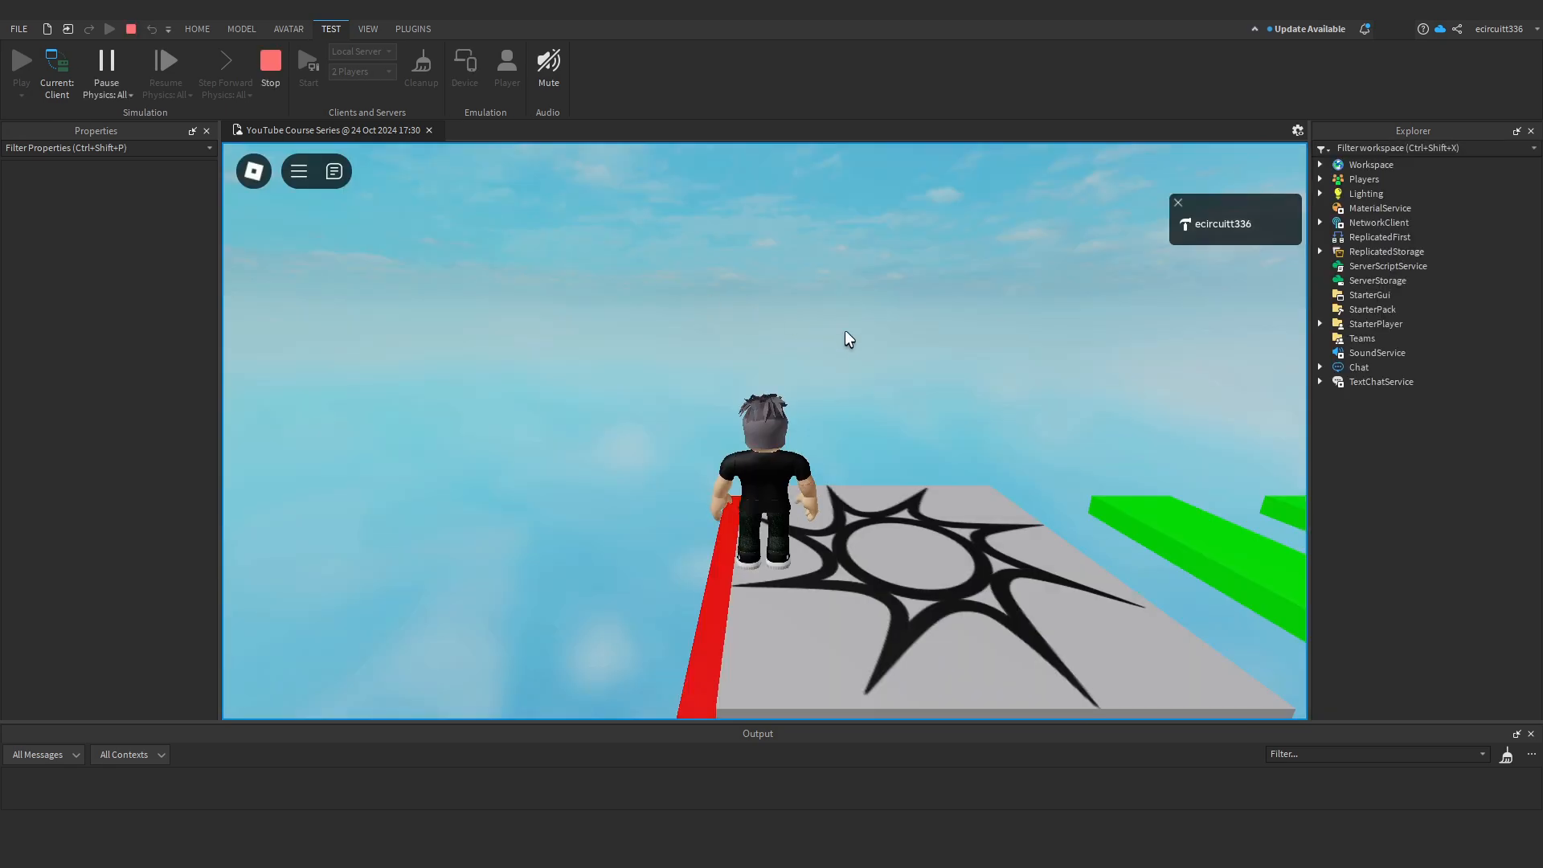
right_drag(844, 337, 876, 350)
key(w)
key(space)
key(w)
key(space)
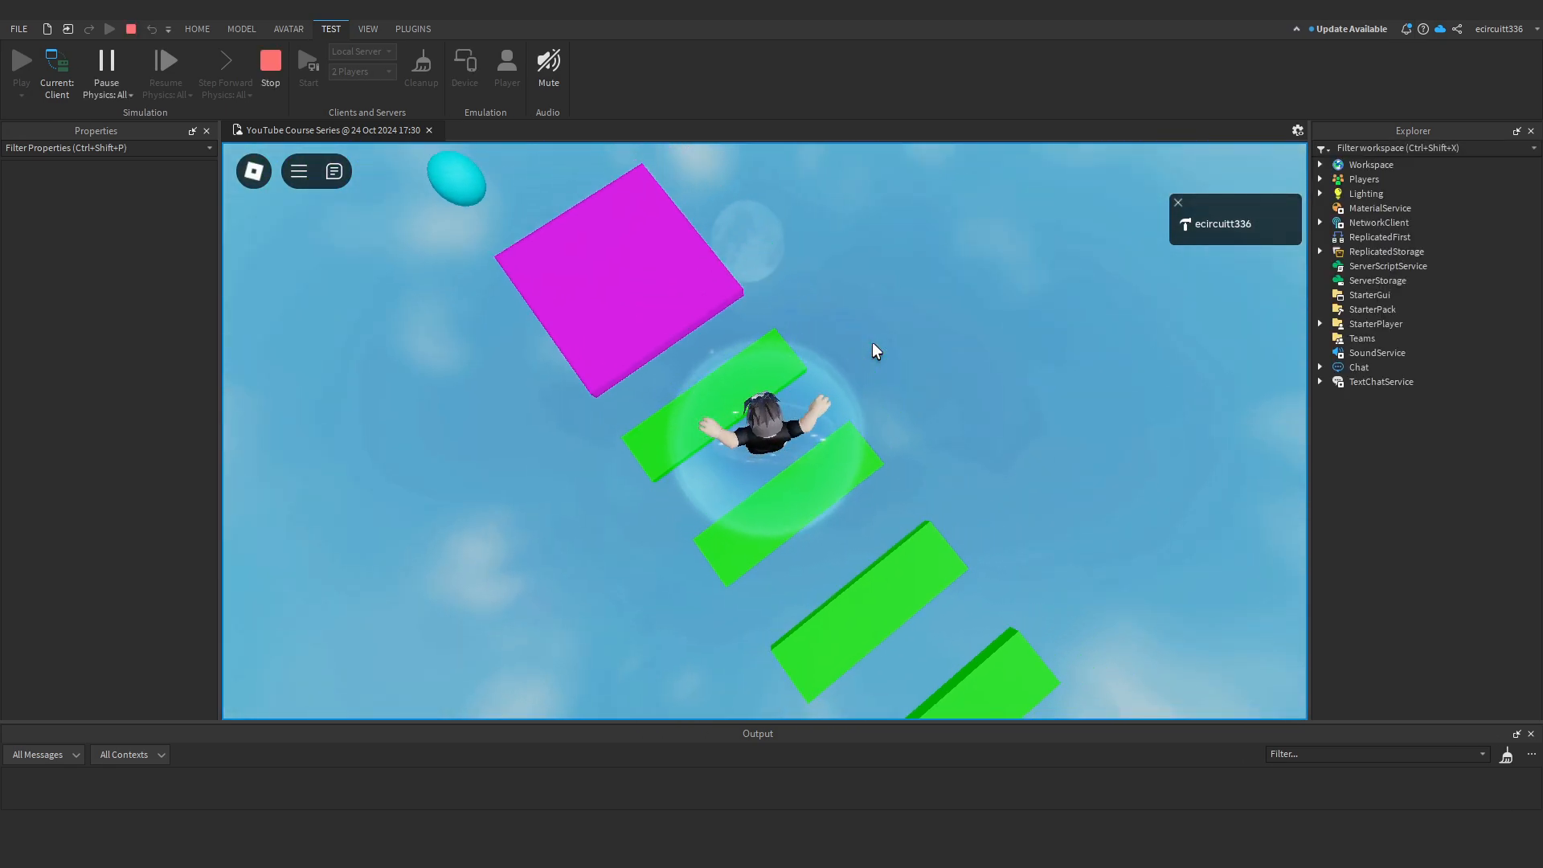
Play through the magenta checkpoint and cyan spheres to the blue checkpoint, and stop the play test.
key(w)
key(space)
key(space)
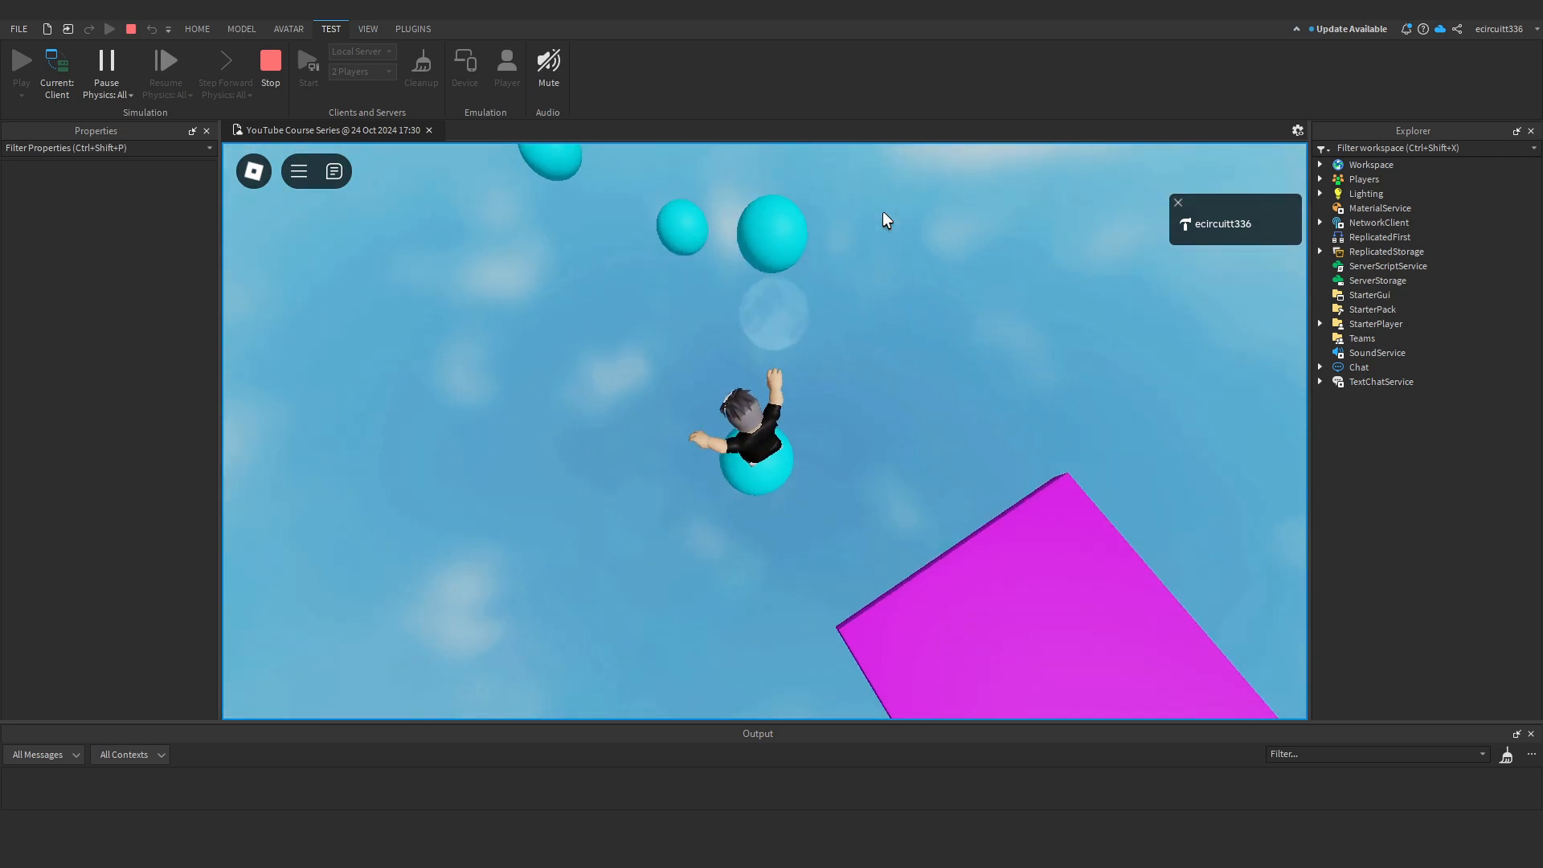
key(w)
key(space)
key(space)
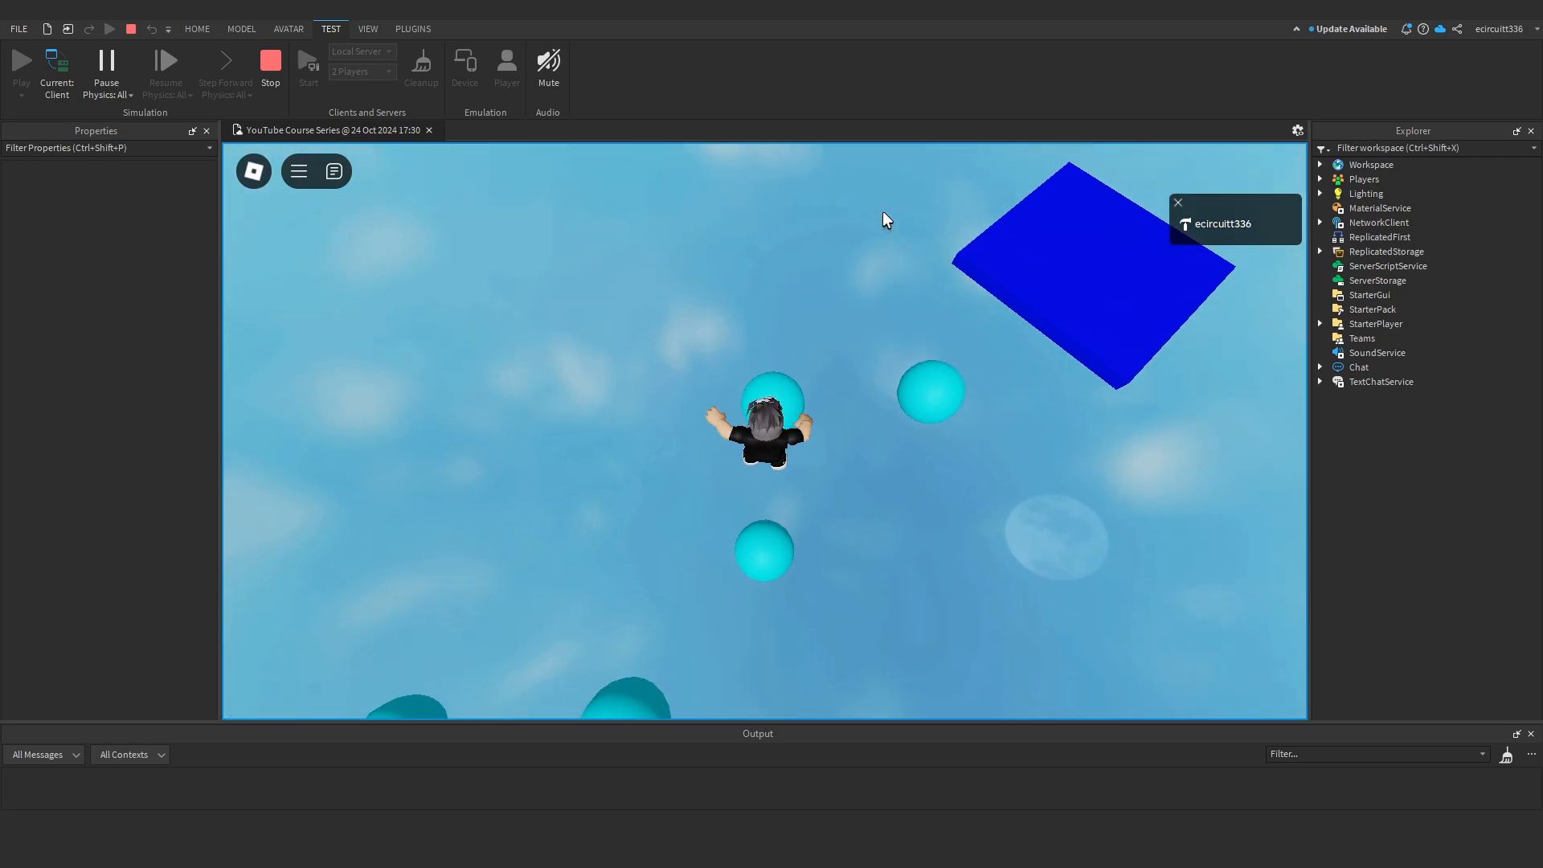
key(w)
key(space)
key(space)
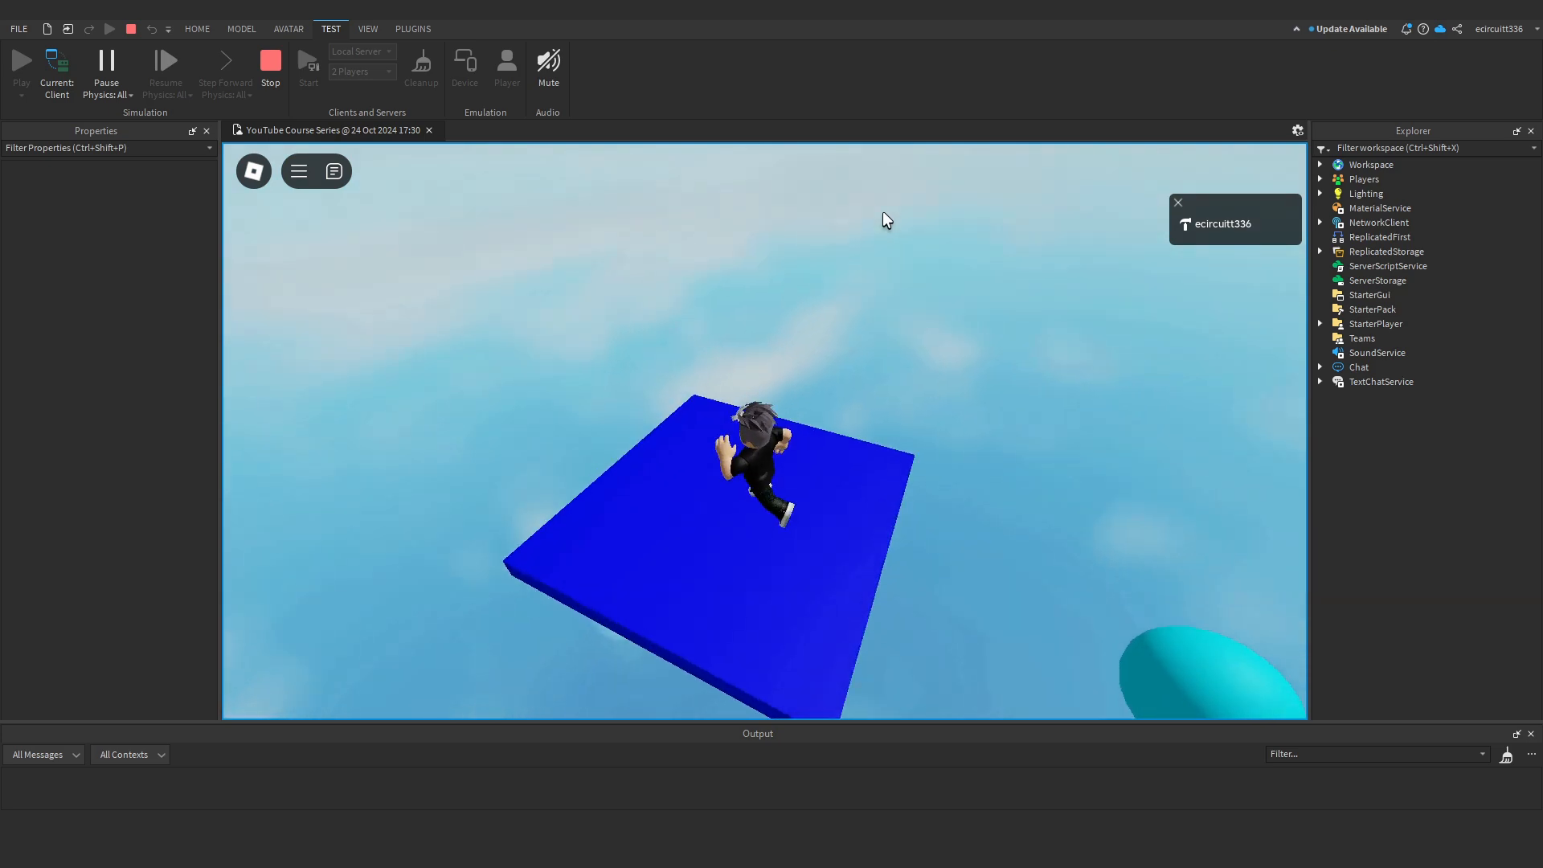
click(271, 67)
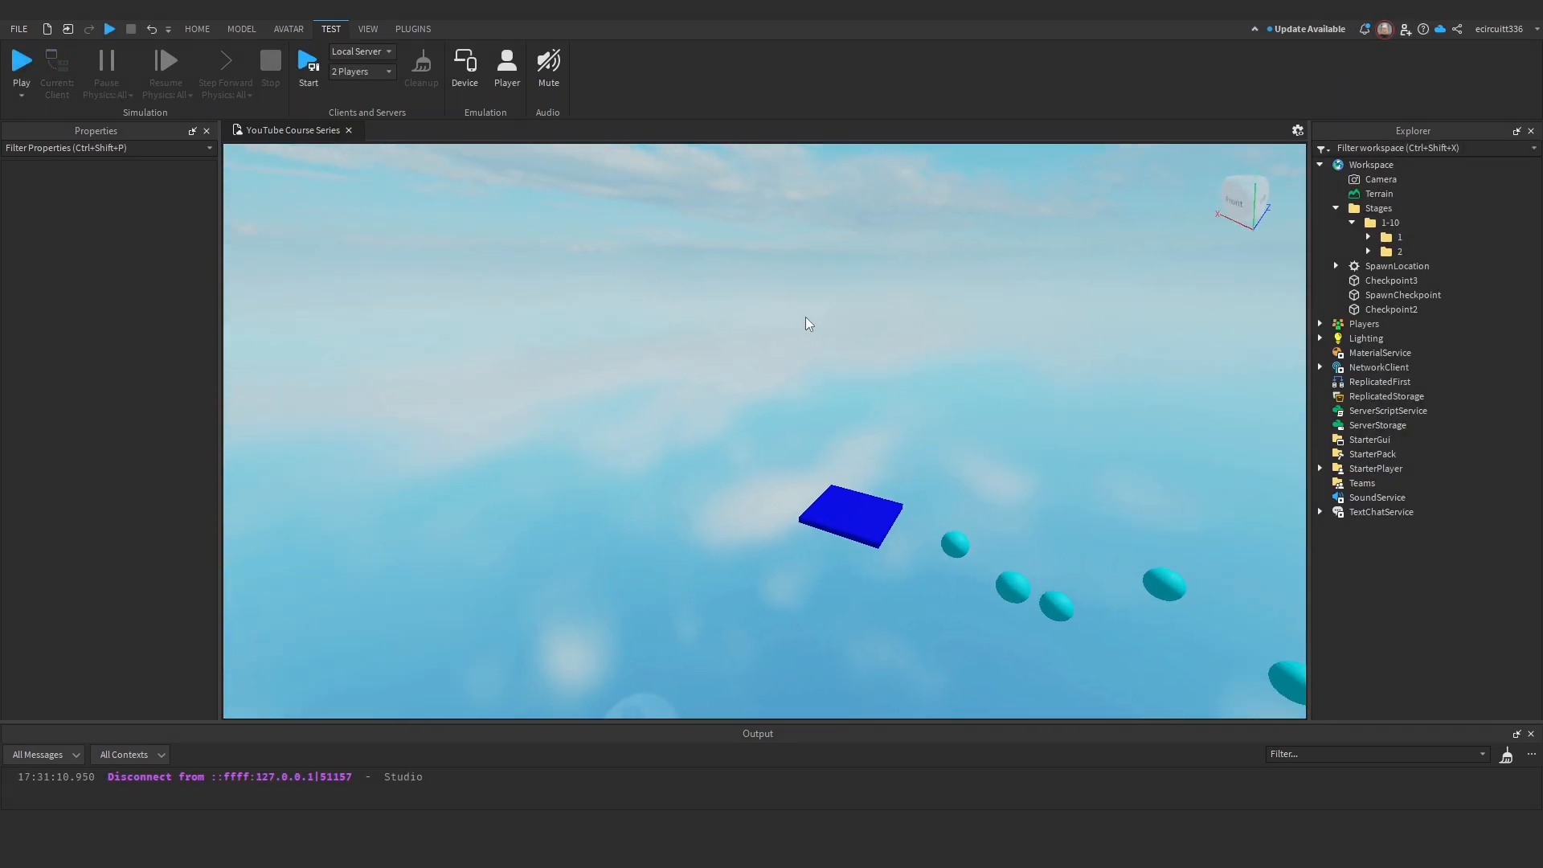
Insert a wedge part and move it on top of the blue checkpoint at position -684.5, 2, 942.
key(w)
right_drag(836, 320, 836, 320)
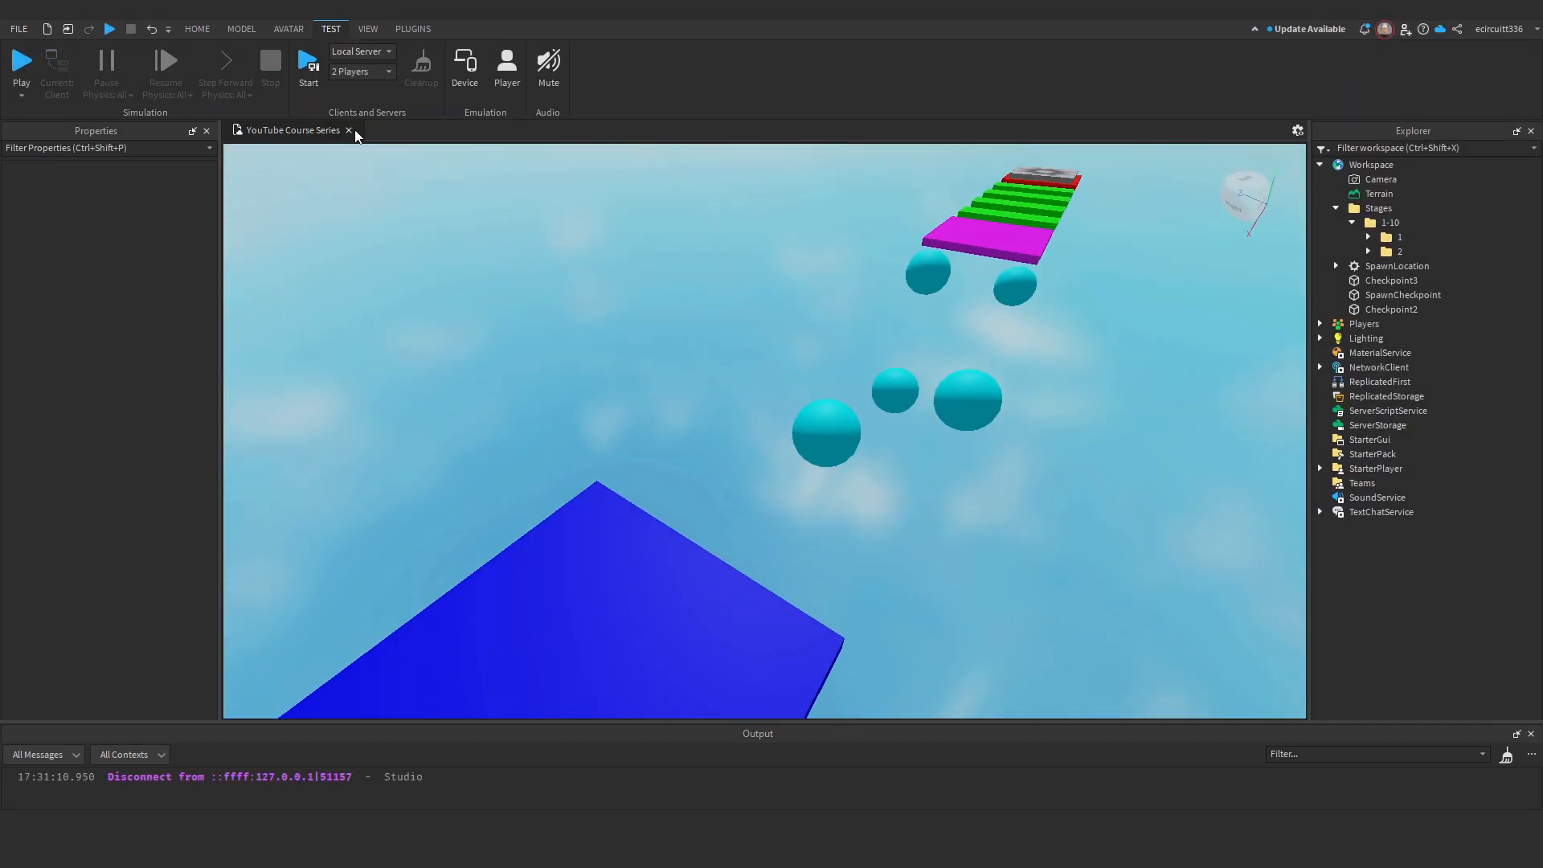
click(197, 29)
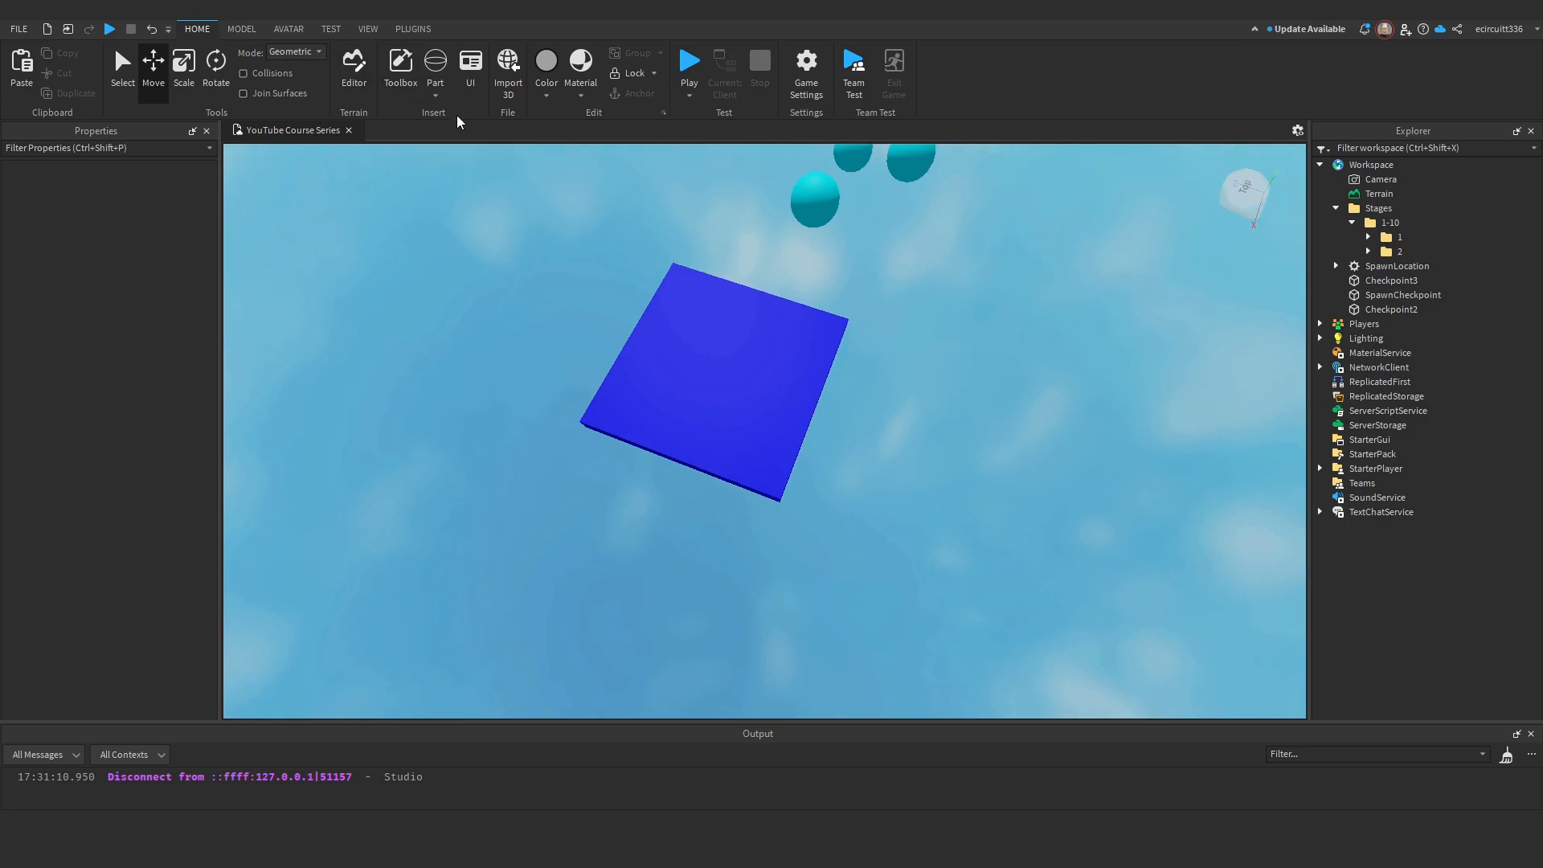
click(448, 149)
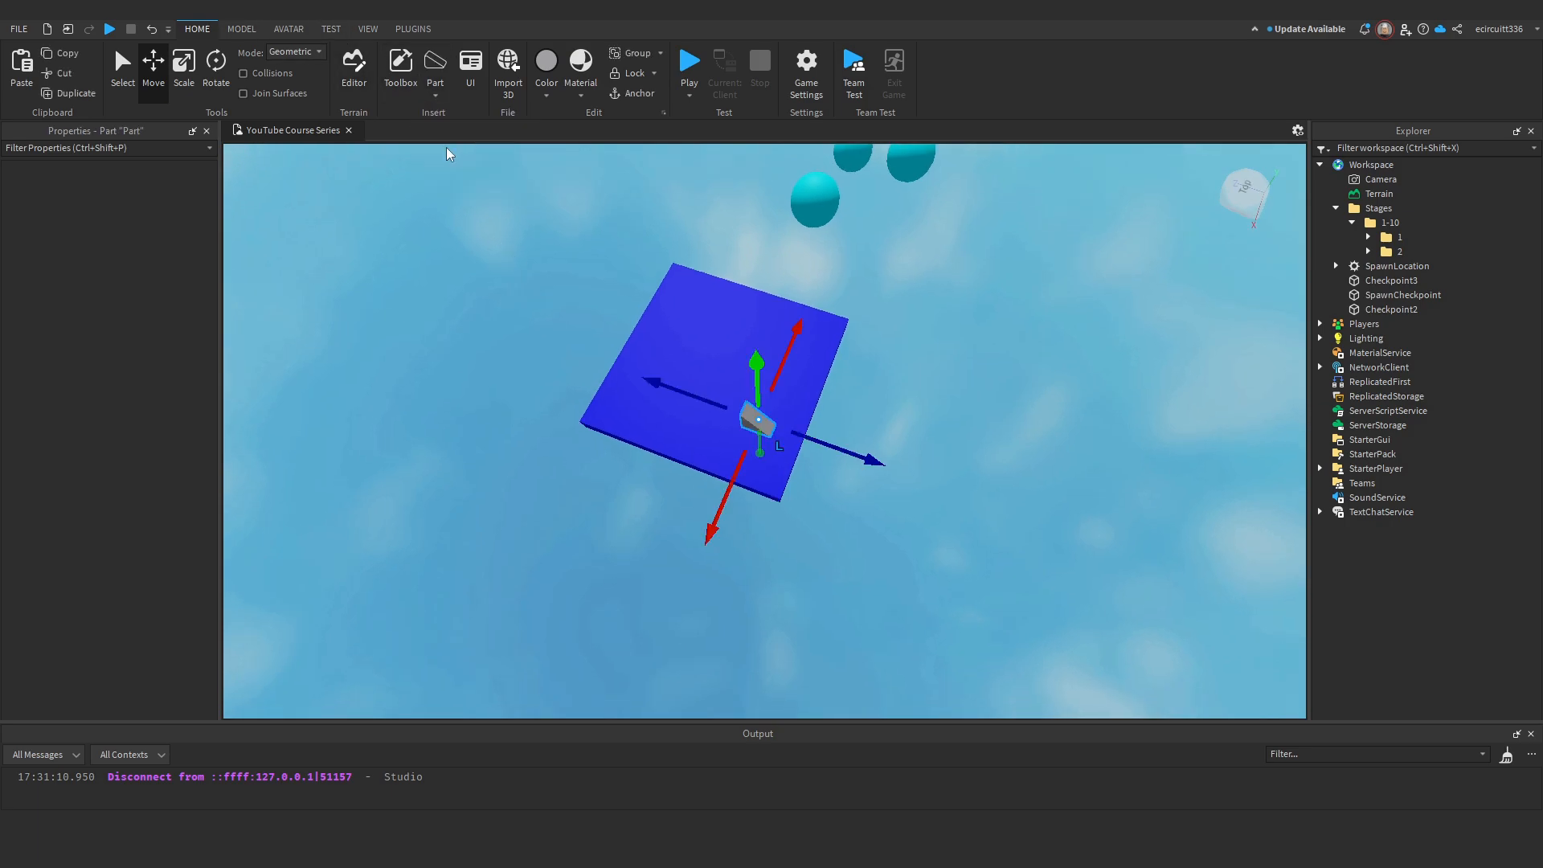
scroll(892, 322, up, 5)
scroll(836, 354, down, 4)
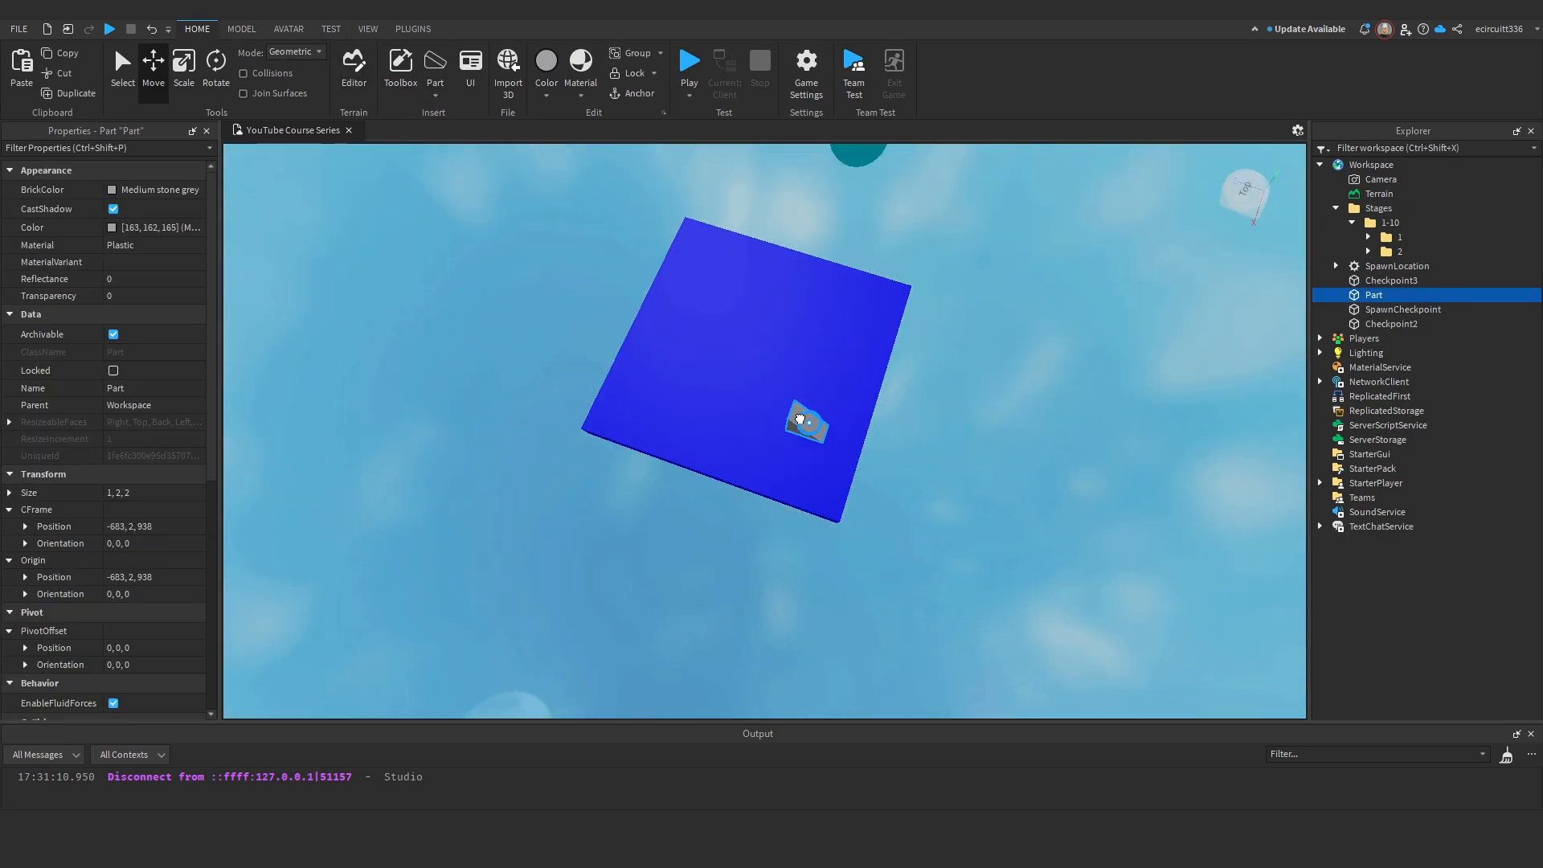
drag(799, 419, 765, 411)
mouse_move(757, 358)
mouse_down()
mouse_move(748, 395)
mouse_move(733, 305)
mouse_move(728, 359)
mouse_up()
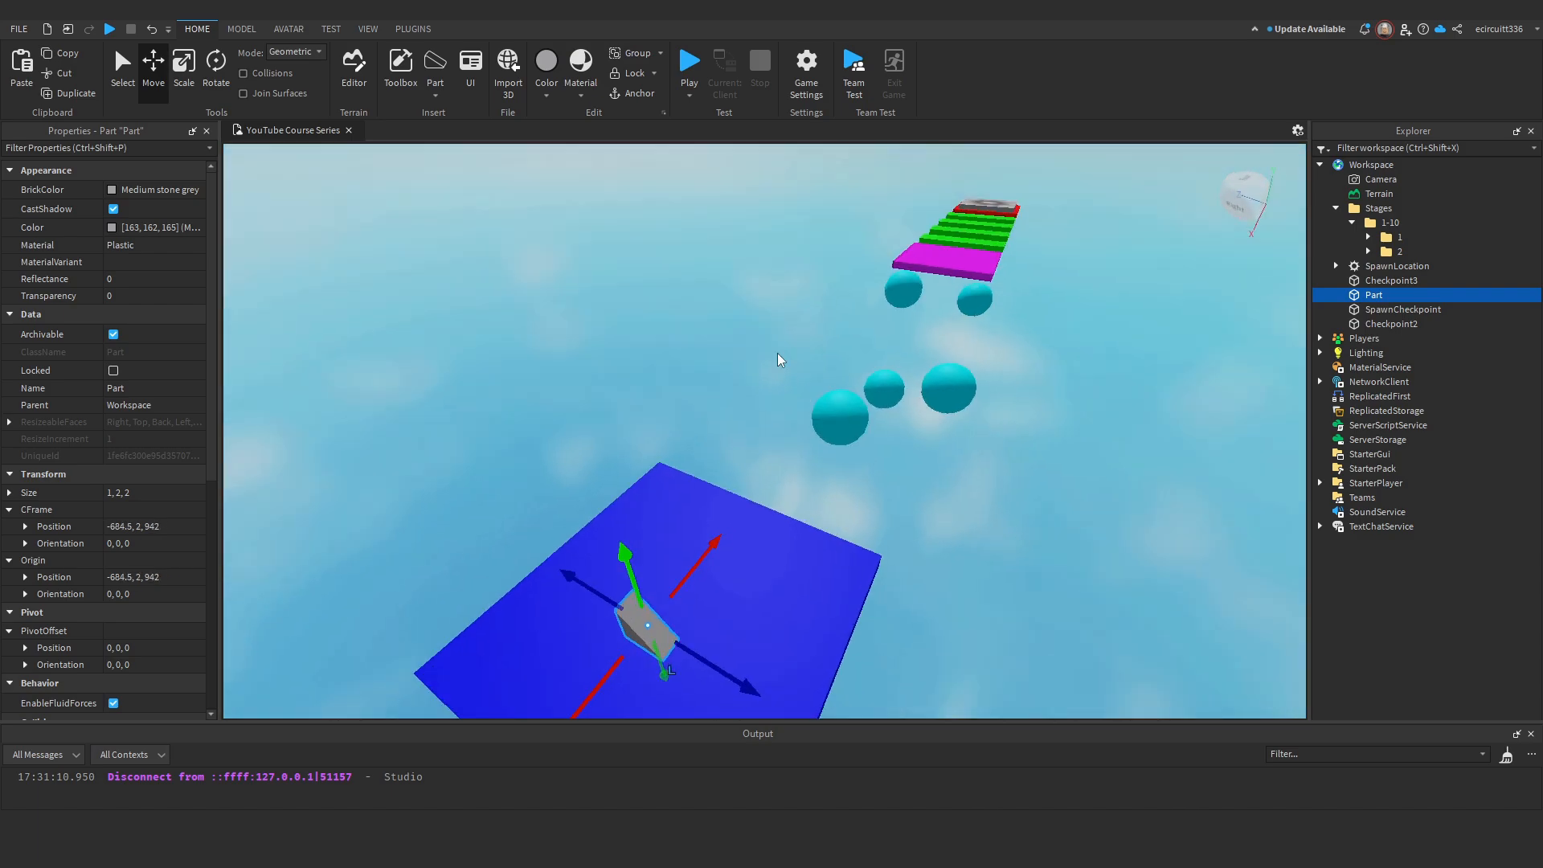
Rotate the wedge 90° about its vertical axis.
mouse_move(777, 360)
right_down()
mouse_move(731, 330)
mouse_move(755, 361)
right_up()
click(213, 79)
scroll(754, 362, down, 1)
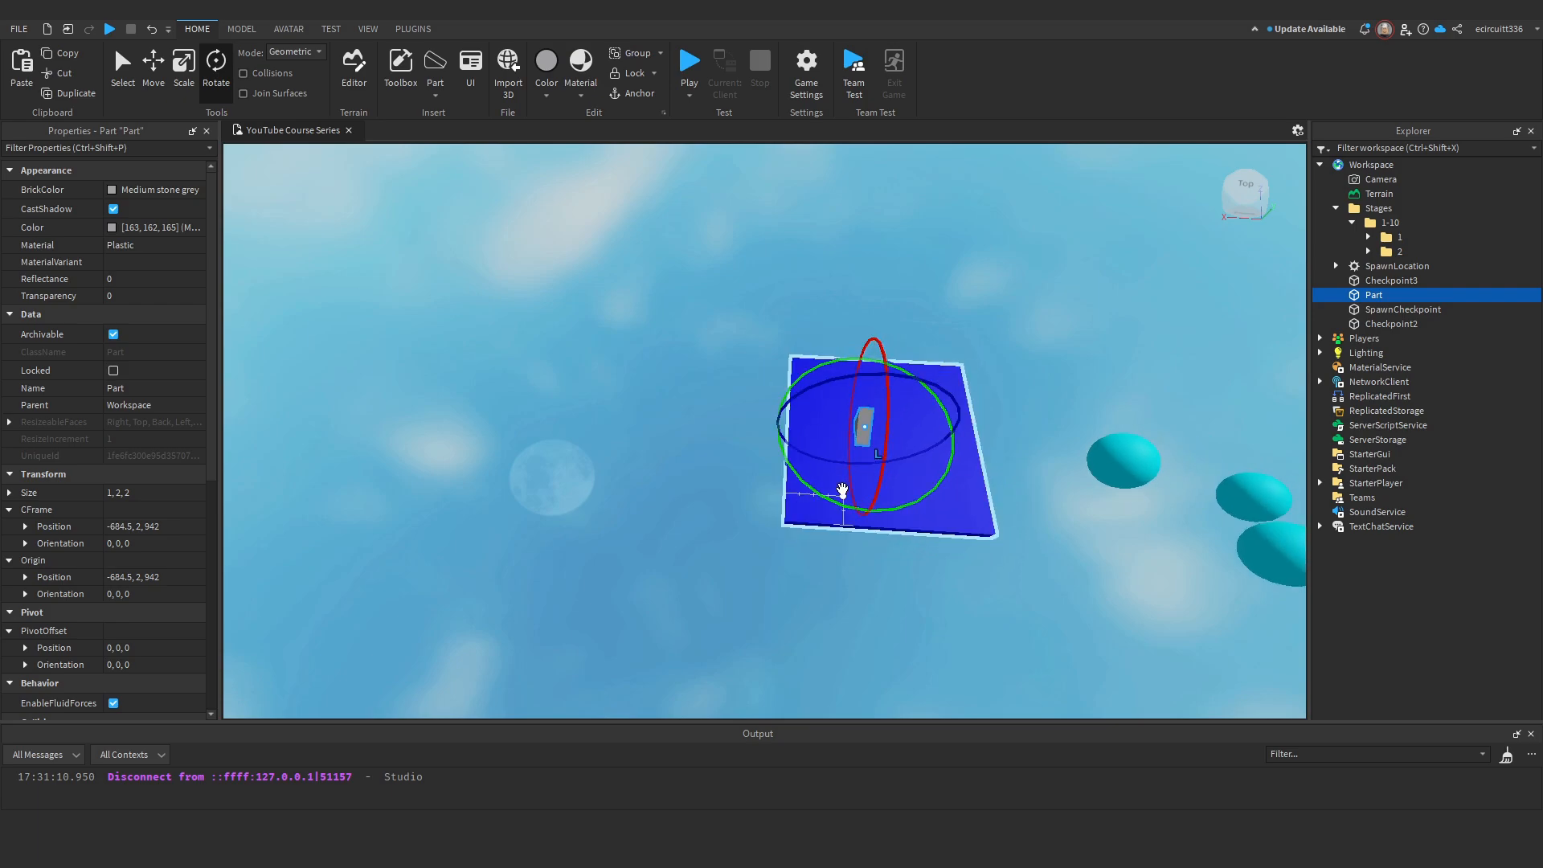
drag(825, 494, 927, 448)
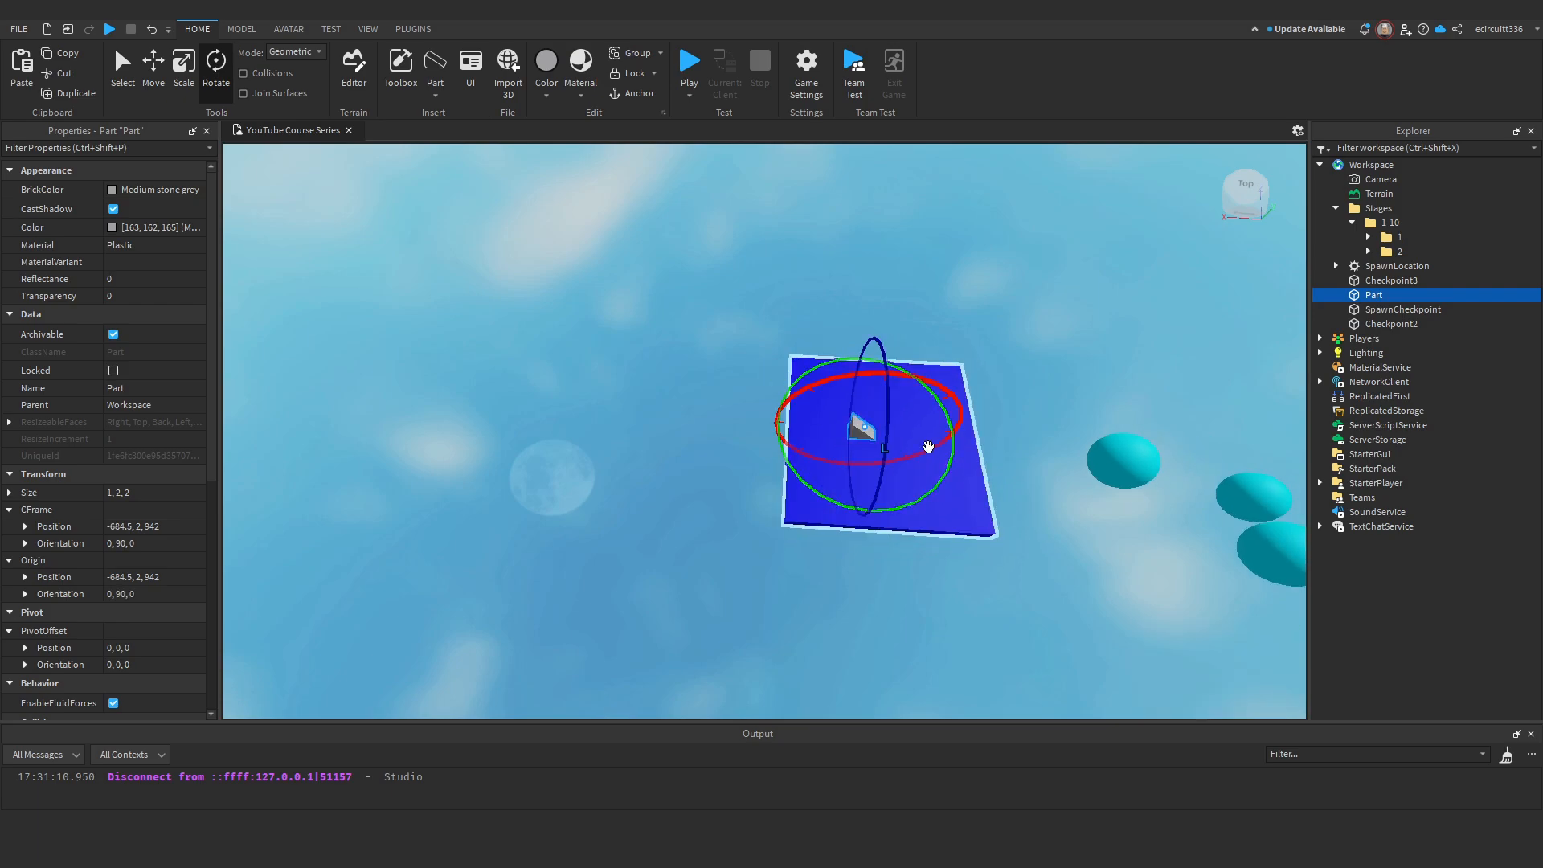
Scale the wedge's X size to 7.5 studs across the blue checkpoint.
right_drag(928, 447, 924, 474)
click(183, 68)
right_drag(501, 198, 563, 241)
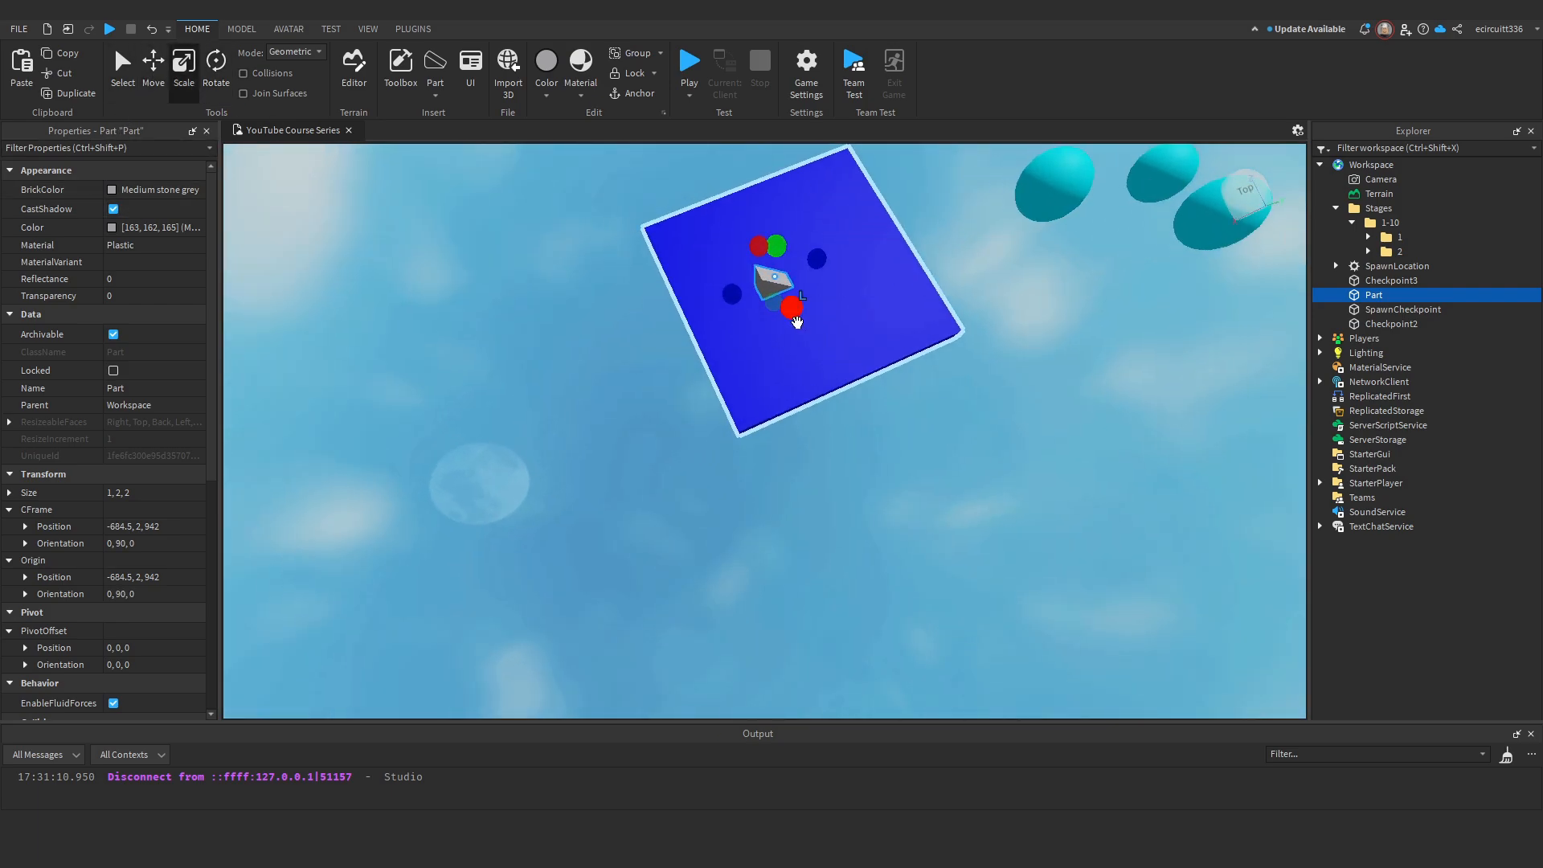
drag(804, 324, 854, 384)
right_drag(879, 409, 795, 320)
drag(764, 270, 771, 274)
Enlarge the wedge's Z size and height to 7 studs each.
right_drag(772, 273, 764, 434)
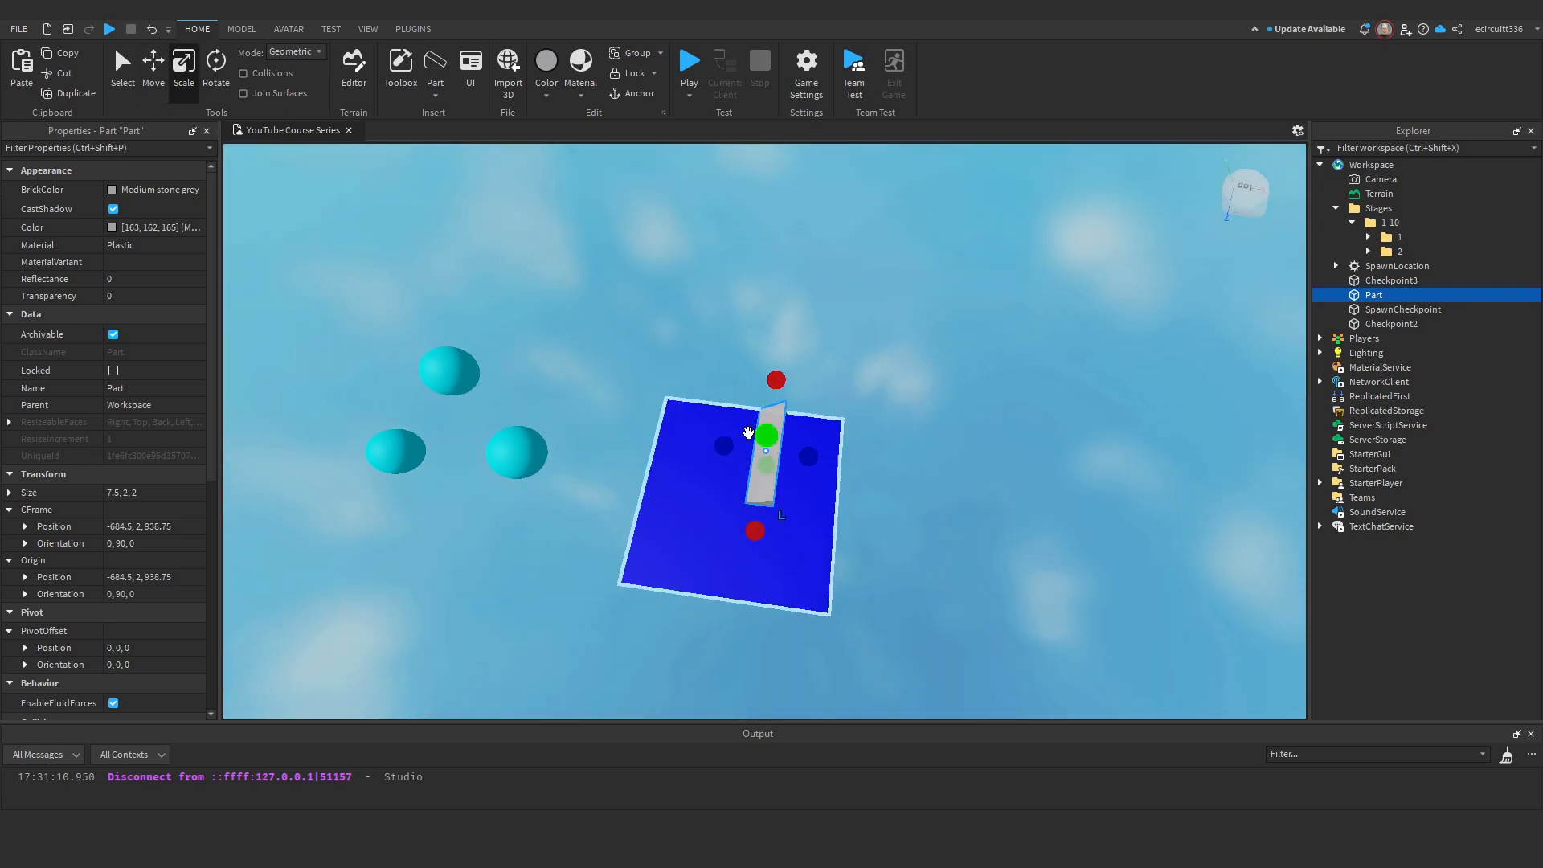
drag(764, 434, 884, 472)
key(w)
right_drag(853, 460, 858, 462)
key(s)
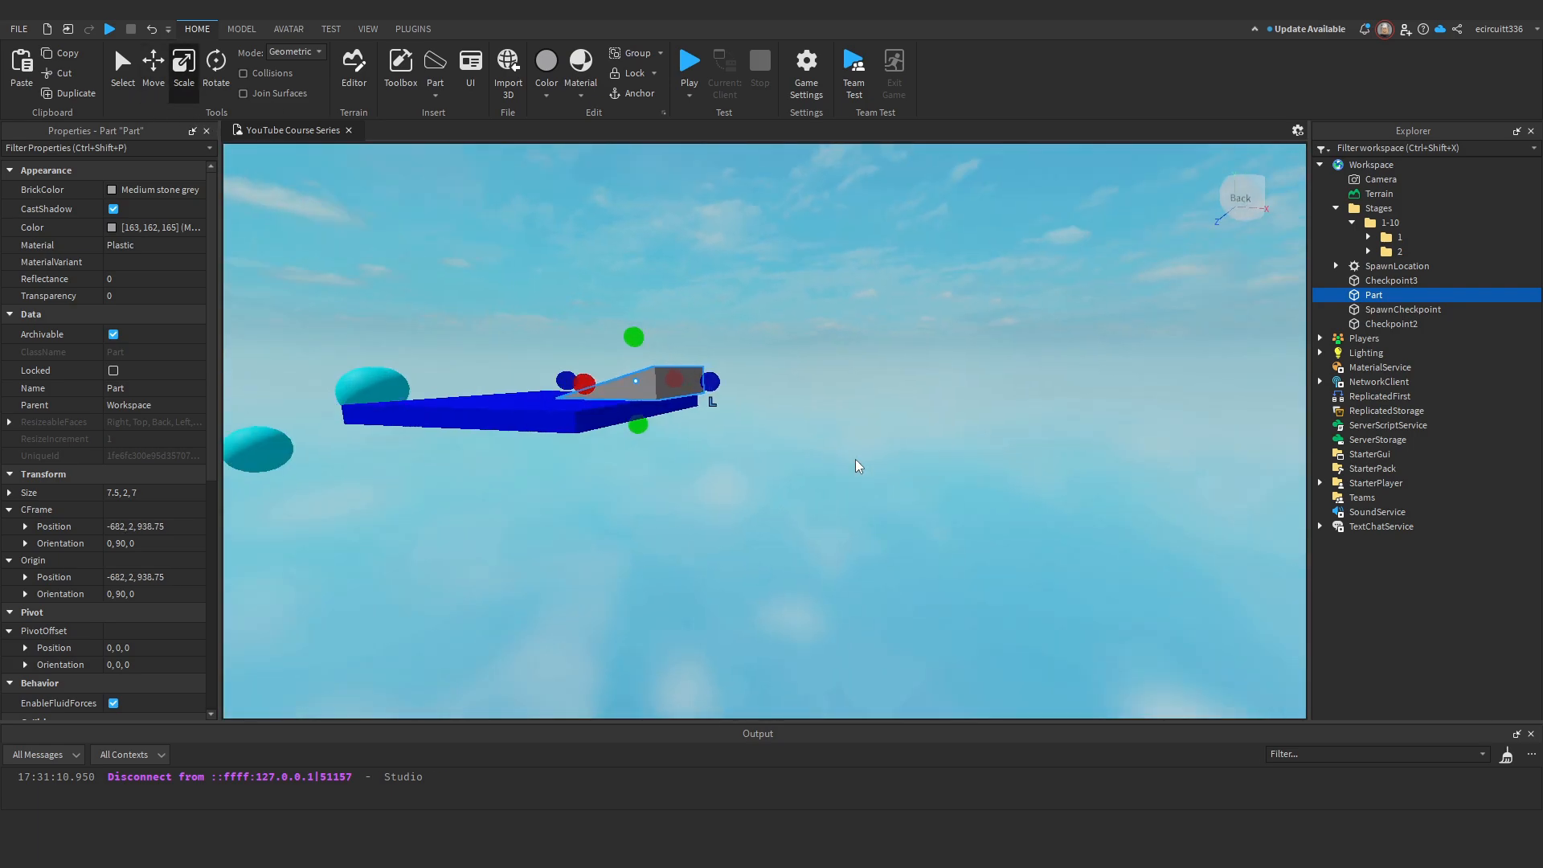
drag(689, 346, 687, 286)
Move the wedge off the blue checkpoint to leave a gap beyond its far edge, and lower it by 1 stud.
key(ctrl+2)
drag(727, 356, 836, 354)
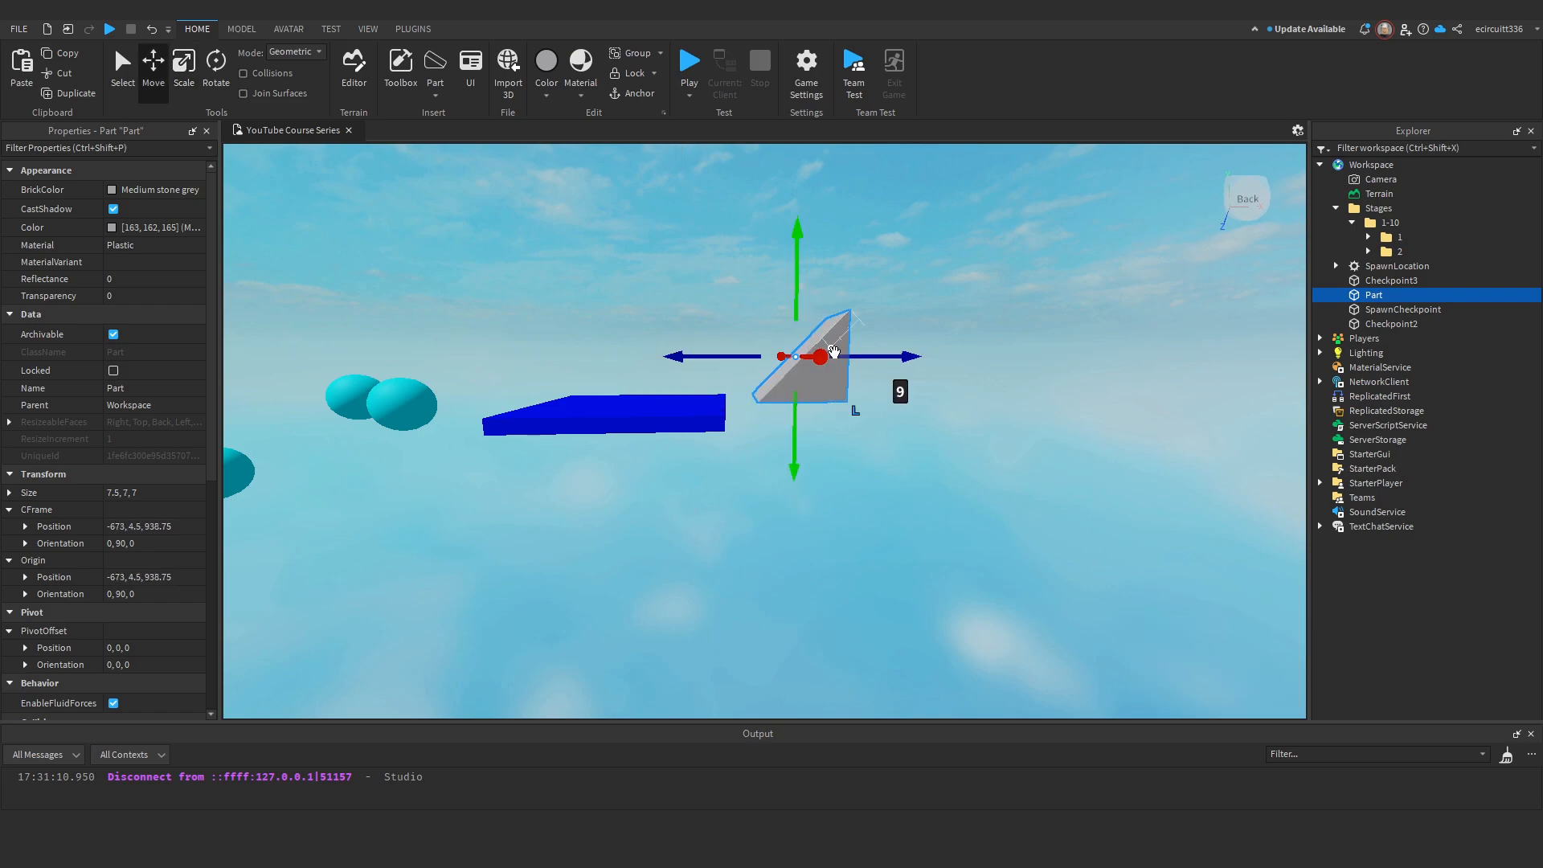
right_drag(1238, 211, 900, 402)
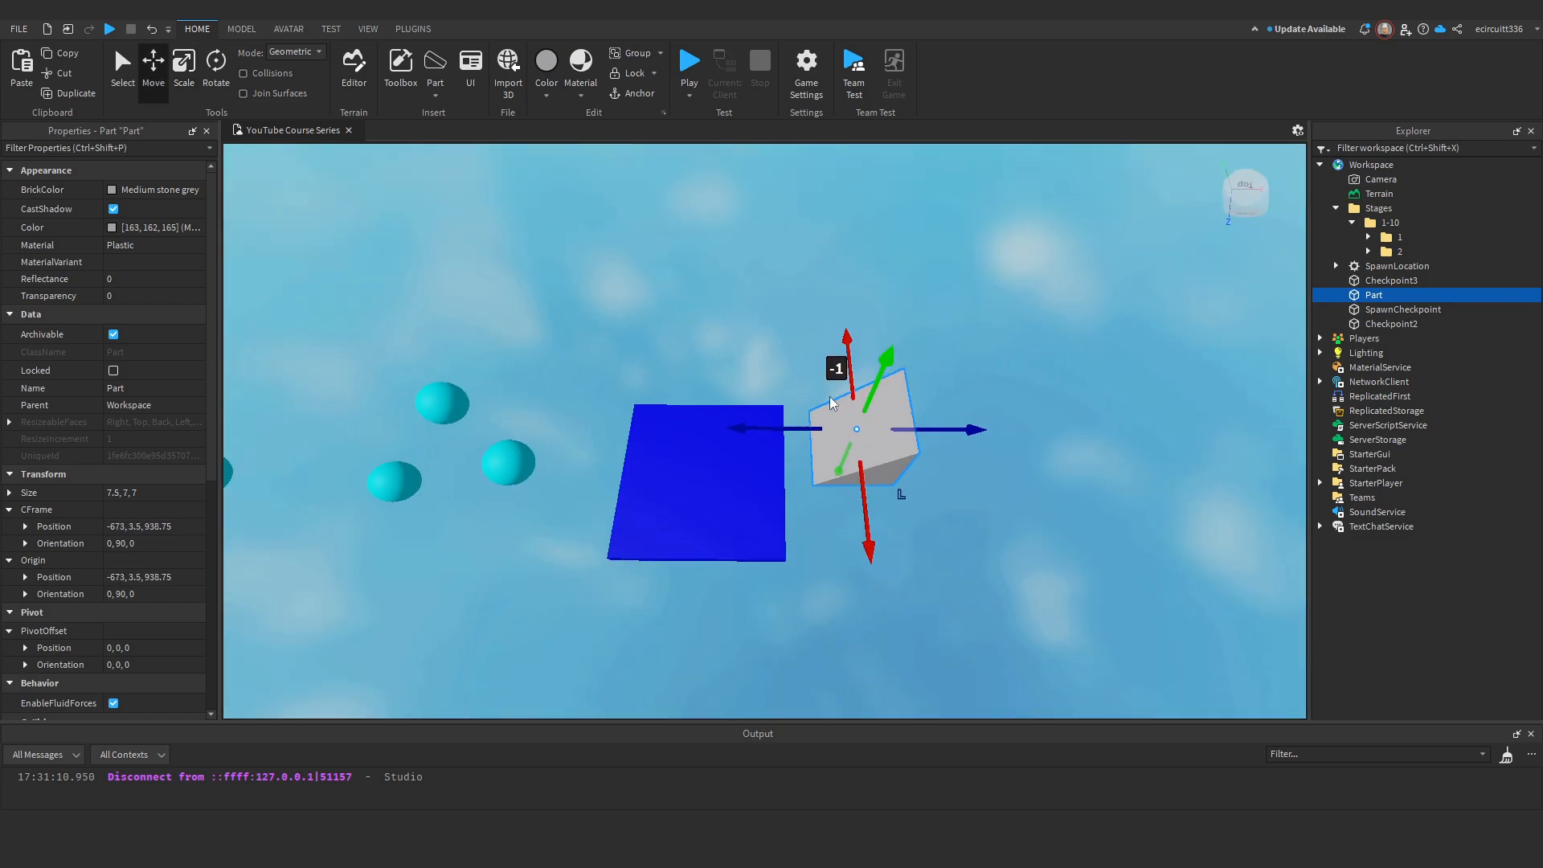
drag(789, 378, 908, 419)
Duplicate the wedge, offset the copy 7.5 studs sideways and move it farther along the course.
right_drag(908, 419, 834, 448)
key(ctrl+d)
drag(834, 448, 889, 471)
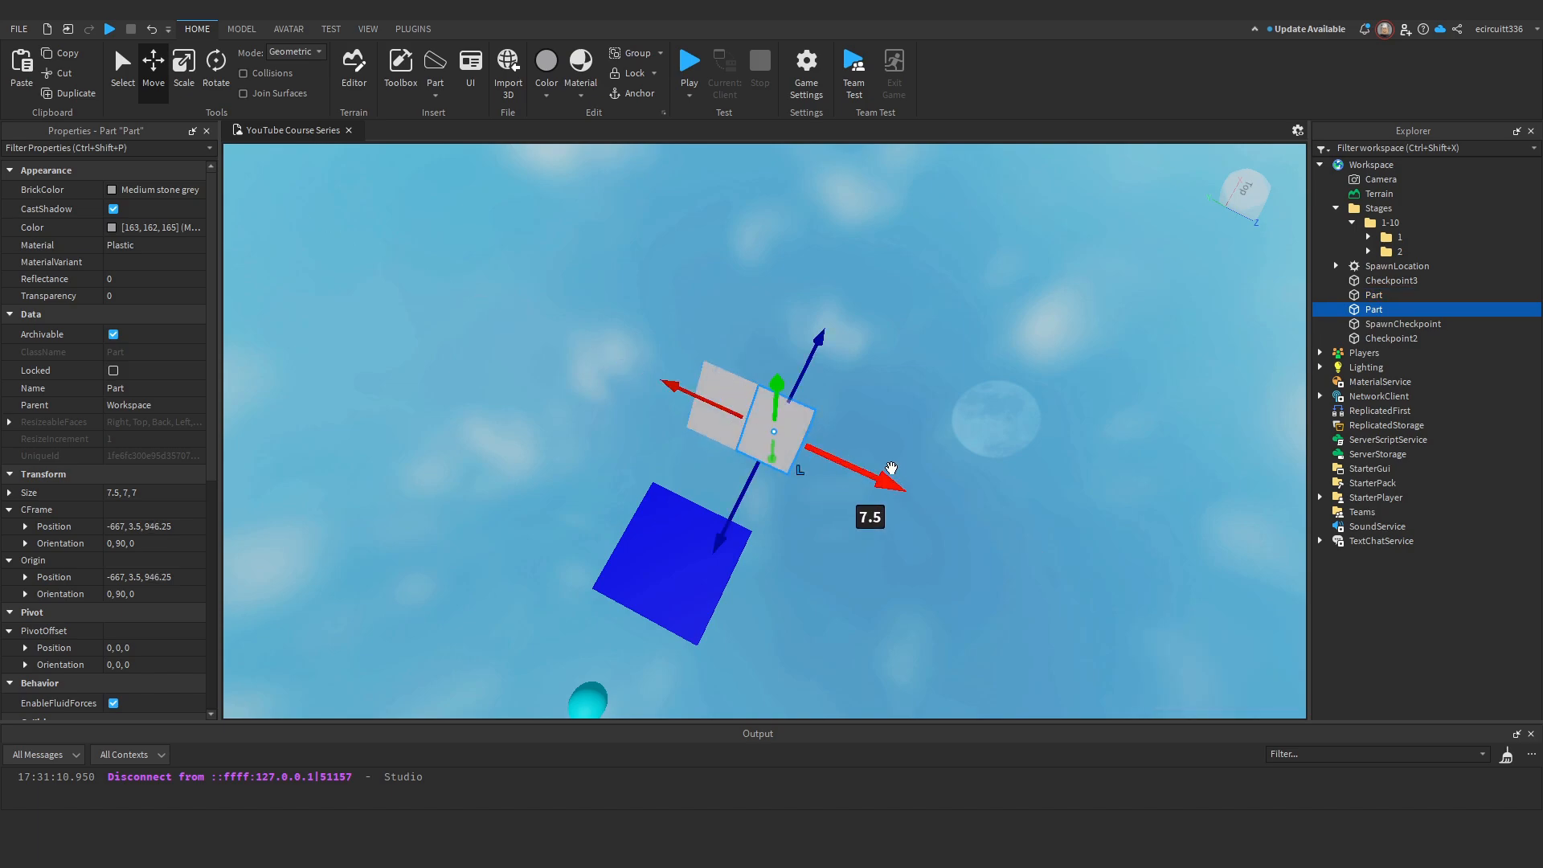
right_drag(888, 472, 806, 472)
drag(806, 472, 900, 492)
Duplicate the wedge twice more and space the copies in a staggered line leading away from the blue checkpoint.
key(ctrl+d)
right_drag(900, 492, 803, 384)
drag(804, 384, 864, 386)
key(ctrl+d)
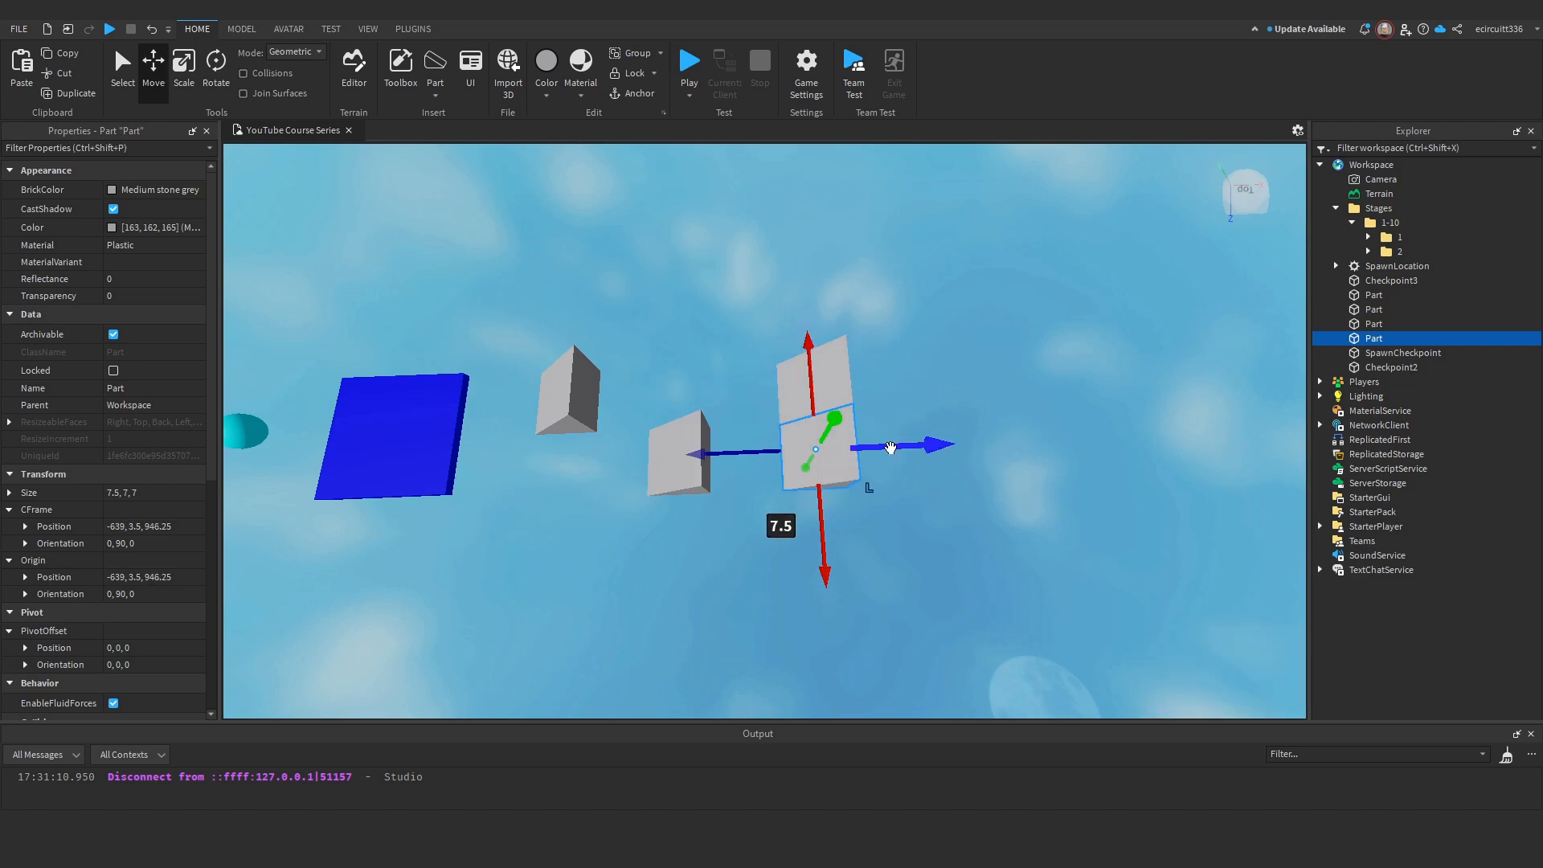
right_drag(864, 386, 647, 511)
click(617, 515)
scroll(648, 511, down, 3)
click(644, 485)
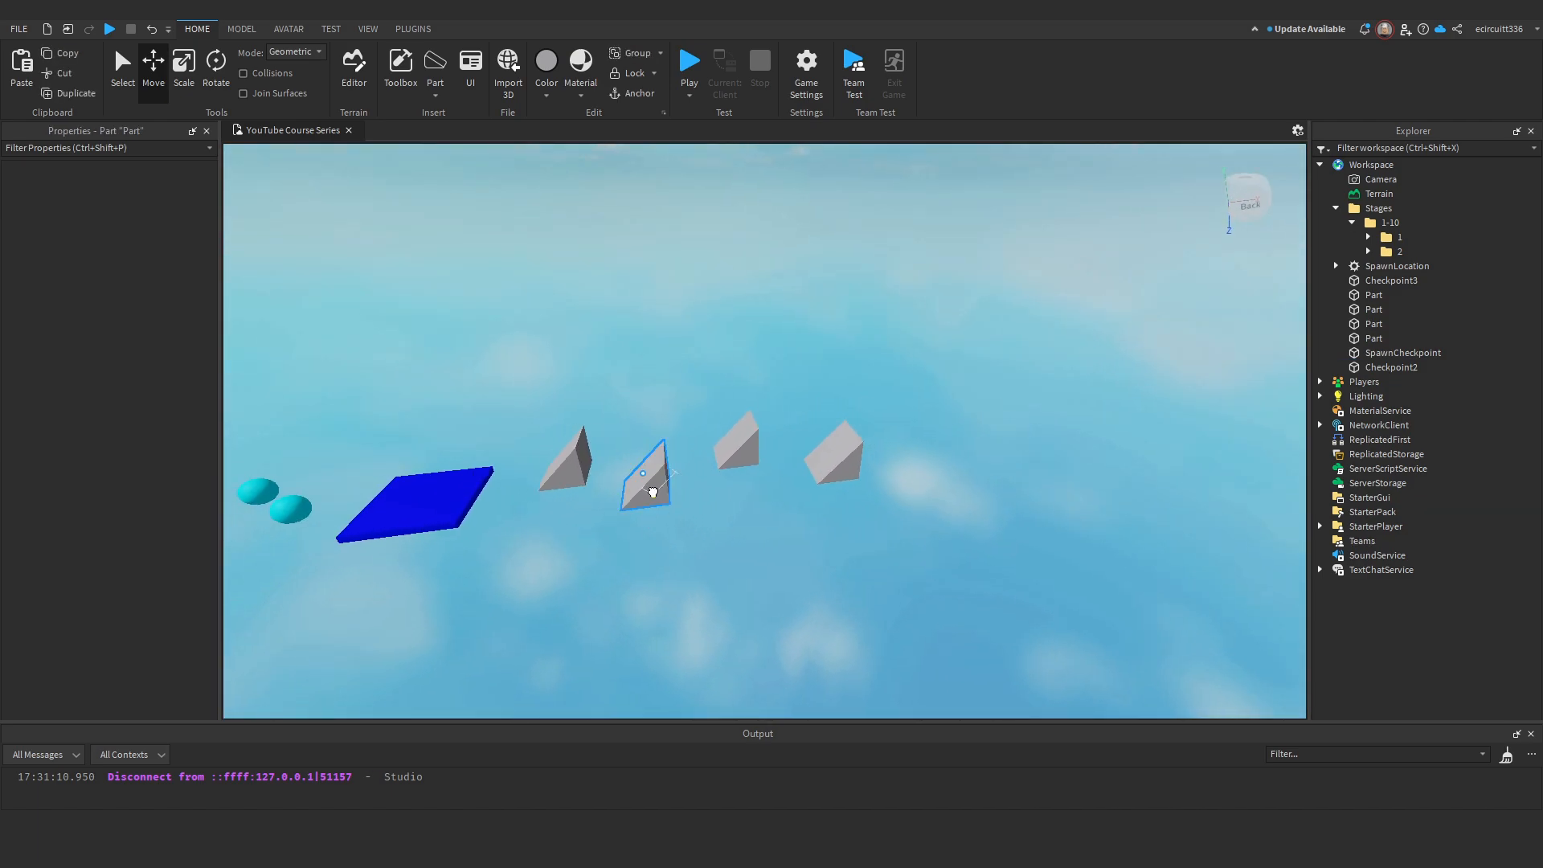
Duplicate the blue Checkpoint3 platform and move the copy 81 studs along the course, past the last wedge.
click(447, 503)
right_drag(448, 503, 447, 482)
key(ctrl+d)
drag(538, 450, 921, 458)
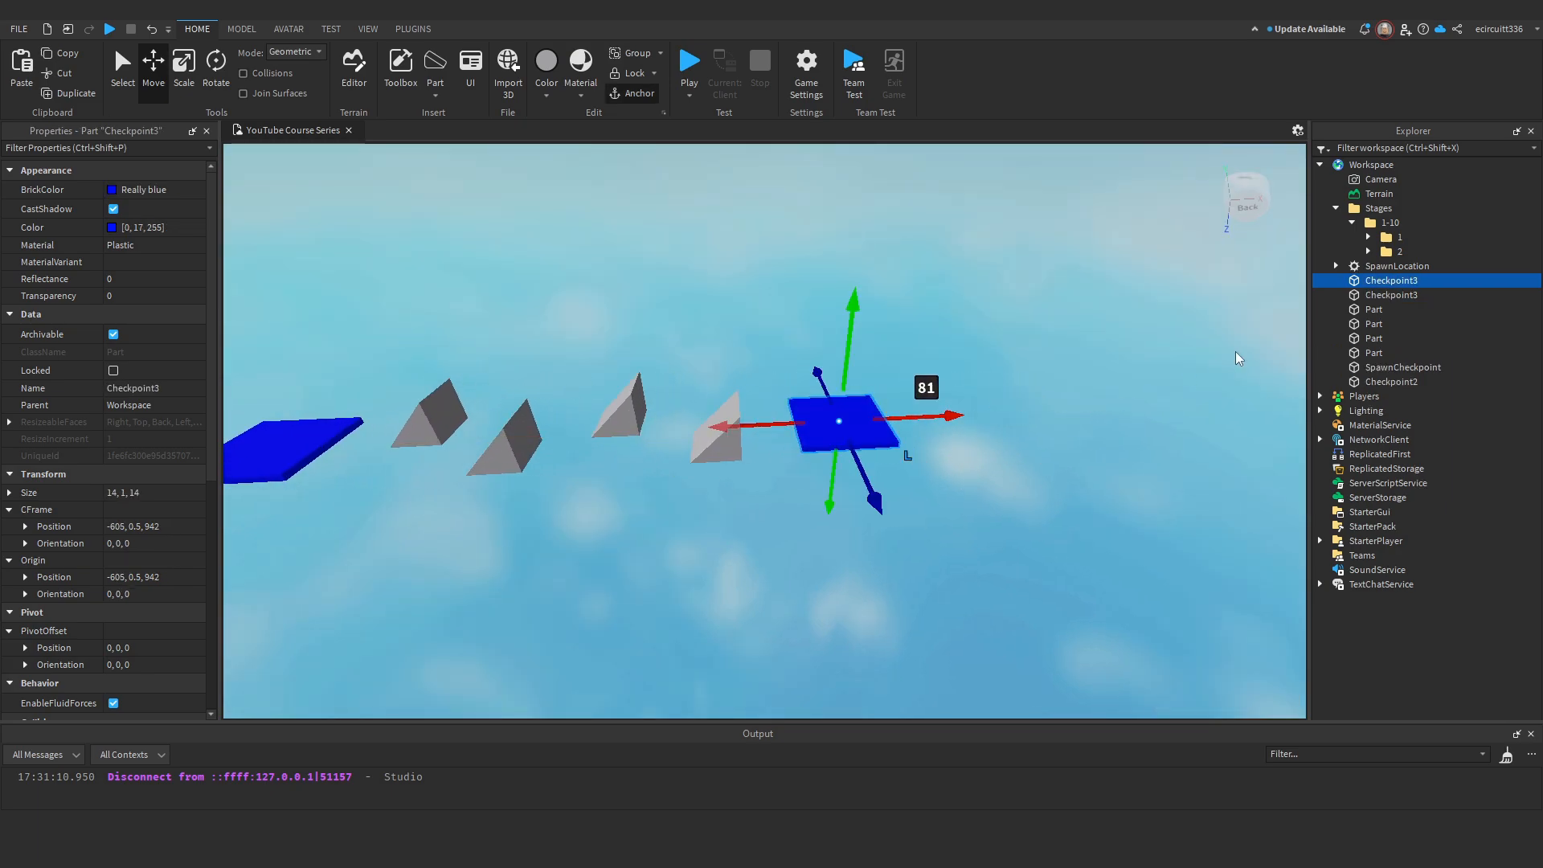
Rename the duplicated blue platform as Checkpoint4.
right_click(1370, 282)
click(1362, 400)
right_drag(857, 351, 859, 337)
key(a)
click(865, 346)
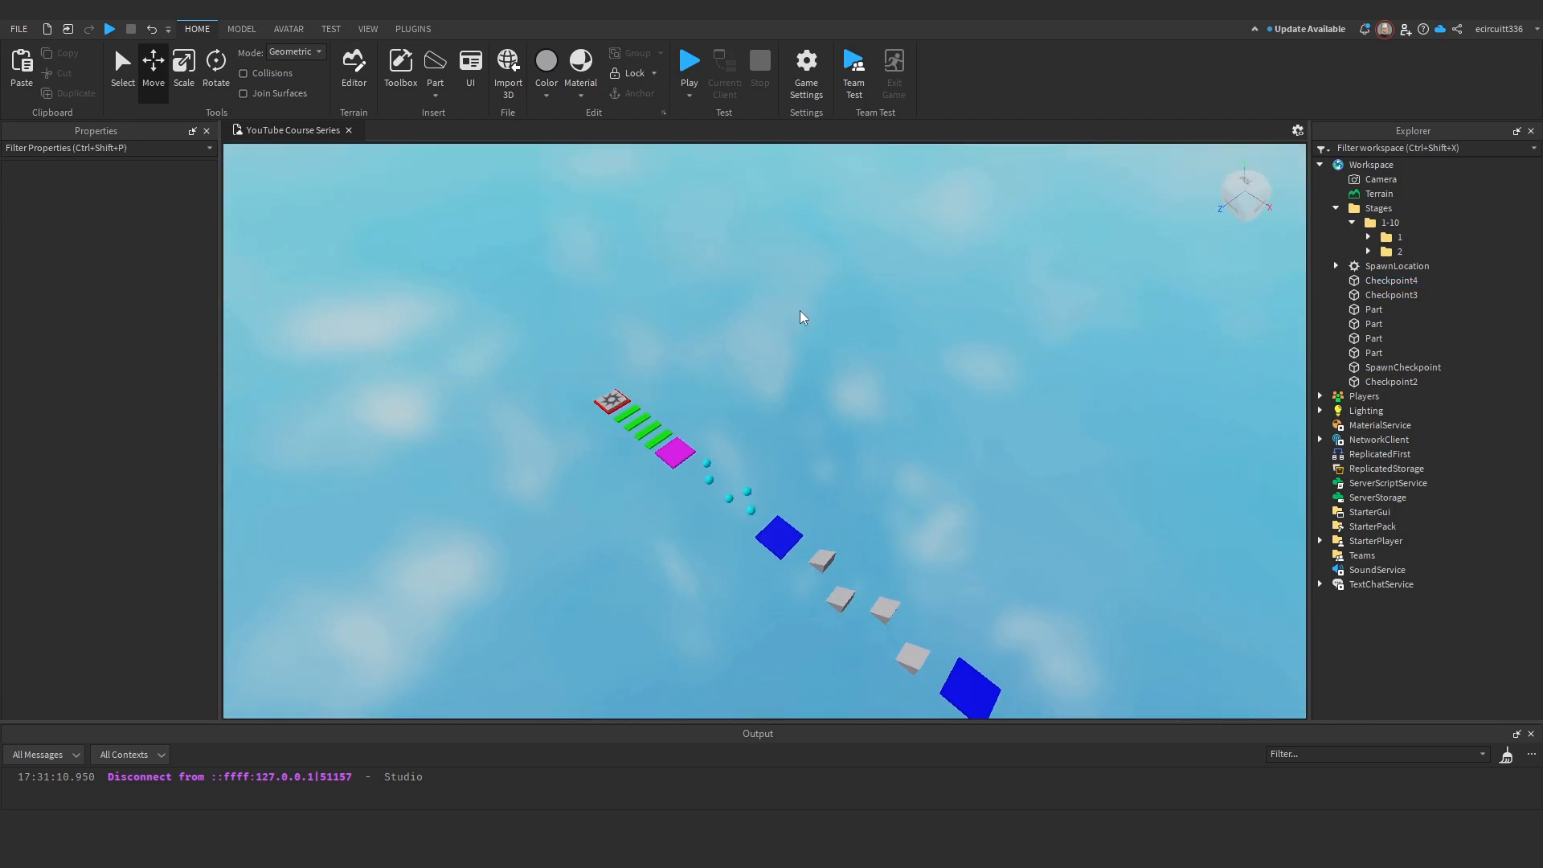
right_drag(912, 283, 912, 283)
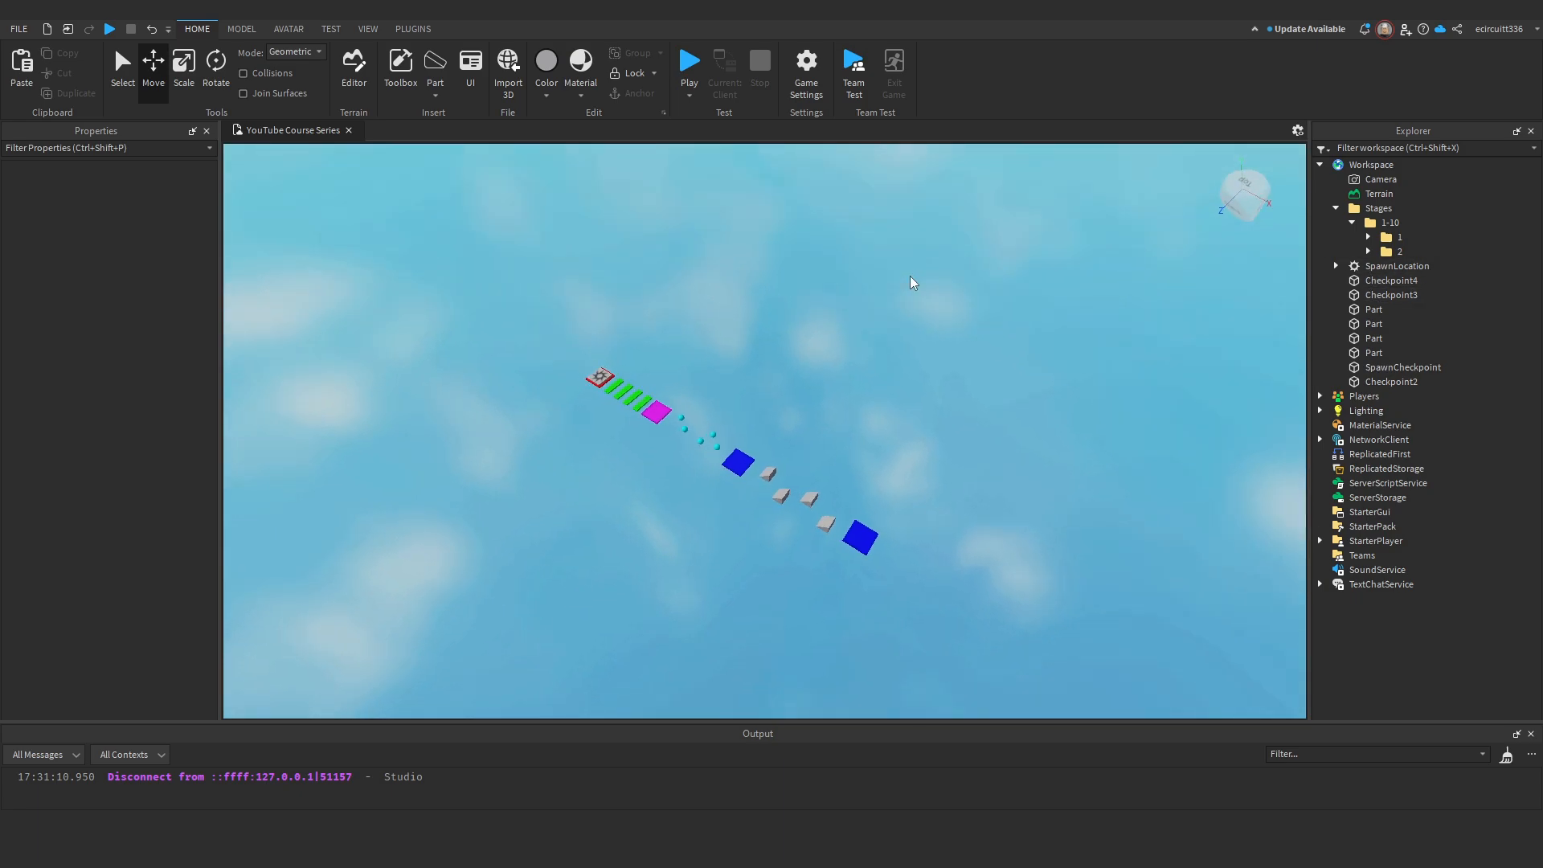
Group SpawnCheckpoint, Checkpoint2, Checkpoint3 and Checkpoint4 as a folder.
click(1402, 367)
shift+click(1400, 381)
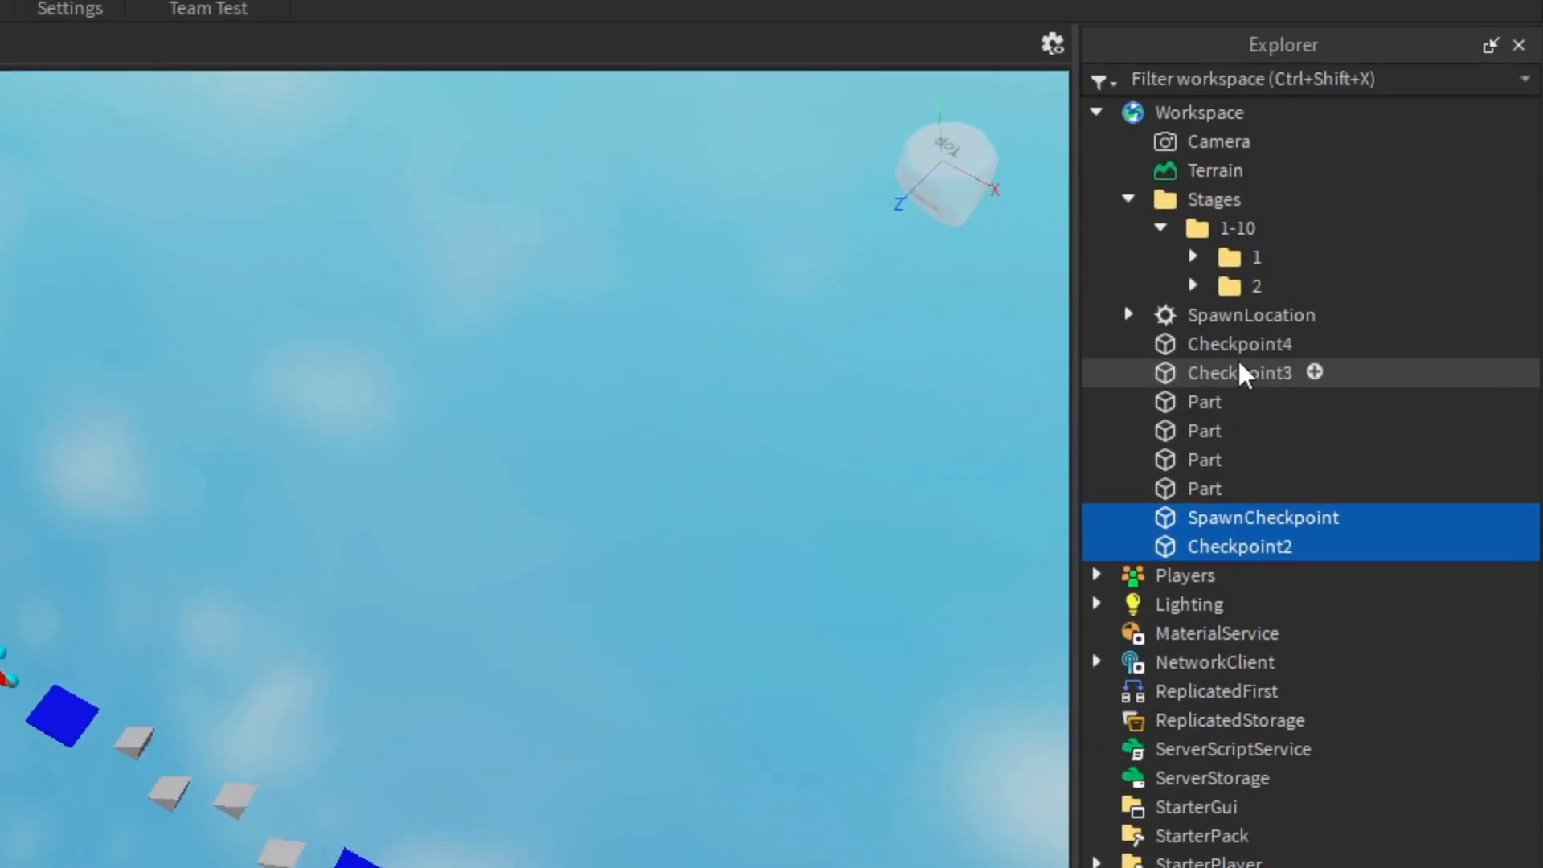
ctrl+click(1244, 373)
ctrl+click(1244, 347)
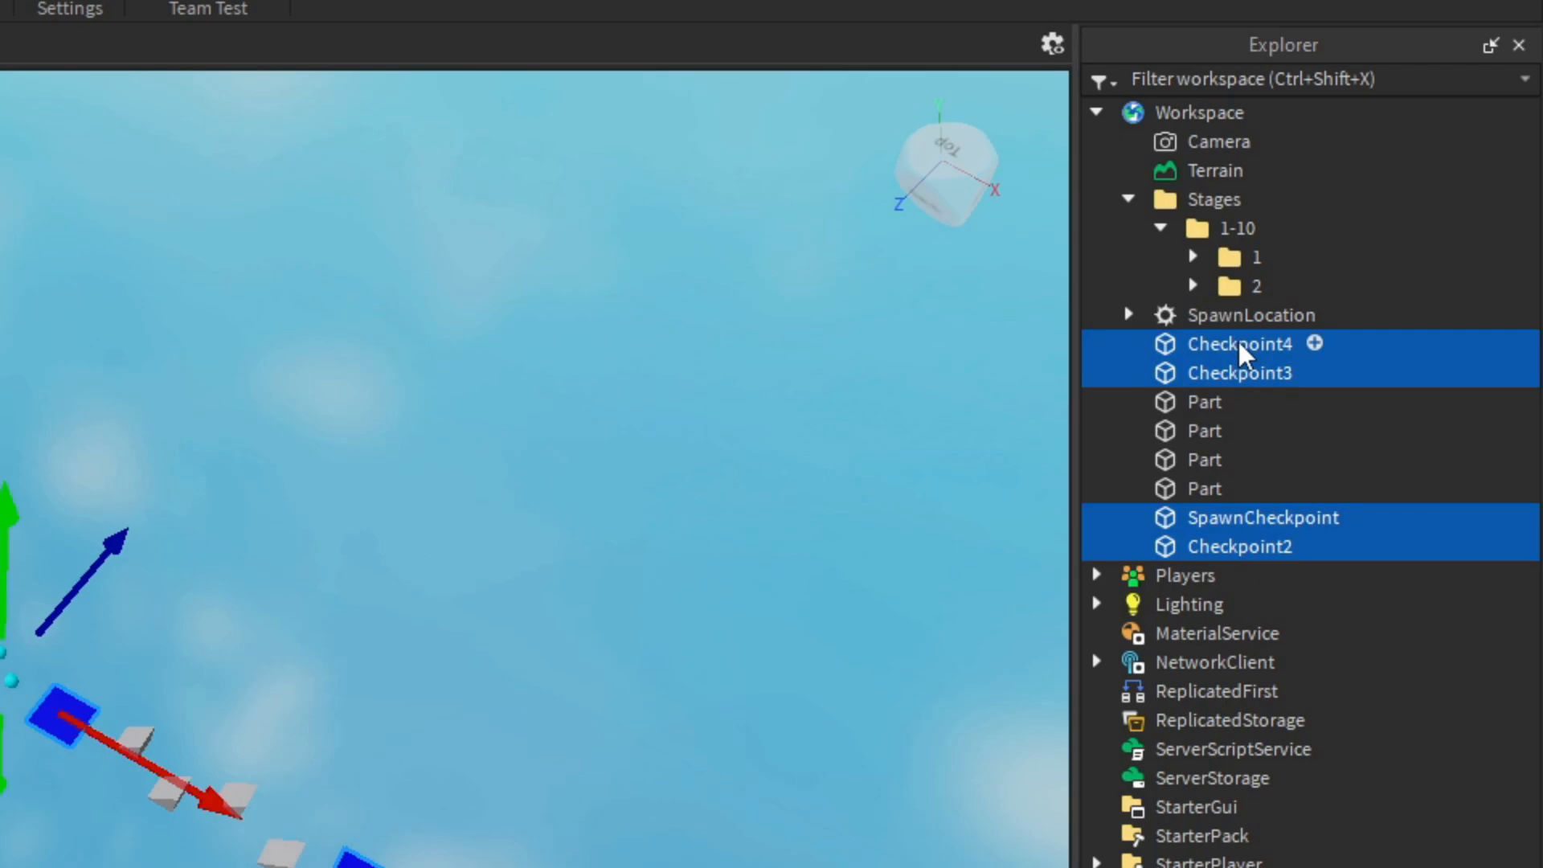
right_click(1241, 351)
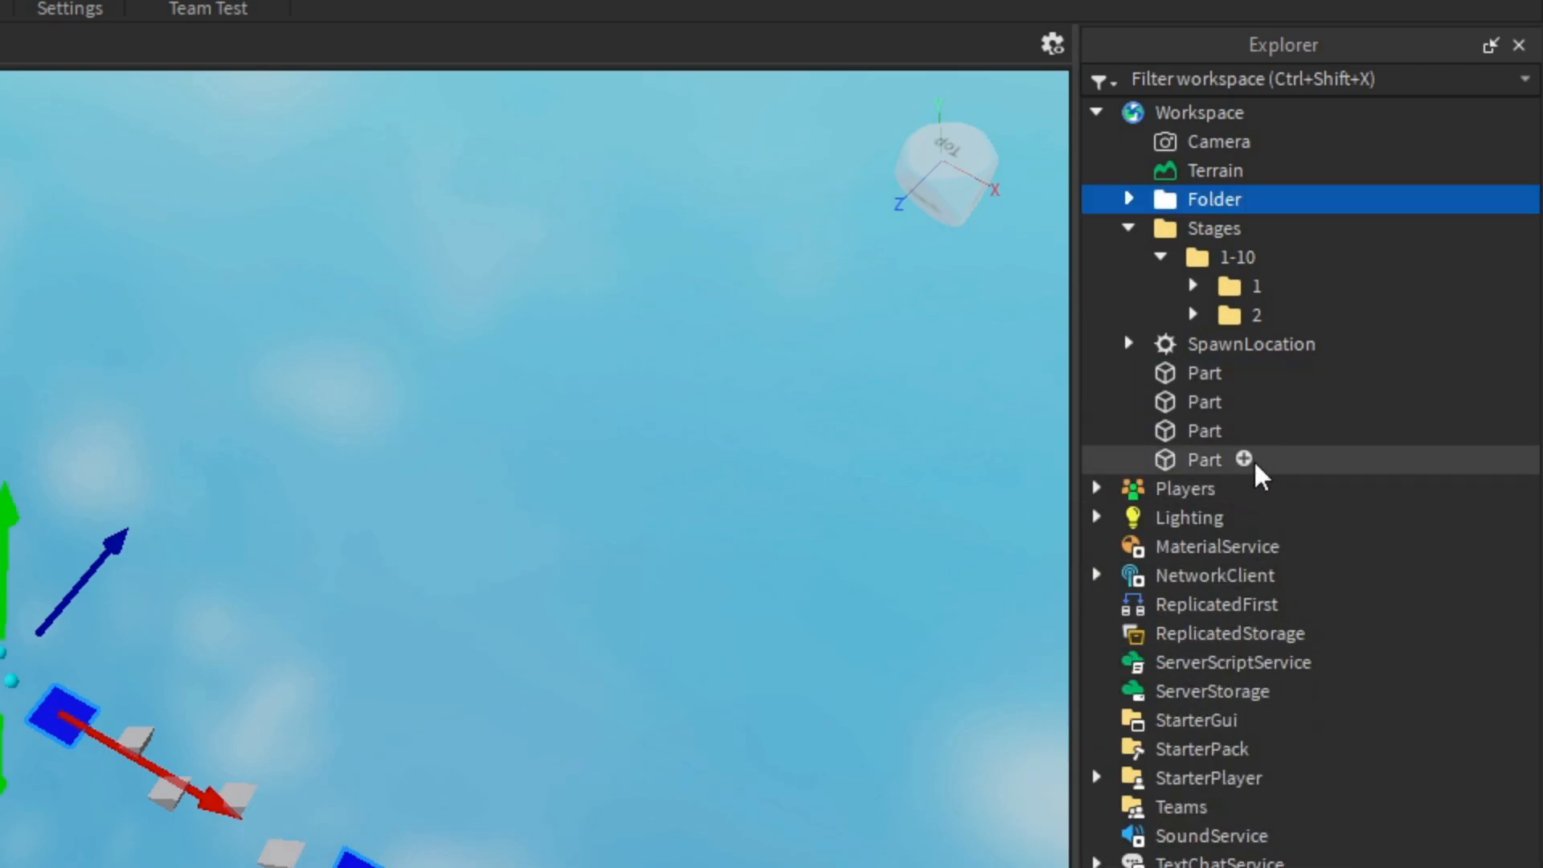
Rename the new folder as Checkpoints and expand it to show its contents.
right_click(1219, 202)
click(1244, 424)
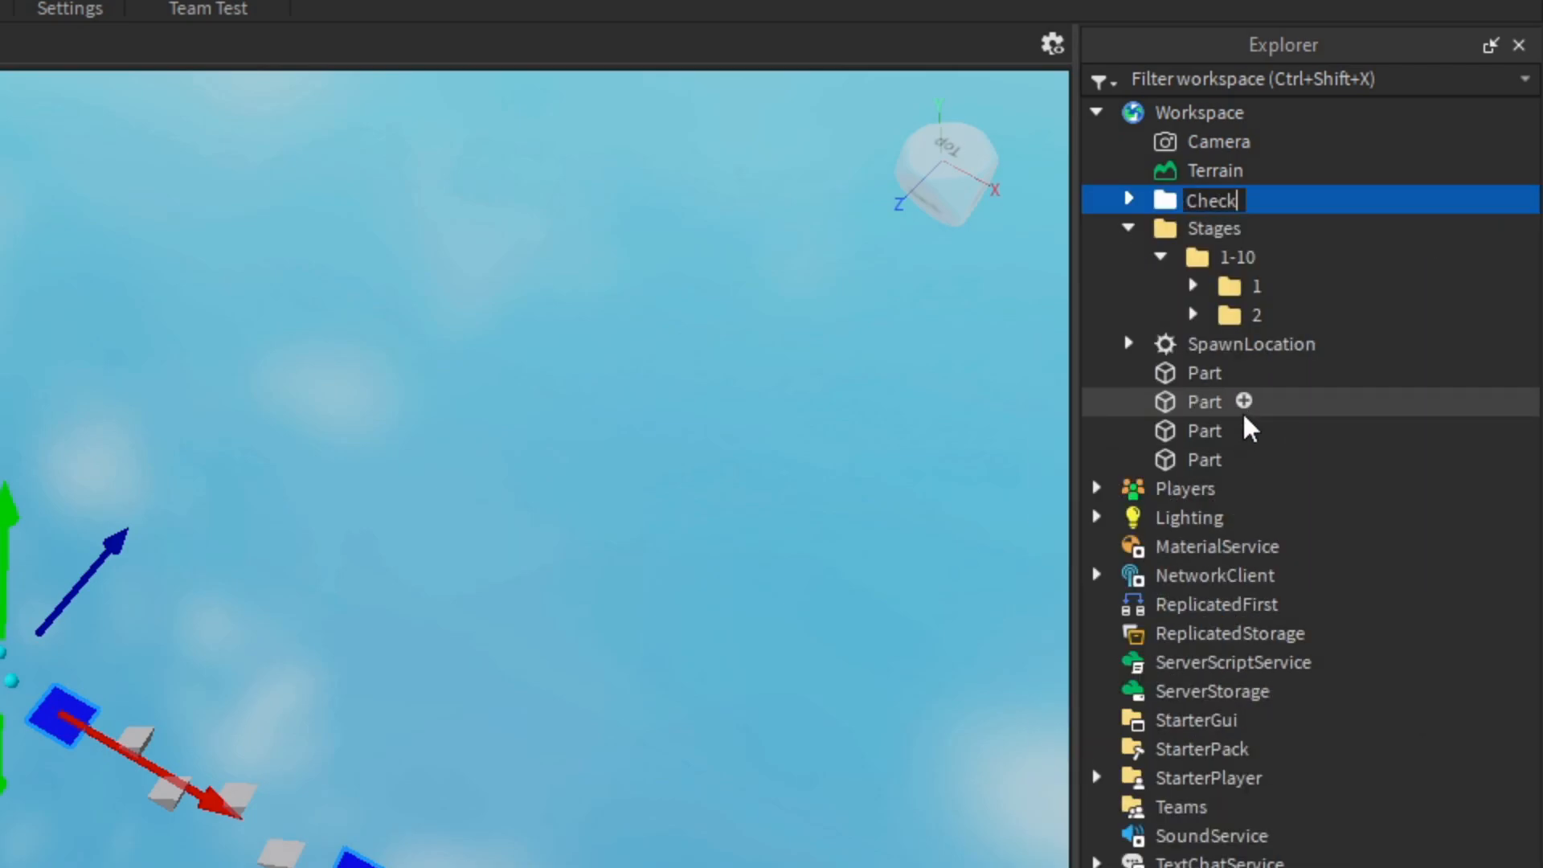
click(1129, 200)
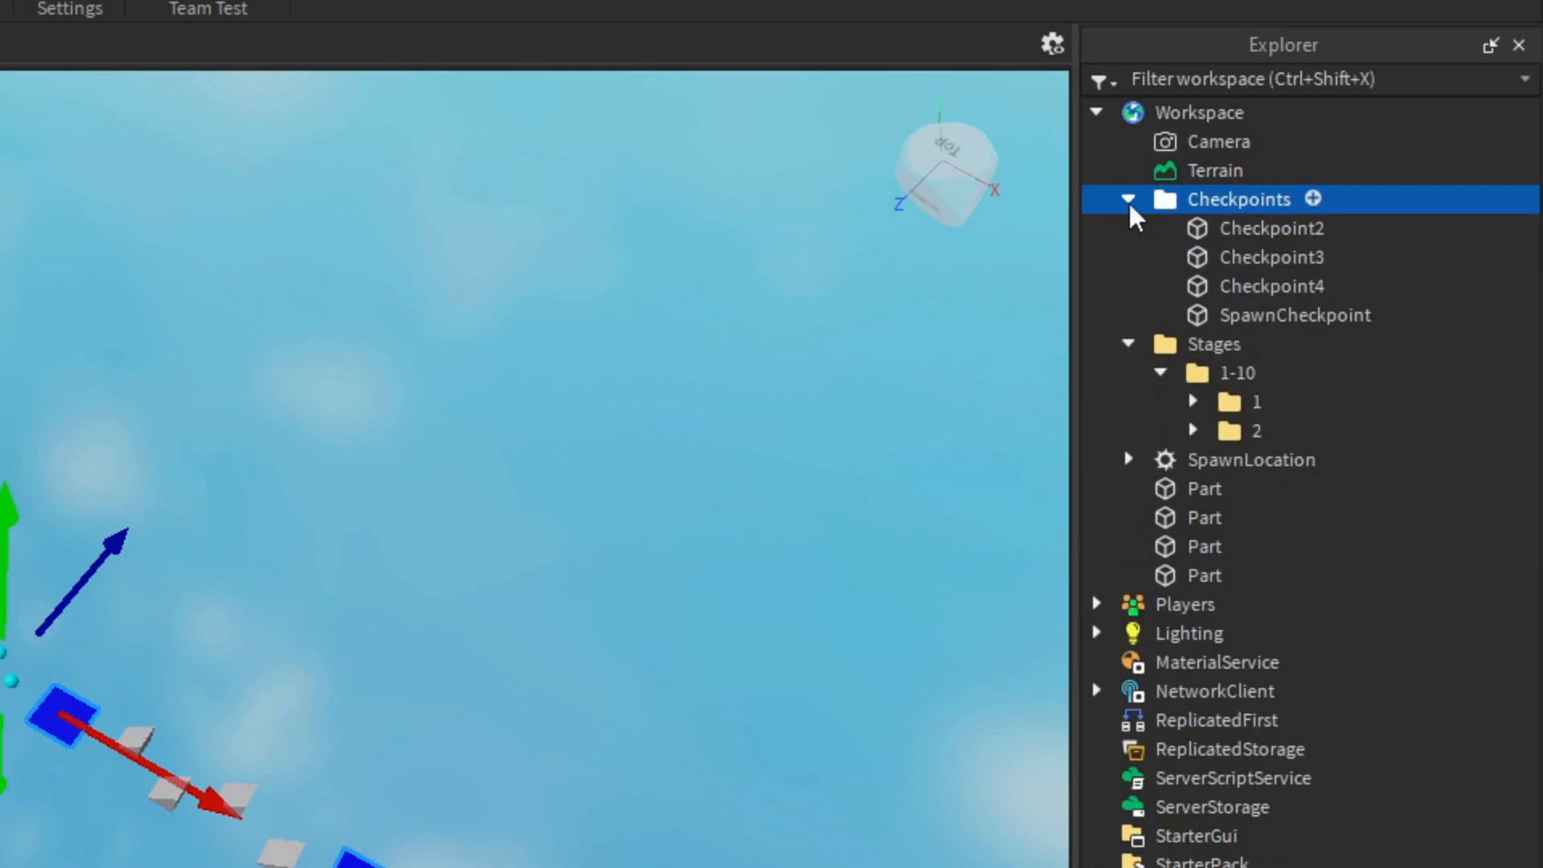
Inside the Checkpoints folder, rename SpawnCheckpoint as 1, Checkpoint2 as 2 and Checkpoint3 as 3.
right_drag(901, 366, 907, 372)
scroll(906, 372, up, 3)
right_drag(913, 315, 740, 348)
click(740, 348)
right_drag(926, 311, 929, 311)
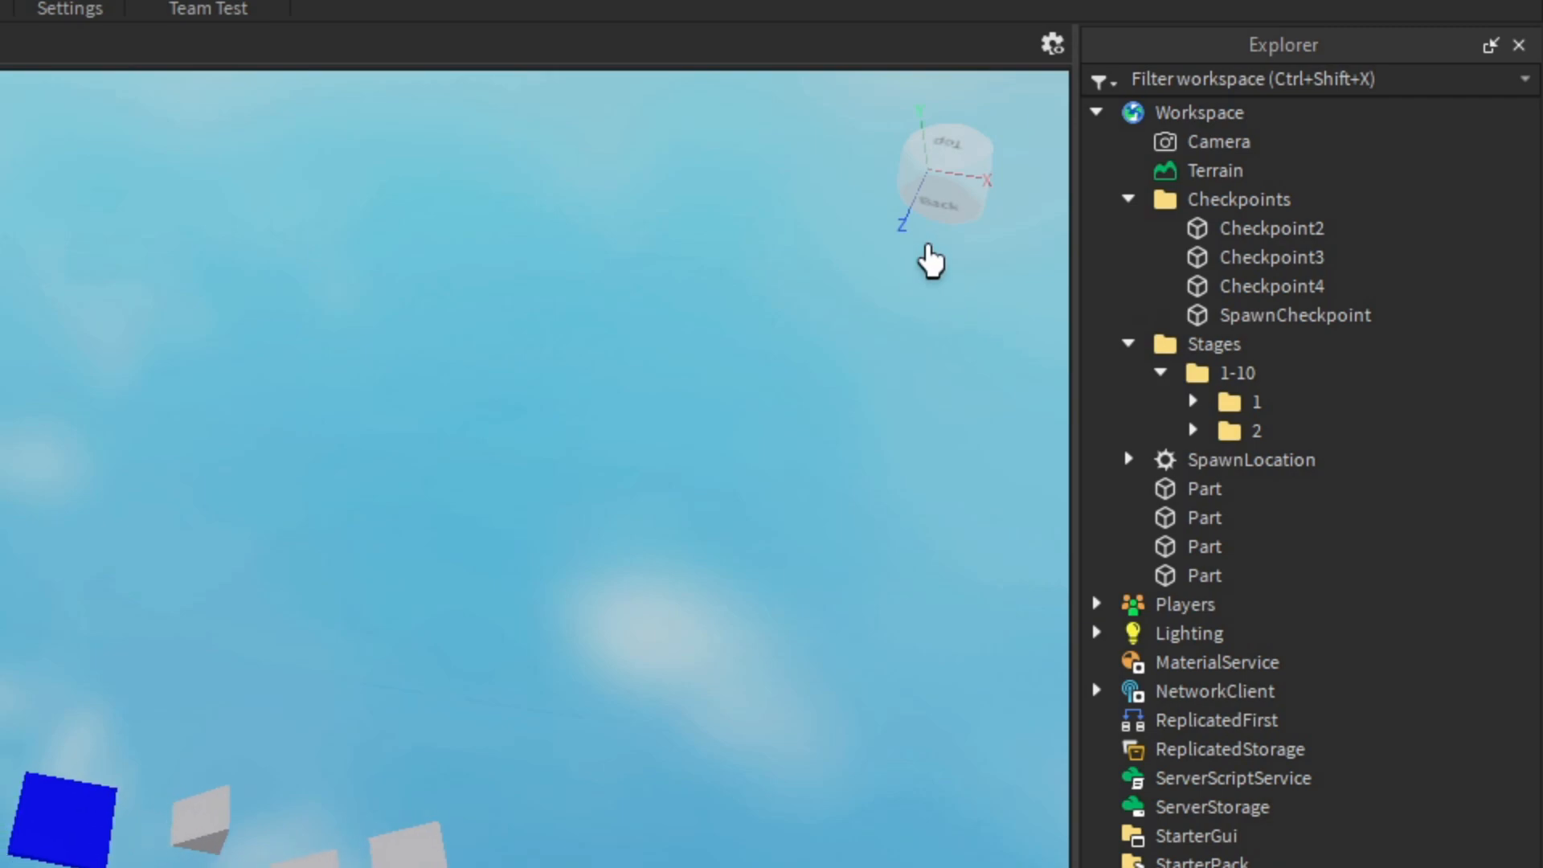
click(1273, 322)
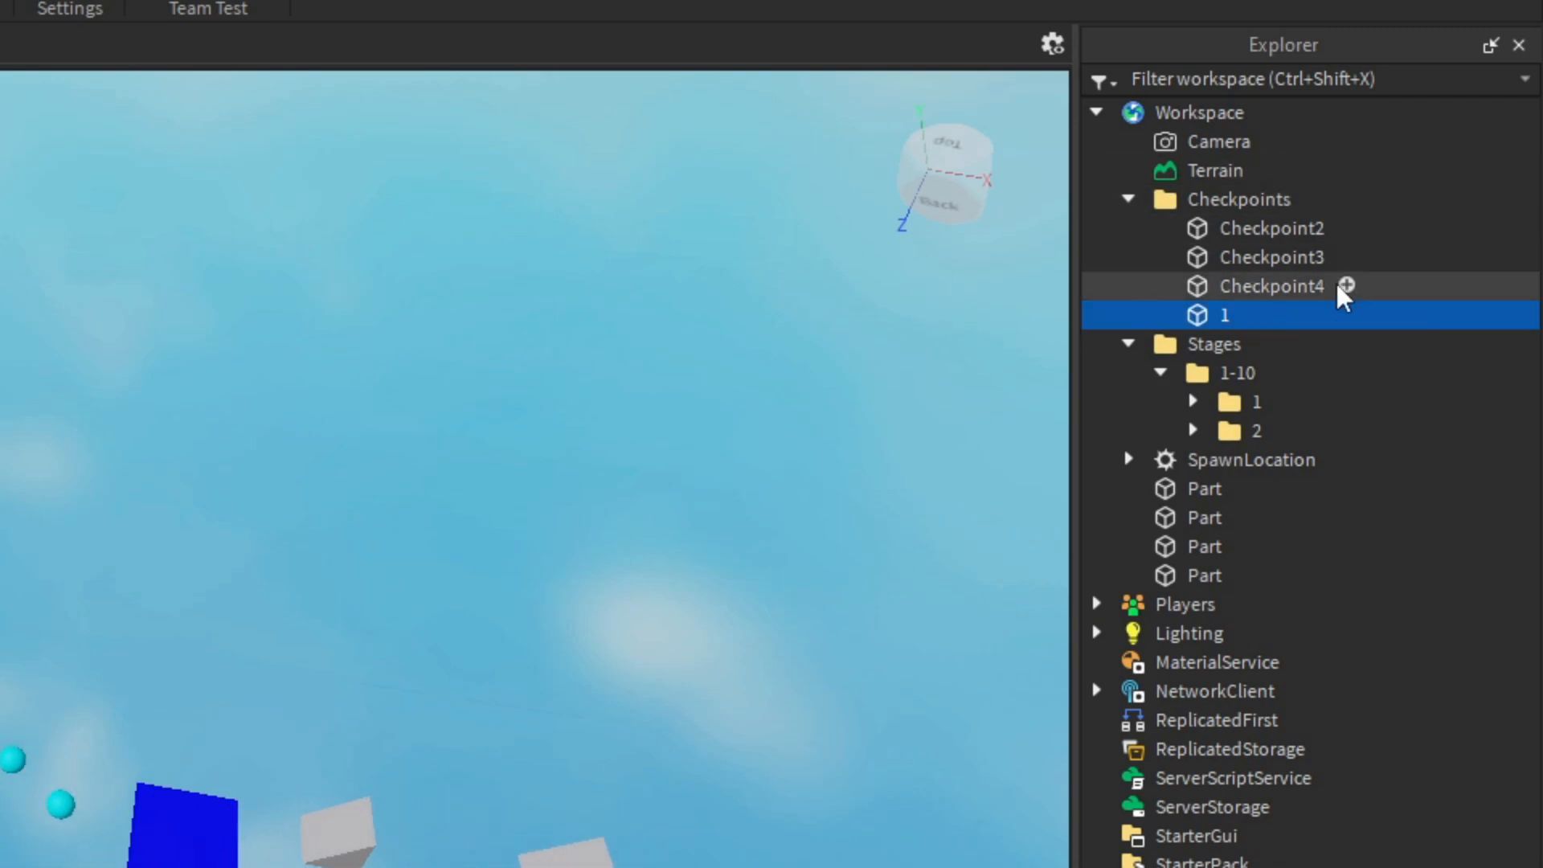
click(1289, 288)
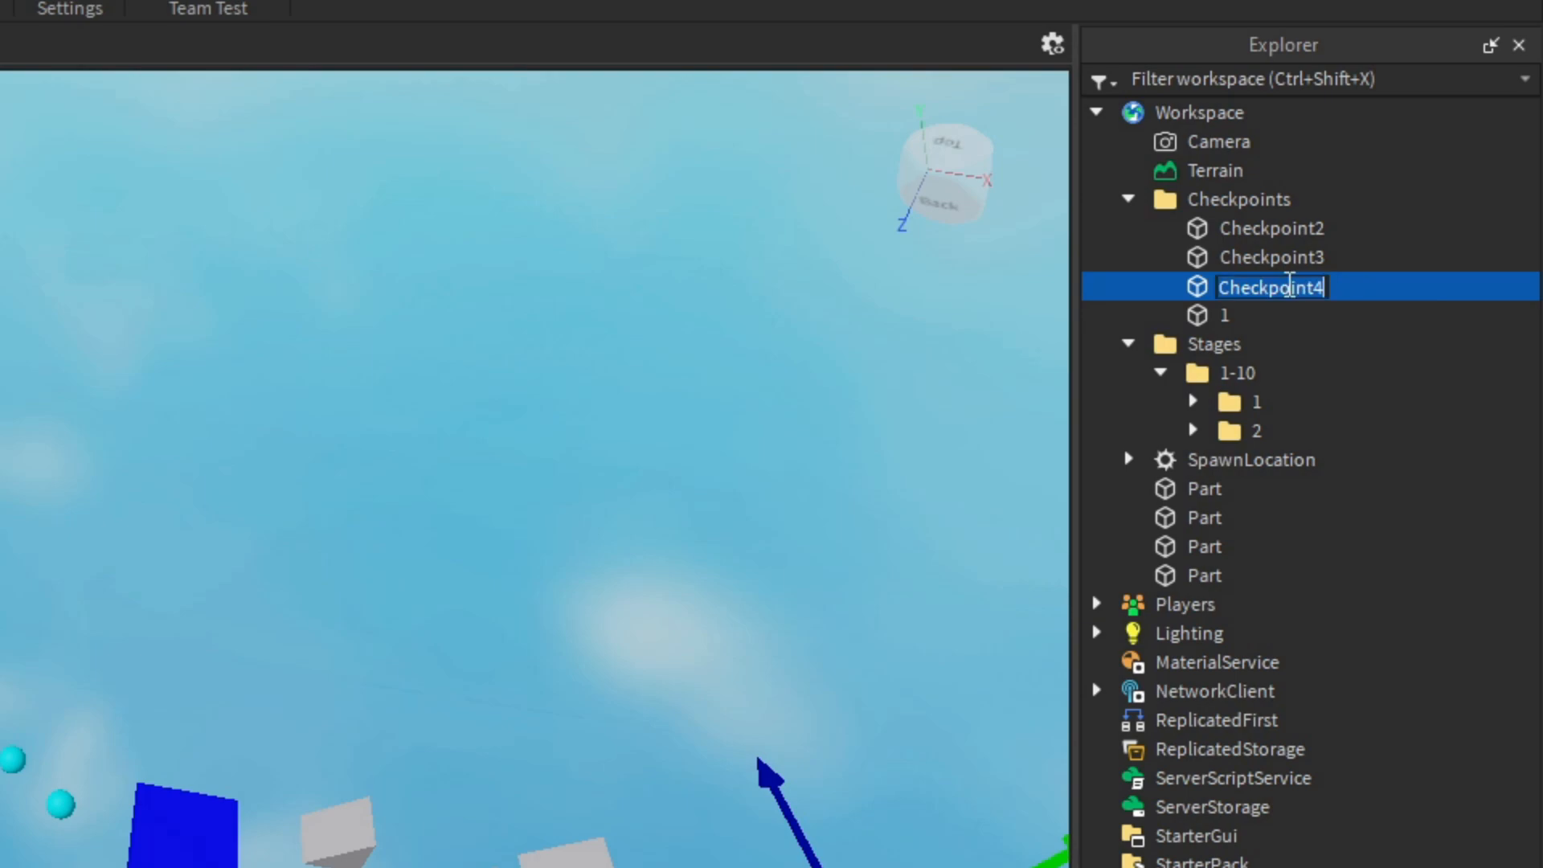
click(1315, 230)
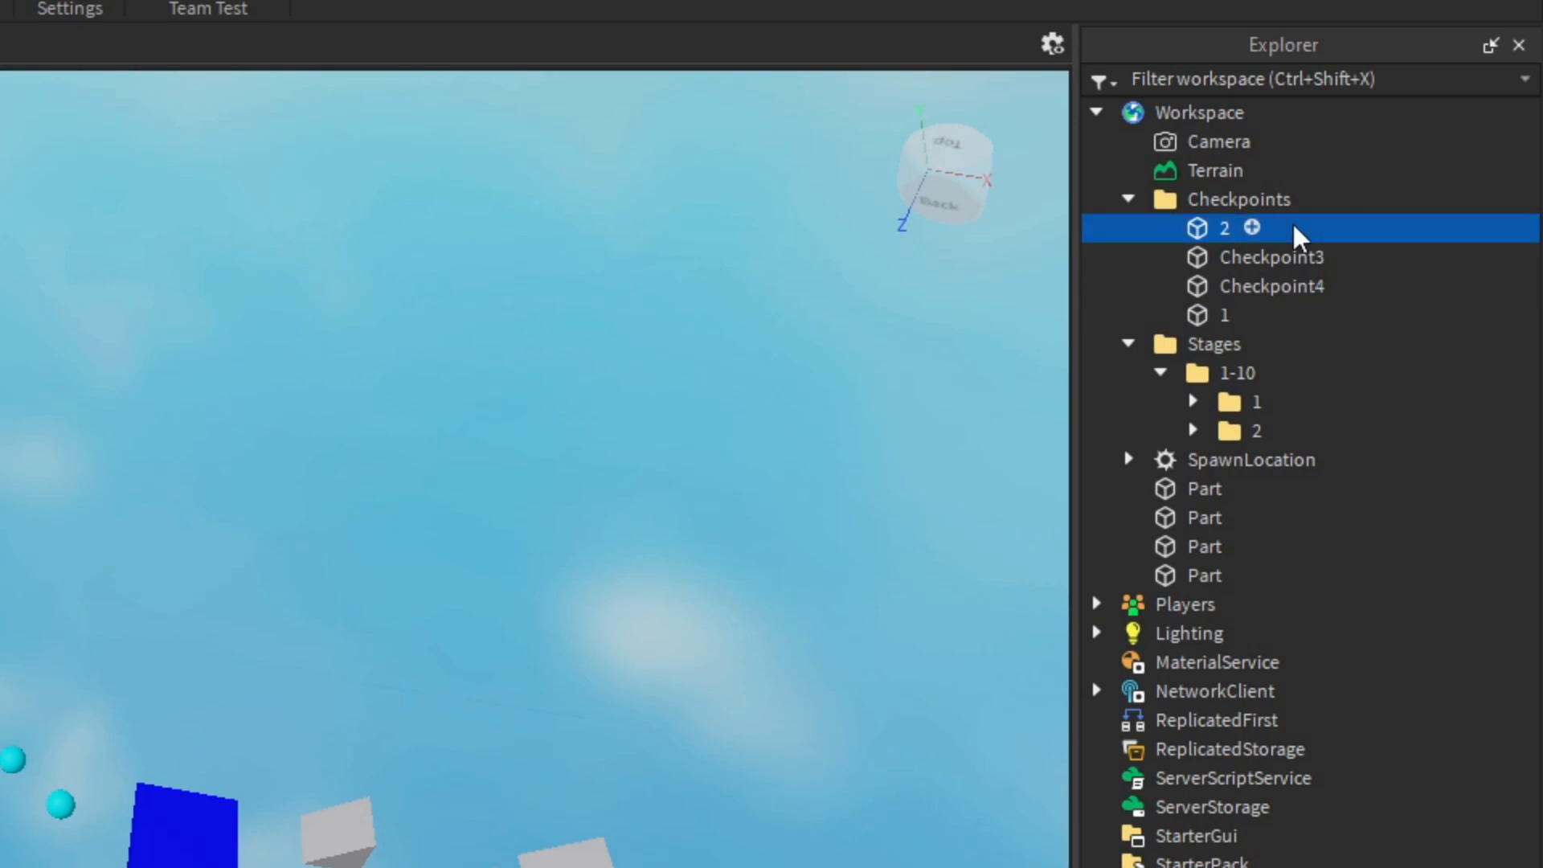
click(1291, 262)
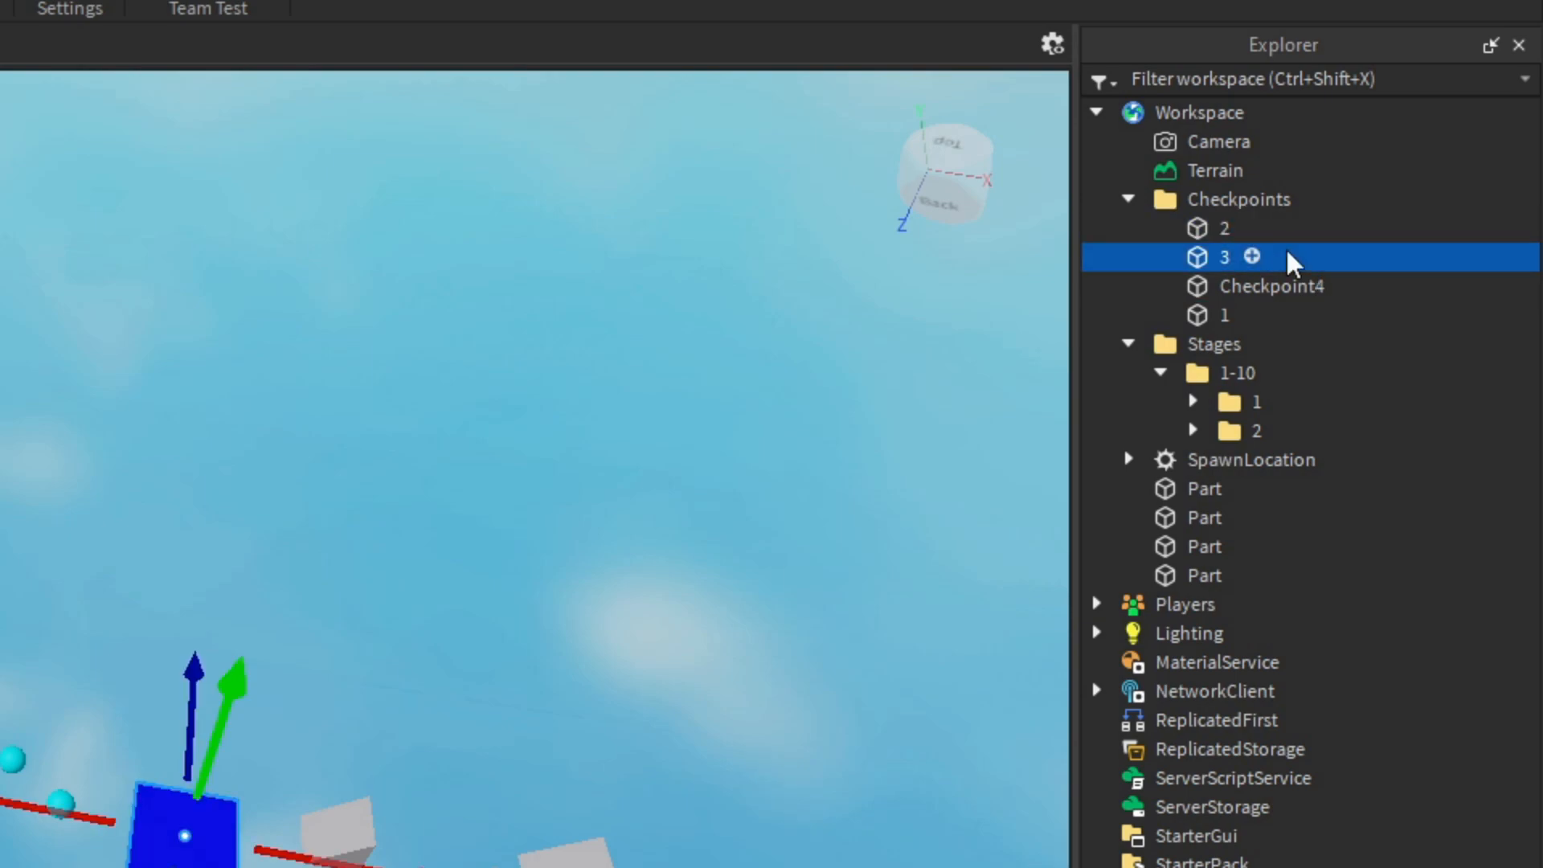
Rename Checkpoint4 as 4 and collapse the Checkpoints folder.
click(1254, 288)
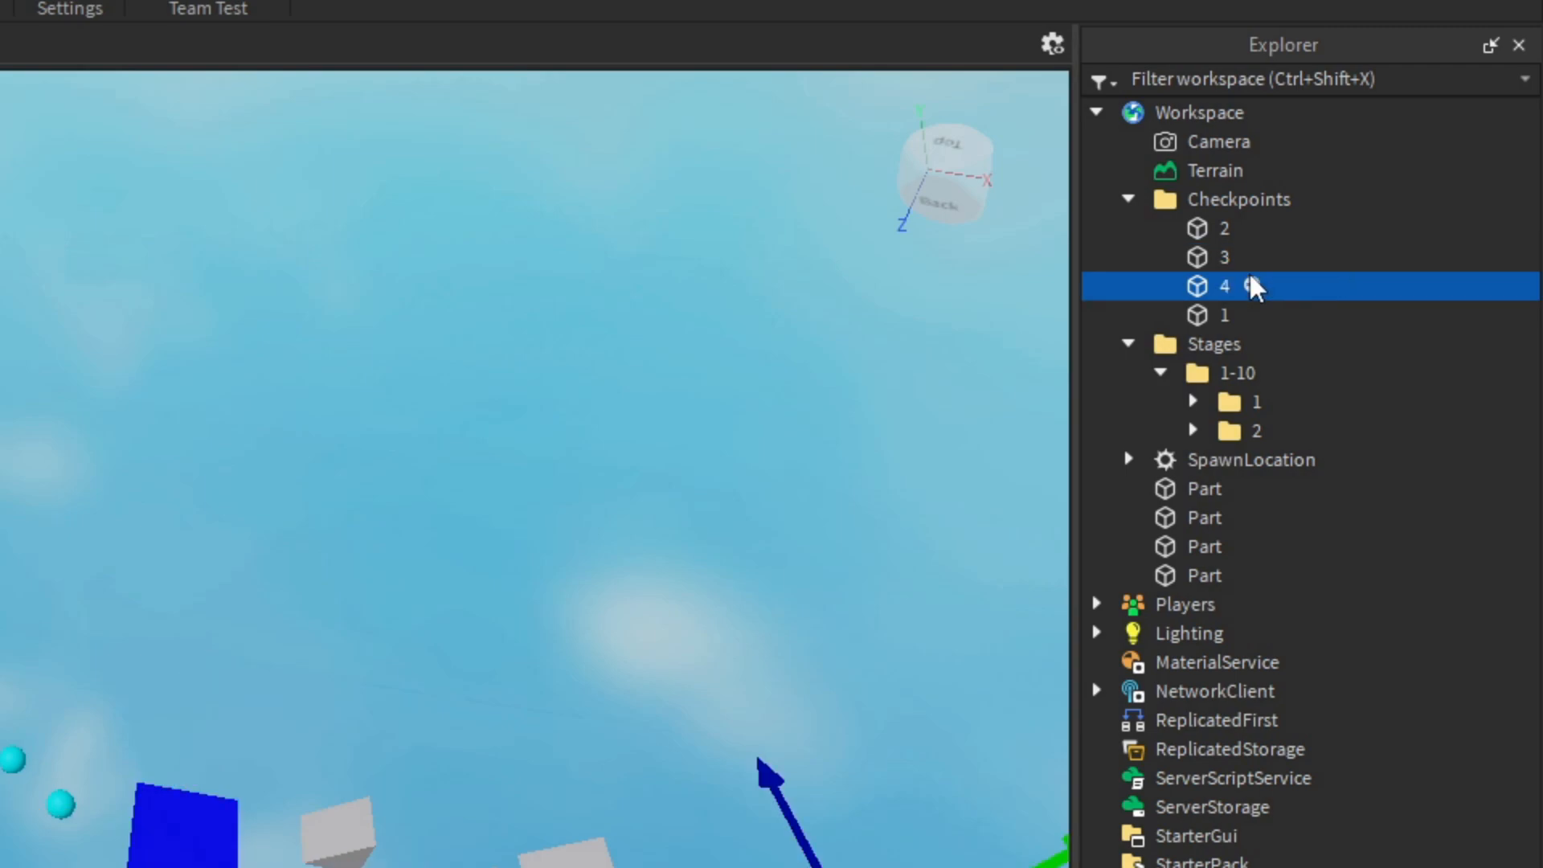
key(f)
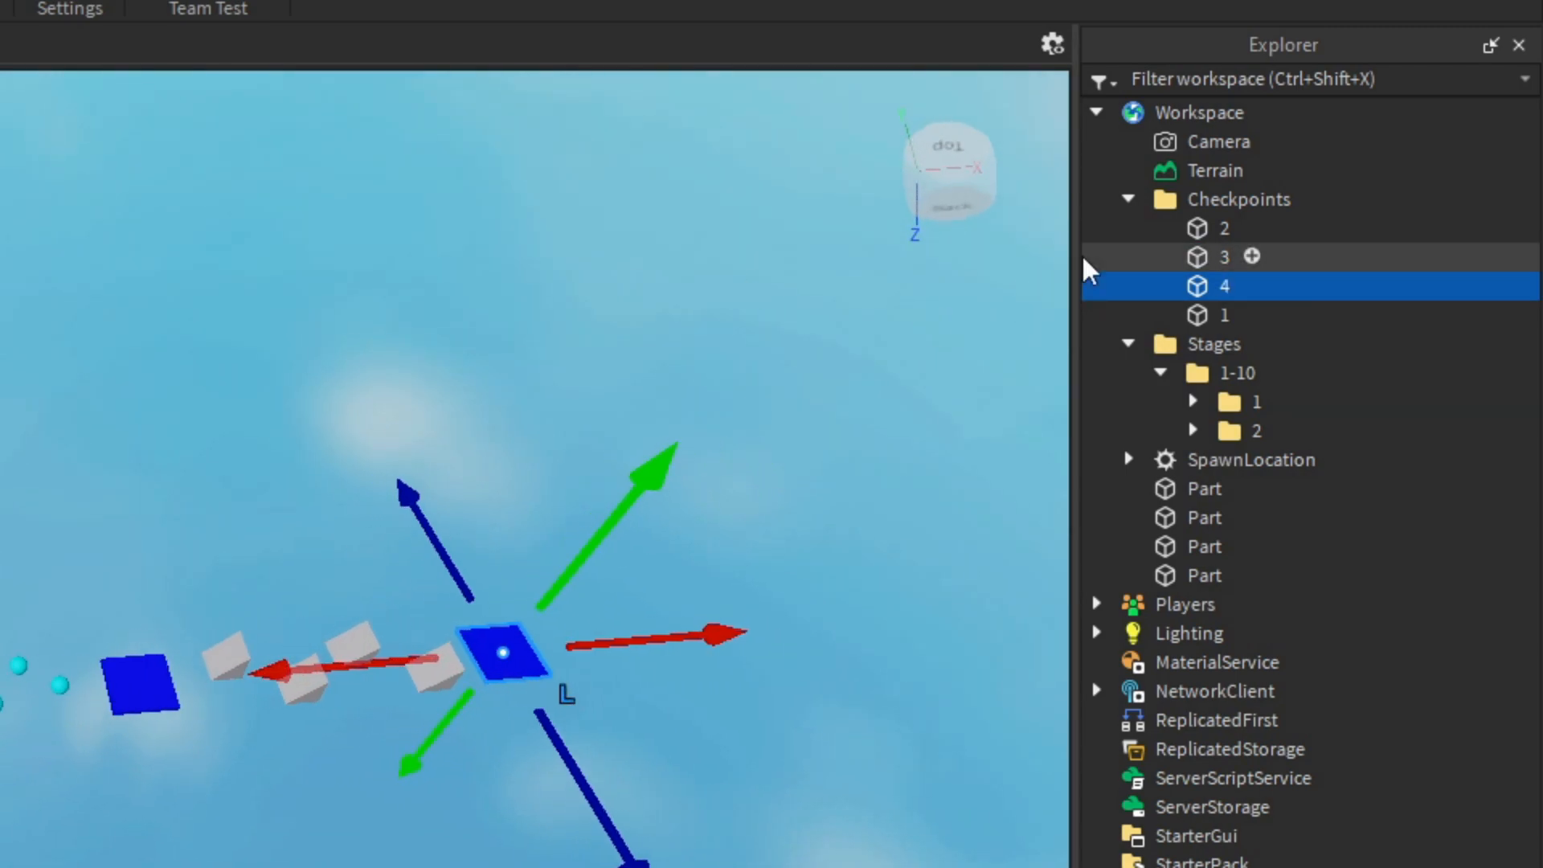
click(1227, 210)
click(628, 236)
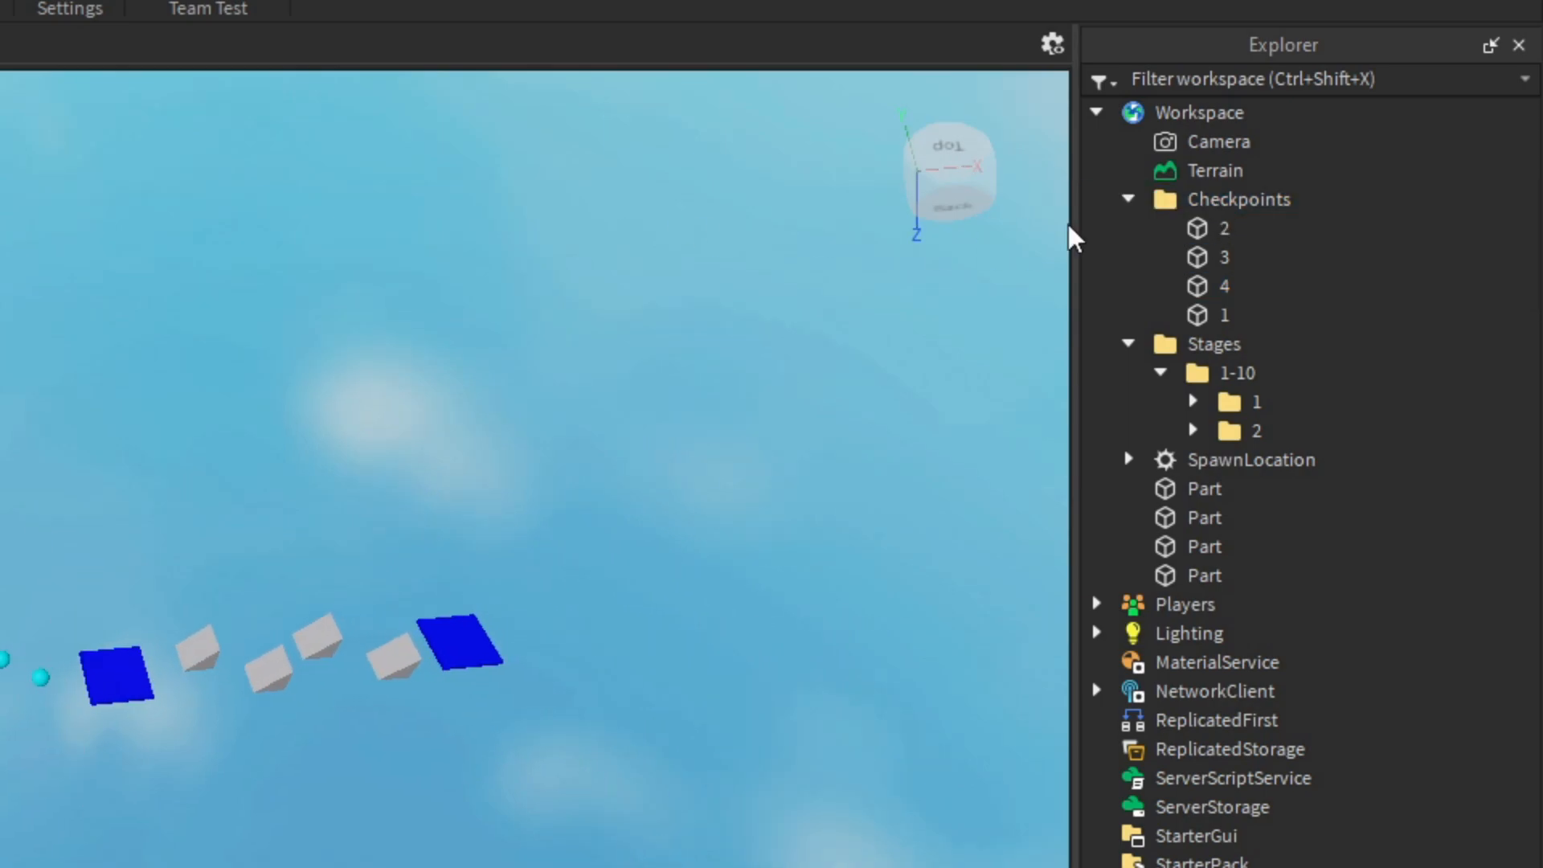
right_drag(630, 295, 629, 305)
right_drag(726, 284, 732, 282)
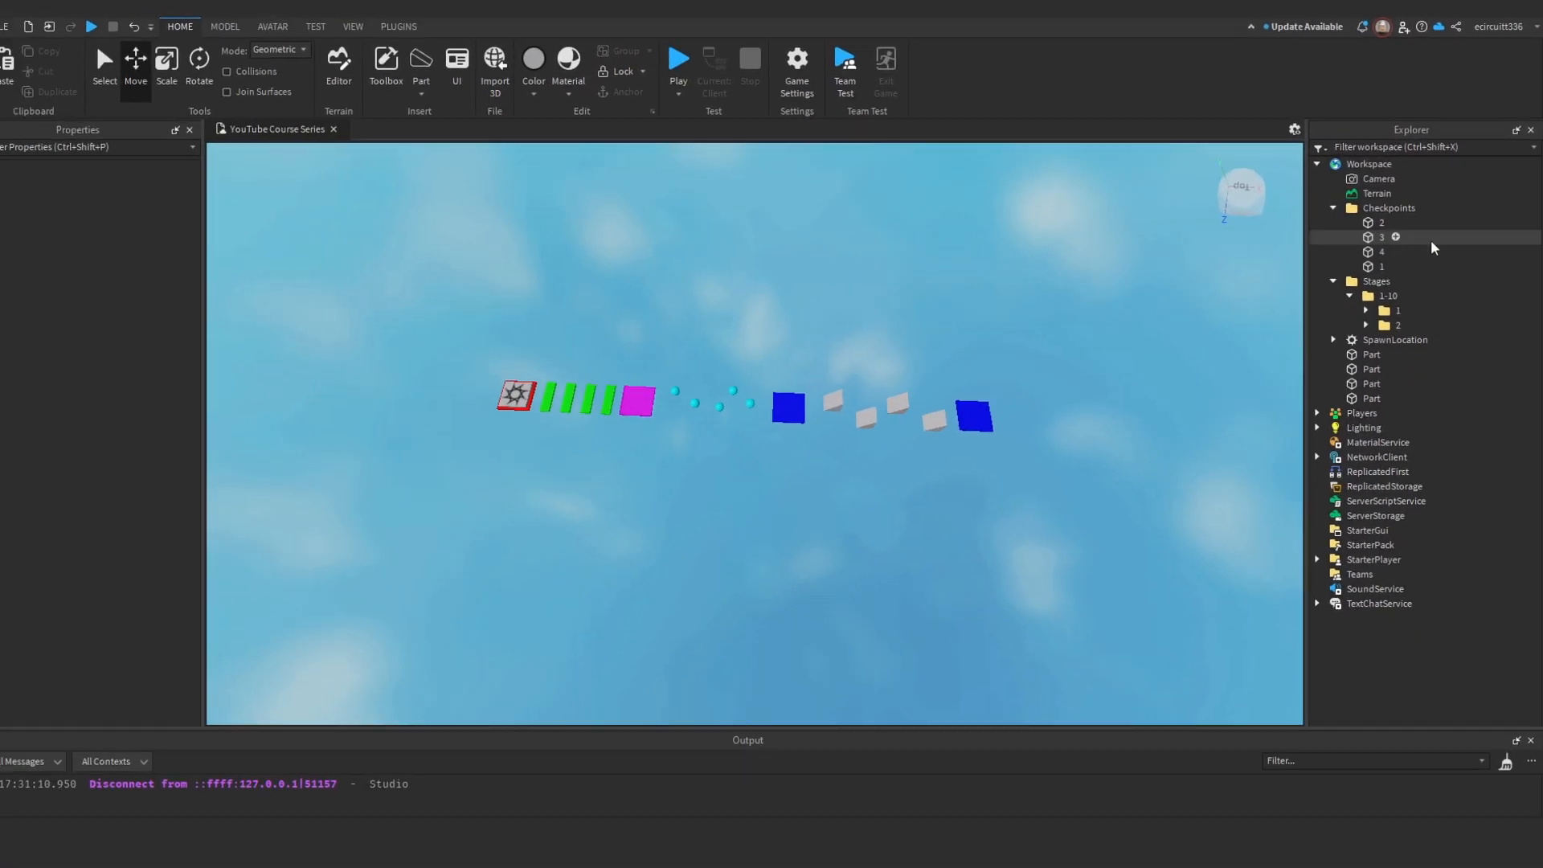
right_drag(838, 364, 838, 364)
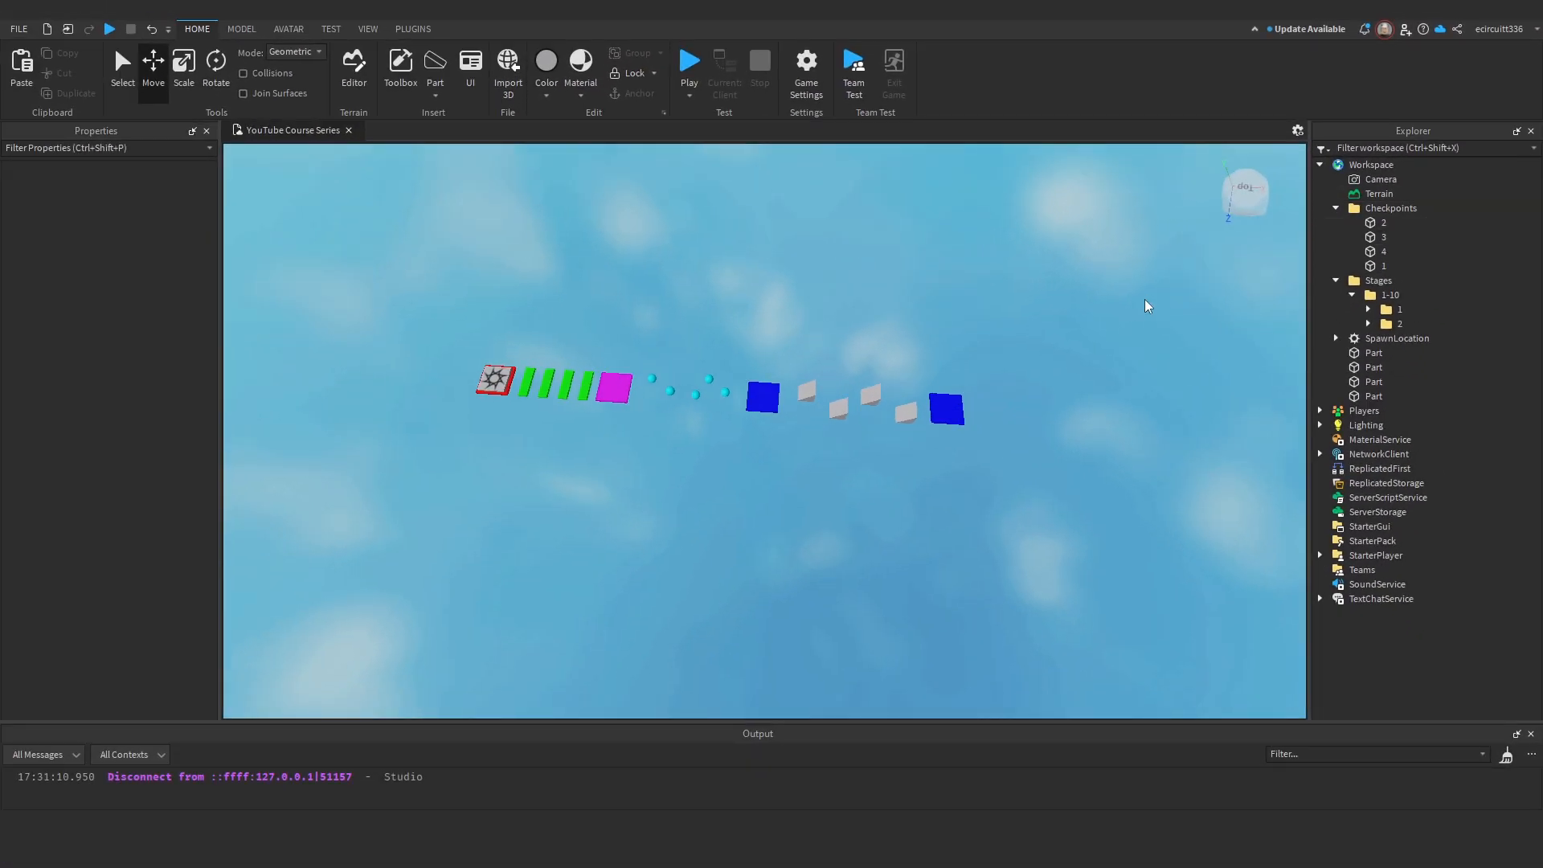
key(d)
key(w)
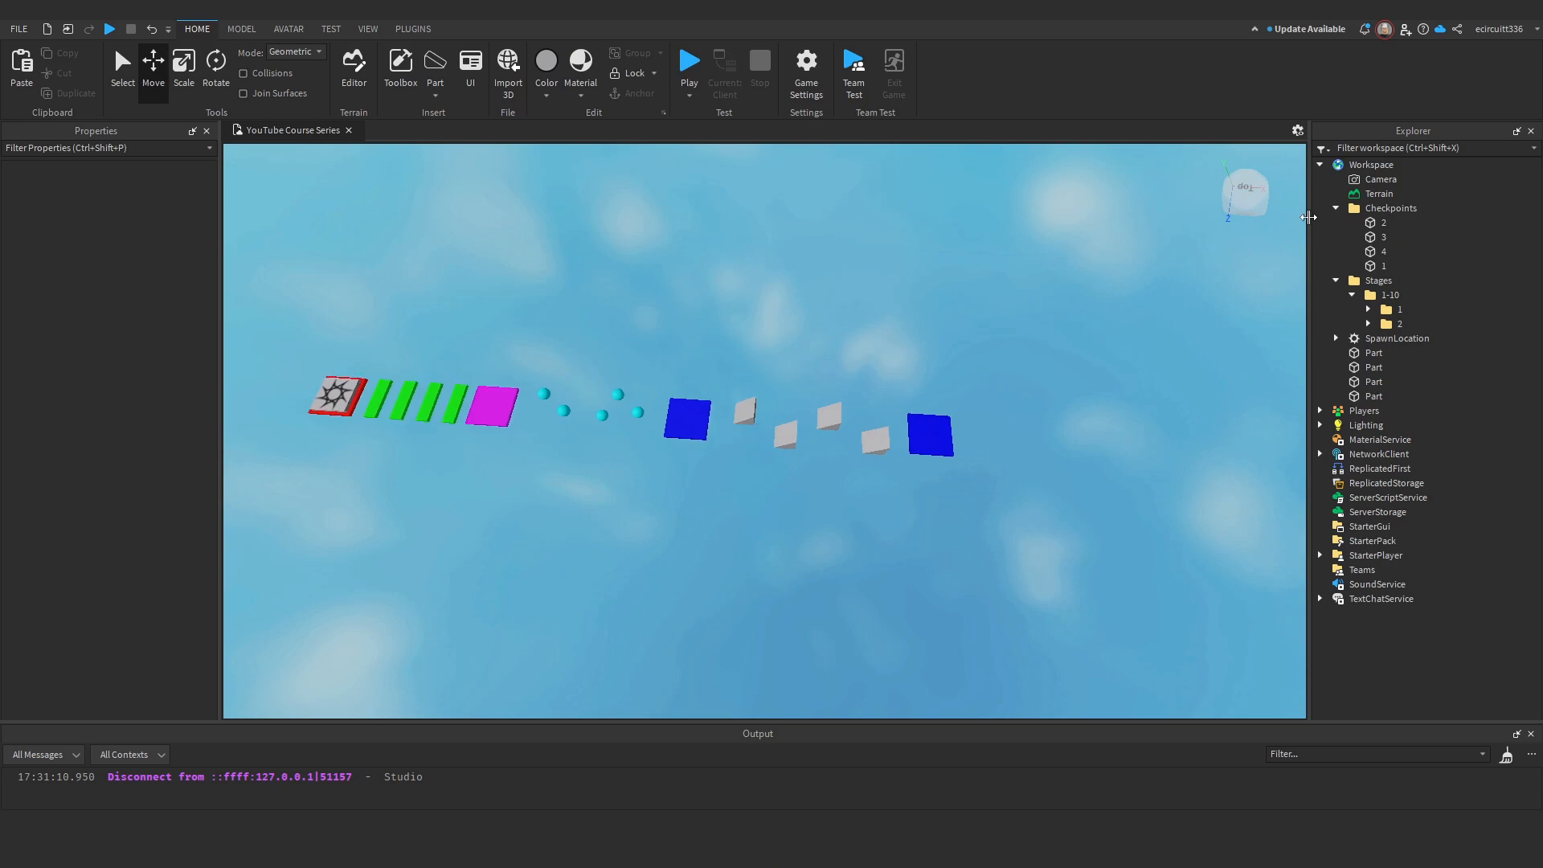
click(1335, 208)
Group the four grey wedge-shaped parts between the two blue platforms as a folder.
right_drag(961, 307, 978, 290)
key(w)
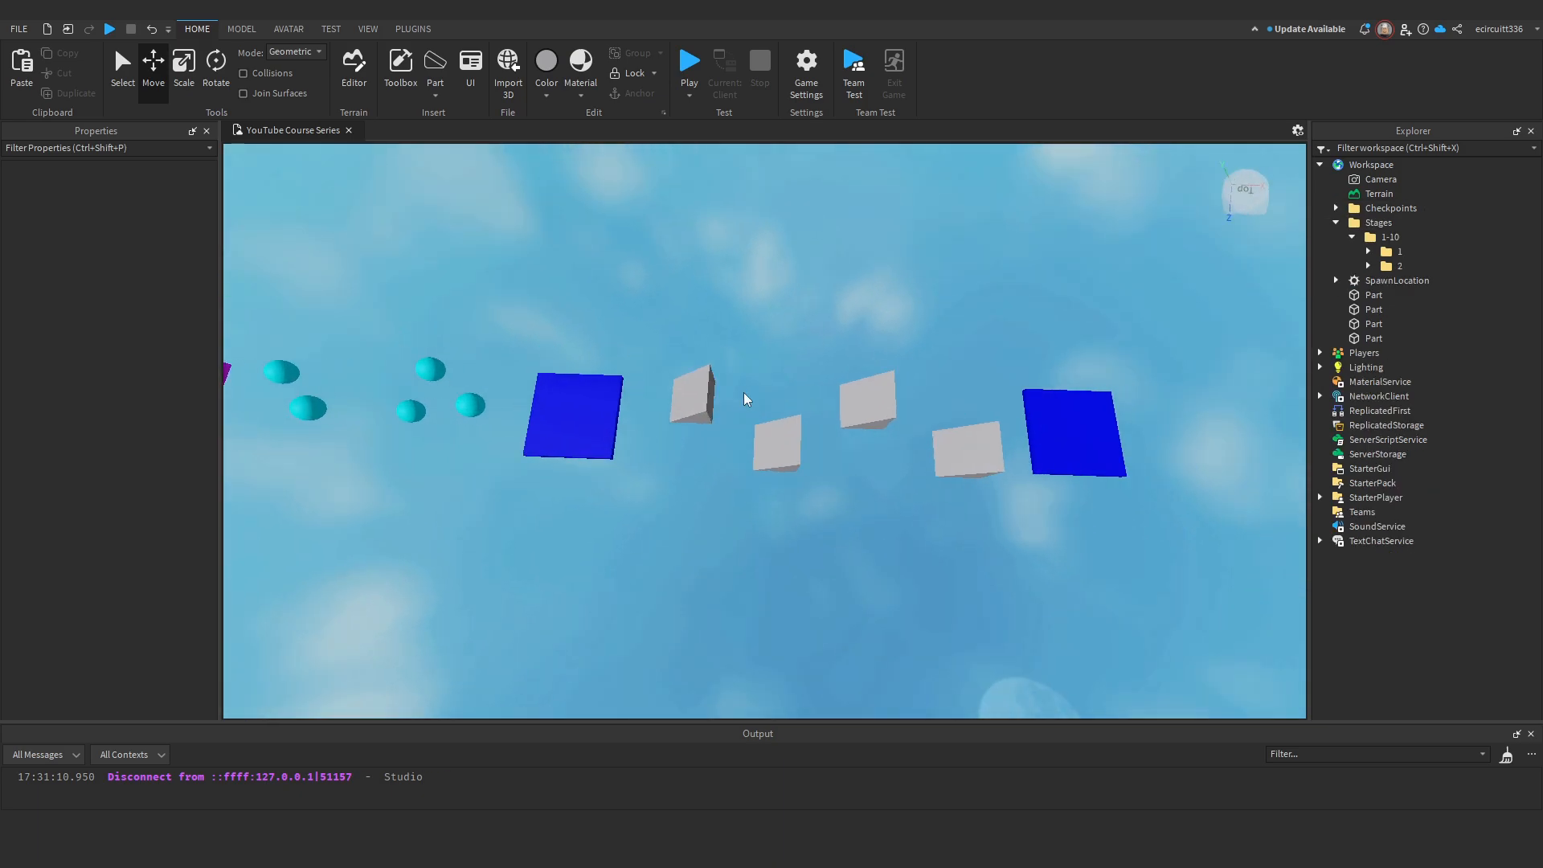
click(701, 397)
ctrl+click(765, 442)
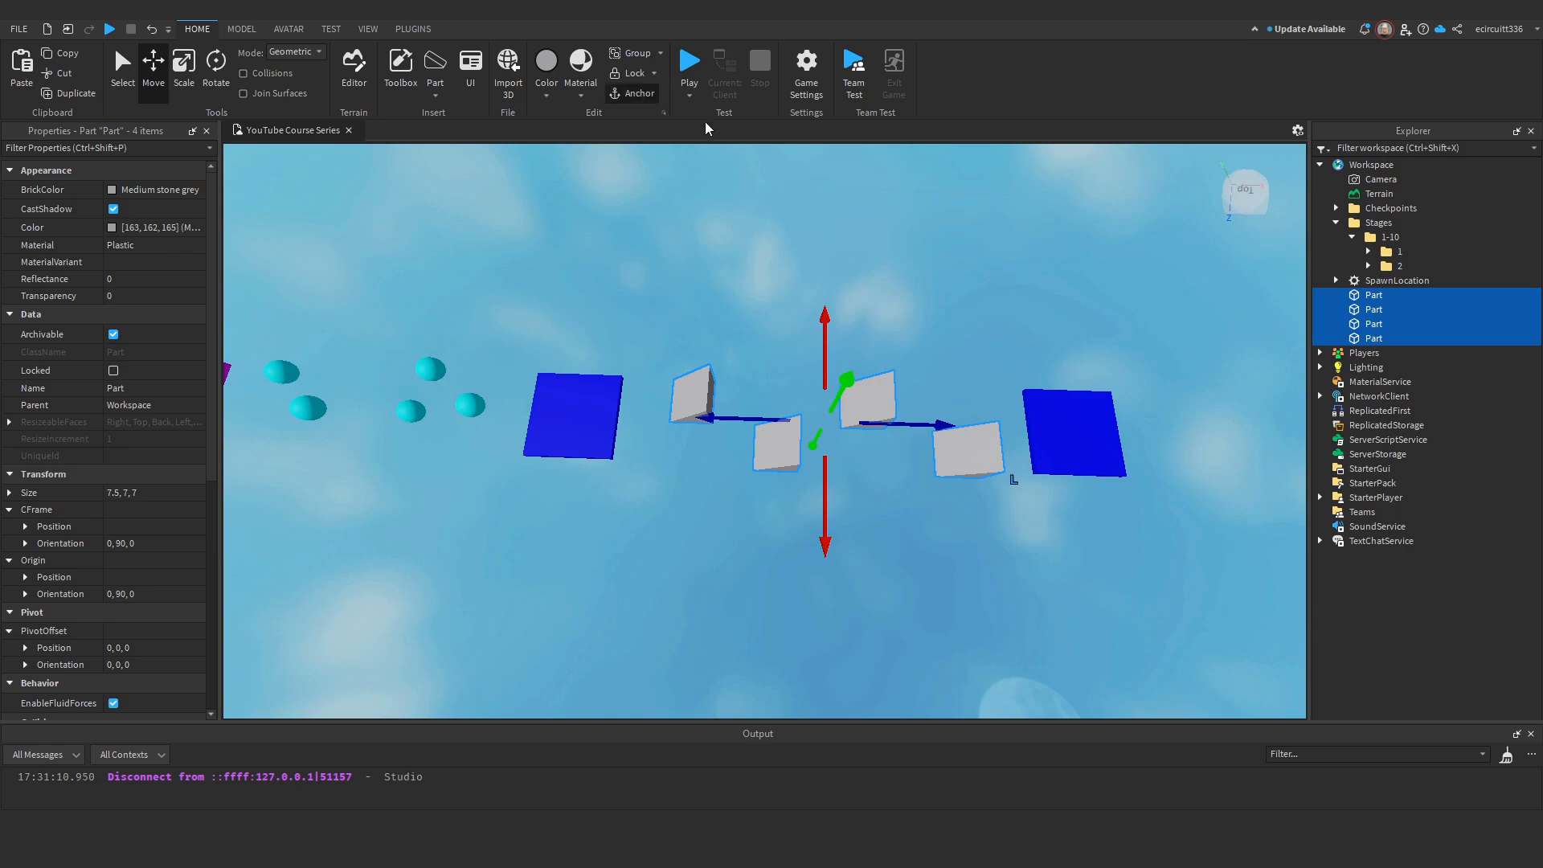
right_click(1344, 291)
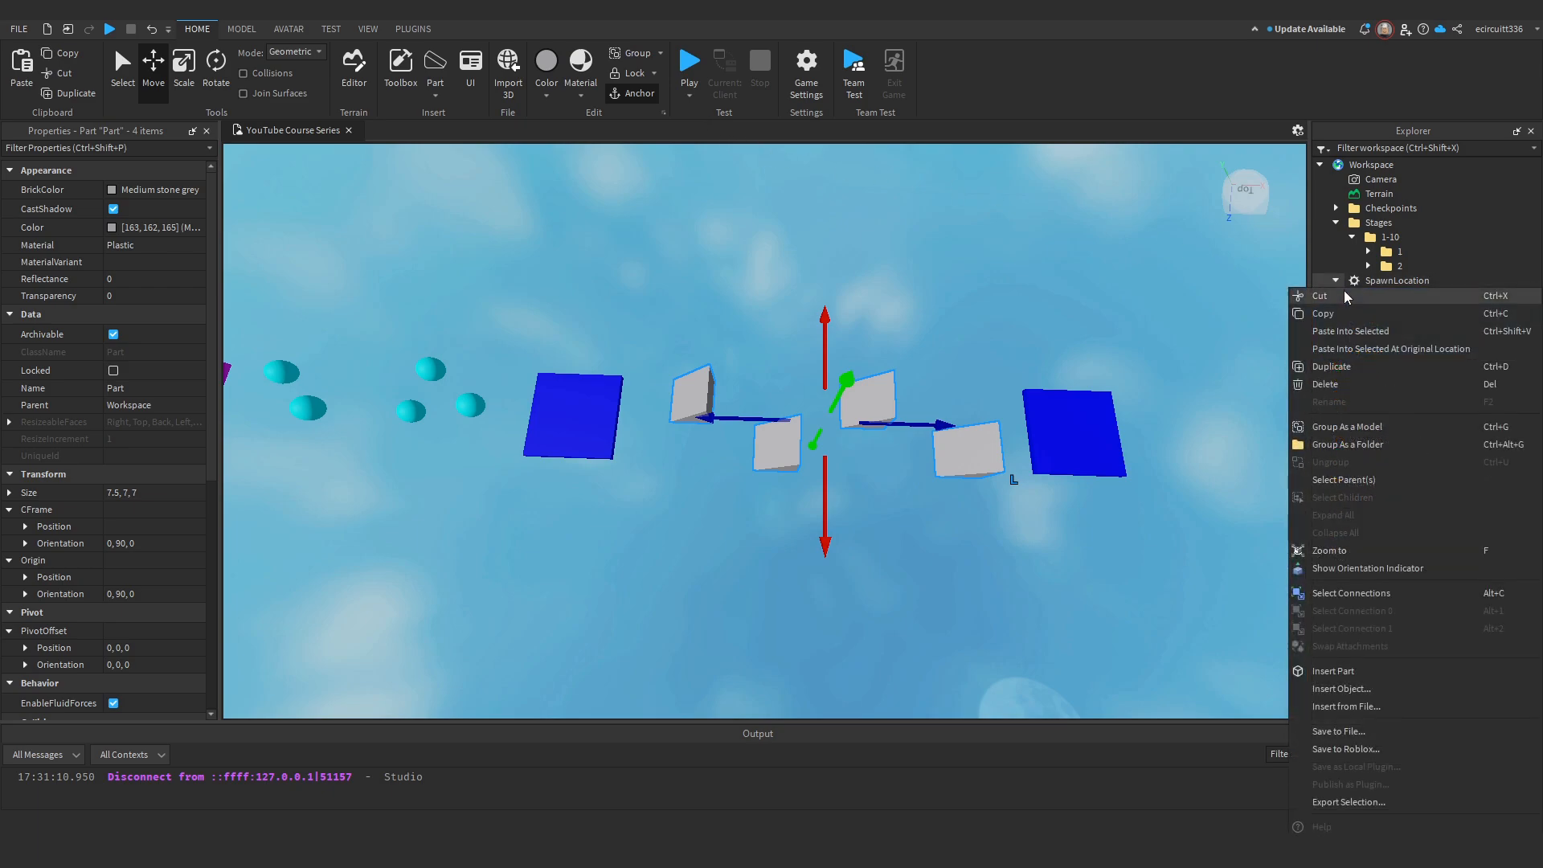
right_click(1355, 285)
click(1037, 369)
click(968, 449)
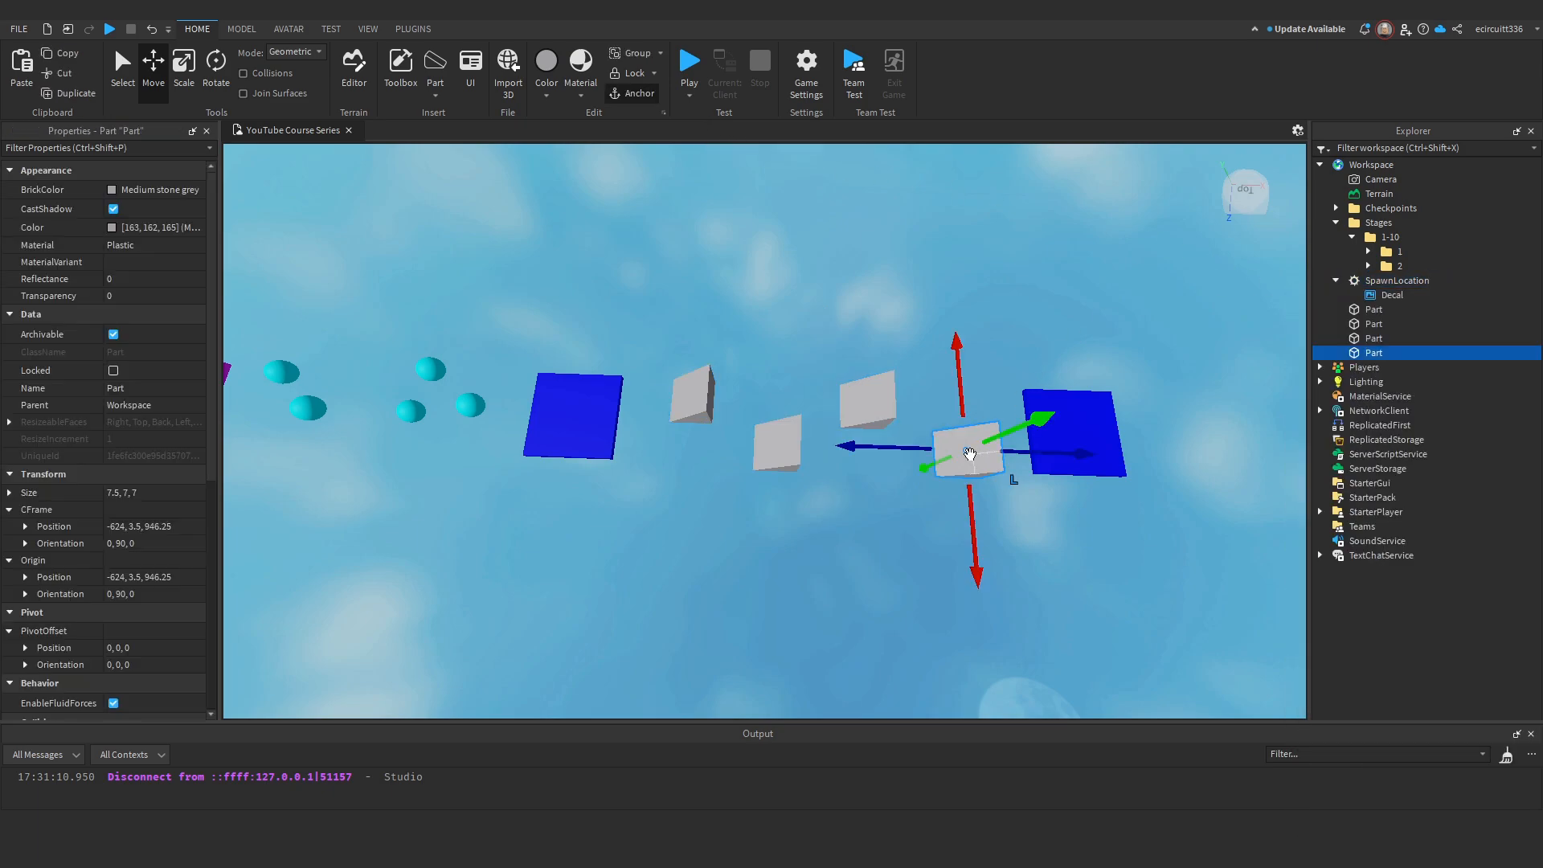
ctrl+click(860, 420)
ctrl+click(697, 397)
right_click(1371, 354)
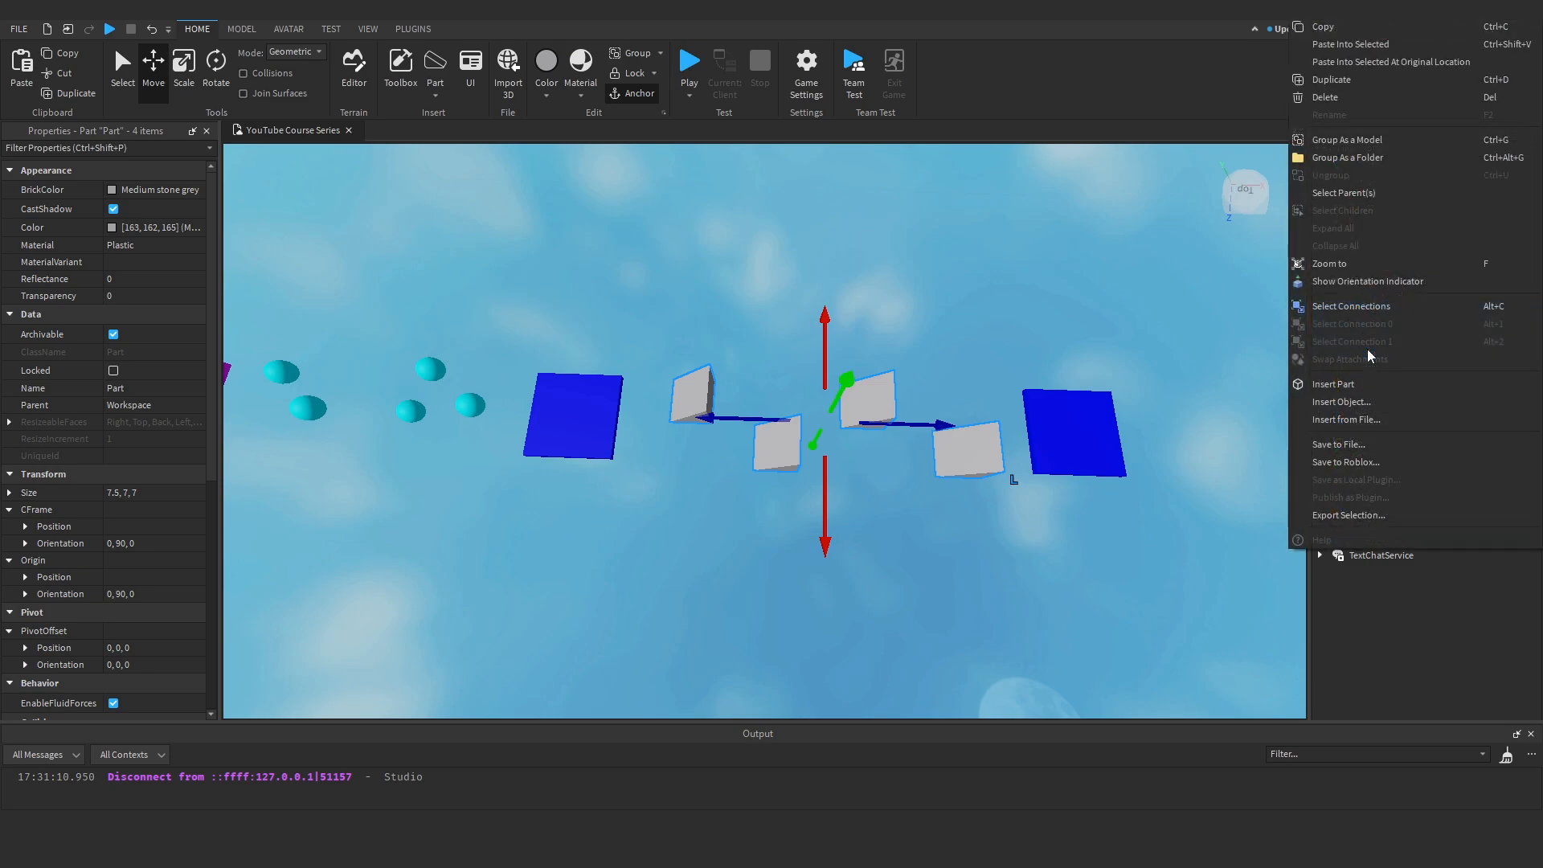
click(1348, 159)
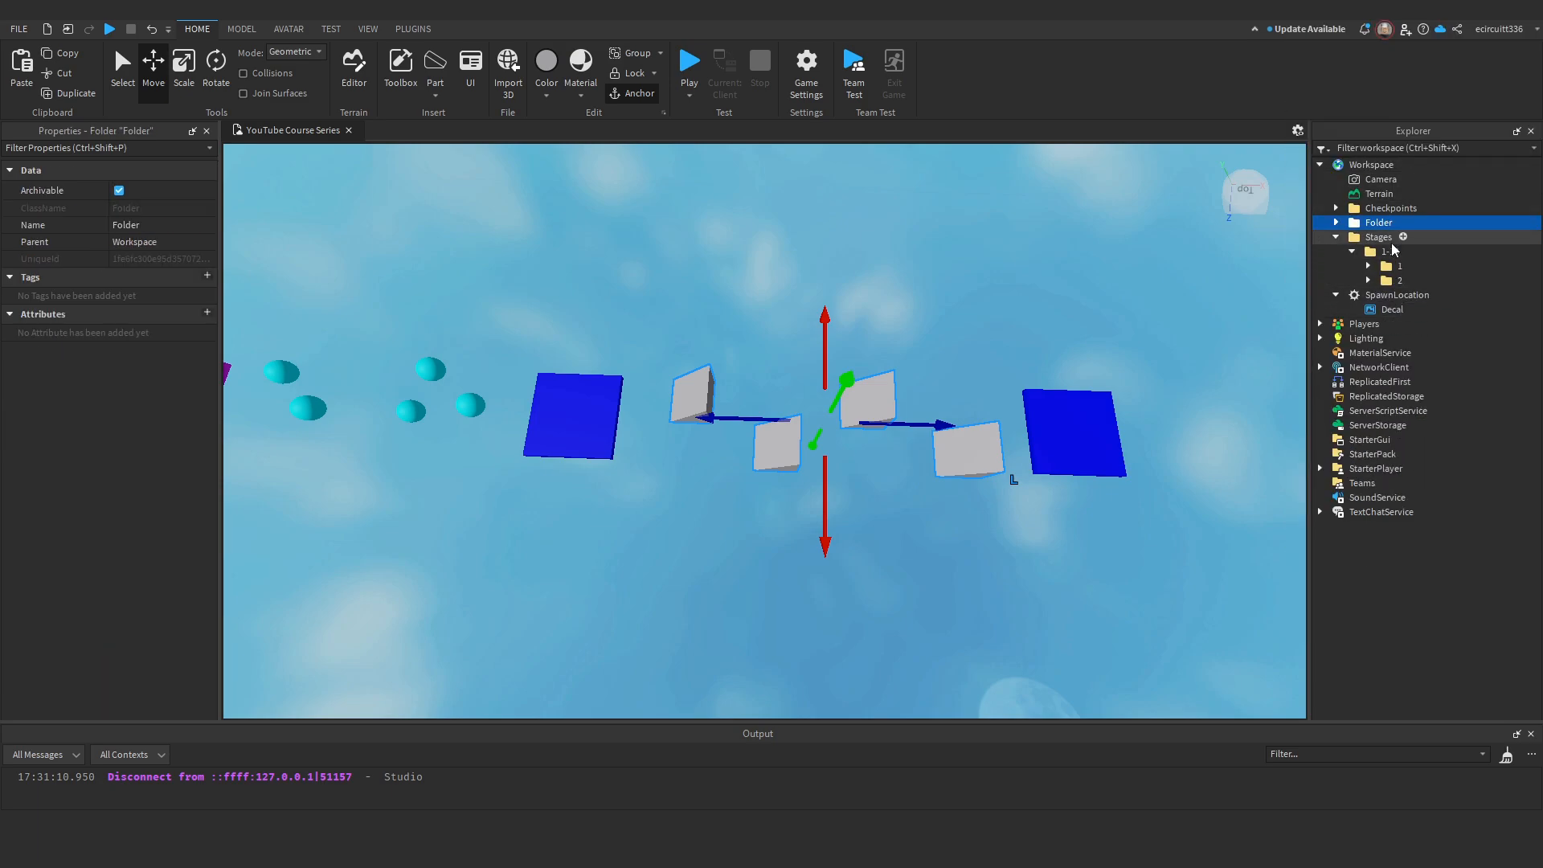
Rename the new folder as 3 and move it into the 1-10 folder under Stages.
key(Return)
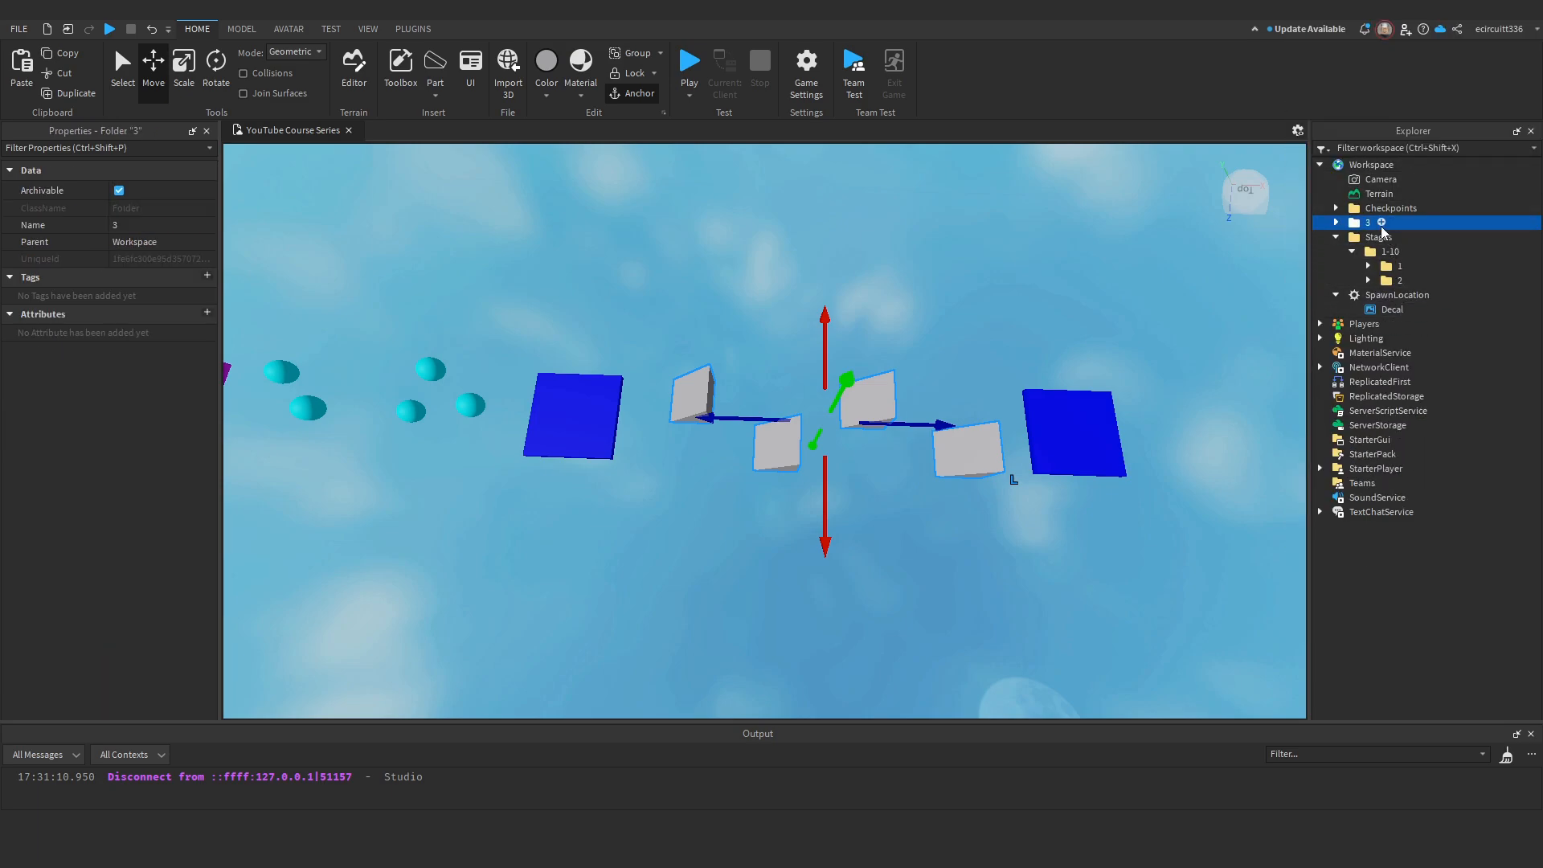
click(1381, 224)
click(1363, 227)
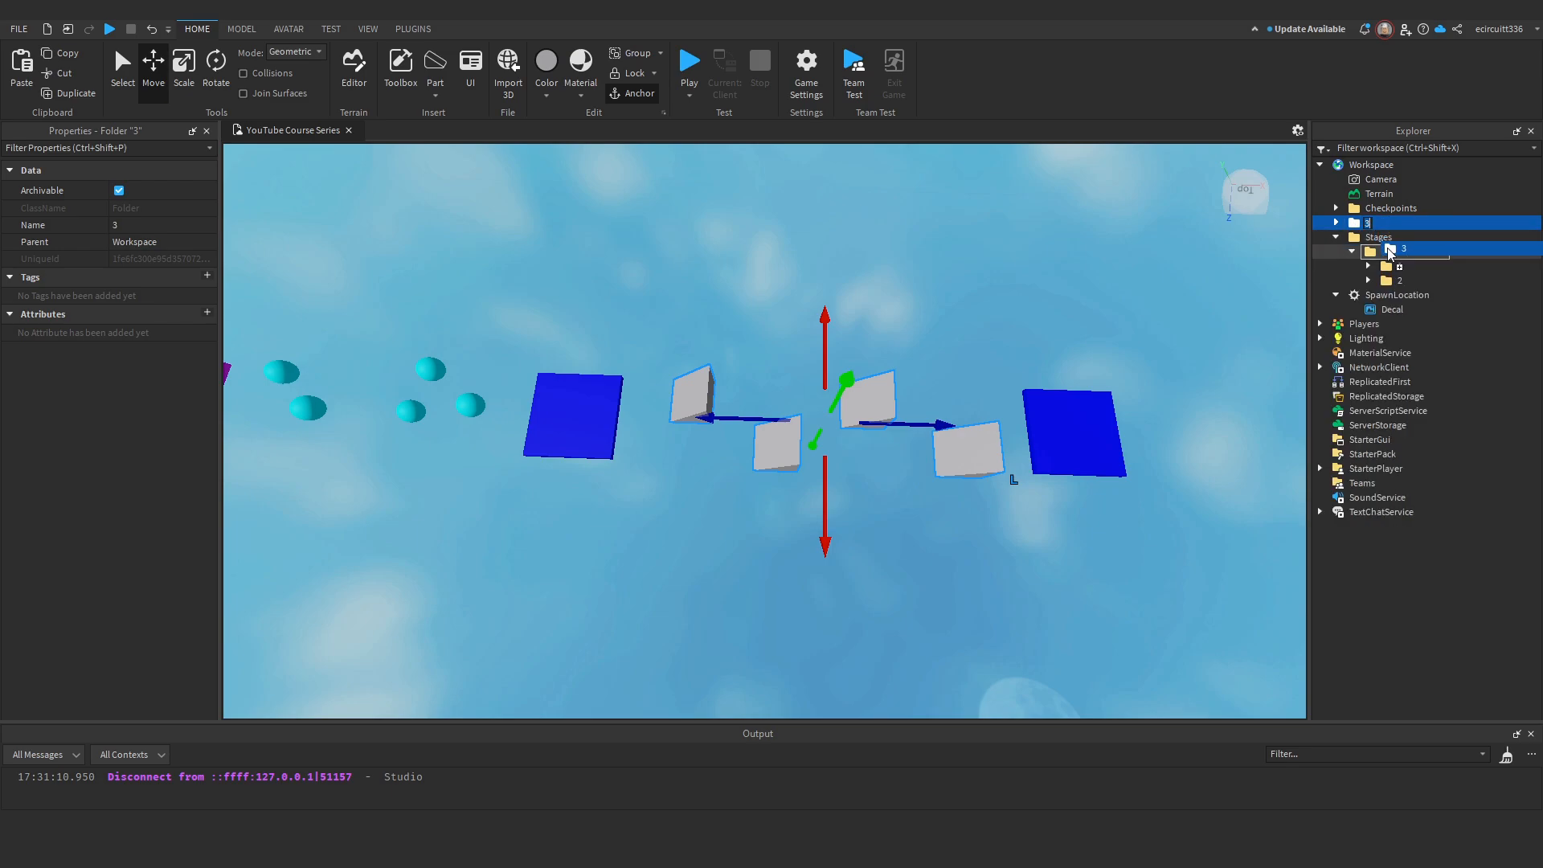
drag(1389, 250, 1389, 252)
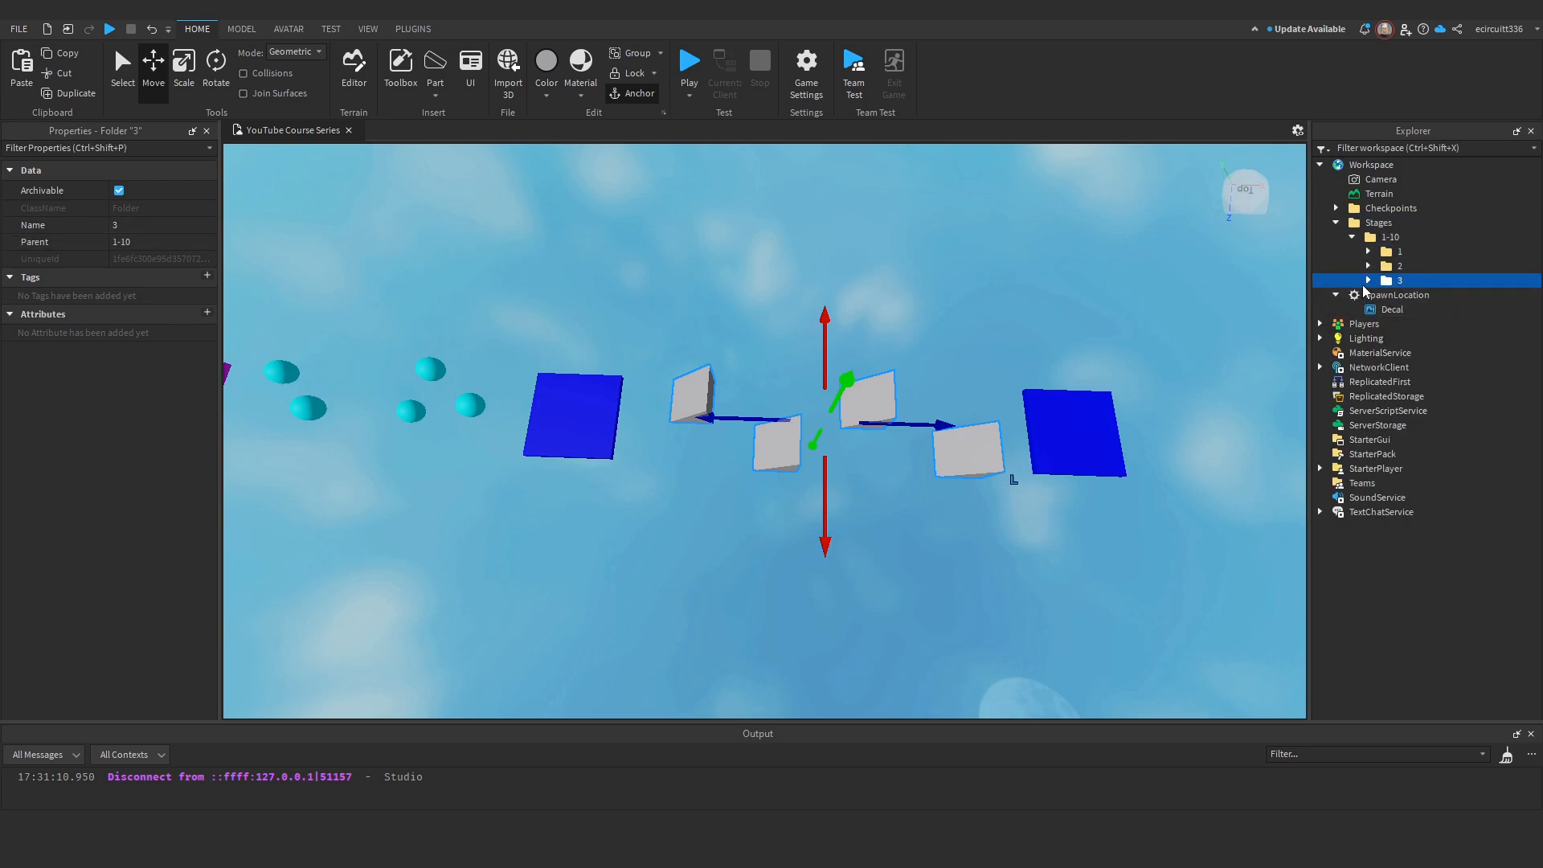
Color all four parts inside stage folder 3 bright yellow.
click(1368, 280)
click(1392, 294)
shift+click(1406, 338)
click(113, 228)
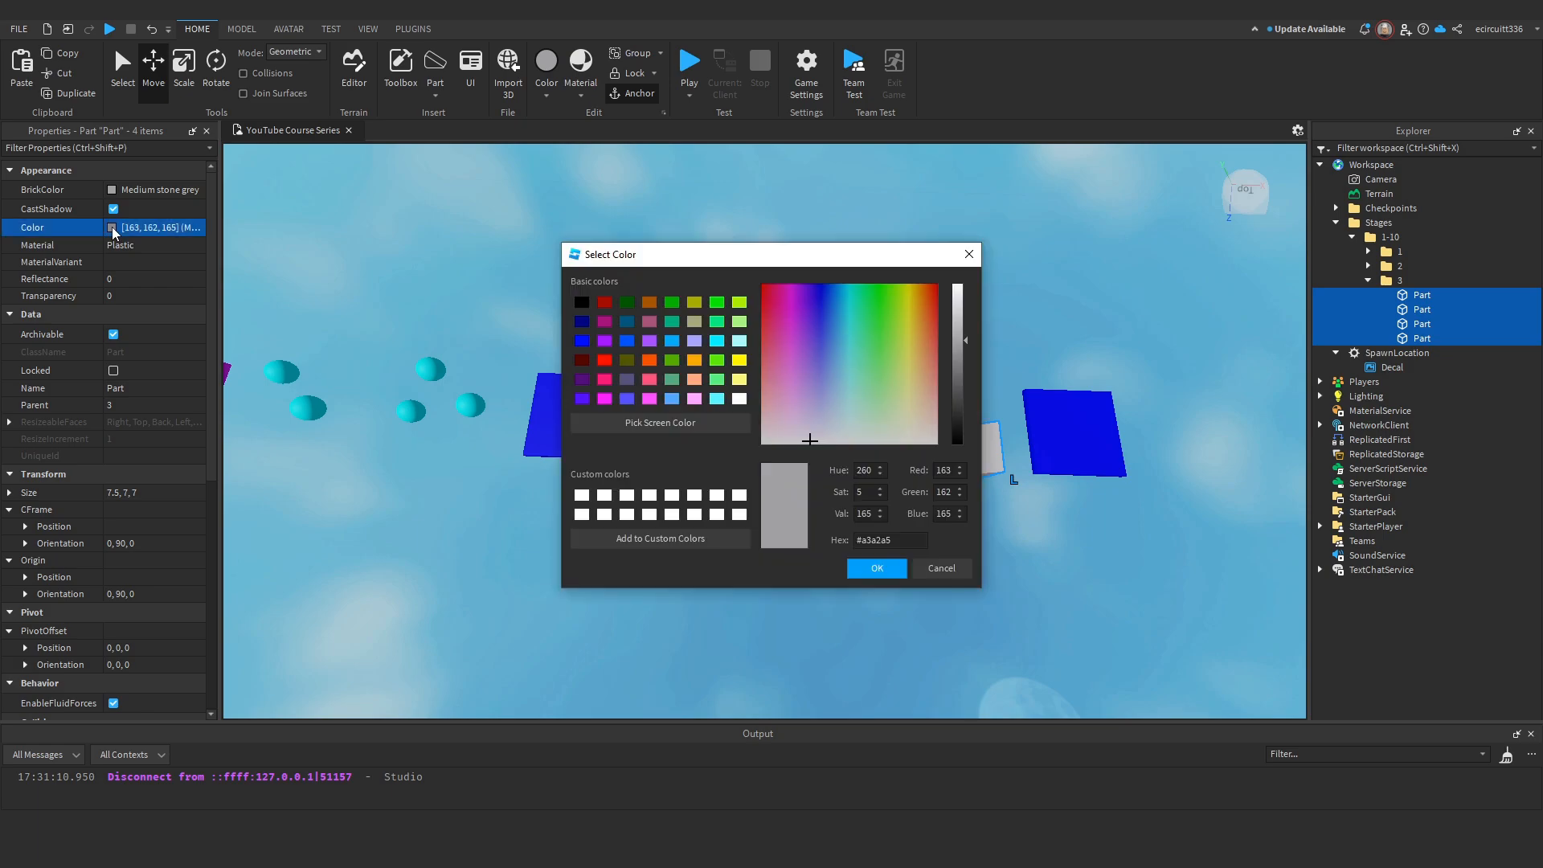
drag(856, 328, 913, 286)
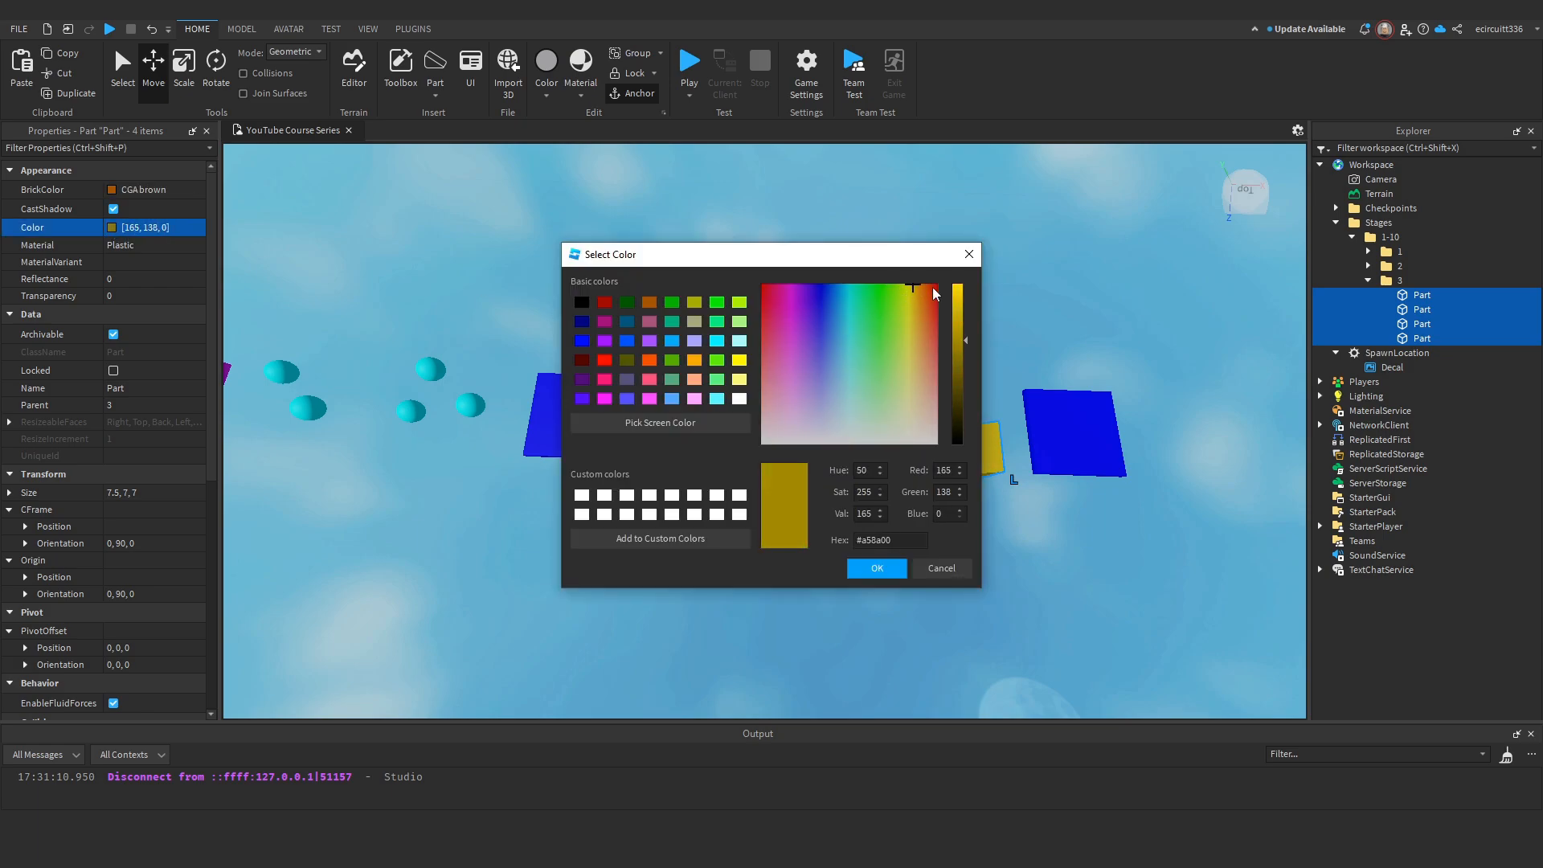
click(884, 573)
scroll(967, 551, down, 3)
click(968, 552)
Change the color of checkpoint 4, the last blue platform, to cyan (0, 229, 255).
right_drag(968, 551, 1047, 482)
scroll(1047, 482, down, 2)
right_drag(582, 352, 771, 430)
key(d)
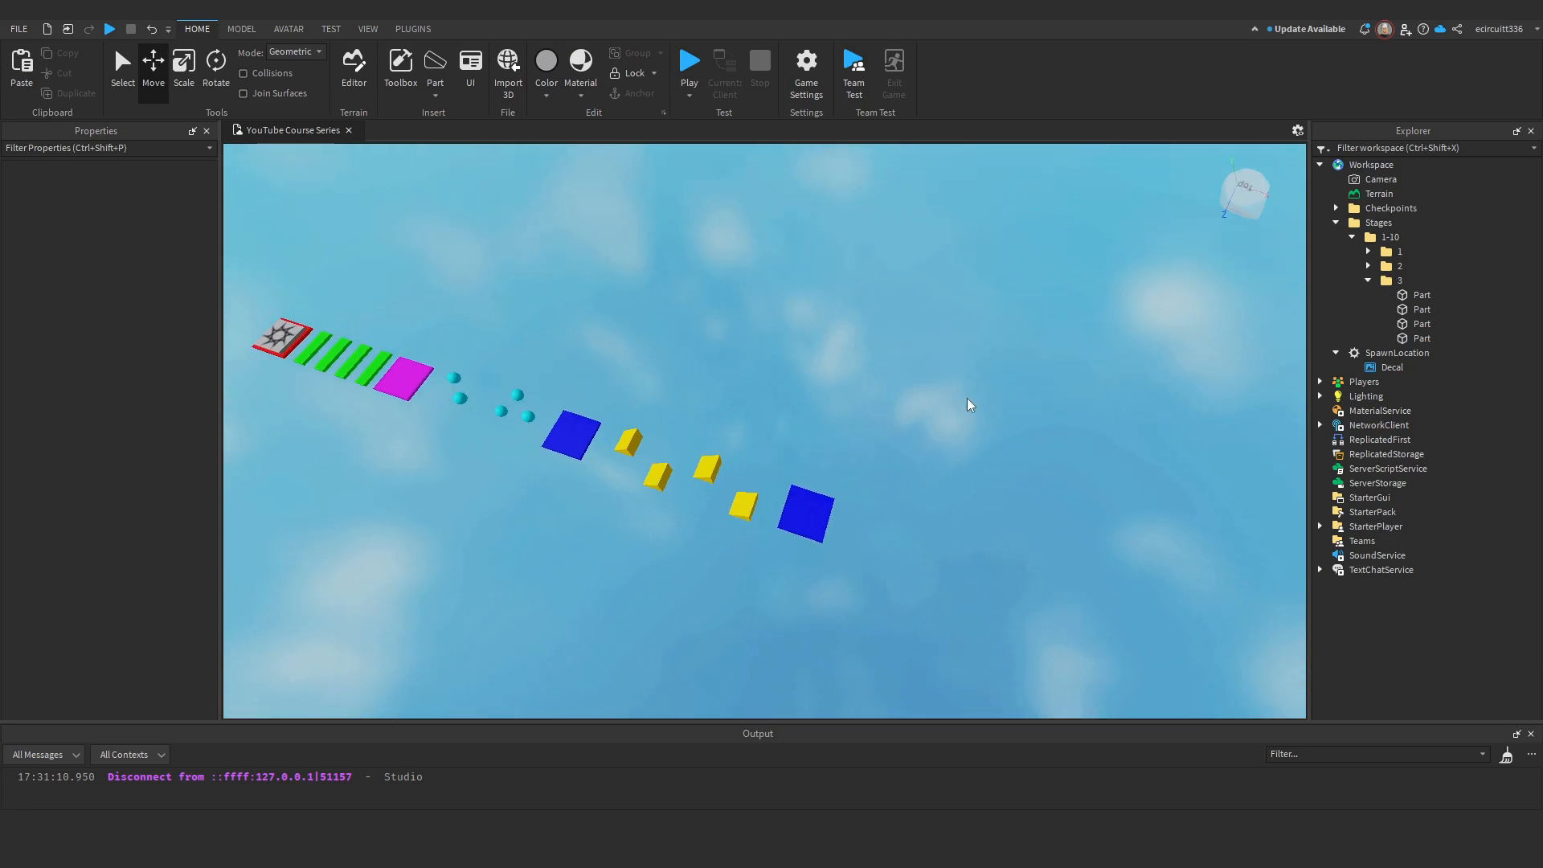
key(a)
click(851, 517)
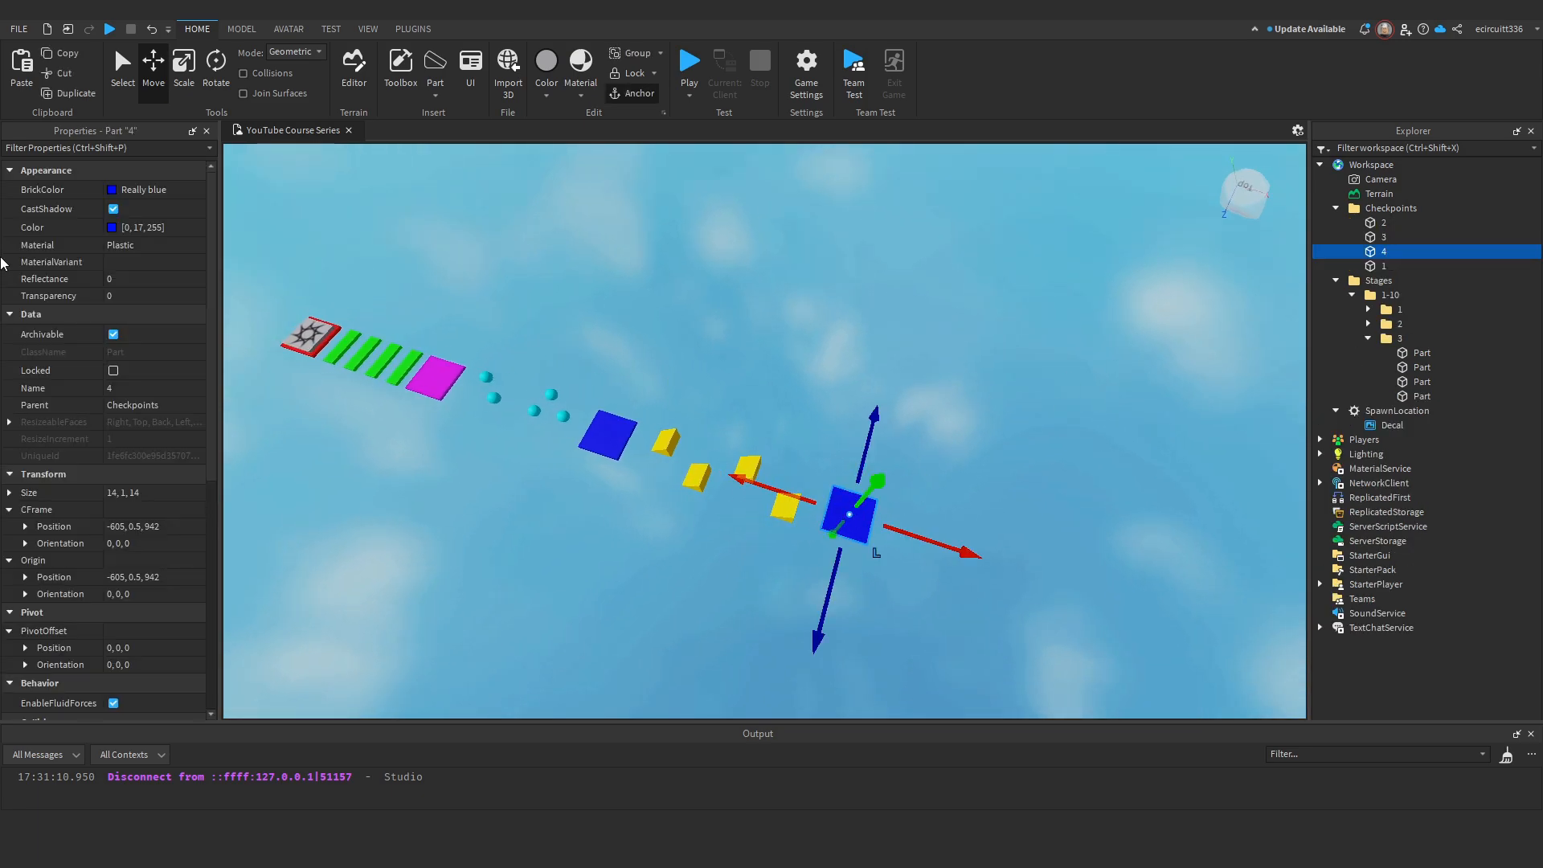
click(110, 228)
drag(873, 302, 846, 269)
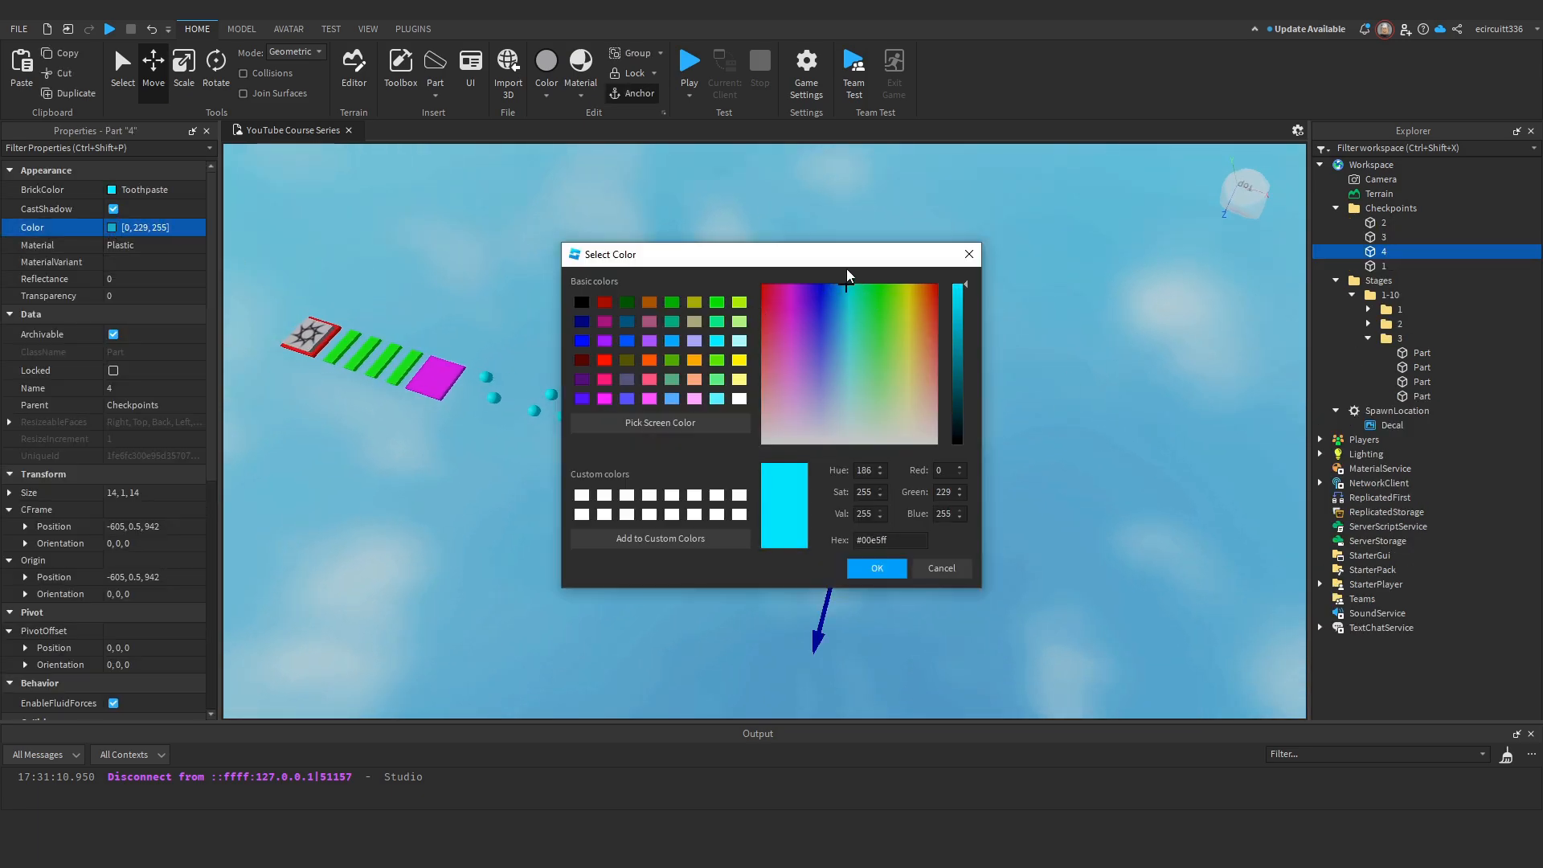
click(876, 568)
click(1024, 595)
Insert a new block part on the cyan checkpoint platform.
right_drag(996, 547, 996, 514)
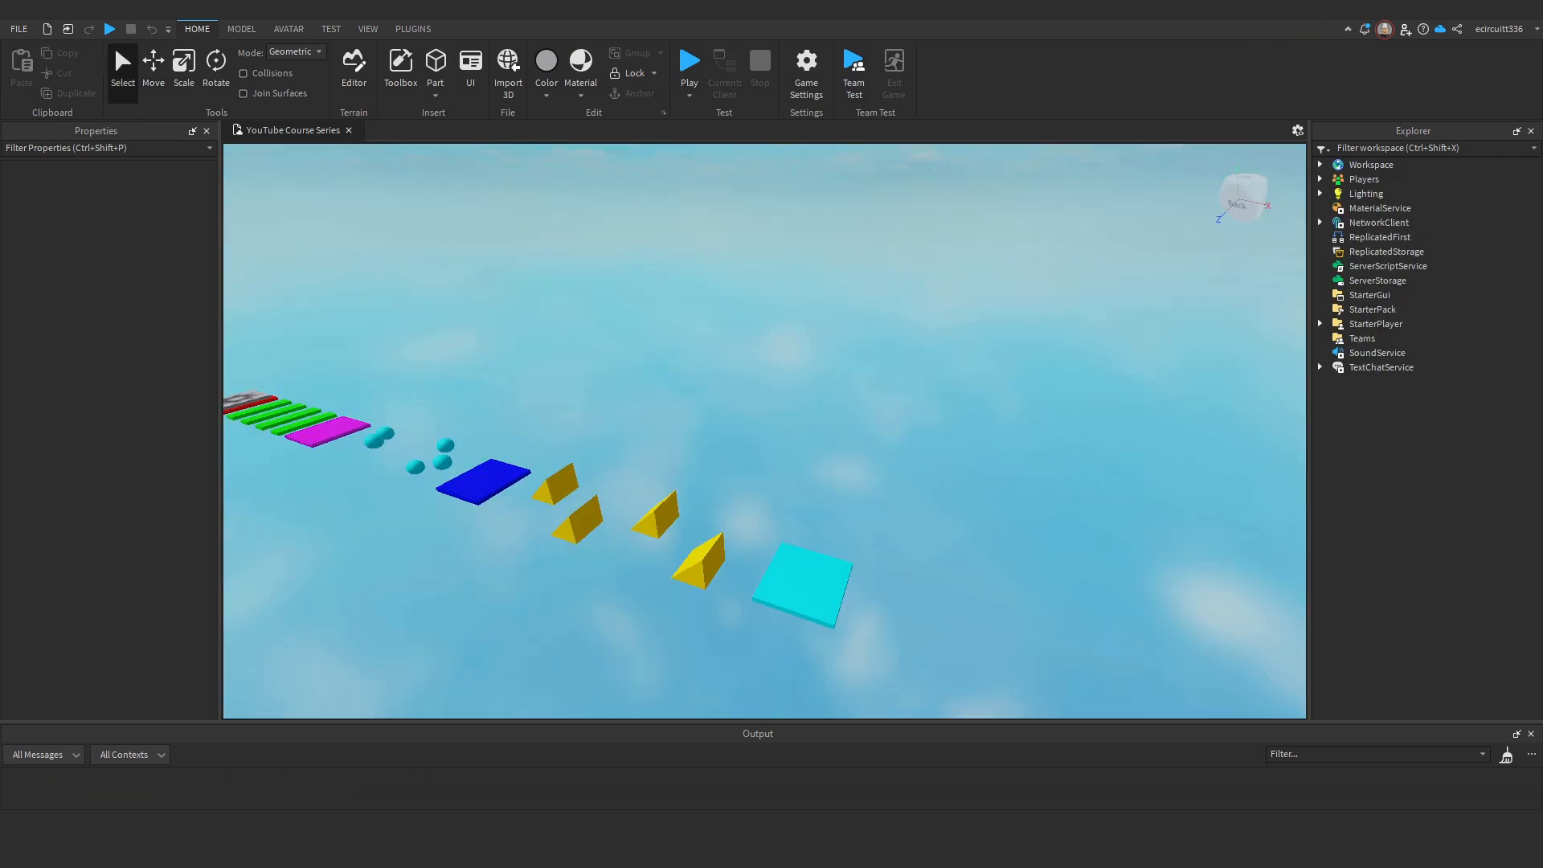
mouse_move(1122, 440)
right_down()
mouse_move(1098, 472)
mouse_move(1121, 441)
right_up()
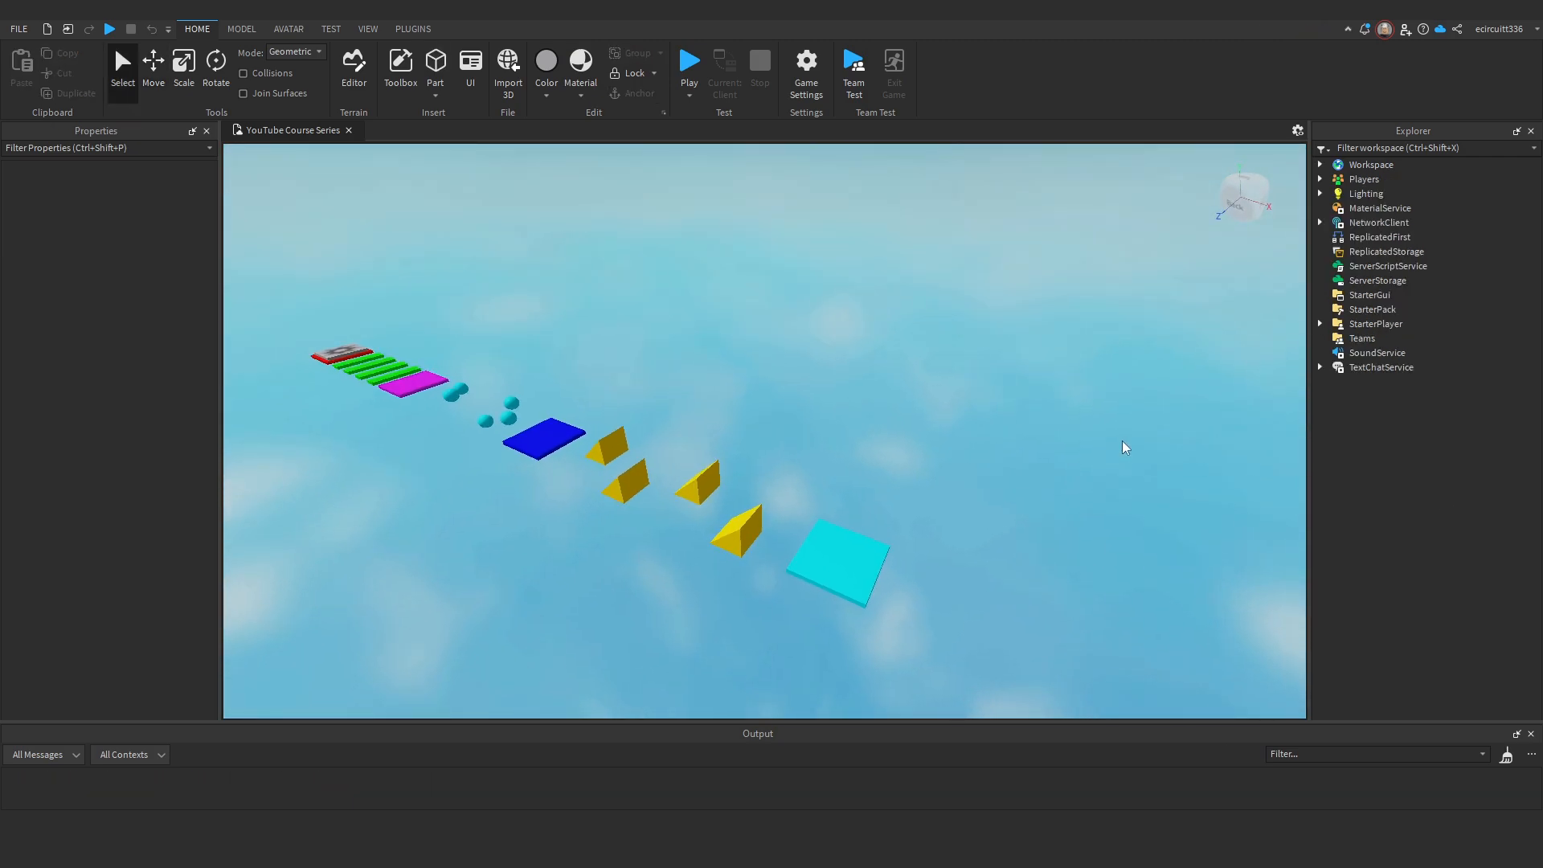
click(436, 95)
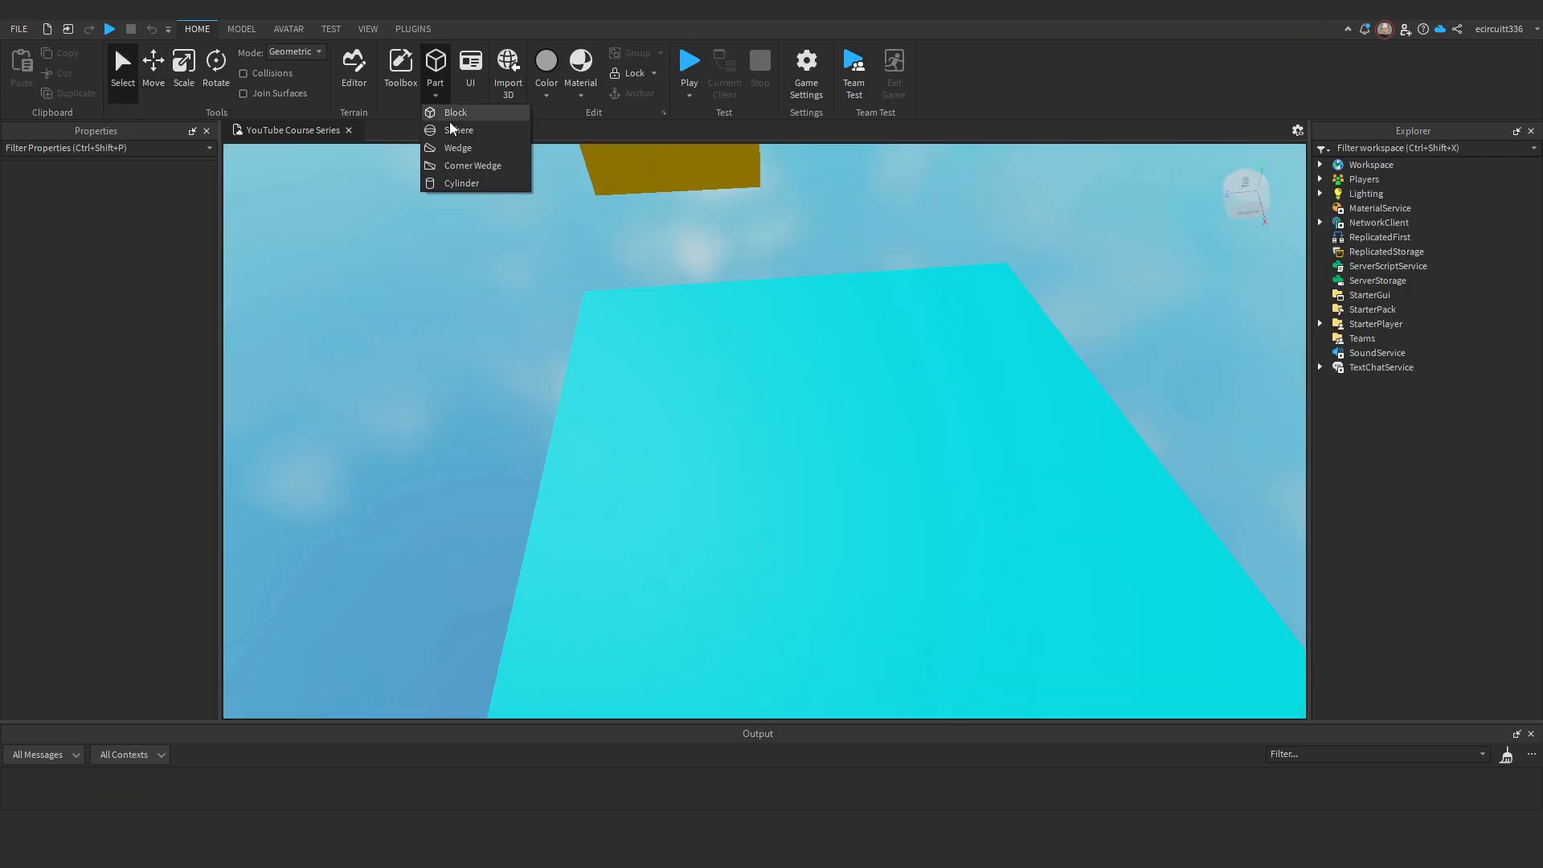
right_drag(722, 216, 739, 241)
scroll(722, 215, down, 5)
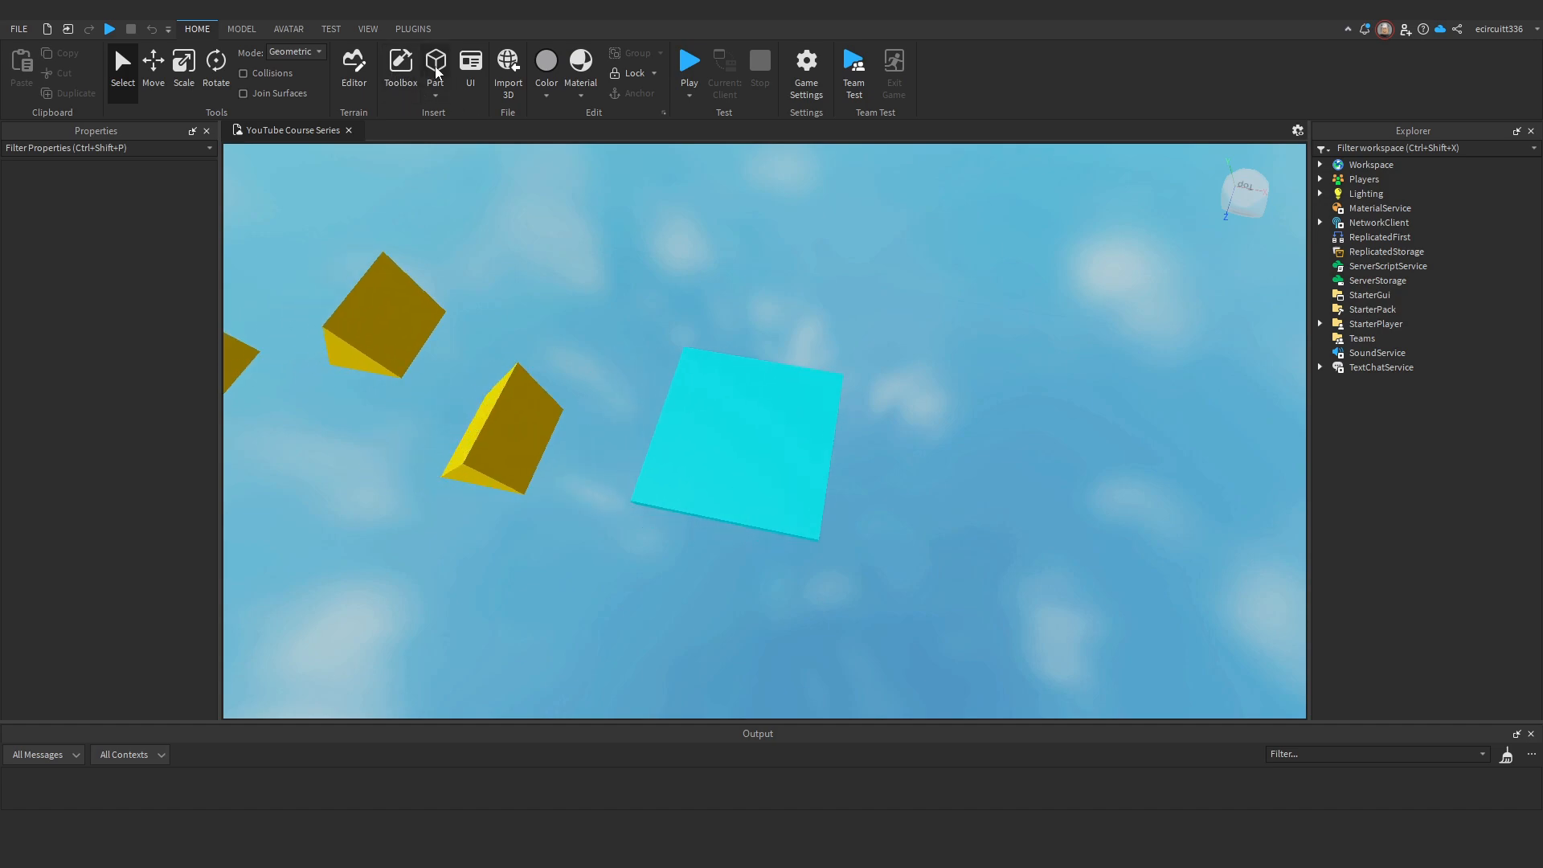
click(435, 70)
Move the new block 15 studs along X, away from the yellow wedges, and lower it 1 stud to platform level.
right_drag(806, 426, 617, 299)
click(1220, 211)
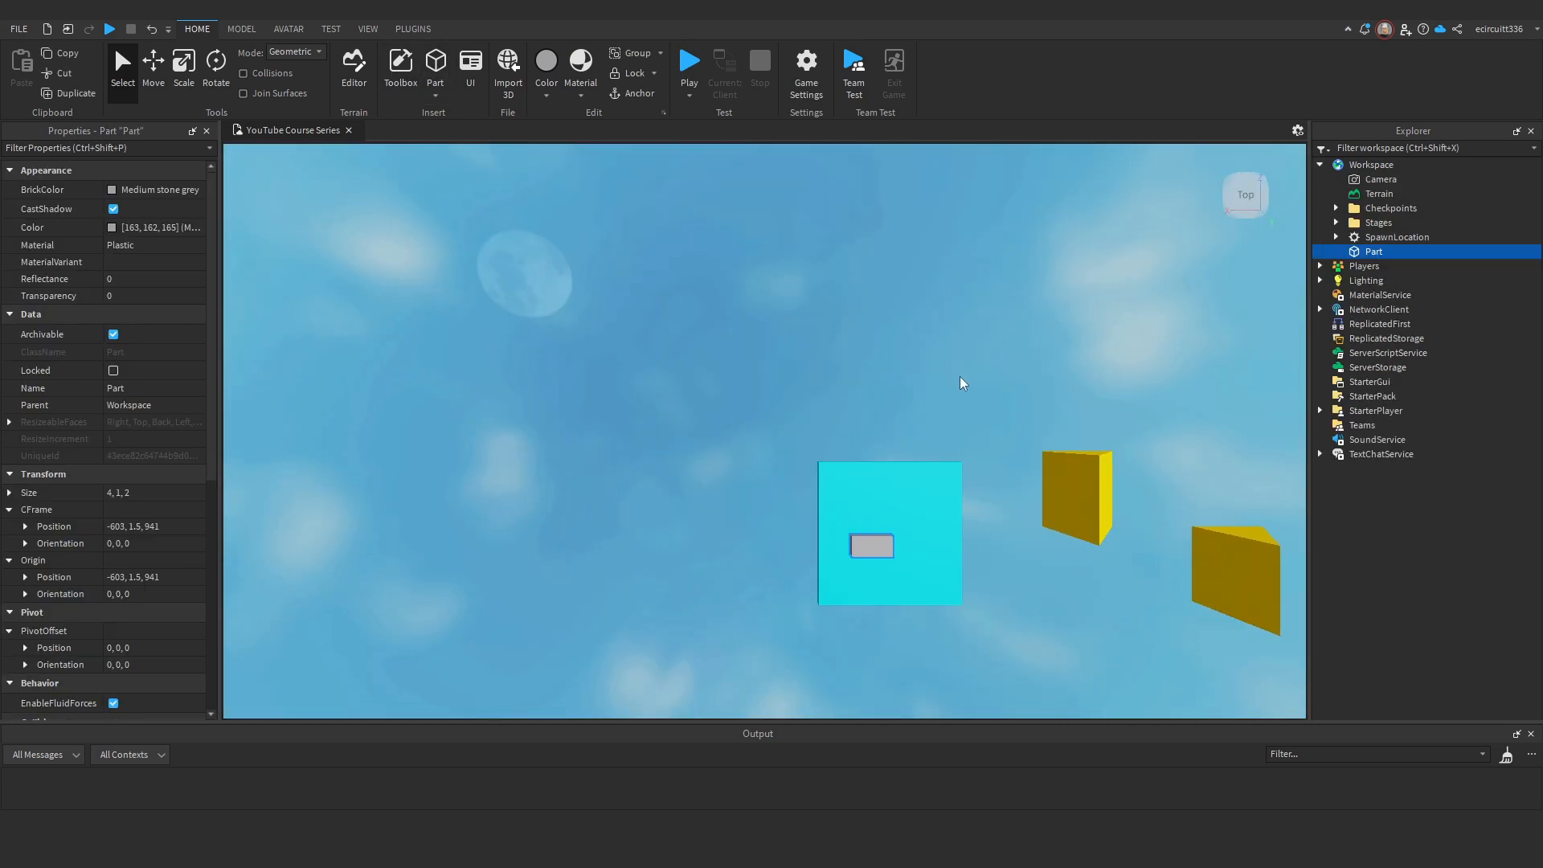
drag(630, 520, 561, 520)
click(1249, 211)
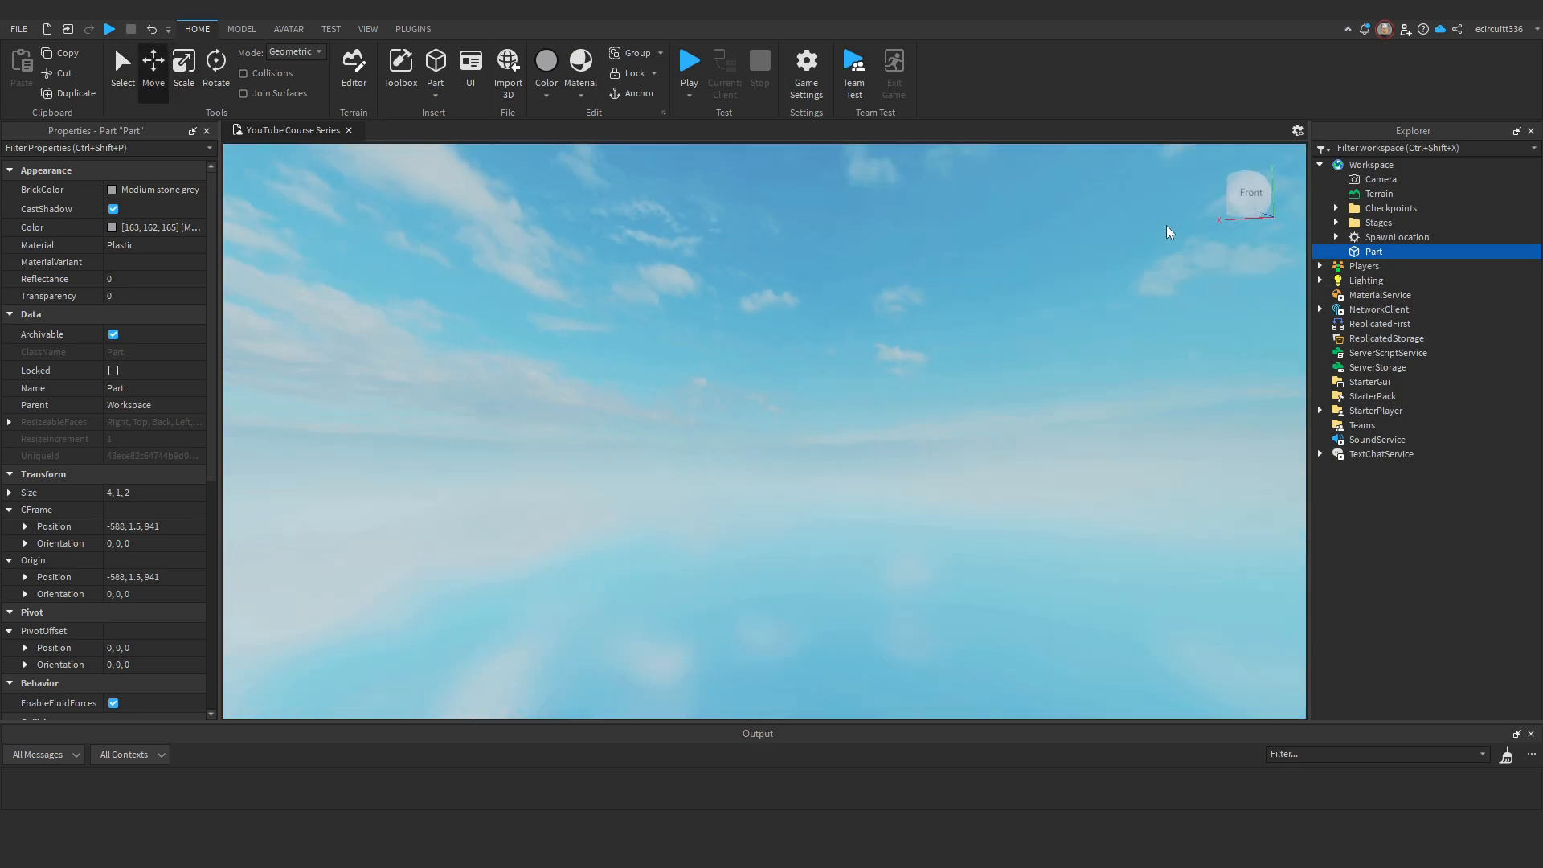
right_drag(1048, 415, 1048, 414)
key(s)
key(q)
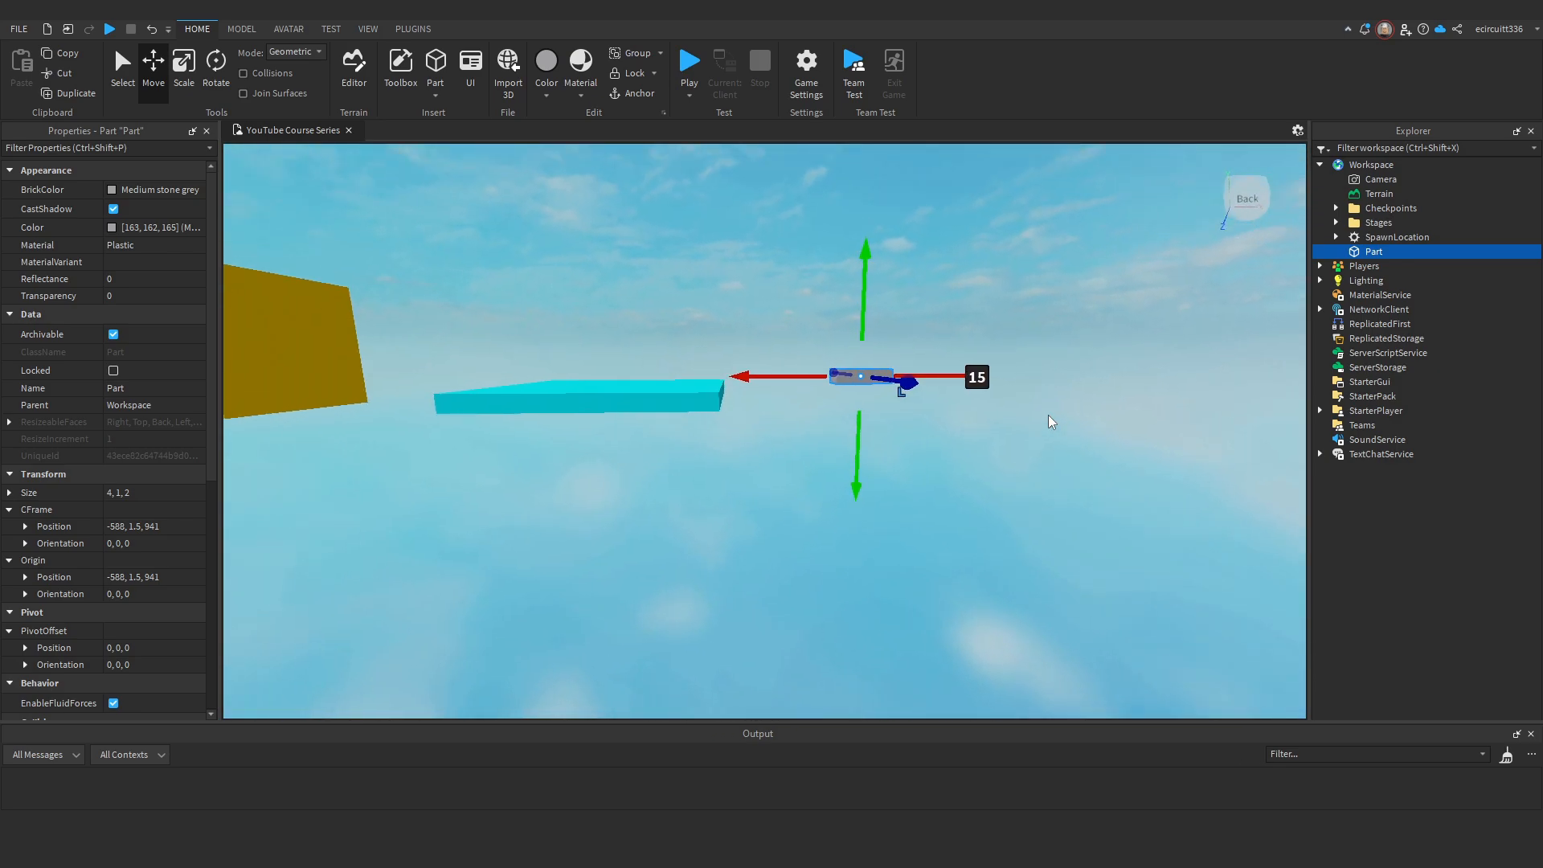
key(w)
key(e)
key(q)
key(e)
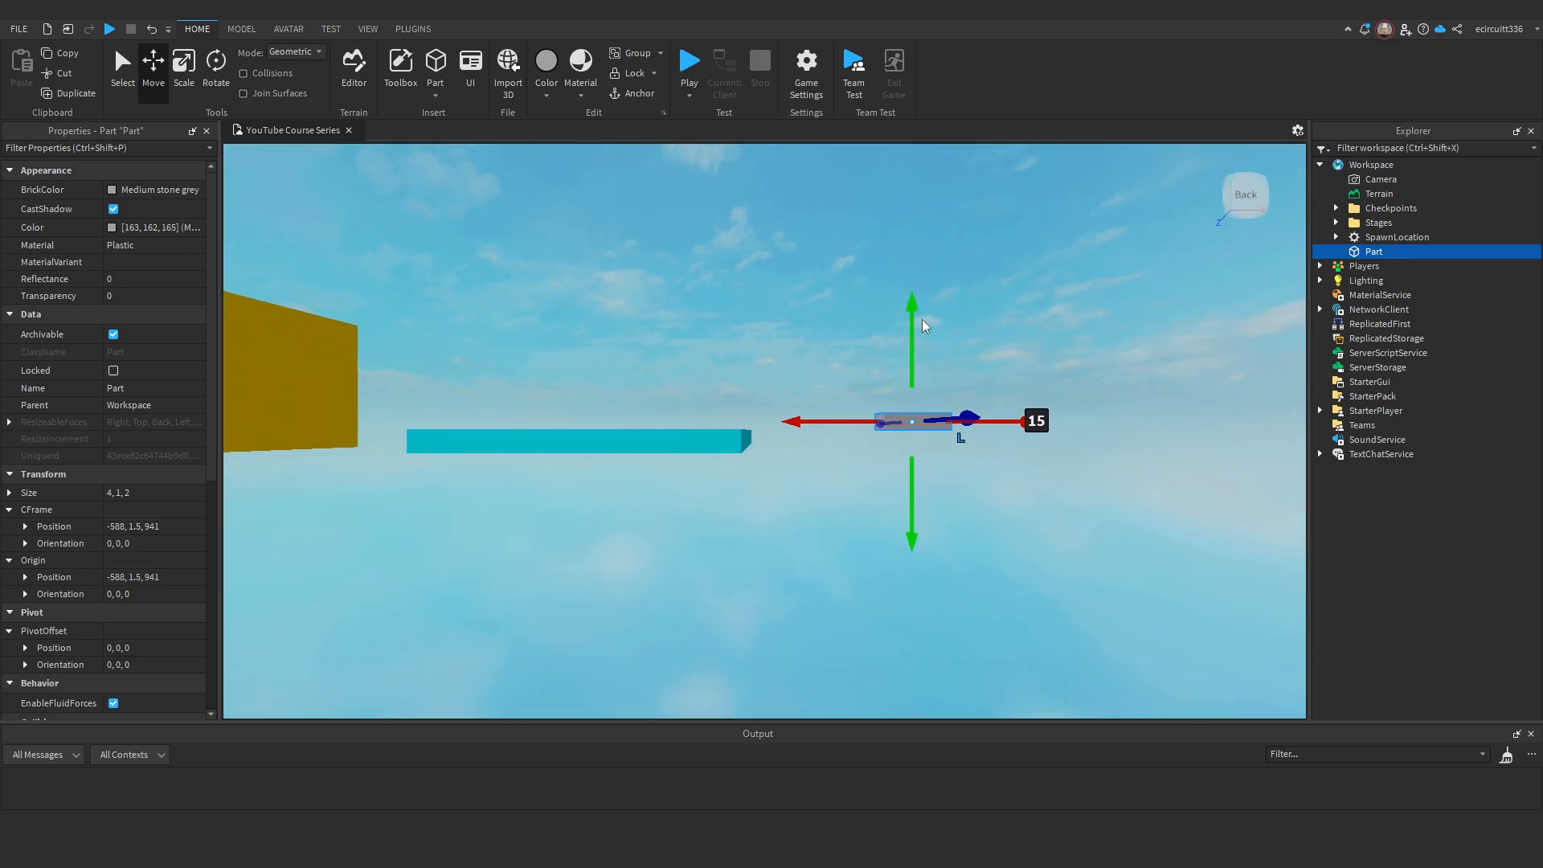
drag(915, 318, 917, 336)
Move the block 8 studs back along X so that it meets the edge of the cyan platform.
key(d)
right_drag(917, 336, 916, 336)
key(a)
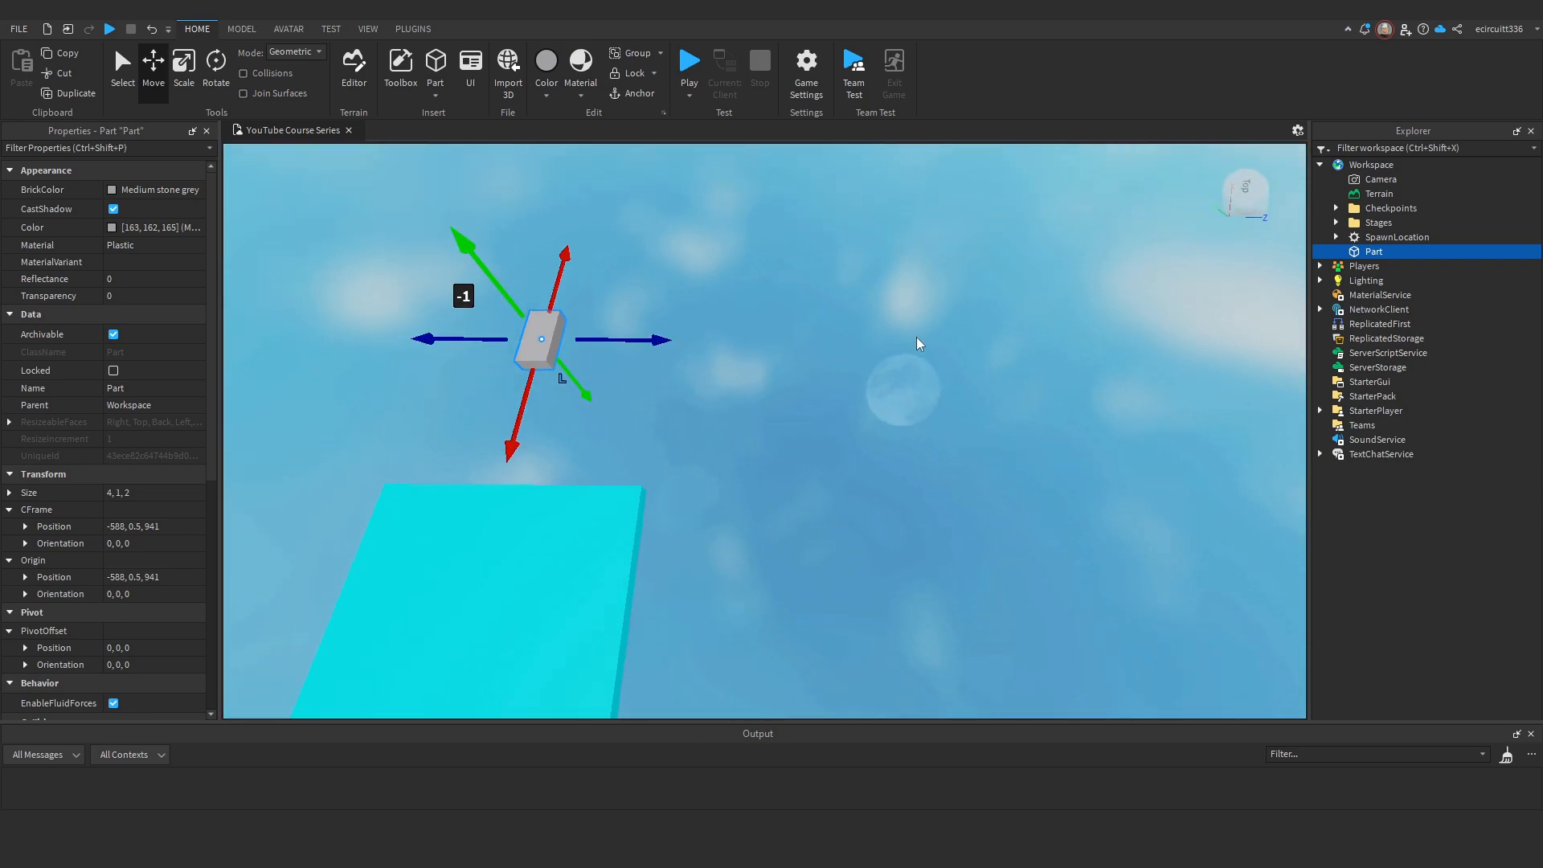
drag(725, 435, 725, 435)
drag(720, 532, 720, 545)
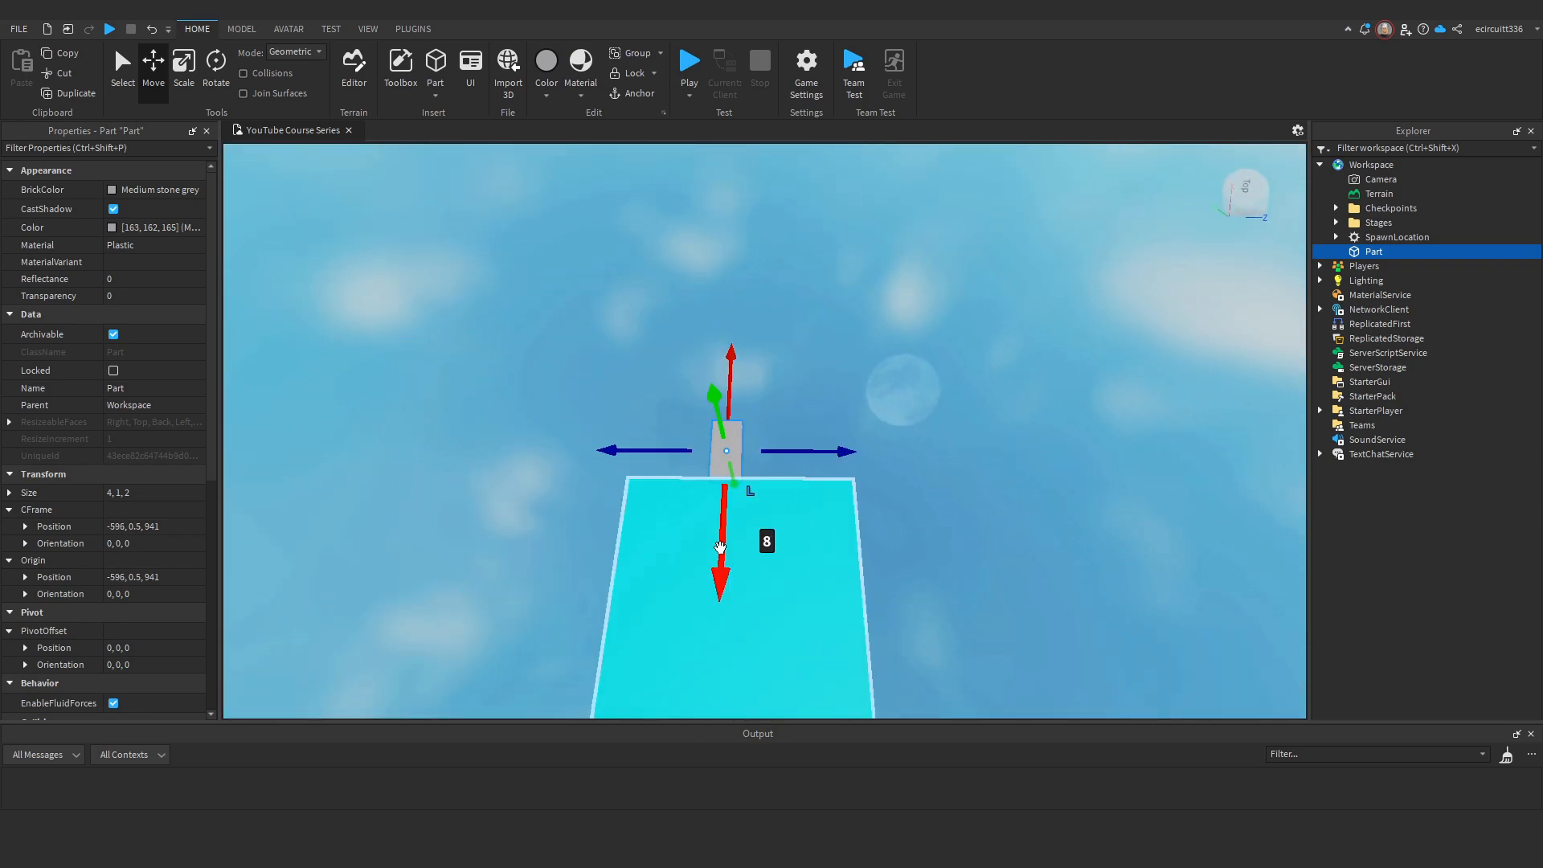
Scale the block's width down to 1 stud symmetrically about its center.
right_drag(739, 536, 739, 536)
key(w)
key(d)
click(190, 85)
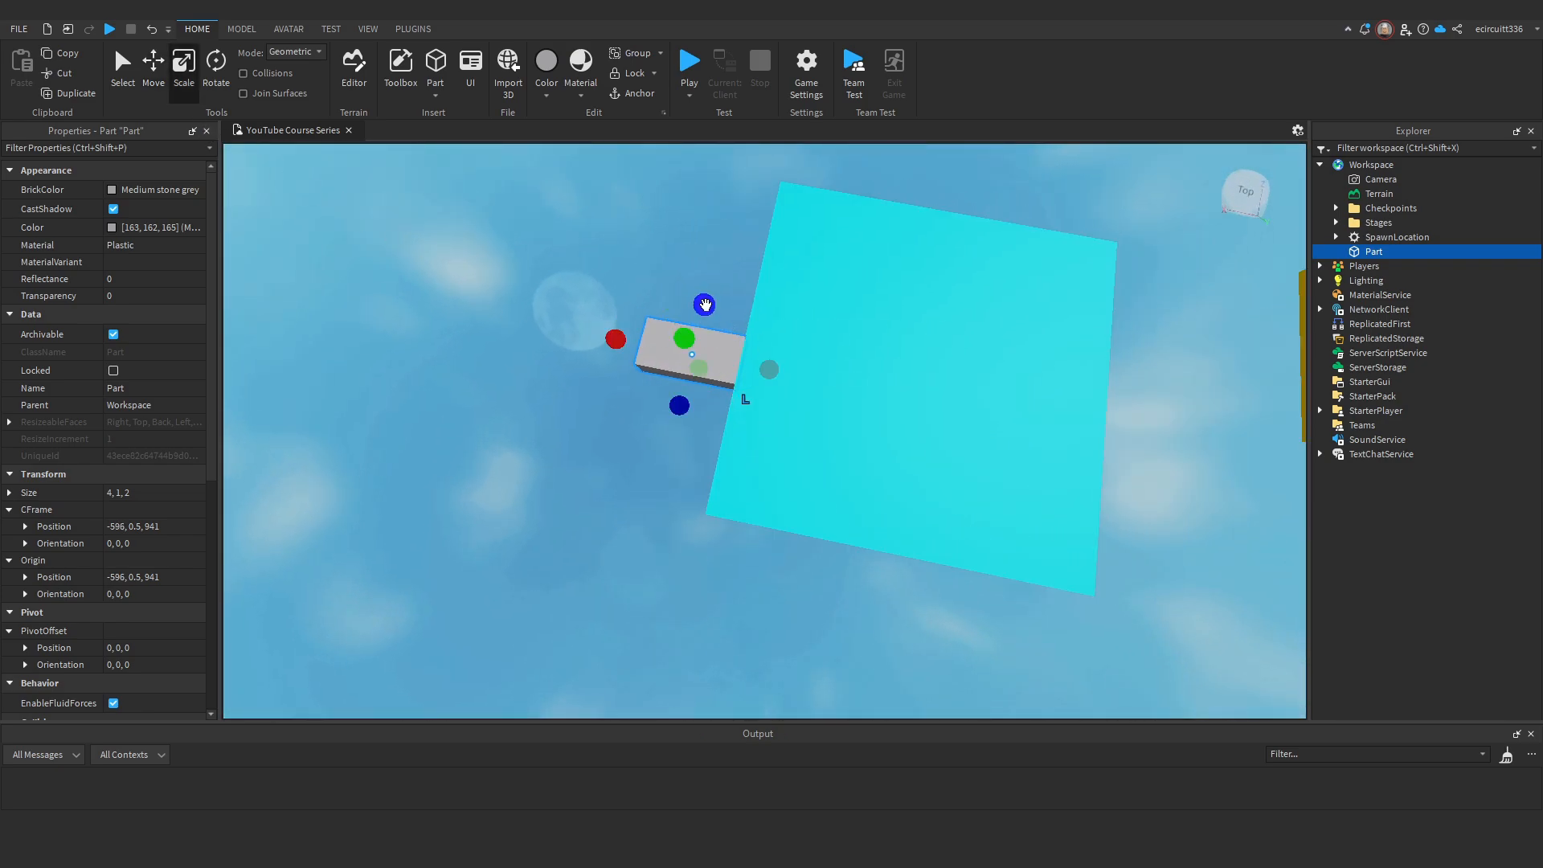
ctrl+drag(704, 305, 701, 319)
right_drag(789, 323, 789, 323)
key(d)
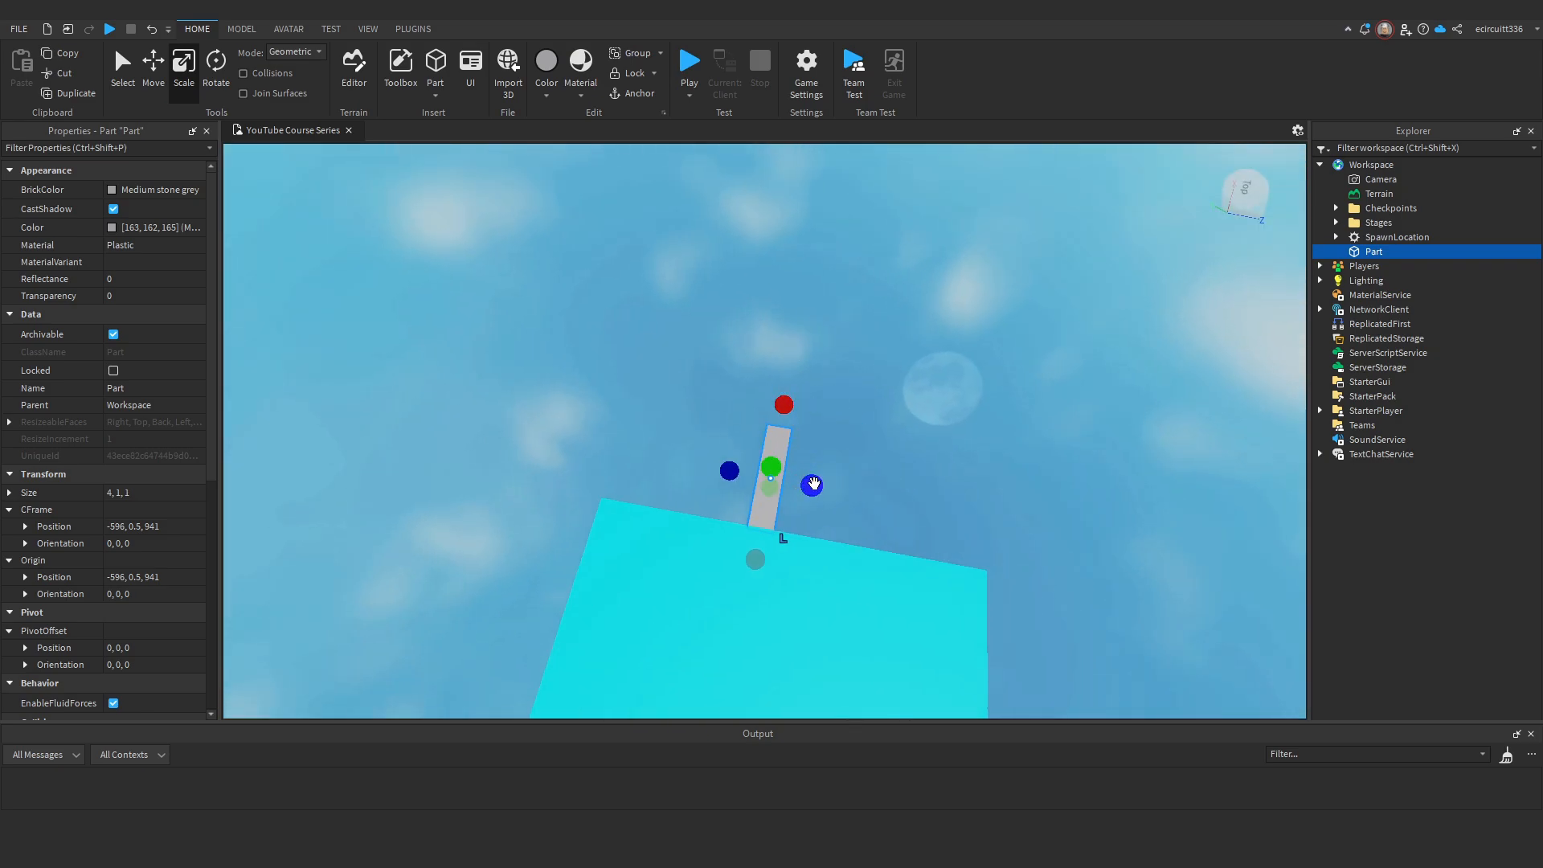
ctrl+drag(813, 484, 834, 489)
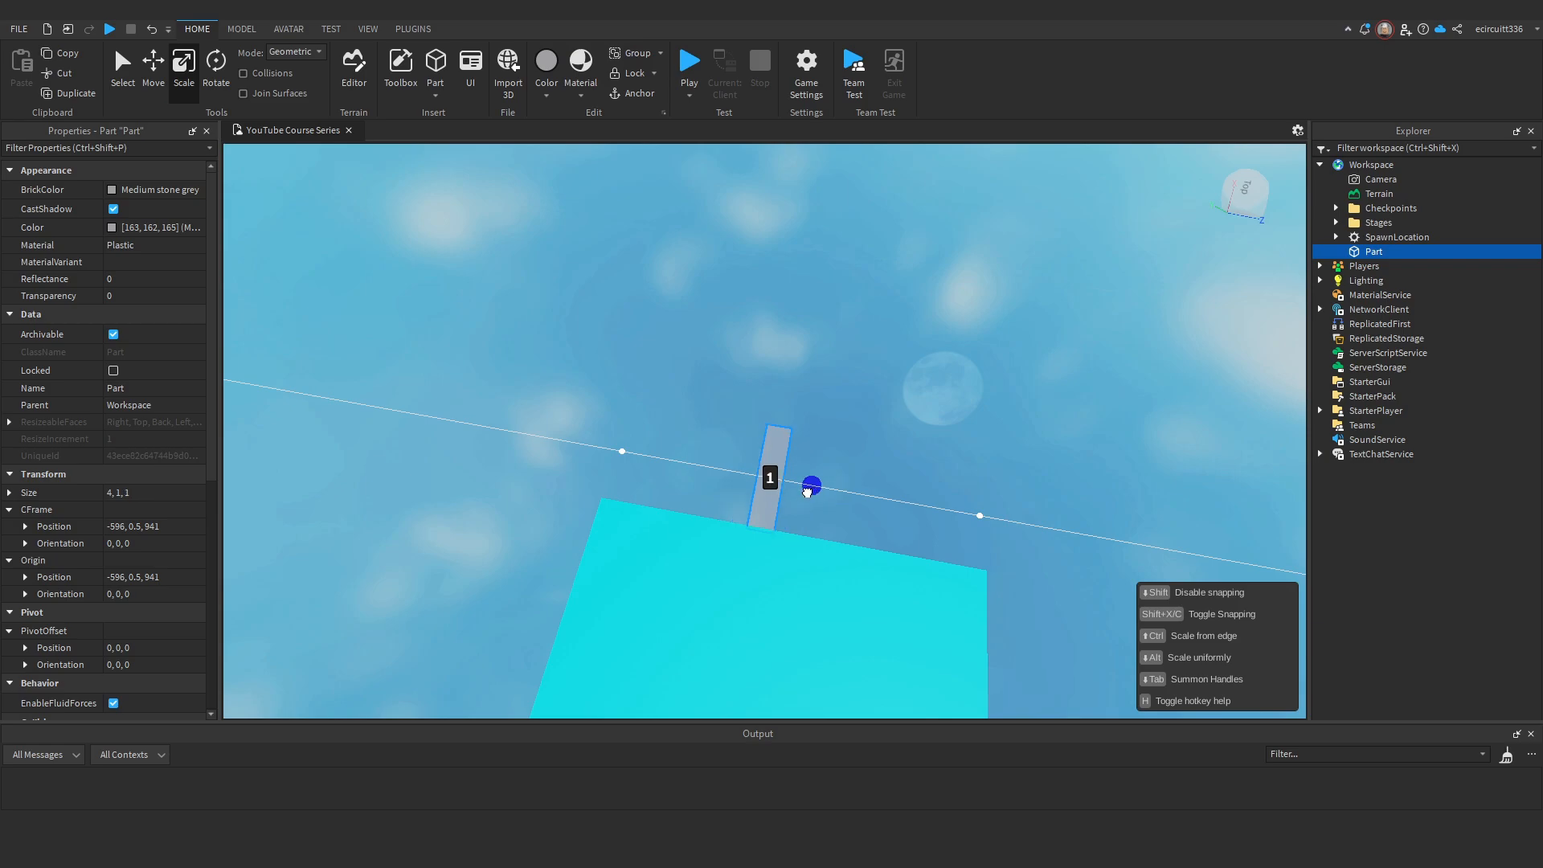
mouse_move(808, 492)
ctrl+mouse_down()
mouse_move(910, 514)
mouse_move(804, 498)
mouse_move(886, 517)
mouse_move(813, 474)
ctrl+mouse_up()
ctrl+drag(654, 455, 801, 487)
Lengthen the beam along X, away from the cyan platform, to 21 studs.
right_drag(802, 488, 836, 413)
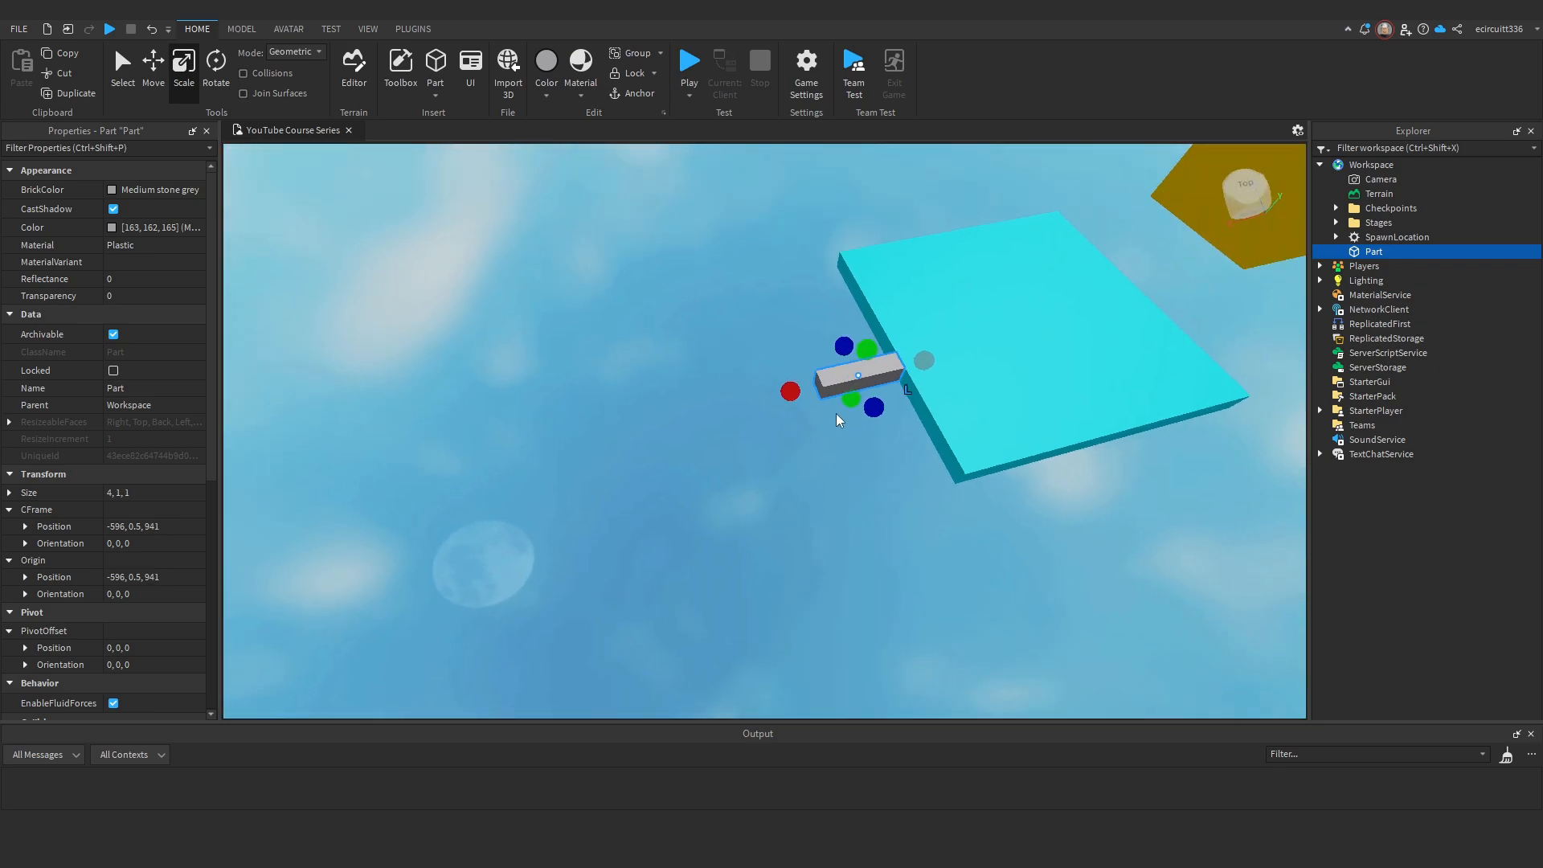
drag(789, 390, 746, 563)
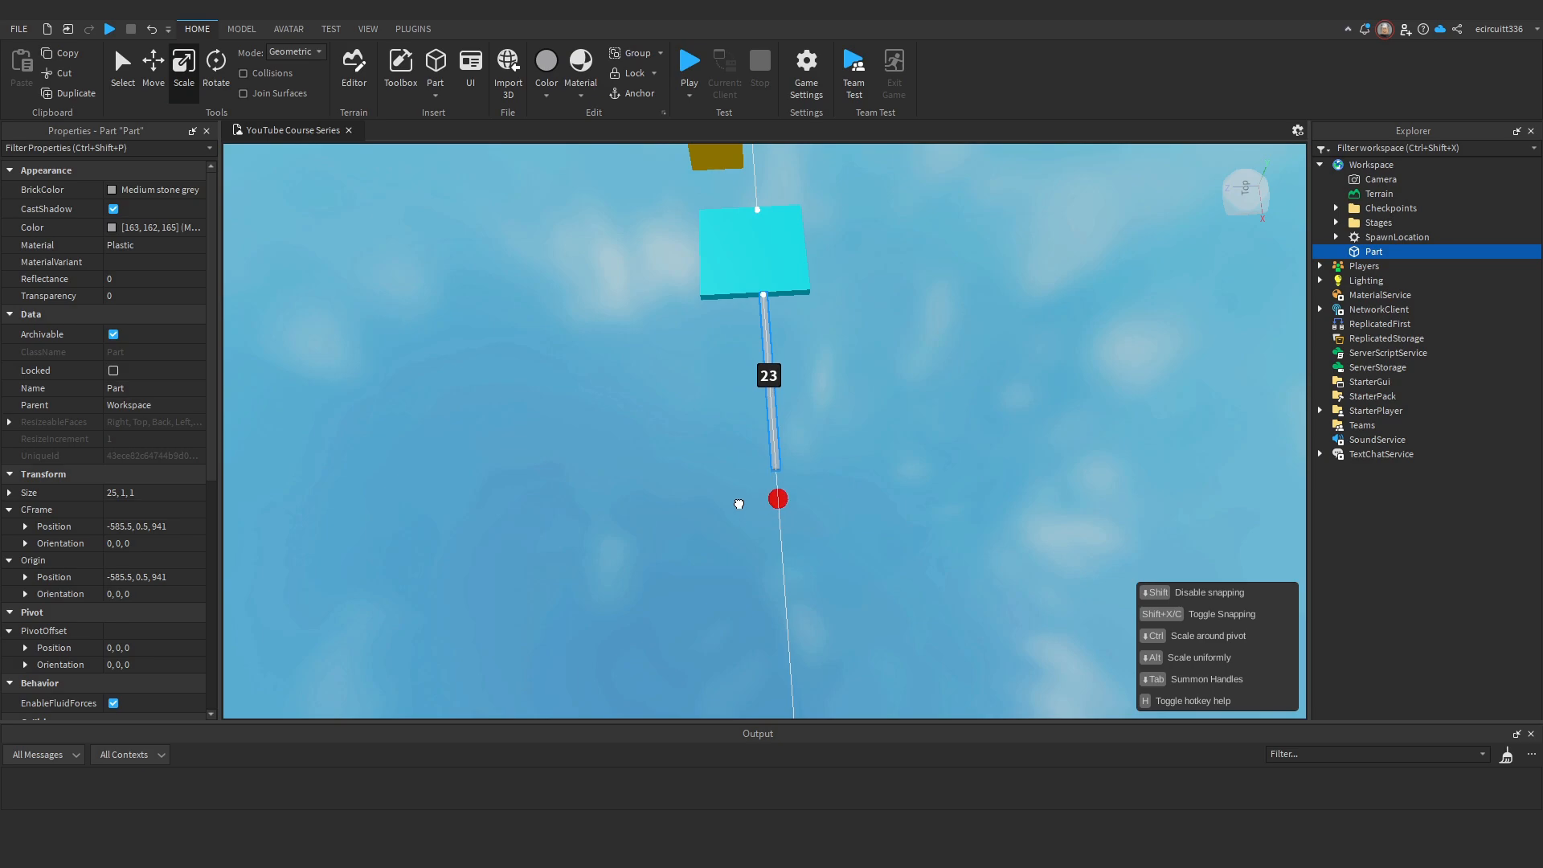
drag(738, 504, 744, 482)
Move the beam sideways along Z to 935.5 so that it starts at the corner of the cyan platform.
right_drag(744, 482, 558, 424)
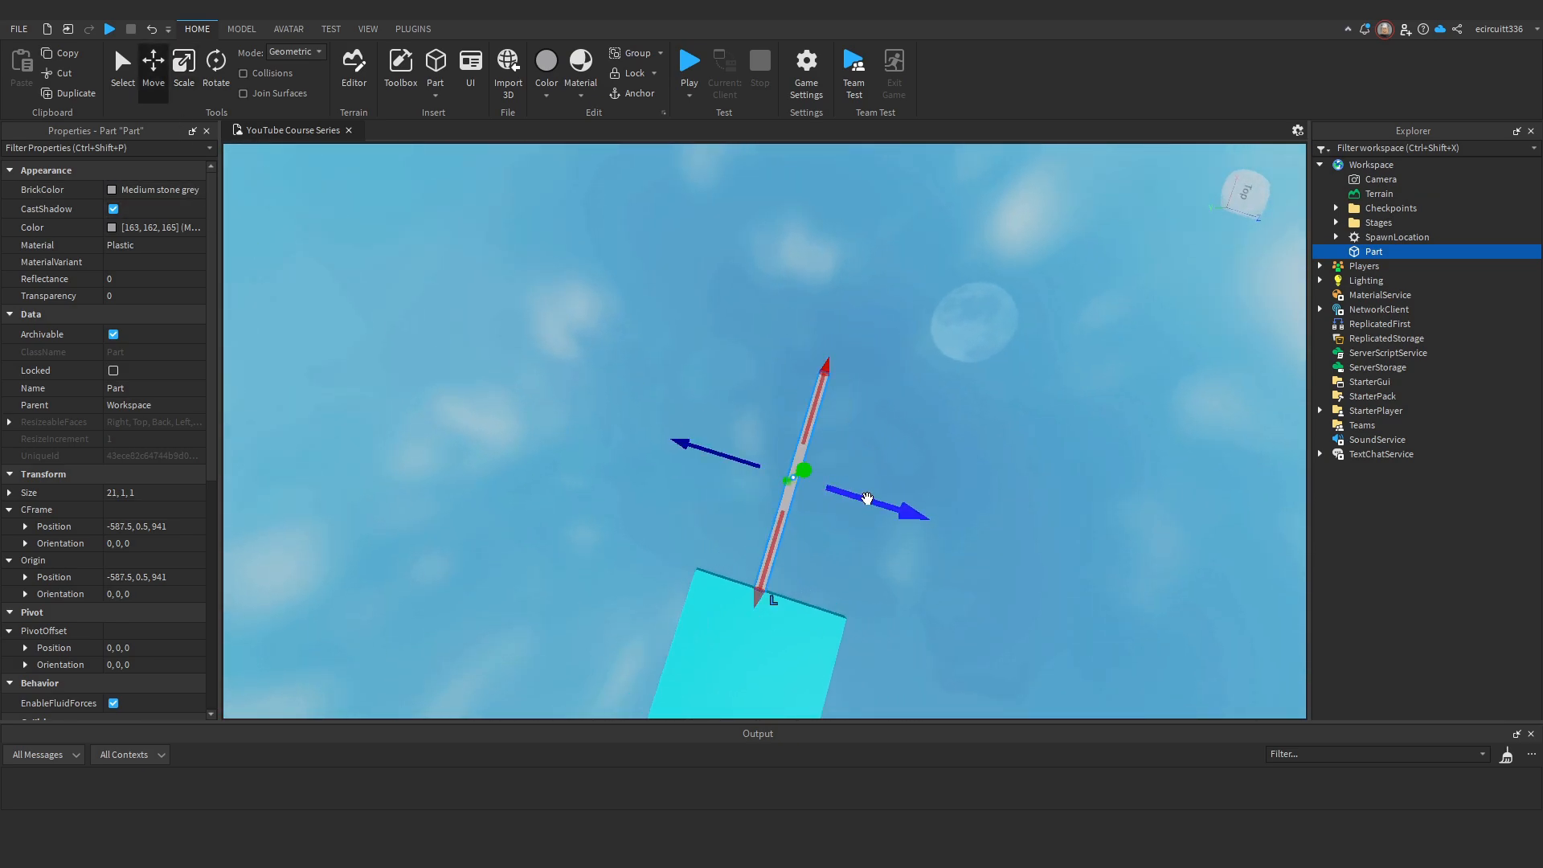
drag(867, 498, 809, 488)
right_drag(810, 488, 661, 283)
Duplicate the beam and scale the copy down to a 1-stud cube at the beam's far end.
key(ctrl+3)
key(ctrl+d)
drag(488, 286, 756, 341)
scroll(793, 300, up, 3)
drag(806, 265, 754, 259)
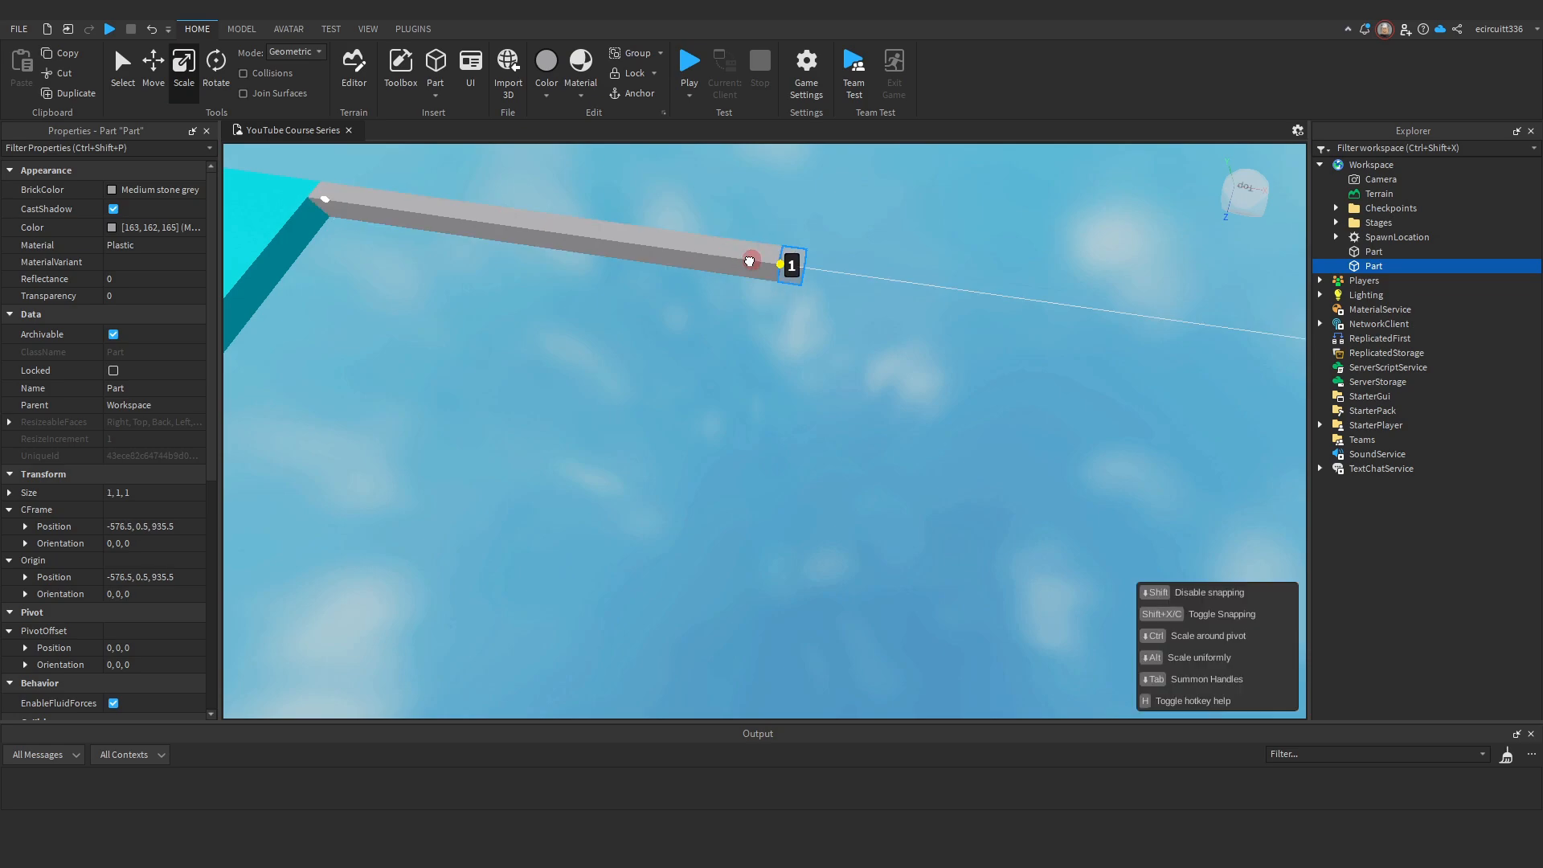
Lengthen the cube along Z into a second beam, perpendicular to the first and about as long as the platform is wide.
scroll(756, 260, down, 3)
drag(773, 354, 728, 546)
right_drag(728, 546, 728, 546)
scroll(728, 547, down, 3)
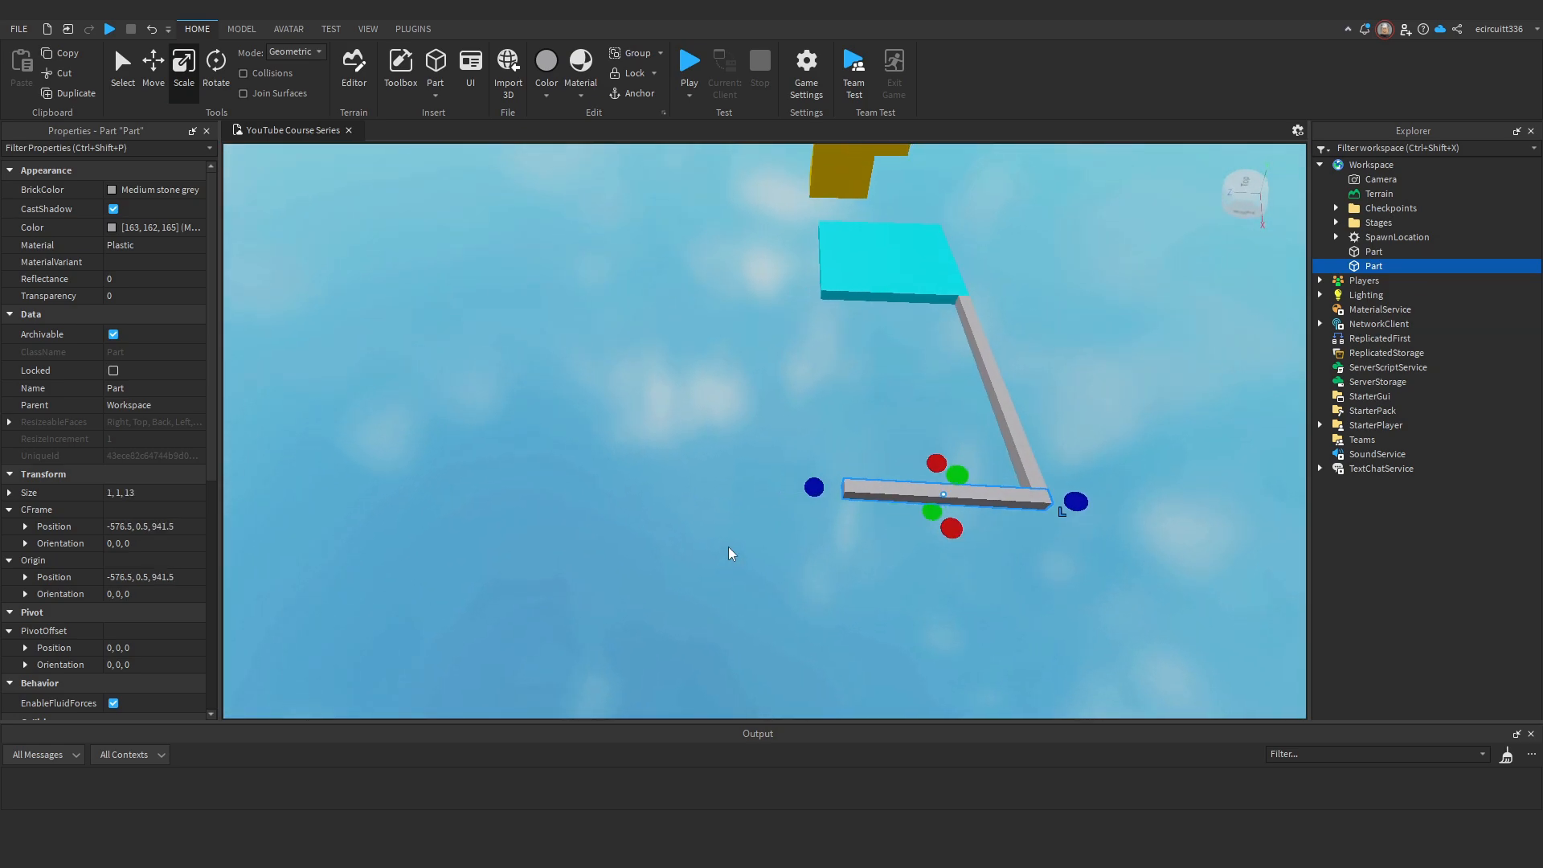
drag(740, 492, 730, 500)
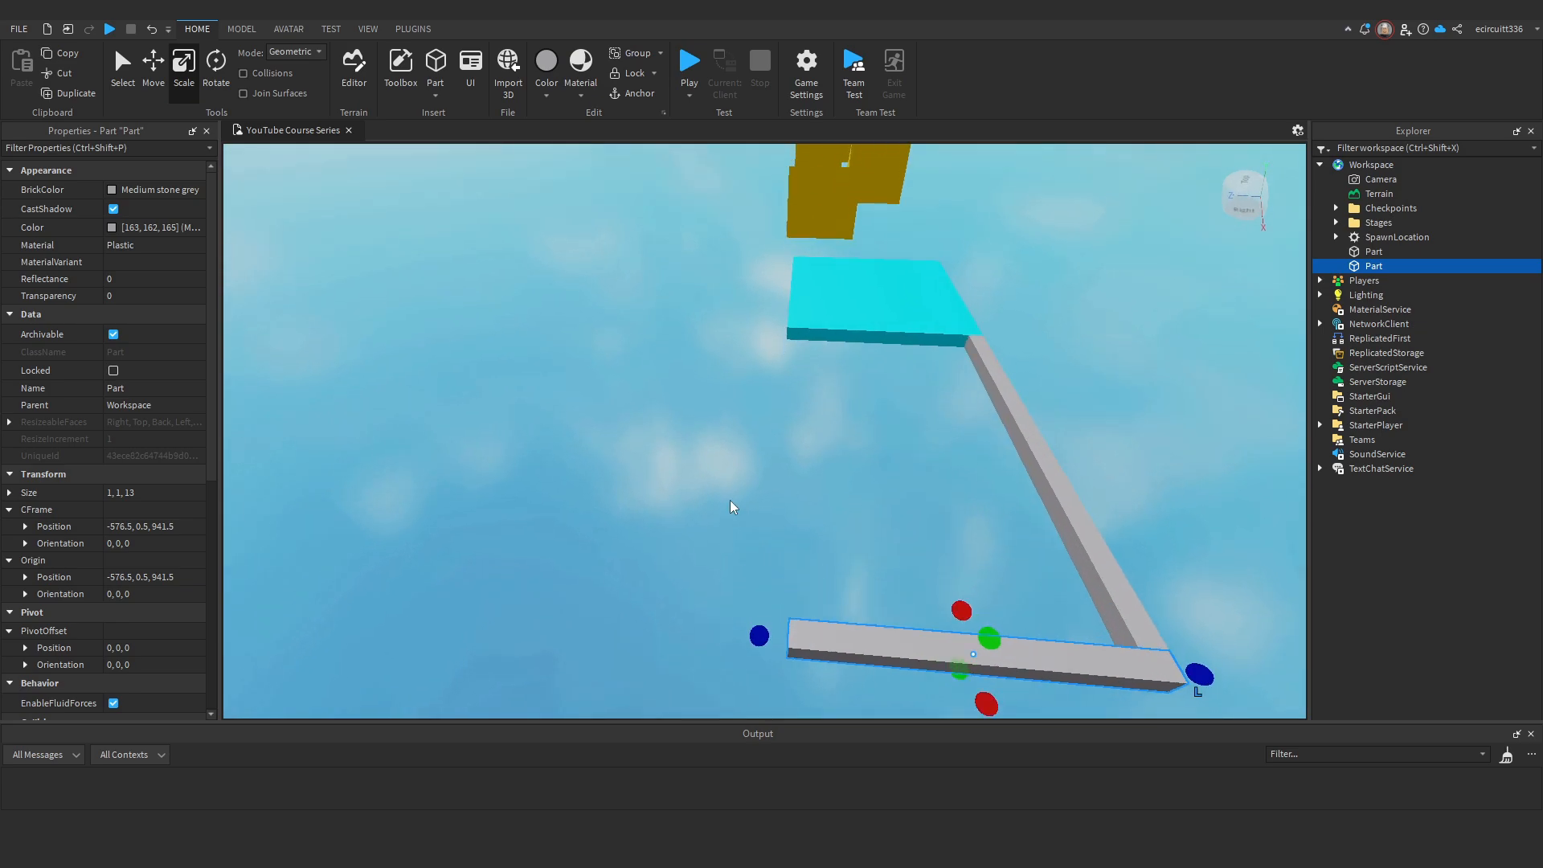
scroll(730, 500, down, 2)
right_drag(729, 500, 730, 500)
scroll(730, 500, up, 3)
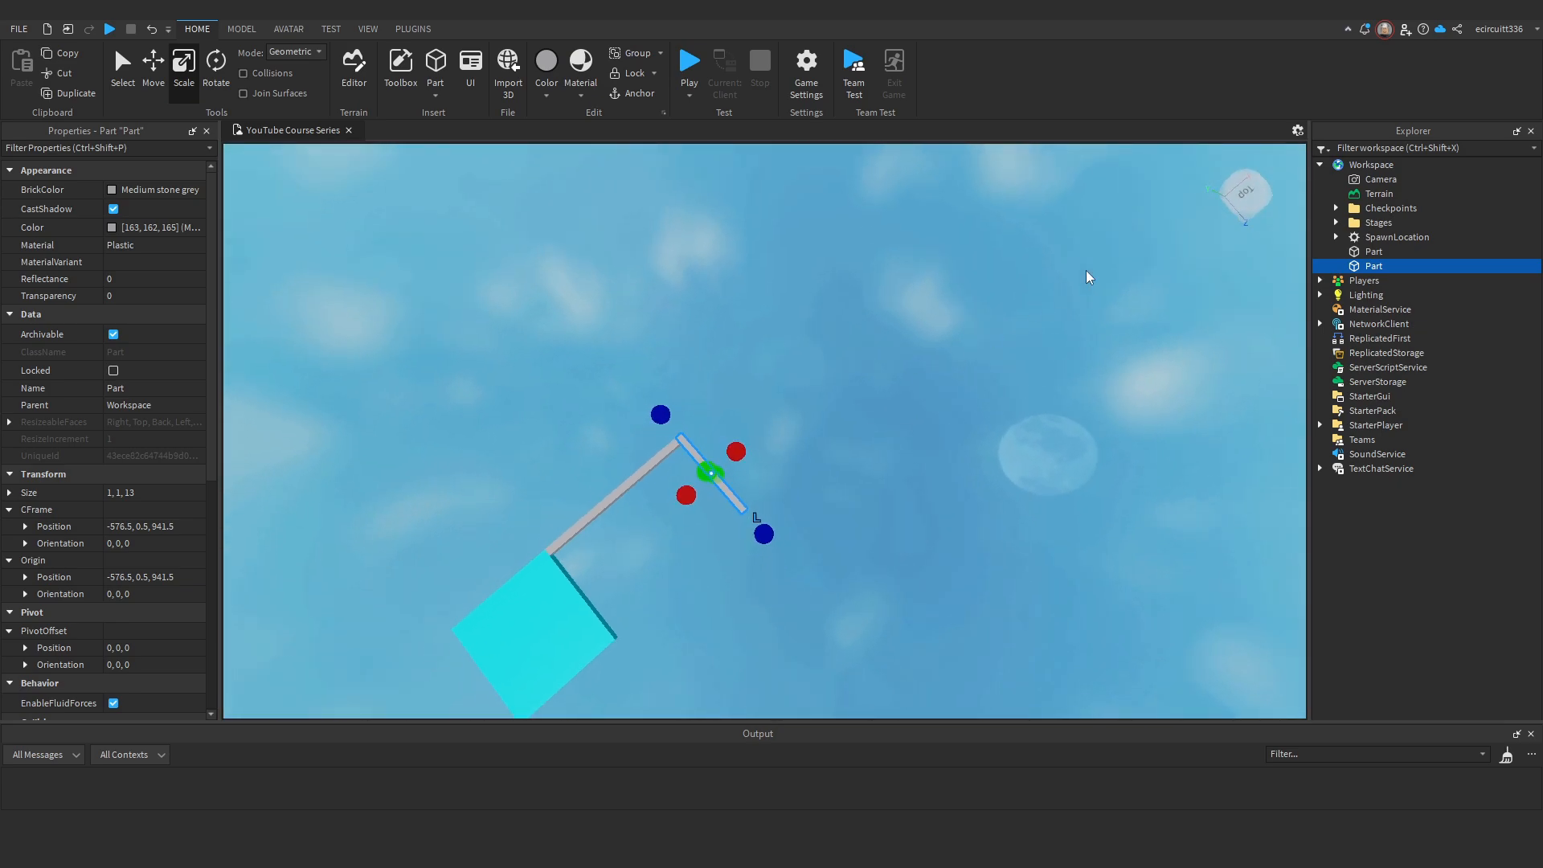
click(1255, 200)
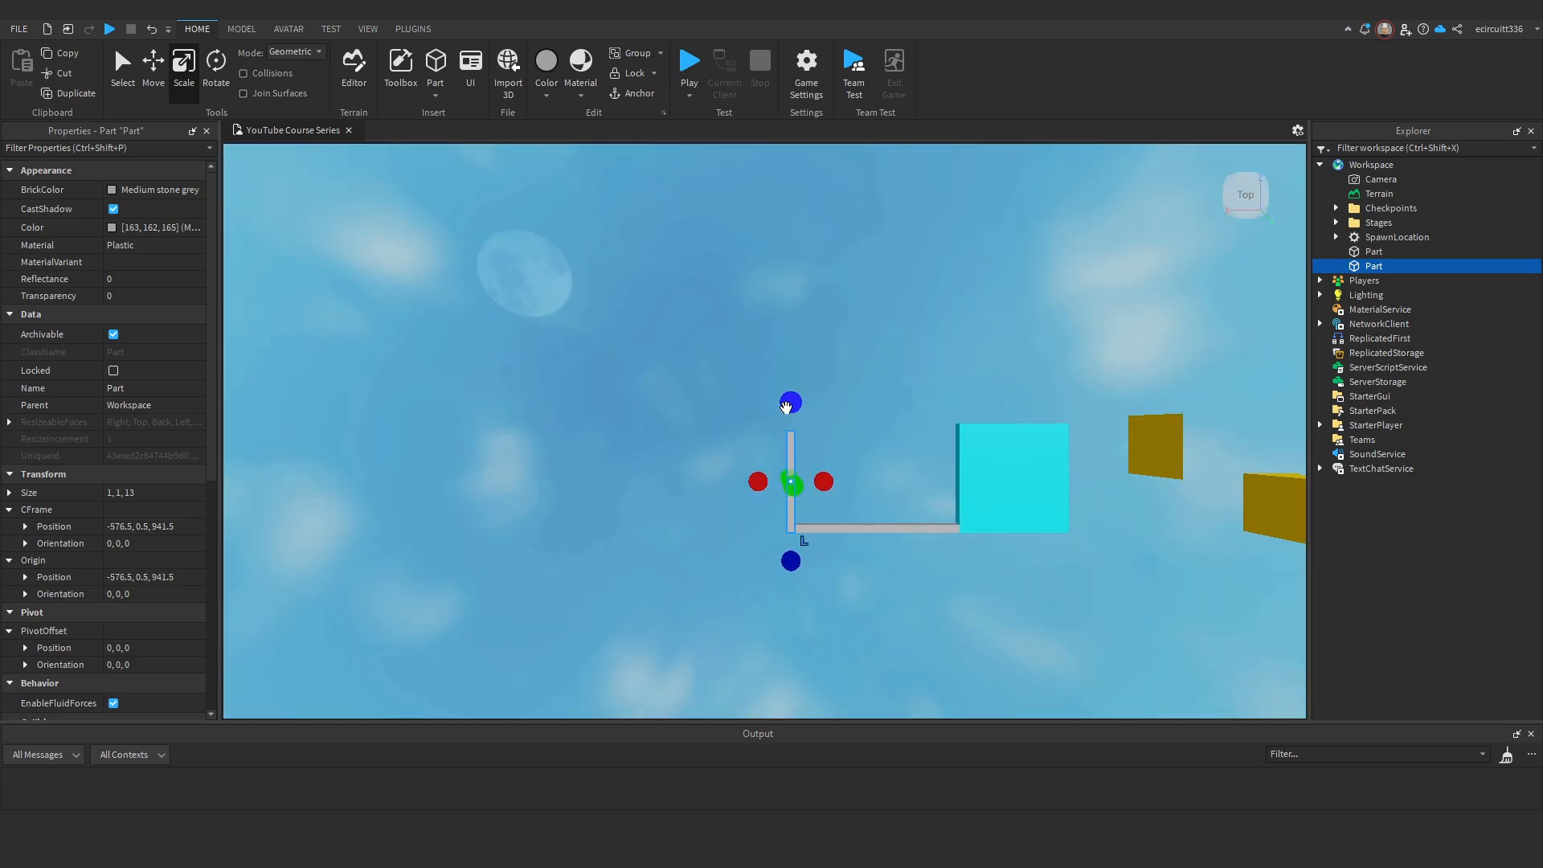
drag(786, 406, 788, 389)
mouse_move(908, 370)
right_down()
mouse_move(874, 398)
mouse_move(889, 389)
right_up()
Duplicate the second beam and scale the copy down to a 1-stud cube at its free end.
key(ctrl+d)
drag(908, 363, 904, 366)
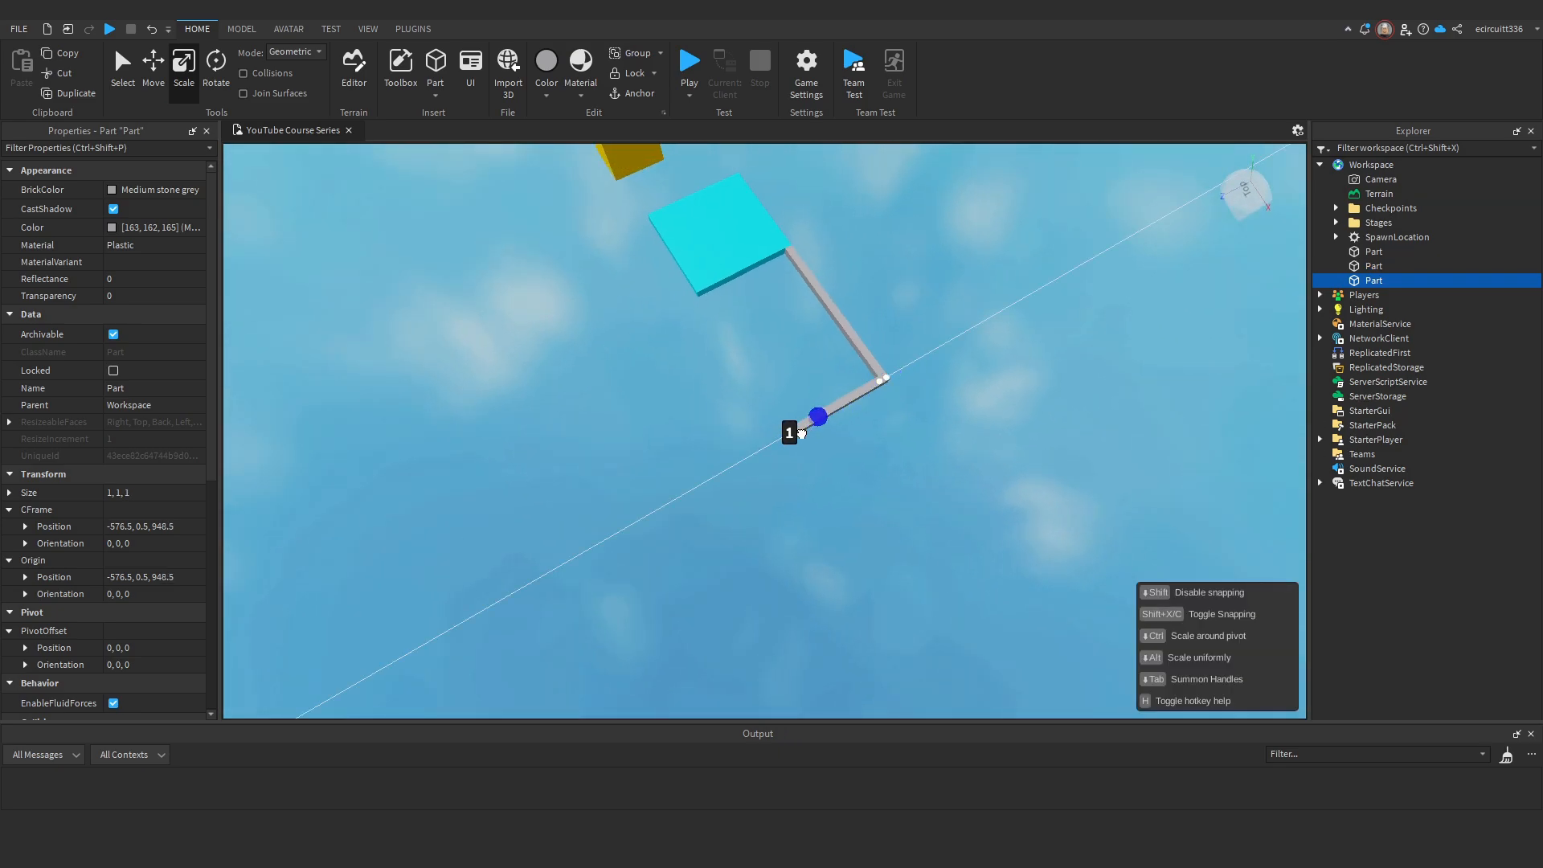
drag(801, 434, 802, 434)
Lengthen the end cube along X, away from the cyan platform, into a third beam of 15 studs.
right_drag(806, 436, 837, 450)
scroll(828, 448, up, 3)
drag(774, 429, 795, 434)
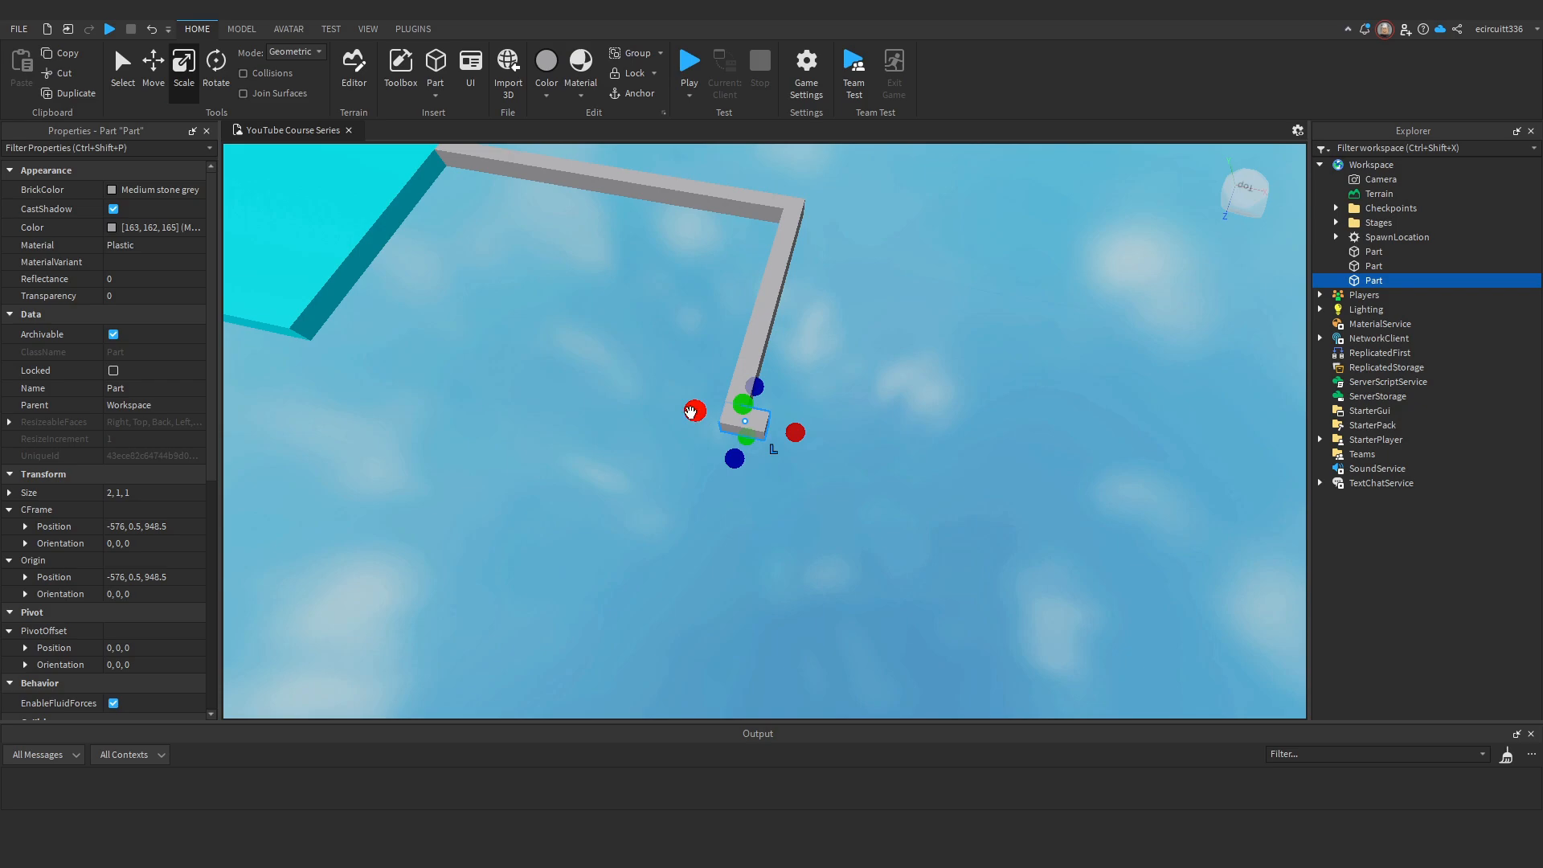
drag(691, 412, 716, 415)
scroll(808, 426, down, 3)
drag(807, 430, 864, 482)
scroll(847, 416, down, 2)
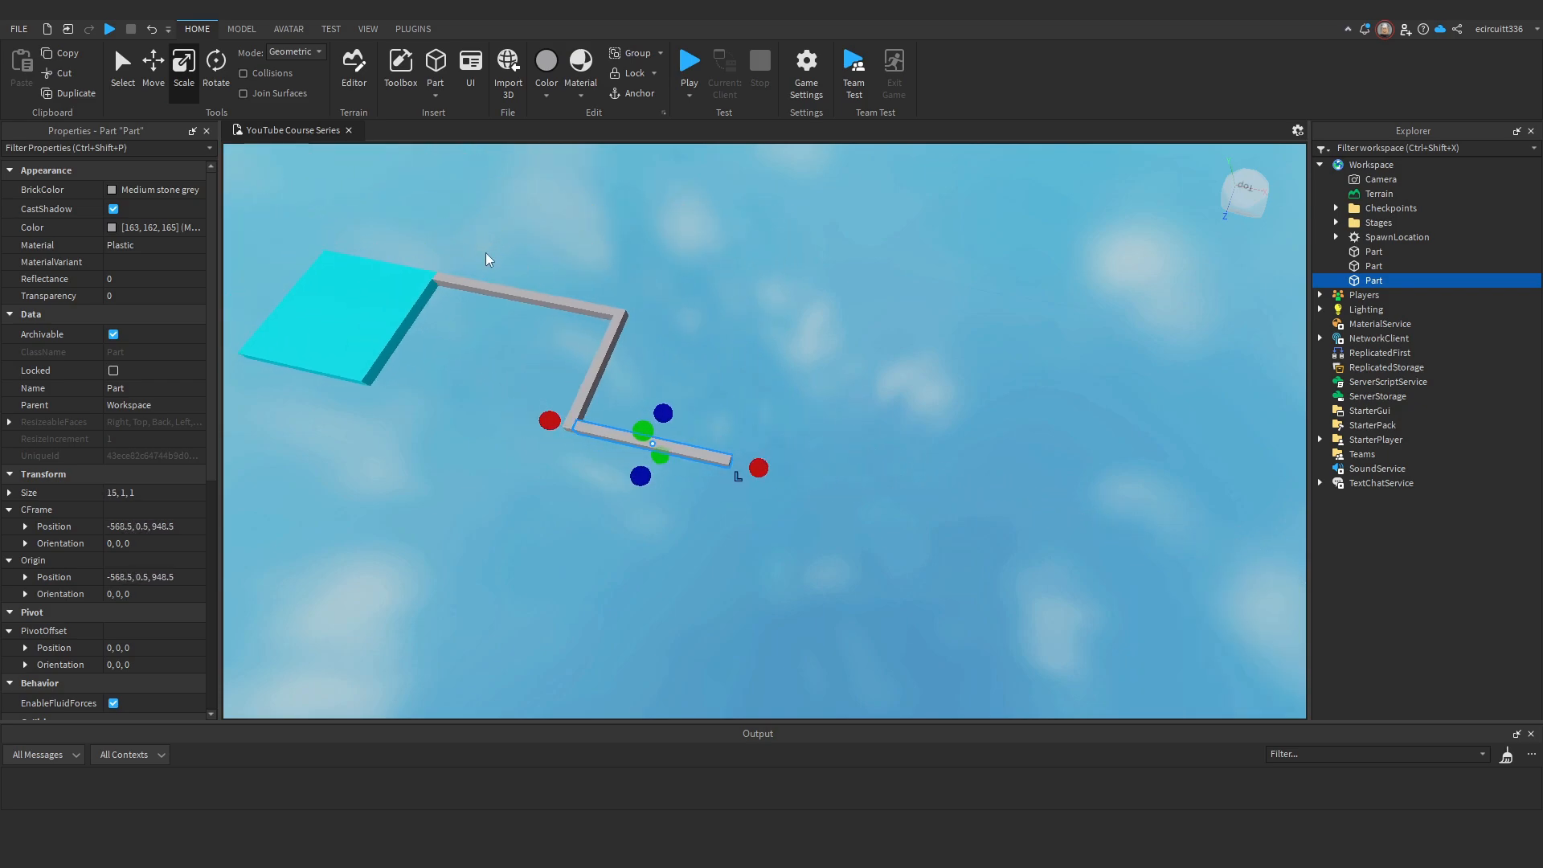
Duplicate the cyan checkpoint platform 4 and move the copy 51 studs along X to the end of the third beam.
click(431, 307)
key(ctrl+d)
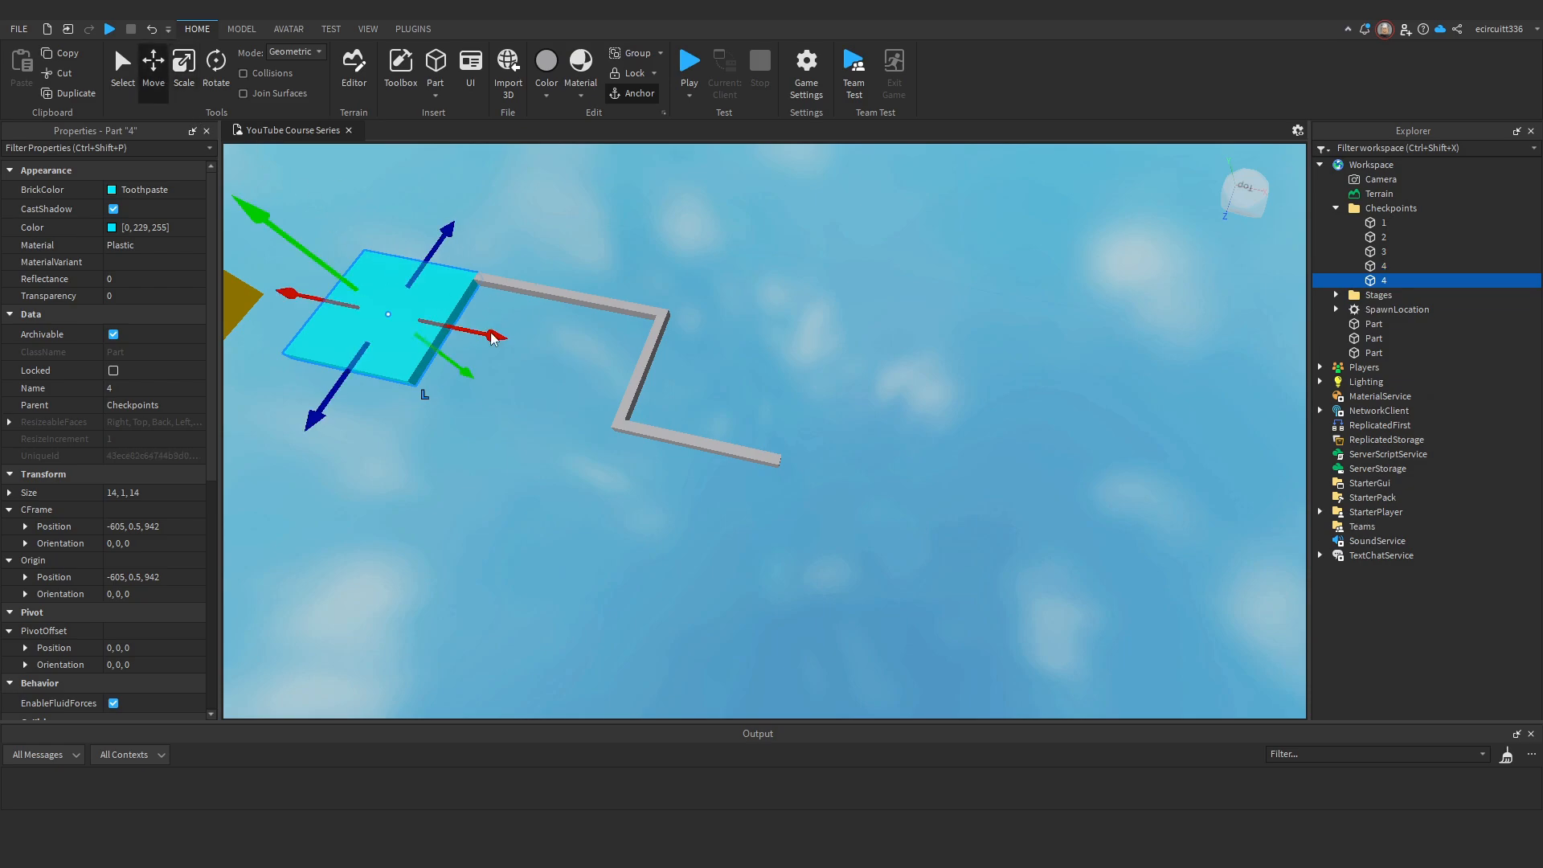
drag(492, 338, 970, 438)
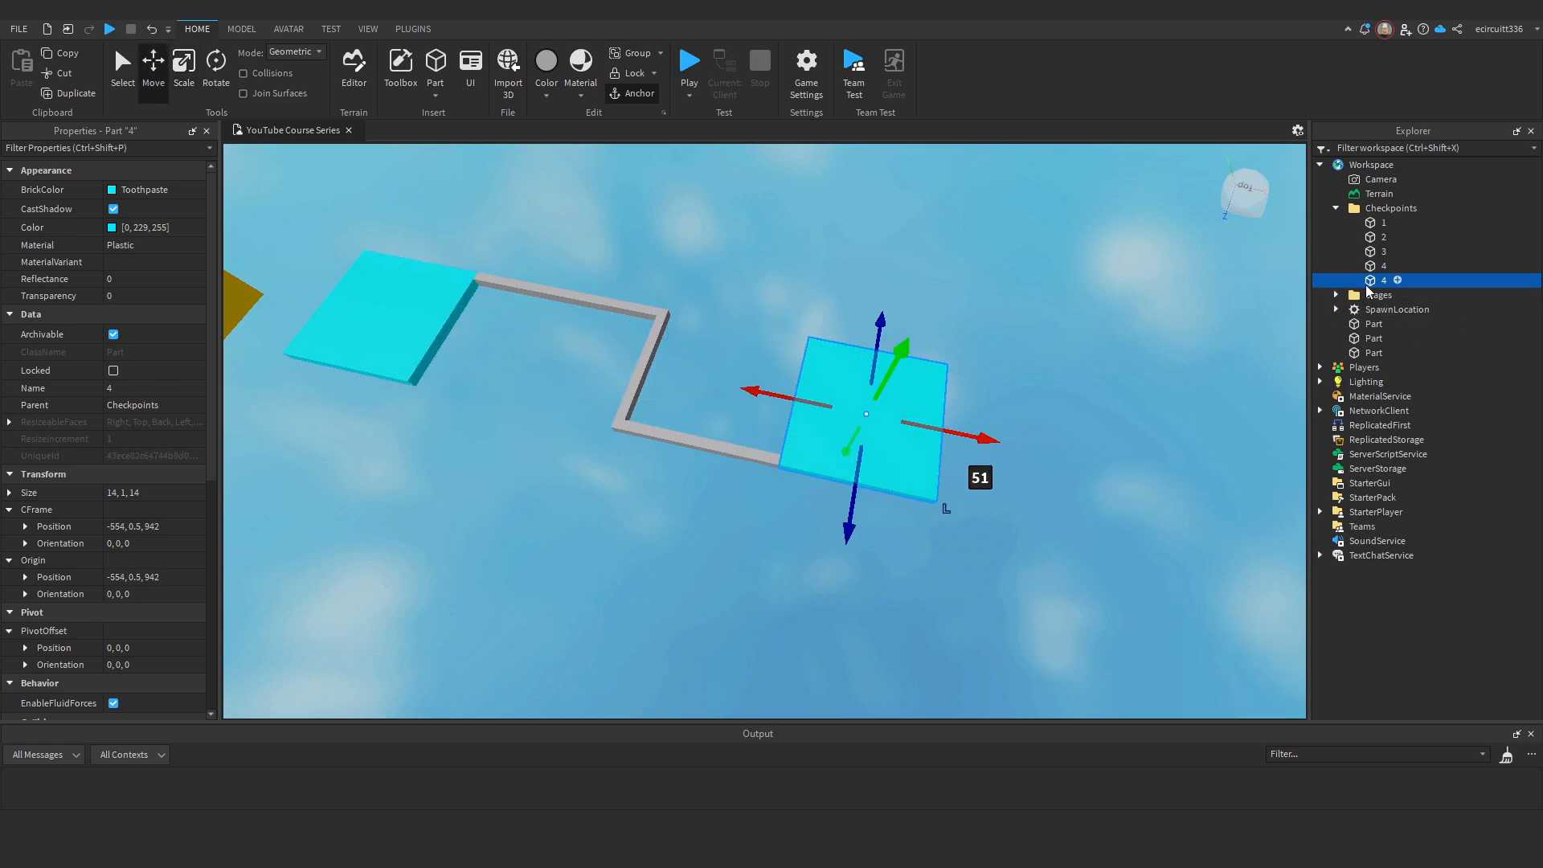
Rename the copied checkpoint platform as 5 and collapse the Checkpoints folder.
right_click(1367, 285)
click(1360, 402)
text(5)
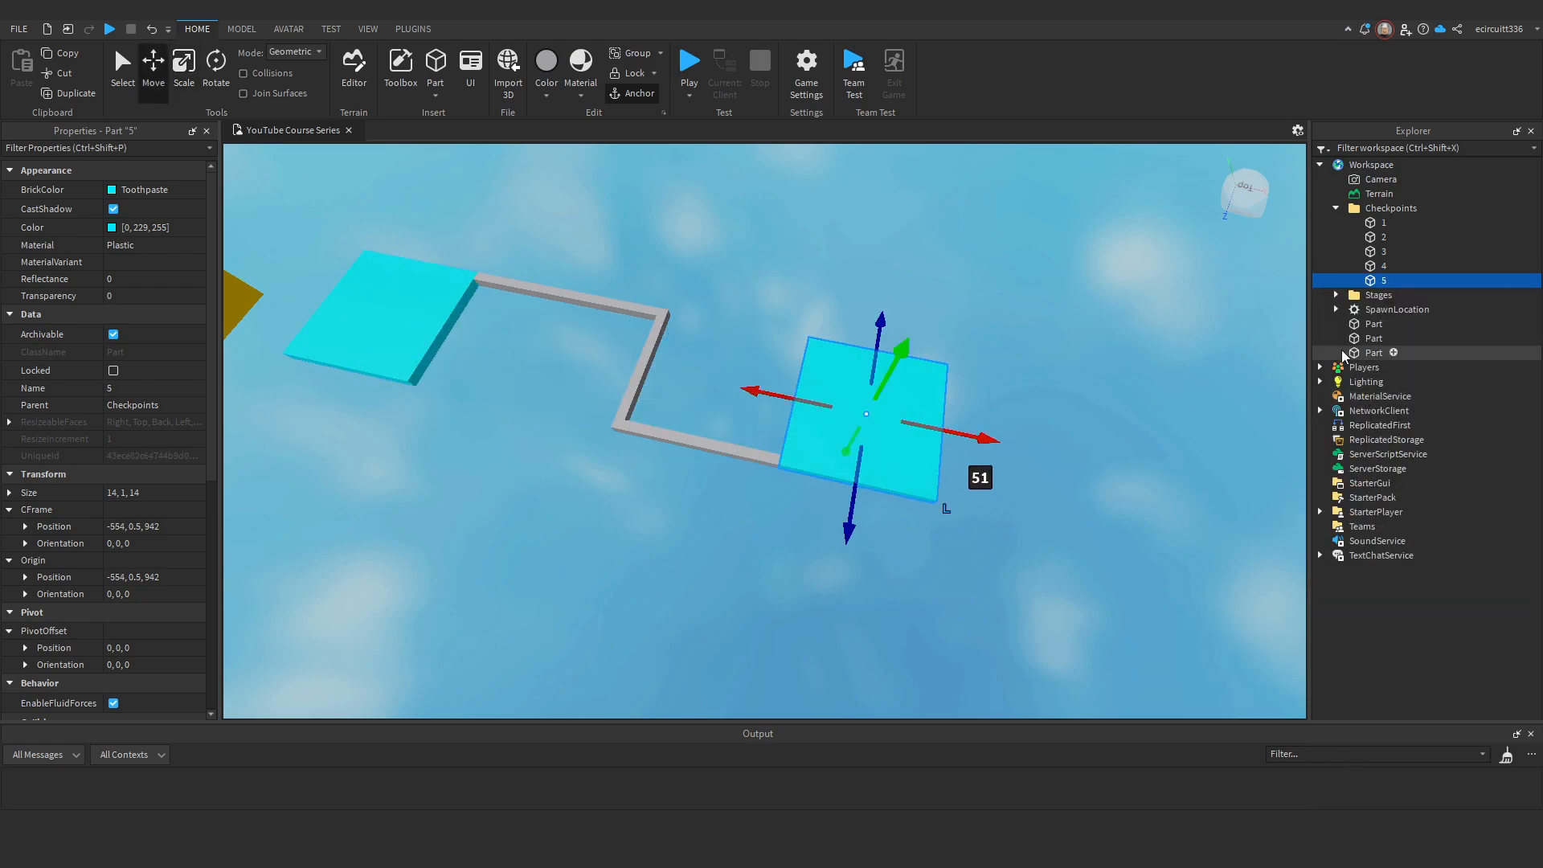
click(1336, 208)
Group the three loose beam parts in the Workspace as a folder.
click(1374, 252)
shift+click(1373, 280)
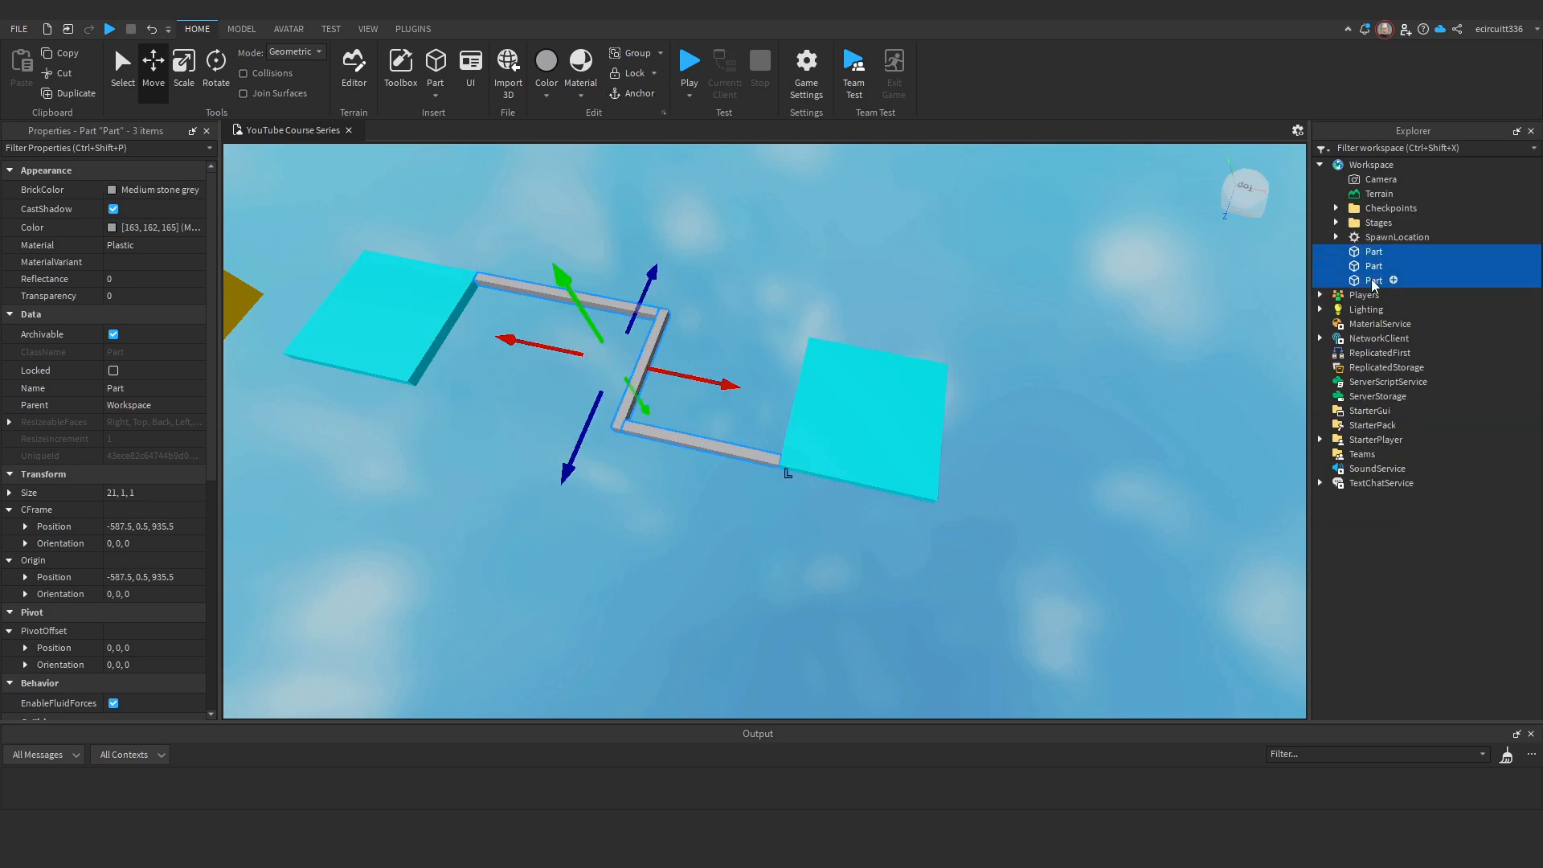
right_click(1359, 269)
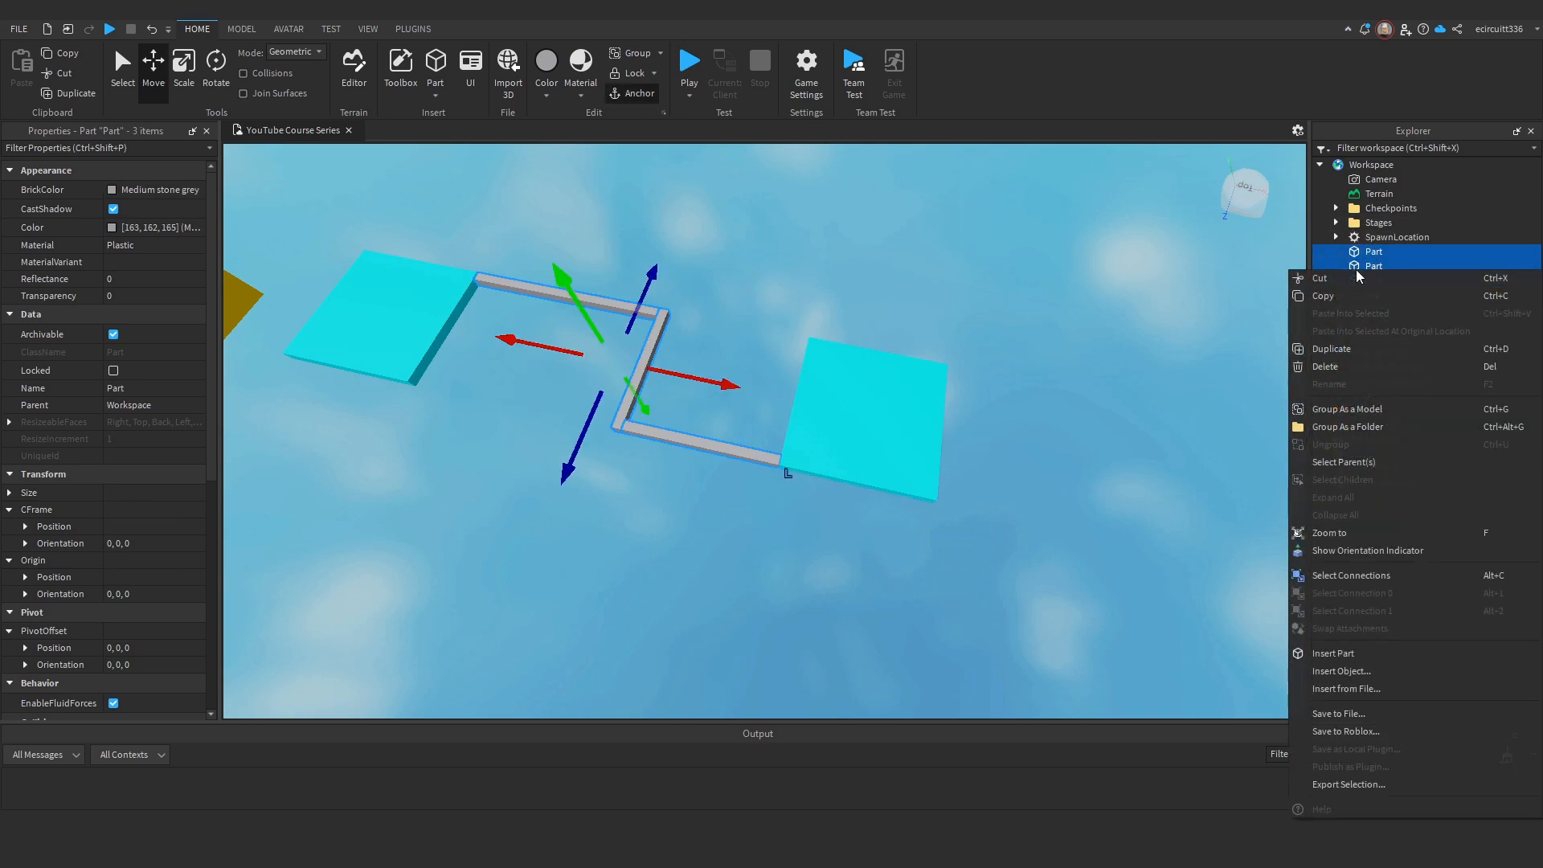
click(1373, 428)
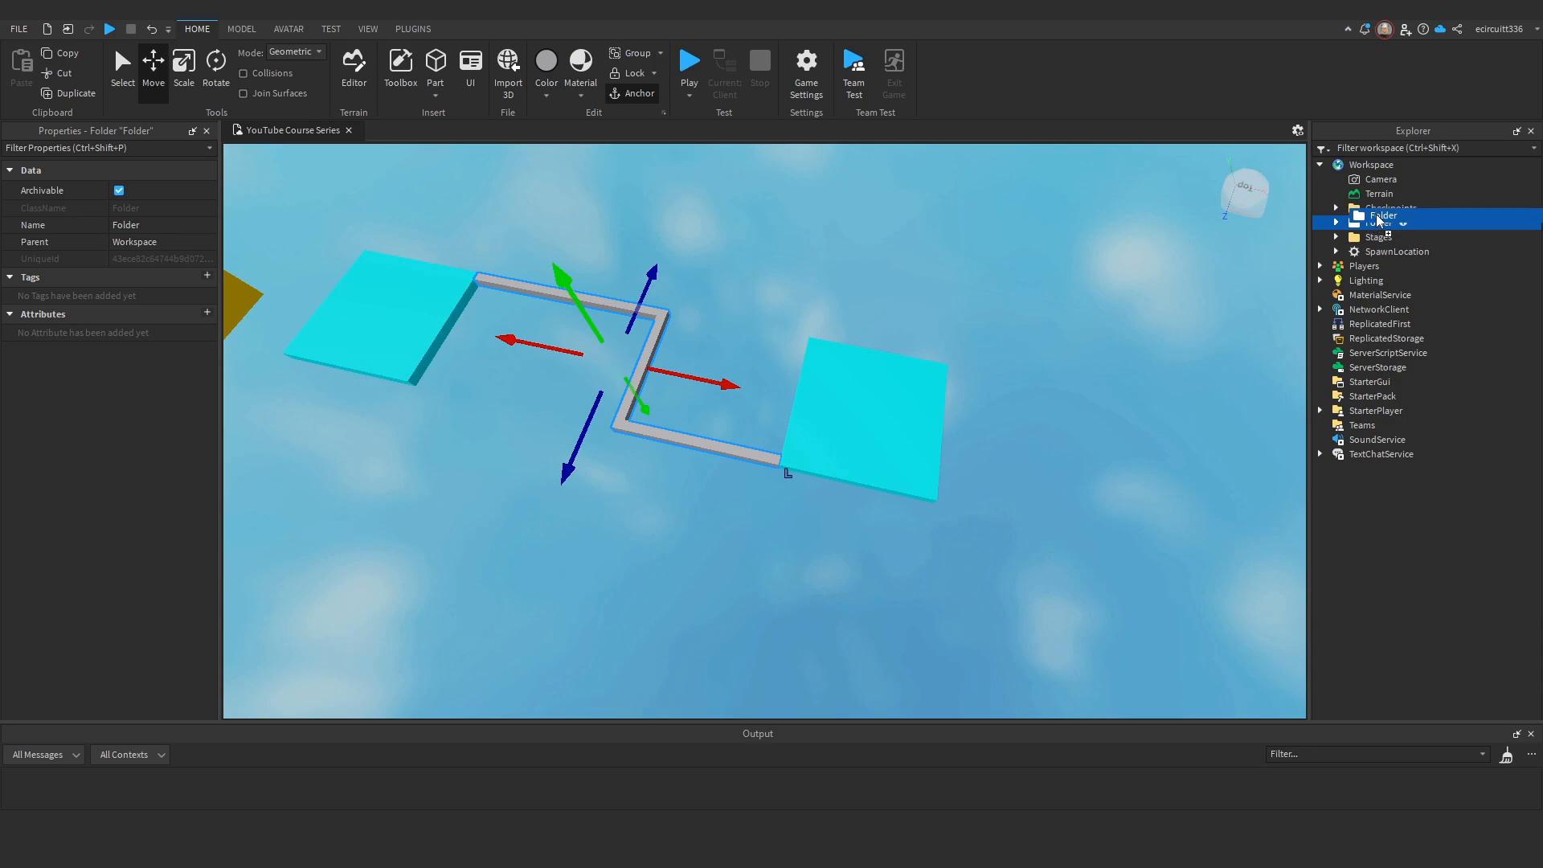
Move the new beam folder into the 1-10 folder under Stages.
drag(1376, 216, 1378, 213)
drag(1385, 275, 1377, 314)
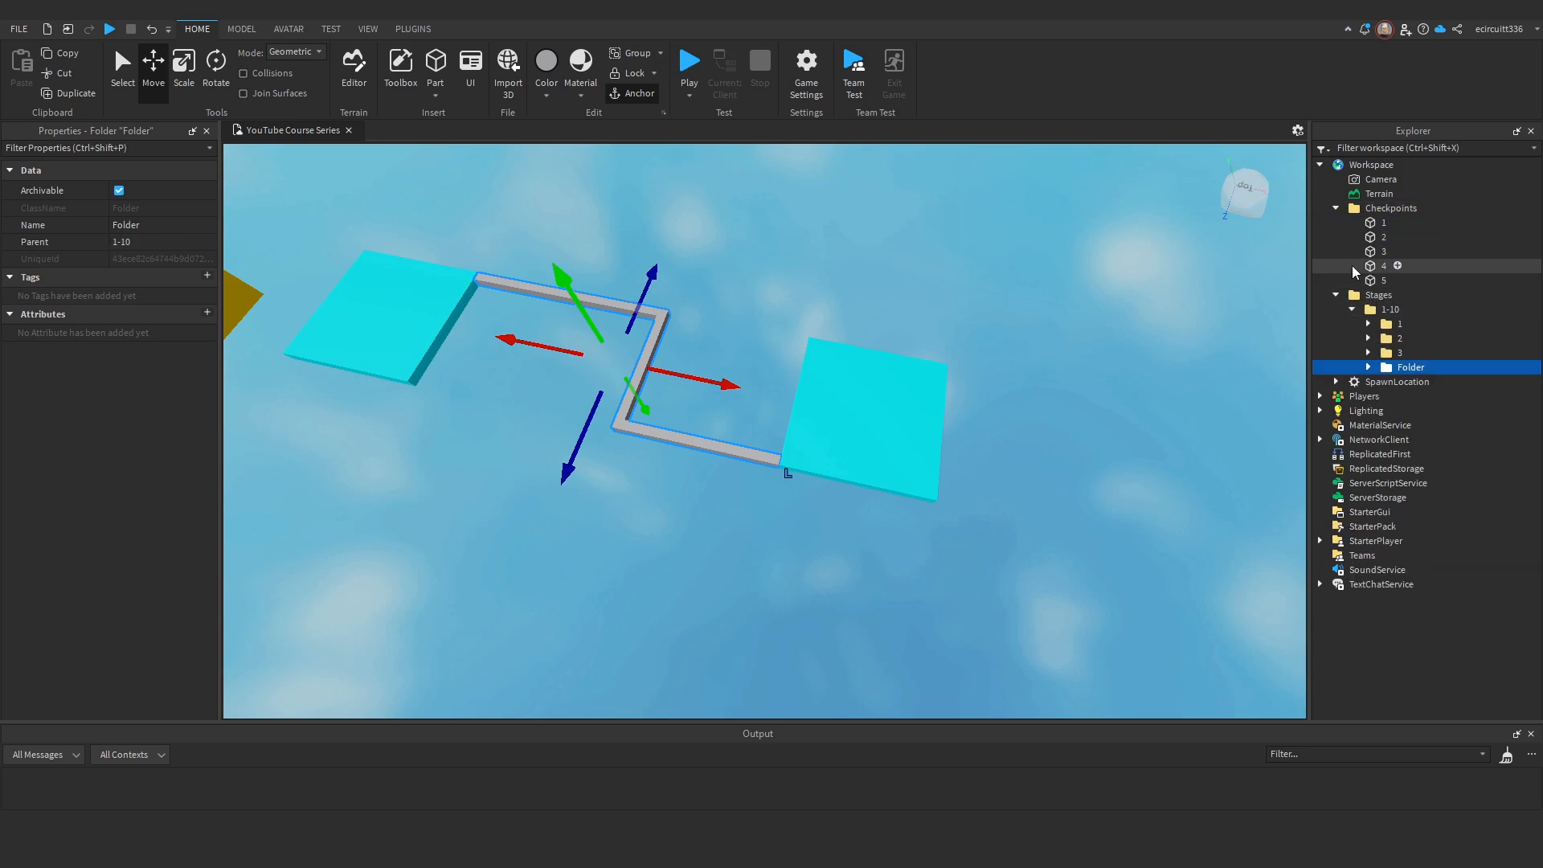
click(1335, 208)
Rename the new folder as 4 and expand it to show its parts.
right_click(1402, 295)
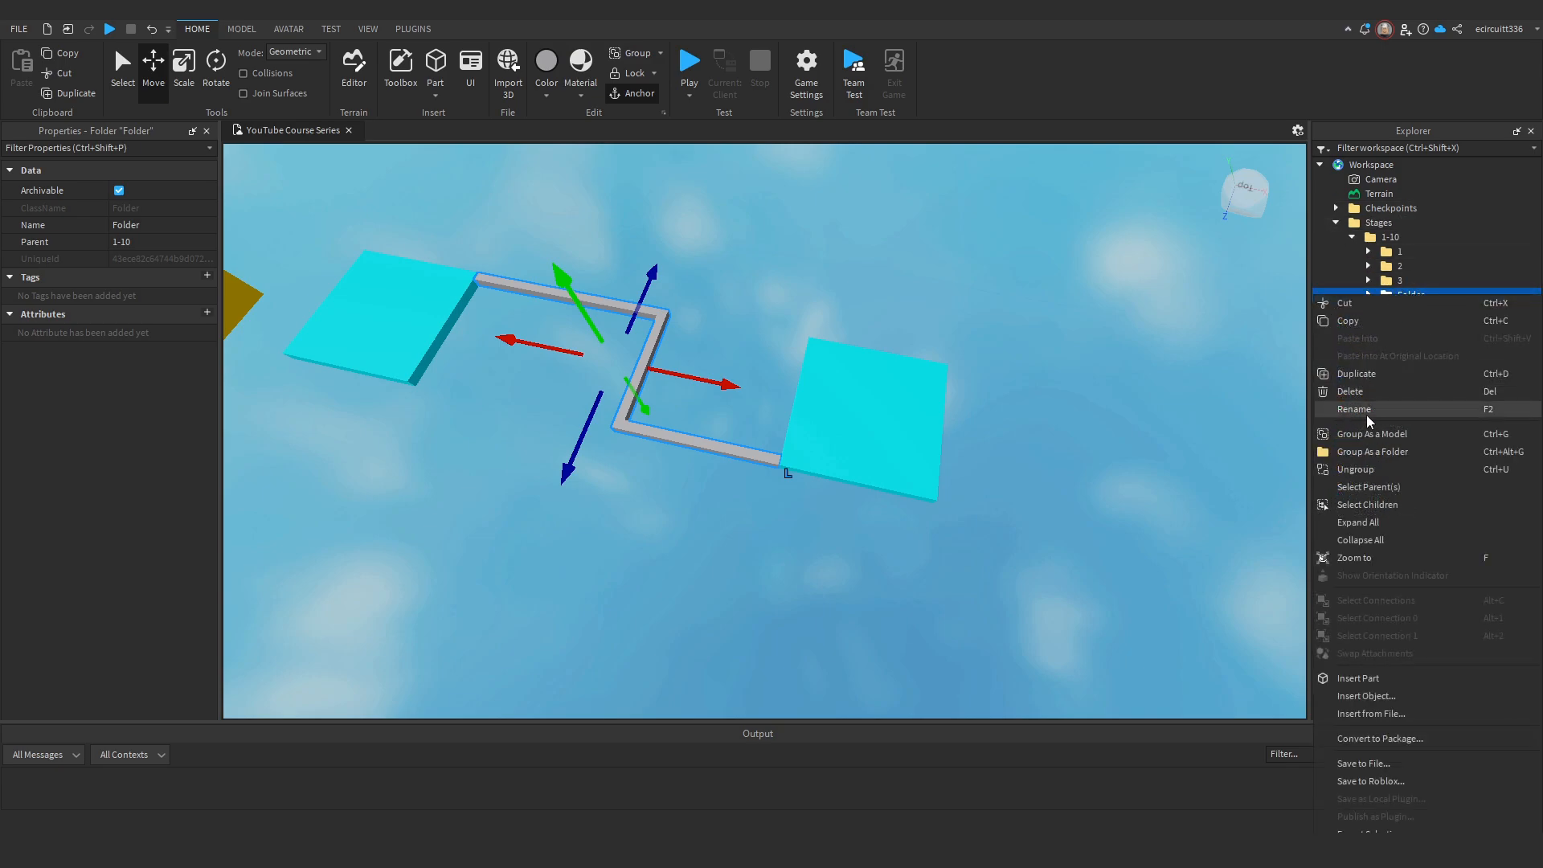
click(1366, 414)
click(1369, 295)
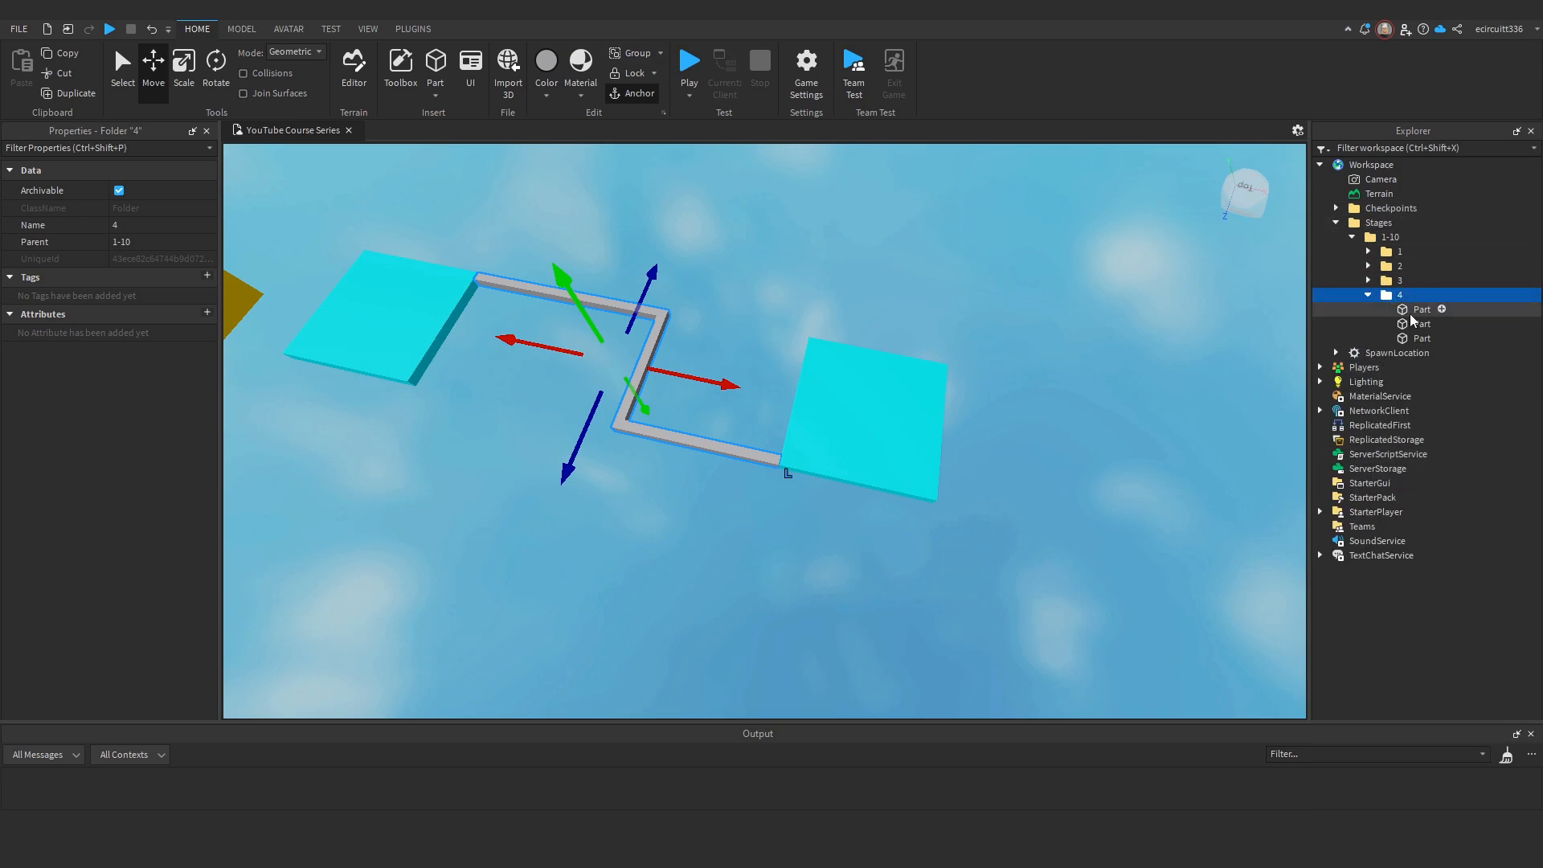
Recolor all three beams in stage folder 4 bright red (#ff2b2f).
click(846, 254)
click(572, 298)
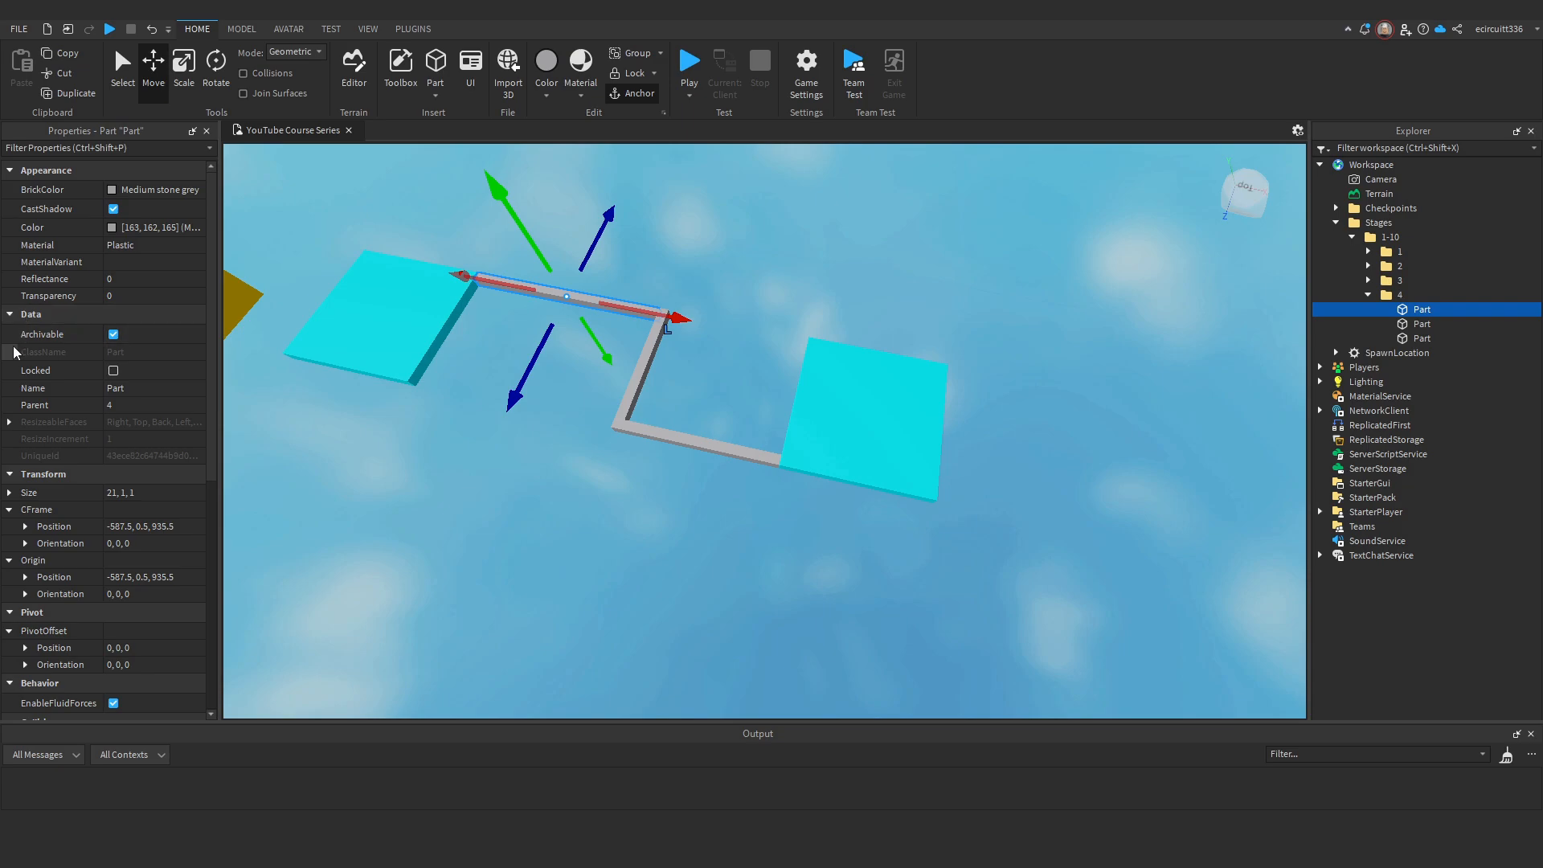
shift+click(1419, 339)
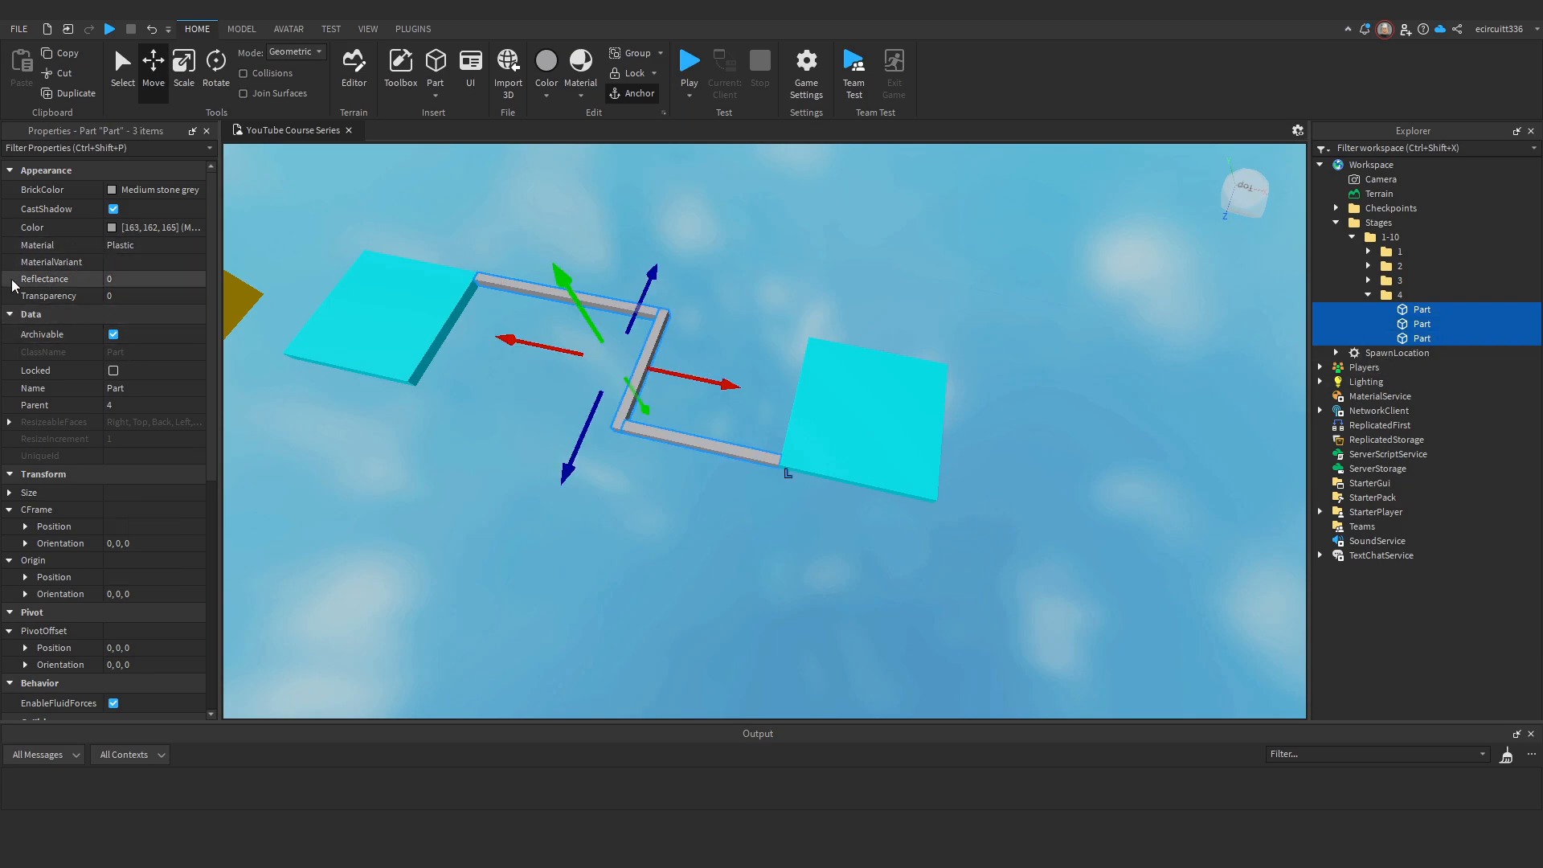
click(112, 229)
drag(795, 337, 755, 269)
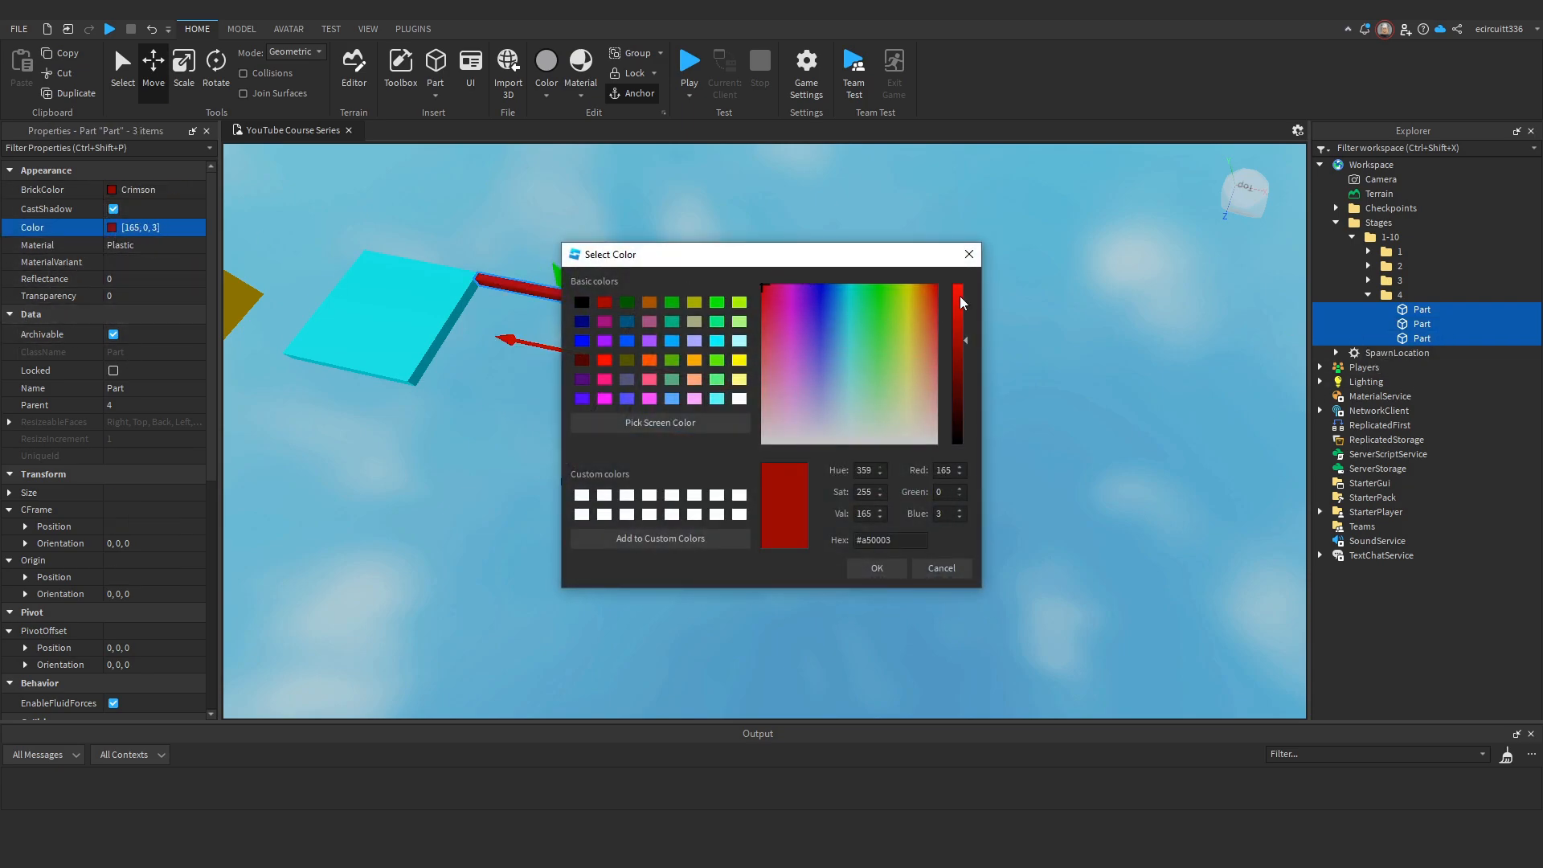
click(774, 329)
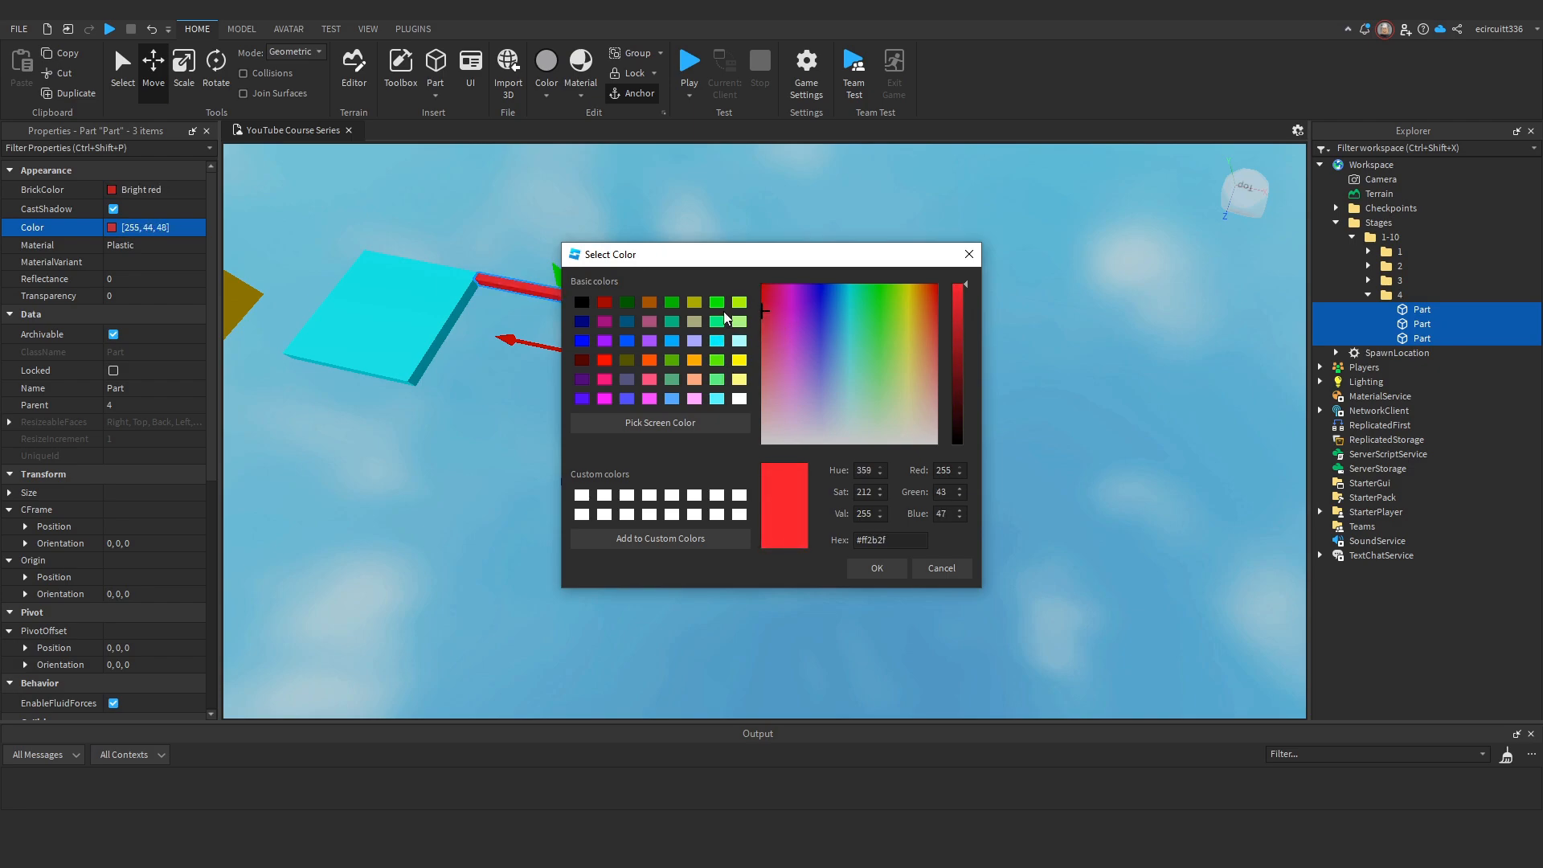
click(877, 569)
click(919, 586)
scroll(919, 587, down, 10)
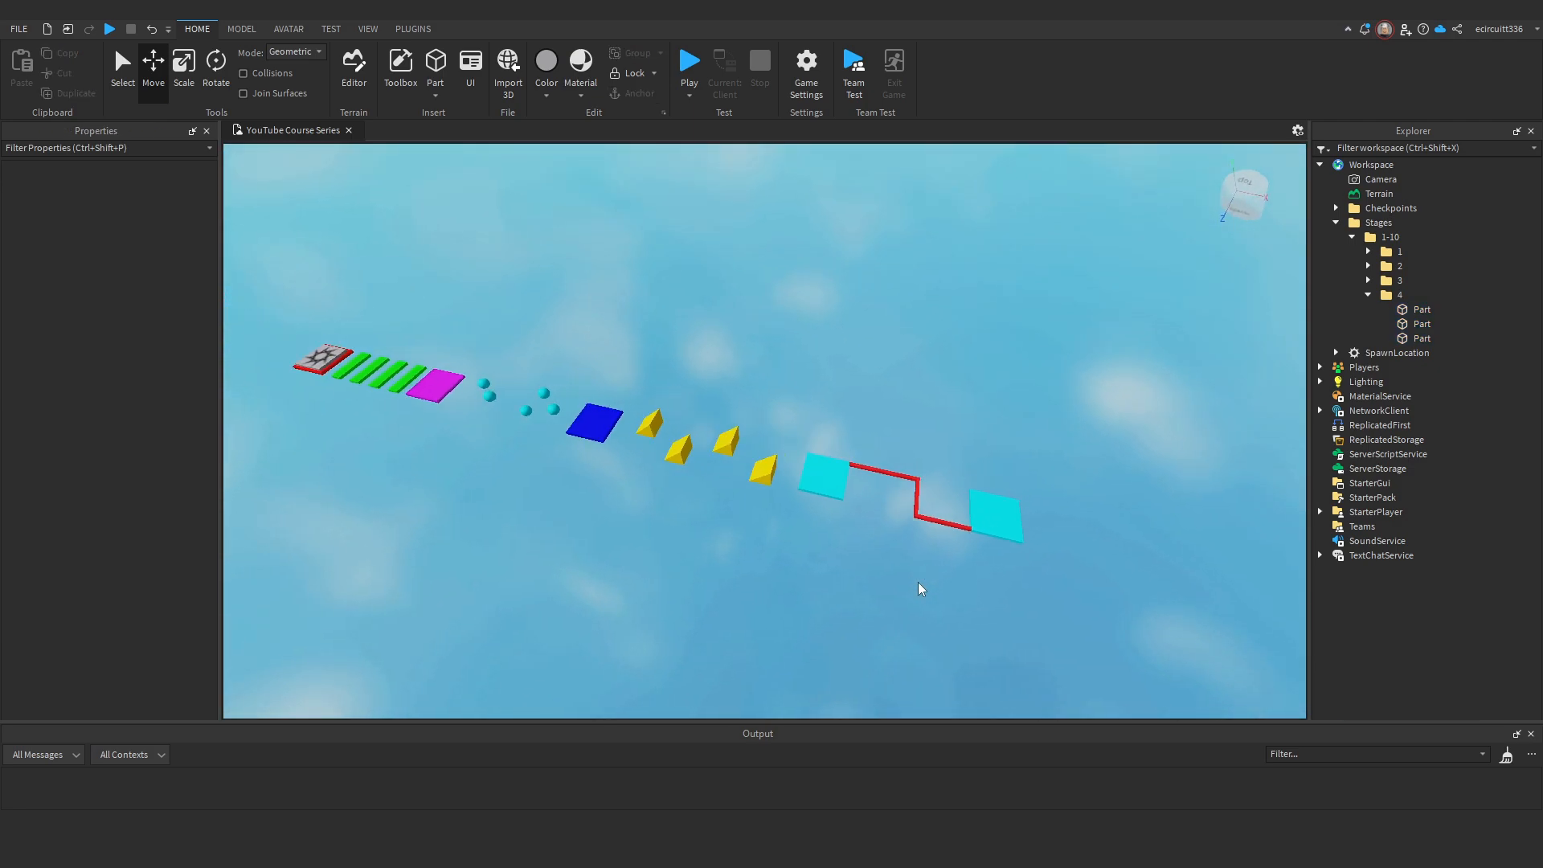
Recolor checkpoint platform 5 lime green.
click(1027, 474)
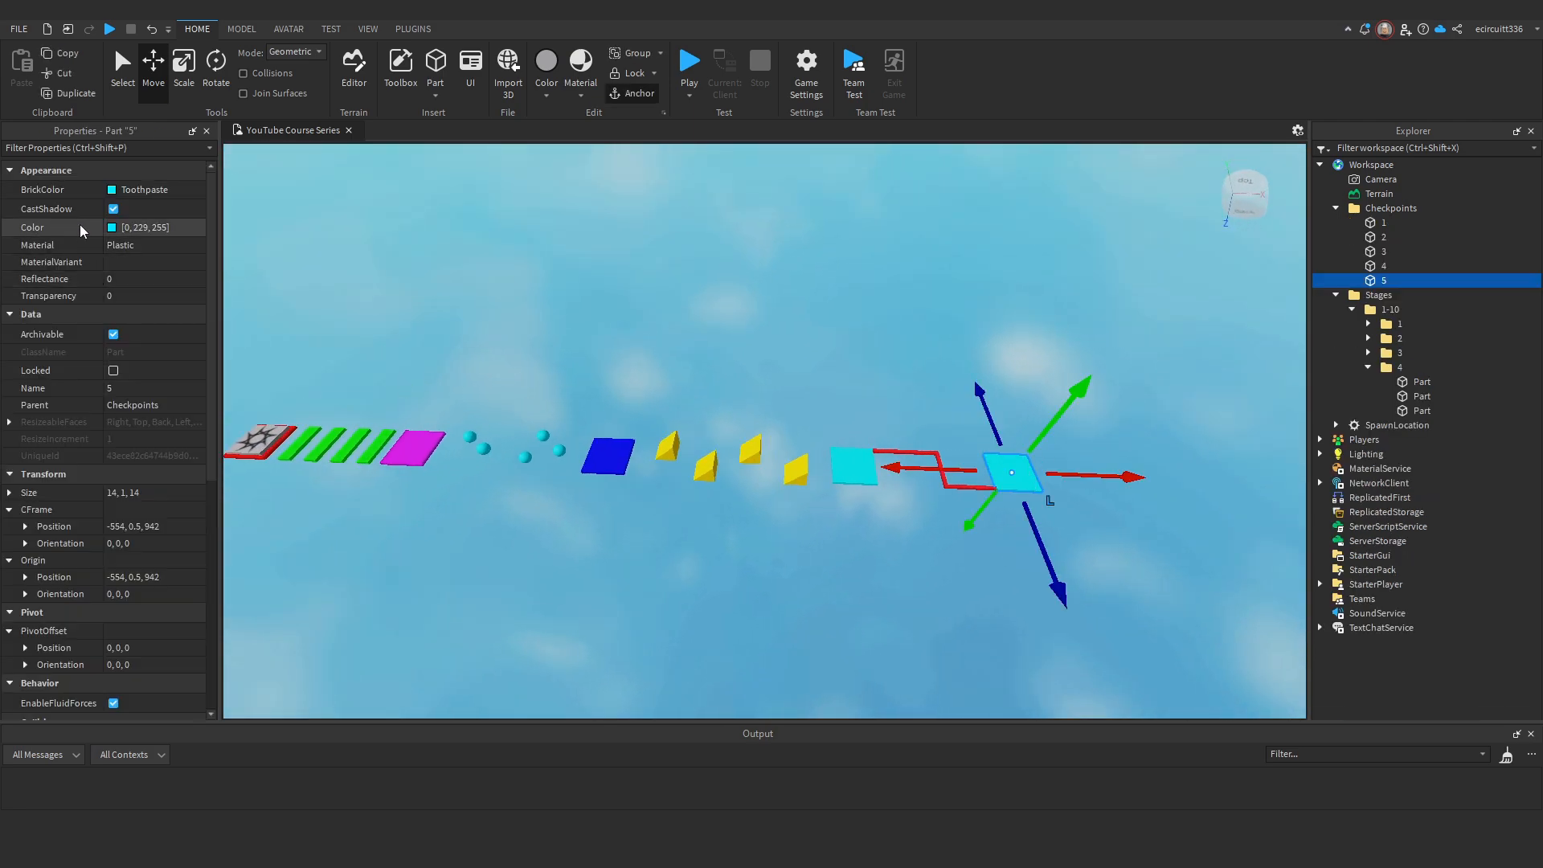
click(113, 229)
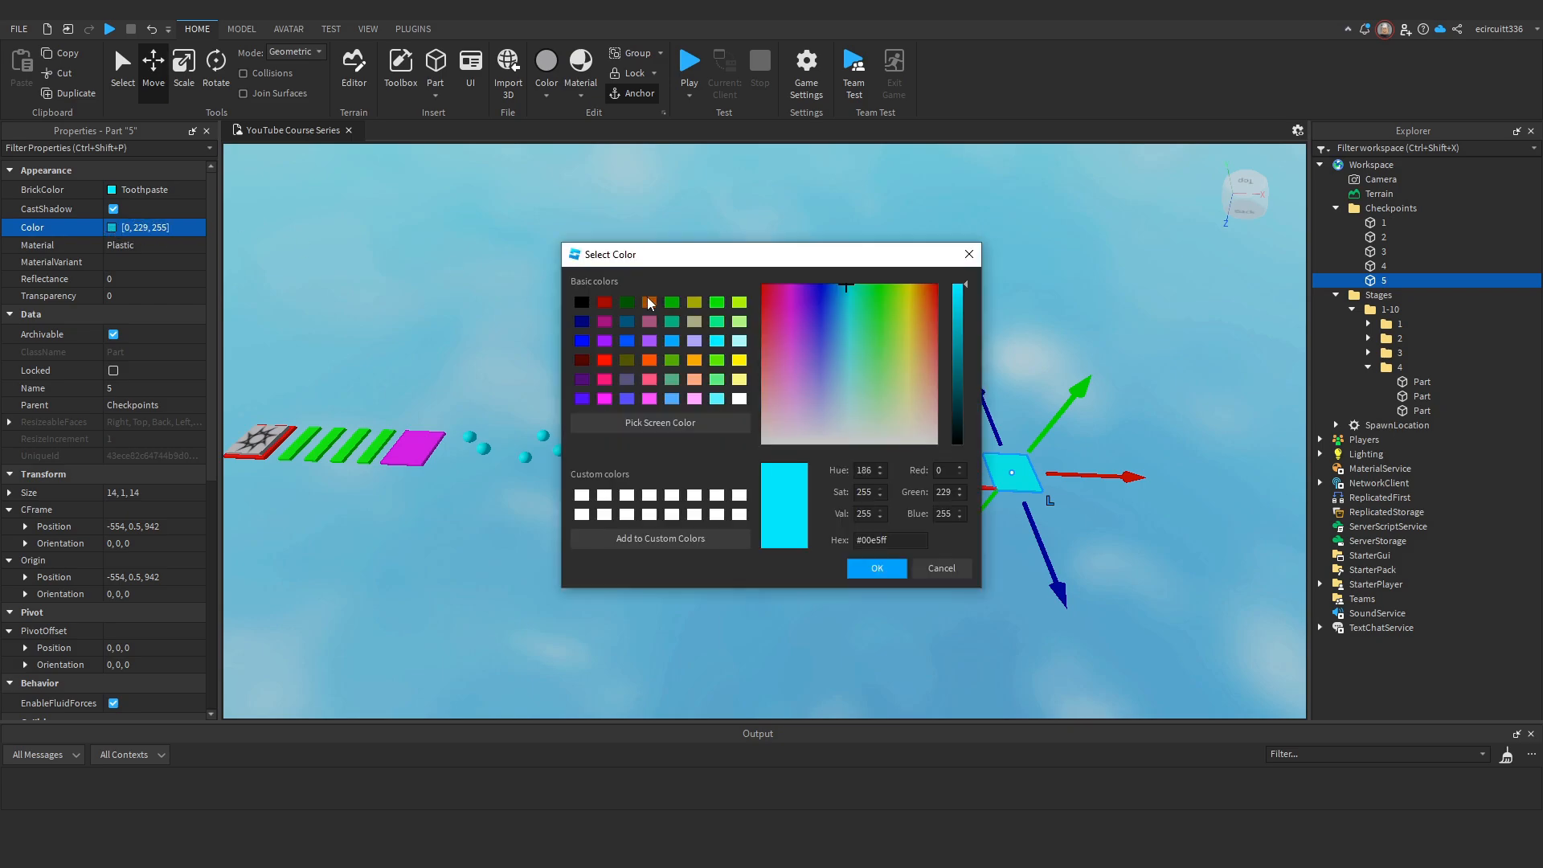
click(887, 286)
click(877, 568)
click(908, 563)
scroll(908, 562, down, 5)
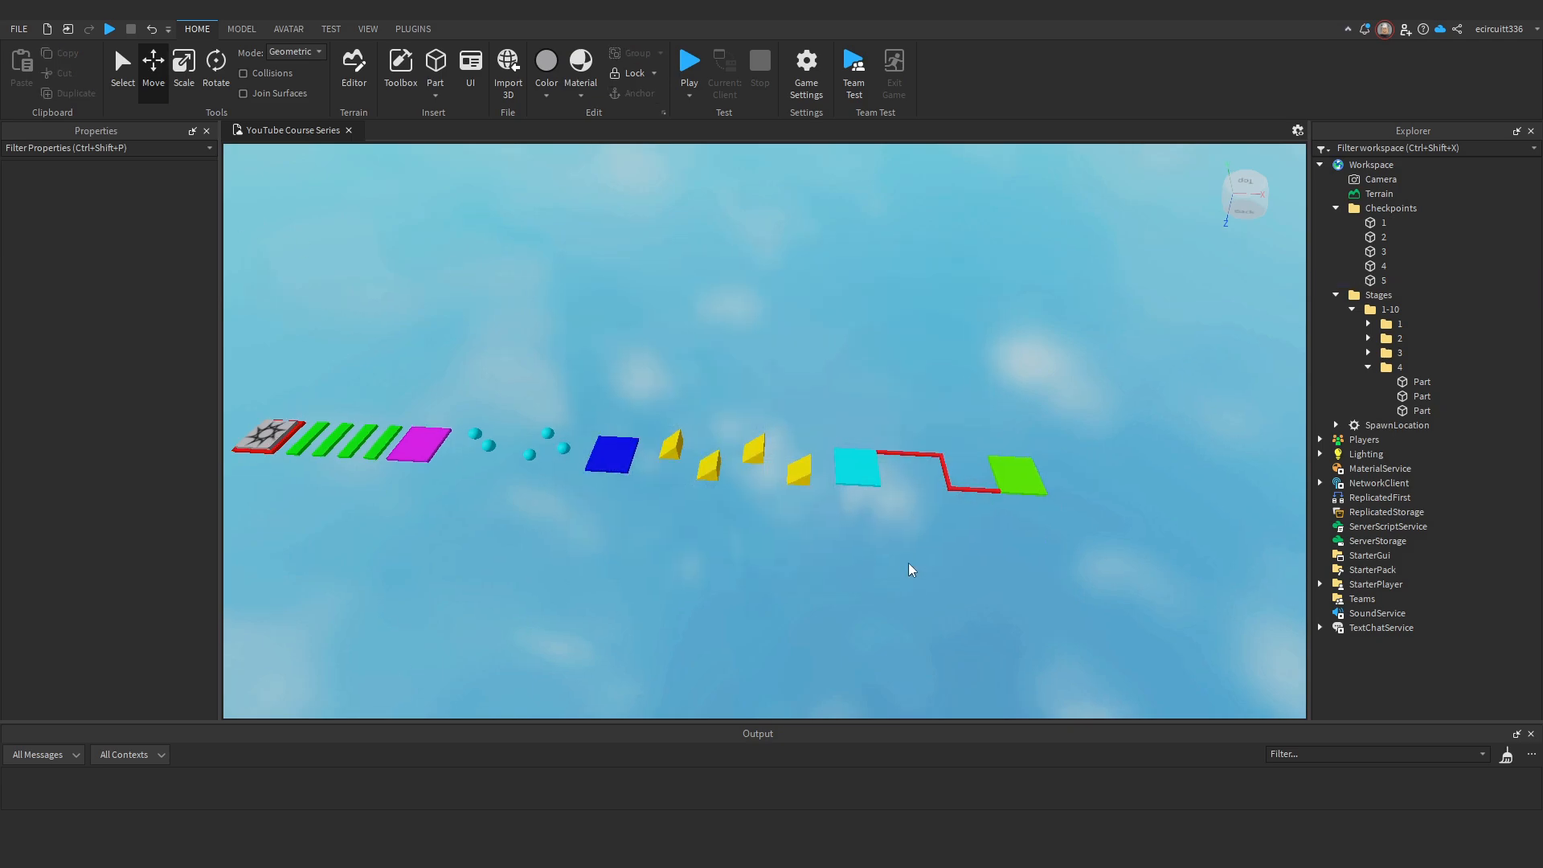
Examine the red beam stage and the open space beyond the green checkpoint platform.
scroll(908, 563, up, 4)
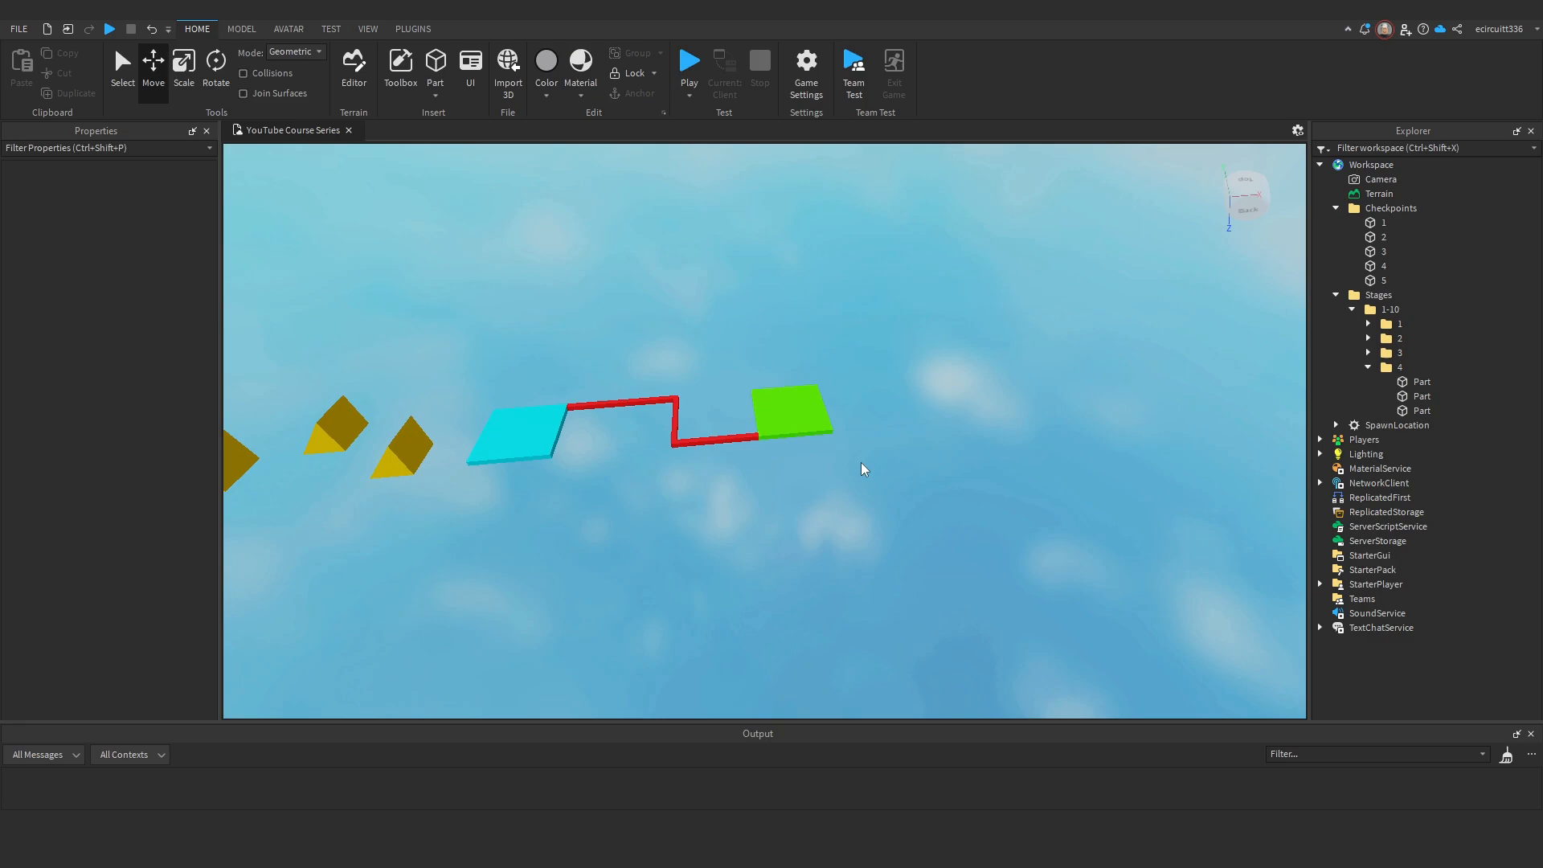
right_drag(861, 470, 861, 411)
scroll(835, 425, up, 4)
scroll(844, 419, down, 6)
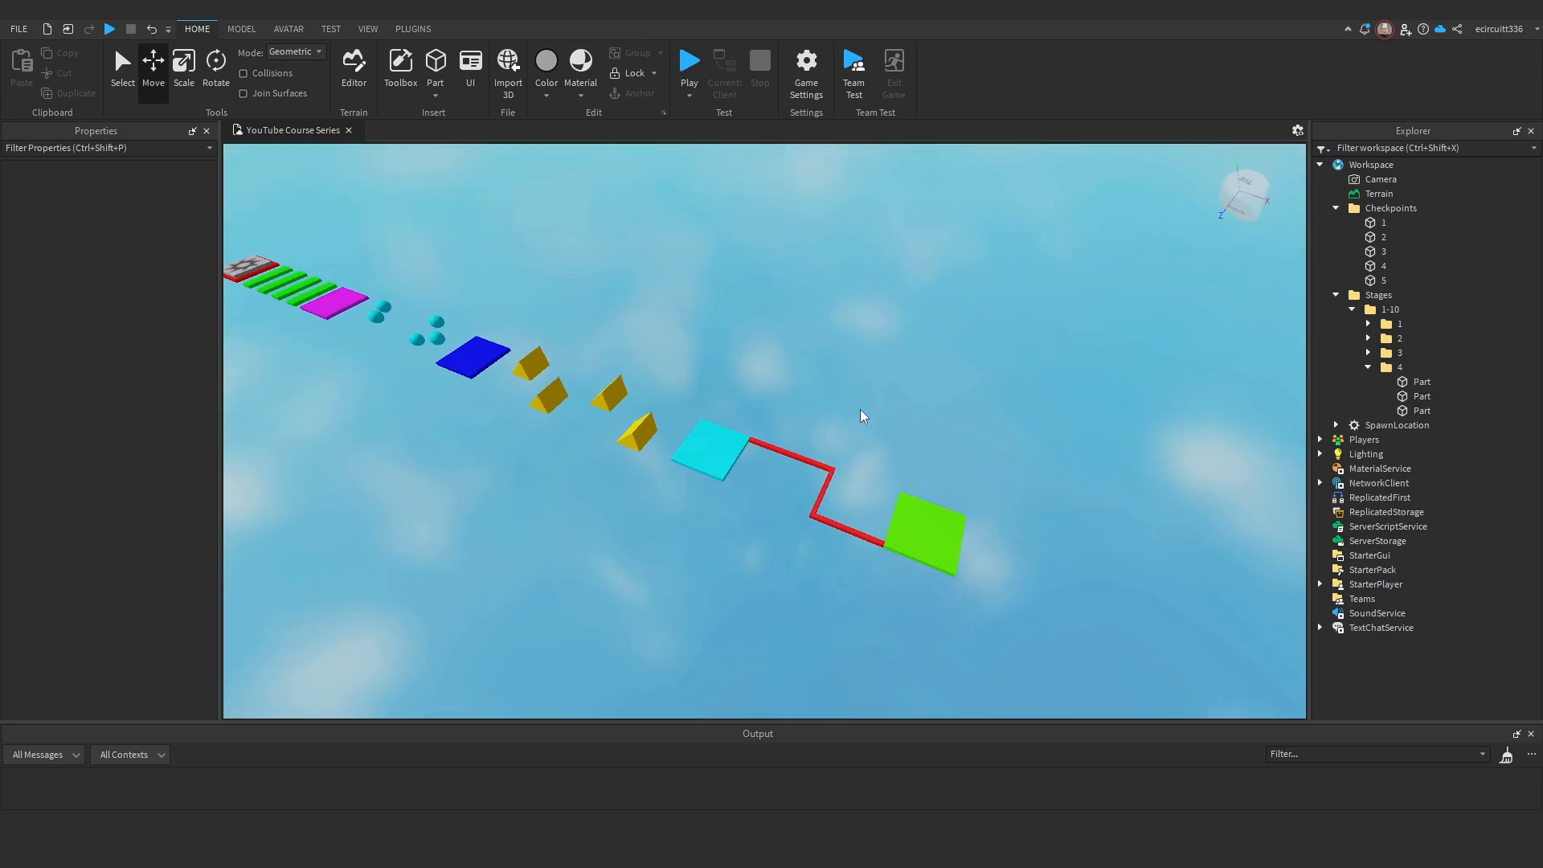
scroll(845, 412, up, 5)
right_drag(845, 412, 925, 412)
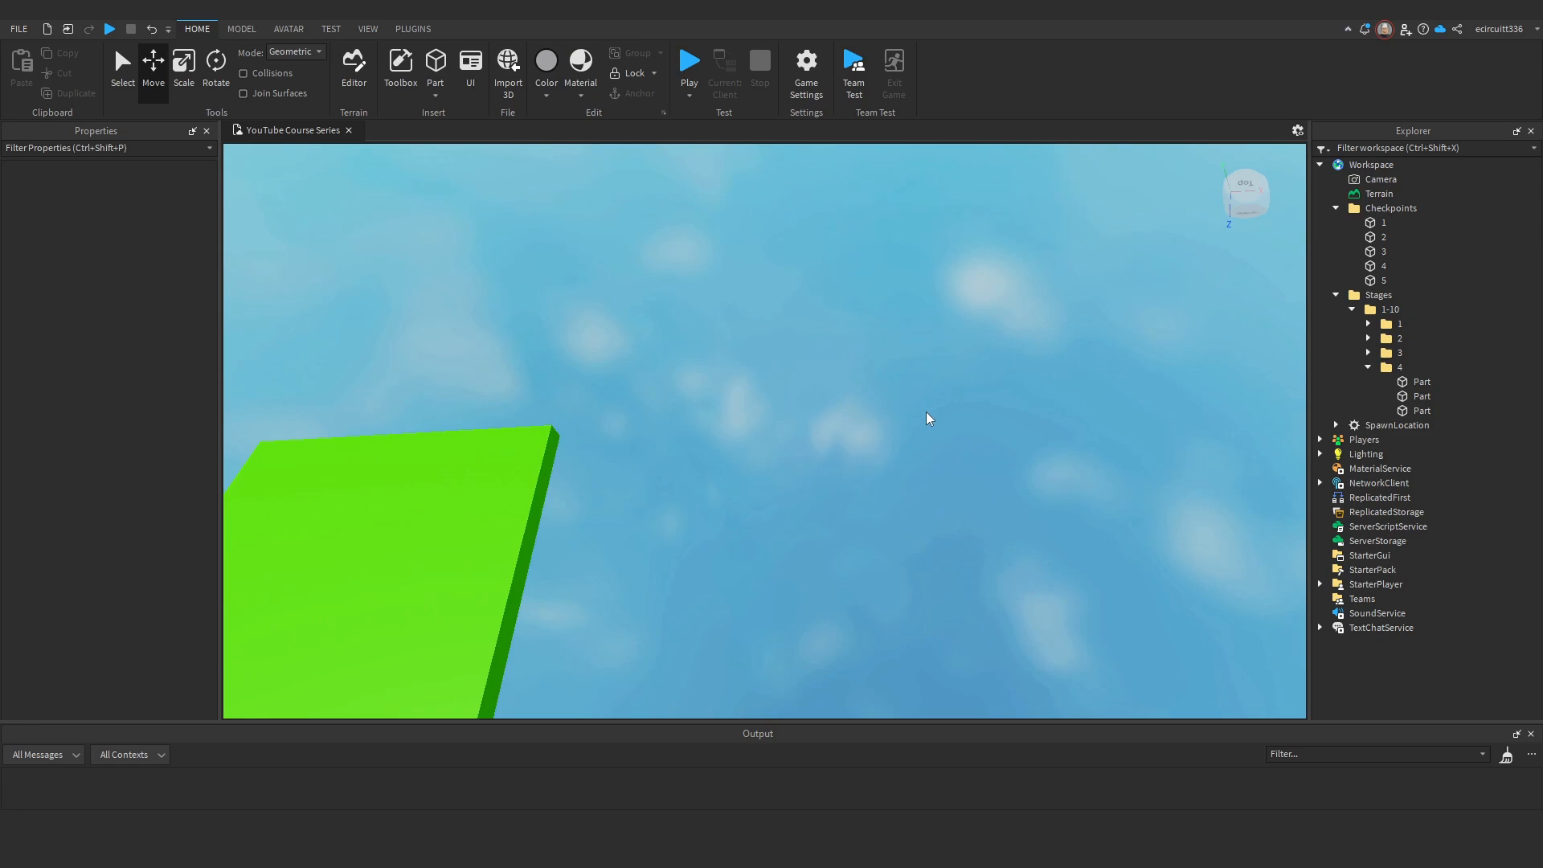
scroll(821, 343, down, 8)
scroll(778, 561, up, 6)
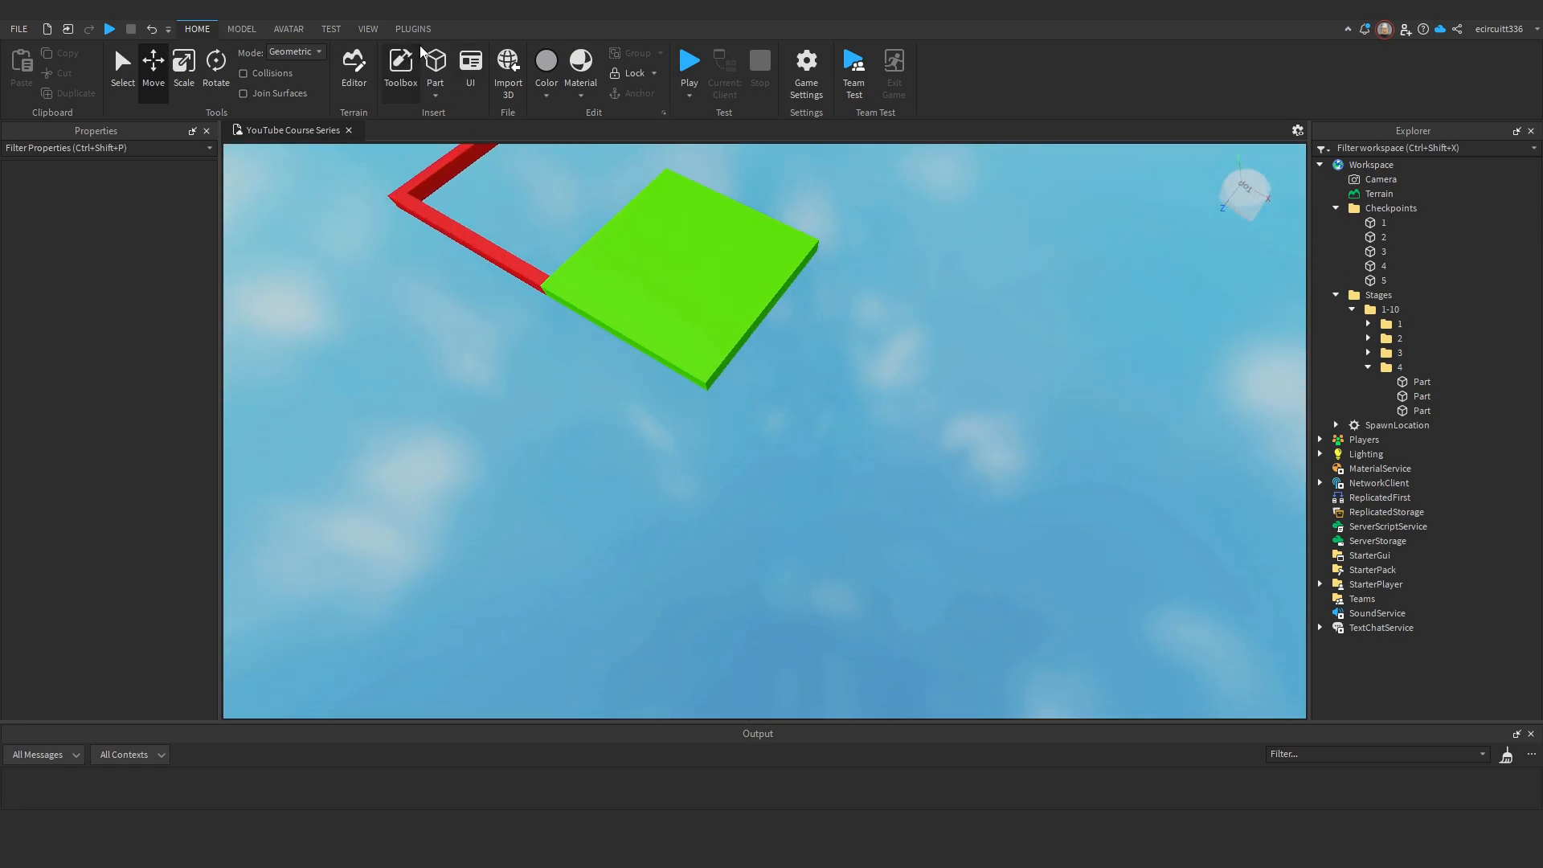
Insert a new block part and place it beyond the green platform's far edge at position -541, 0.5, 937.
click(400, 64)
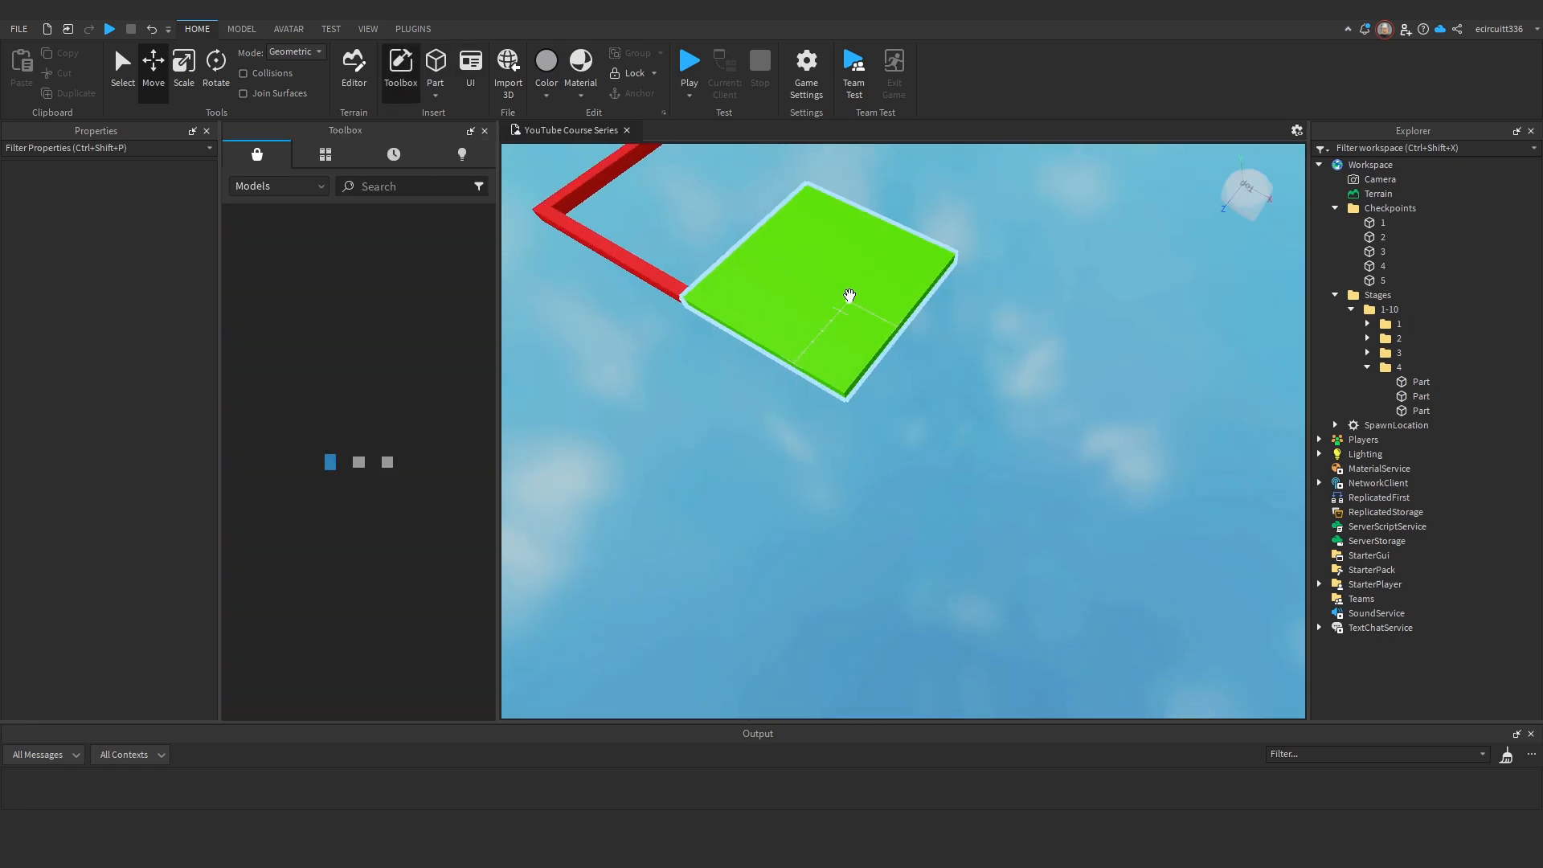
click(400, 64)
click(435, 64)
drag(938, 440, 925, 431)
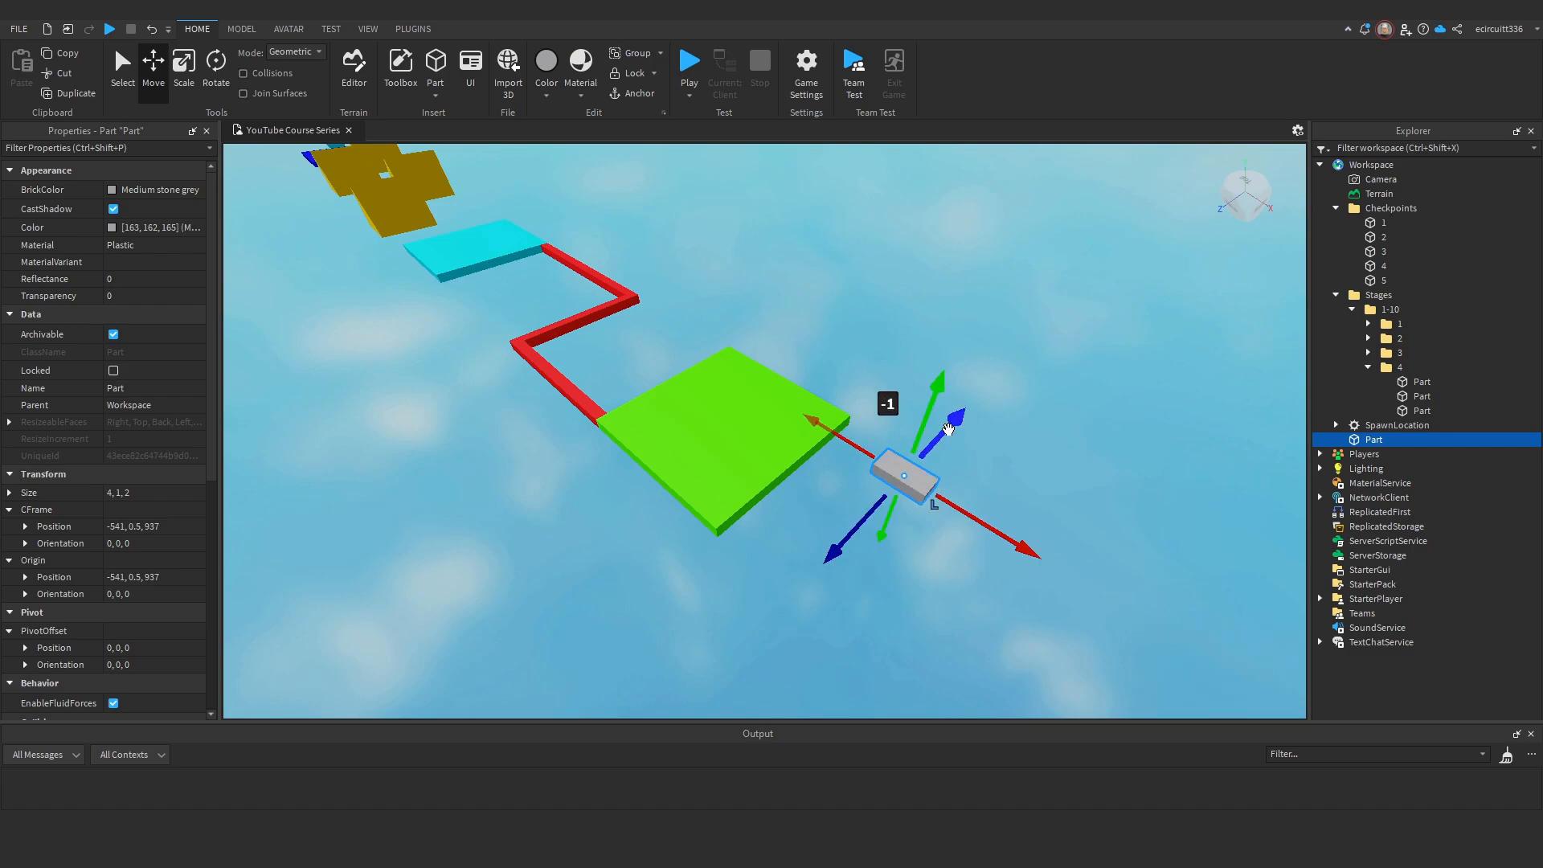
scroll(923, 485, up, 6)
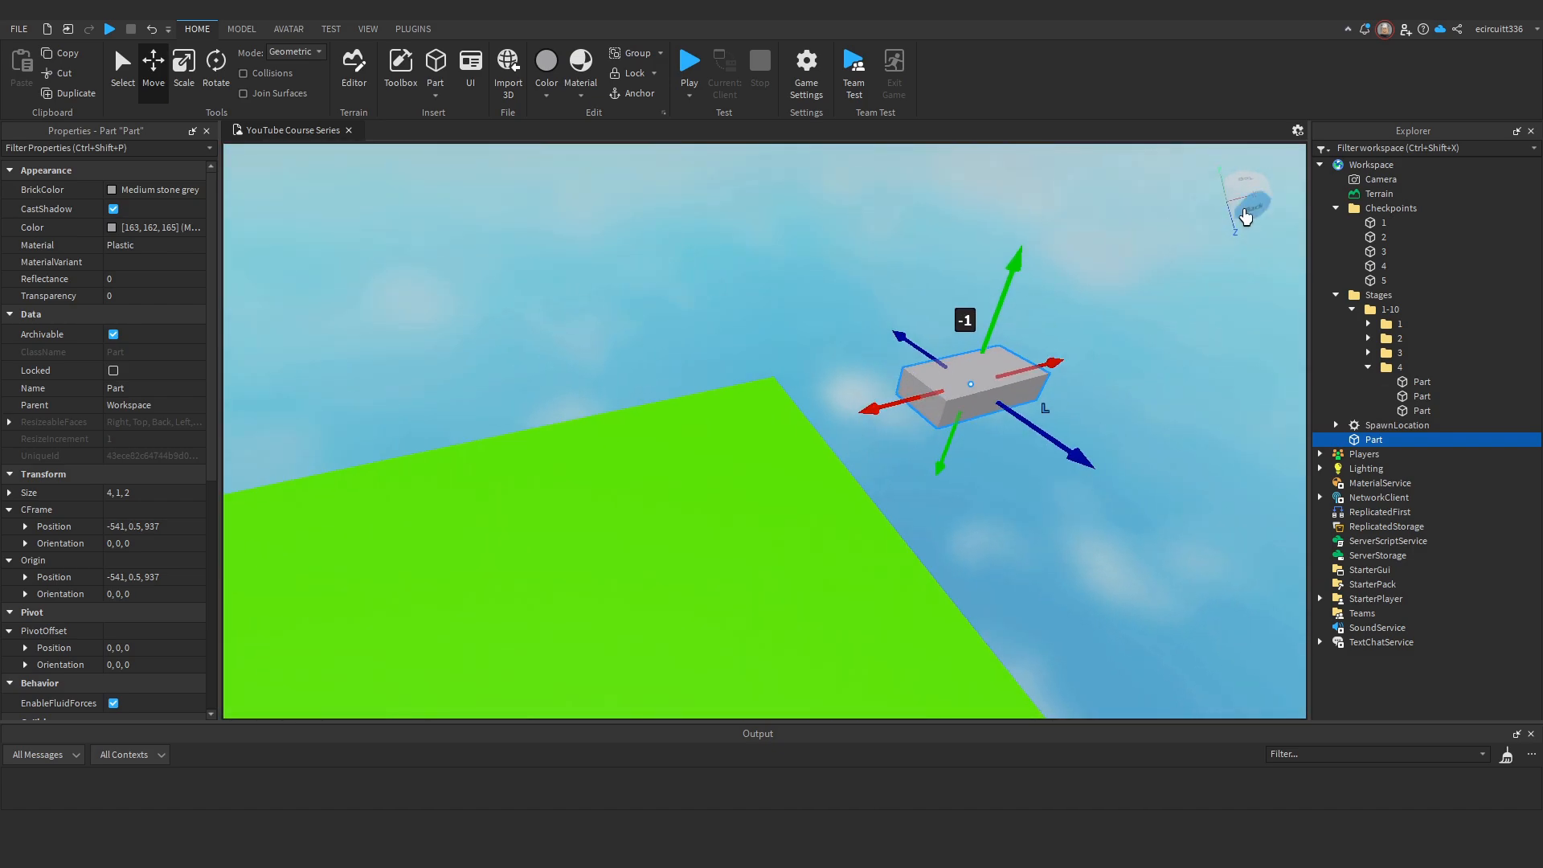
Move the new block flush against the green checkpoint platform's far edge, at position -545, 0.5, 937.
click(1245, 215)
key(q)
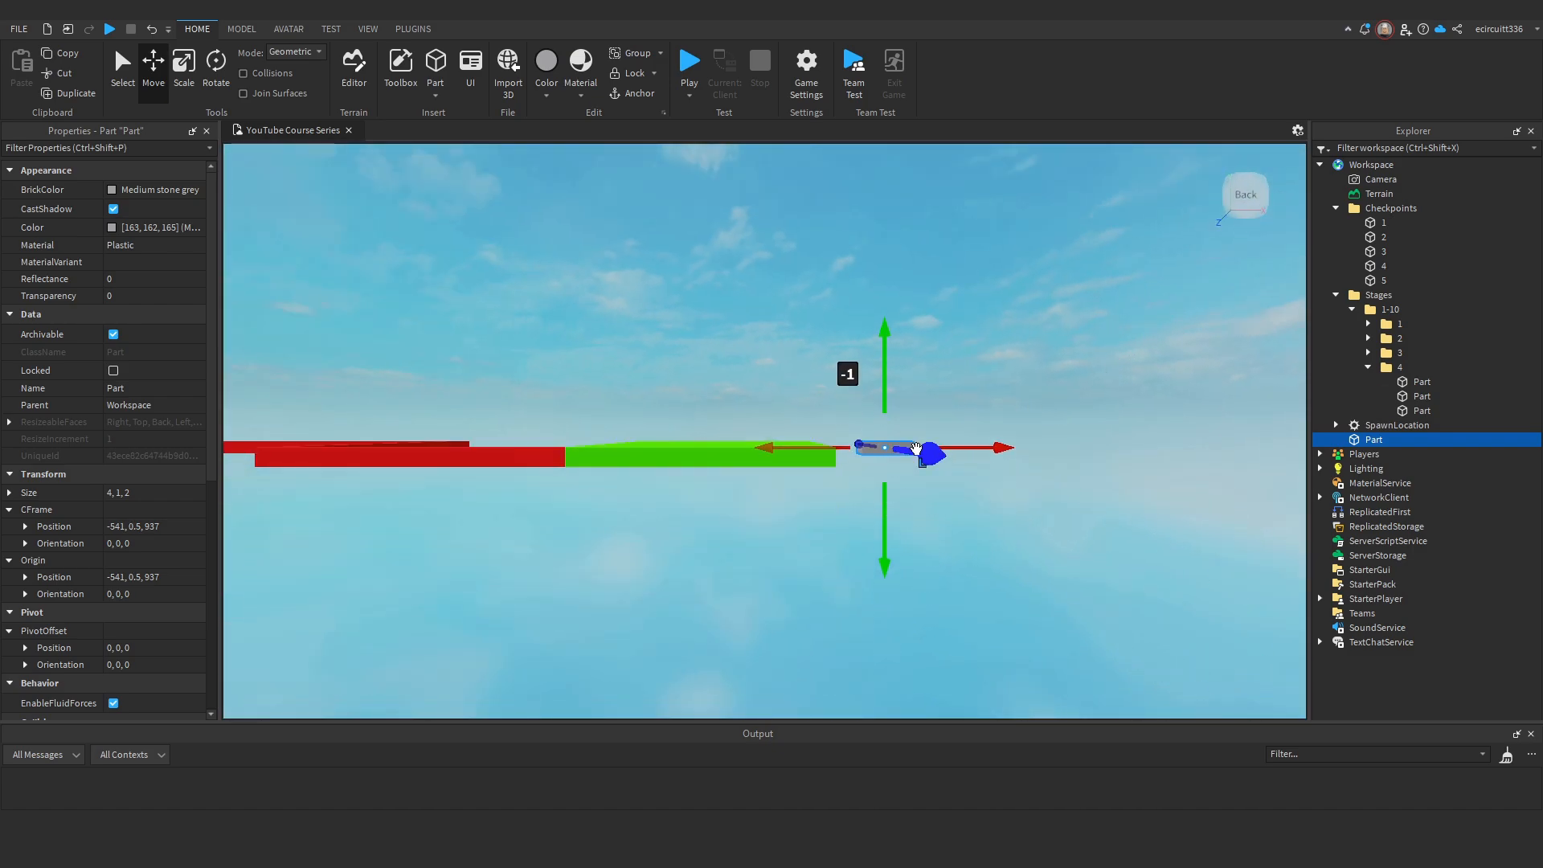
key(e)
key(w)
right_drag(895, 449, 893, 455)
key(a)
key(s)
drag(769, 382, 772, 434)
right_drag(772, 434, 799, 389)
Scale the block into a long, wide slab of size 42, 1, 12 extending away from the green platform.
click(196, 83)
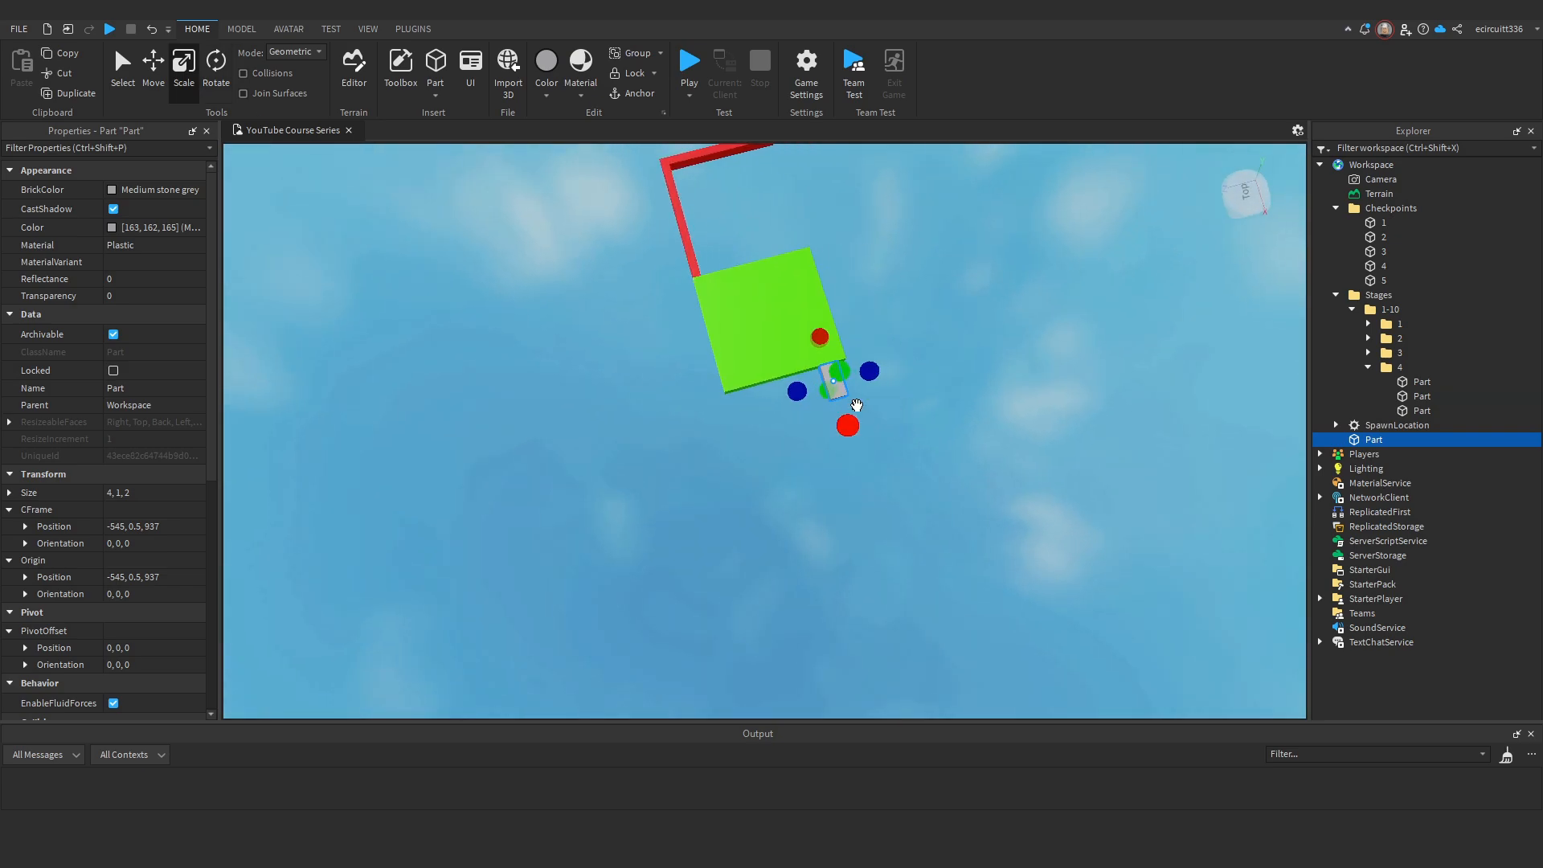
drag(799, 389, 890, 491)
key(d)
right_drag(891, 491, 890, 491)
drag(890, 491, 913, 445)
right_drag(914, 445, 913, 441)
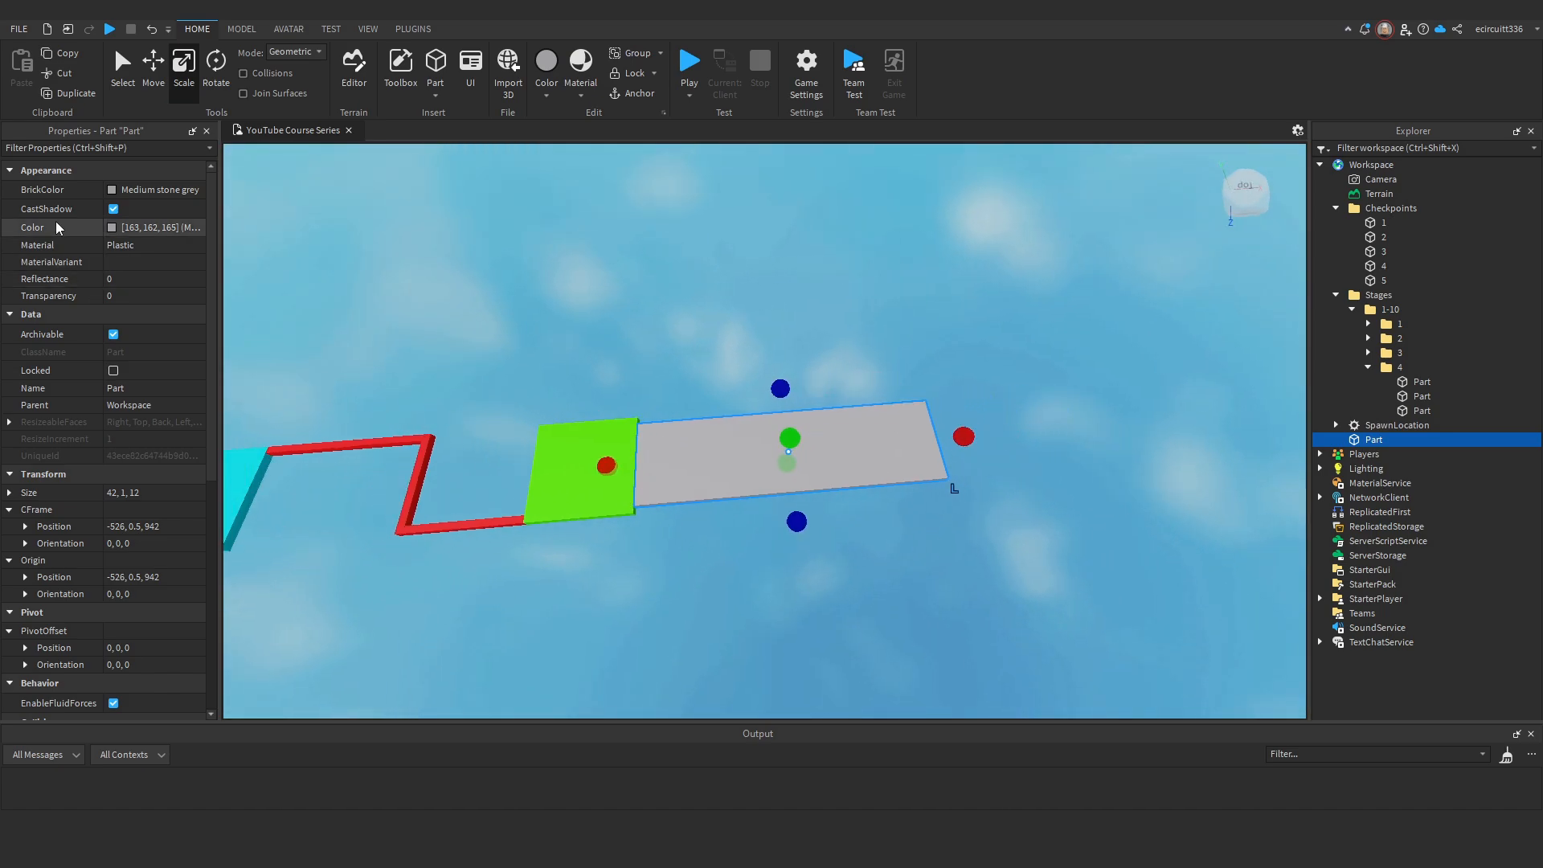
Recolor the new slab beyond the green platform yellow (#e8d60d).
click(113, 228)
drag(903, 330, 961, 302)
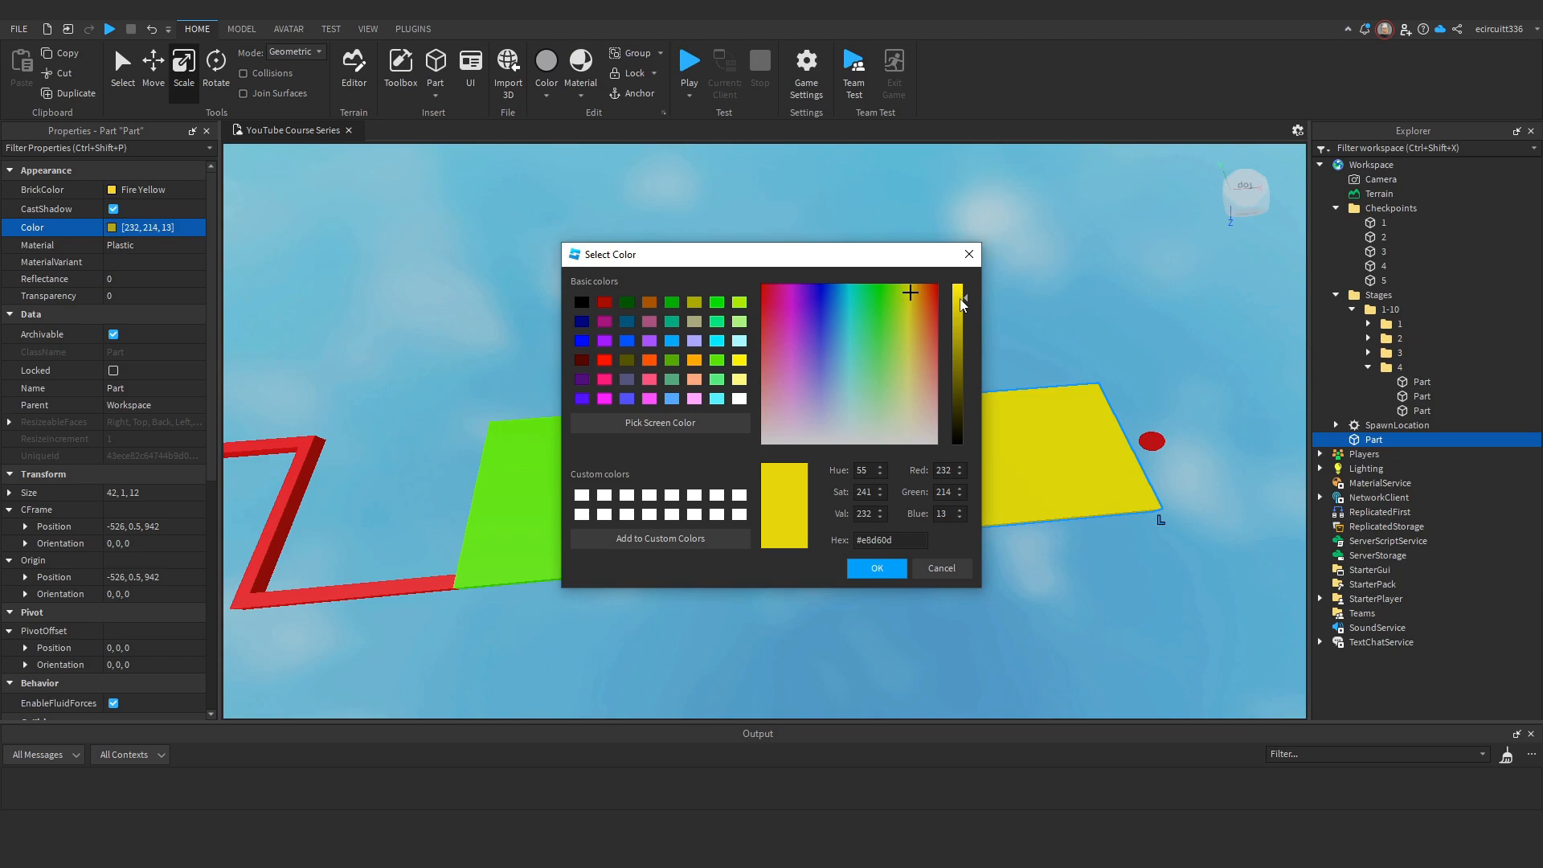
click(877, 563)
Duplicate green checkpoint platform 5 and prepare the copy for moving.
click(610, 523)
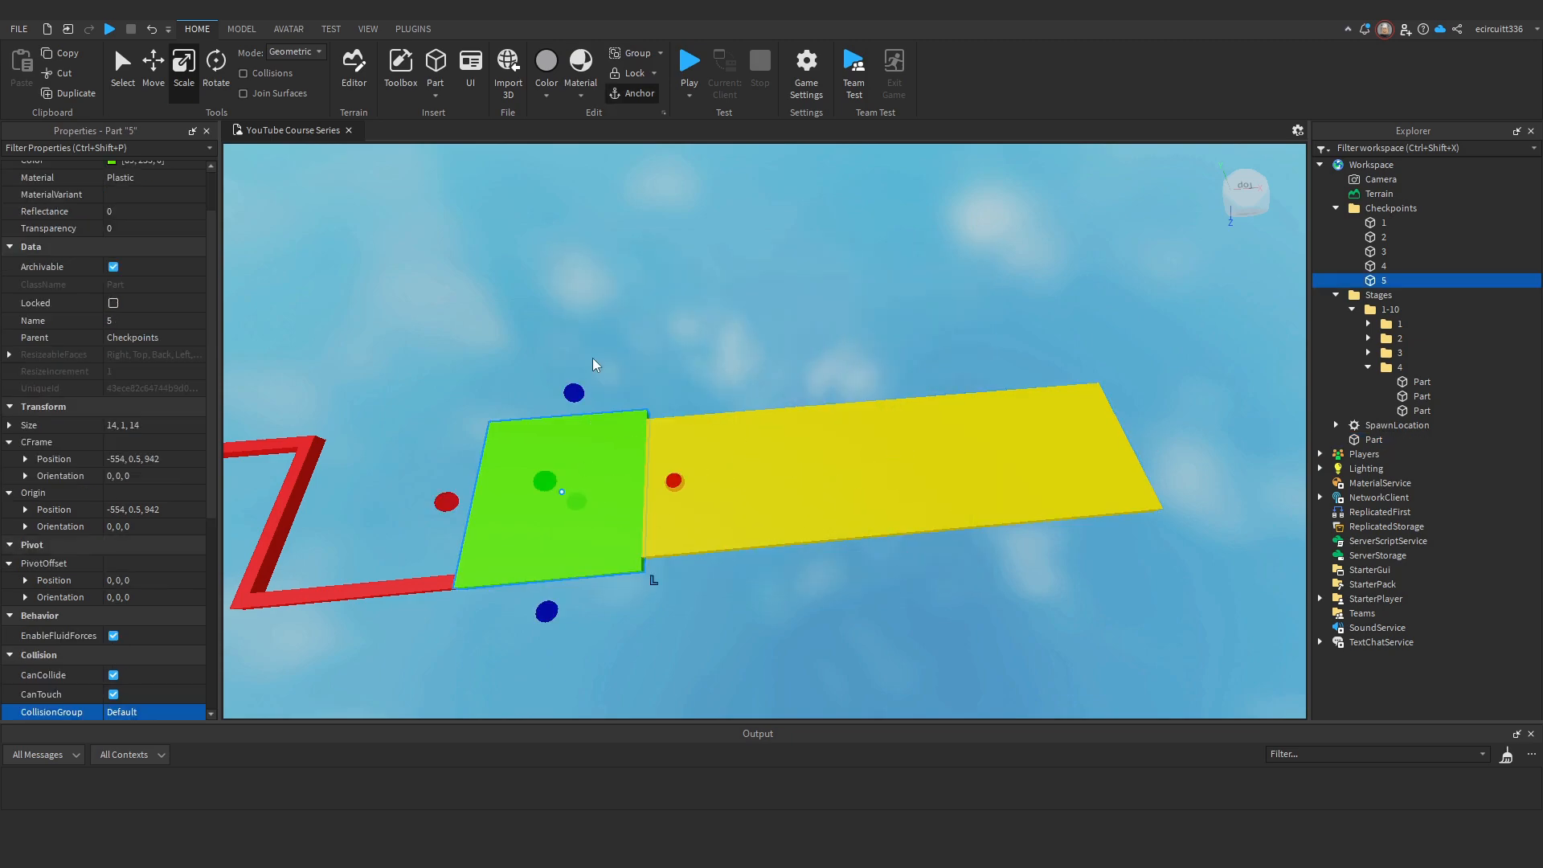
click(156, 76)
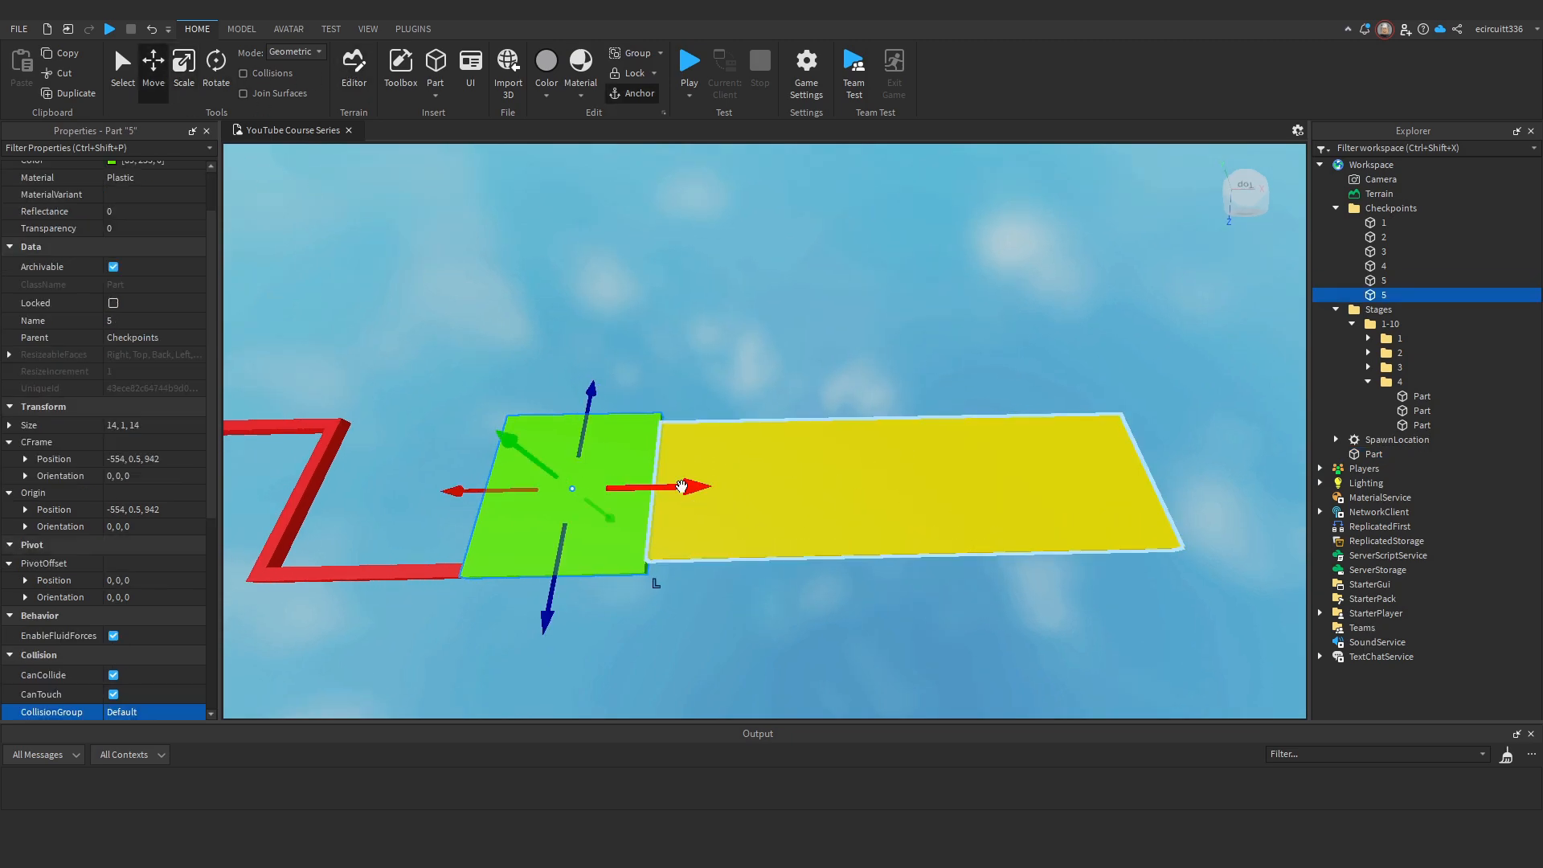
Move the duplicated green checkpoint 56 studs to the far end of the yellow platform and rename it 6.
drag(682, 487, 970, 532)
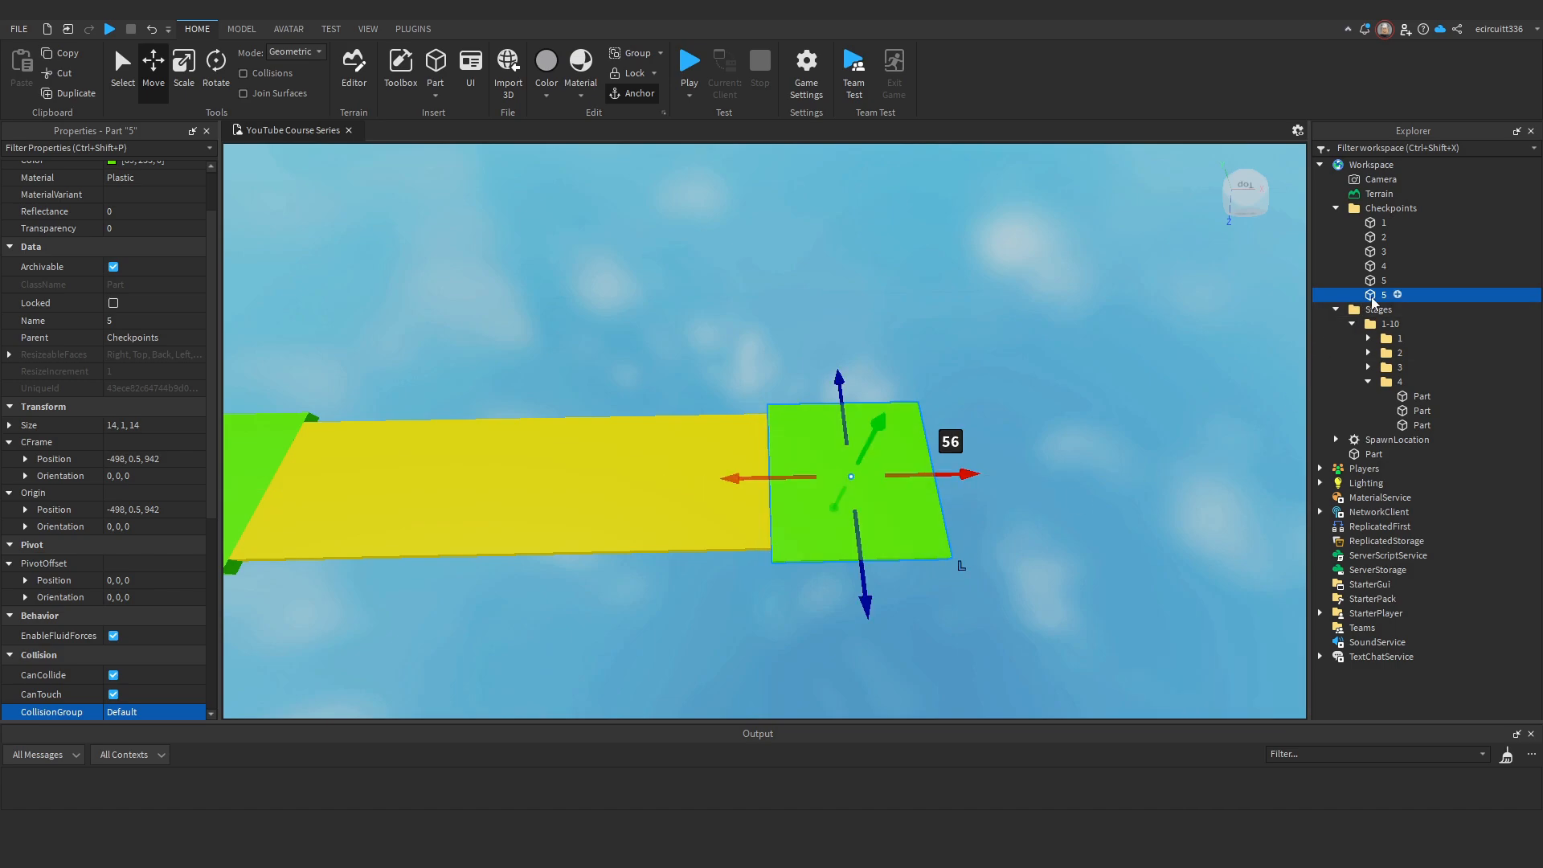
key(Return)
key(a)
Change checkpoint 6's color to bright yellow, RGB 221, 255, 0.
scroll(80, 321, up, 2)
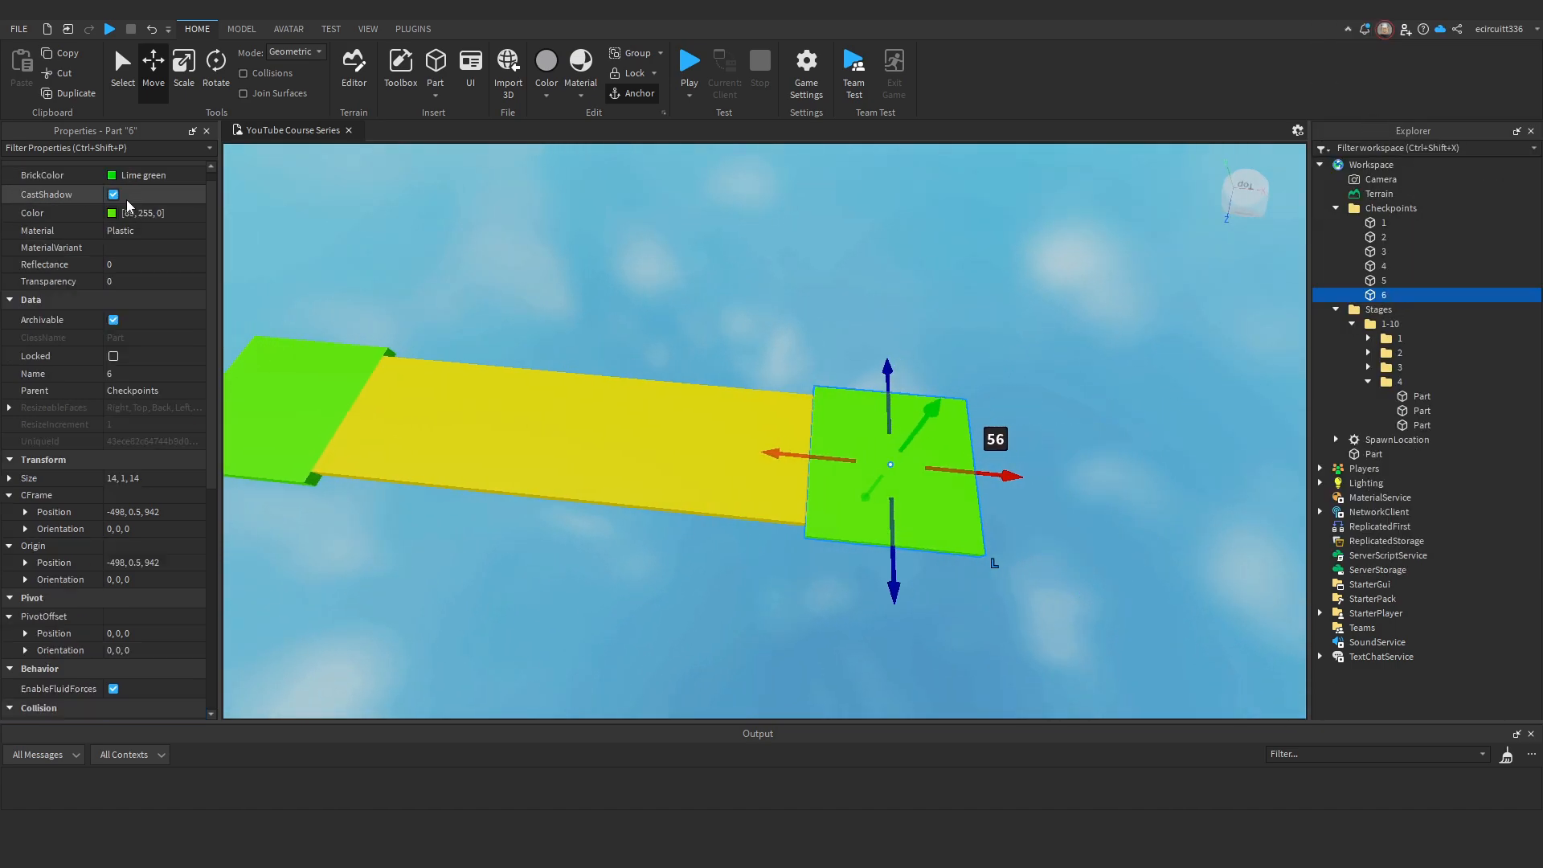
click(111, 228)
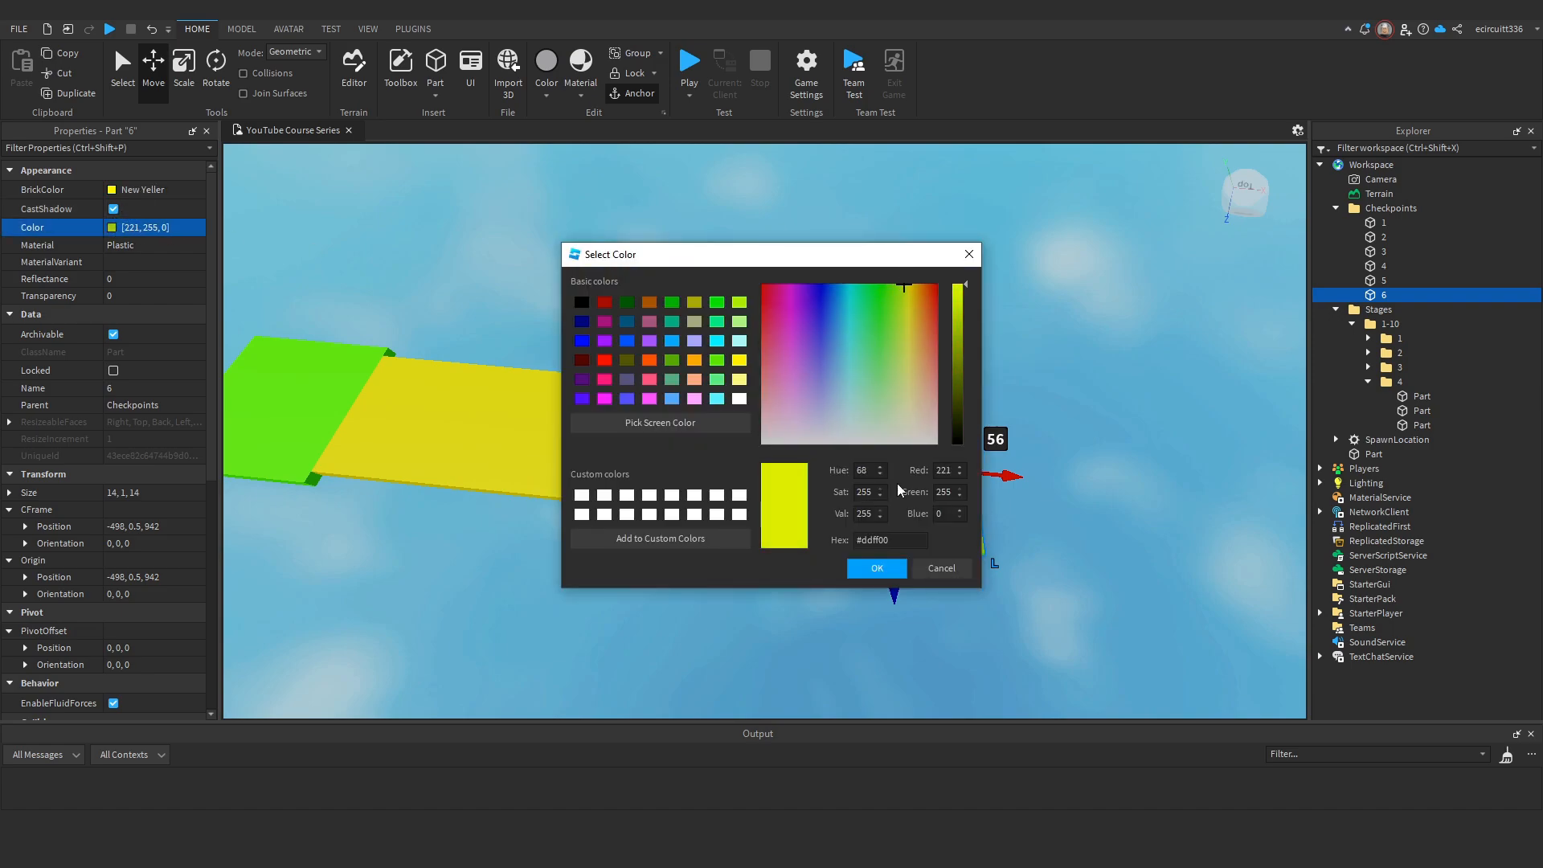
click(877, 568)
click(1026, 541)
click(930, 506)
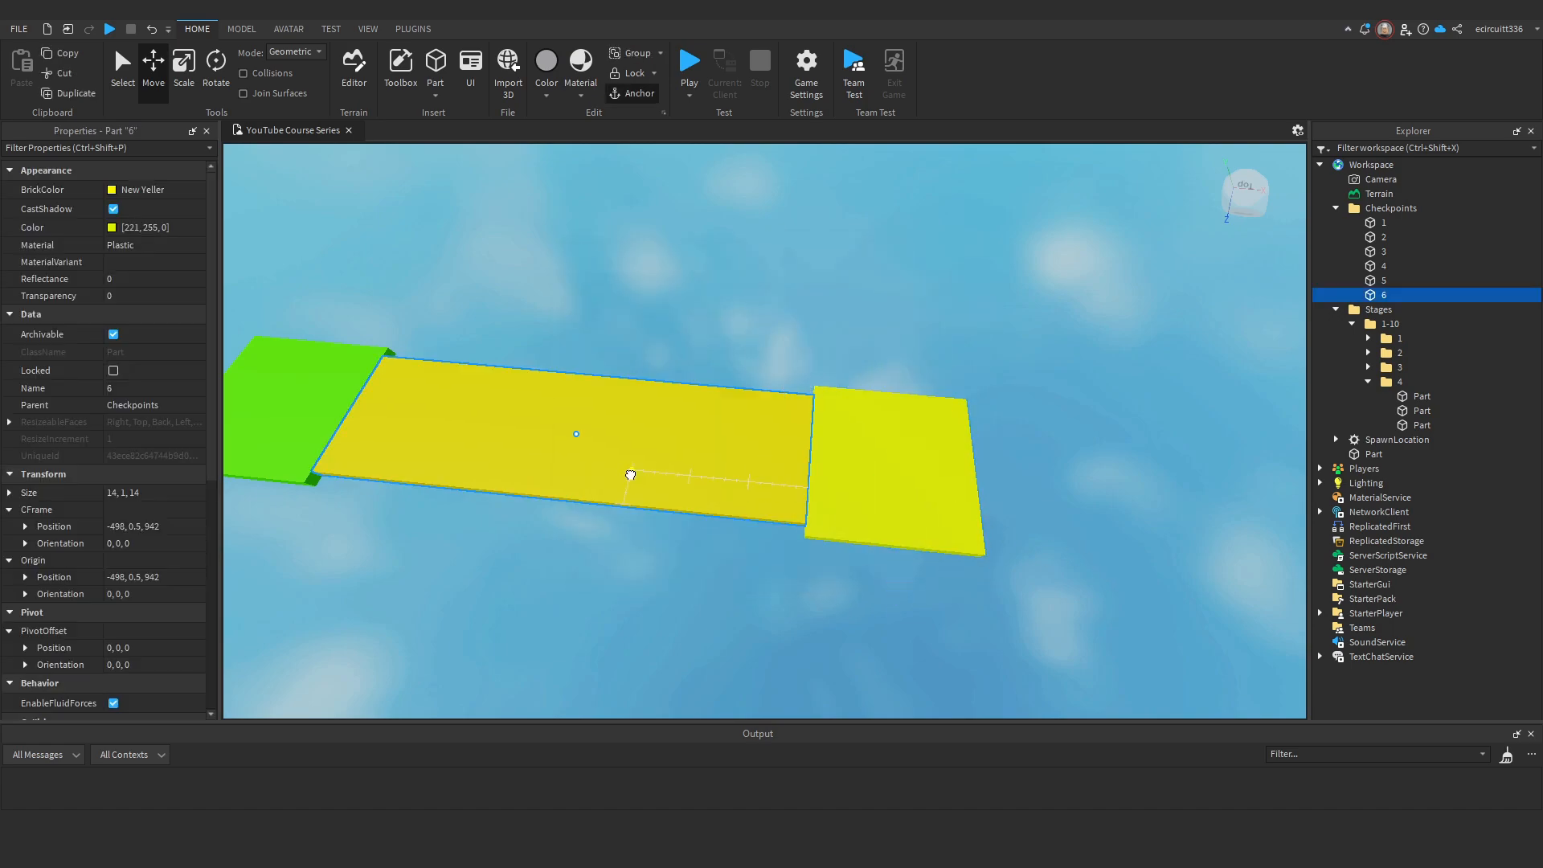
Recolor the long platform between checkpoints 5 and 6 to orange.
click(631, 475)
click(112, 227)
drag(774, 261, 983, 298)
click(1129, 331)
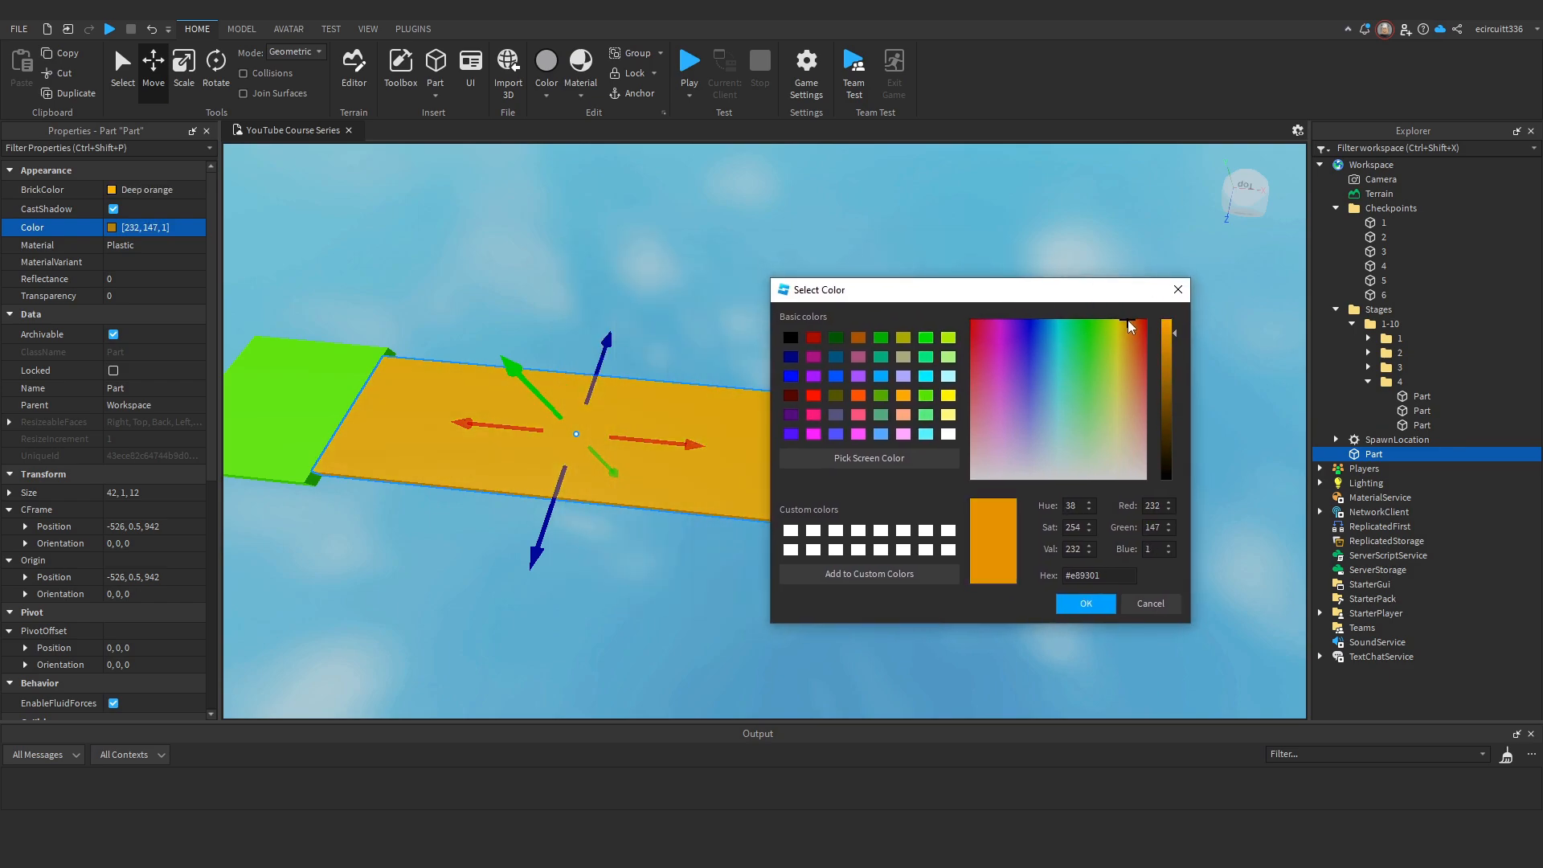
click(1066, 611)
click(1089, 631)
Insert a block part on the orange platform near the green checkpoint and stretch it to 12 studs across the platform's full width.
right_drag(1089, 631, 1088, 630)
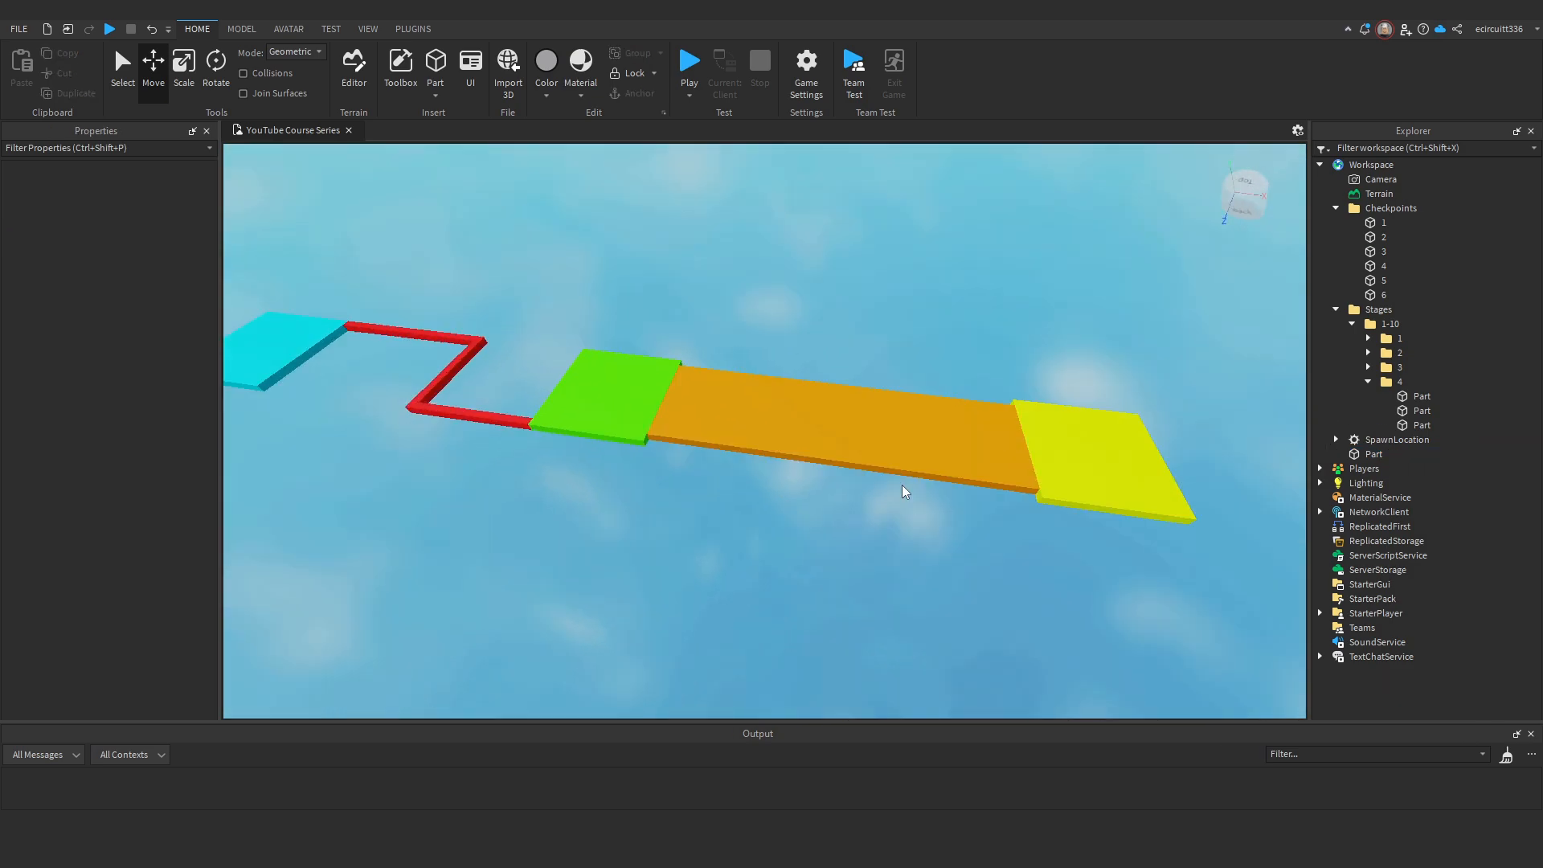
right_drag(902, 487, 923, 479)
scroll(923, 479, up, 5)
right_drag(1026, 458, 1005, 447)
scroll(997, 450, down, 3)
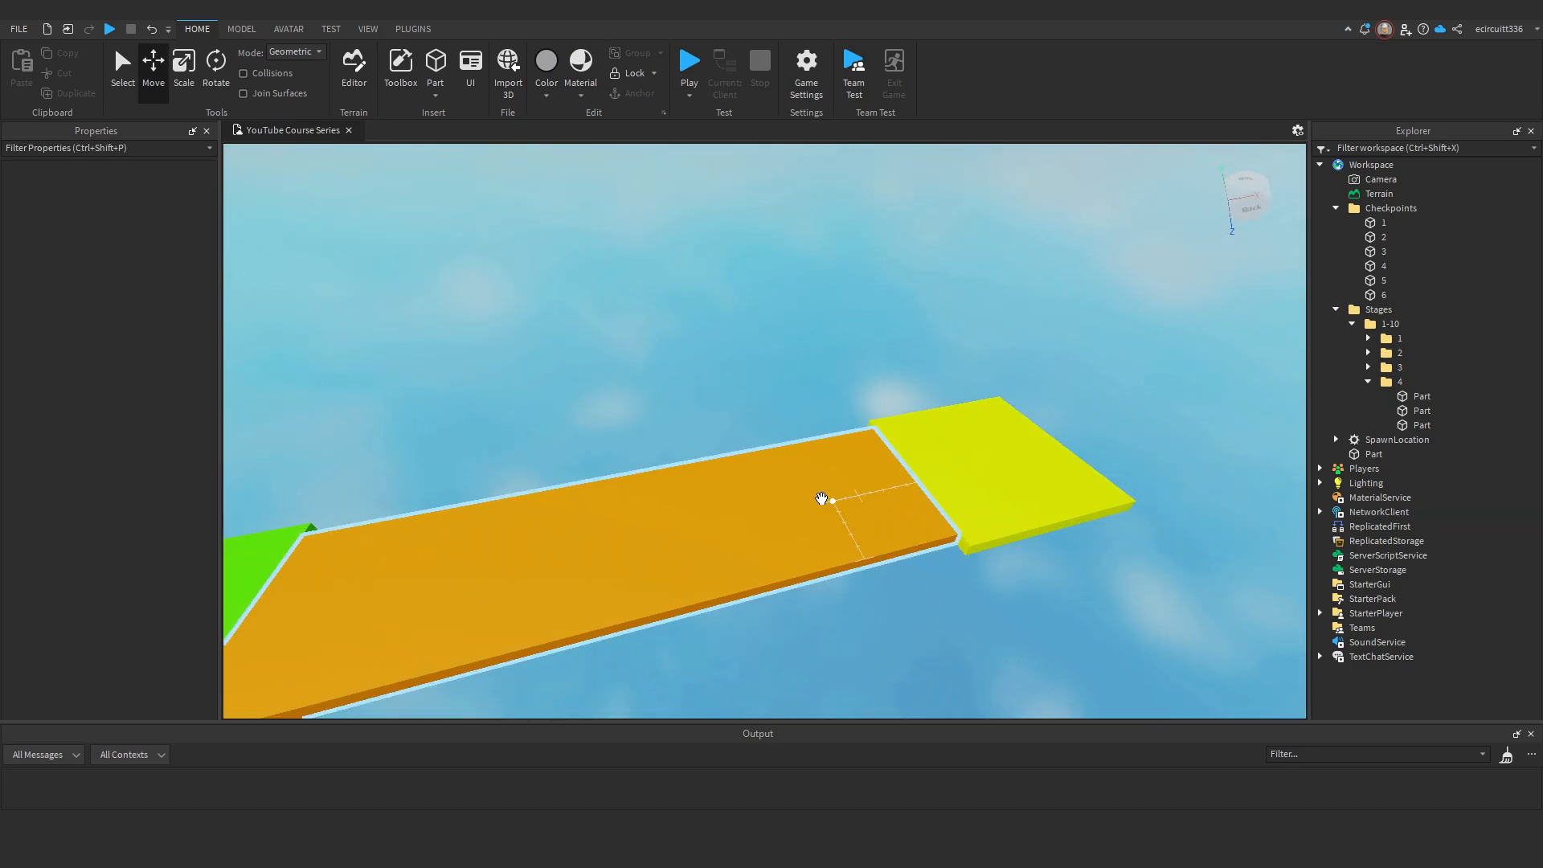
key(a)
click(783, 485)
right_drag(720, 367, 712, 353)
click(716, 360)
key(s)
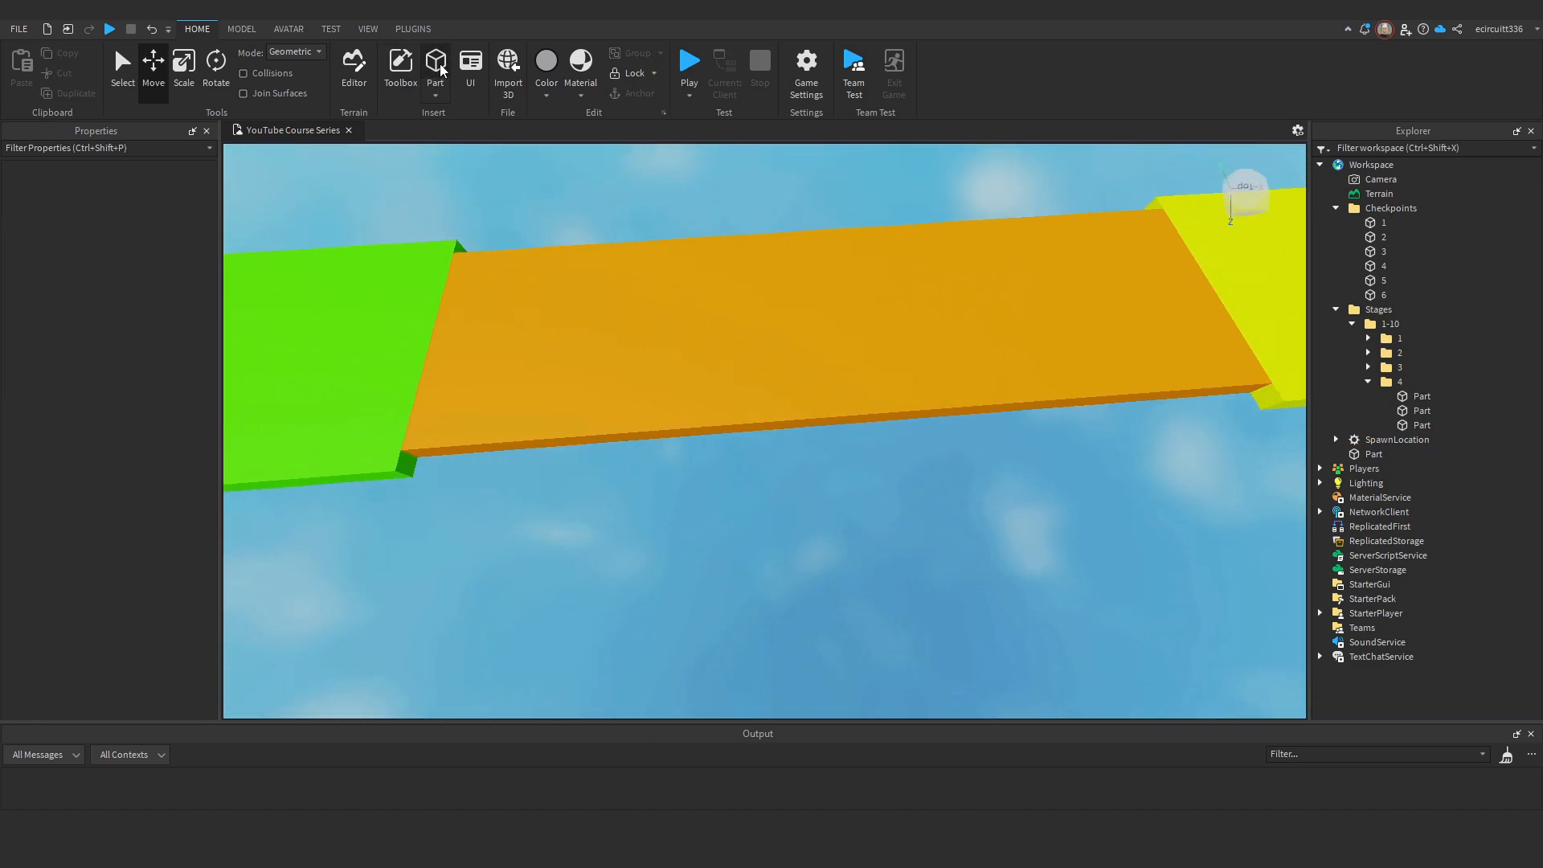
click(434, 64)
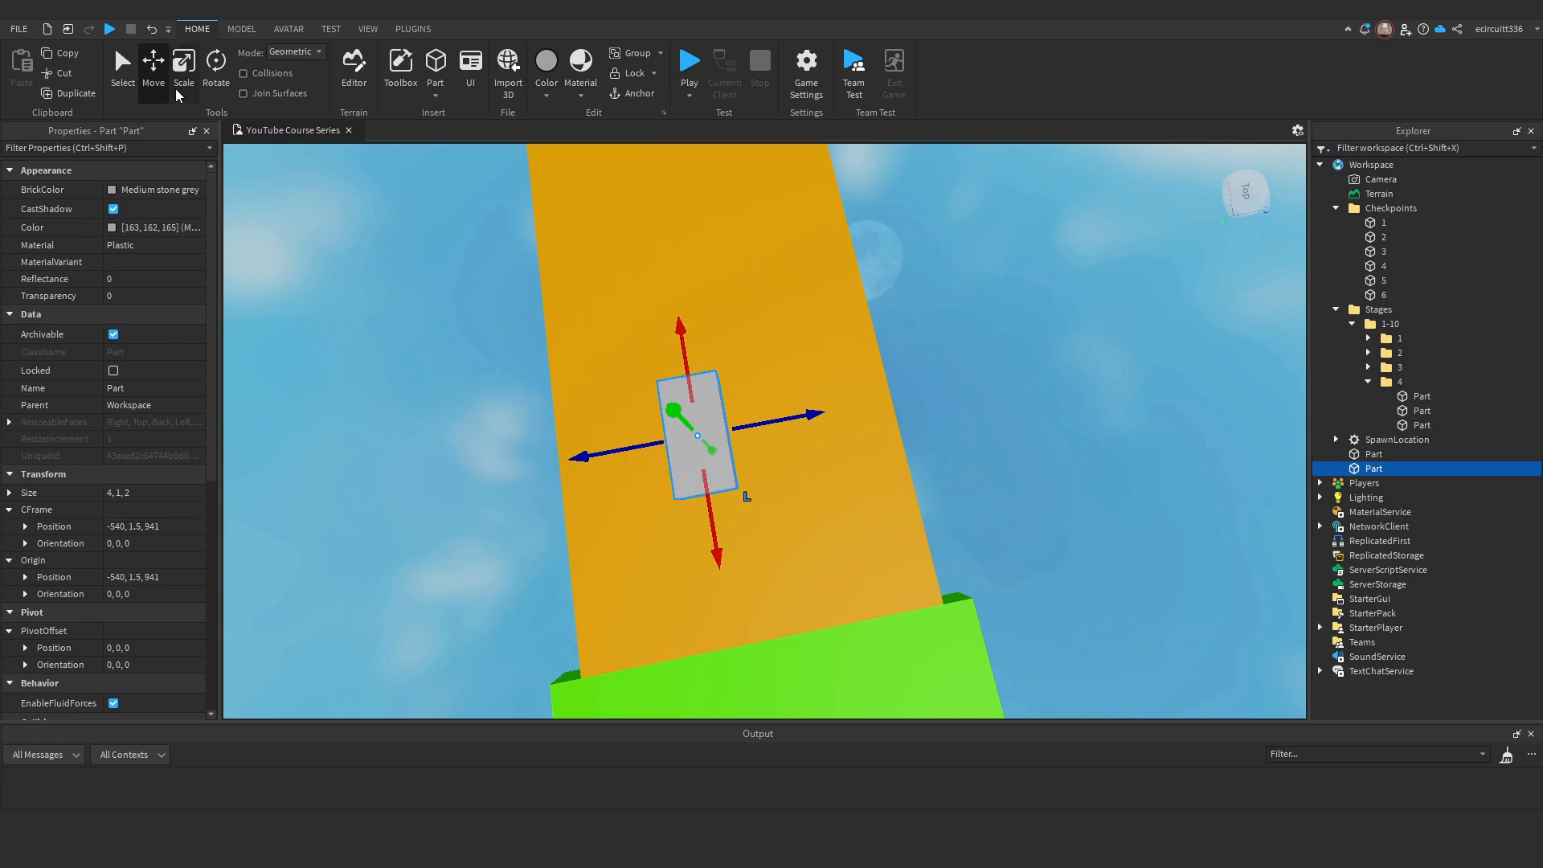
click(176, 90)
drag(754, 420, 915, 423)
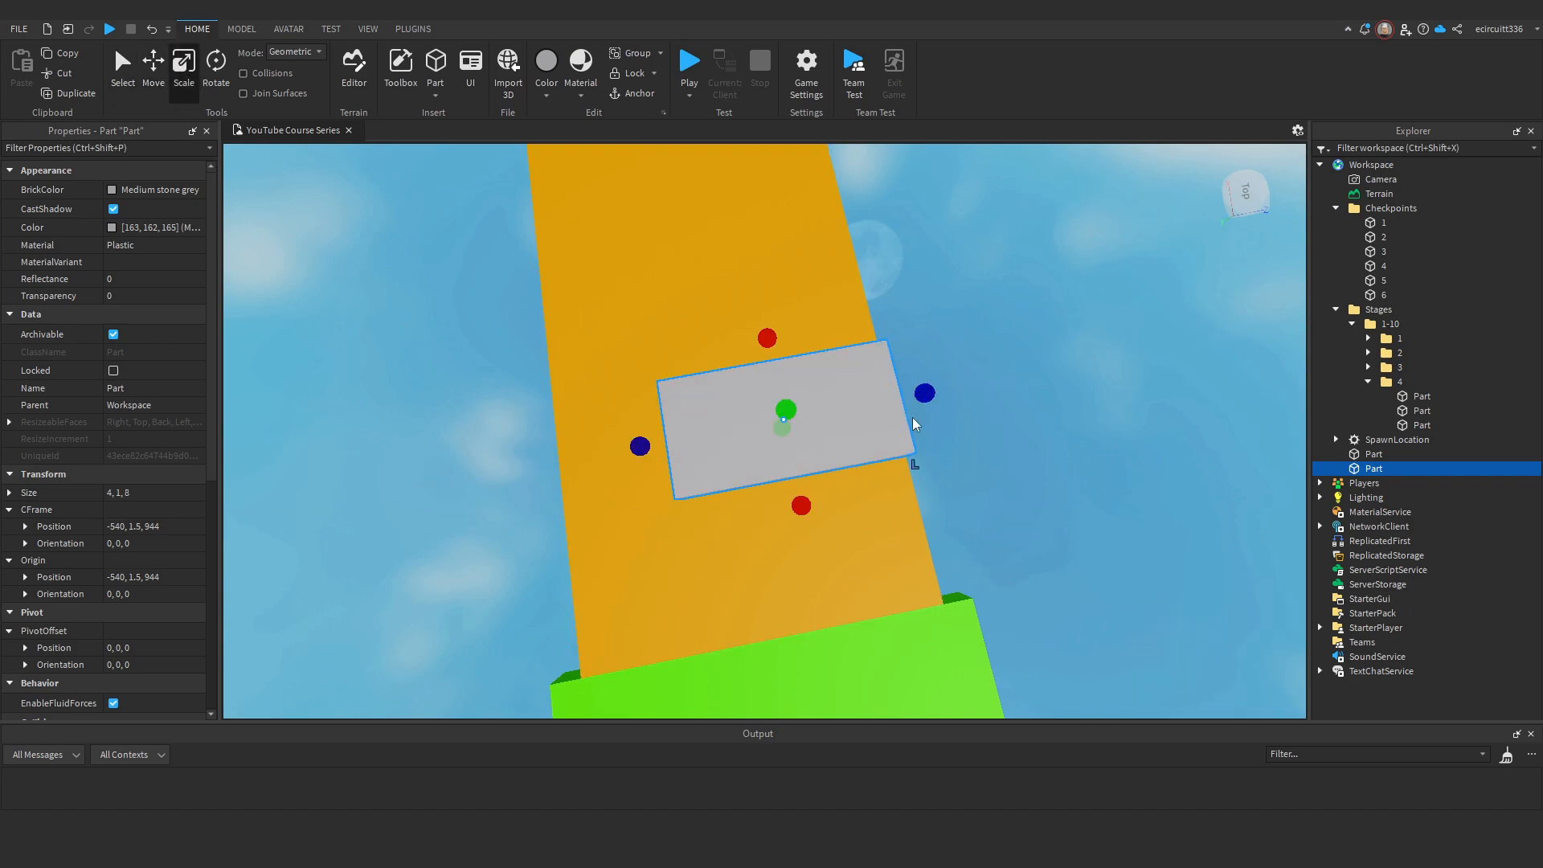
drag(640, 446, 527, 465)
Shrink the grey block to 1 stud along the platform's length, forming a thin bar.
key(s)
right_drag(592, 470, 587, 462)
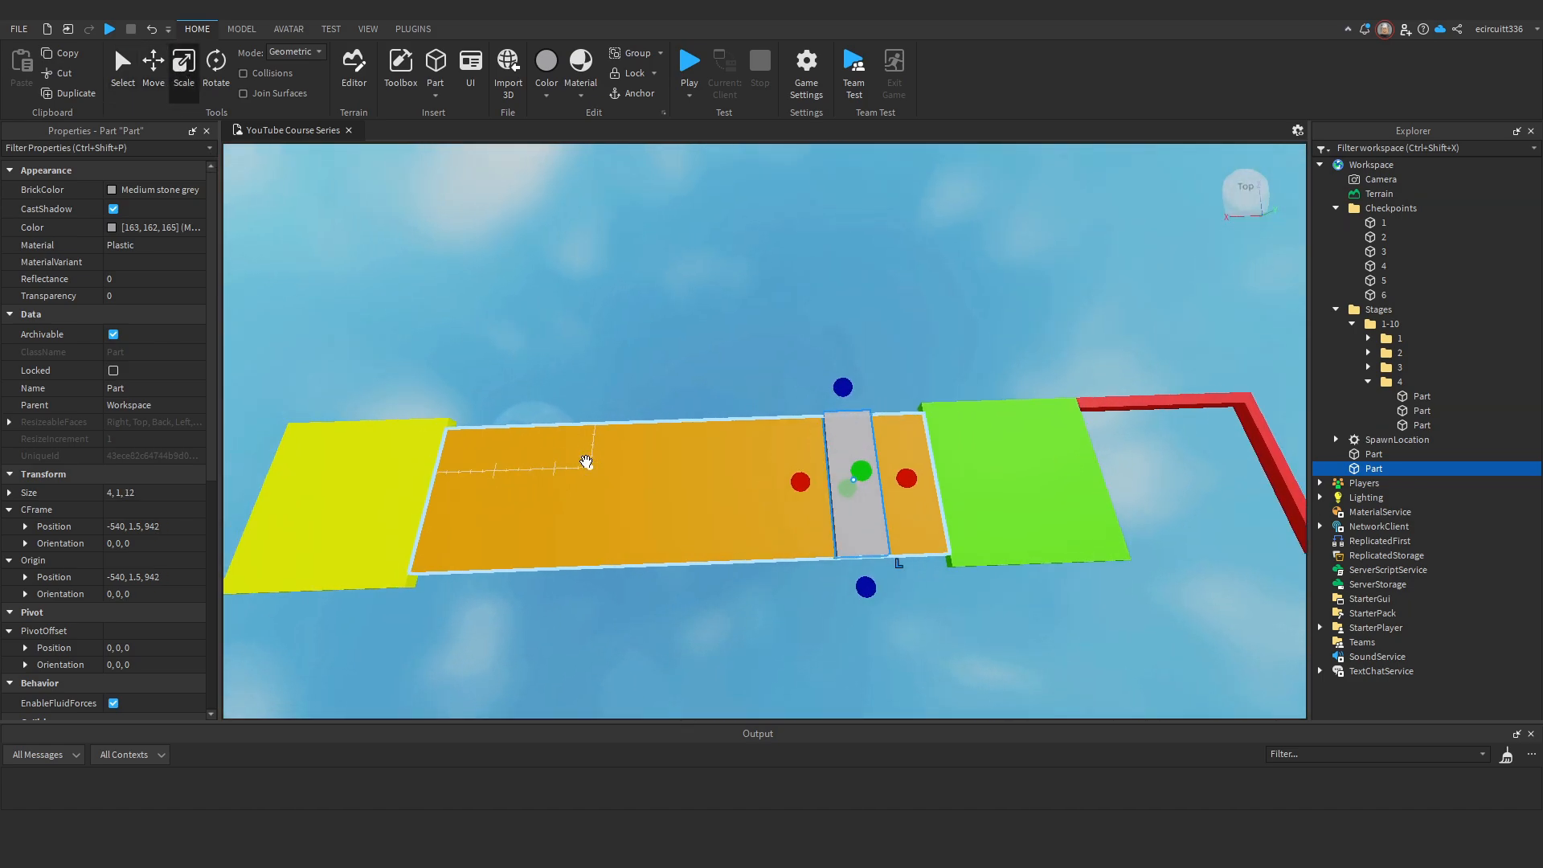
key(w)
key(d)
drag(799, 509, 767, 514)
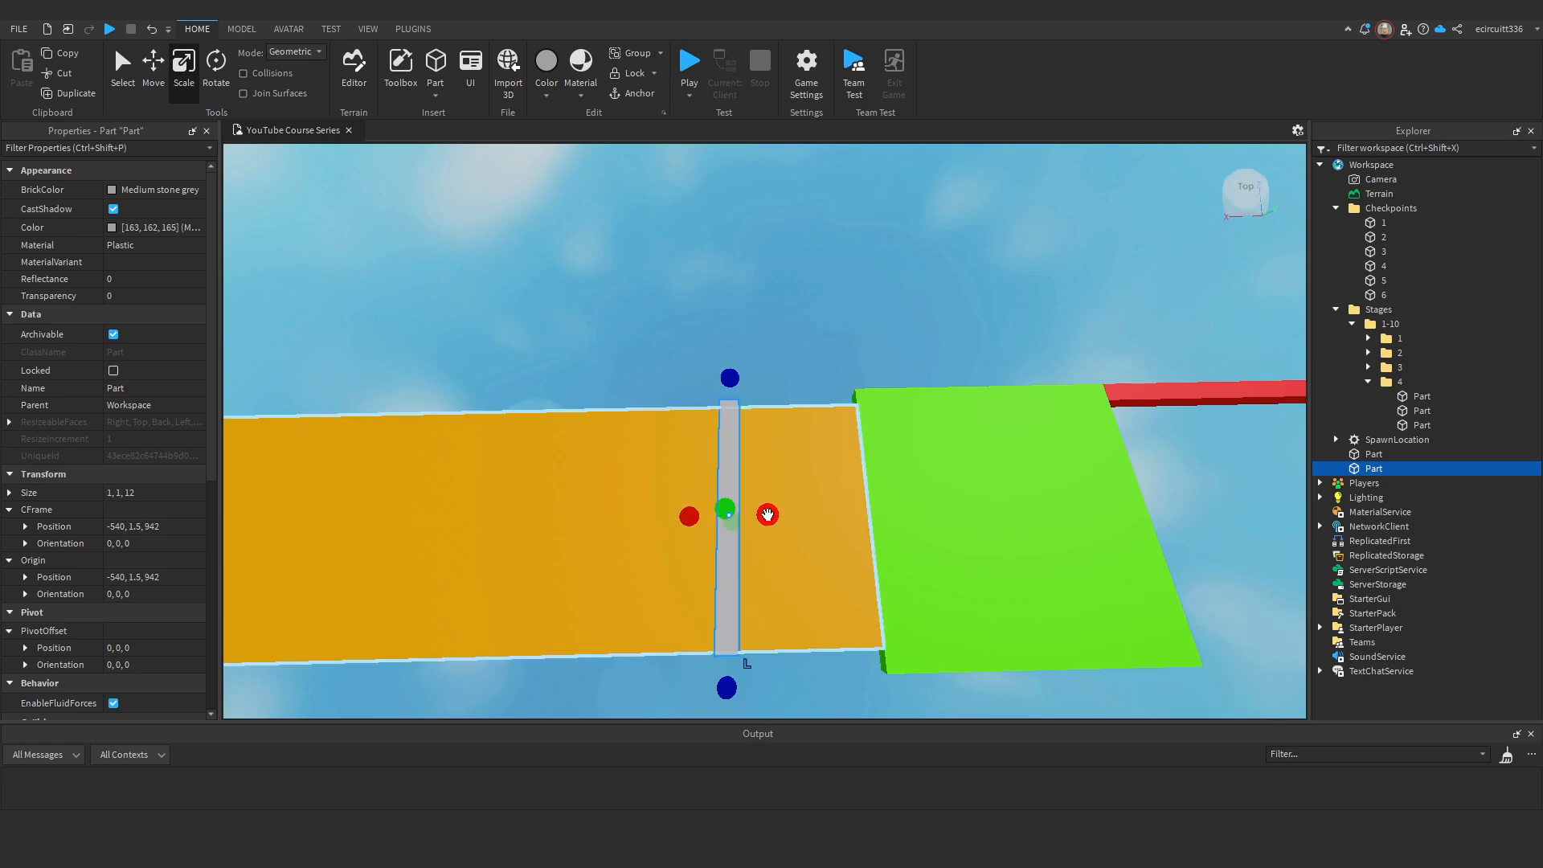
Change the thin bar's color to pure red, RGB 255, 0, 0.
scroll(770, 526, down, 3)
right_drag(772, 541, 855, 426)
scroll(907, 424, down, 5)
scroll(856, 425, up, 5)
click(114, 229)
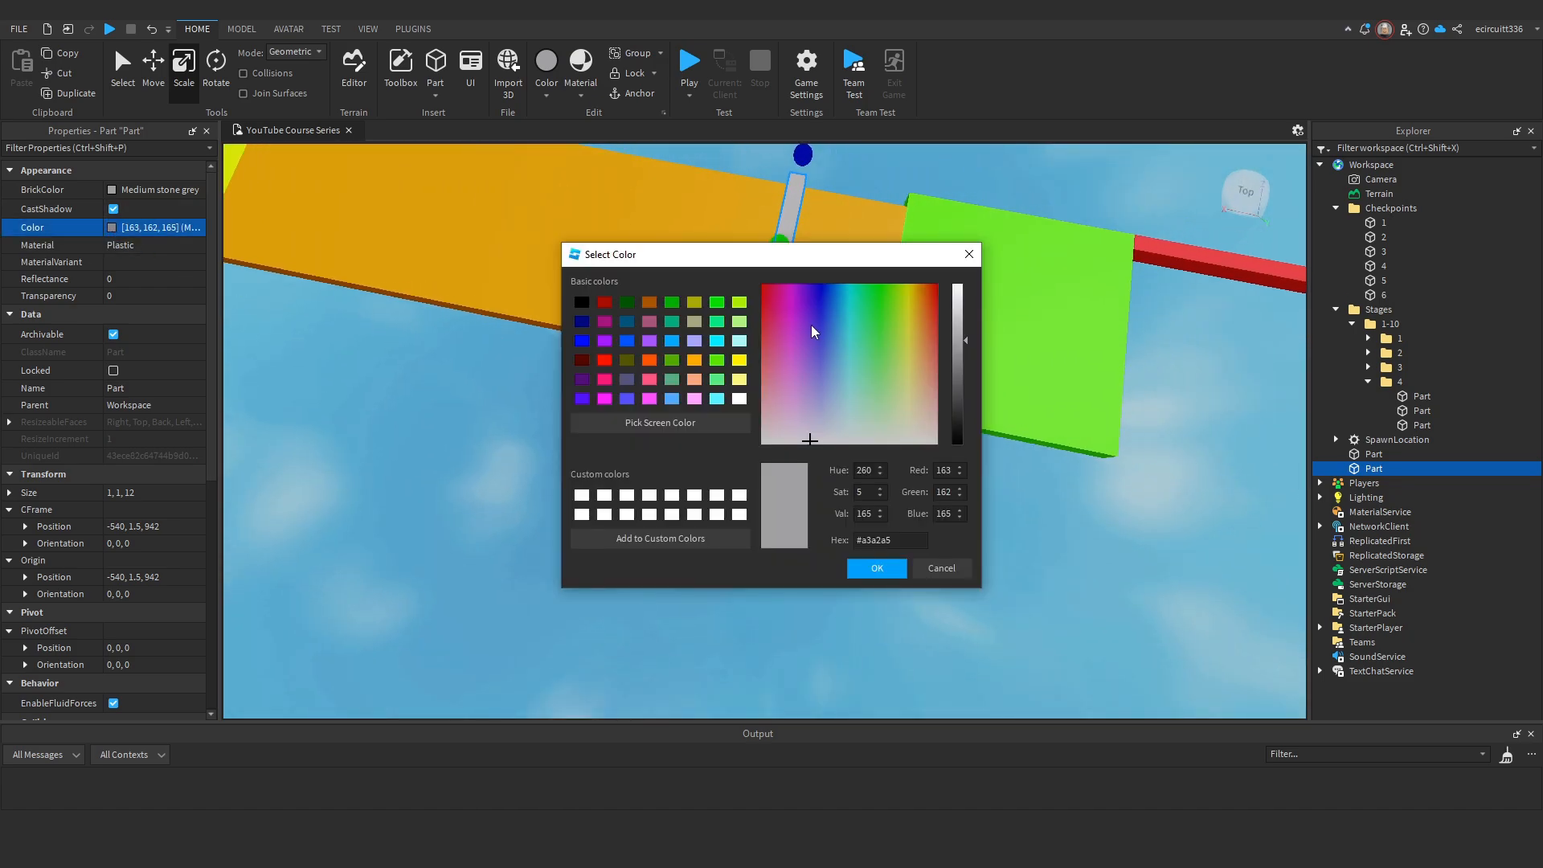
drag(813, 331, 936, 285)
drag(961, 377, 965, 277)
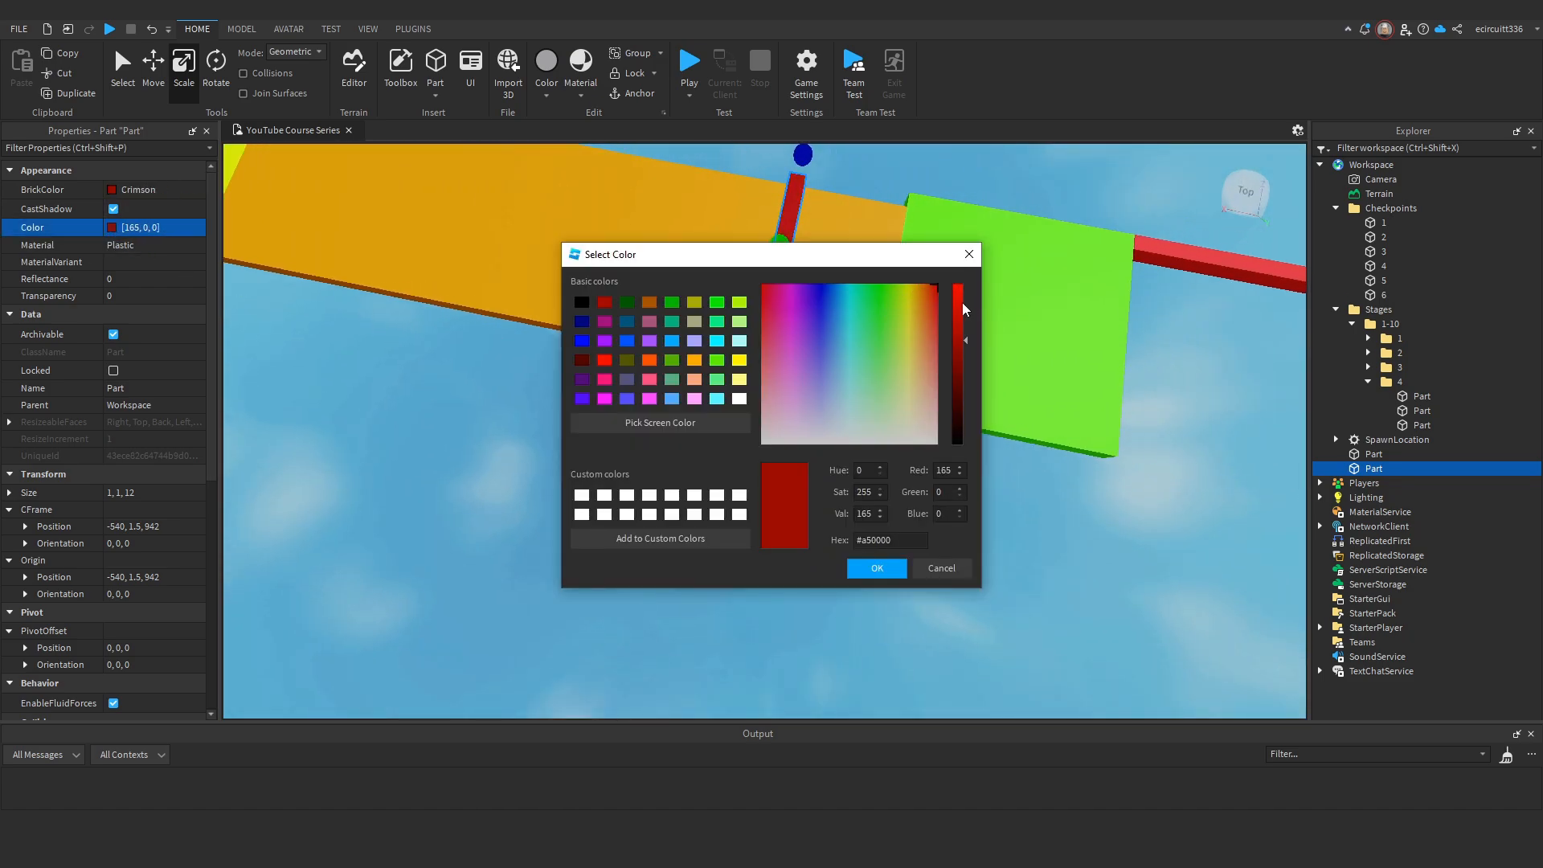
click(877, 568)
Rename the red bar KillPart.
scroll(889, 558, down, 5)
scroll(892, 566, up, 5)
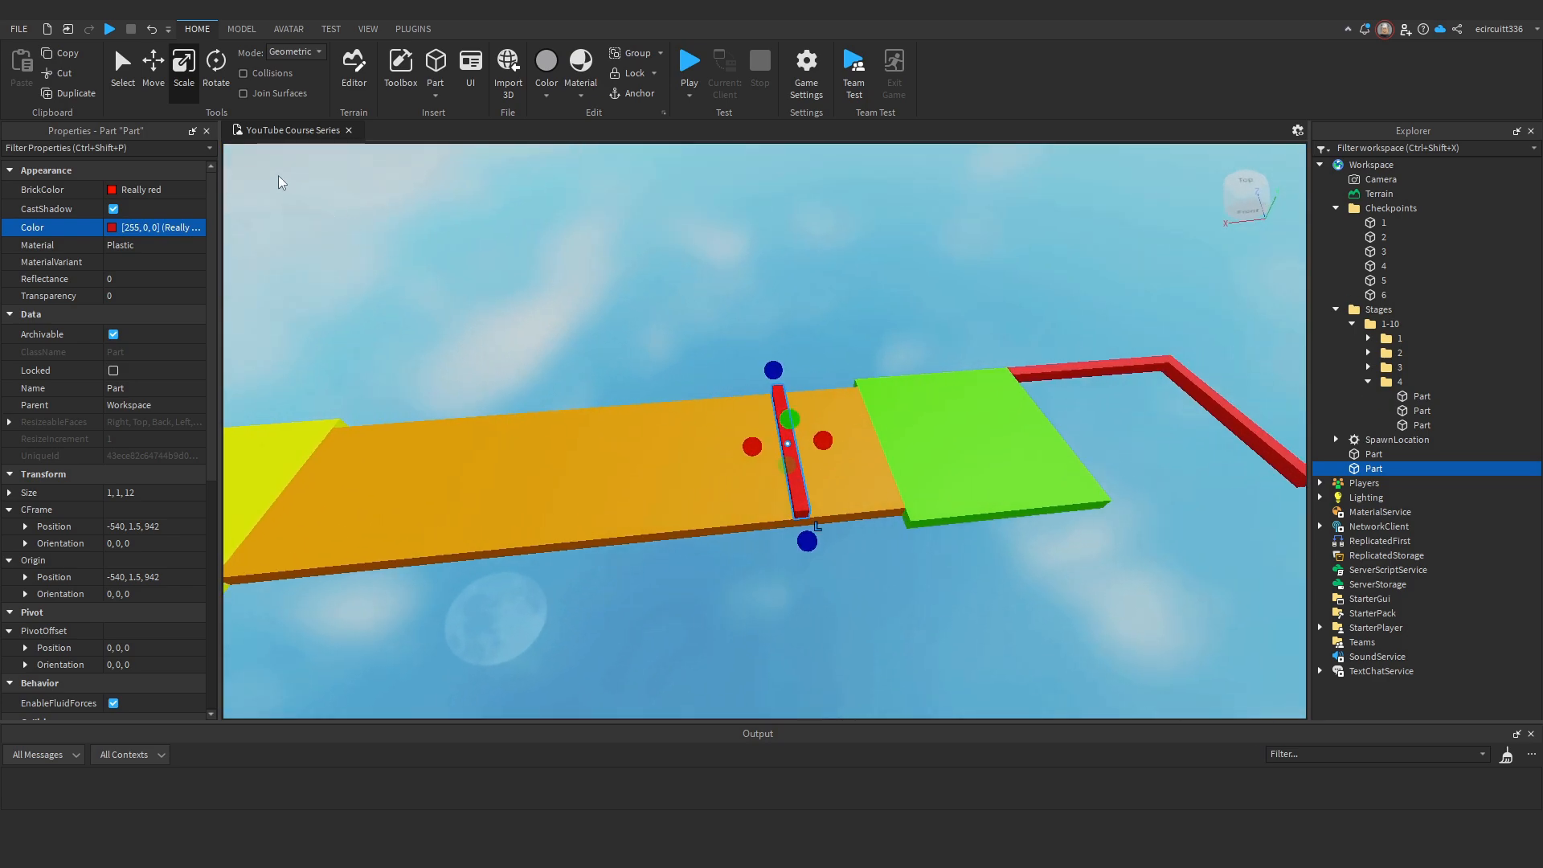
scroll(723, 402, down, 3)
right_drag(723, 402, 1144, 437)
right_click(1374, 468)
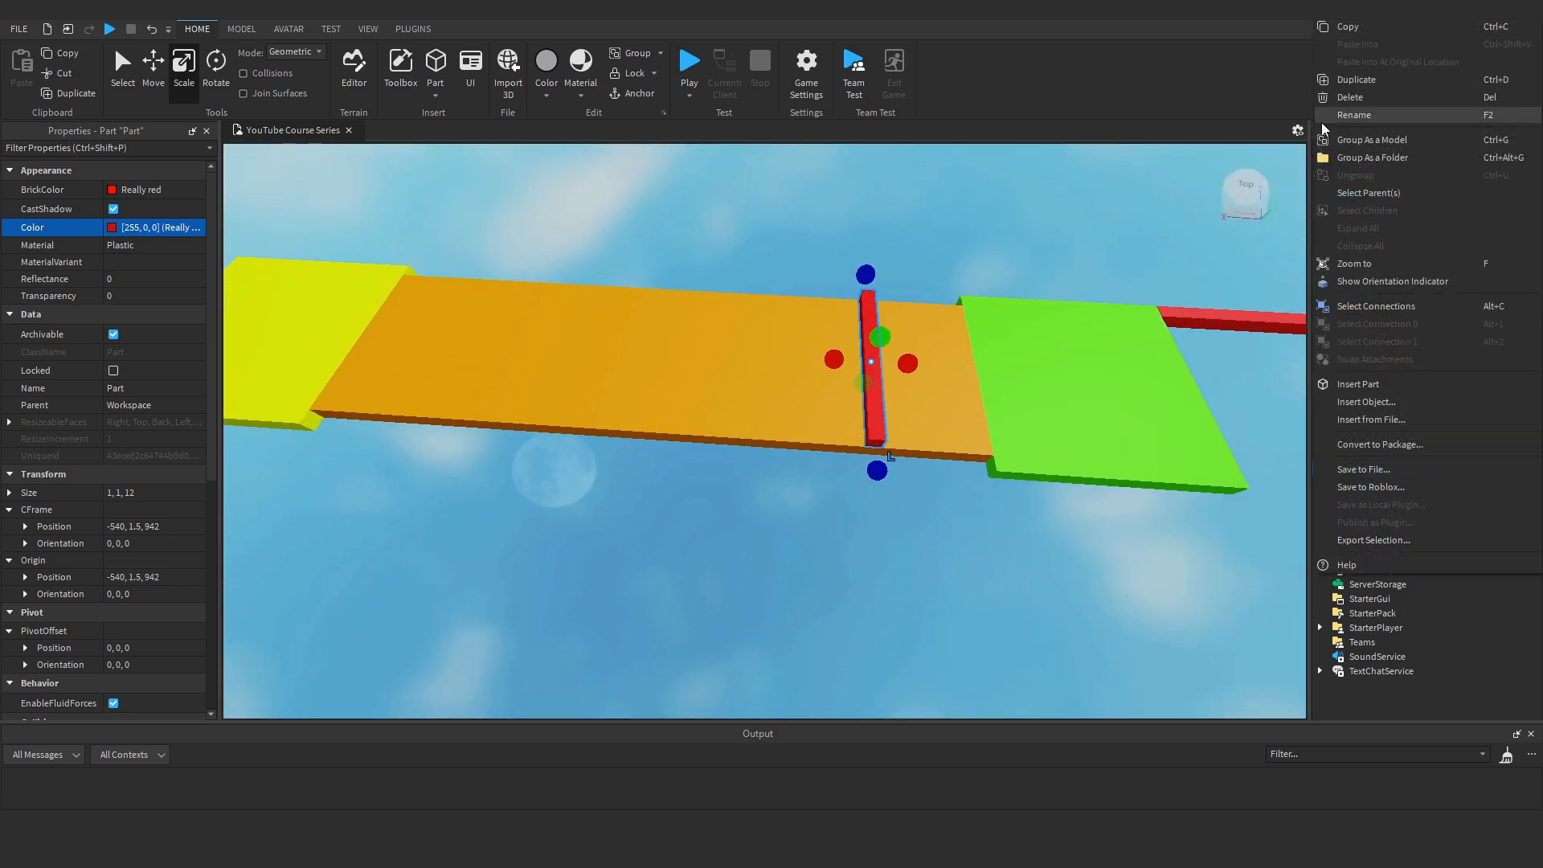
click(1327, 117)
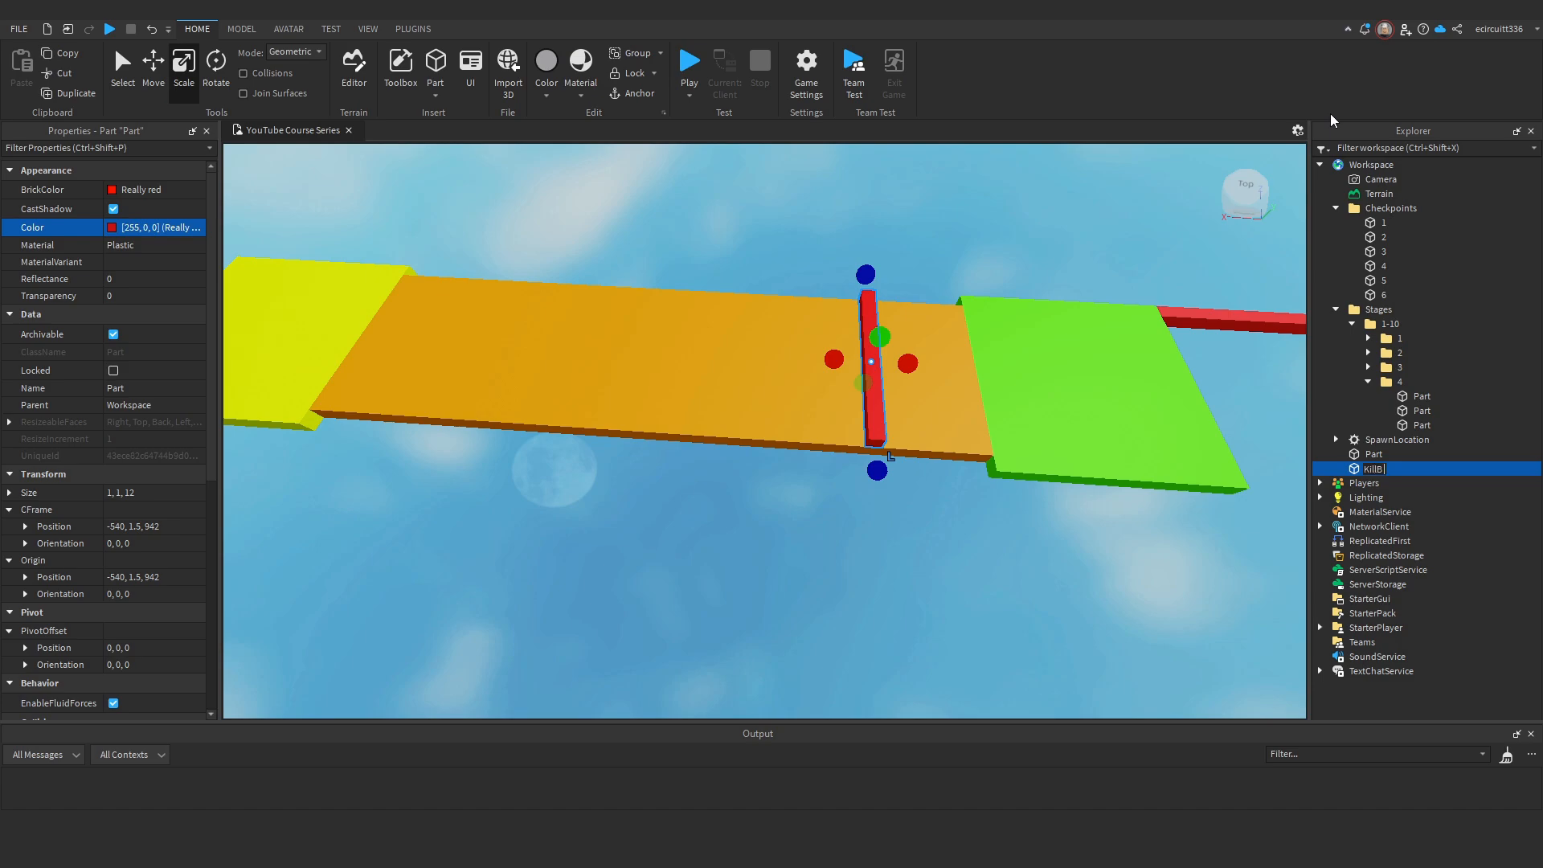
text(KillPart)
key(Return)
Add a Script inside KillPart and delete its default code.
right_drag(827, 362, 851, 354)
key(f)
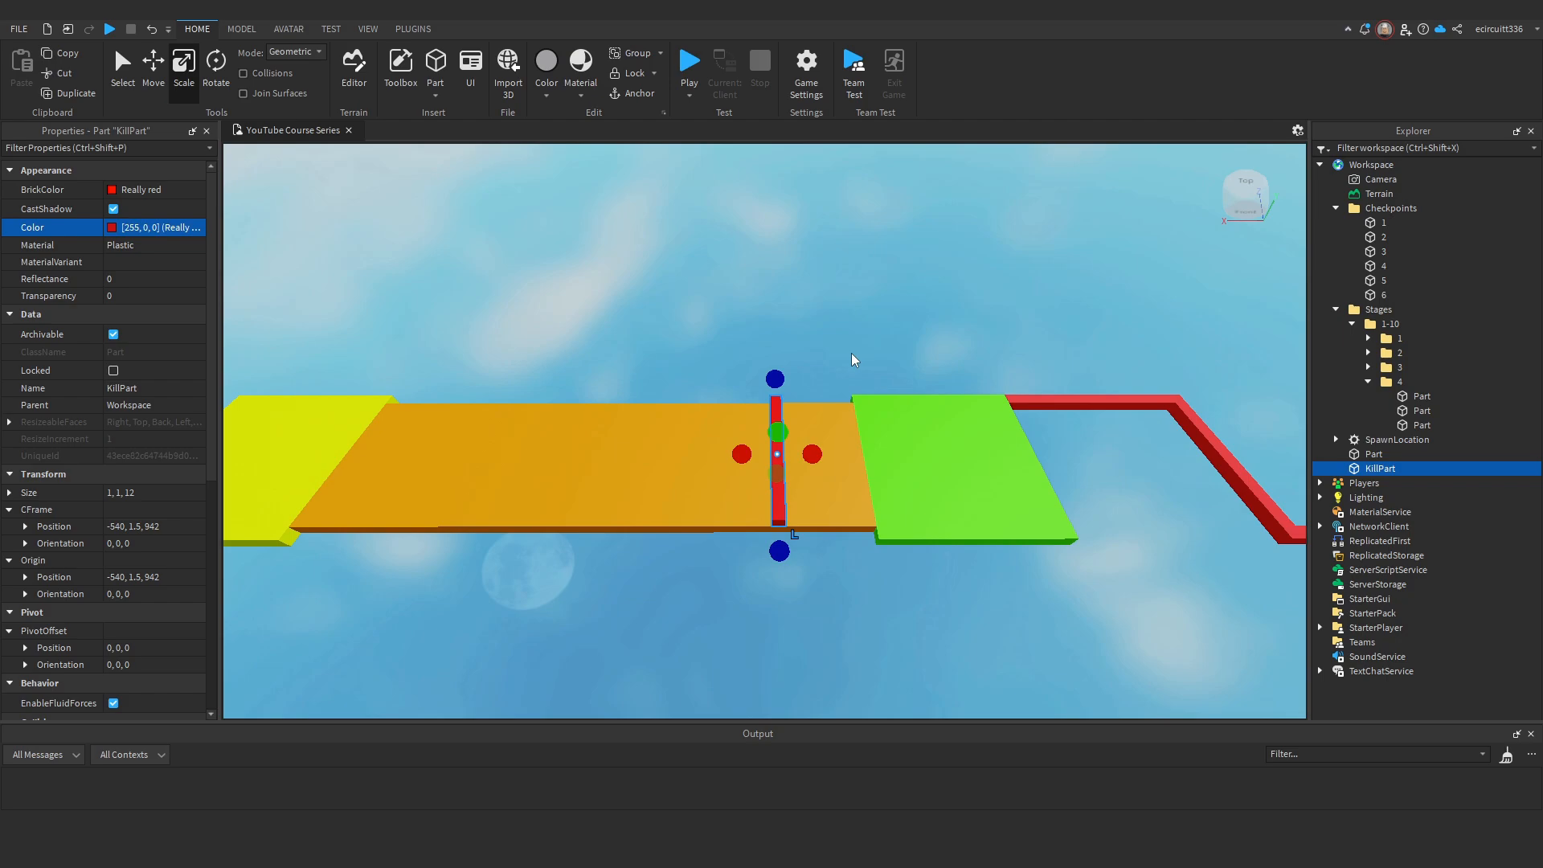
mouse_move(1392, 471)
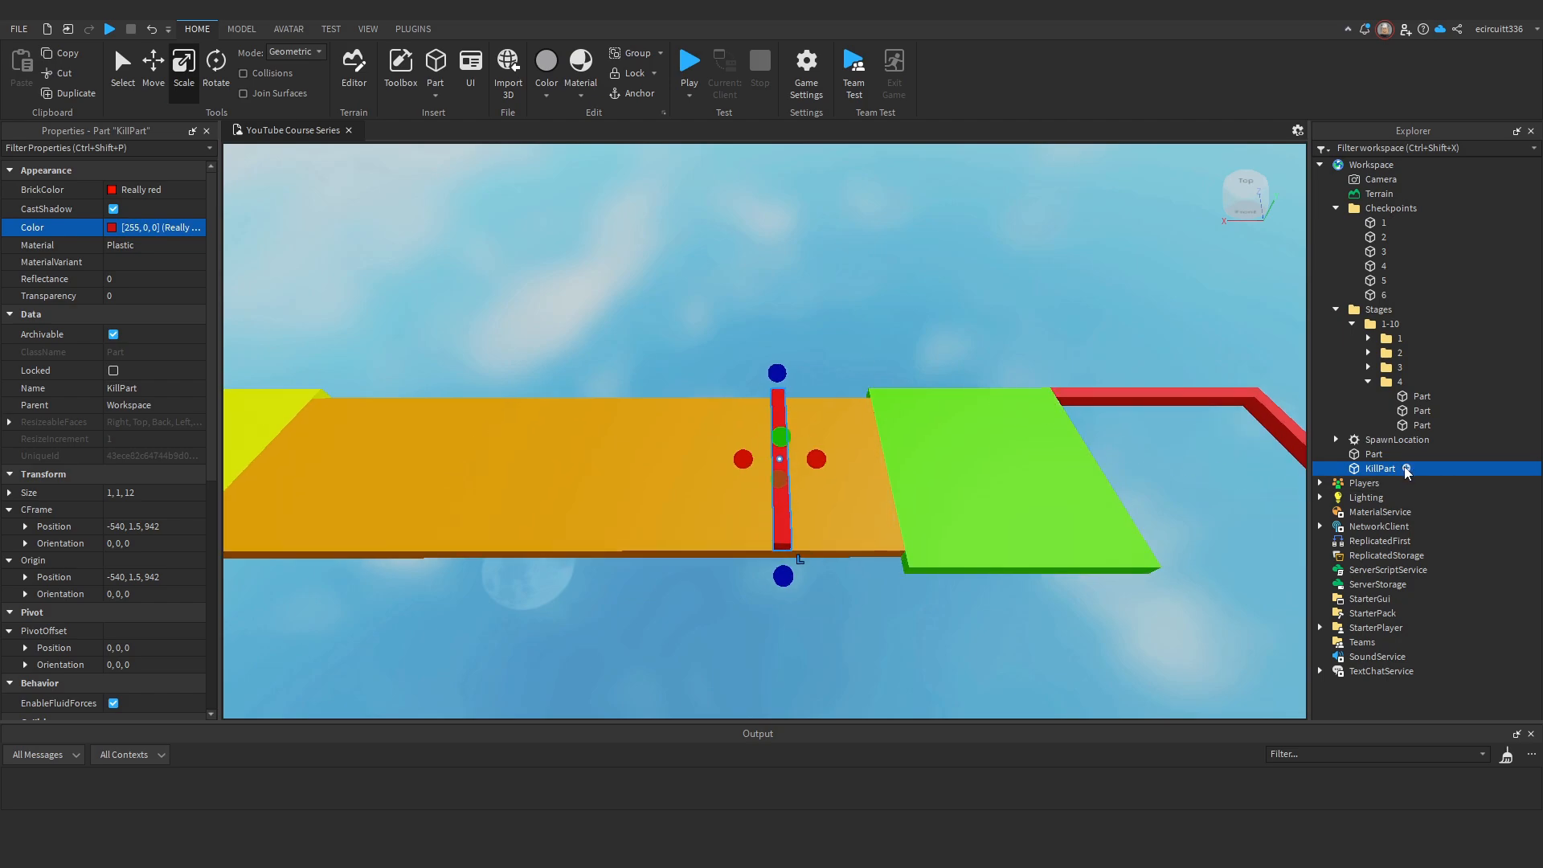
click(1407, 468)
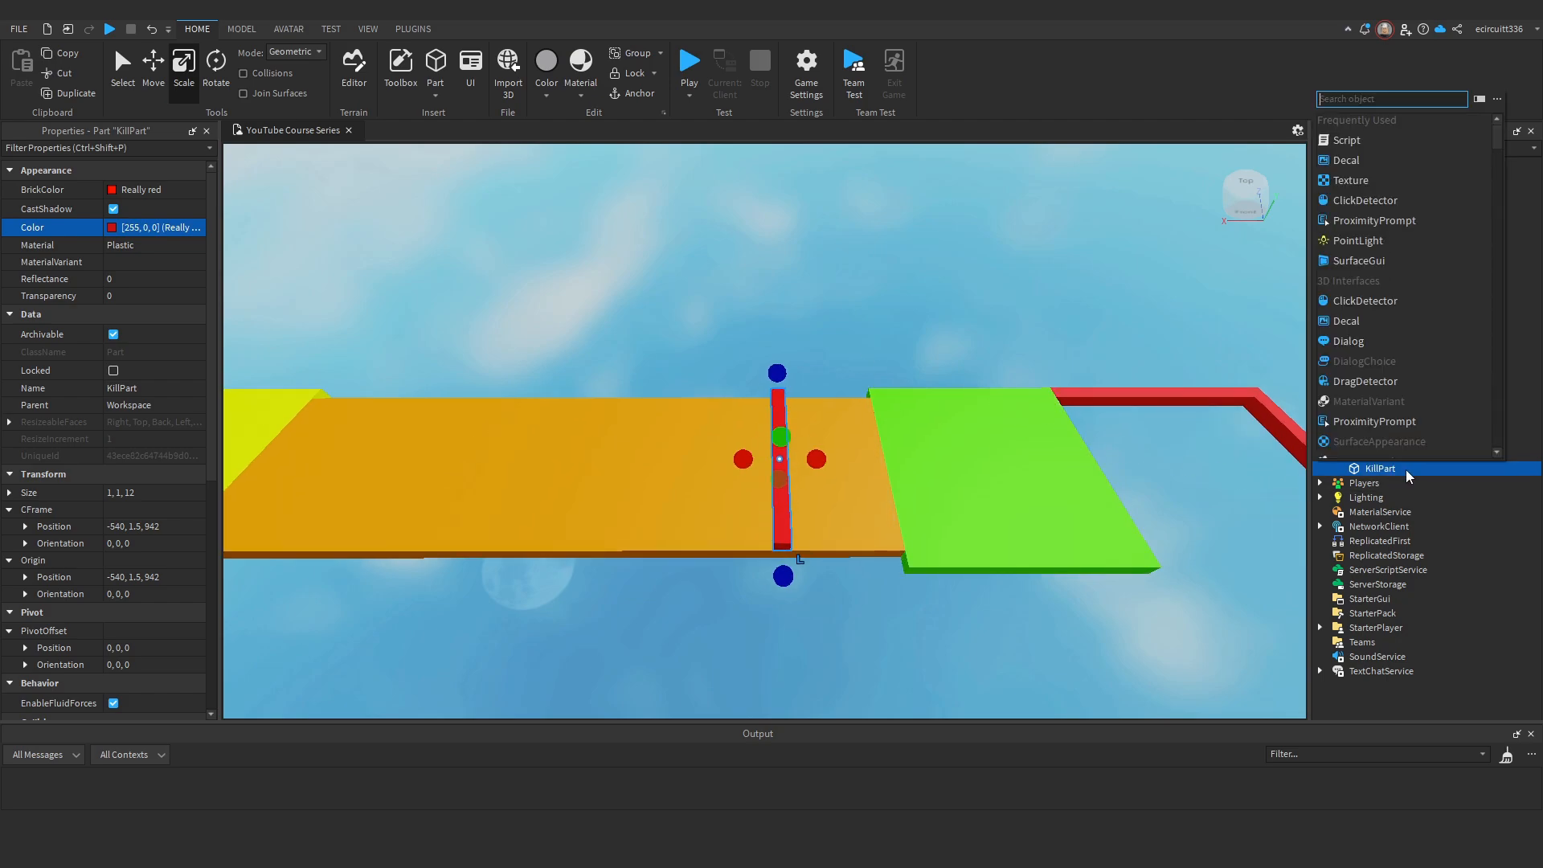
text(sc)
click(1376, 160)
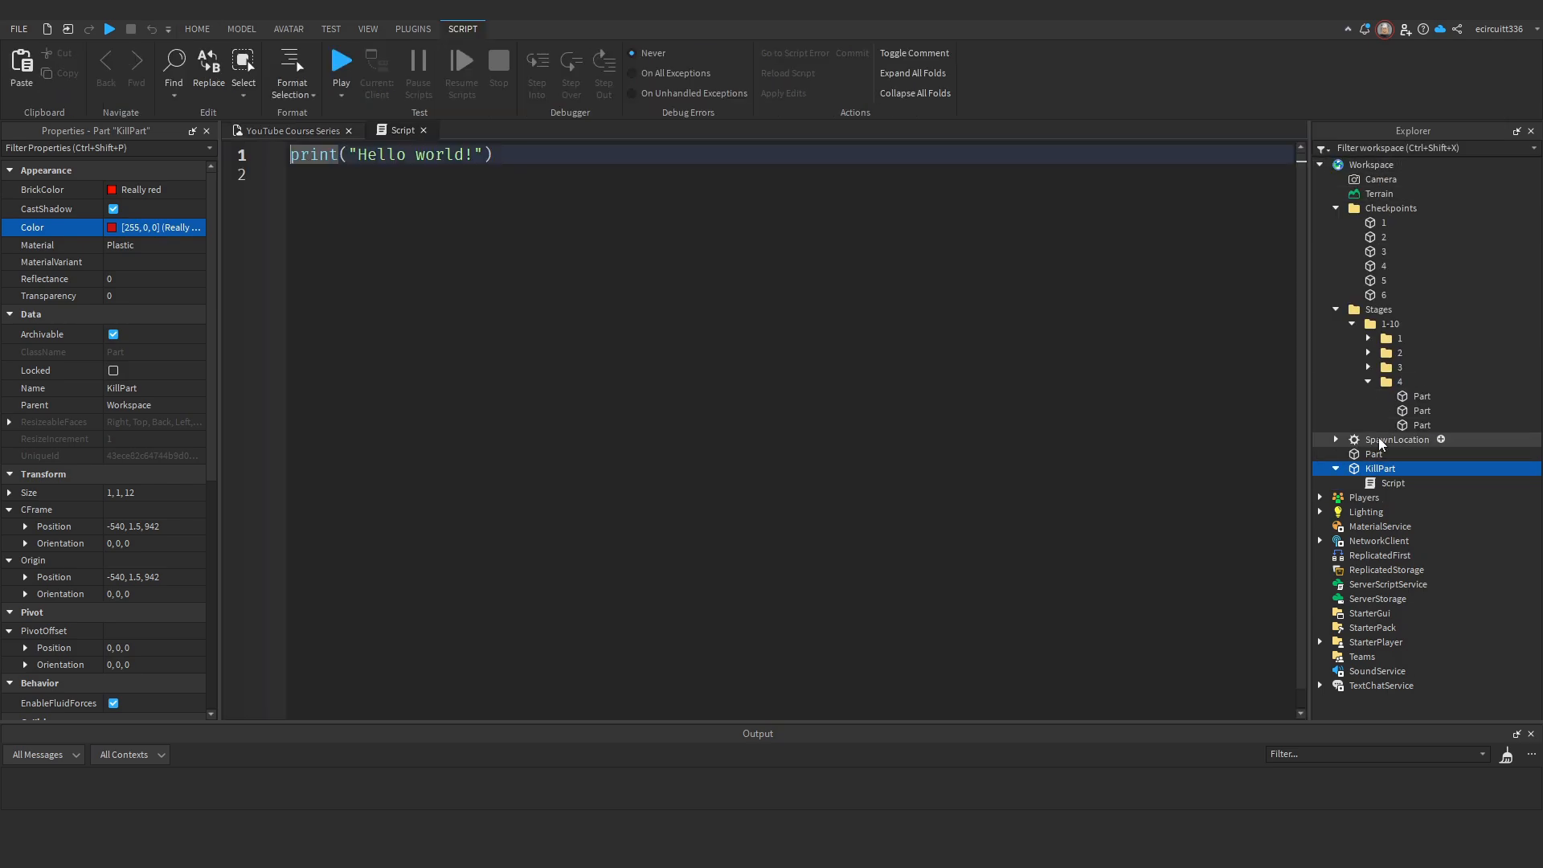
key(ctrl+a)
key(BackSpace)
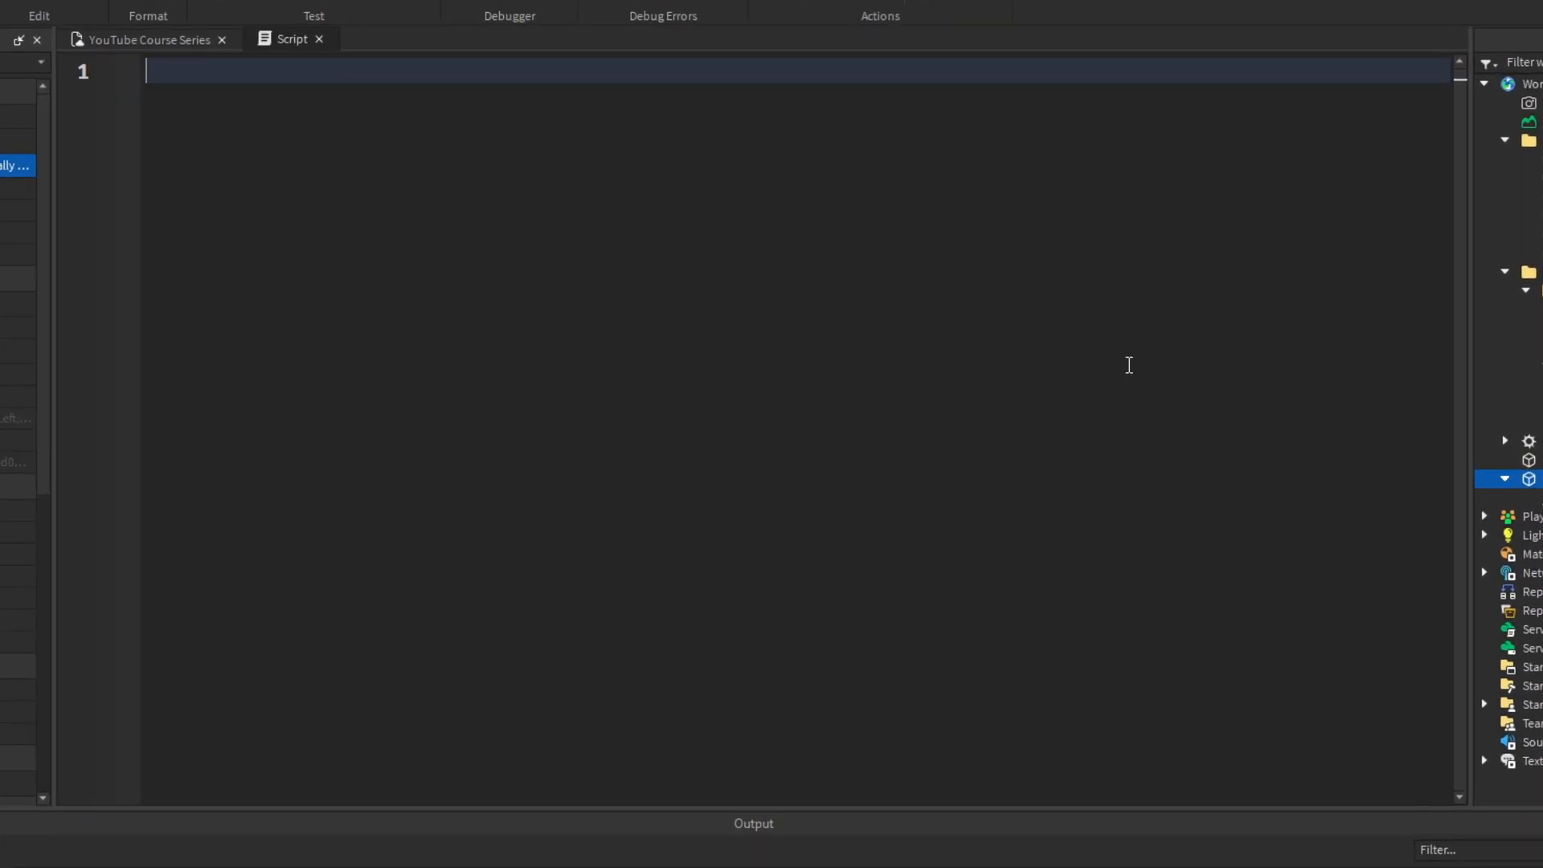
Write the script's first line as part = script.Parent, followed by a blank line.
text(part = script.P)
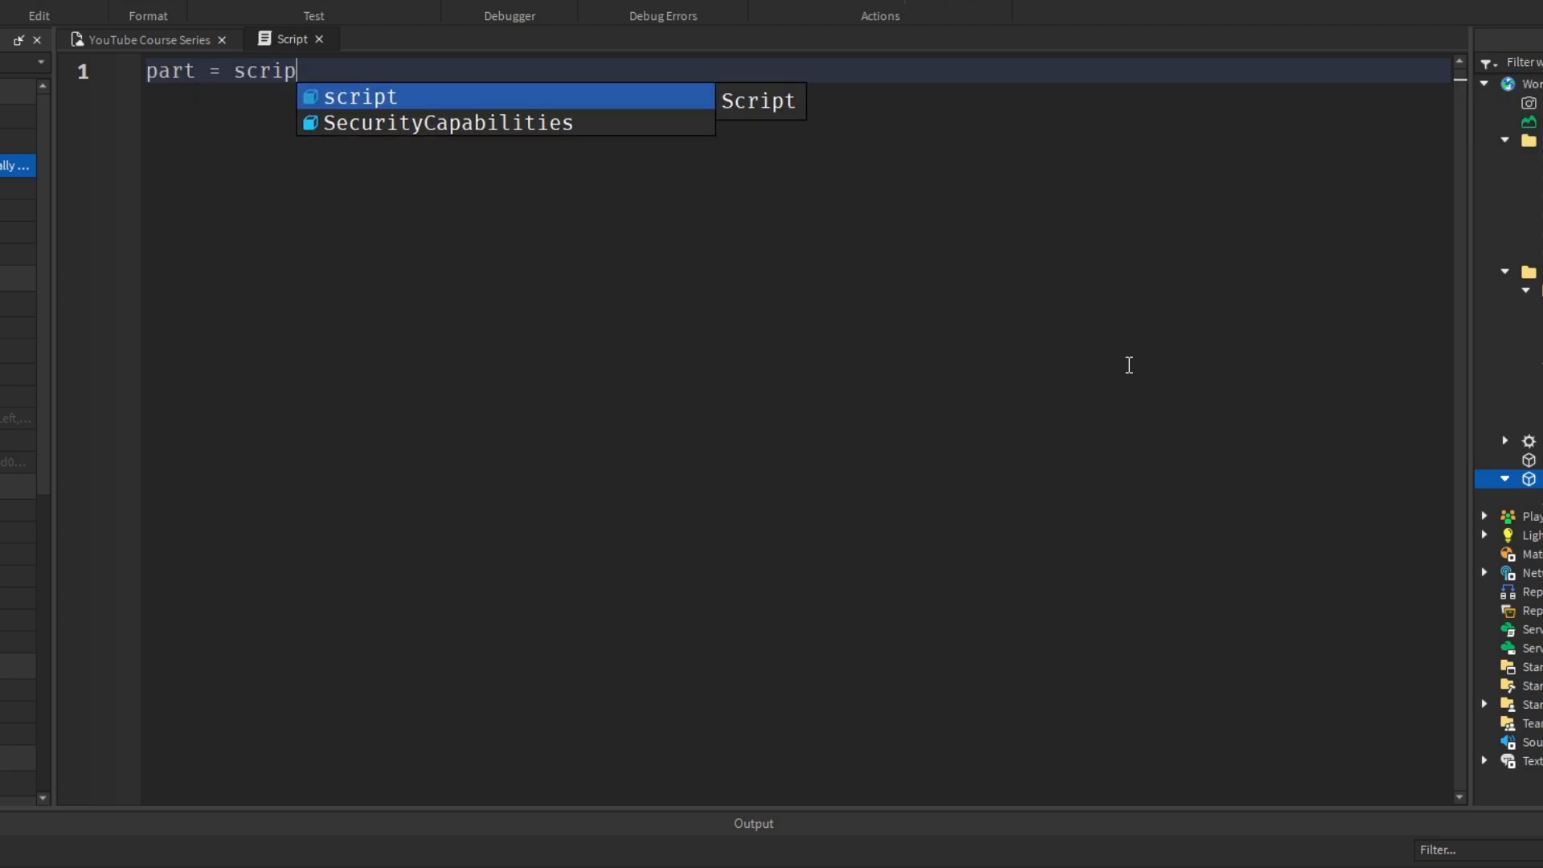
key(Tab)
key(Return)
key(Return)
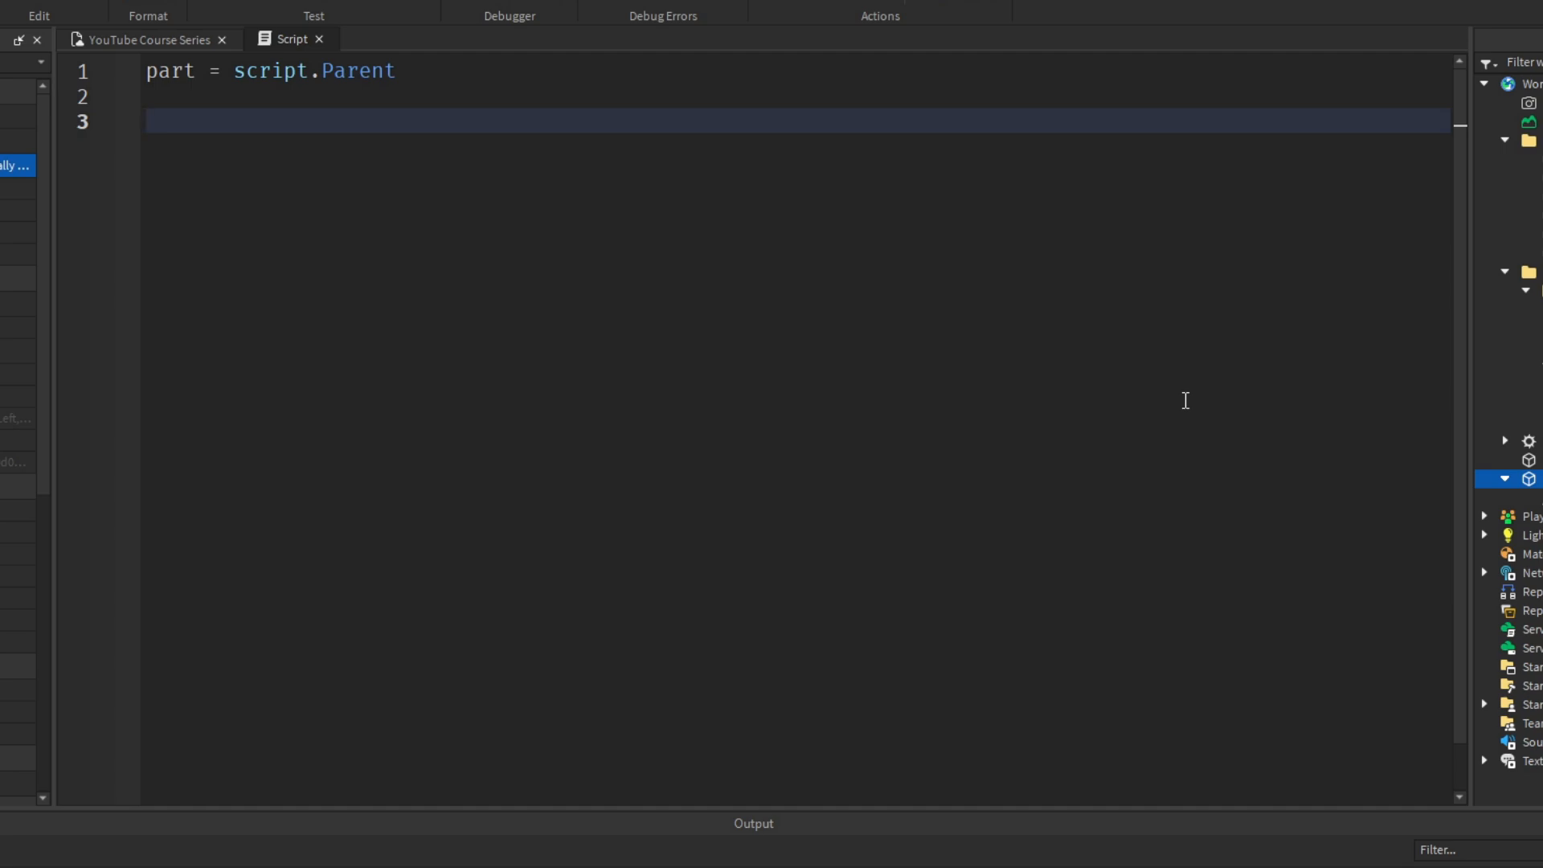
Connect the part's Touched event to an anonymous function with the parameter hit.
text(part.Touched:C)
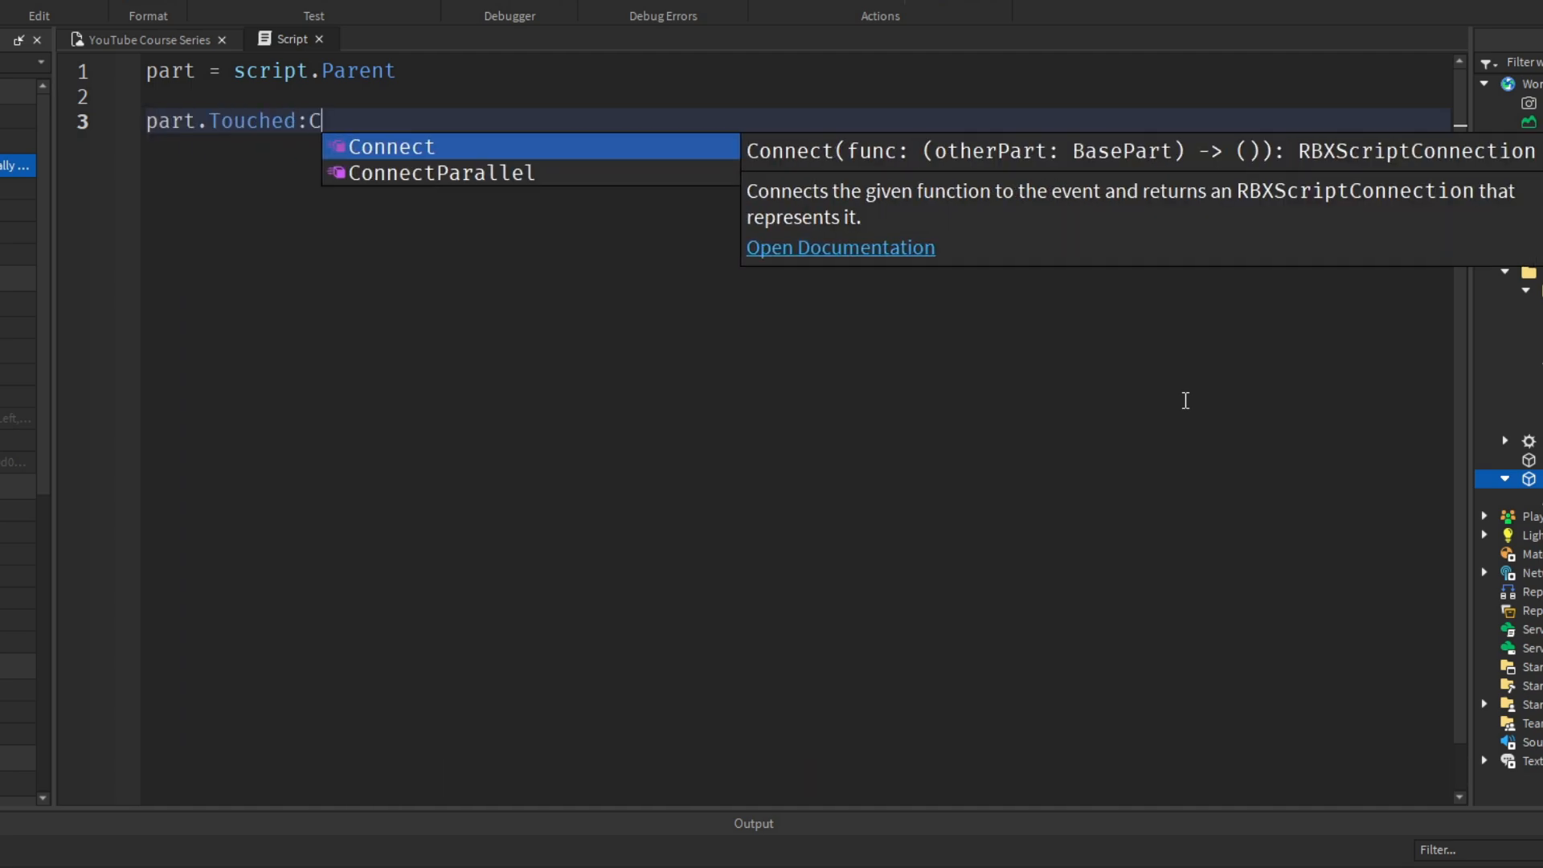
text(onnect(functio)
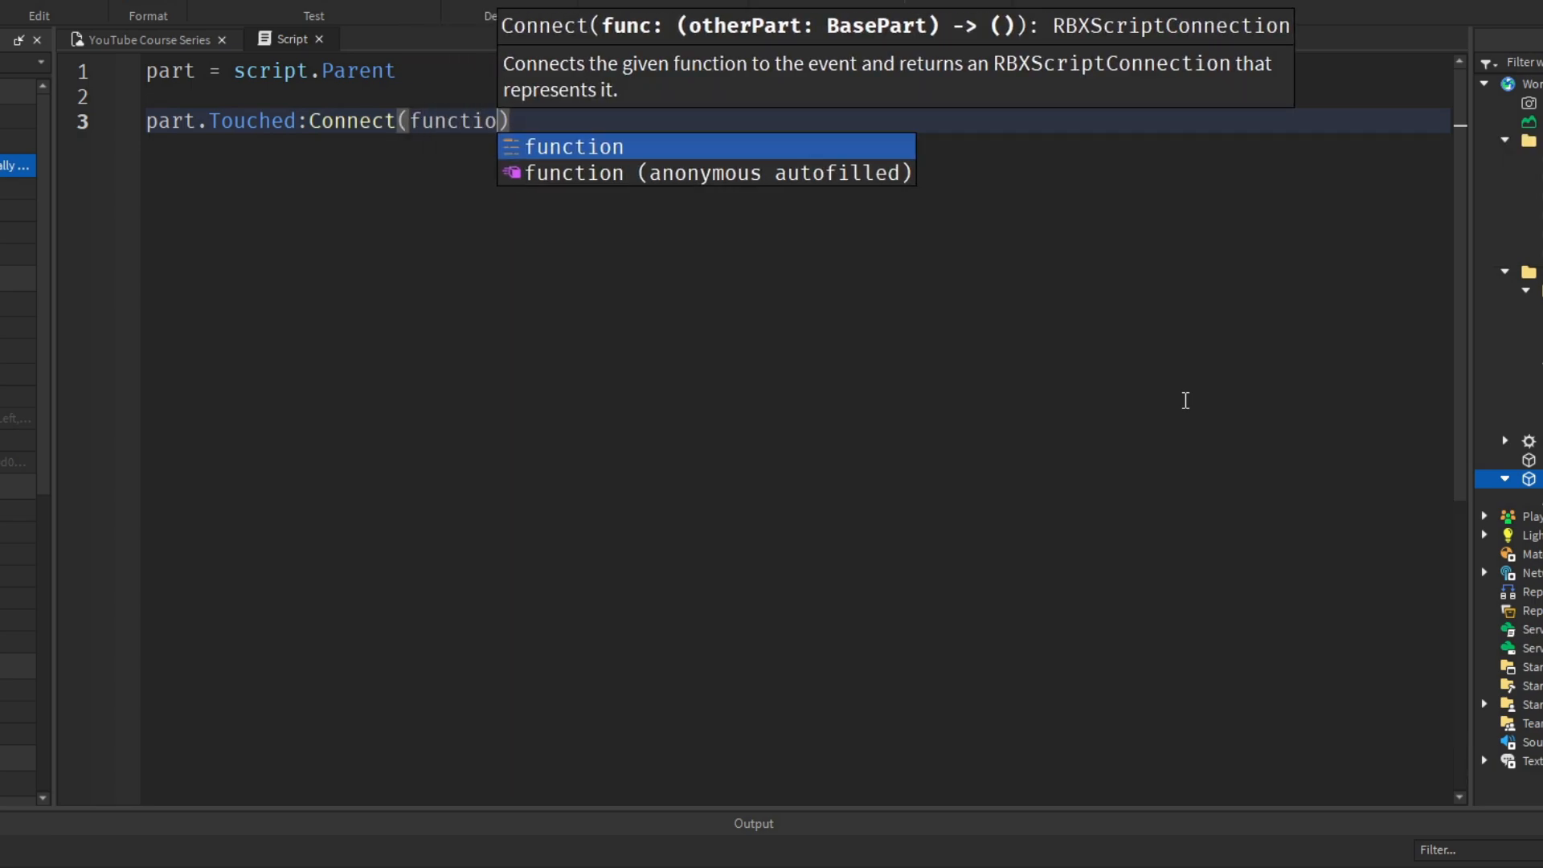
text(n(hit))
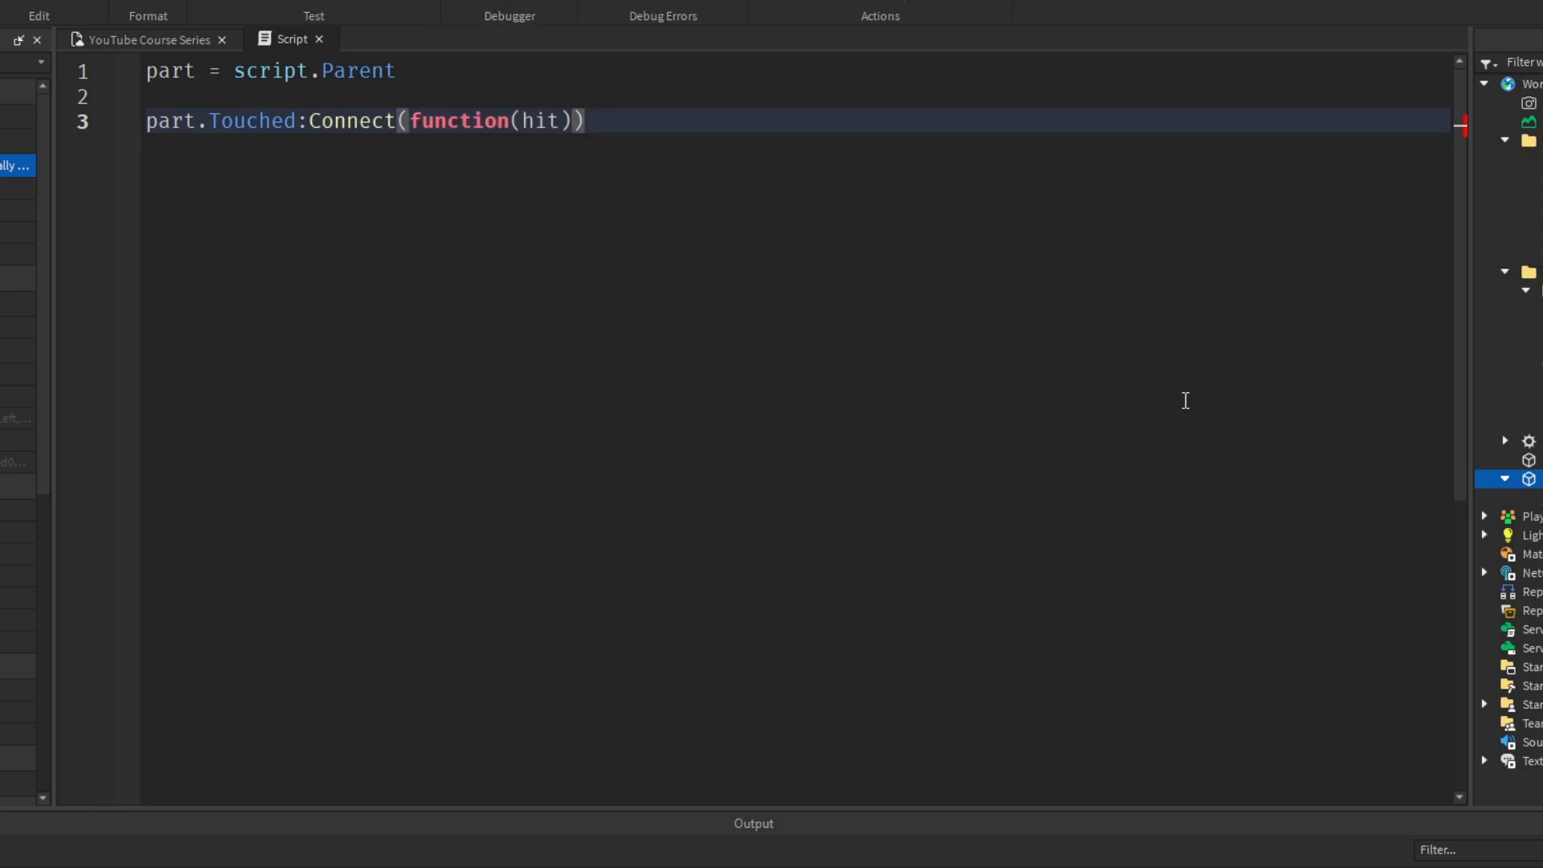
key(Return)
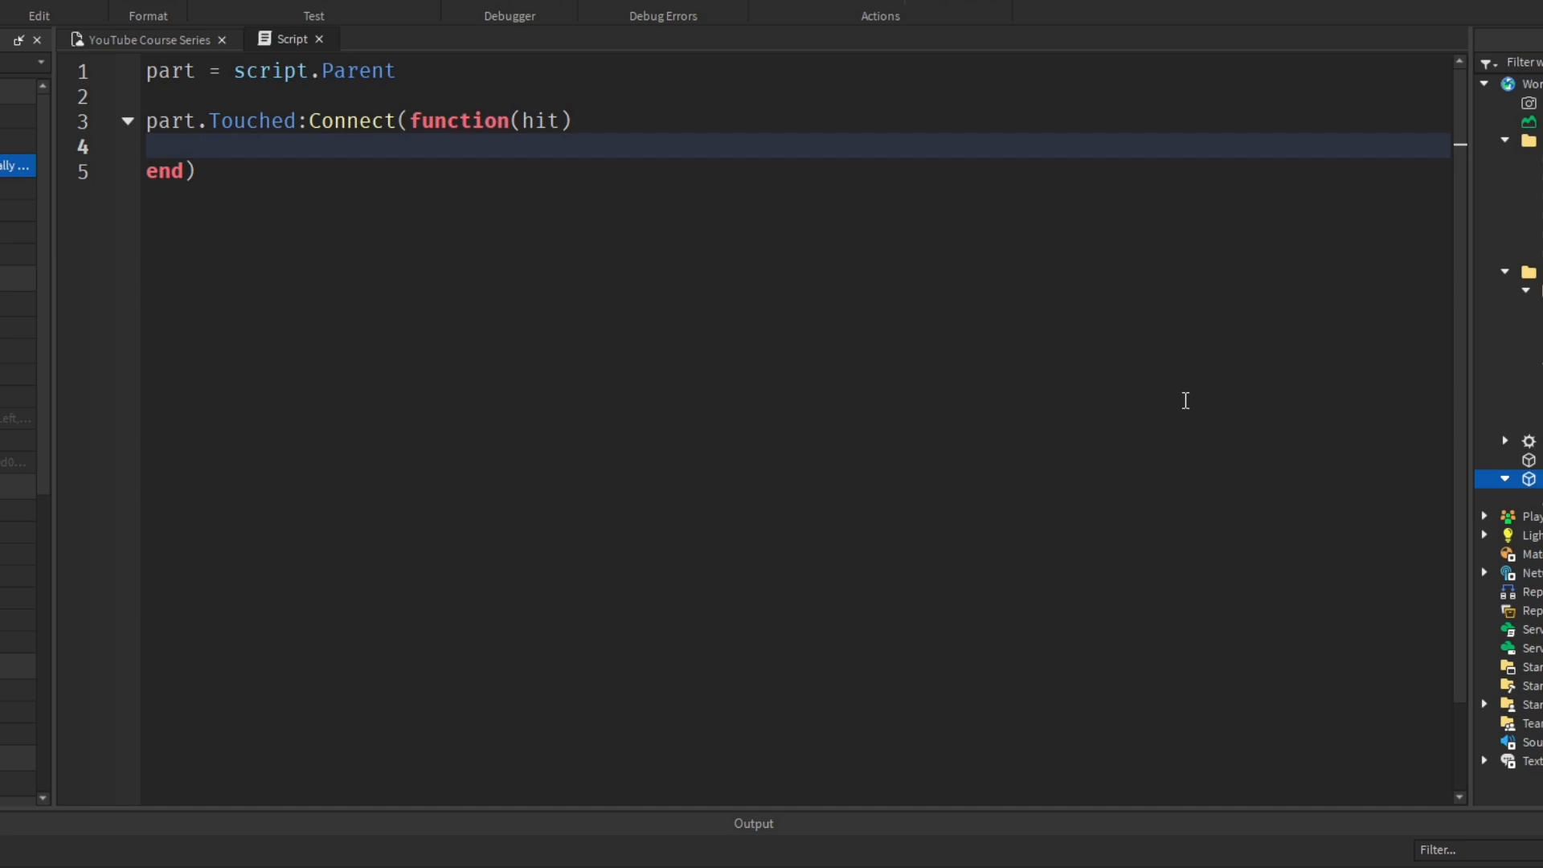
Inside the Touched function, add local char = hit.Parent and start an if char then block.
text(local char = hit.Parent)
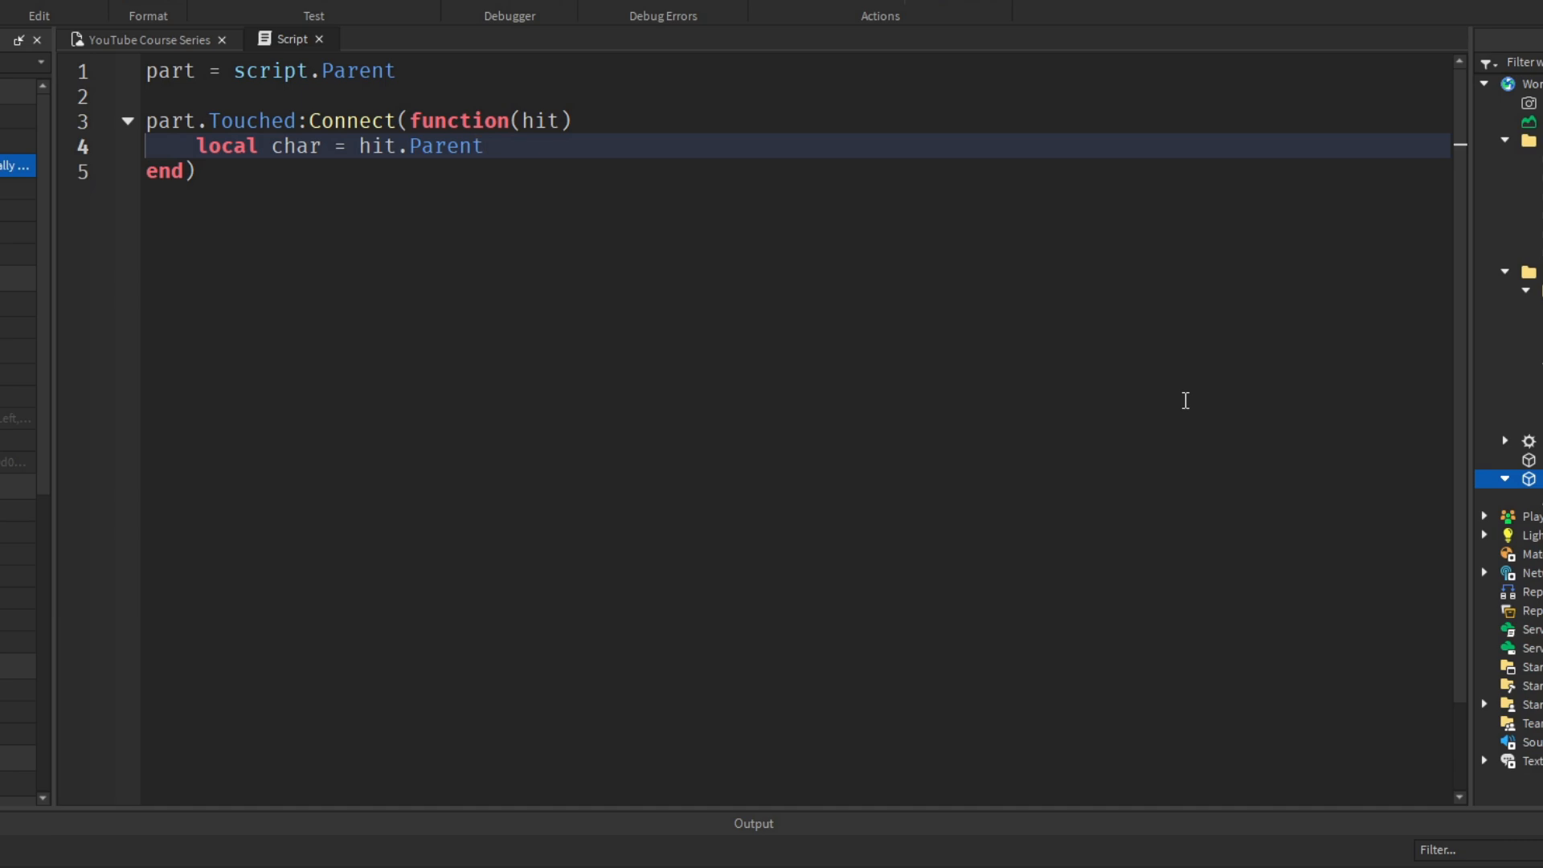
key(Return)
text(if )
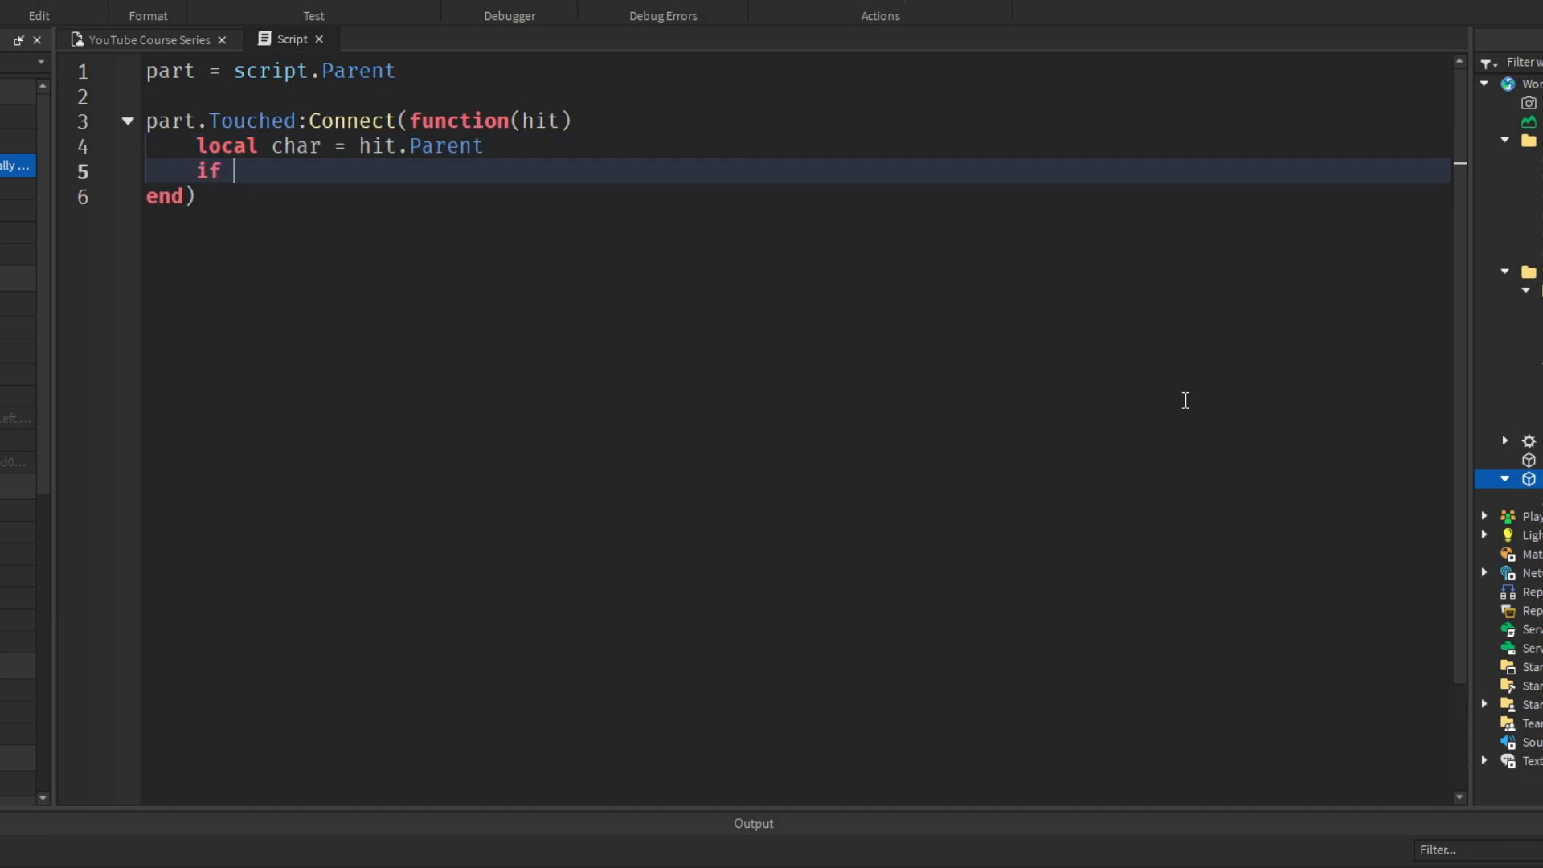
text(char then)
key(Return)
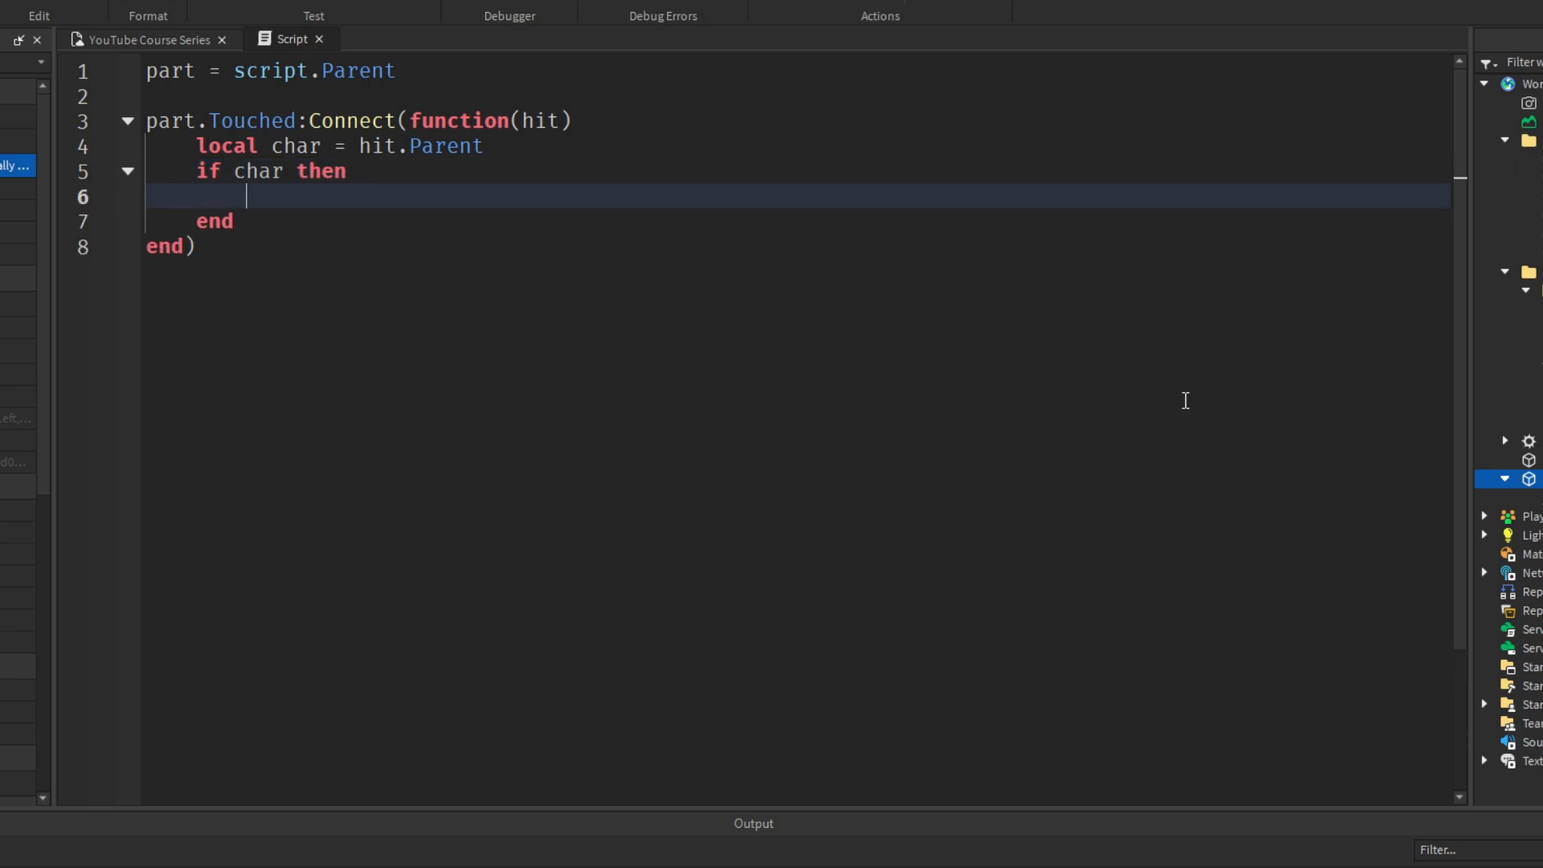
Inside the if block, add local humanoid = char:FindFirstChild("Humanoid").
text(l)
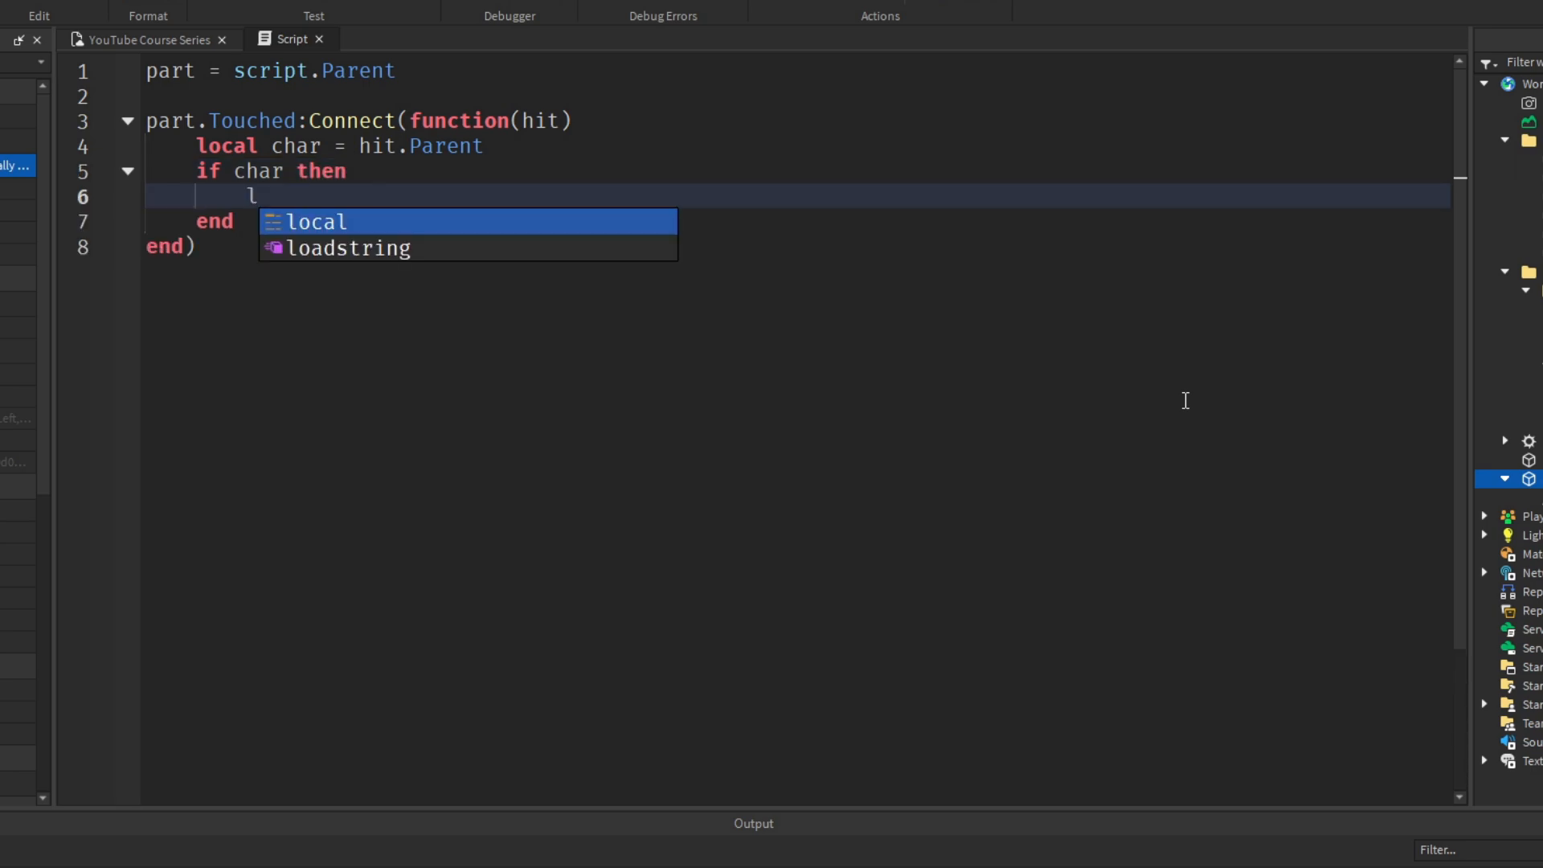
key(BackSpace)
text(o)
key(BackSpace)
text(local humanoid)
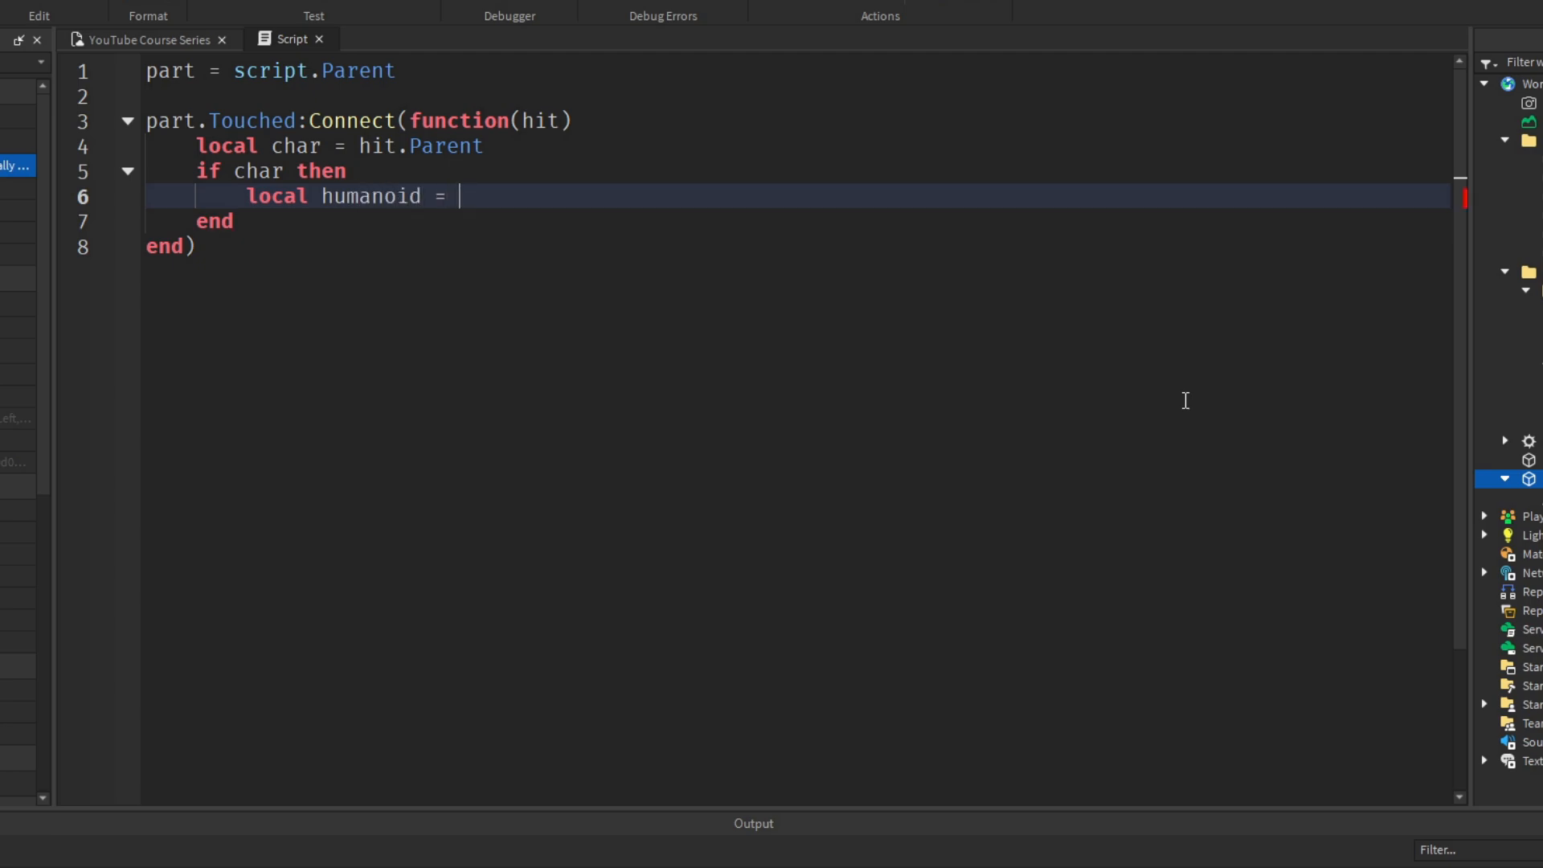
text( = char:Find)
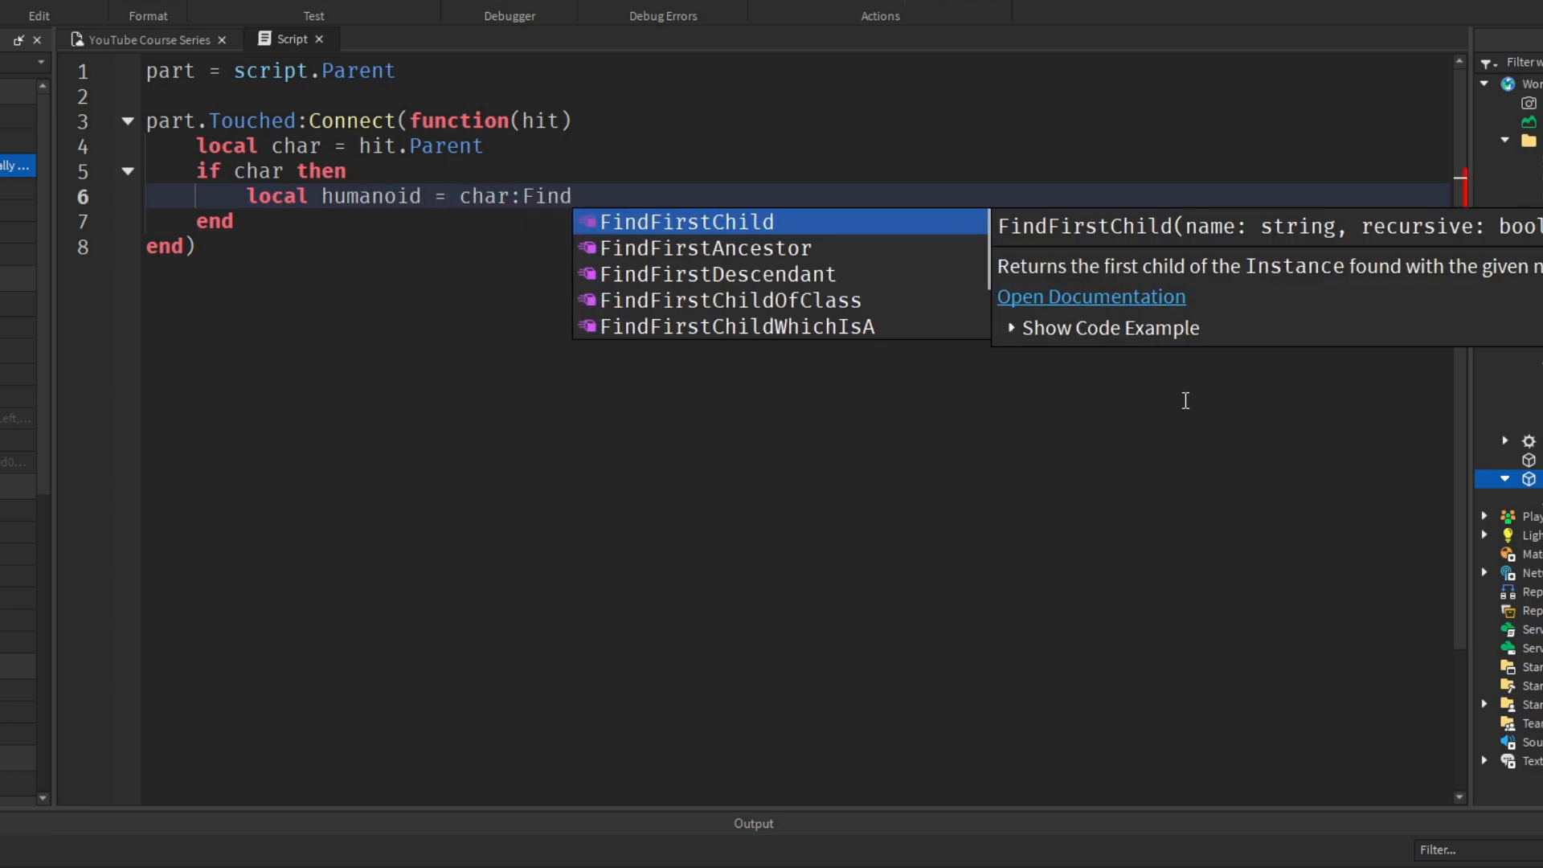
key(Tab)
text("Humanoid"))
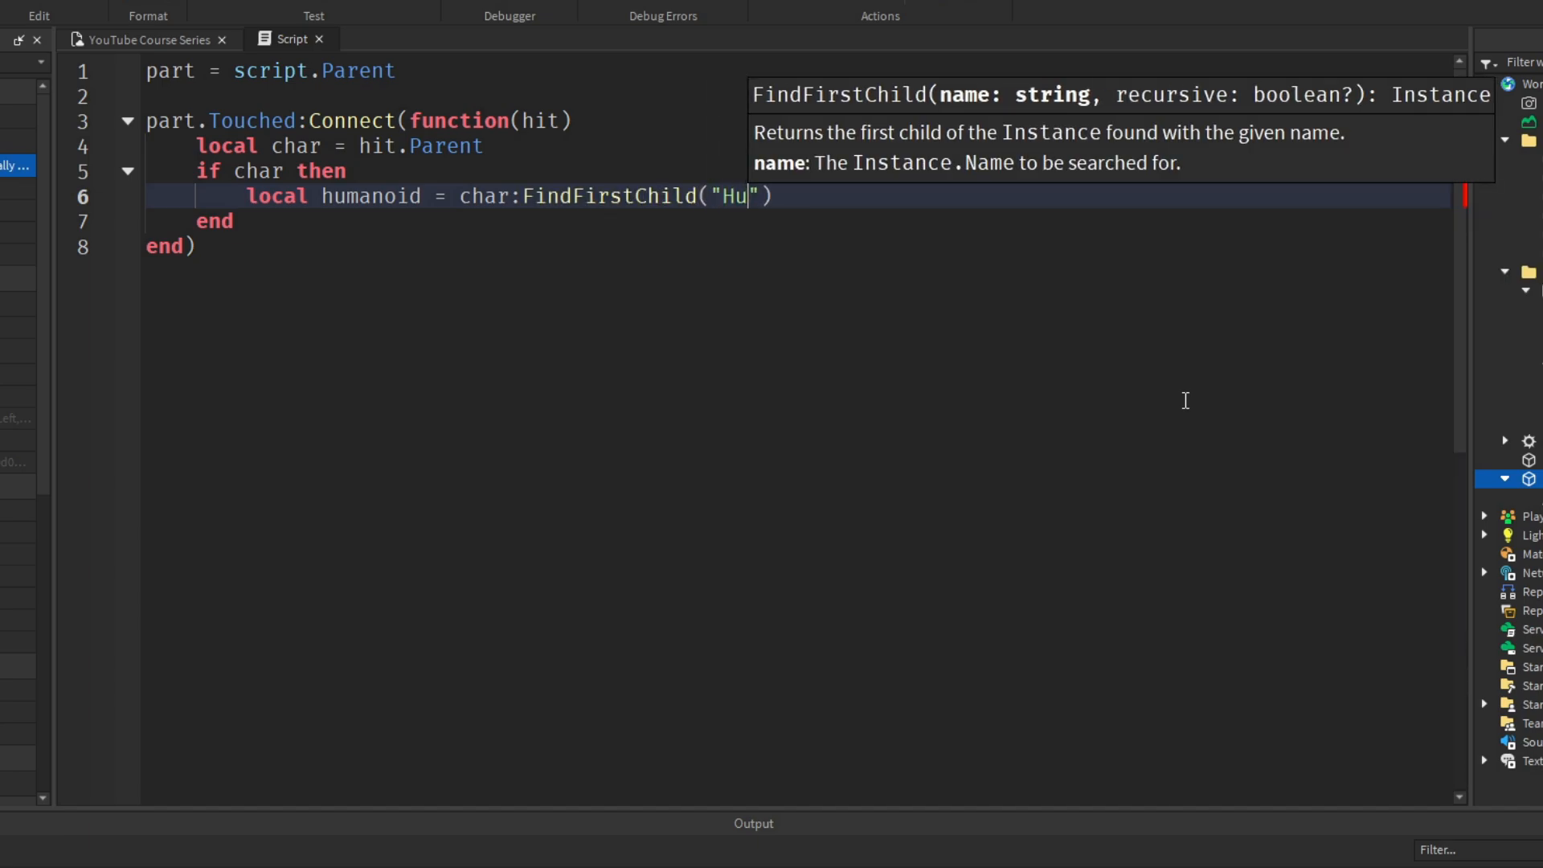
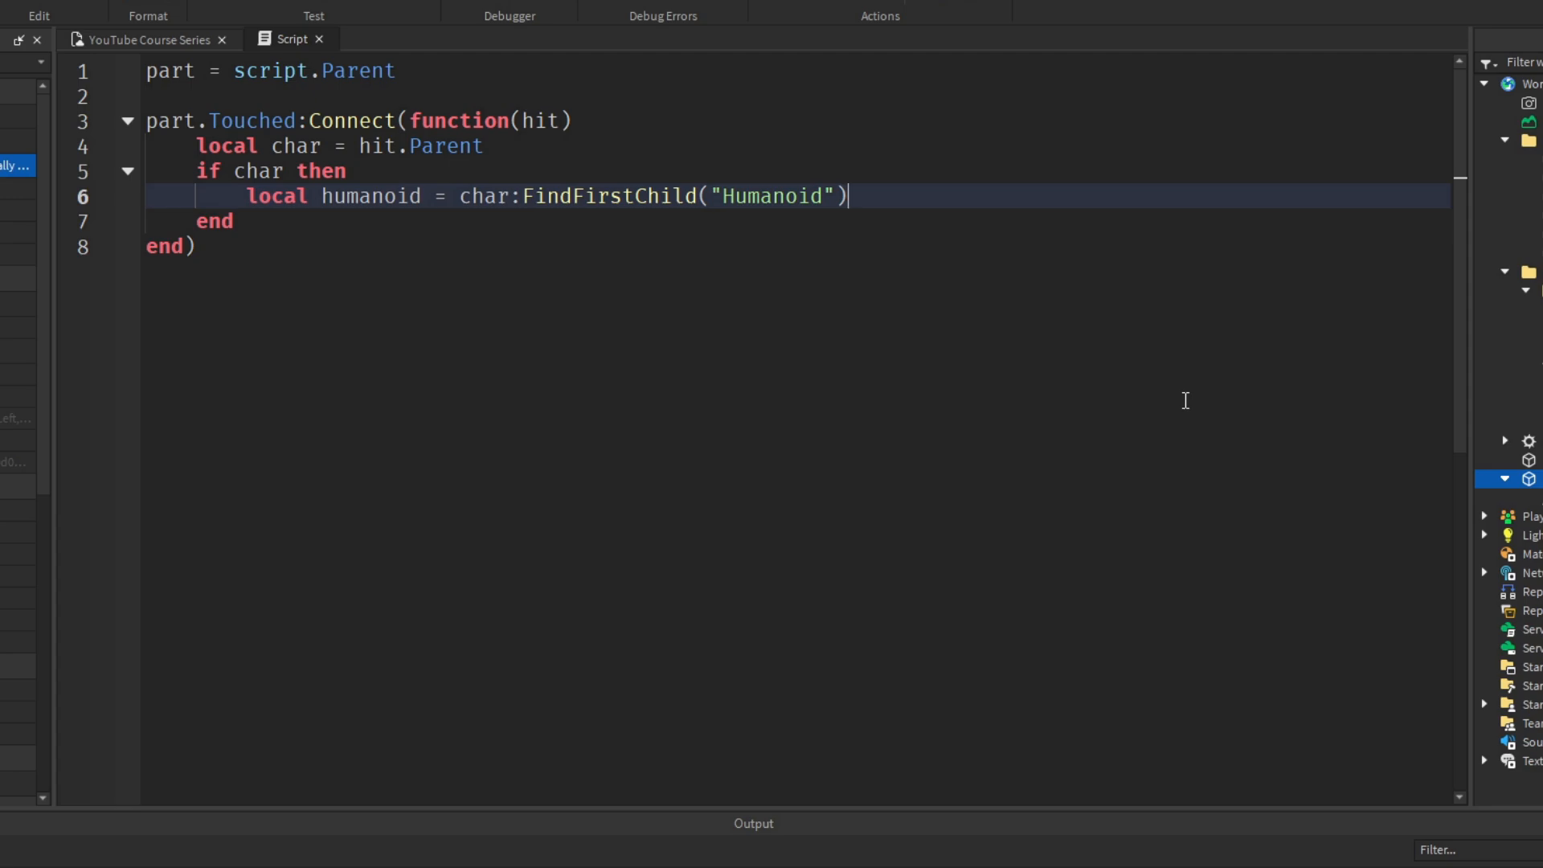
Review the line that looks up the character's Humanoid with FindFirstChild and stores it in the humanoid variable.
drag(509, 196, 717, 186)
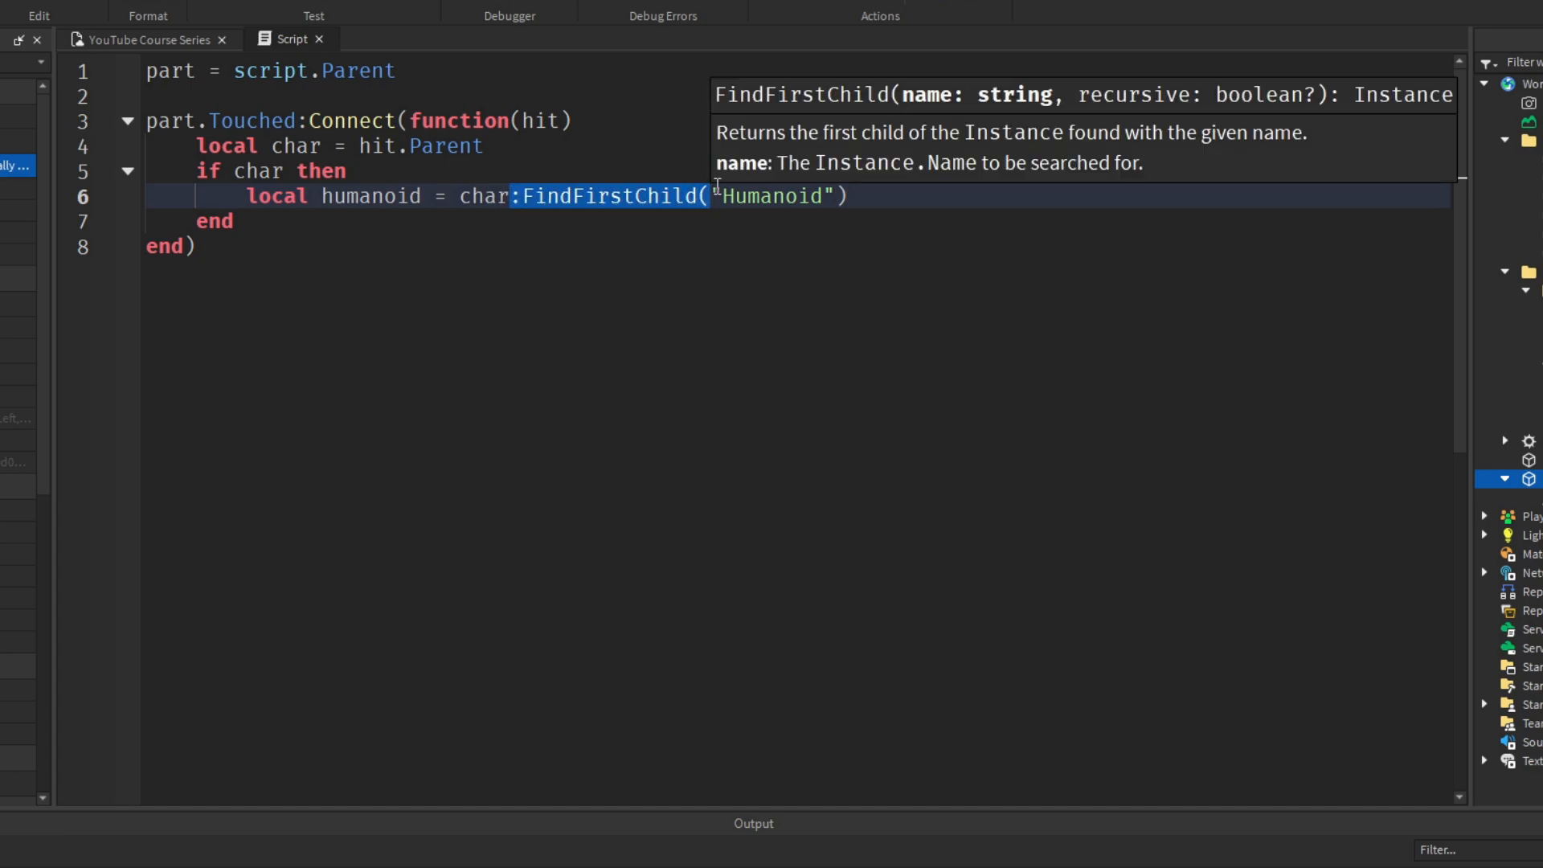
click(705, 215)
drag(881, 190, 461, 197)
click(579, 213)
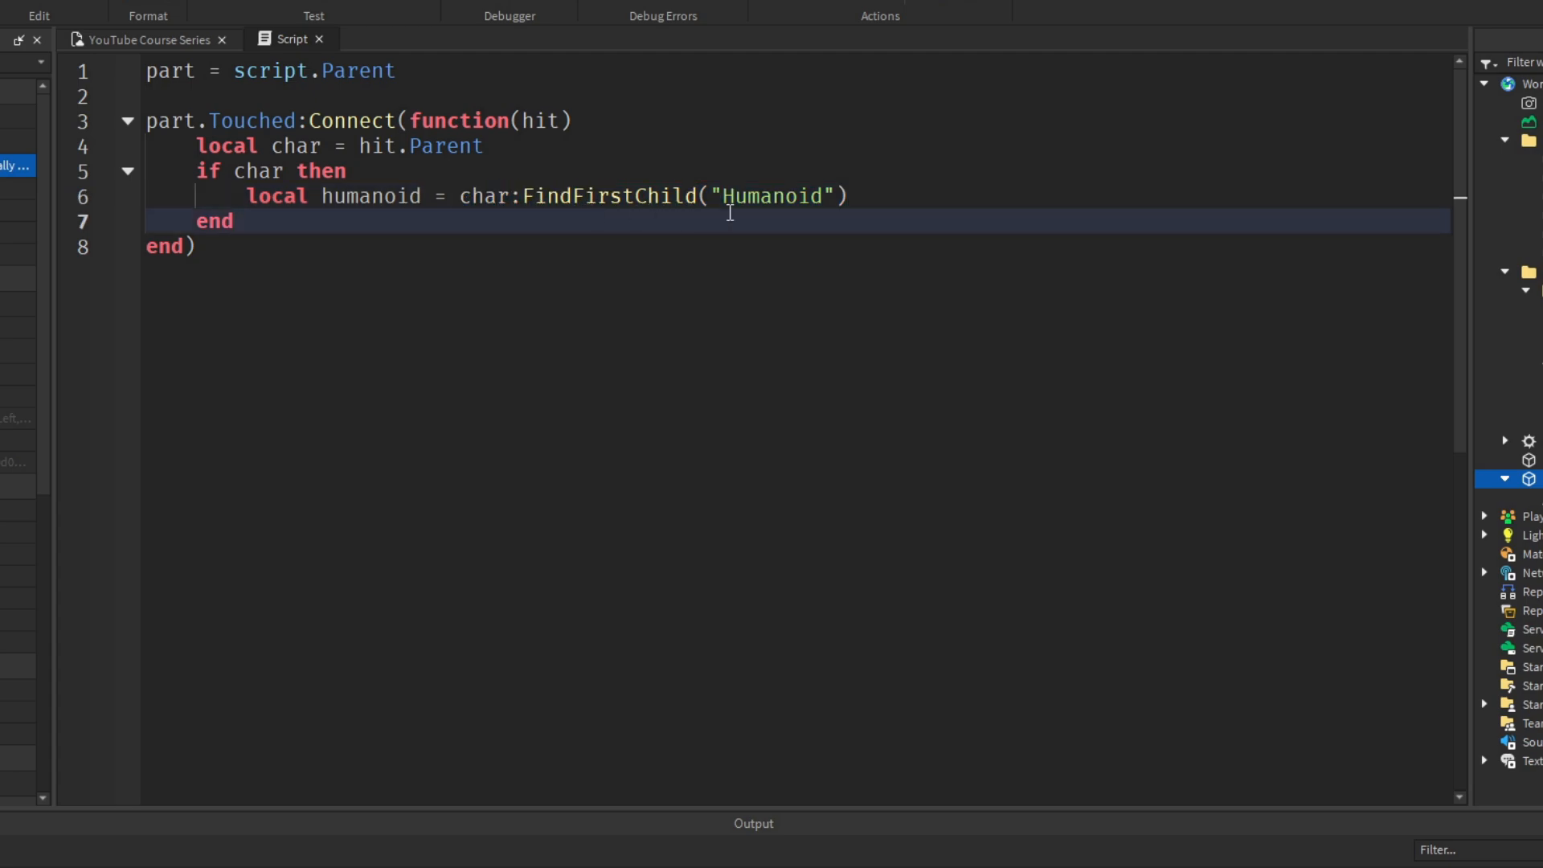
drag(856, 196, 459, 197)
click(884, 193)
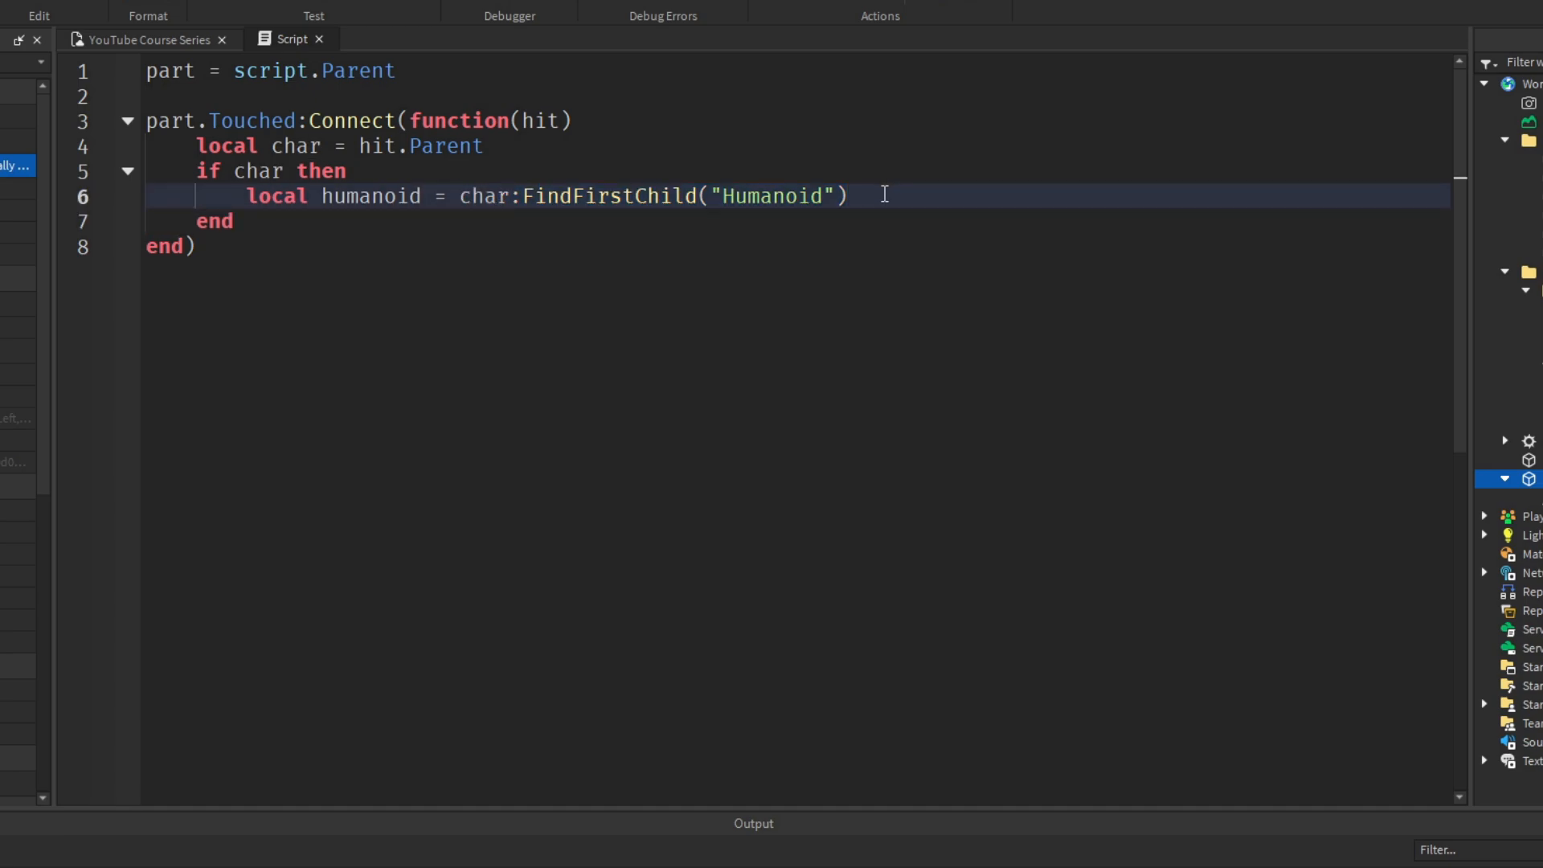
drag(884, 194, 444, 196)
click(434, 241)
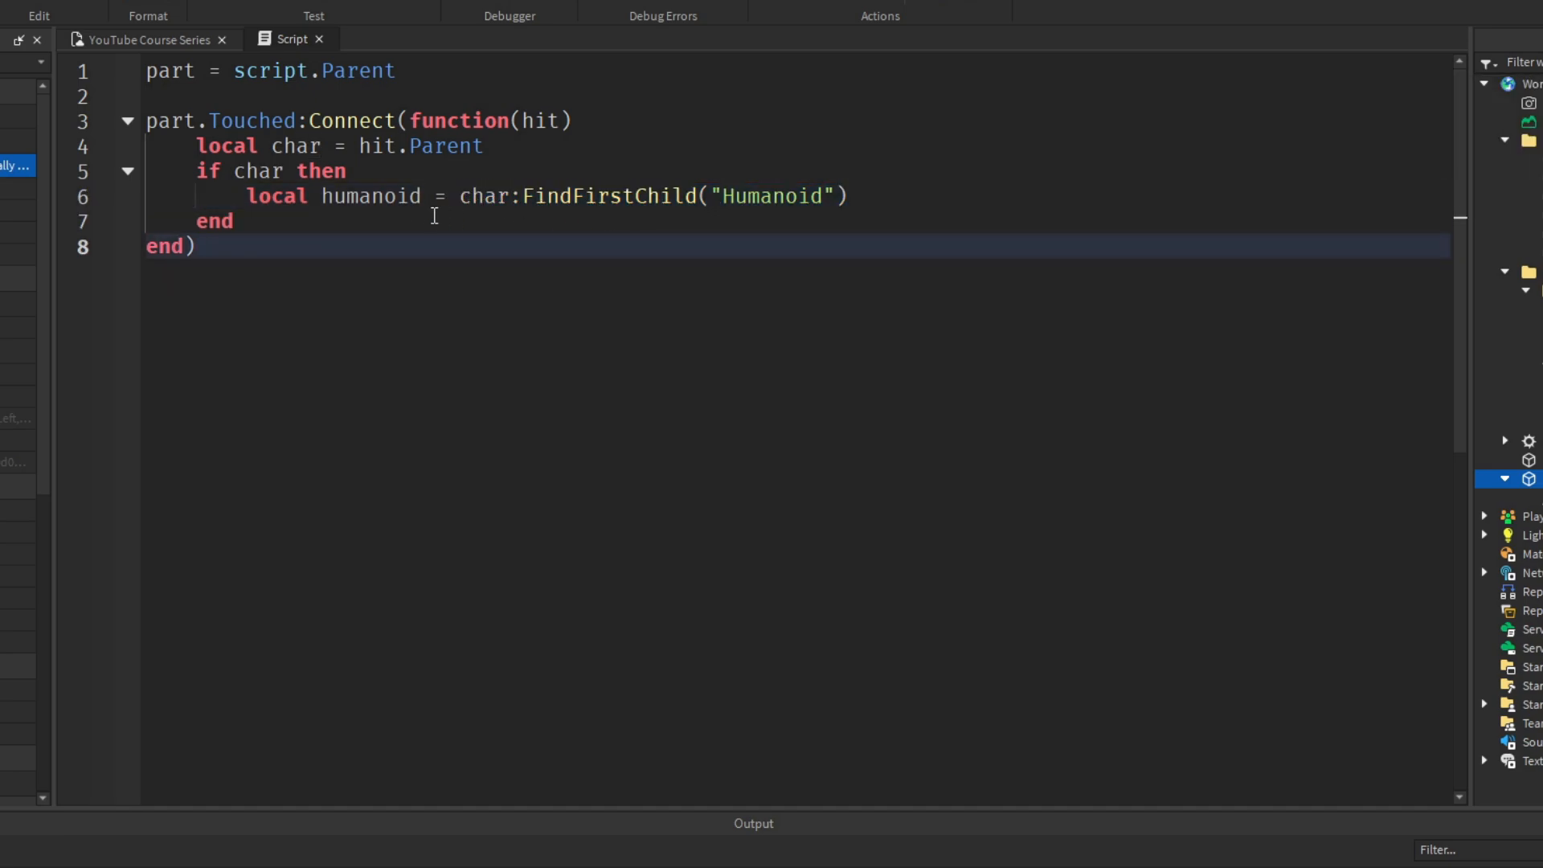
double_click(410, 214)
double_click(412, 205)
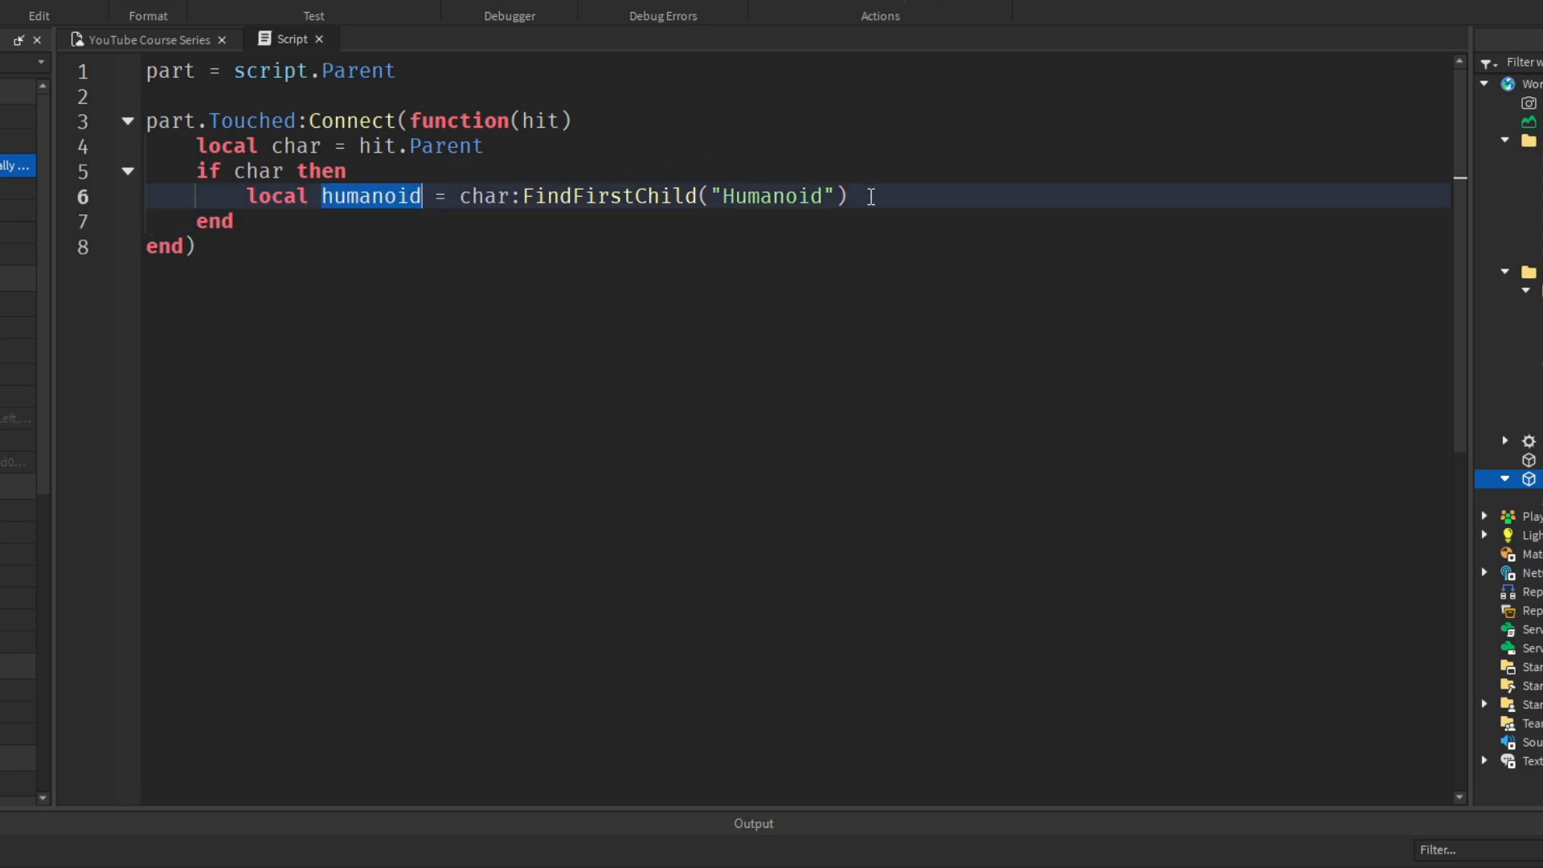
Below the humanoid variable, start a nested if humanoid then block.
click(894, 199)
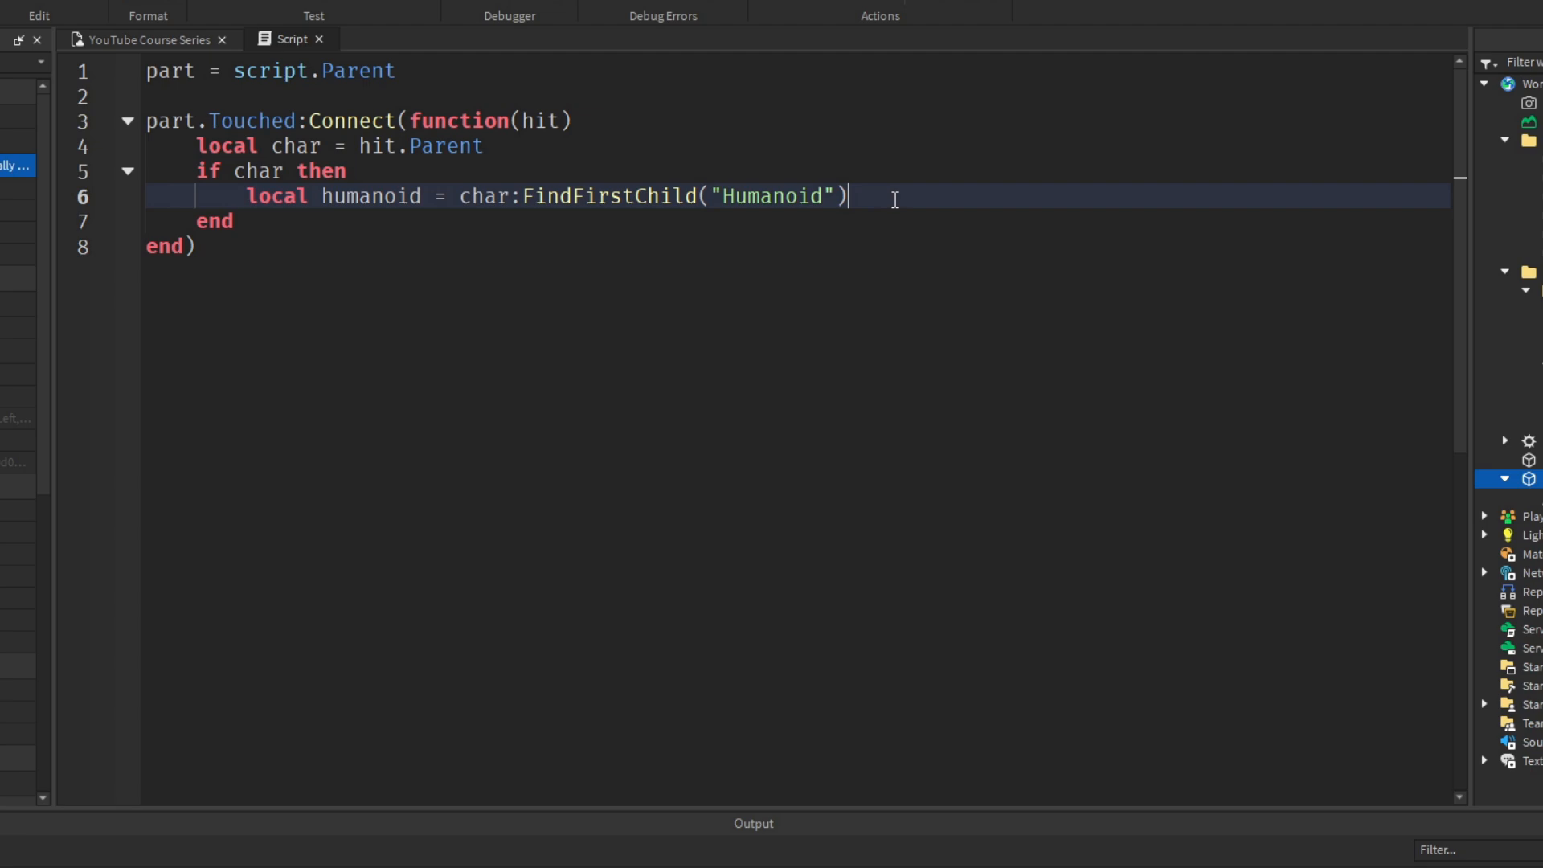
key(Return)
text(if hin)
key(BackSpace)
key(BackSpace)
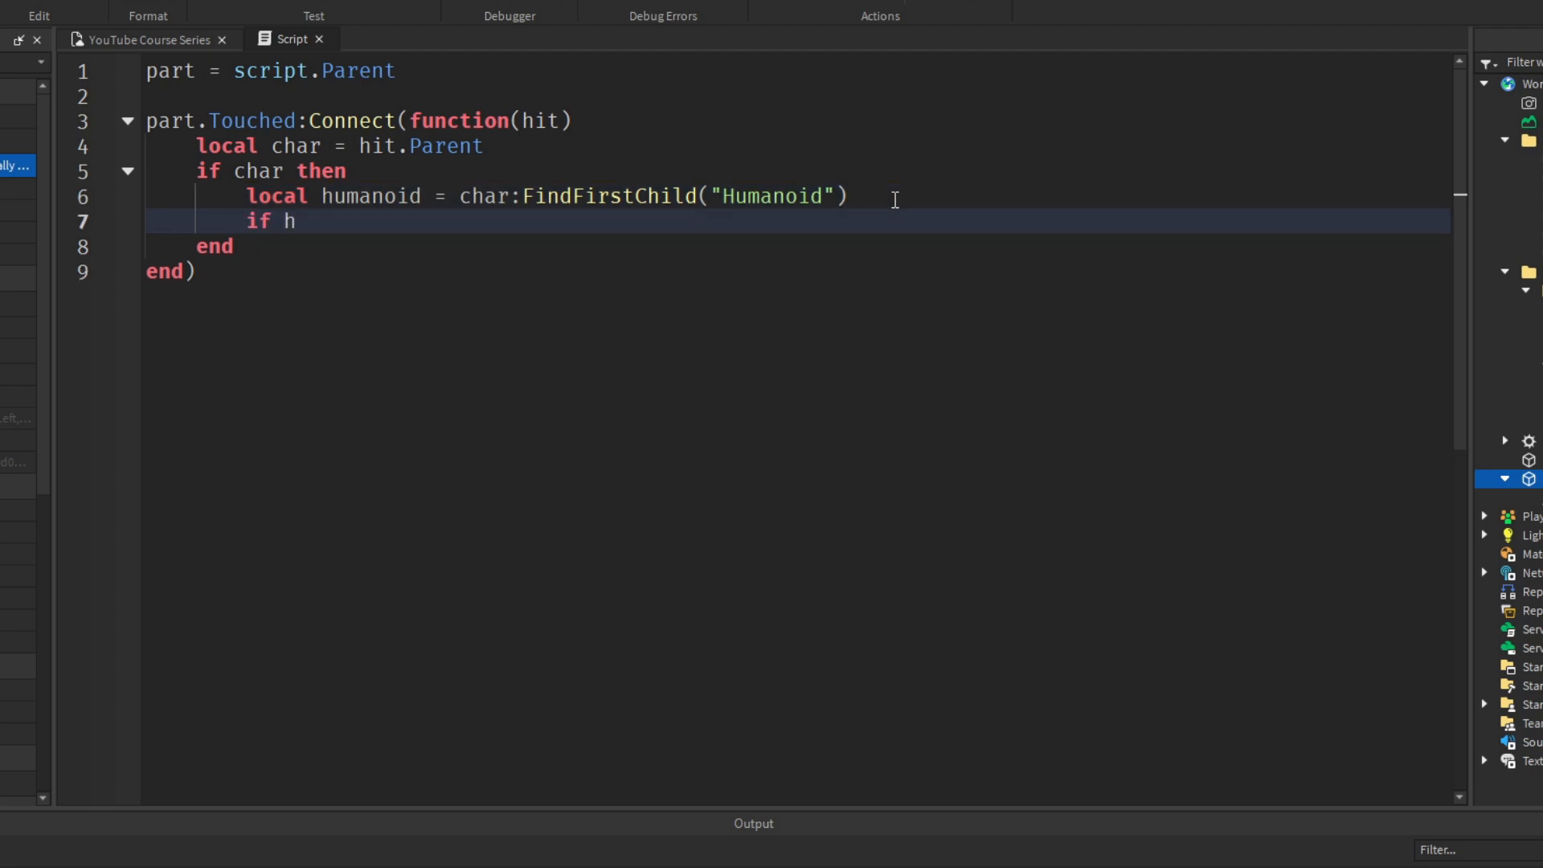
text(umanoid then)
key(Return)
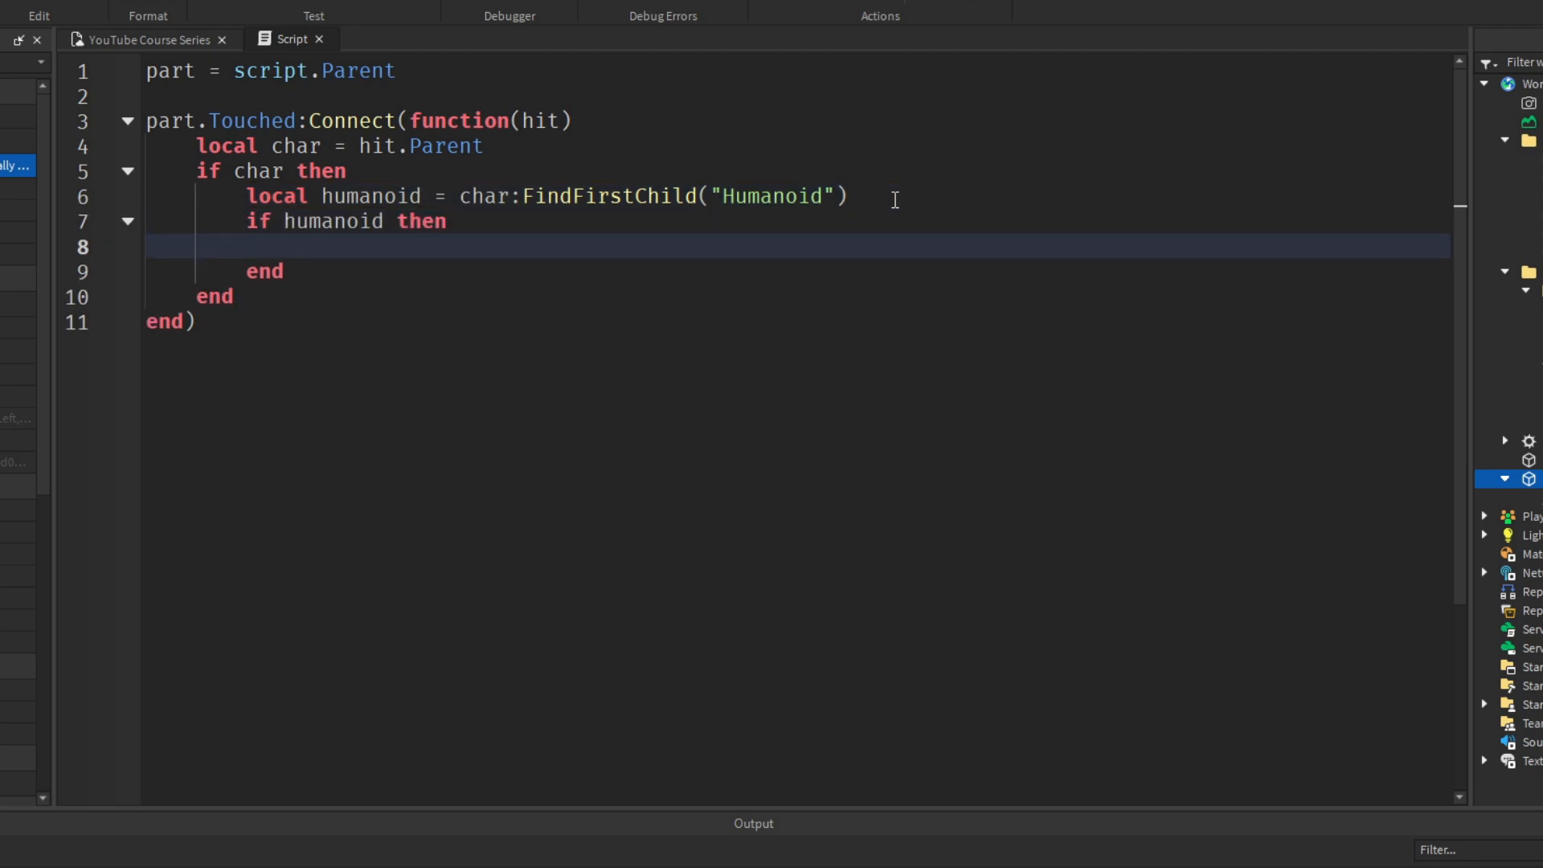
Inside the if humanoid block, add humanoid.Health = 0.
click(393, 281)
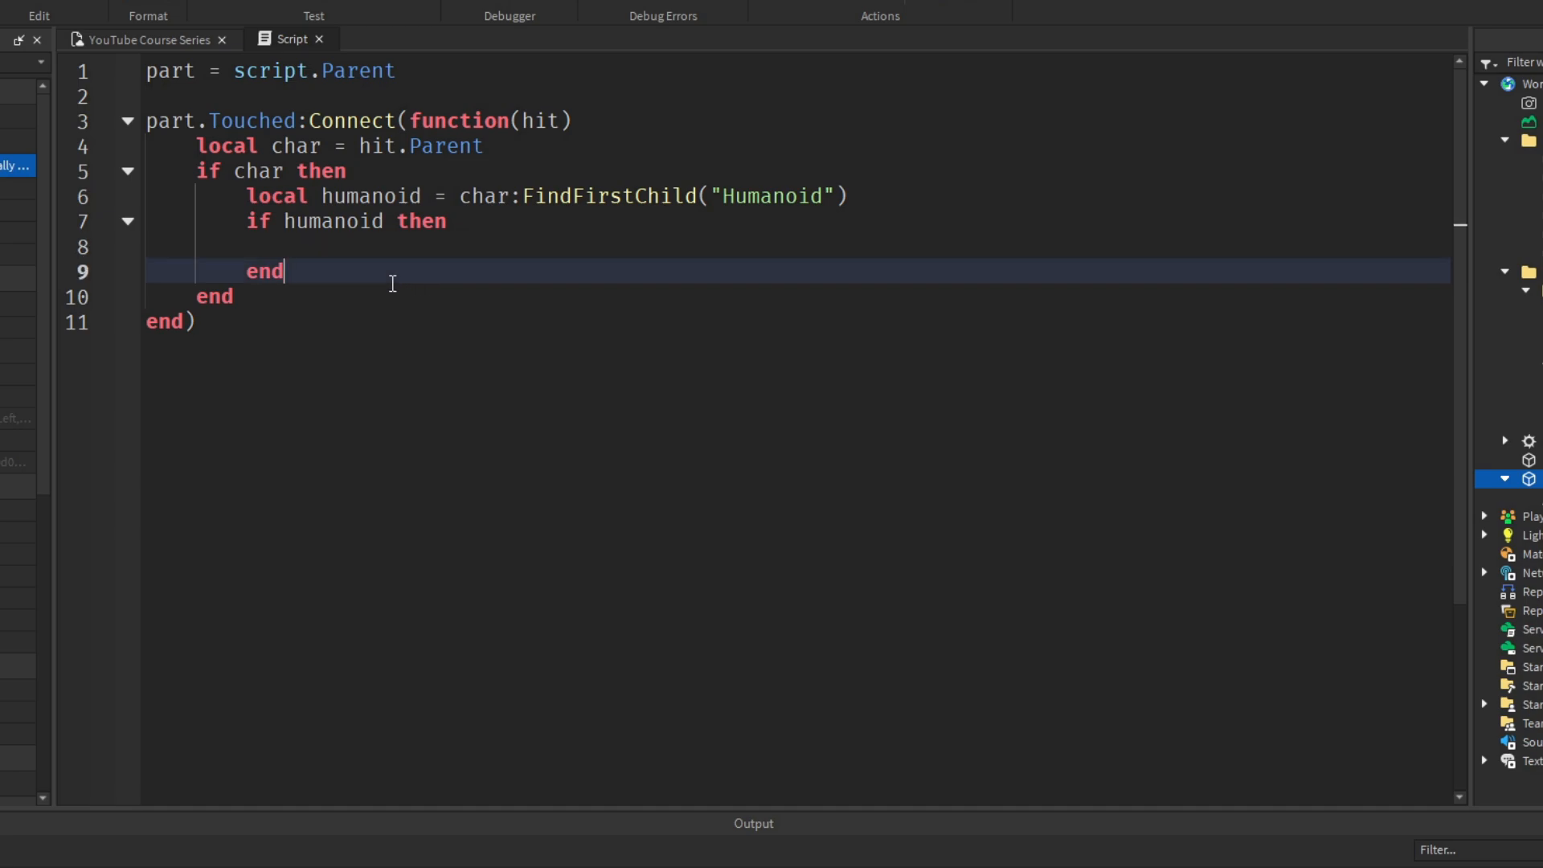
drag(393, 283, 323, 225)
click(359, 247)
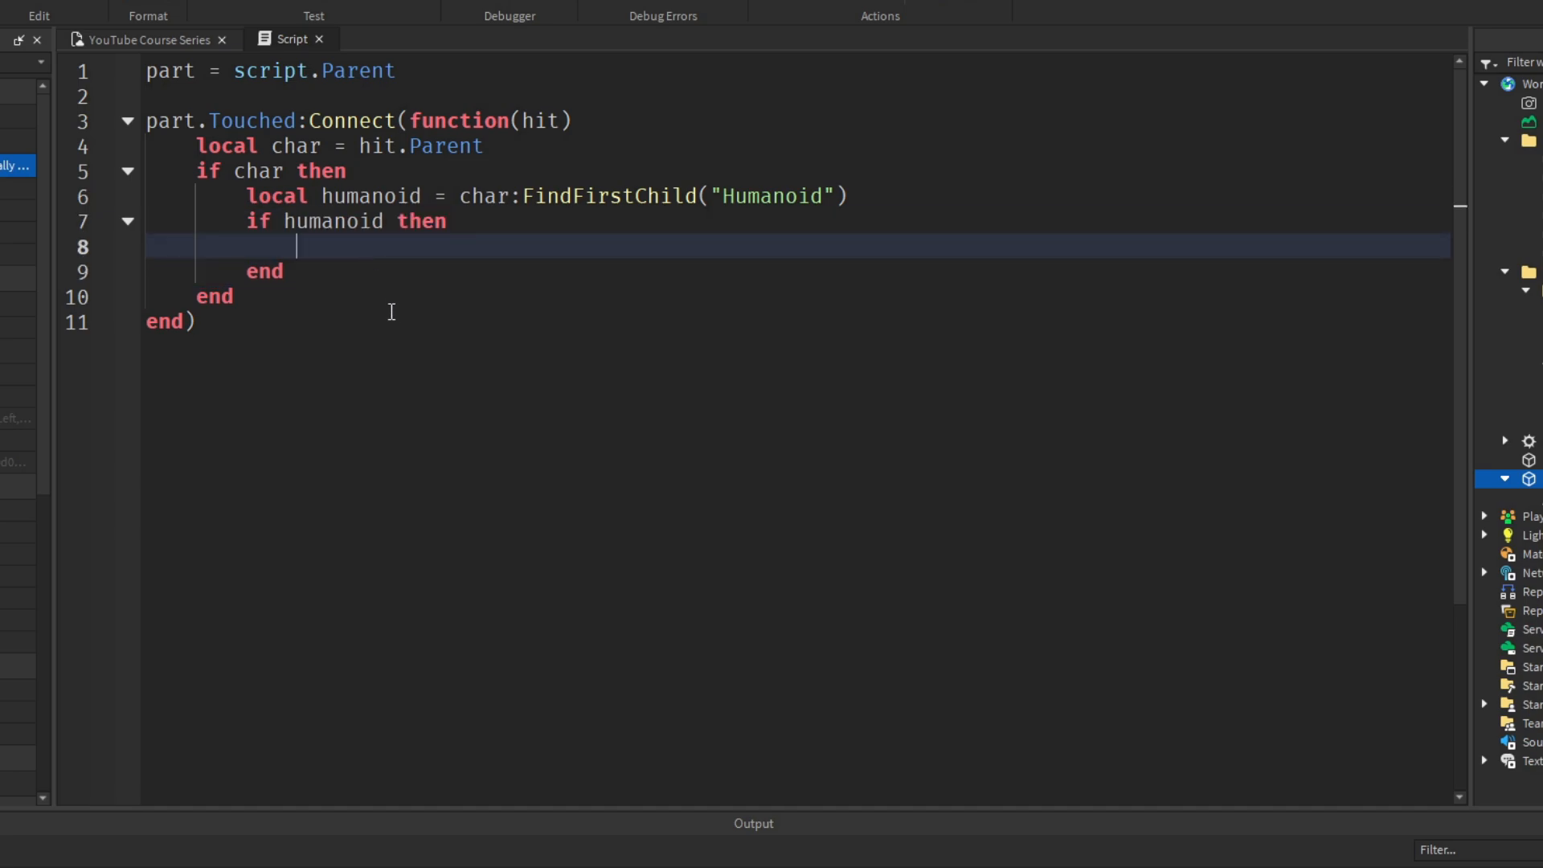
text(humanoid.Health)
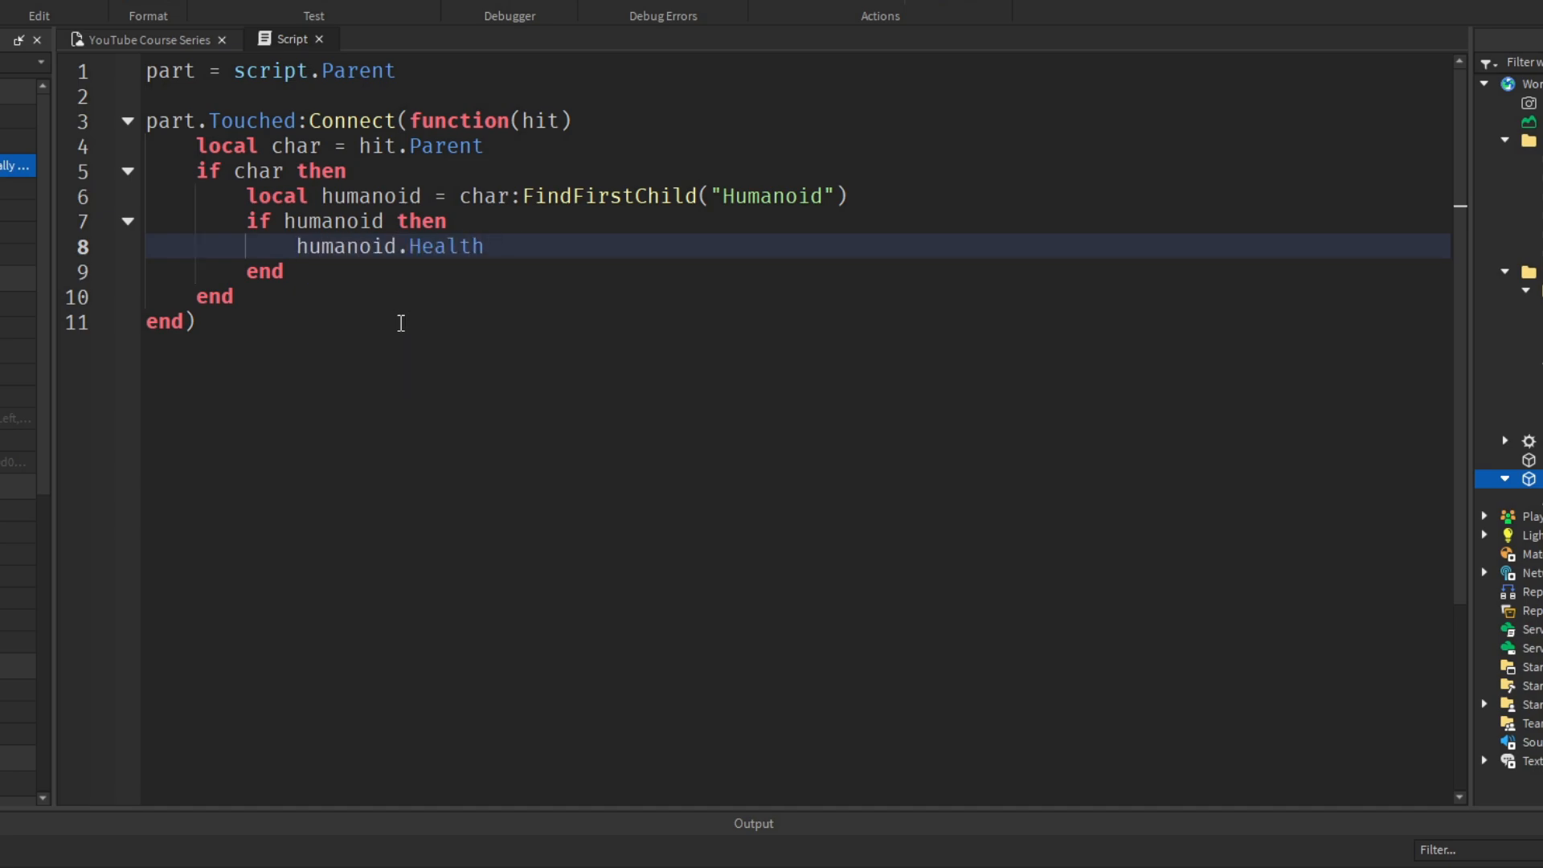
text( -)
click(406, 325)
mouse_move(537, 248)
mouse_down()
mouse_move(249, 251)
mouse_move(297, 251)
mouse_up()
click(293, 287)
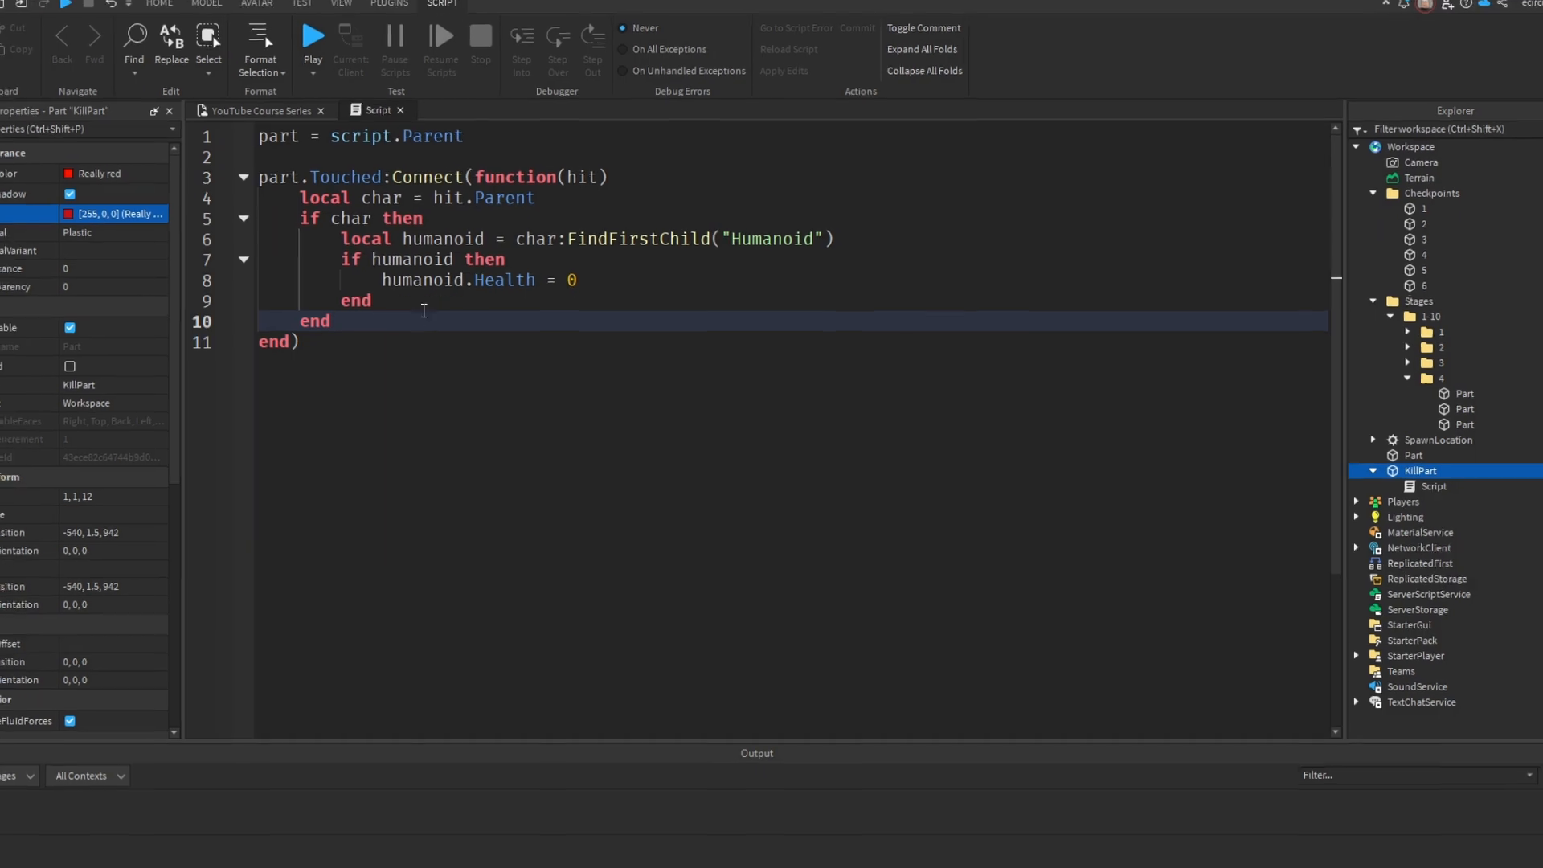
Return to the 3D view and start a play test with Play Here above the blue checkpoint.
click(424, 130)
right_drag(770, 280, 744, 276)
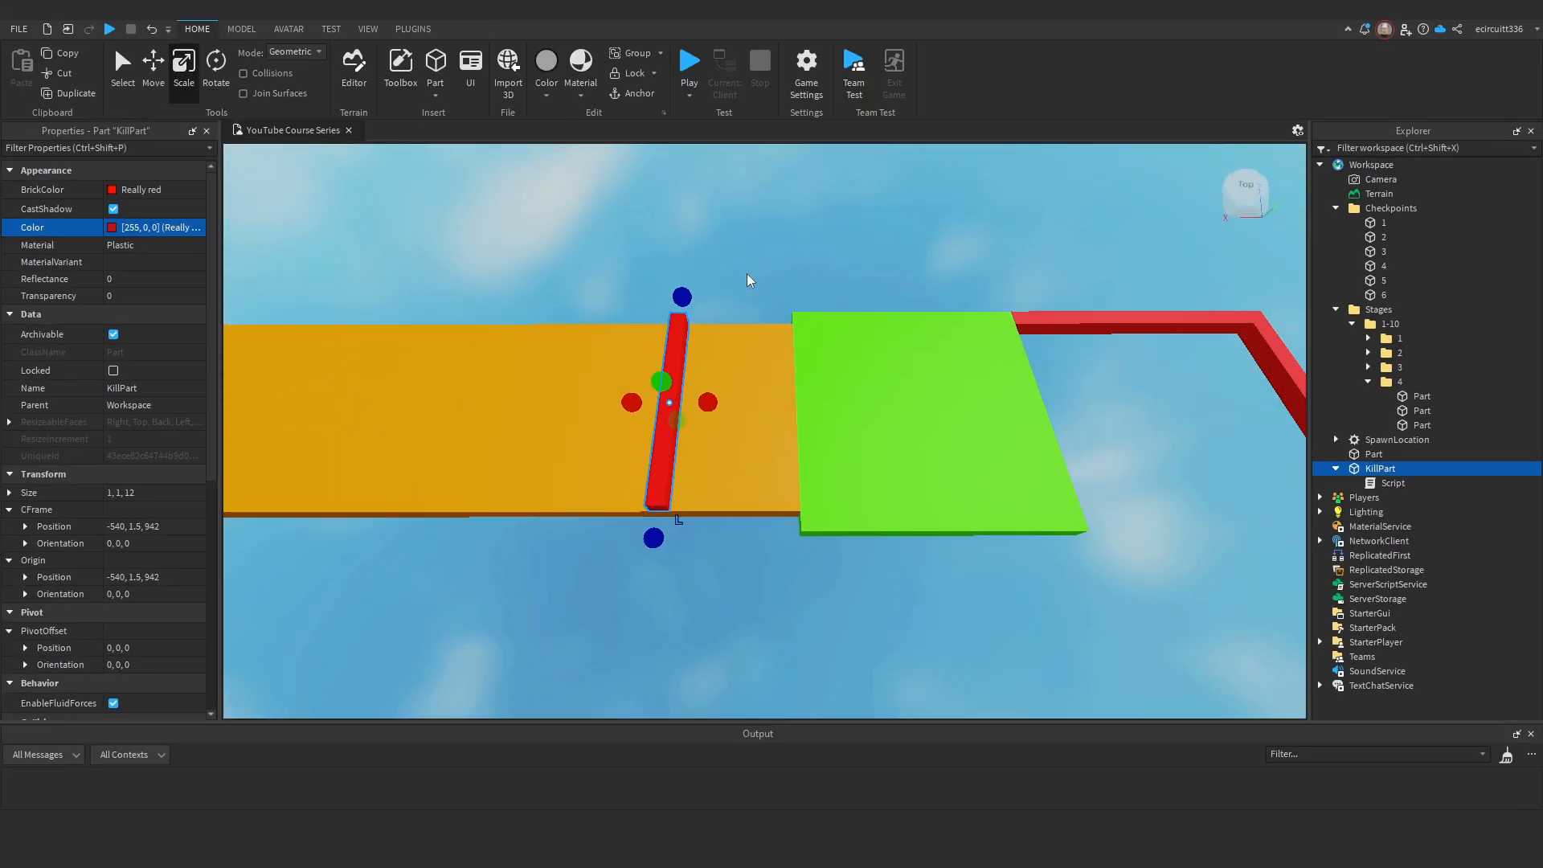
right_drag(803, 394, 610, 312)
key(a)
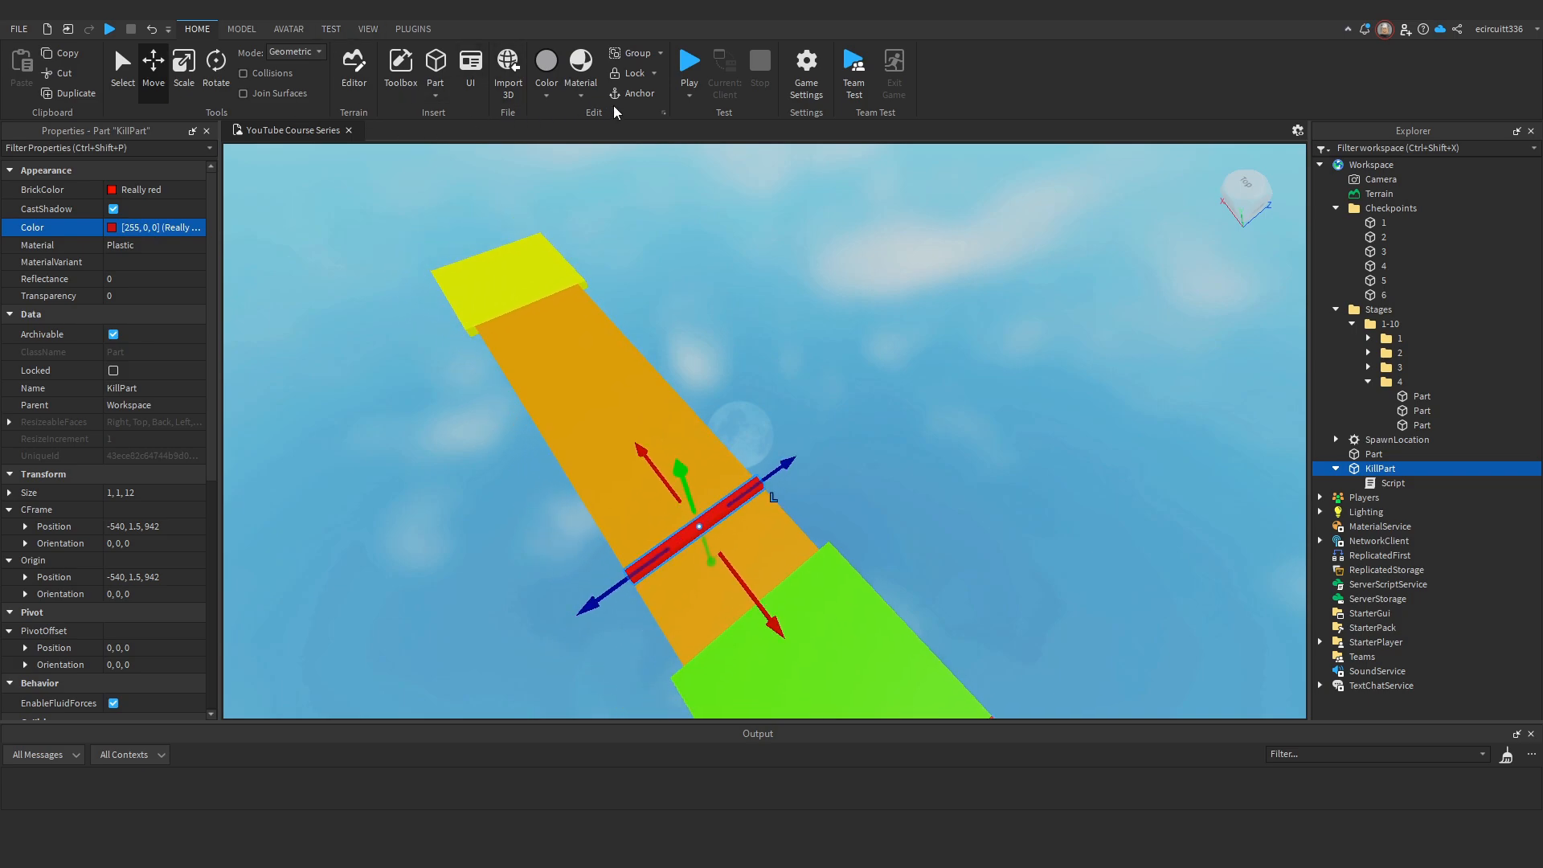
click(645, 353)
click(827, 249)
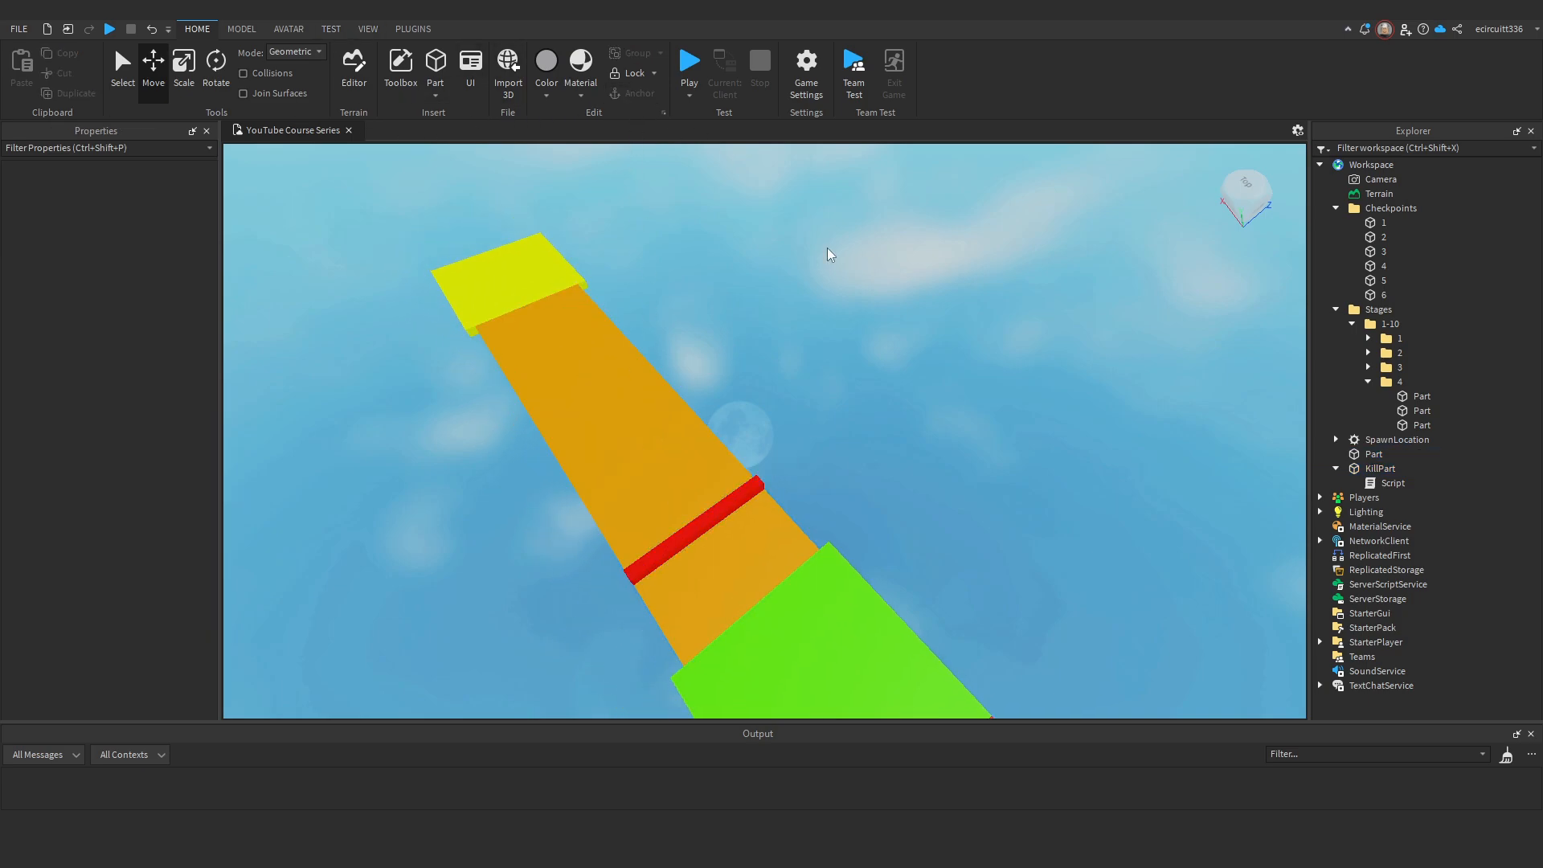
key(w)
click(331, 29)
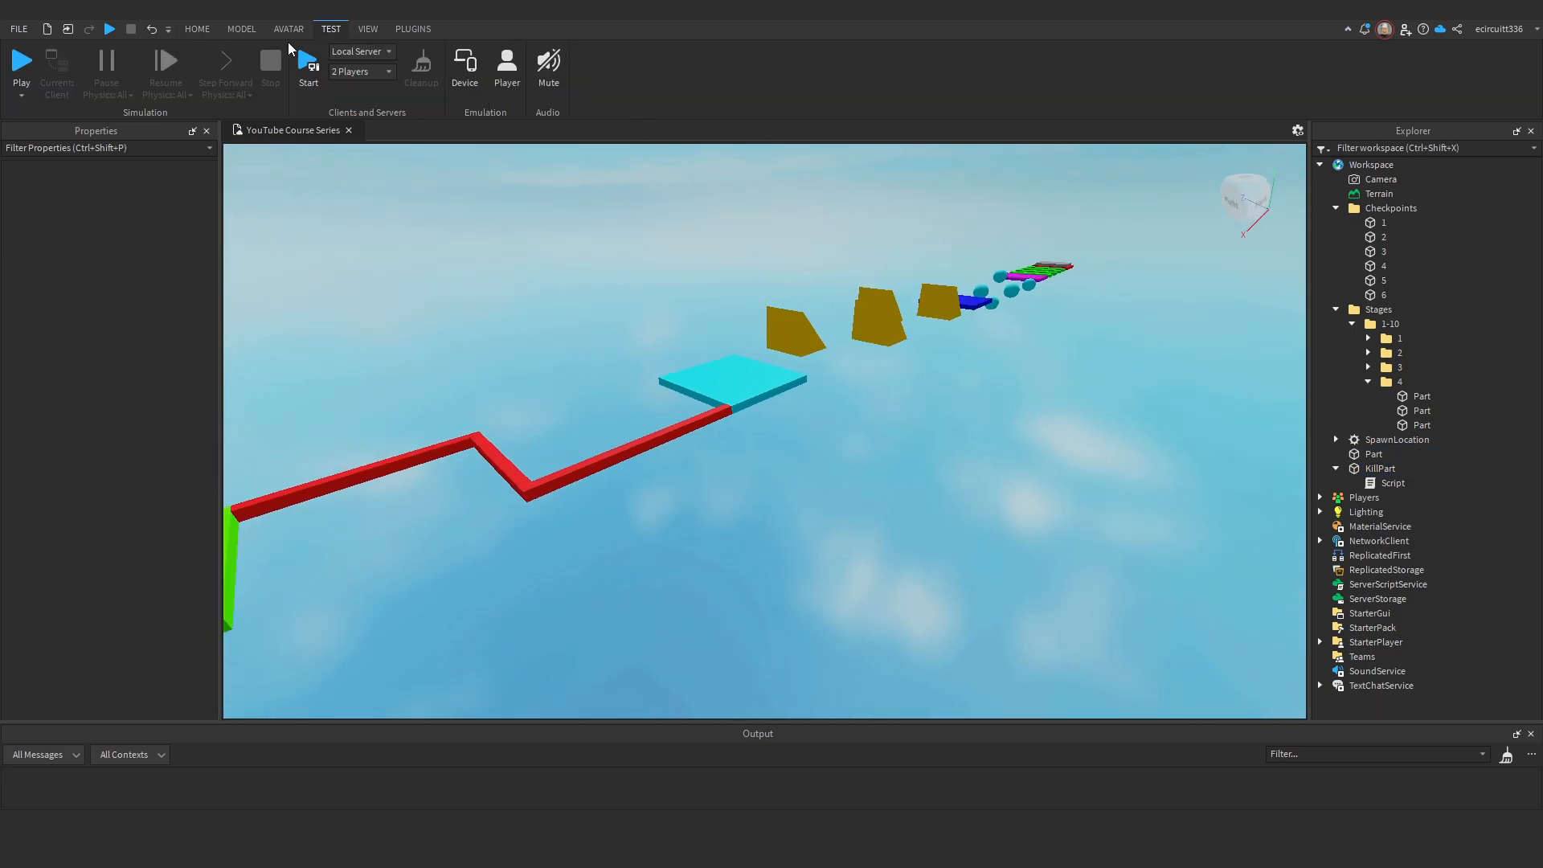
key(w)
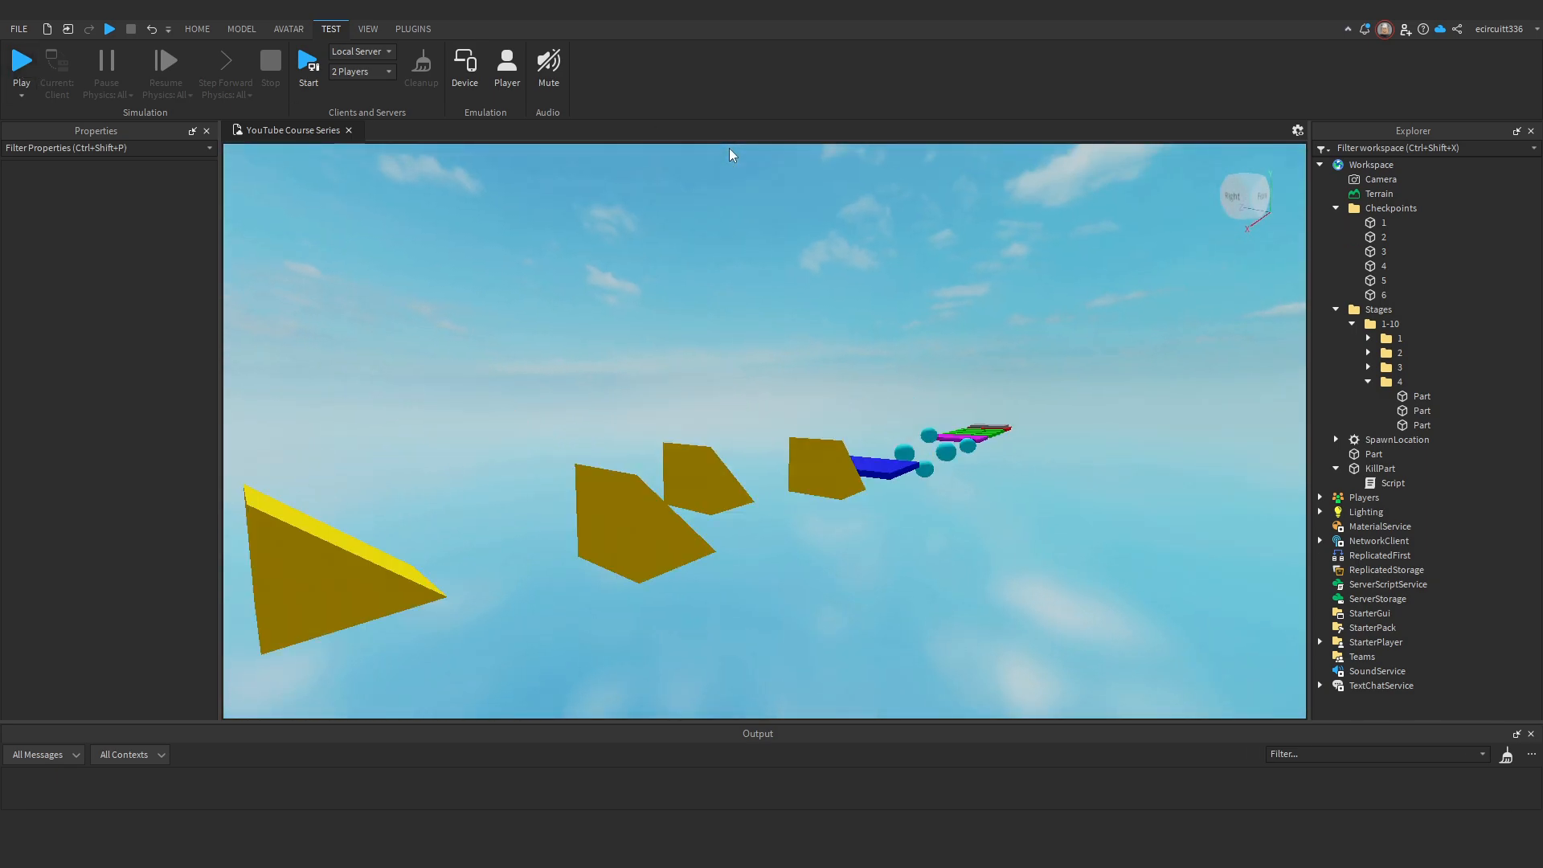
key(w)
right_drag(731, 154, 733, 154)
key(w)
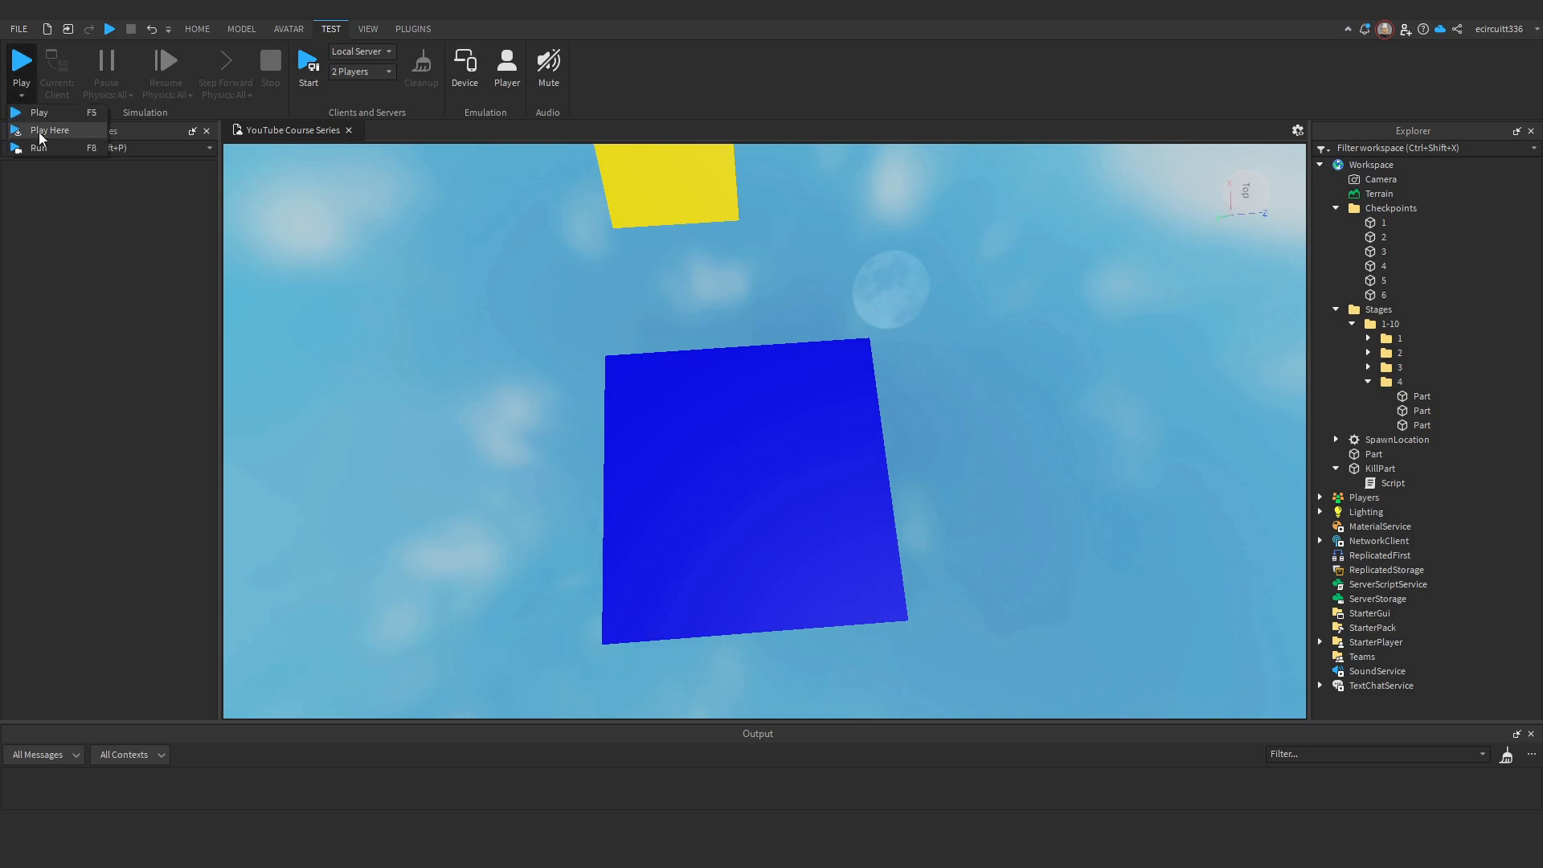
click(40, 134)
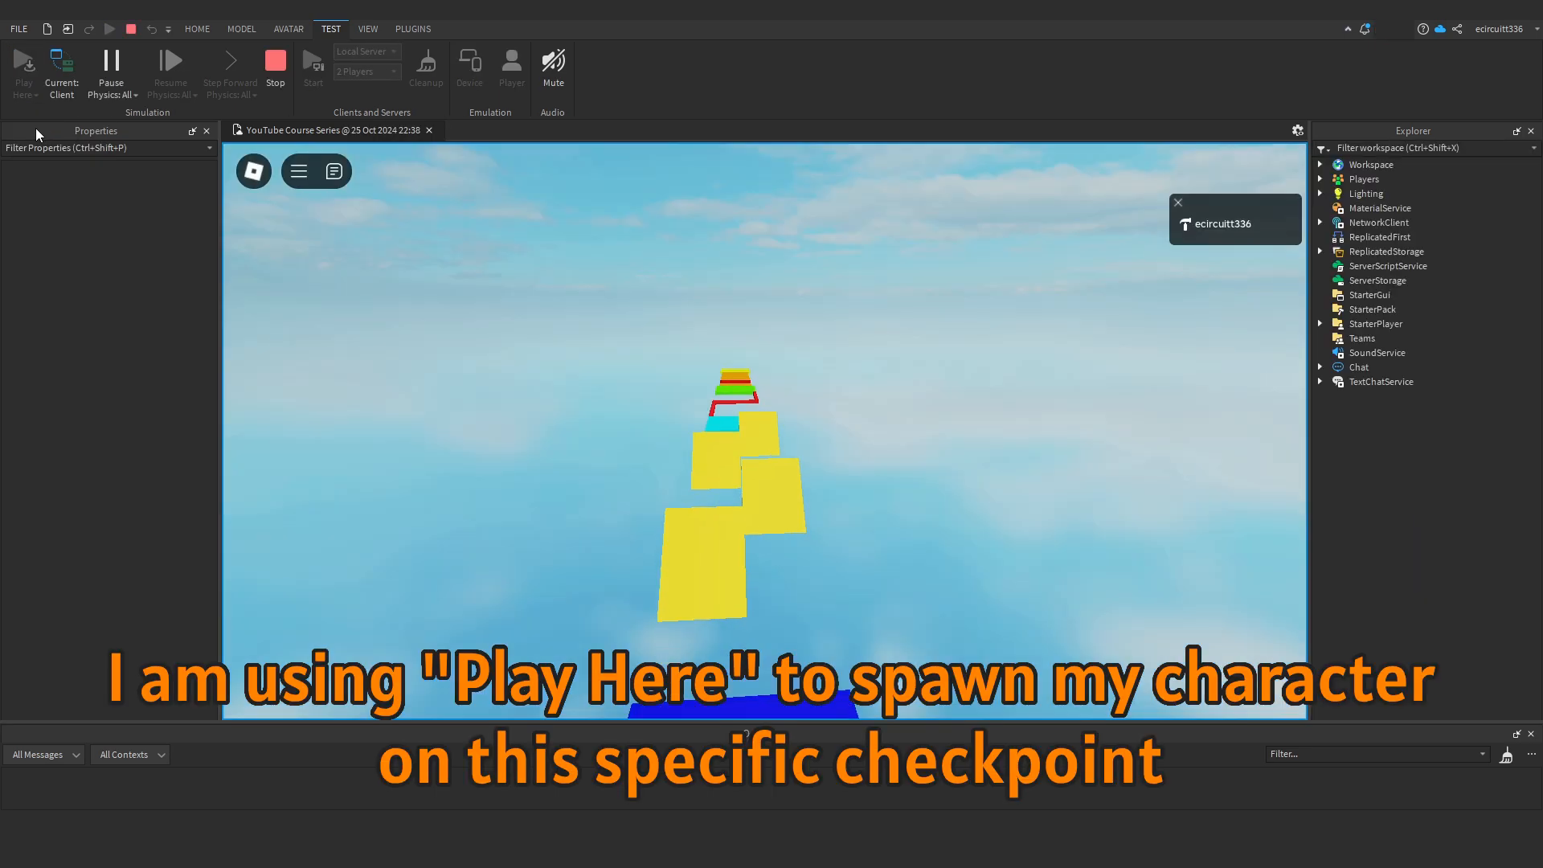
Move the character over the yellow wedges, the cyan checkpoint and the red zigzag beam to the green checkpoint.
key(a)
right_drag(565, 262, 564, 262)
scroll(565, 261, down, 4)
key(space)
key(w)
key(space)
key(space)
key(w)
key(space)
key(space)
key(w)
key(space)
key(w)
key(w)
key(space)
right_drag(738, 311, 738, 310)
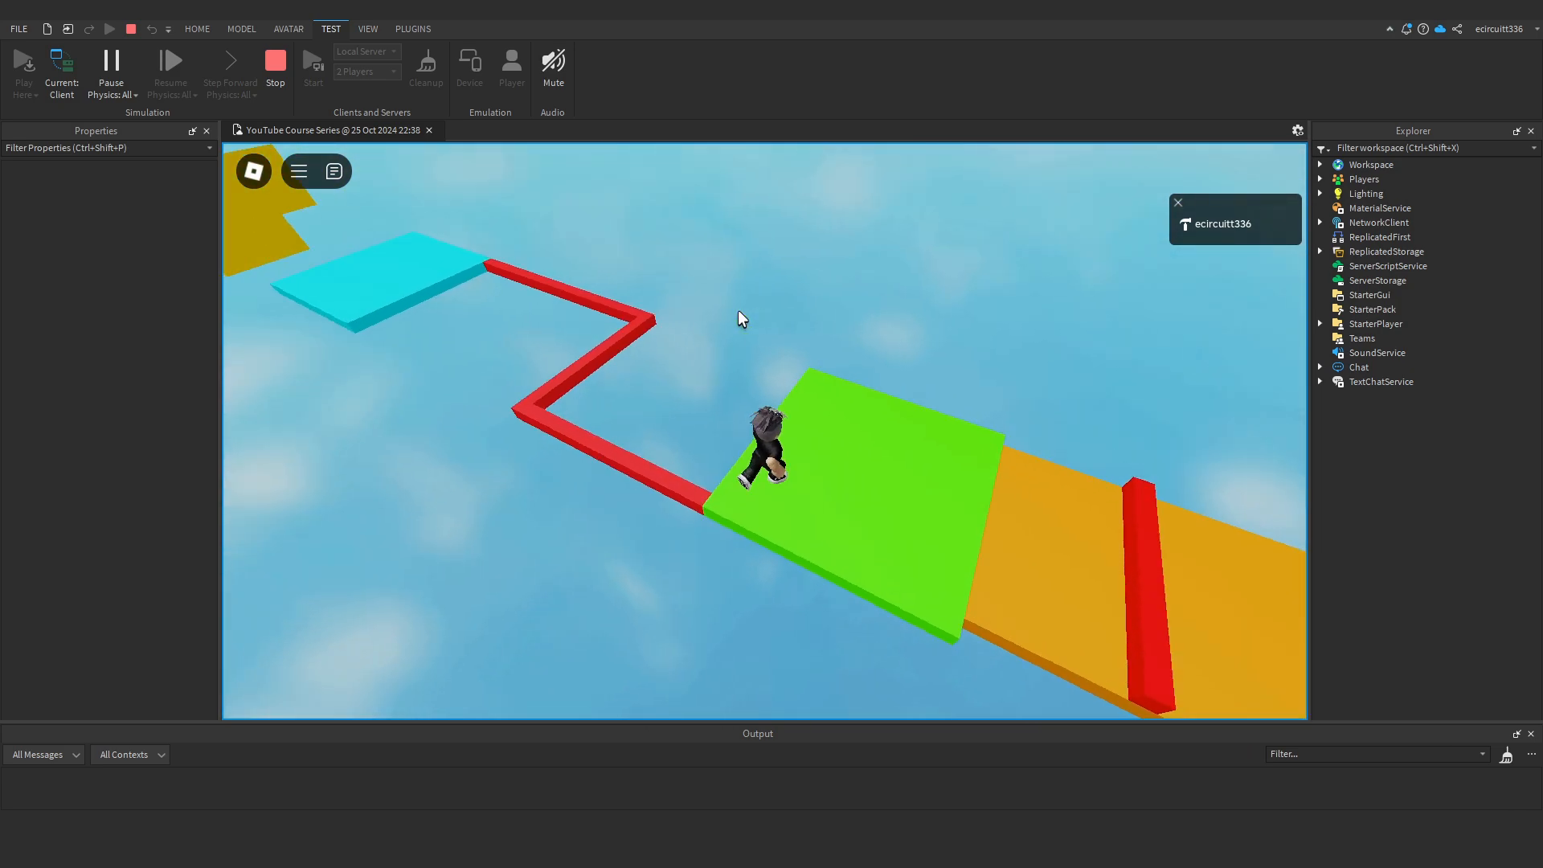
Test the red KillPart on the orange platform by running the character into it, and stop the play test.
click(241, 28)
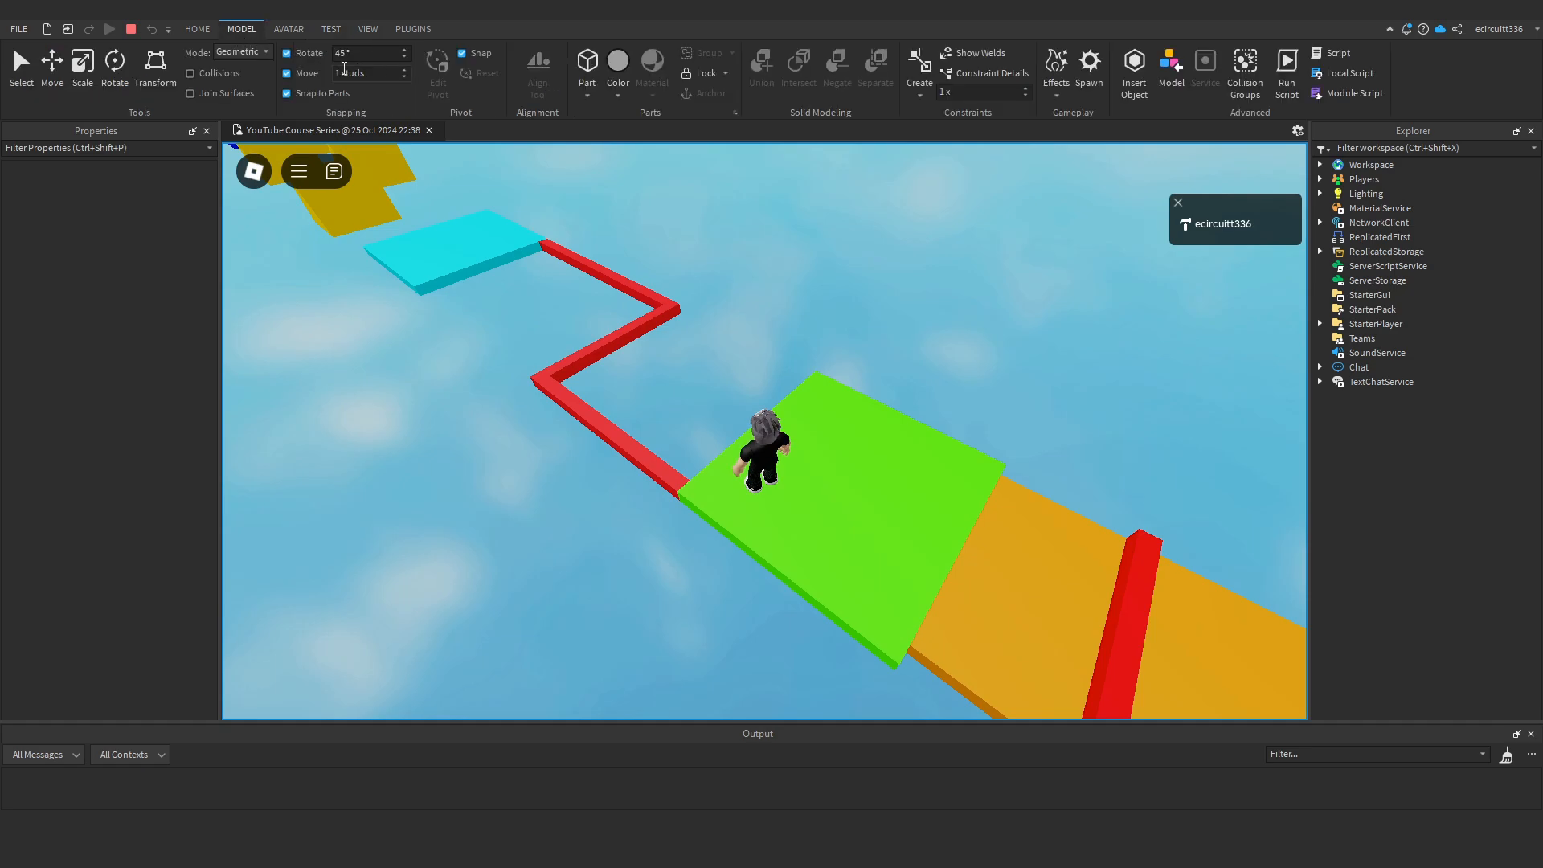
click(331, 29)
right_drag(750, 222, 798, 275)
key(w)
scroll(749, 223, down, 3)
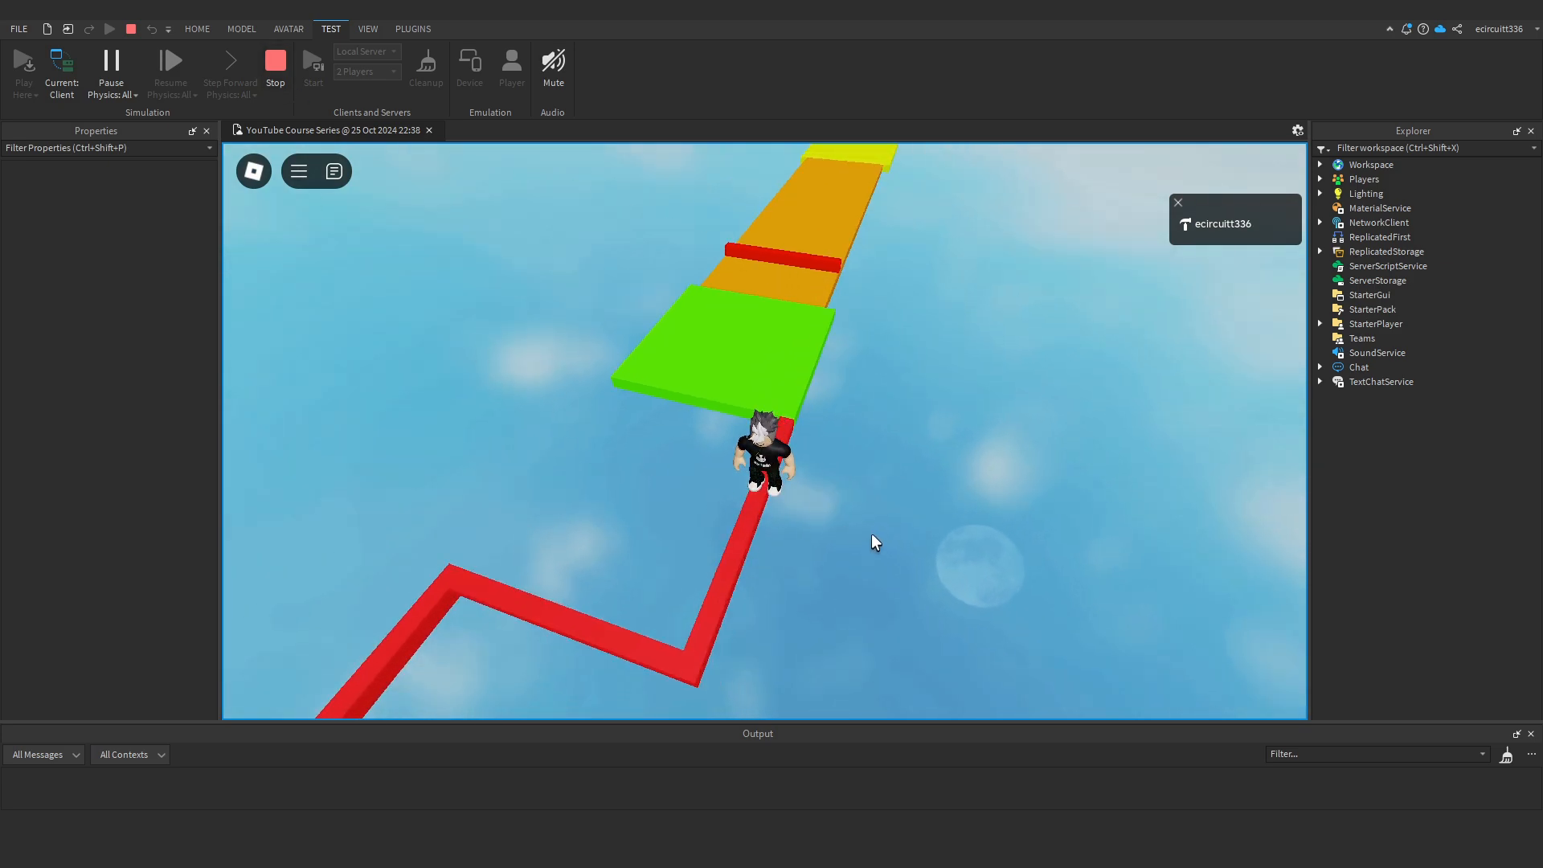
key(w)
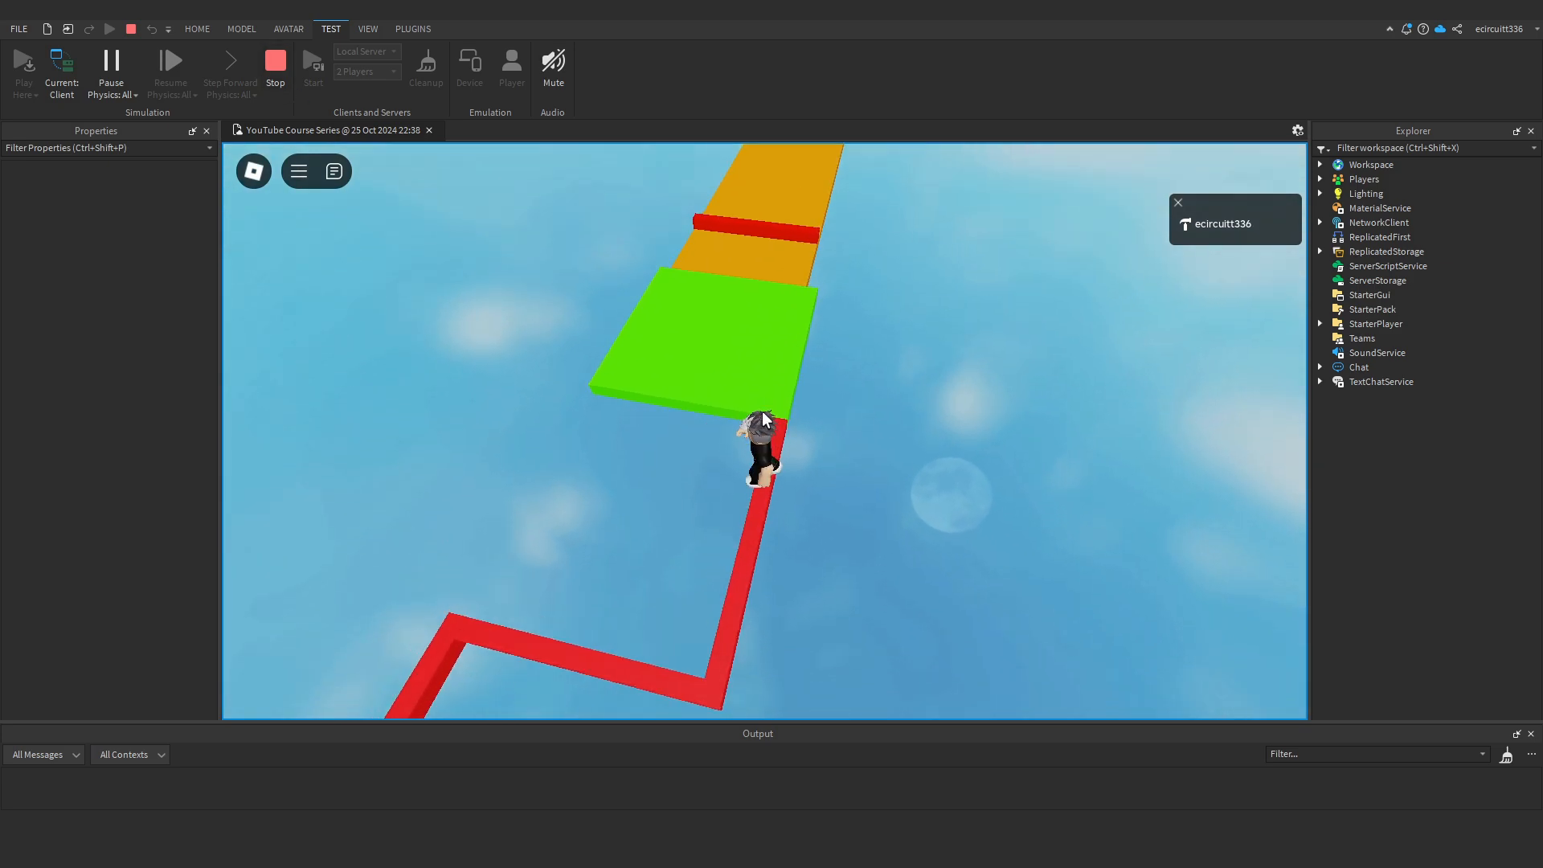
right_drag(870, 350, 867, 349)
key(space)
key(a)
key(d)
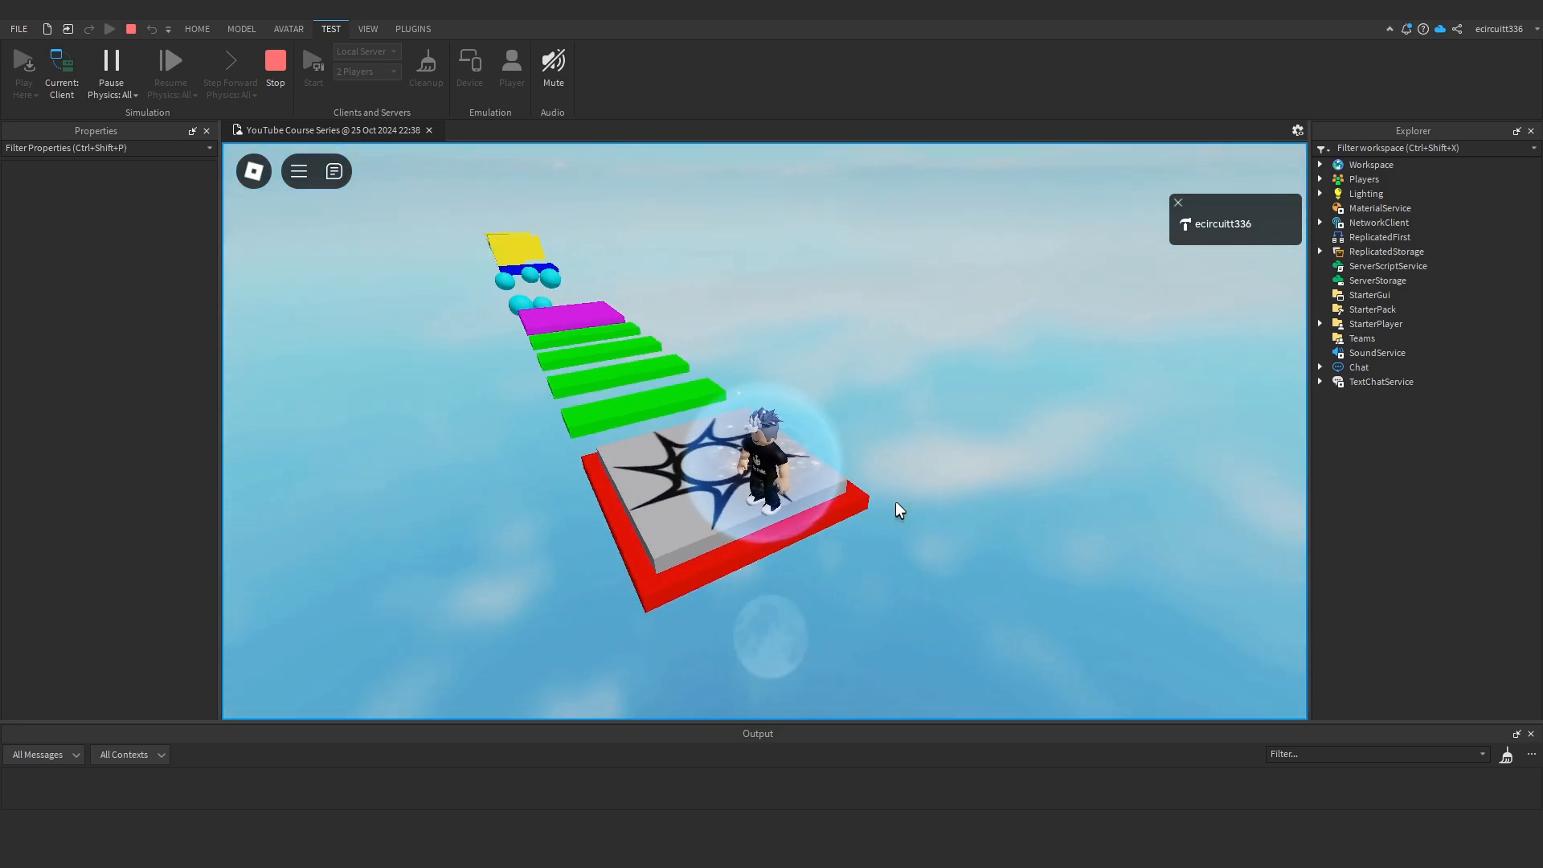
key(w)
click(275, 68)
Duplicate the KillPart three times along the orange platform toward the yellow checkpoint, spacing the bars 10 studs apart.
right_drag(957, 296, 956, 296)
key(s)
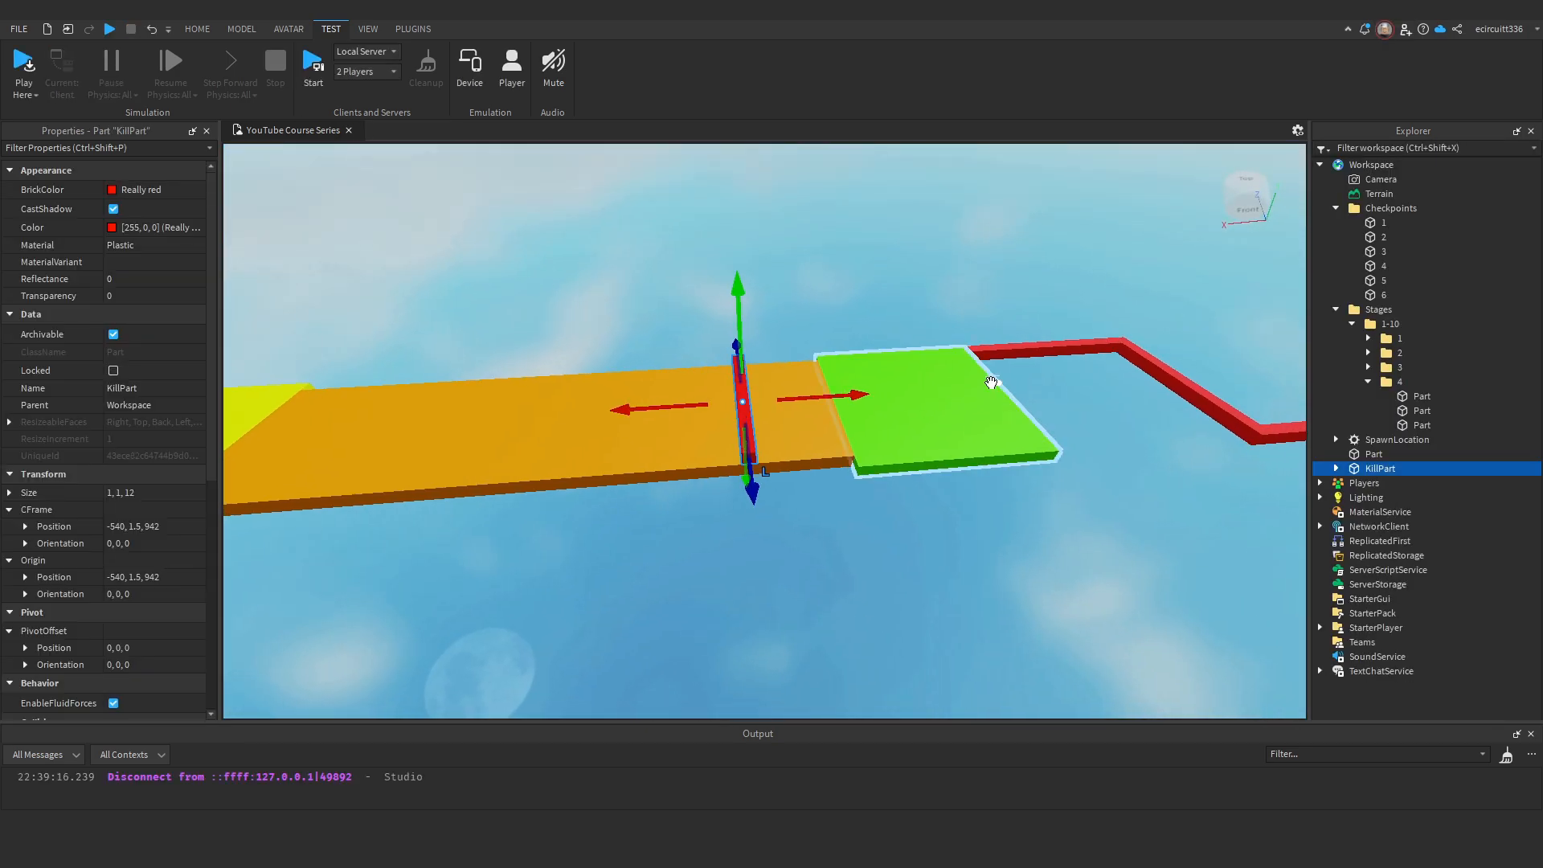
key(ctrl+d)
mouse_move(802, 392)
mouse_down()
mouse_move(835, 395)
mouse_move(797, 403)
mouse_move(815, 403)
mouse_up()
right_drag(832, 404, 833, 404)
key(ctrl+d)
drag(851, 404, 856, 404)
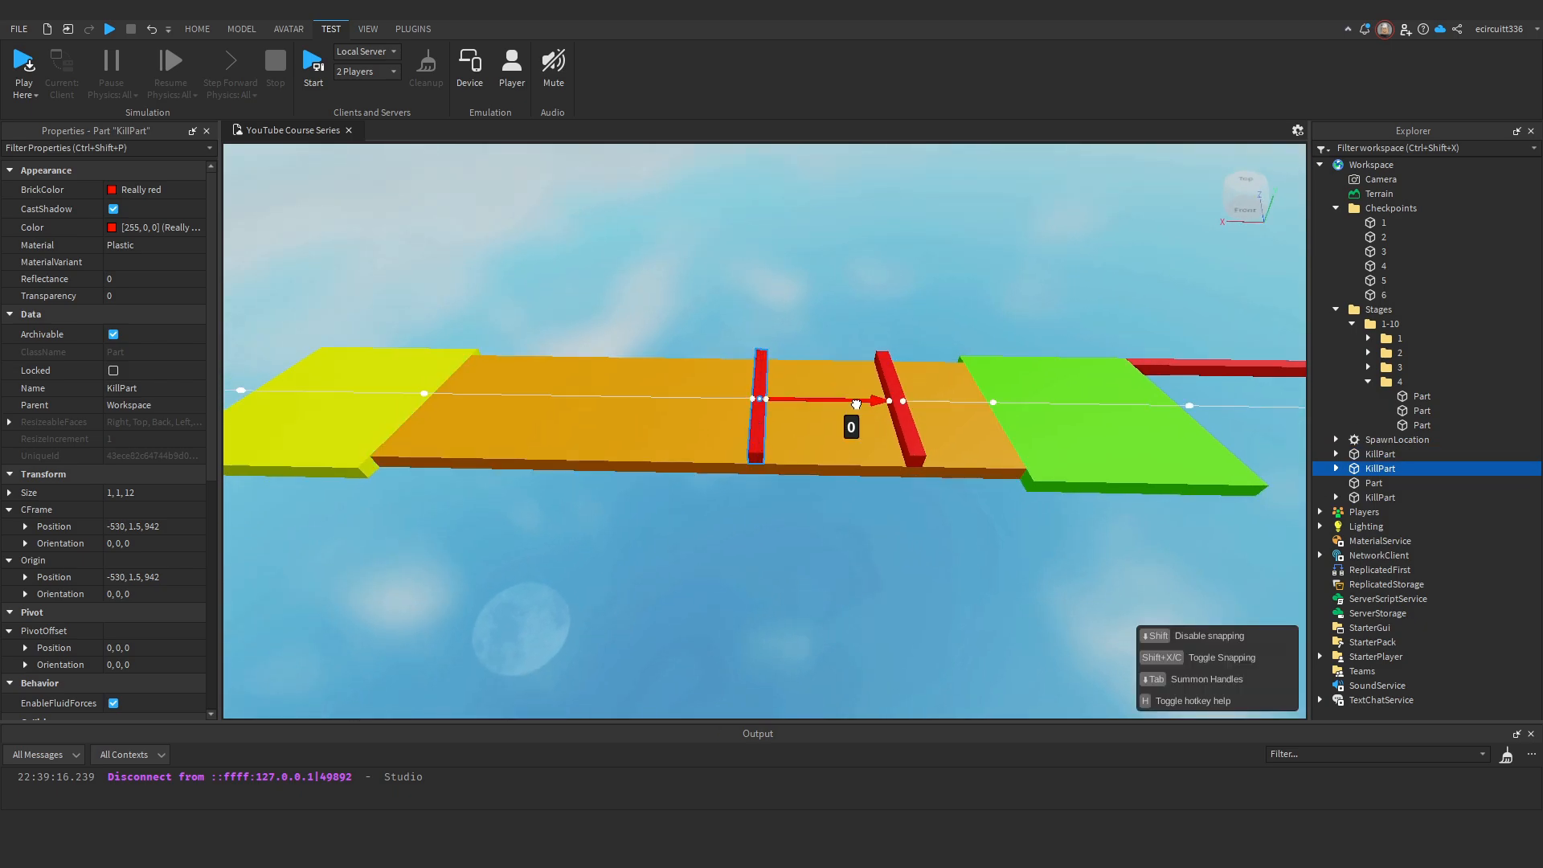
drag(728, 399, 604, 390)
key(ctrl+d)
scroll(713, 358, down, 5)
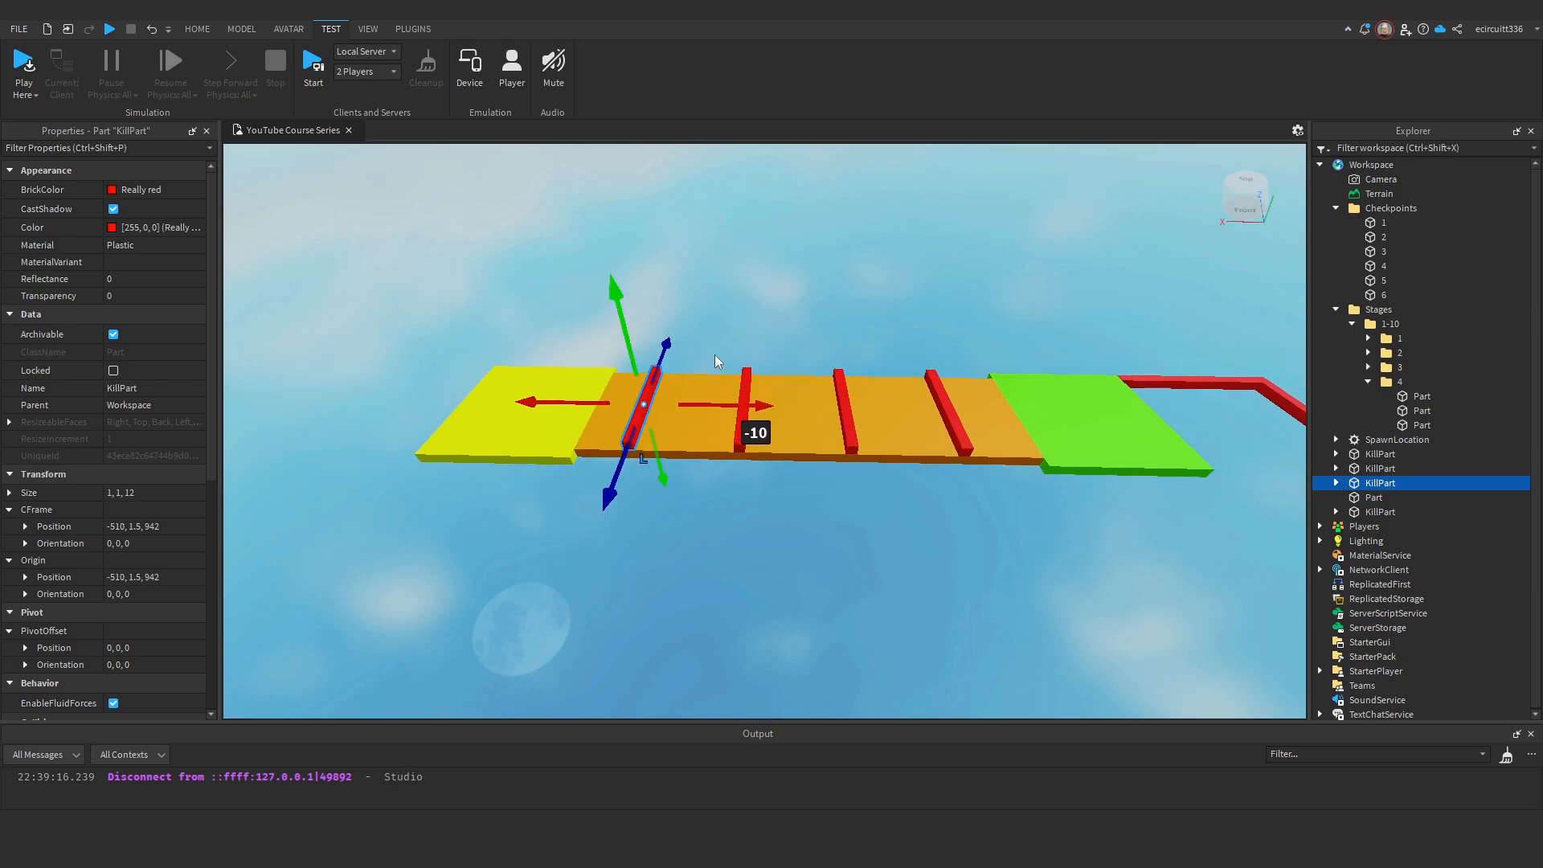
click(736, 350)
Group the four KillParts and the orange platform into a new folder and place it inside the 1-10 folder.
key(d)
key(a)
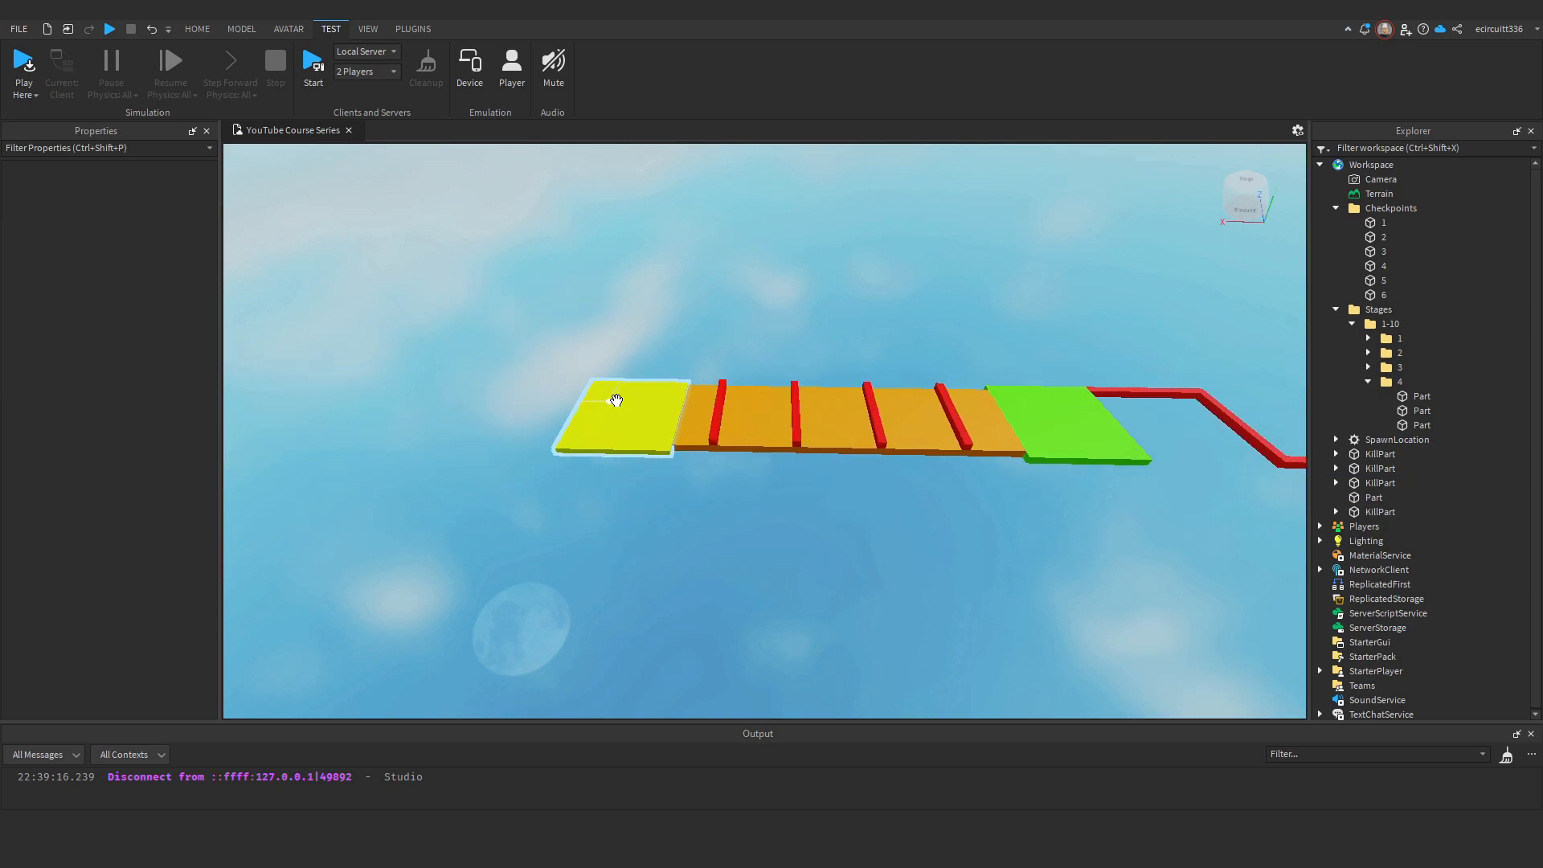
key(a)
scroll(677, 422, up, 2)
key(d)
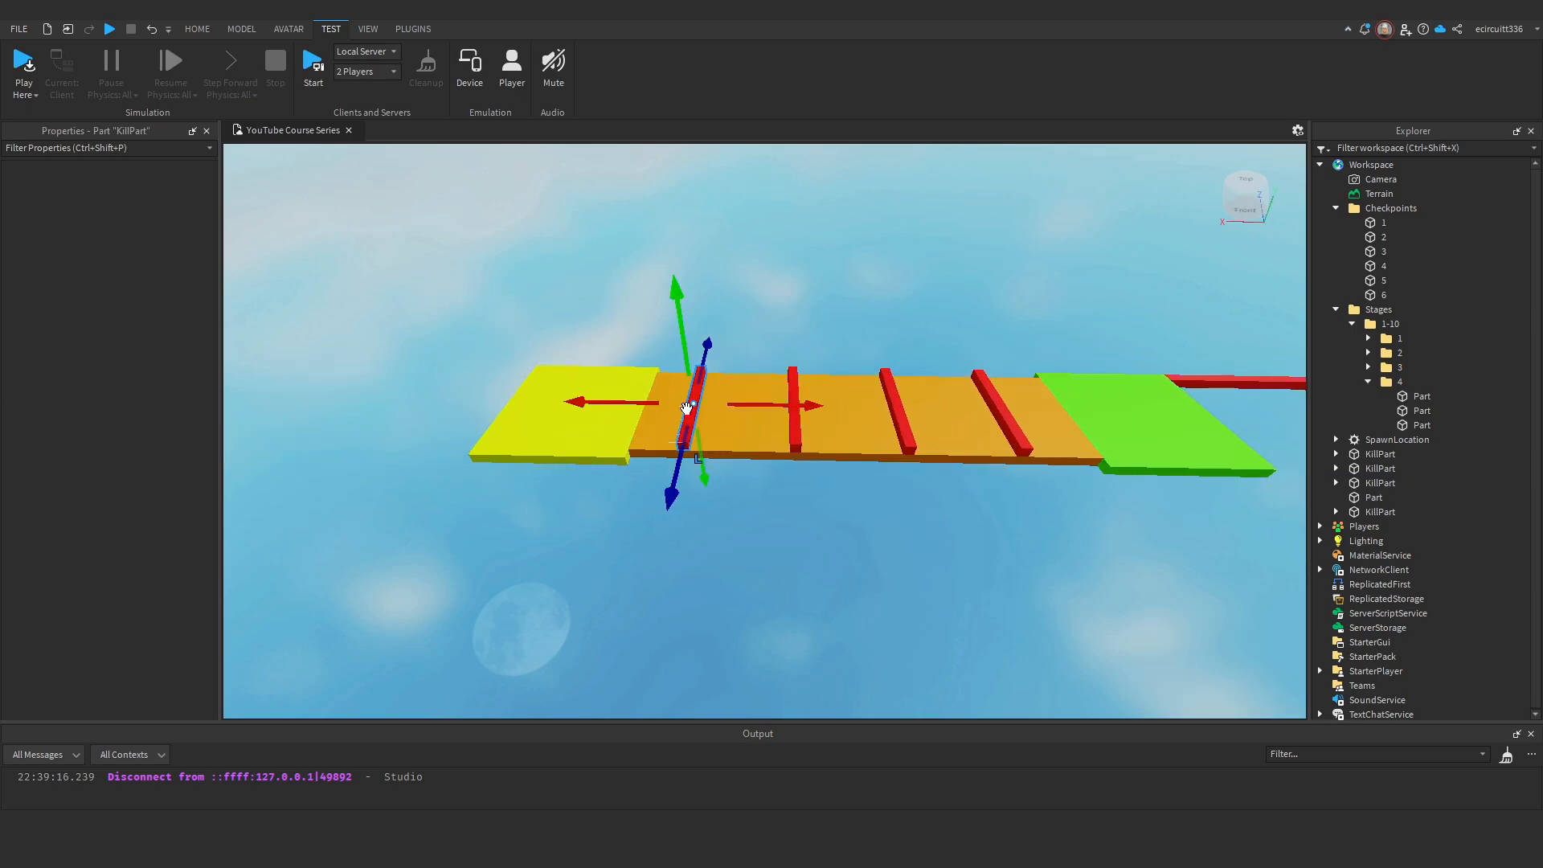
click(687, 407)
scroll(686, 408, down, 3)
click(1380, 453)
shift+click(1359, 511)
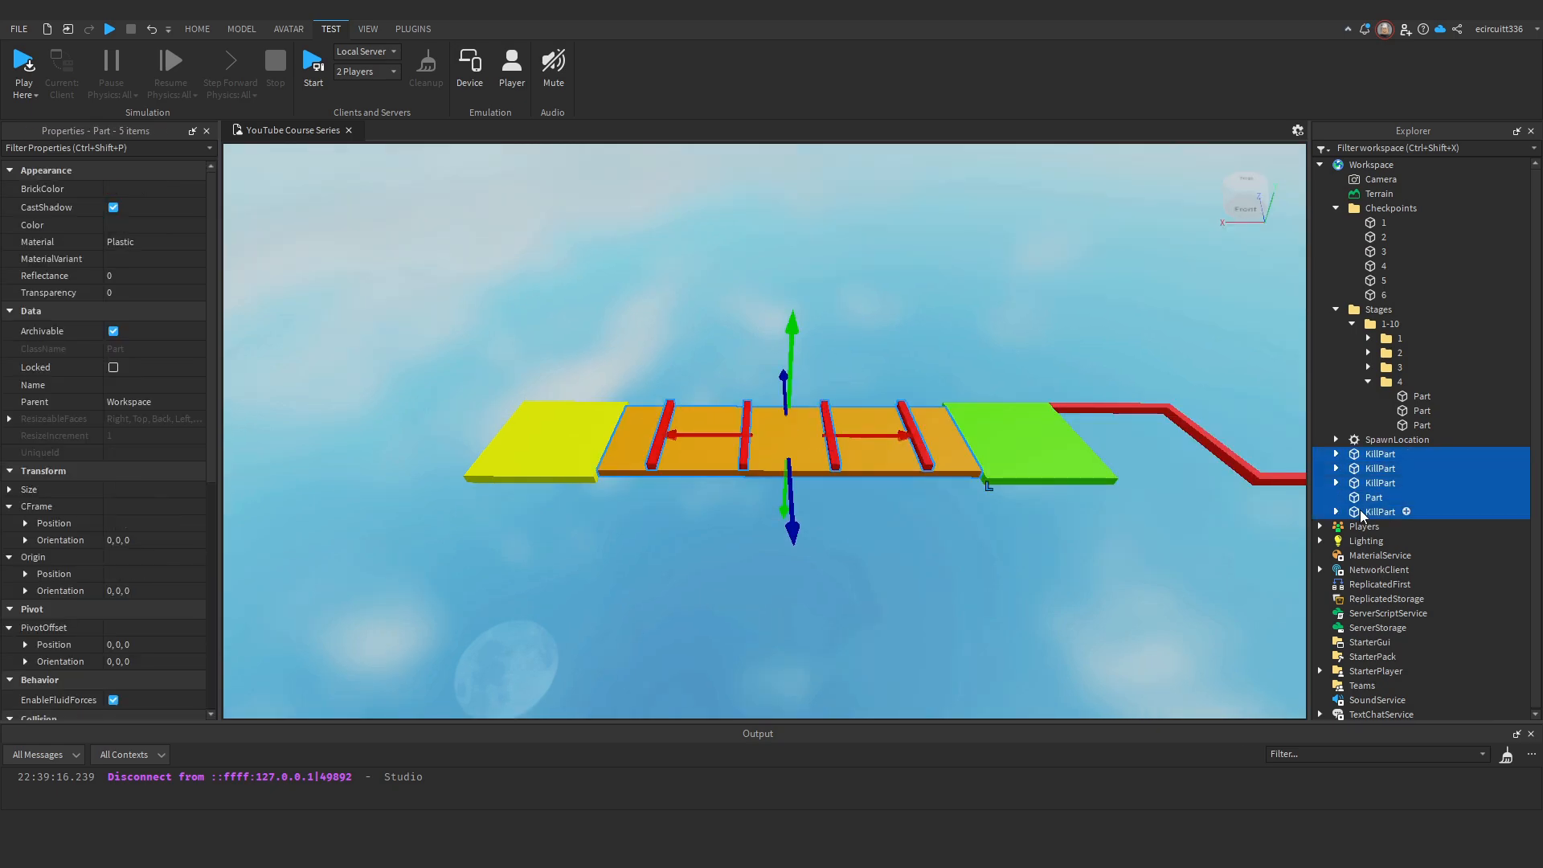
click(193, 29)
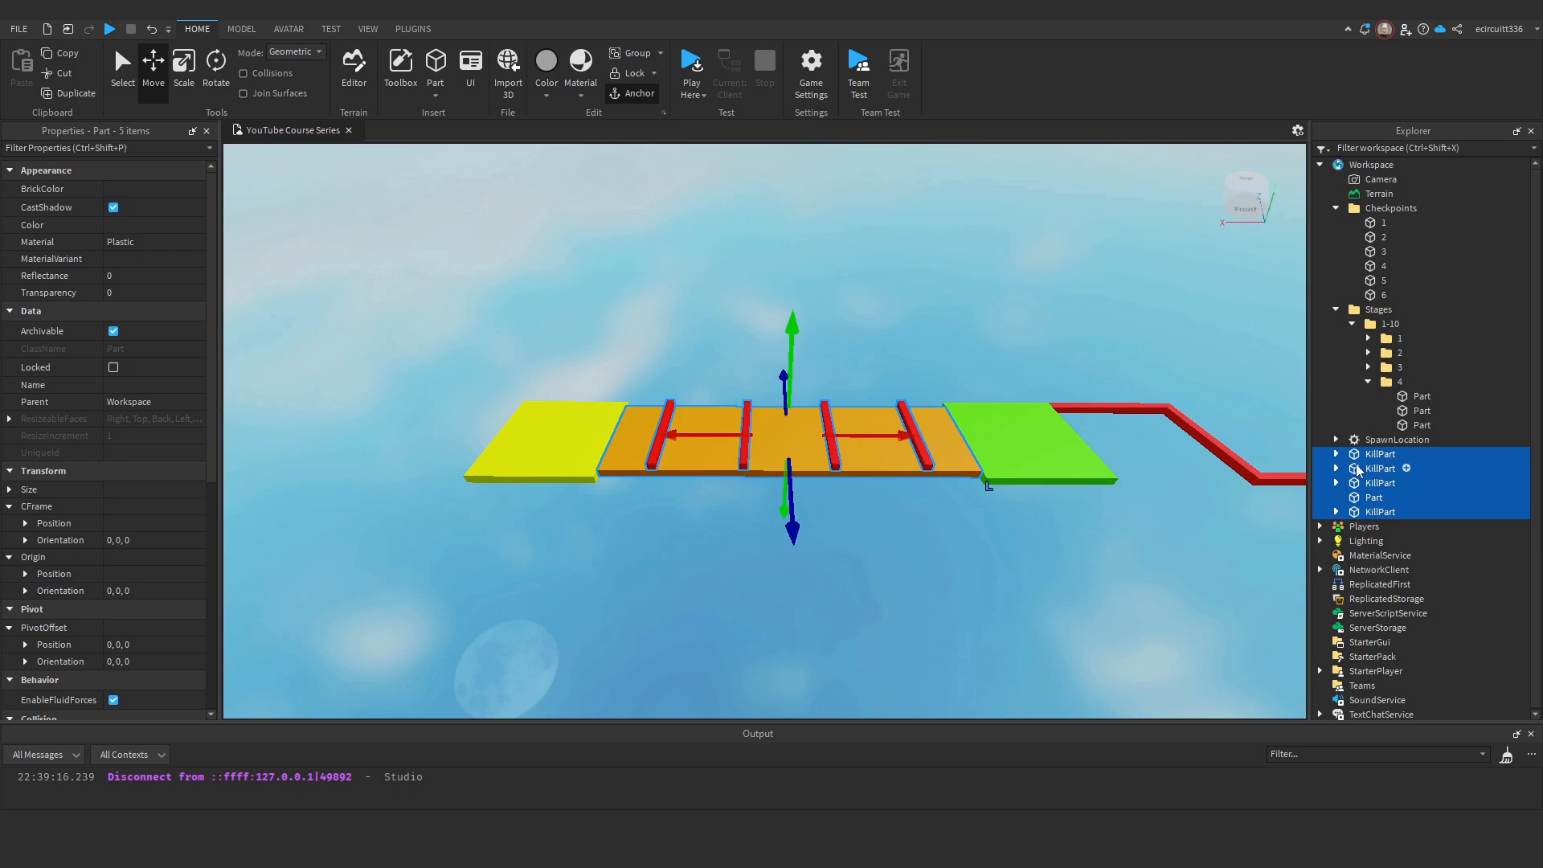
right_click(1358, 470)
click(1328, 158)
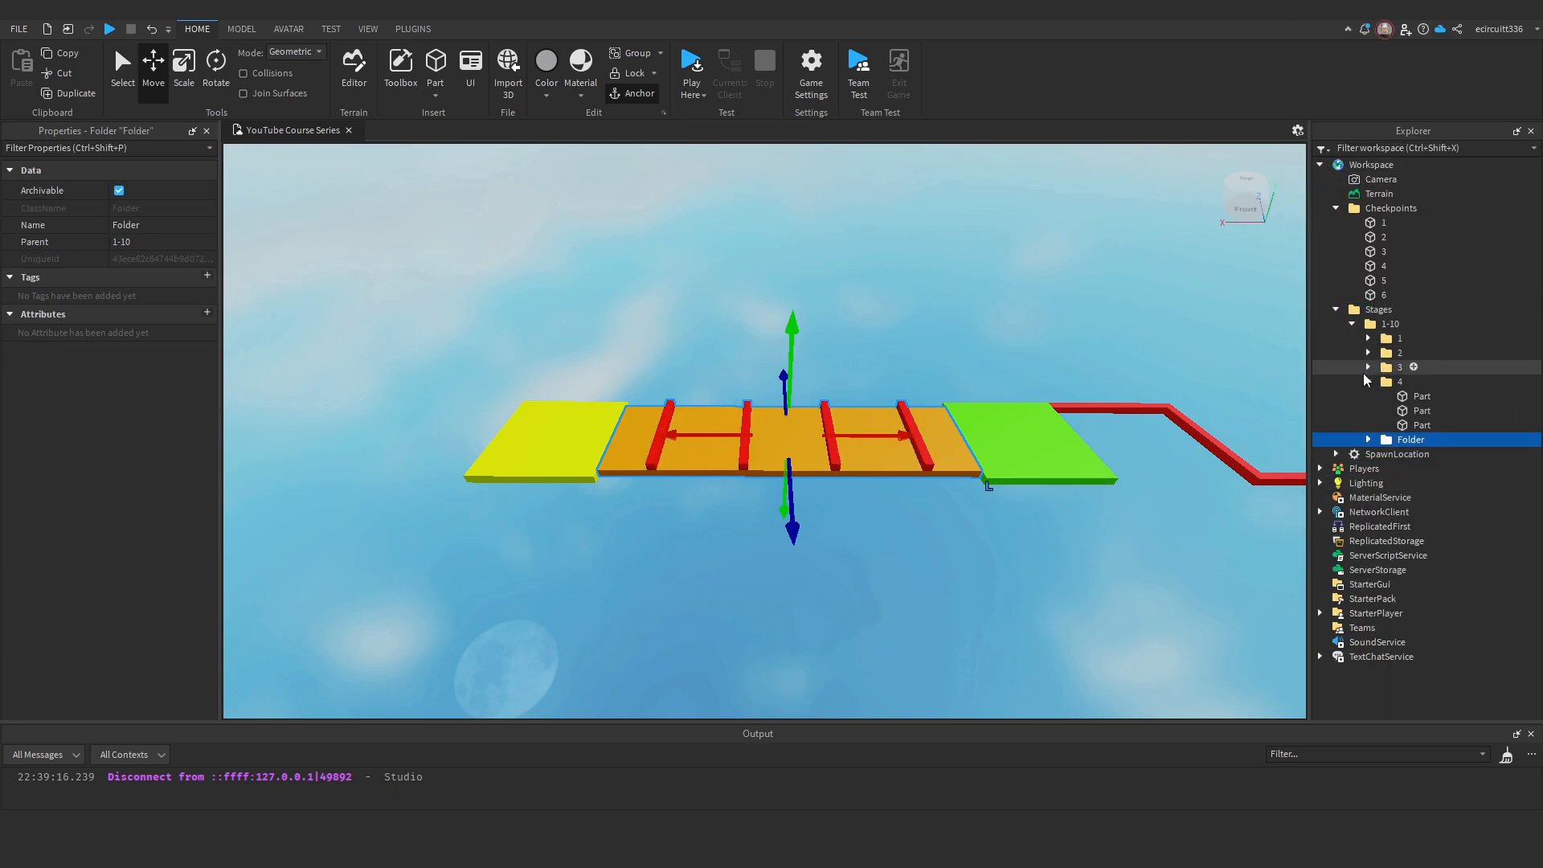
Collapse the stage 4 folder, rename the new stage folder to 5, and clear the selection.
click(1368, 381)
right_click(1393, 394)
click(1381, 109)
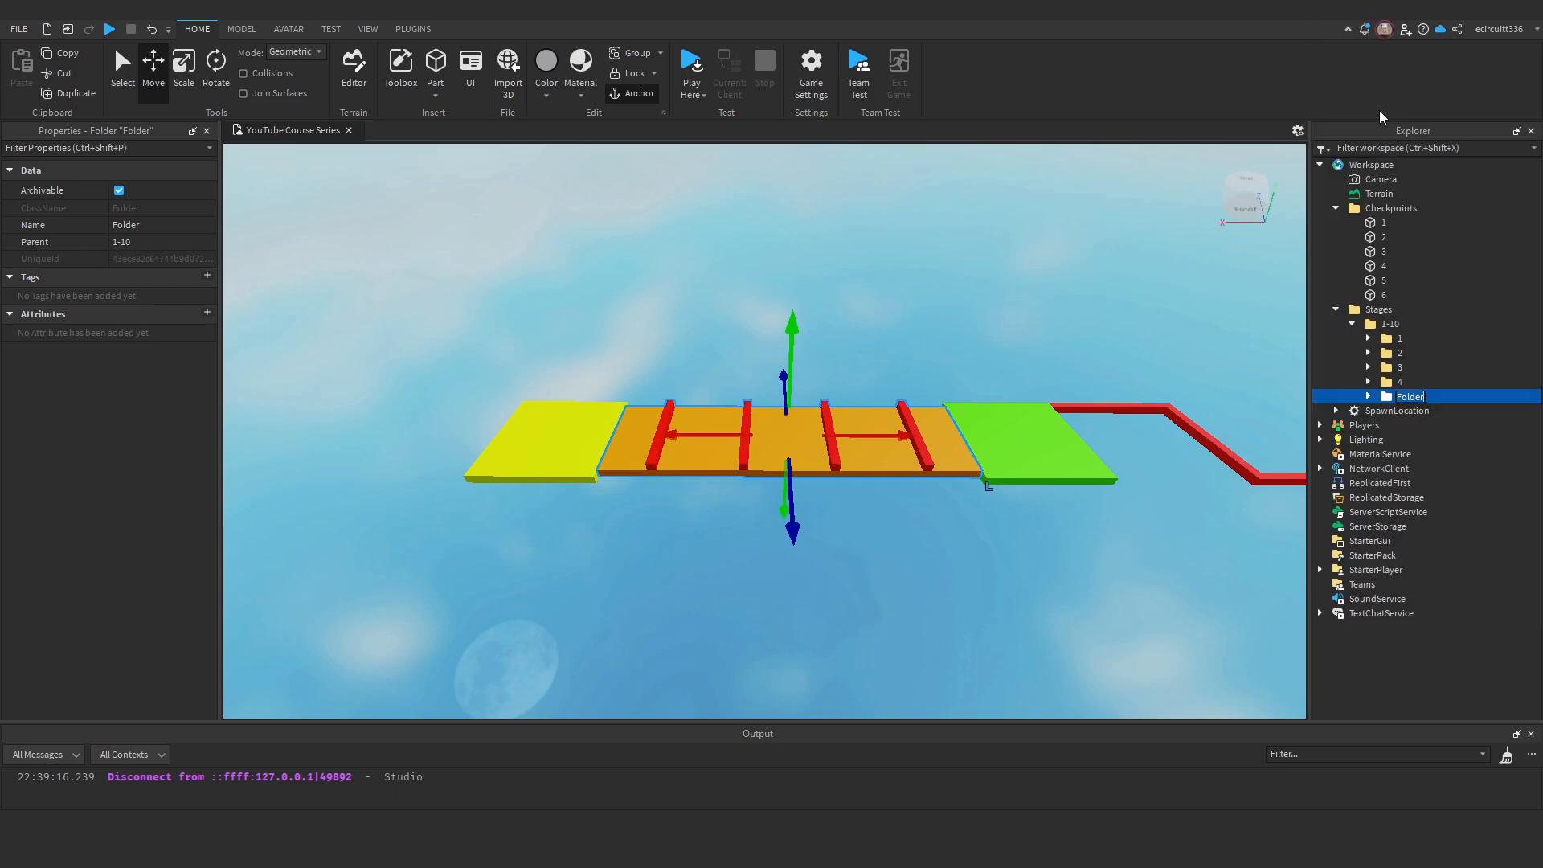
text(5)
click(881, 394)
right_drag(881, 394, 885, 388)
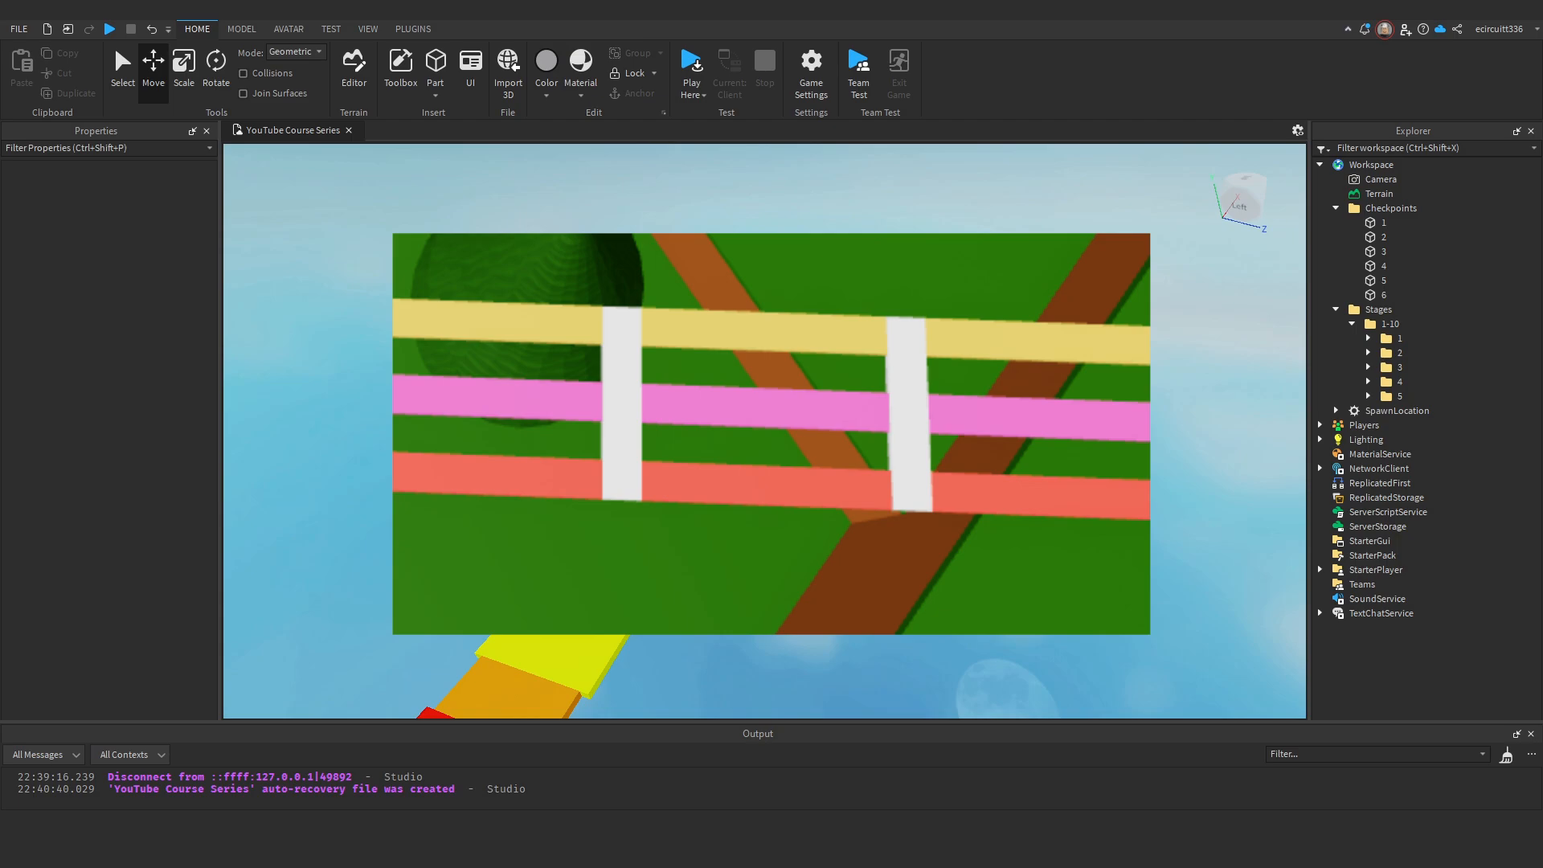
Insert a new block part and position it against the far edge of the last yellow checkpoint, level with its surface.
right_drag(886, 388, 648, 204)
key(w)
key(d)
click(436, 69)
right_drag(842, 249, 836, 248)
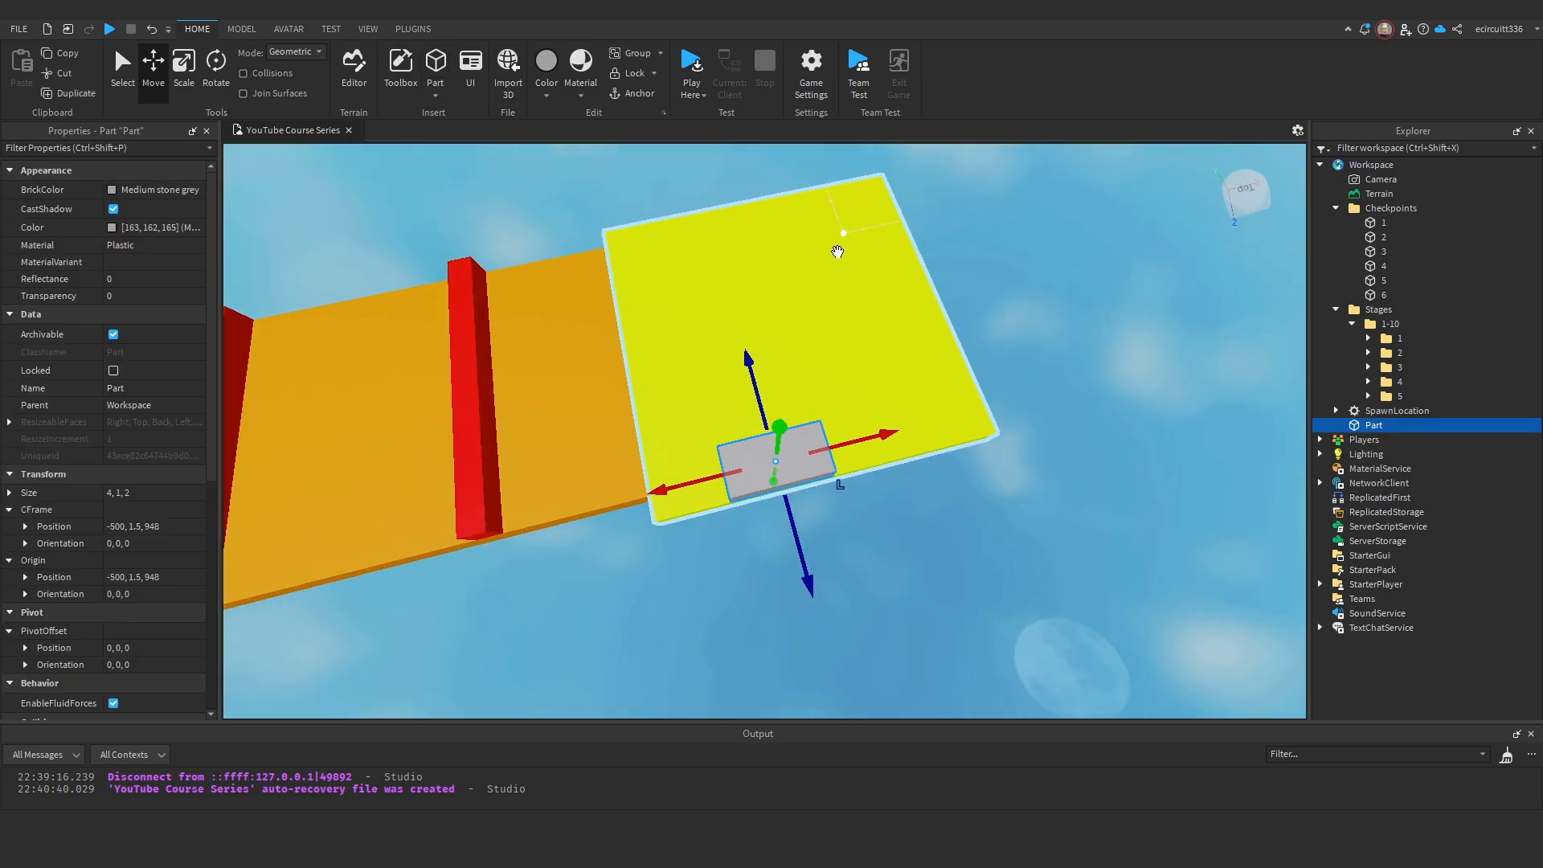
key(s)
key(d)
drag(666, 462, 562, 335)
right_drag(575, 334, 562, 334)
key(s)
drag(561, 334, 837, 405)
key(d)
right_drag(836, 405, 835, 397)
key(a)
key(w)
Scale the new grey part into a crossbar 6 studs wide and 30 studs long, centred along the checkpoint's far edge.
click(184, 72)
right_drag(952, 481, 952, 480)
drag(730, 392, 767, 383)
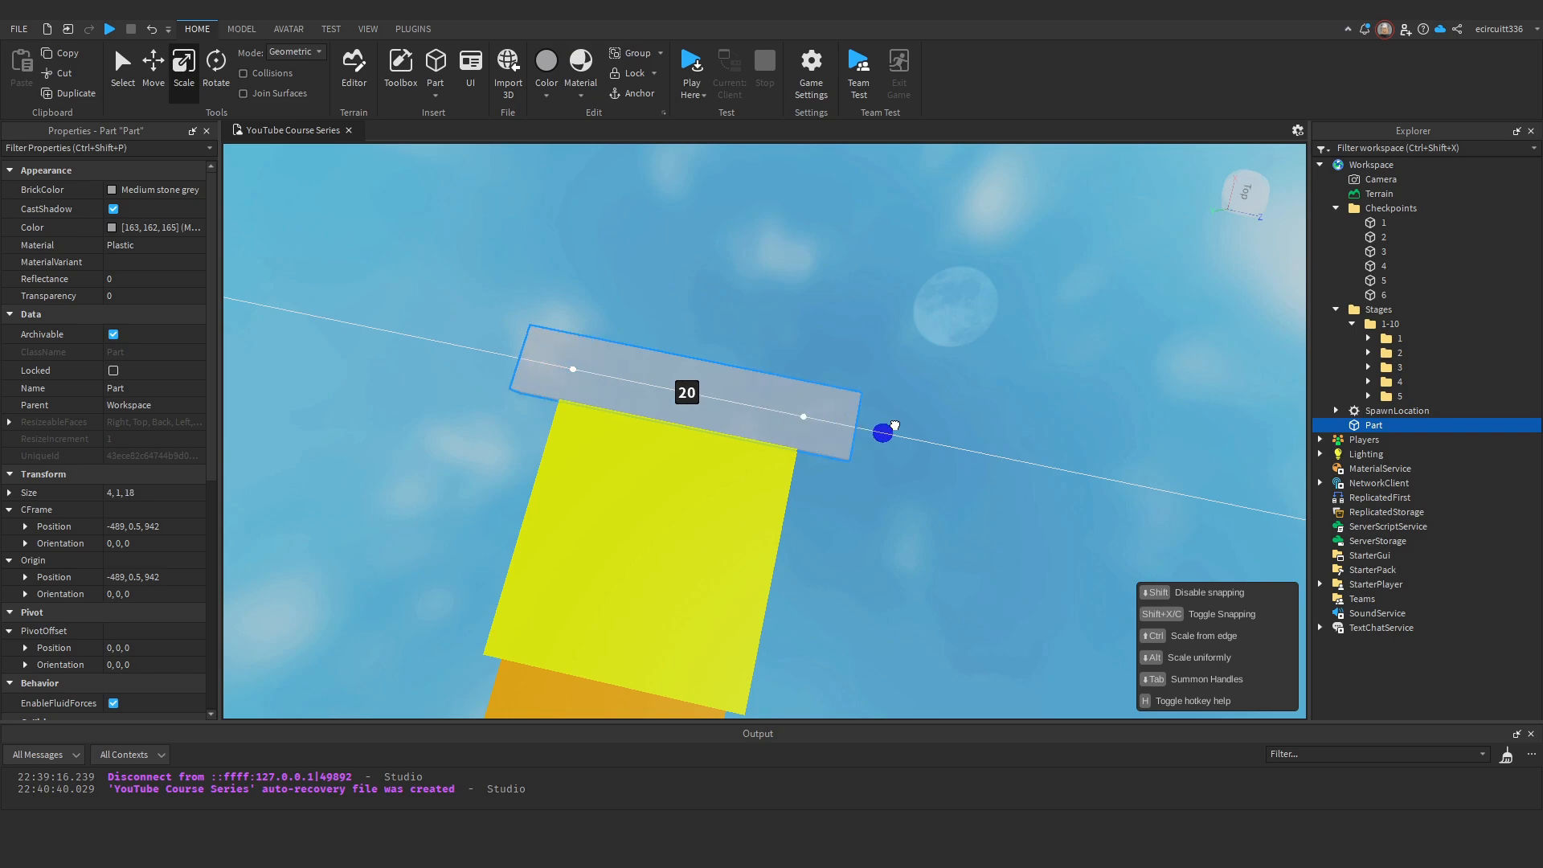
drag(895, 425, 768, 397)
drag(892, 431, 743, 399)
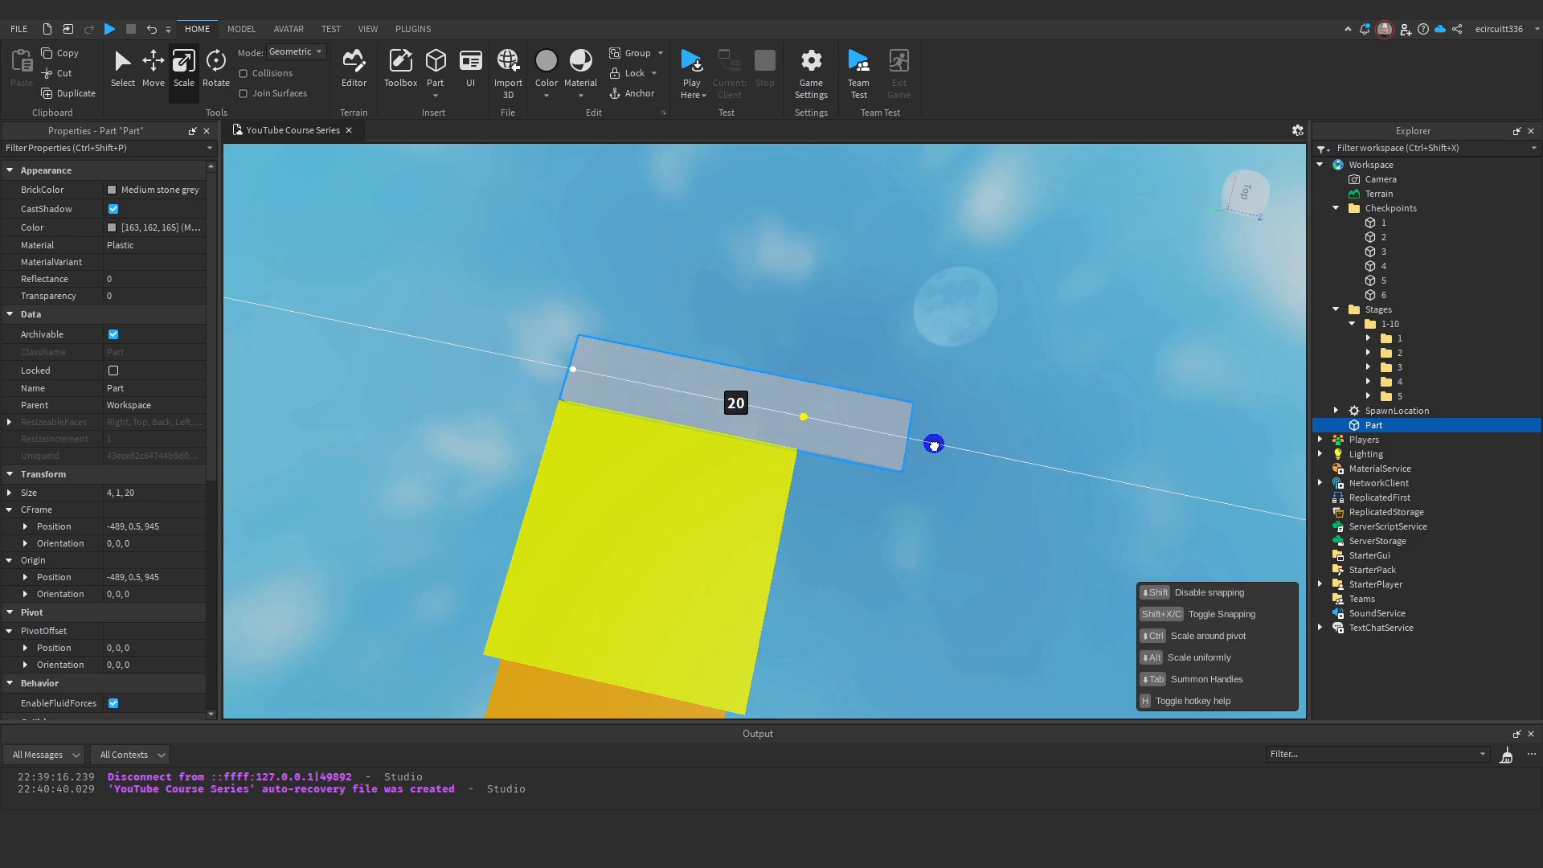
drag(819, 411, 896, 434)
drag(541, 359, 519, 355)
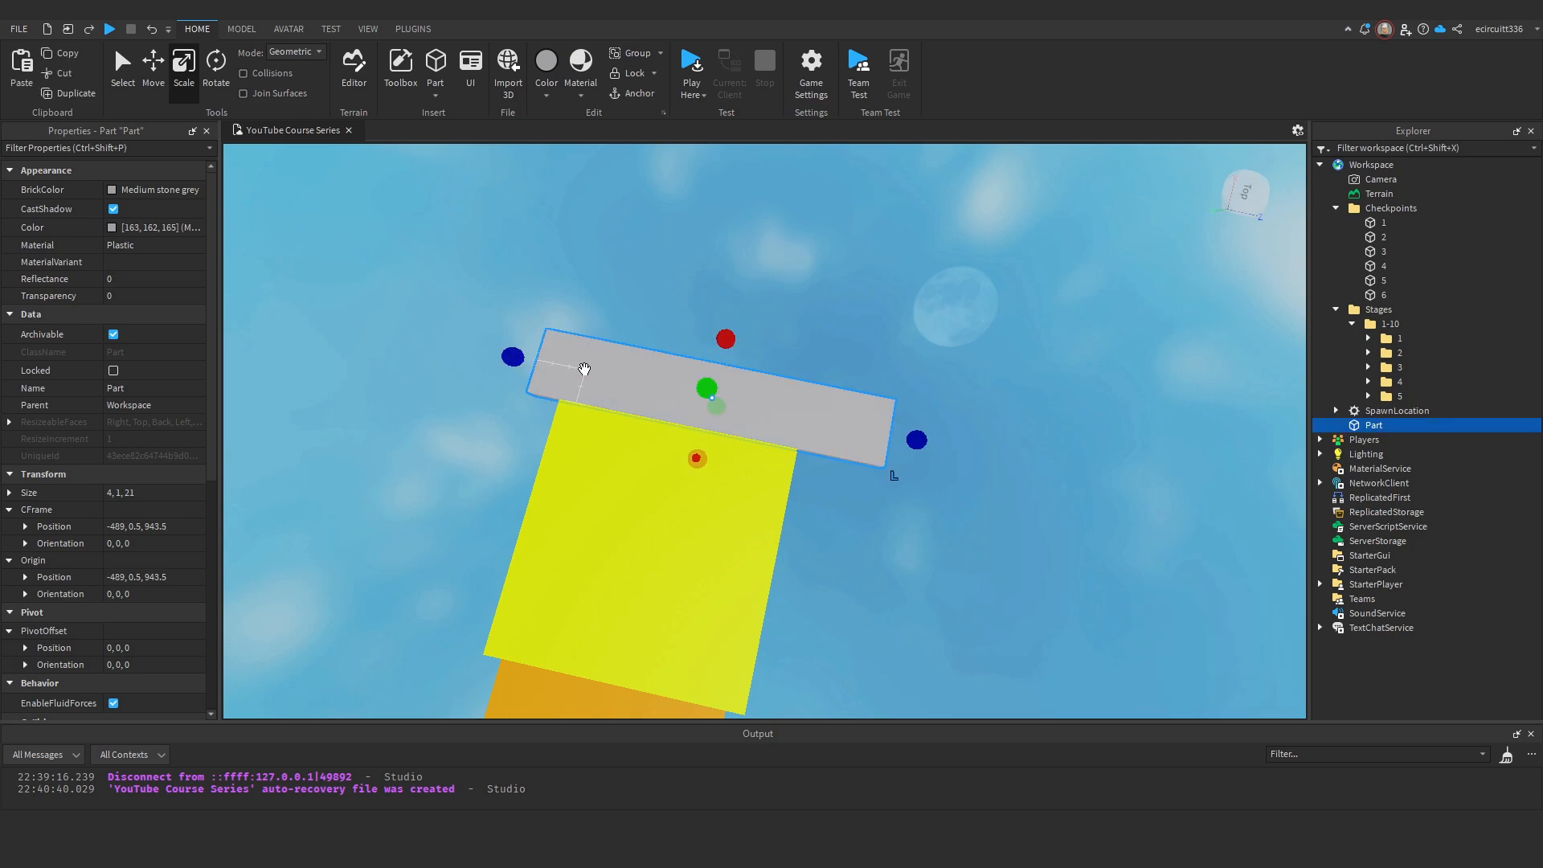
drag(899, 436, 768, 410)
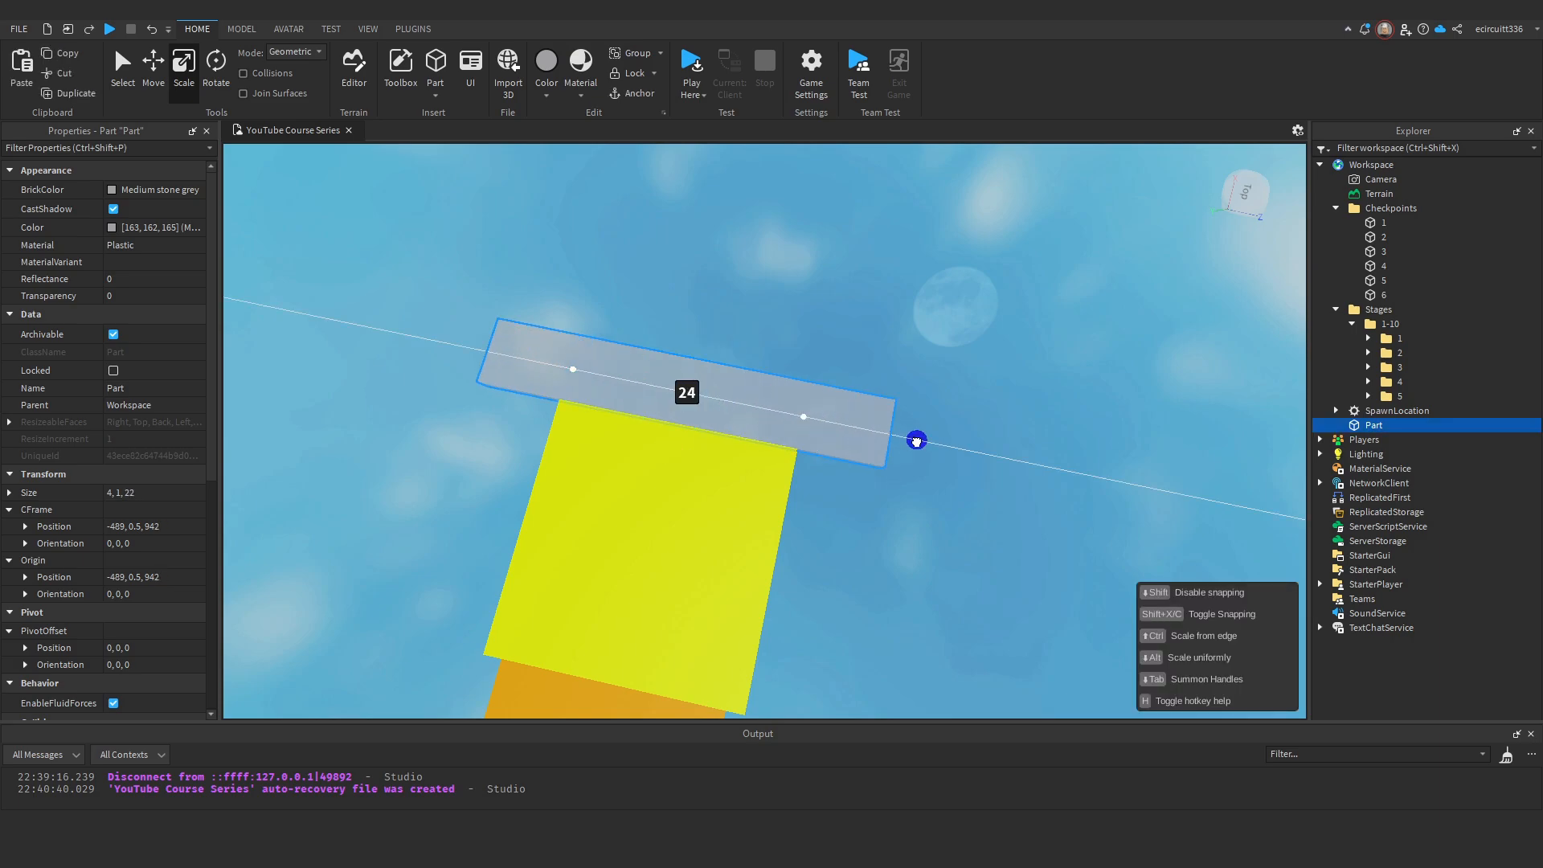
drag(969, 452, 942, 447)
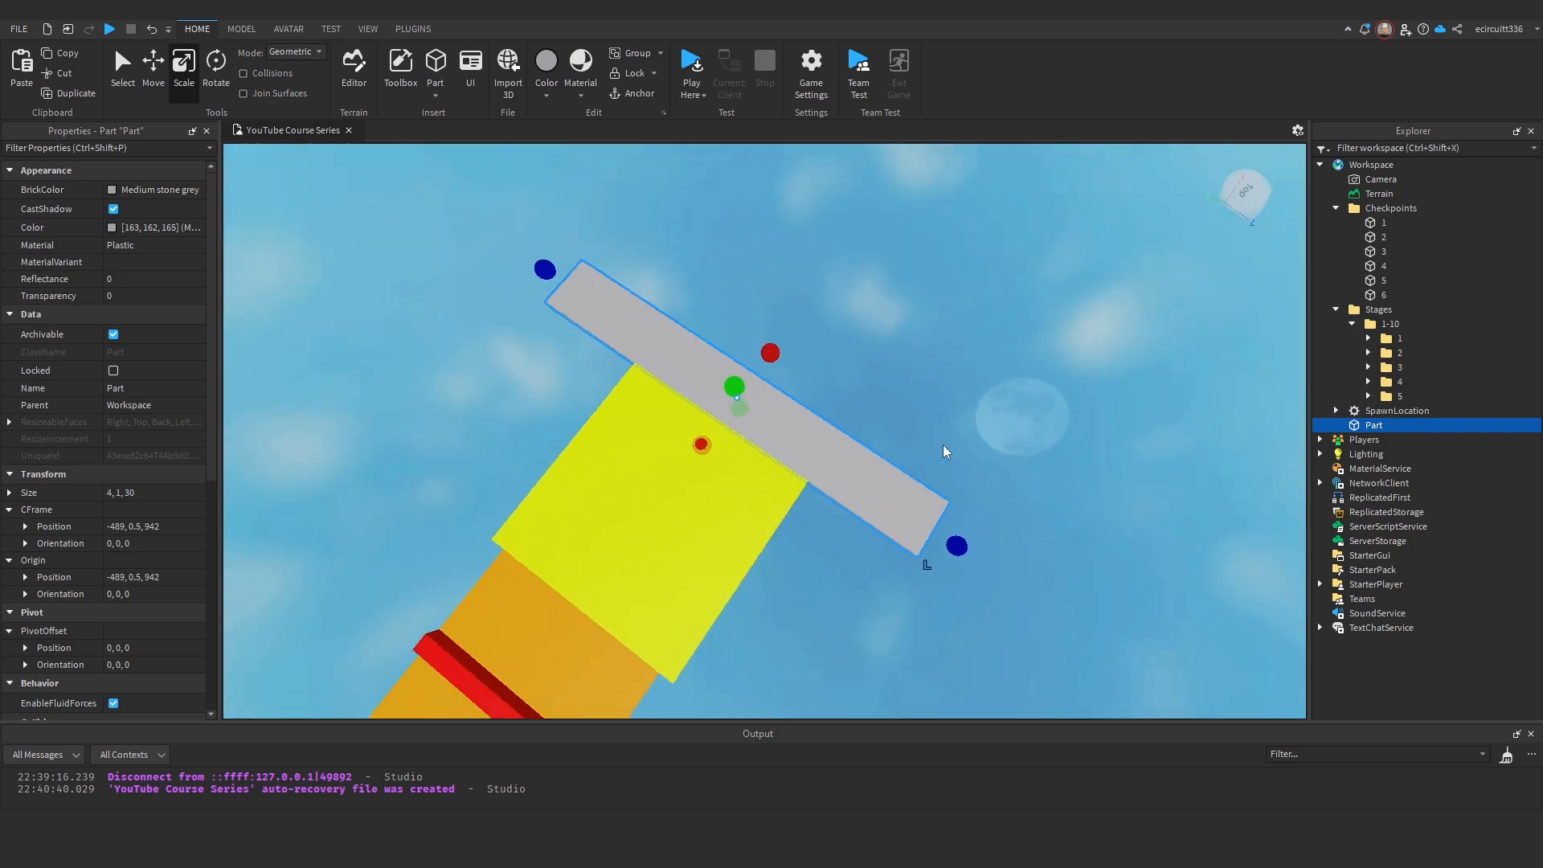
right_drag(943, 447, 930, 445)
drag(803, 444, 743, 446)
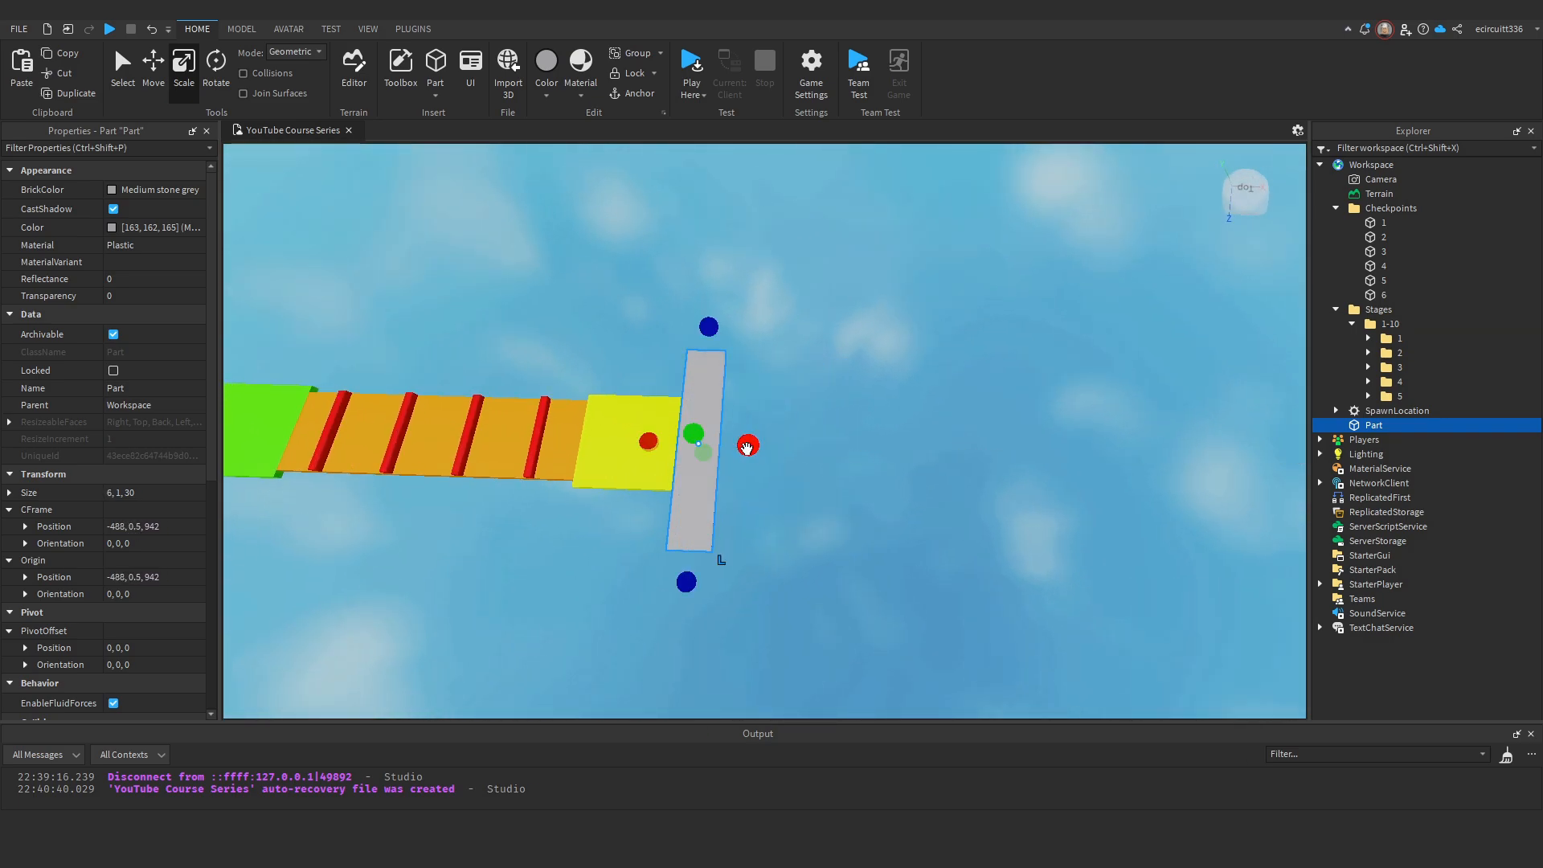
right_drag(716, 552, 760, 308)
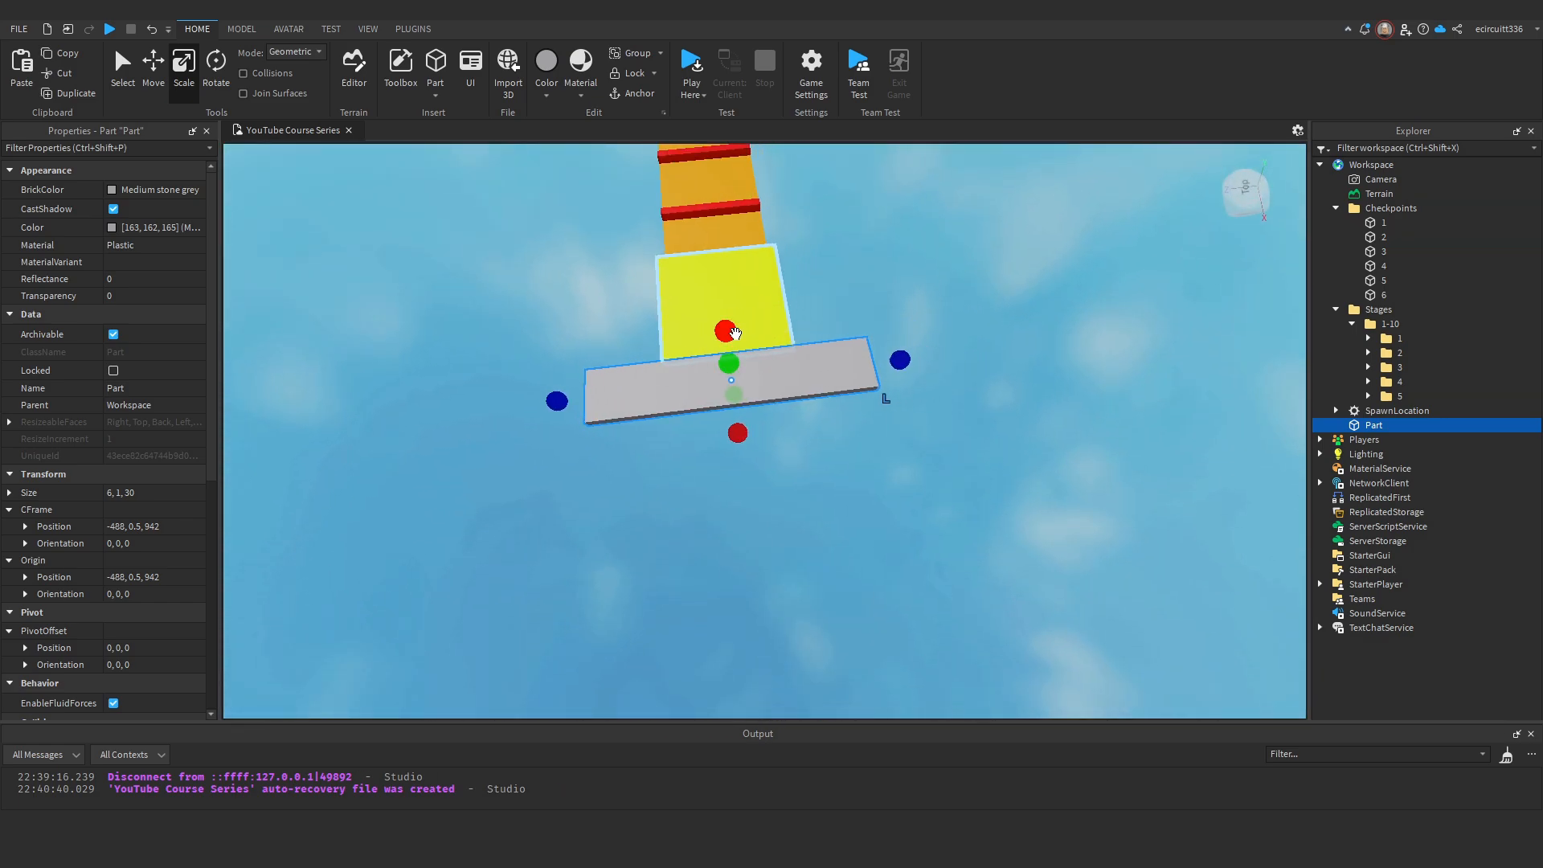
Duplicate the grey crossbar and shorten the copy to 8 studs at one end of the original.
drag(557, 401, 675, 391)
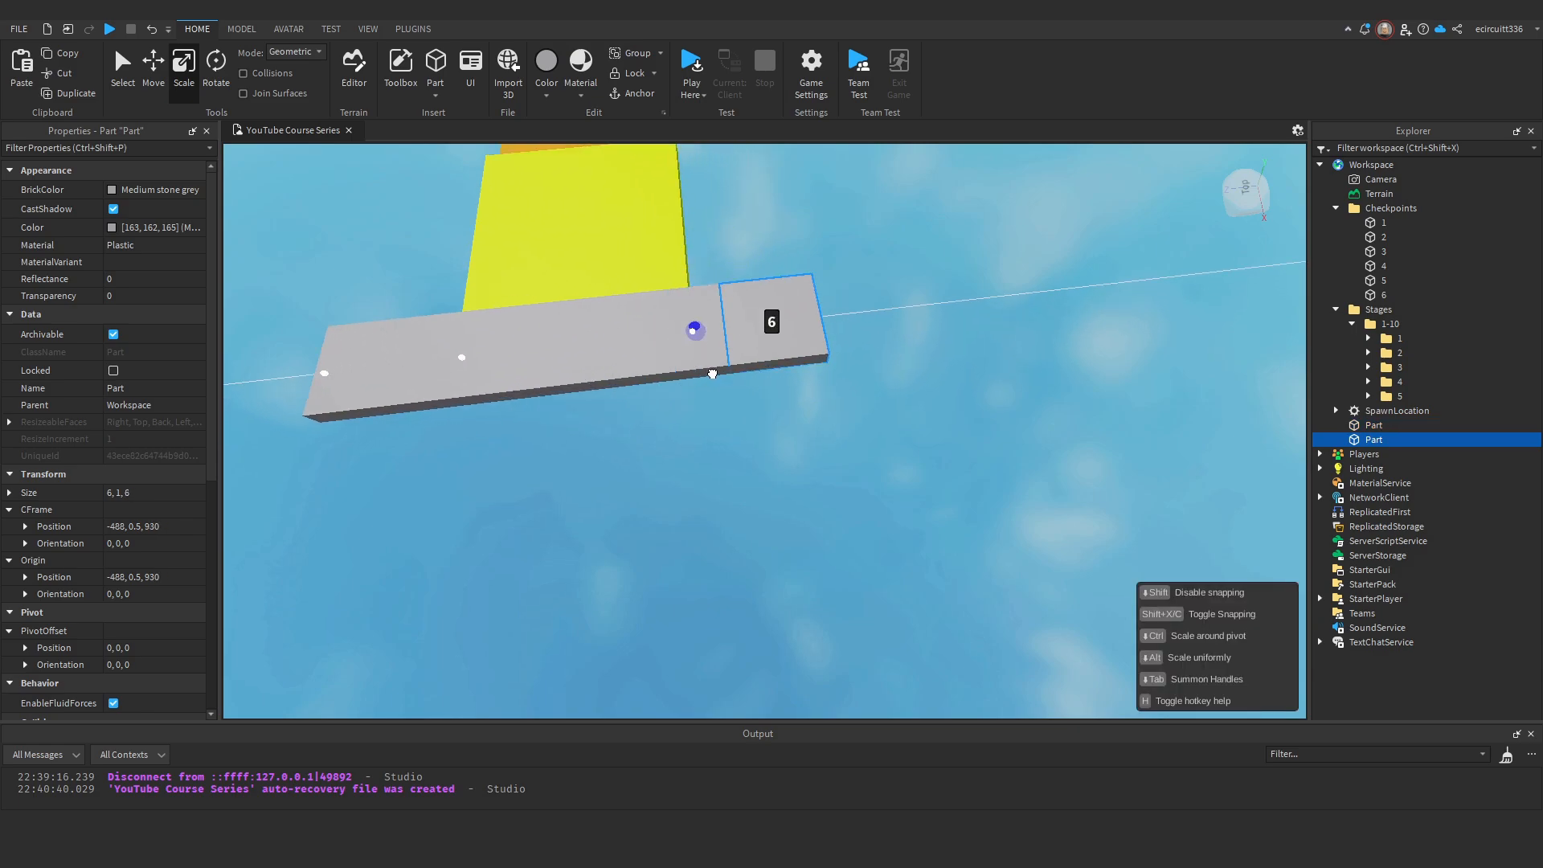
click(609, 351)
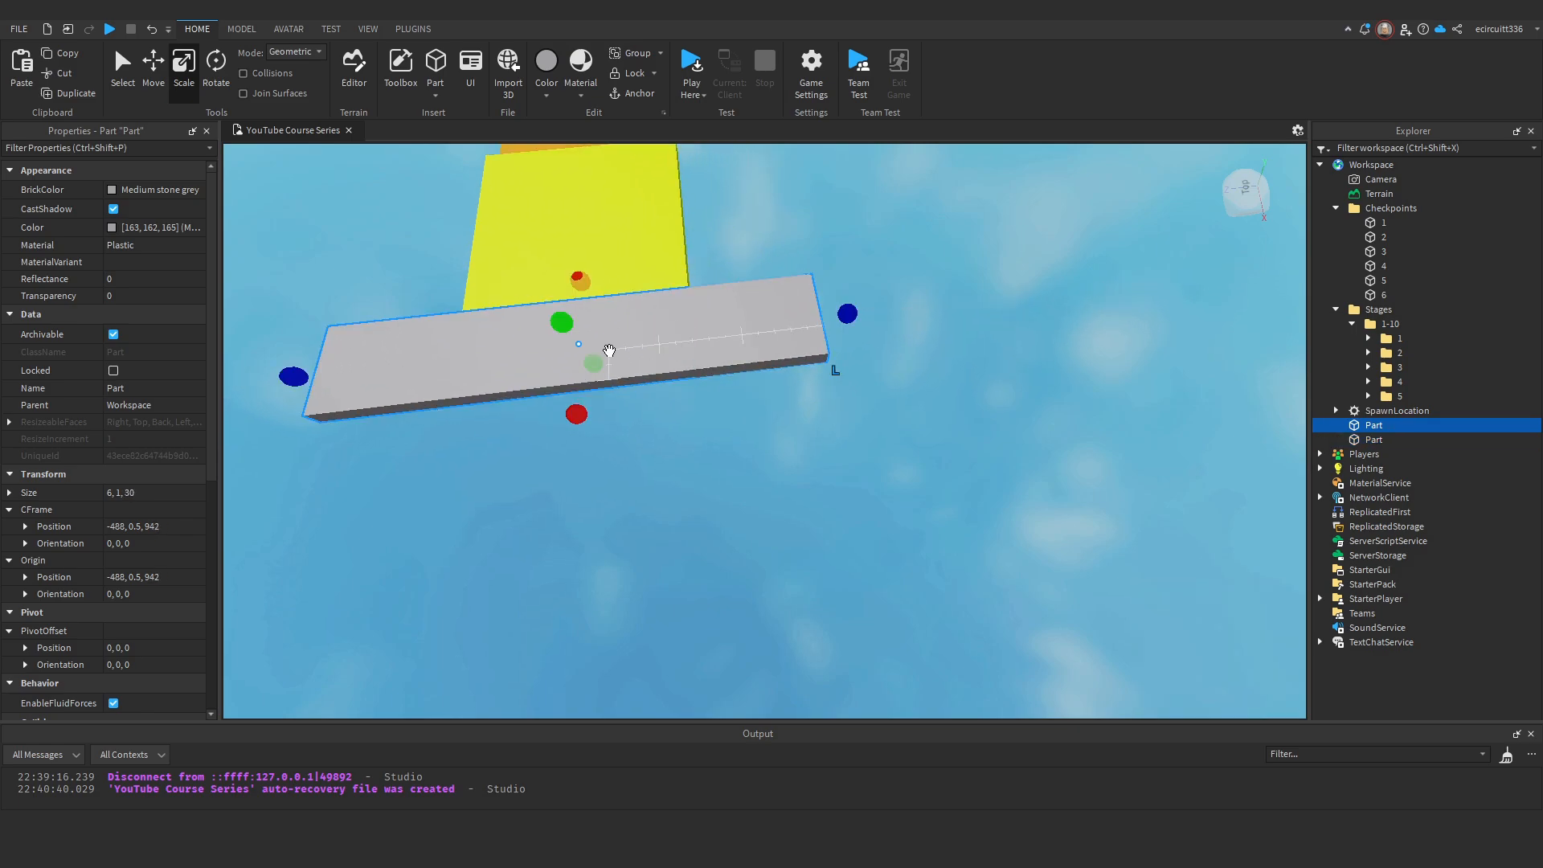
key(a)
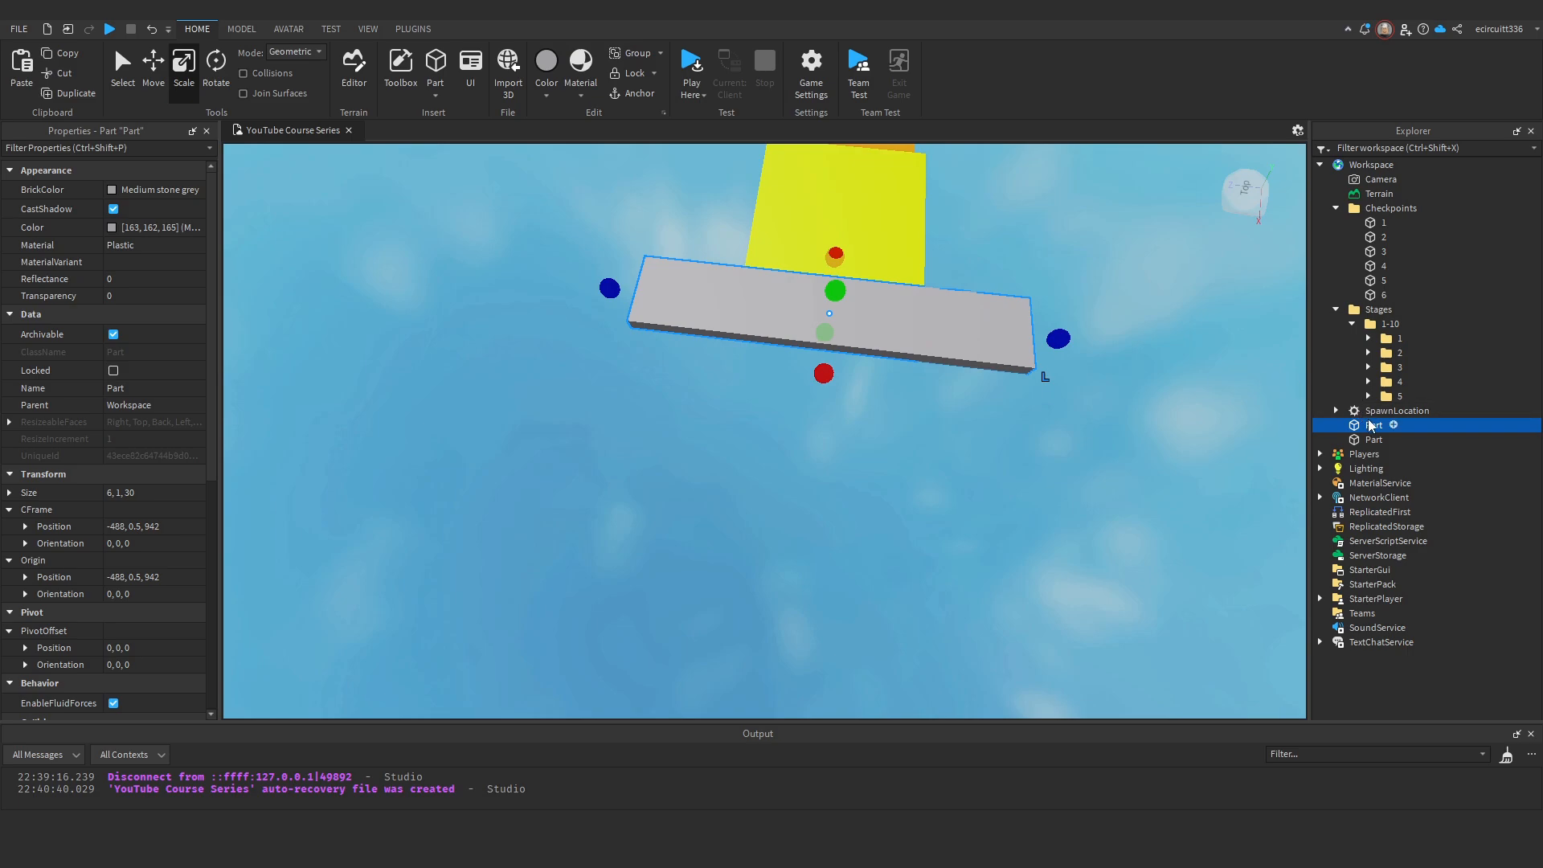
key(d)
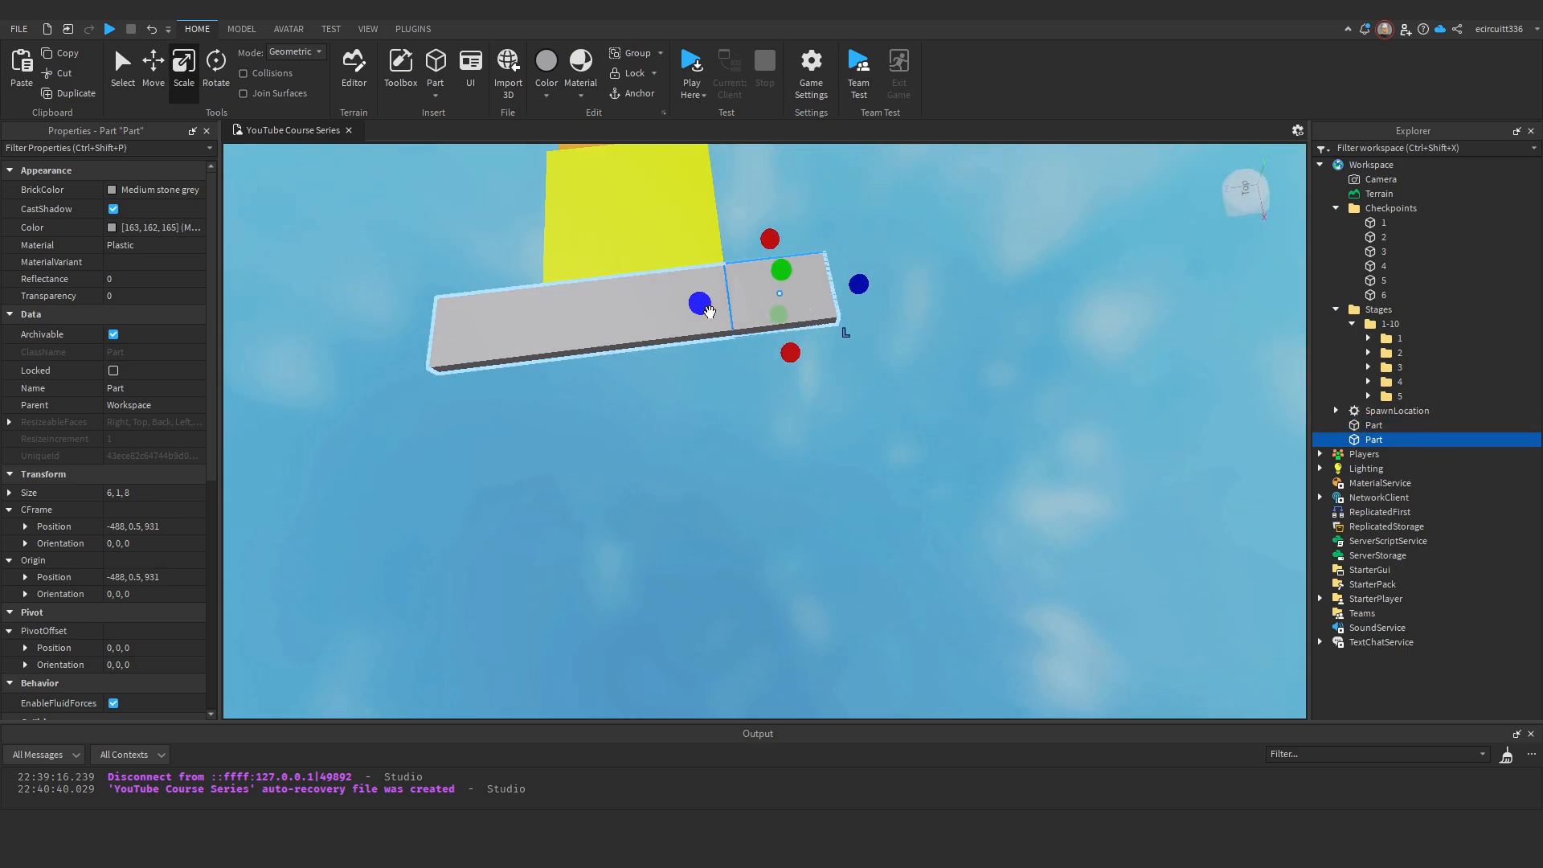
mouse_move(709, 311)
mouse_down()
mouse_move(727, 305)
mouse_move(701, 309)
mouse_up()
key(s)
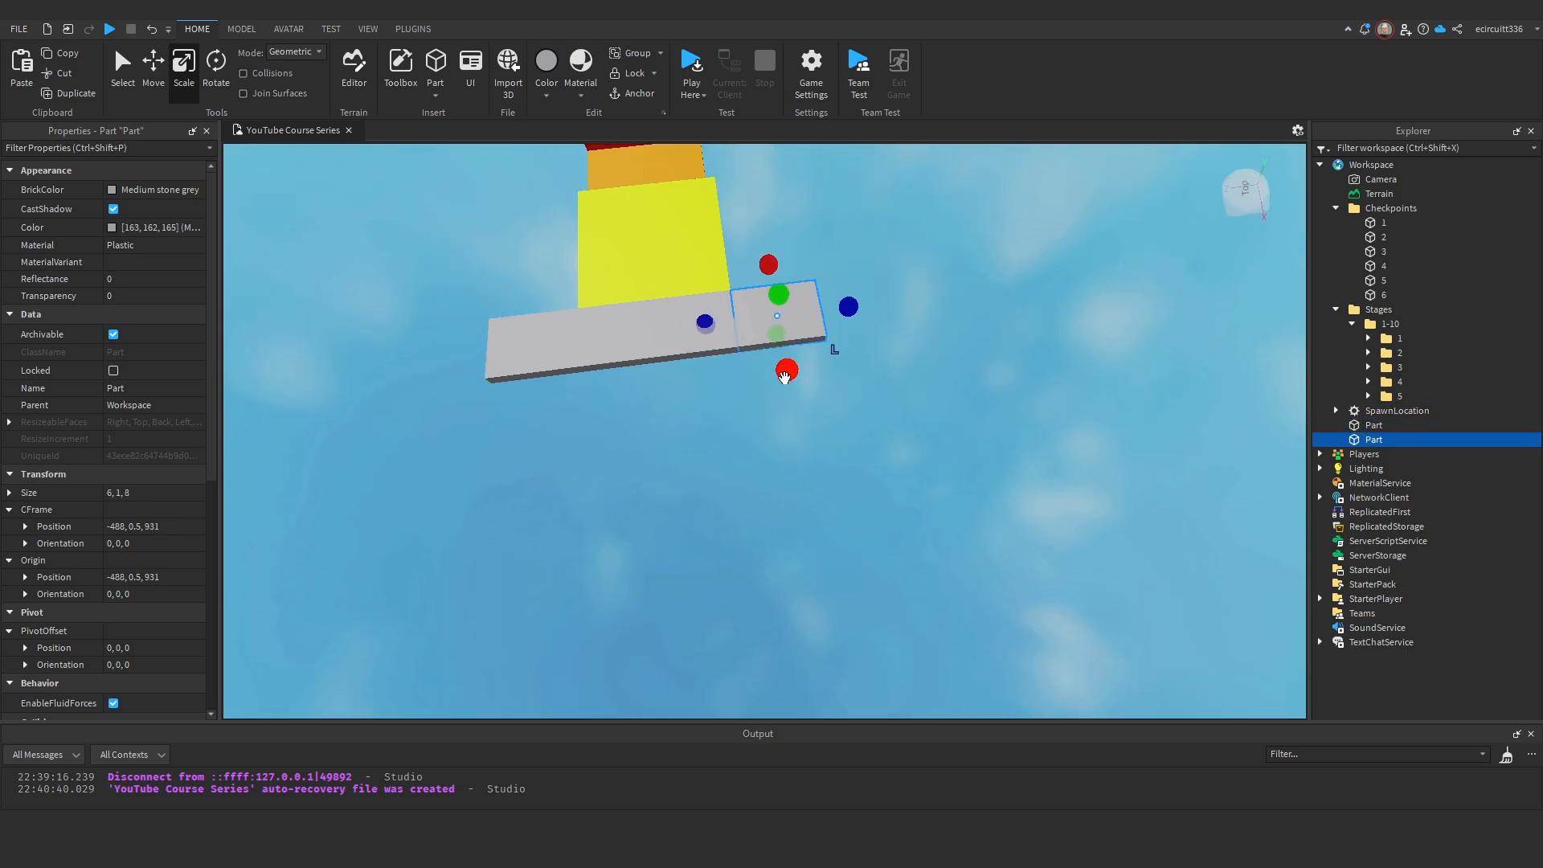
Reshape the short copy into a 30-stud plank extending outward from the crossbar's end, and color it red (255, 0, 4).
drag(788, 370, 775, 281)
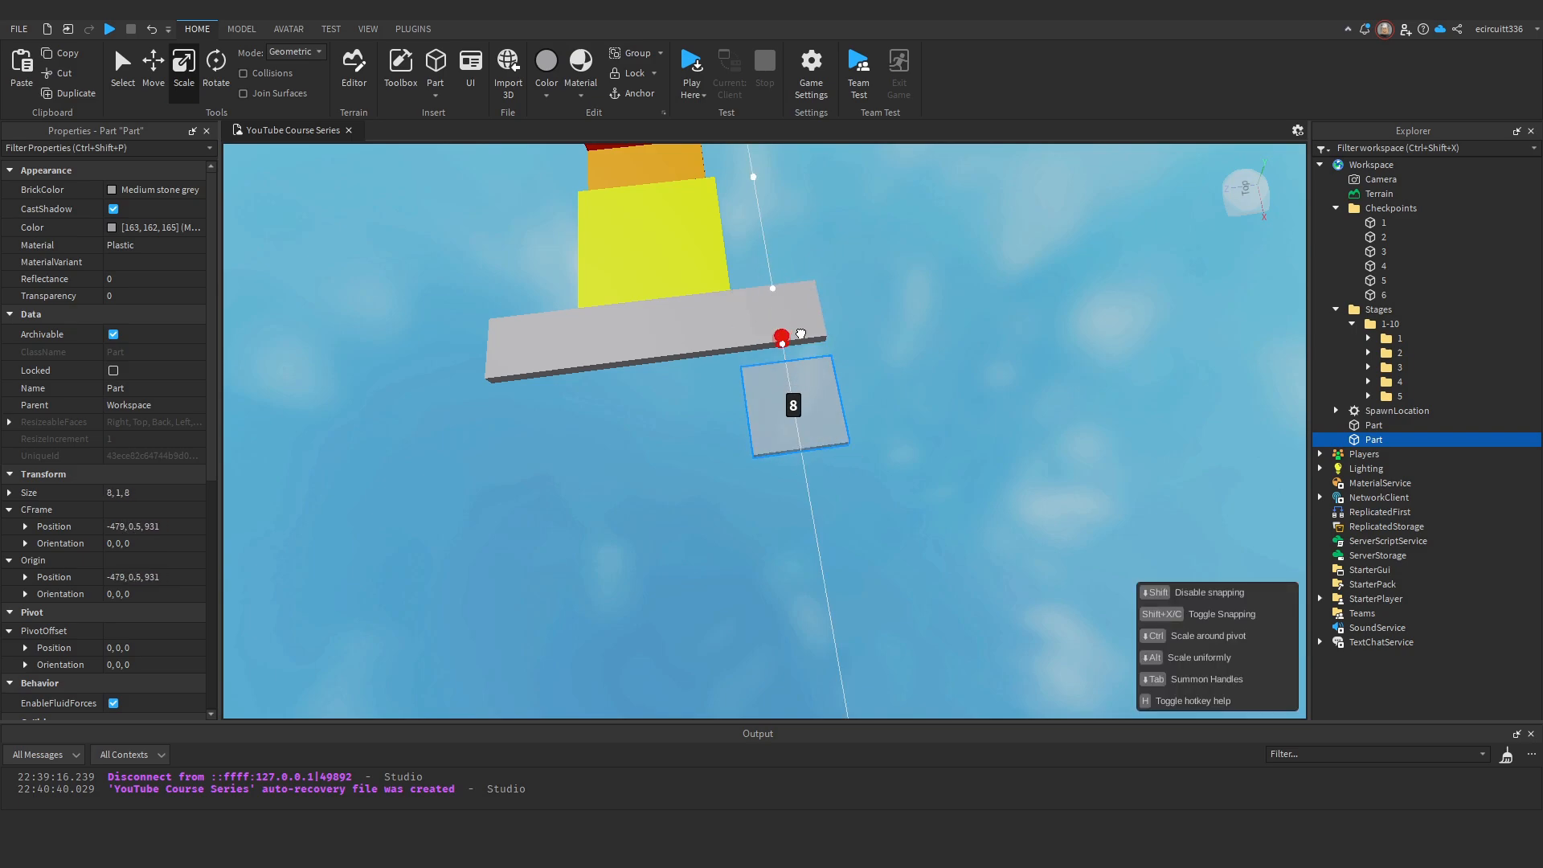
drag(800, 333, 884, 386)
mouse_move(884, 386)
right_down()
mouse_move(878, 417)
mouse_move(871, 393)
right_up()
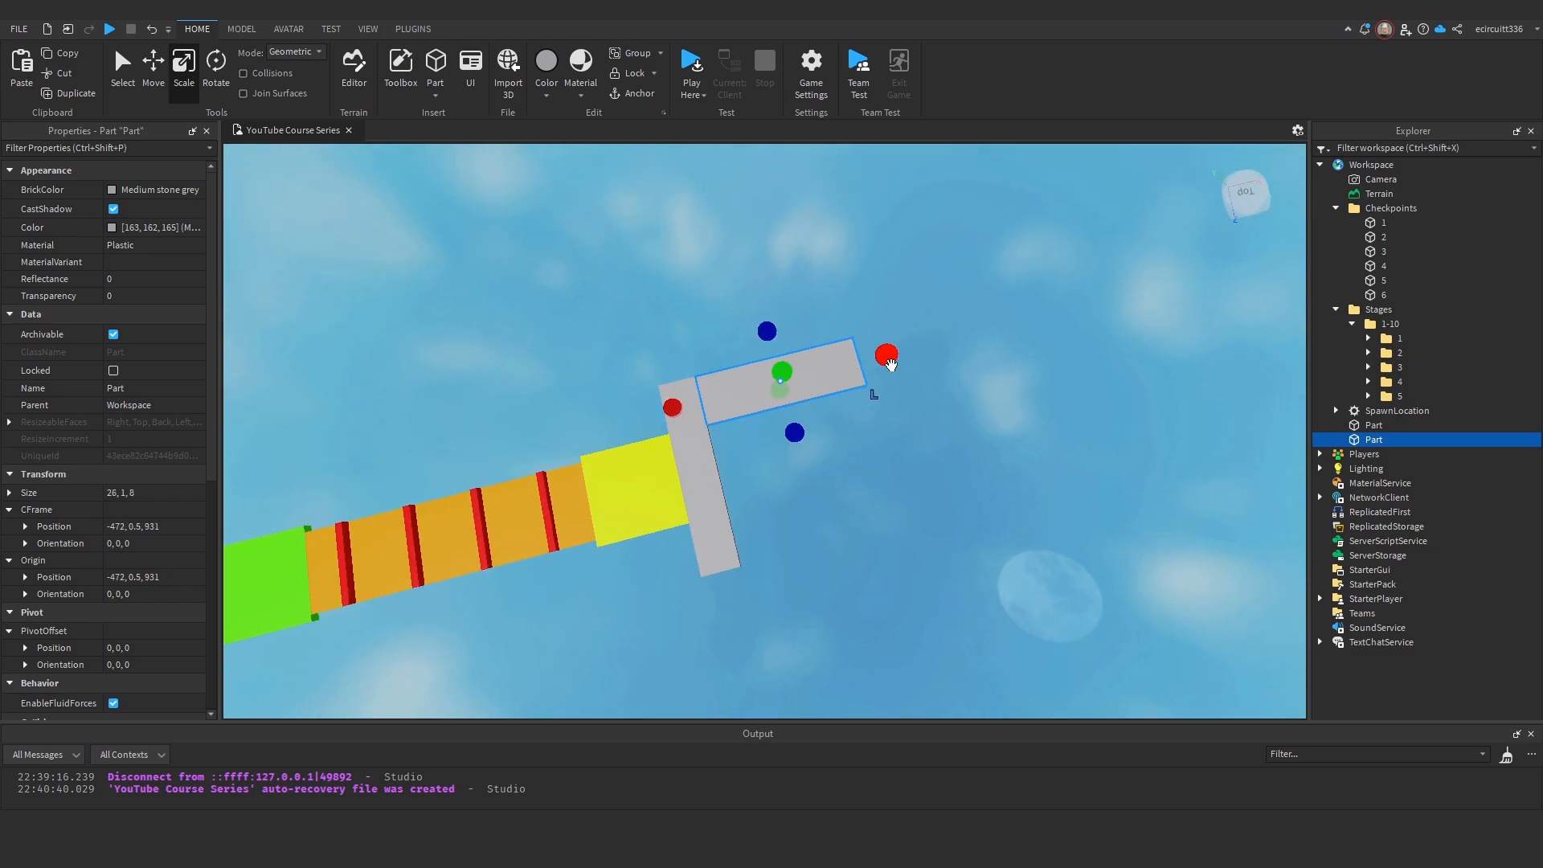
drag(876, 368, 895, 359)
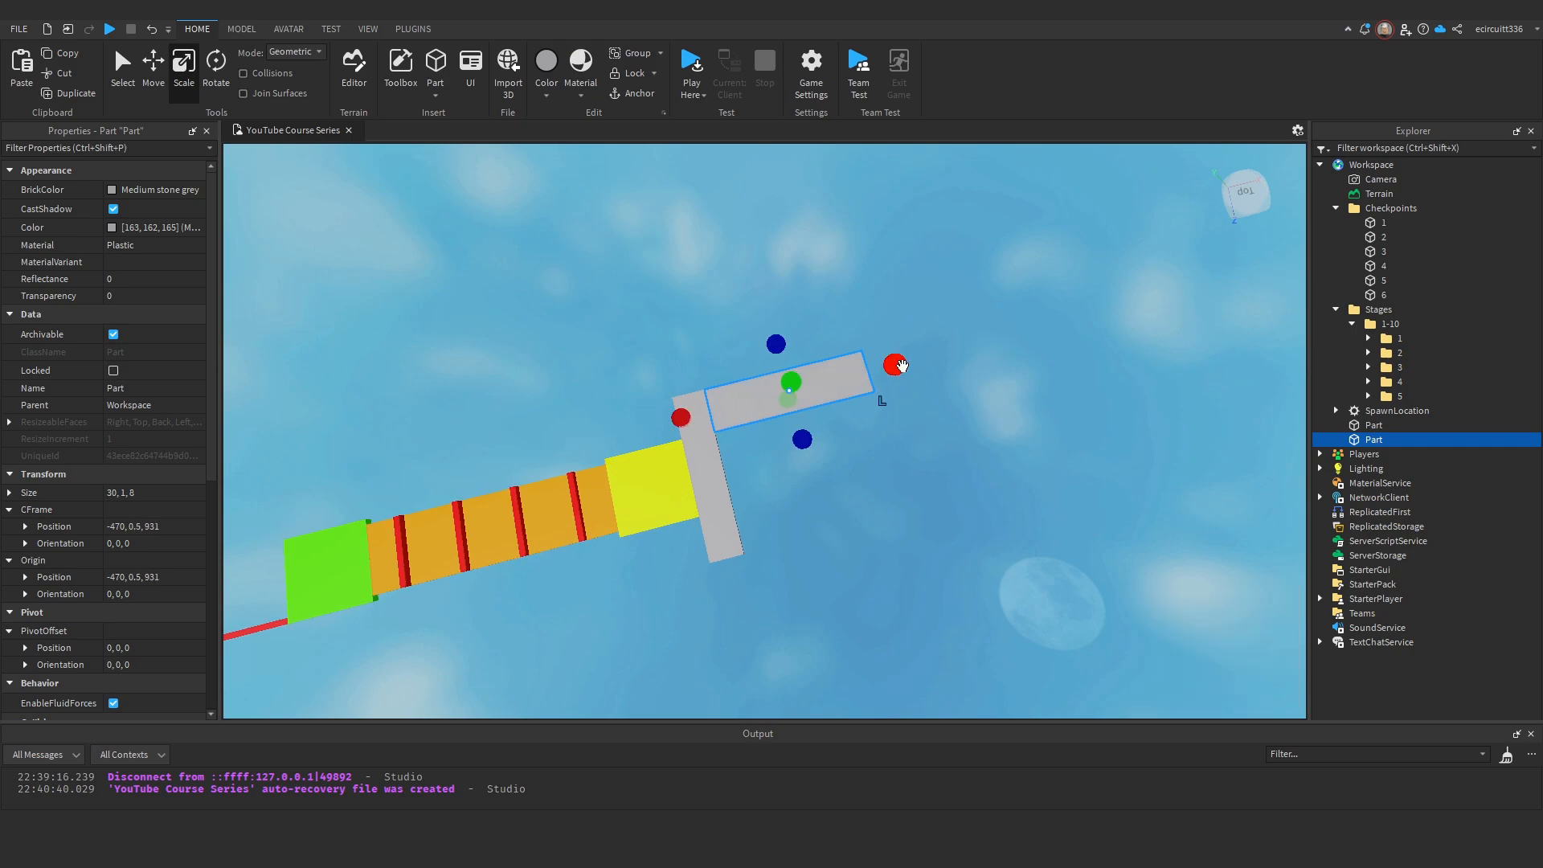
right_drag(895, 358, 482, 258)
click(113, 227)
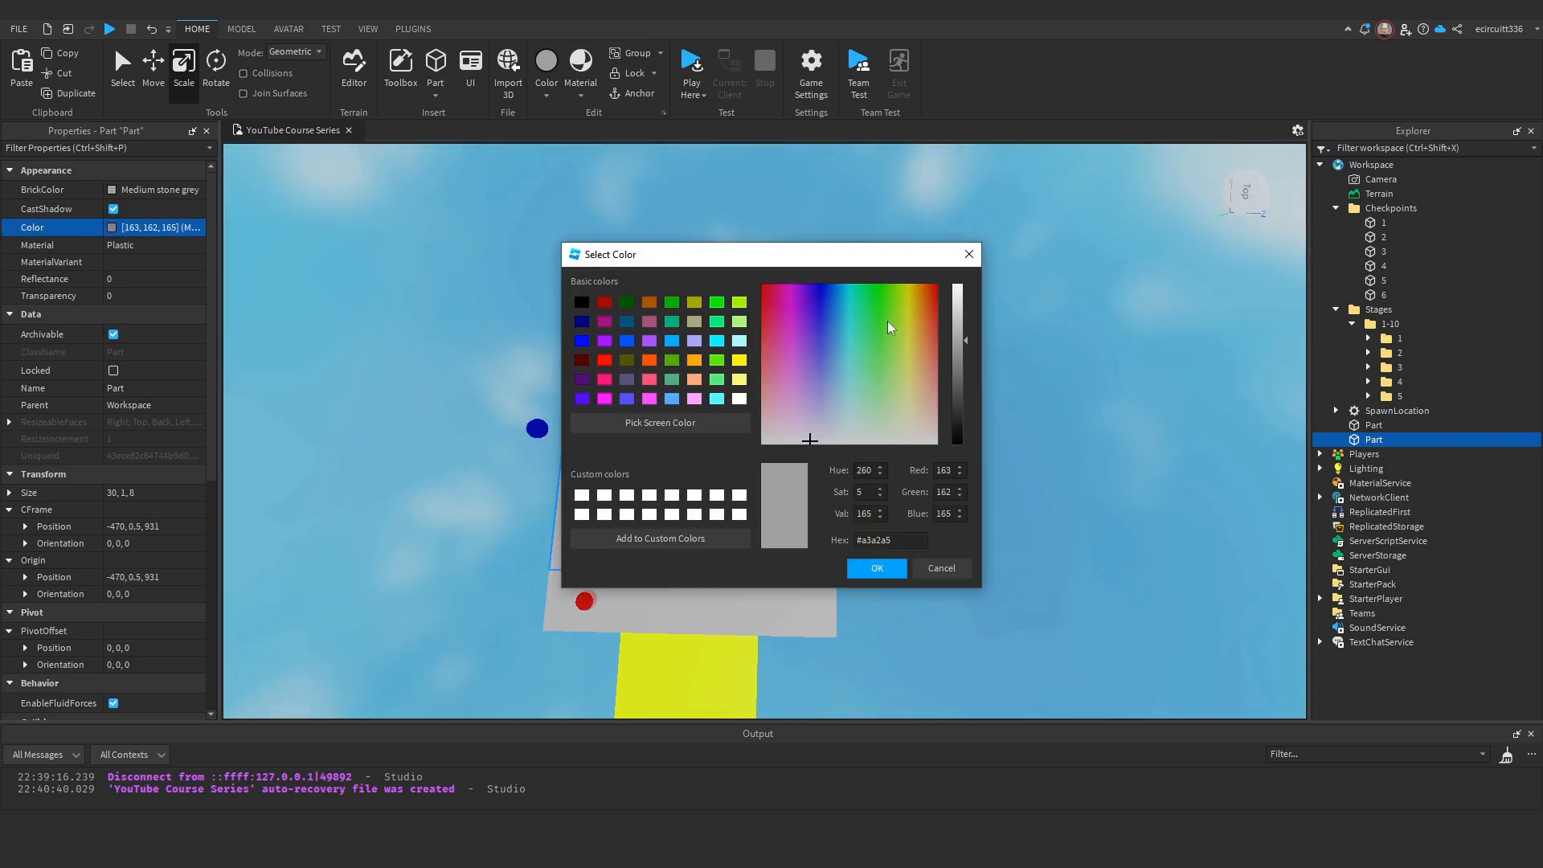
click(879, 564)
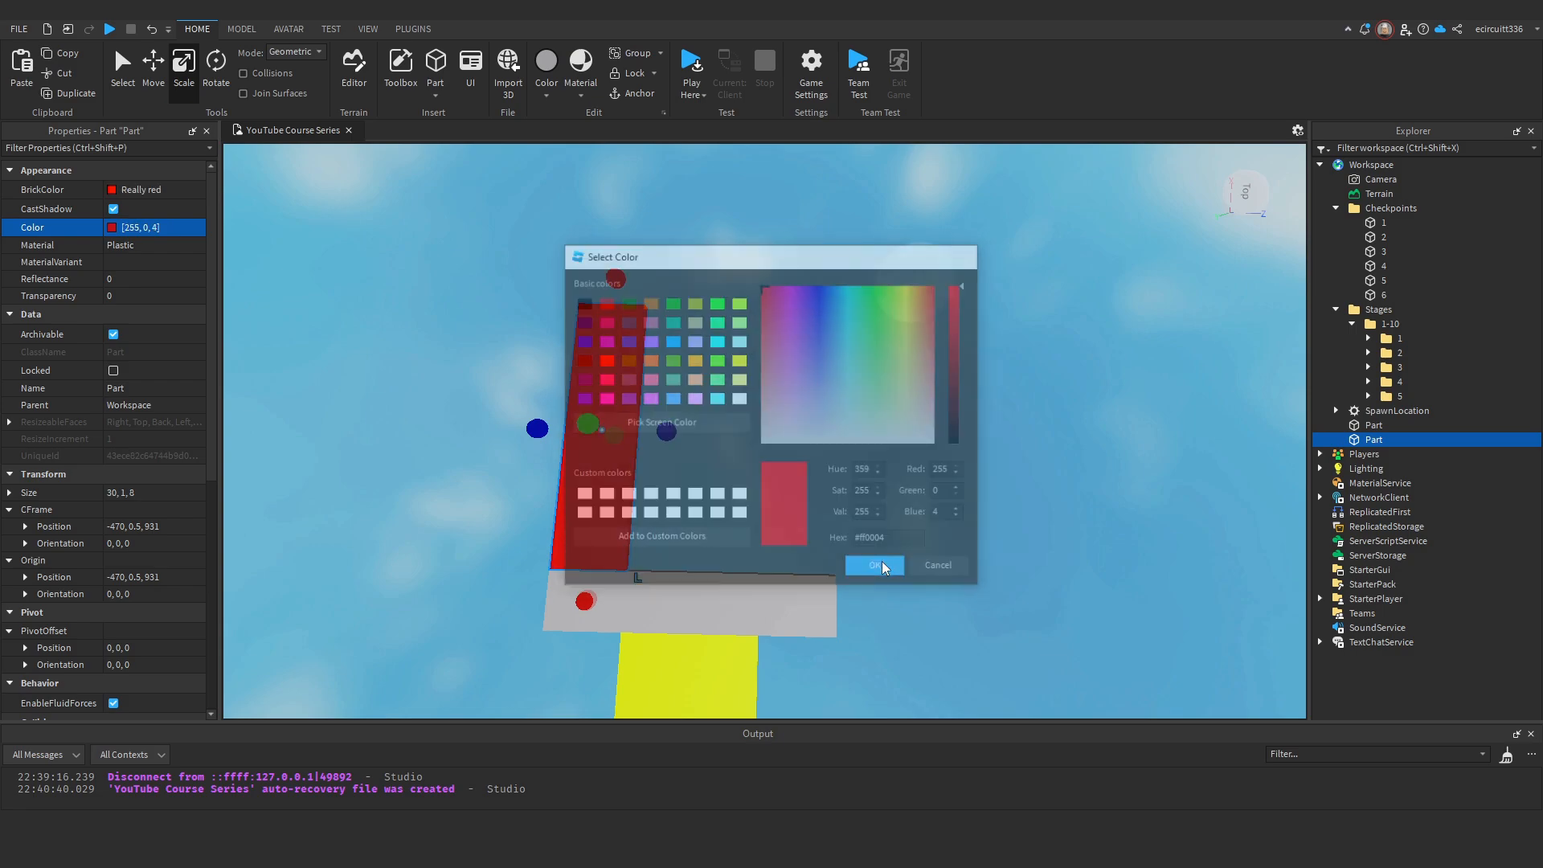
Duplicate the red plank, move the copy 22 studs to the crossbar's other end, and color it blue (0, 81, 255).
key(ctrl+d)
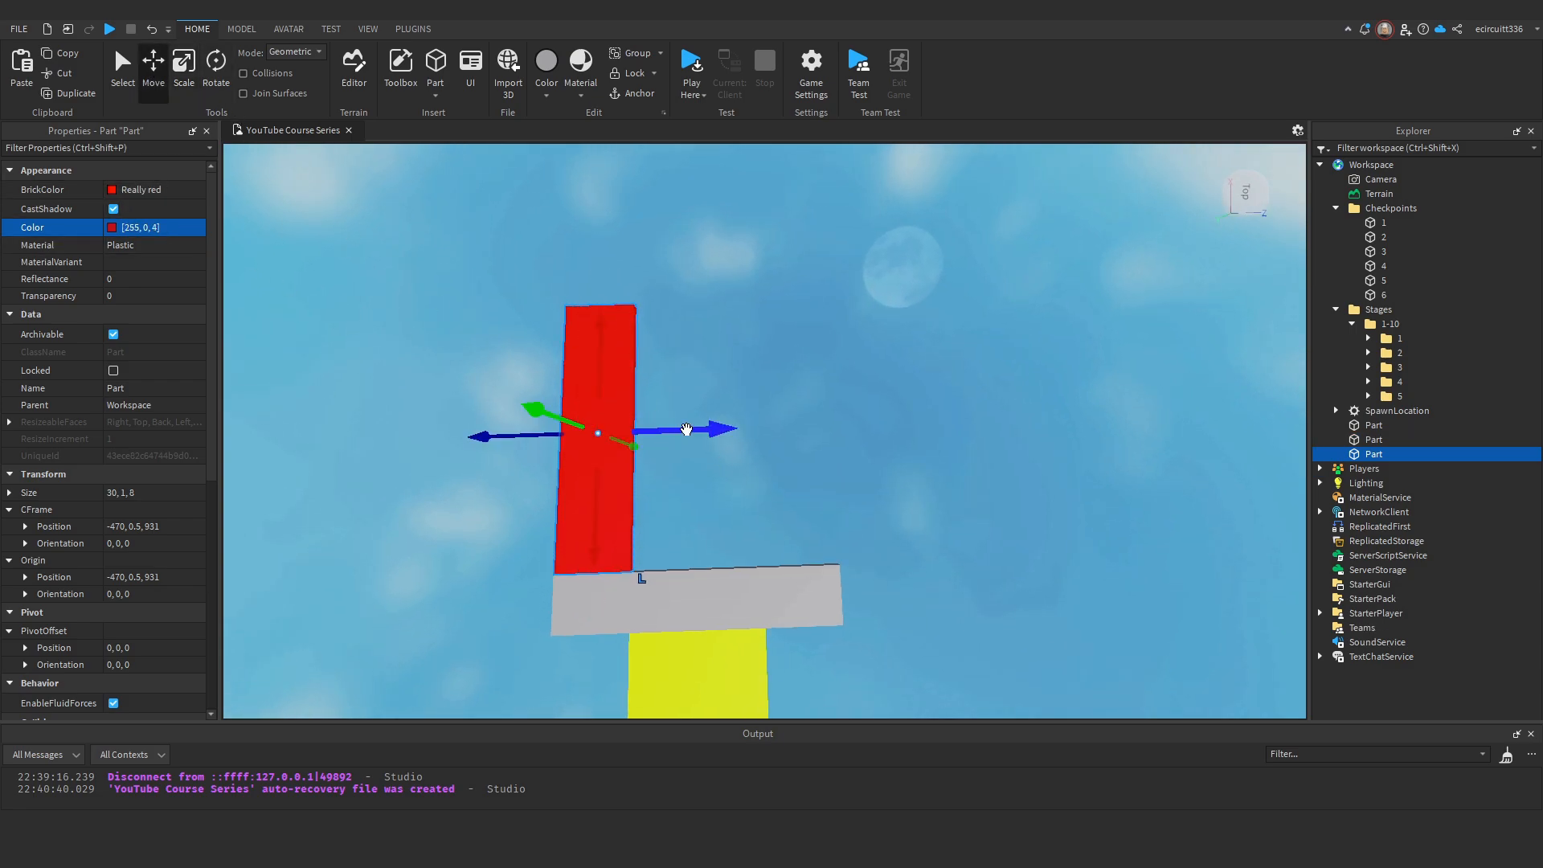
drag(686, 429, 899, 434)
right_drag(898, 434, 747, 446)
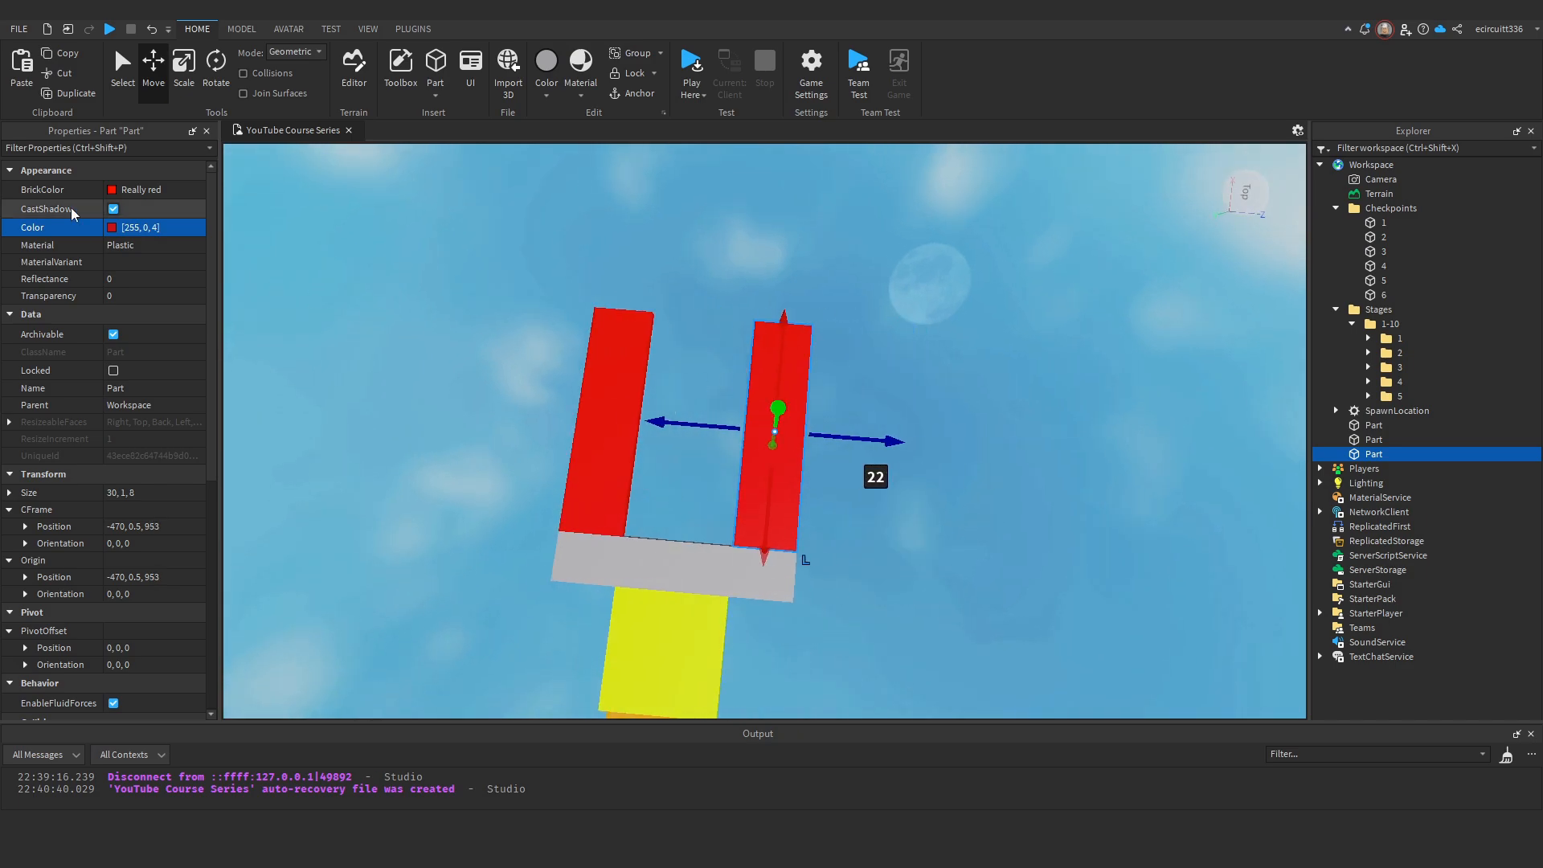
click(111, 227)
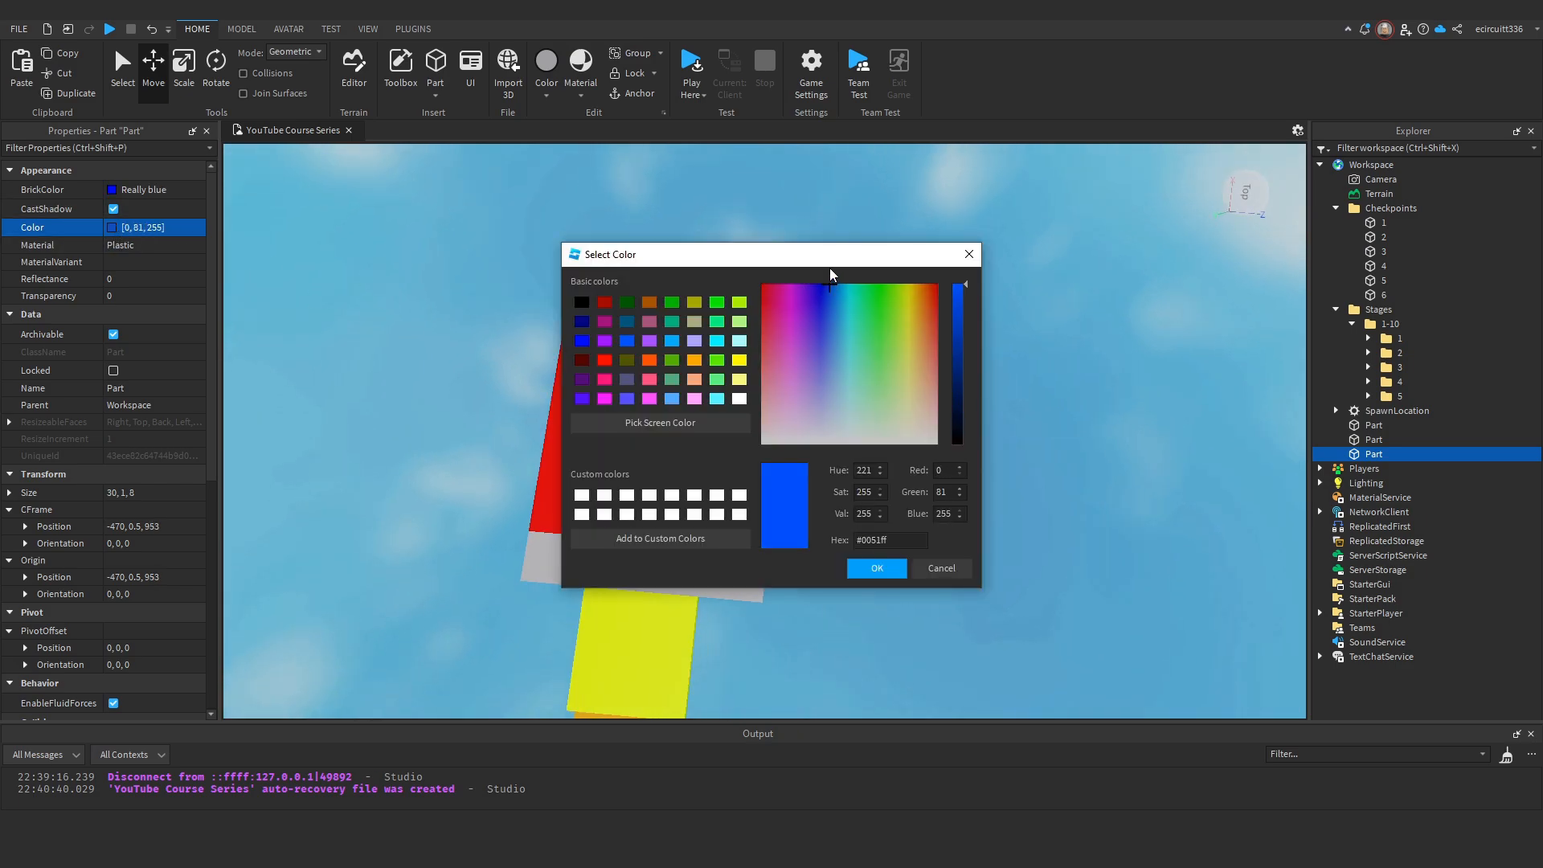
click(876, 564)
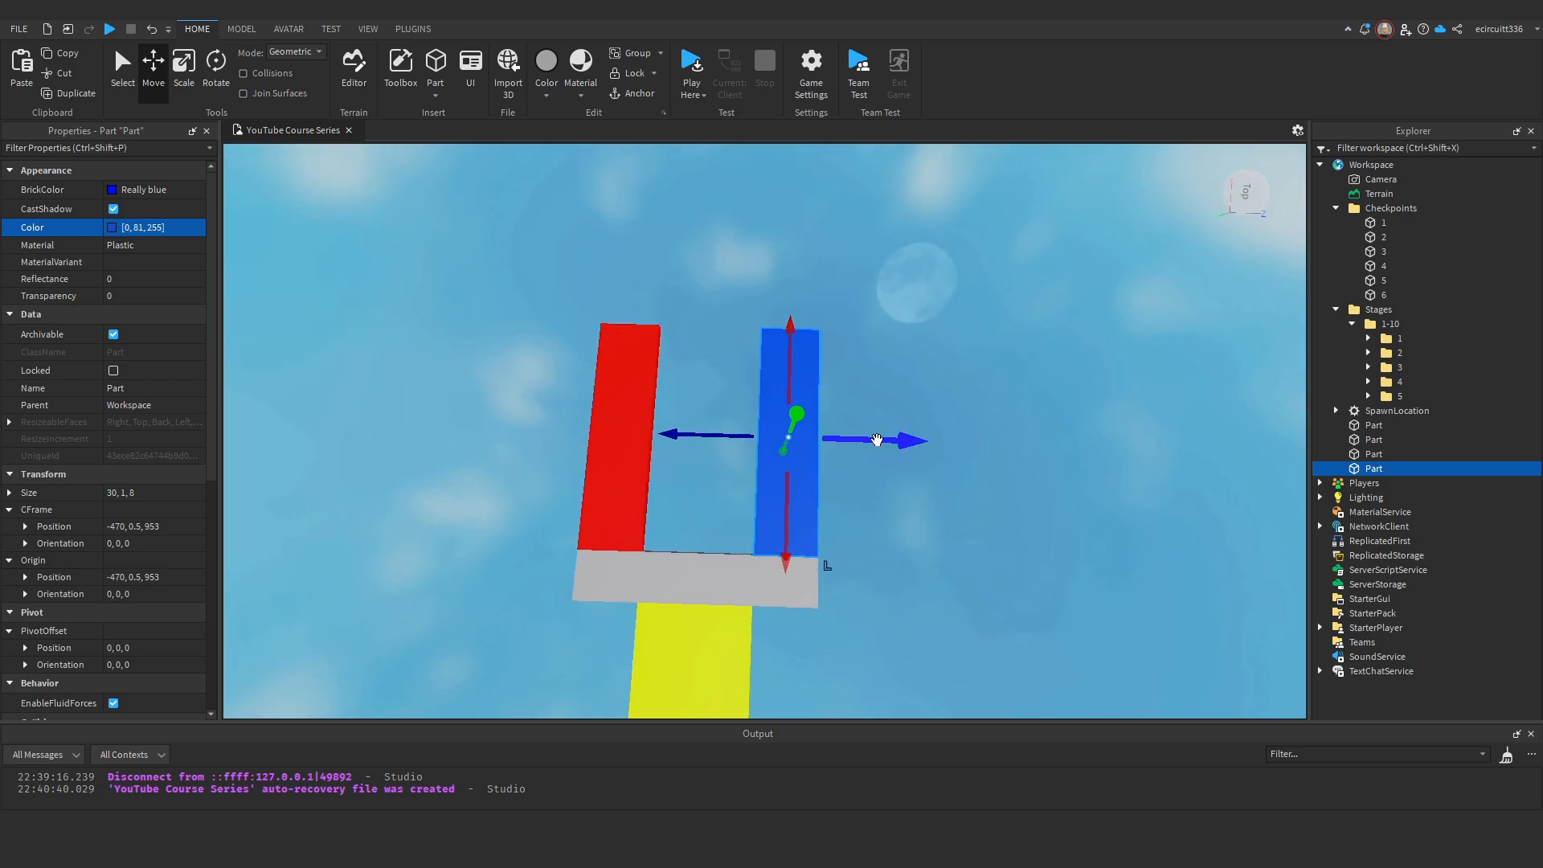
Duplicate the blue plank, move the copy 11 studs to the middle between the outer planks, and color it green.
drag(883, 440, 787, 439)
scroll(703, 347, up, 5)
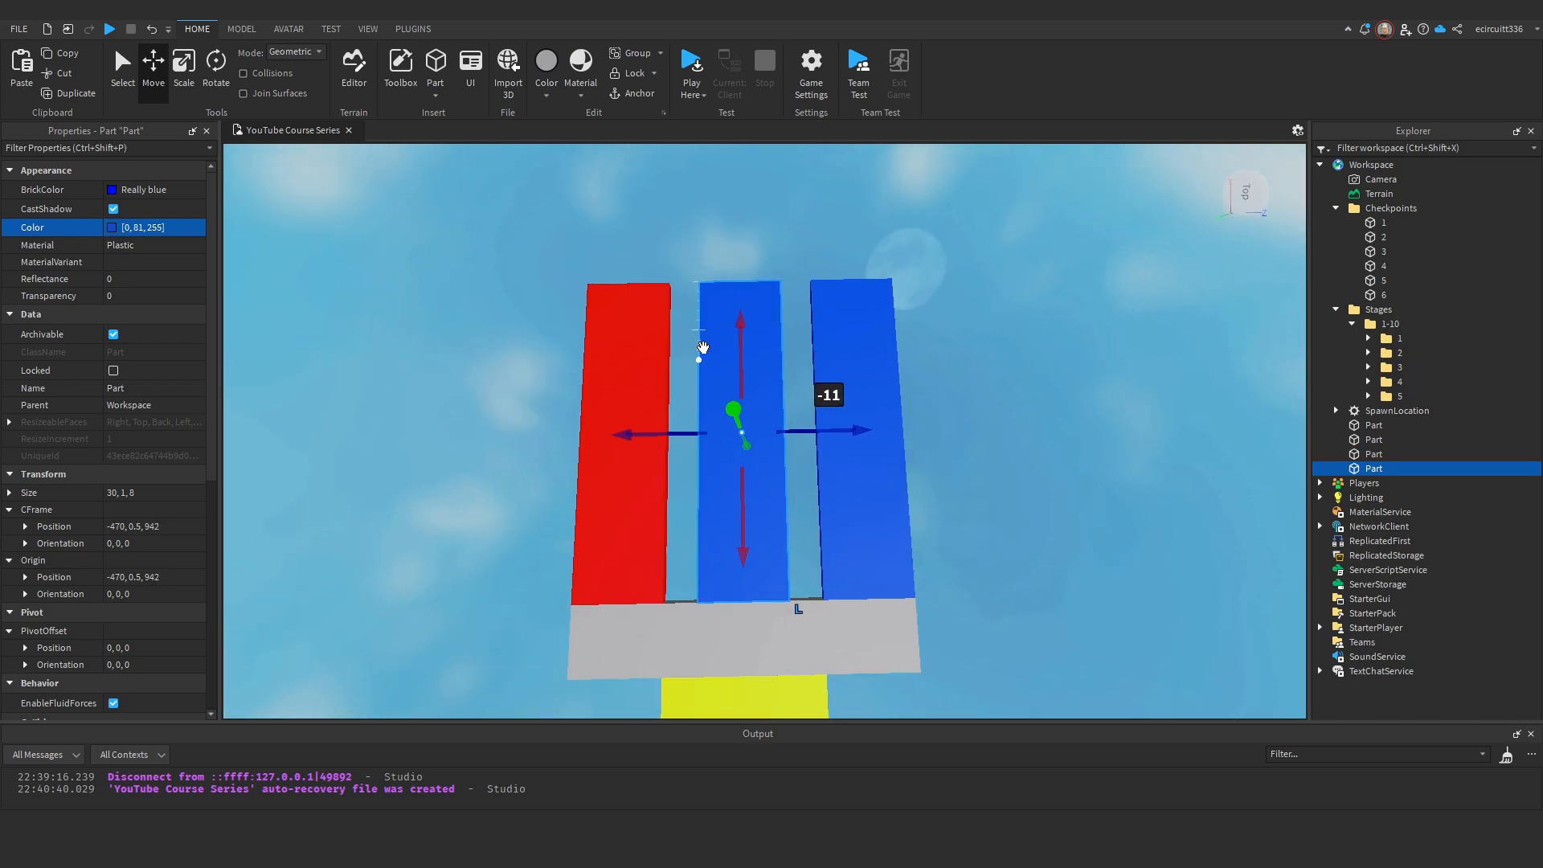
scroll(703, 348, down, 2)
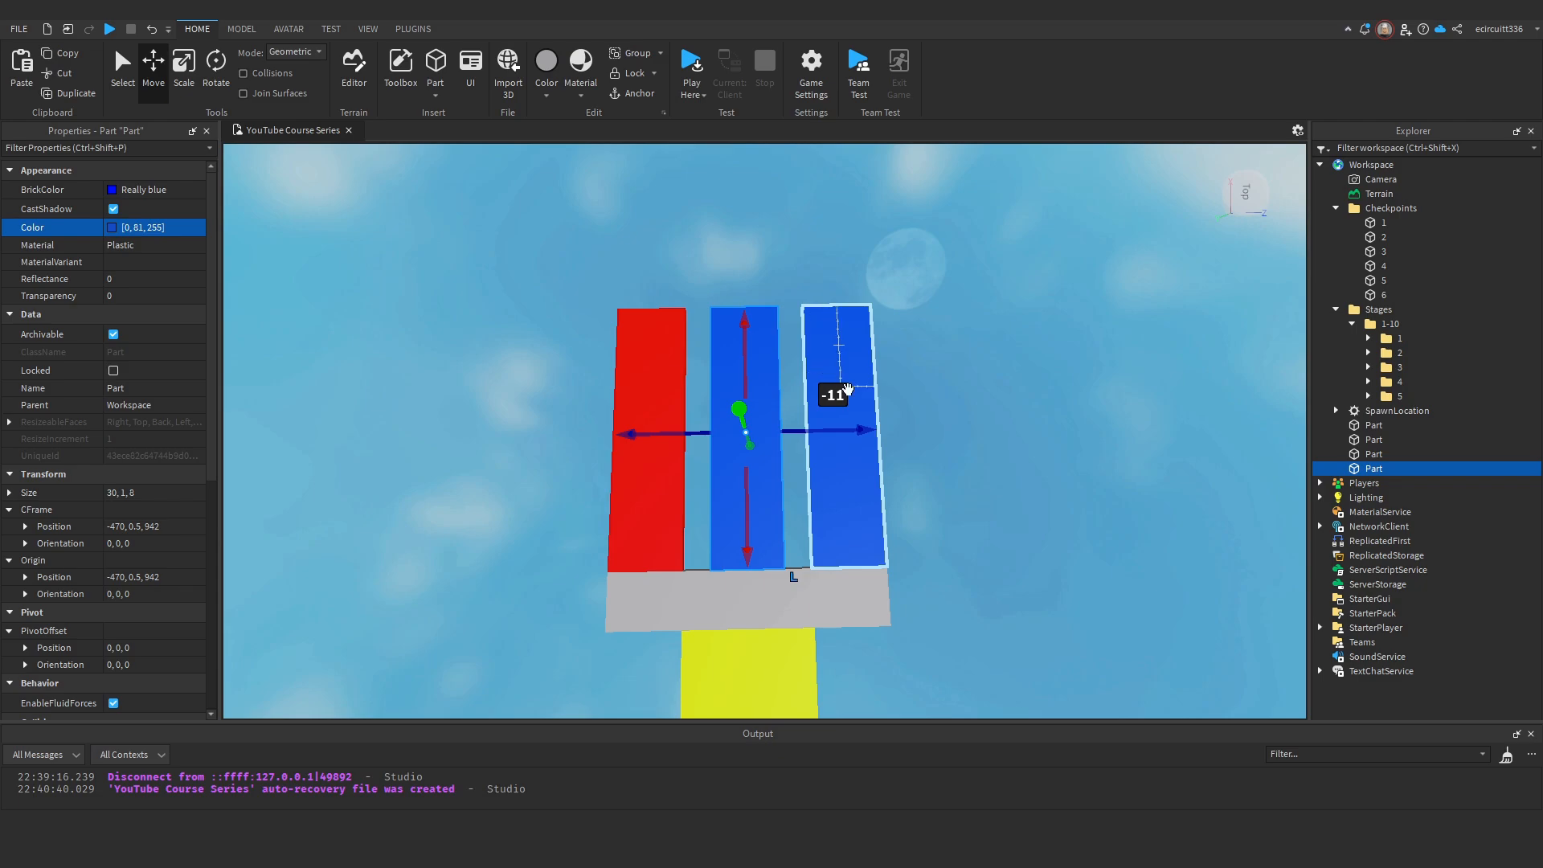
click(112, 227)
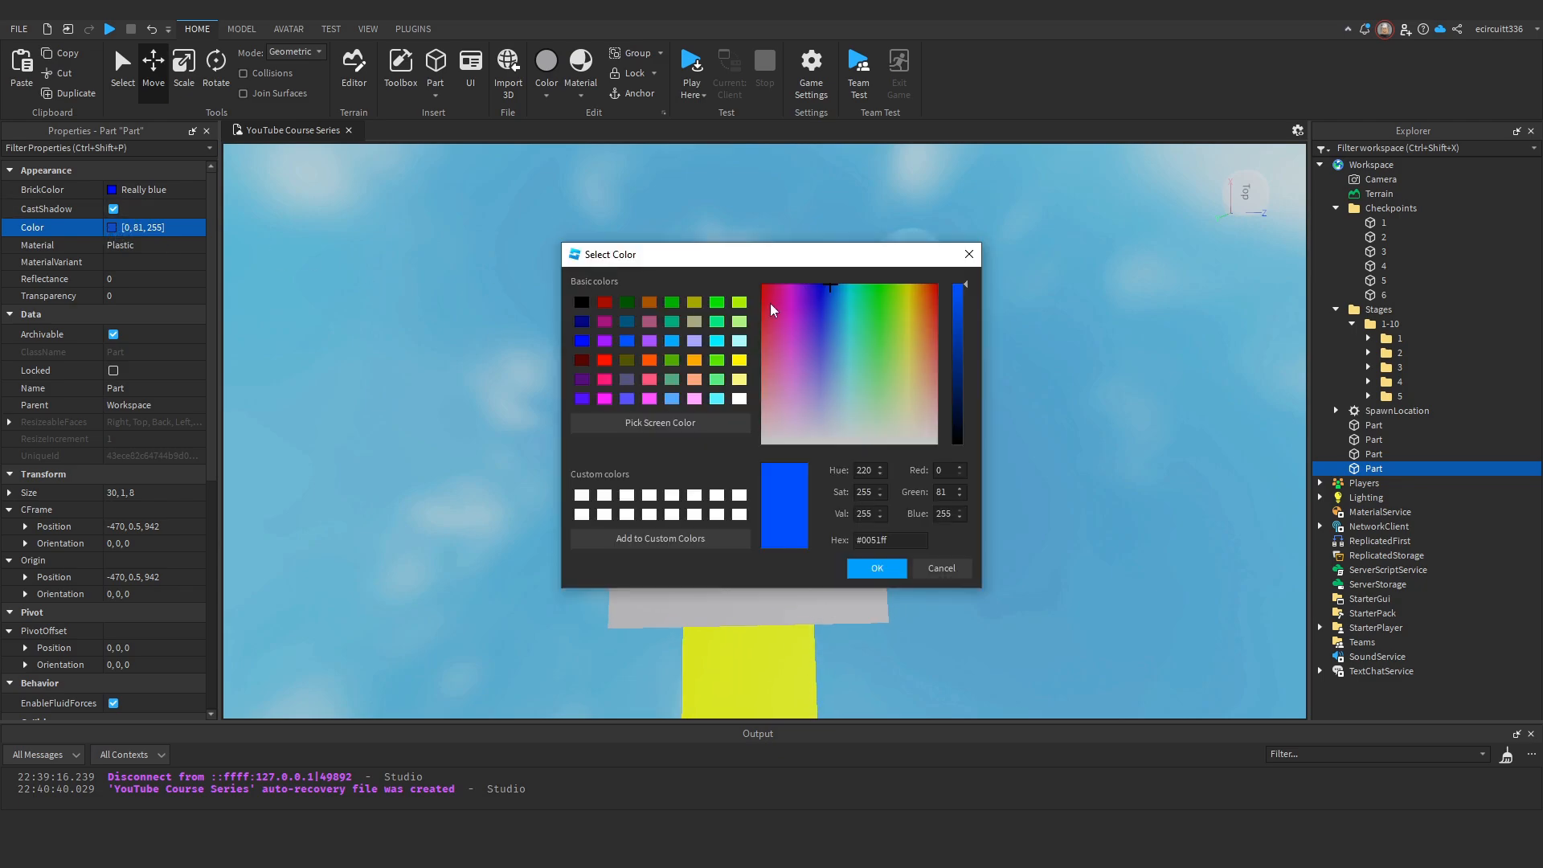
click(1036, 323)
click(1023, 606)
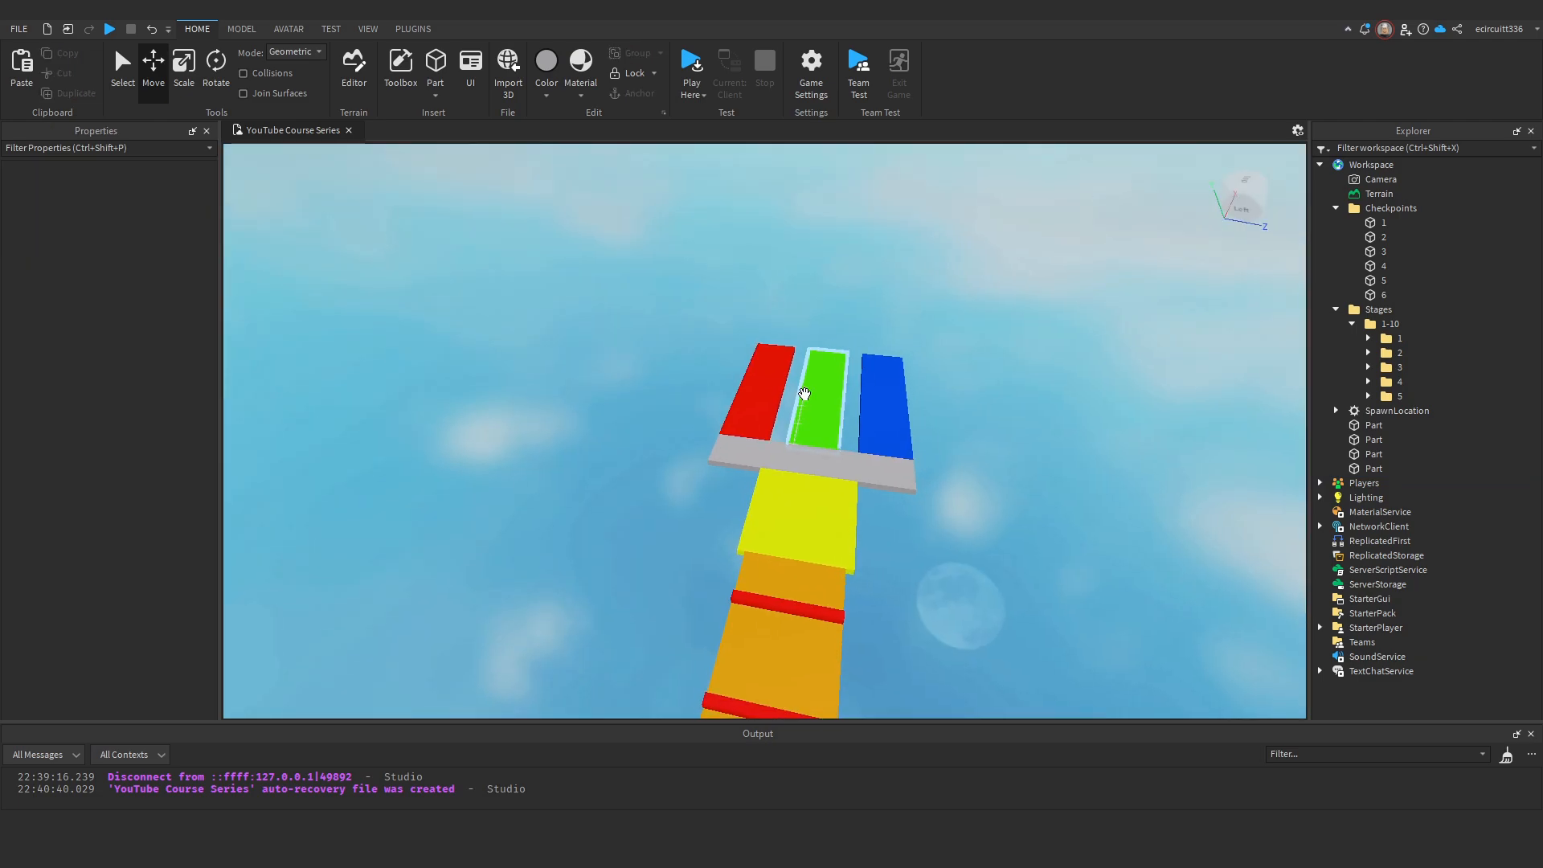
Duplicate the grey crossbar and move the copy to the far end of the three colored planks.
scroll(930, 448, up, 10)
scroll(947, 465, down, 10)
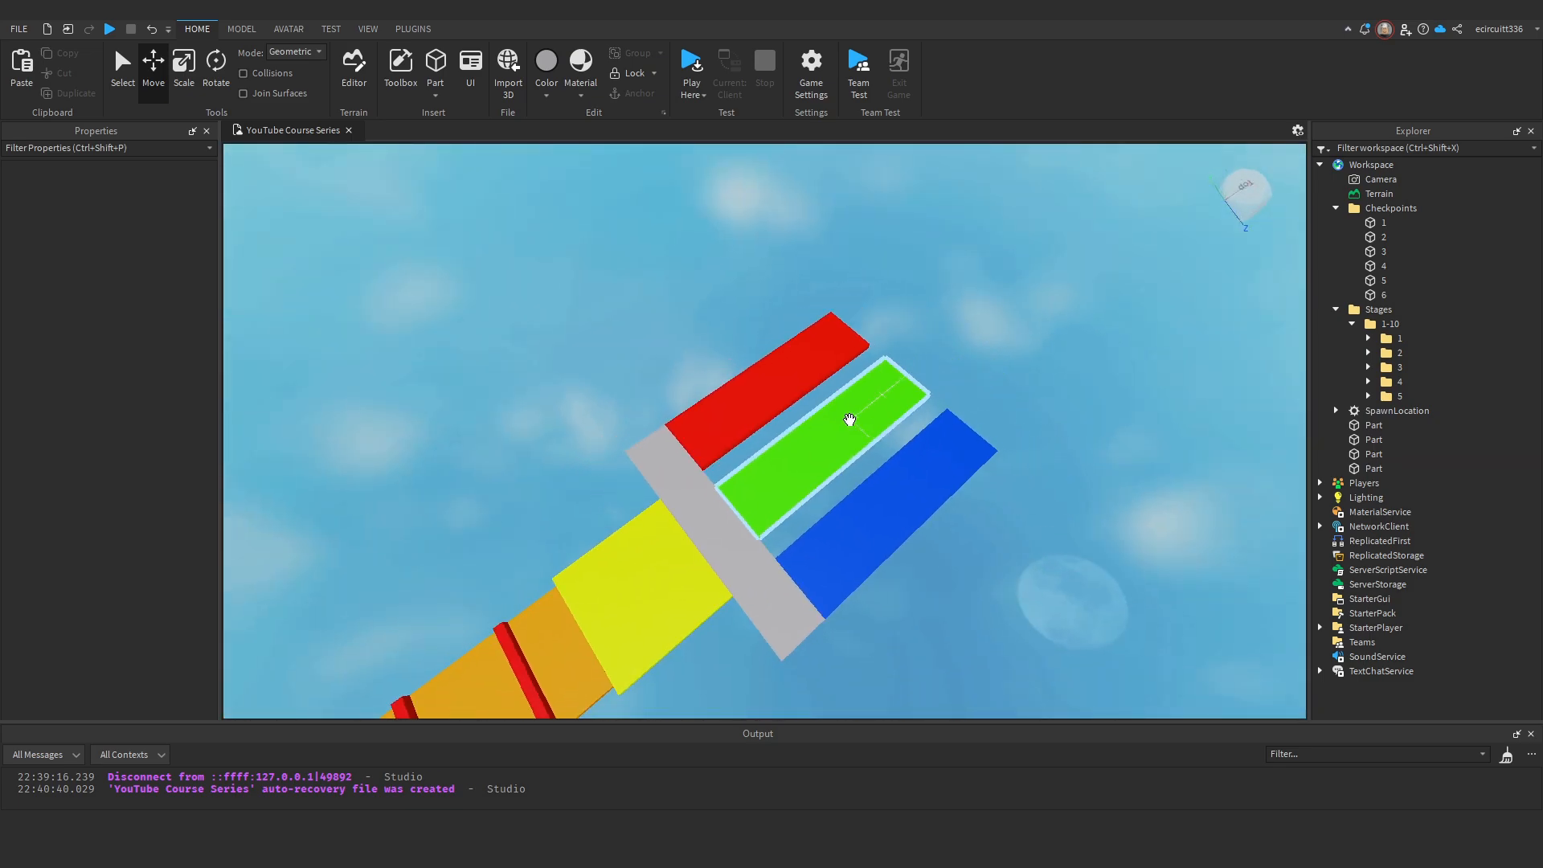
right_drag(812, 413, 798, 381)
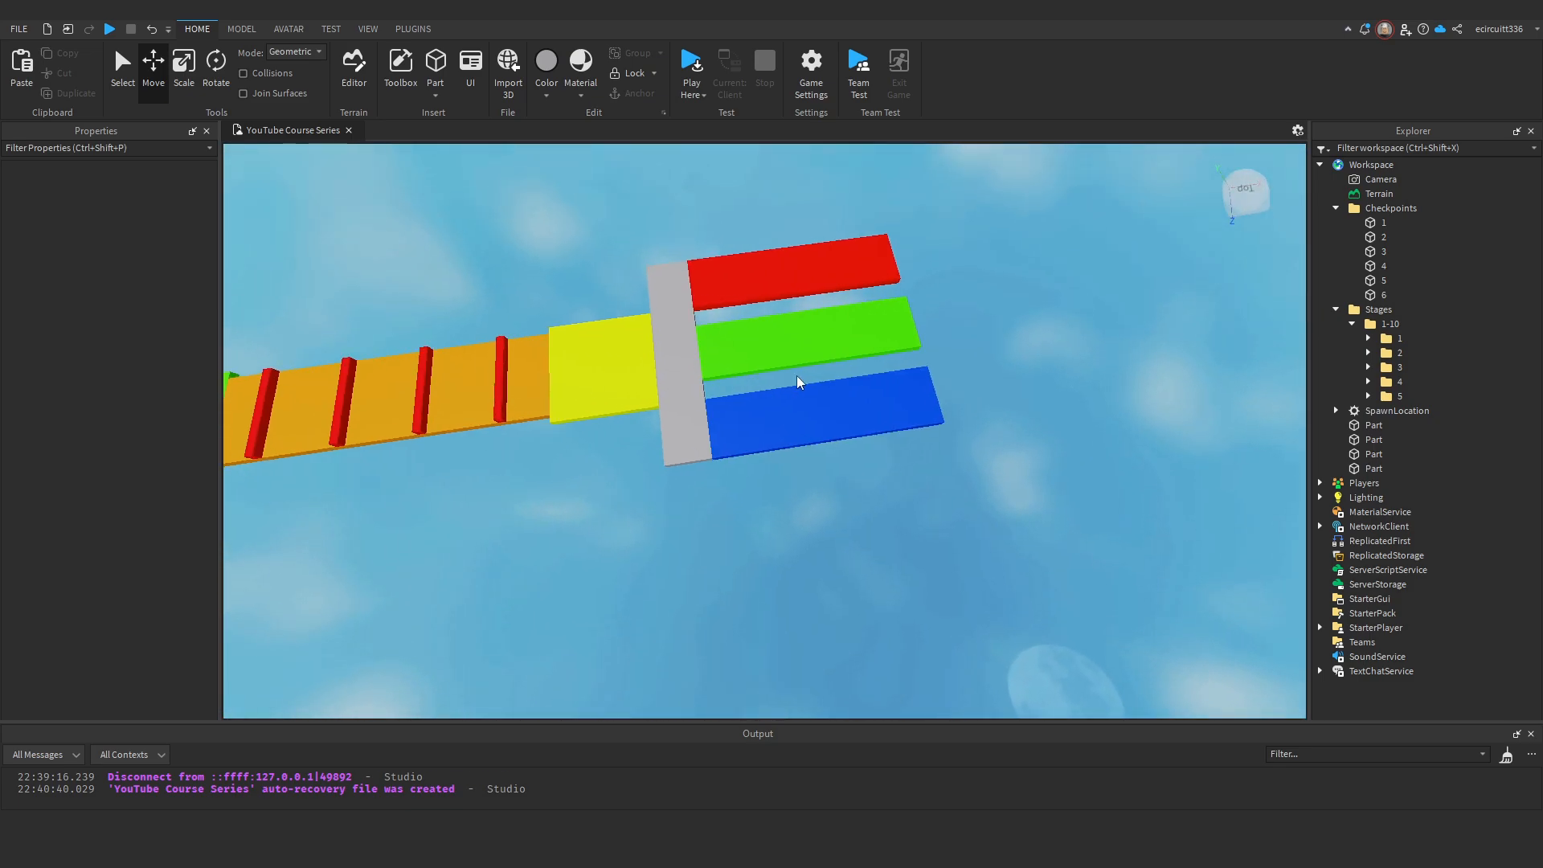
click(694, 382)
key(ctrl+d)
drag(820, 372, 900, 374)
Duplicate the three planks and the crossbar as a second section, and place a checkpoint copy named 7 at its end, 92 studs along.
click(683, 299)
ctrl+click(672, 378)
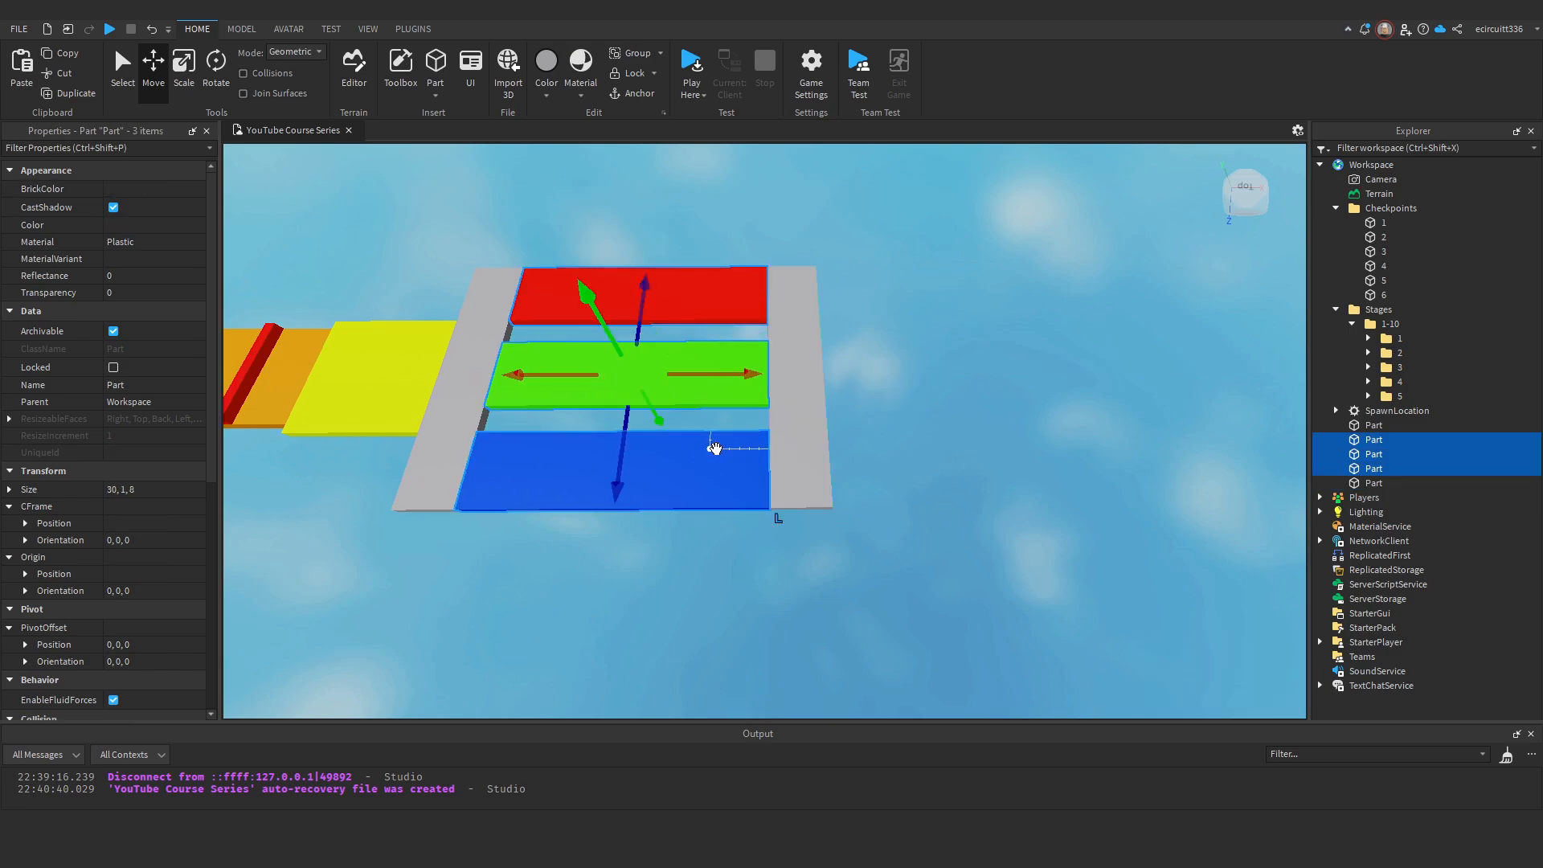
key(ctrl+d)
drag(723, 374, 892, 403)
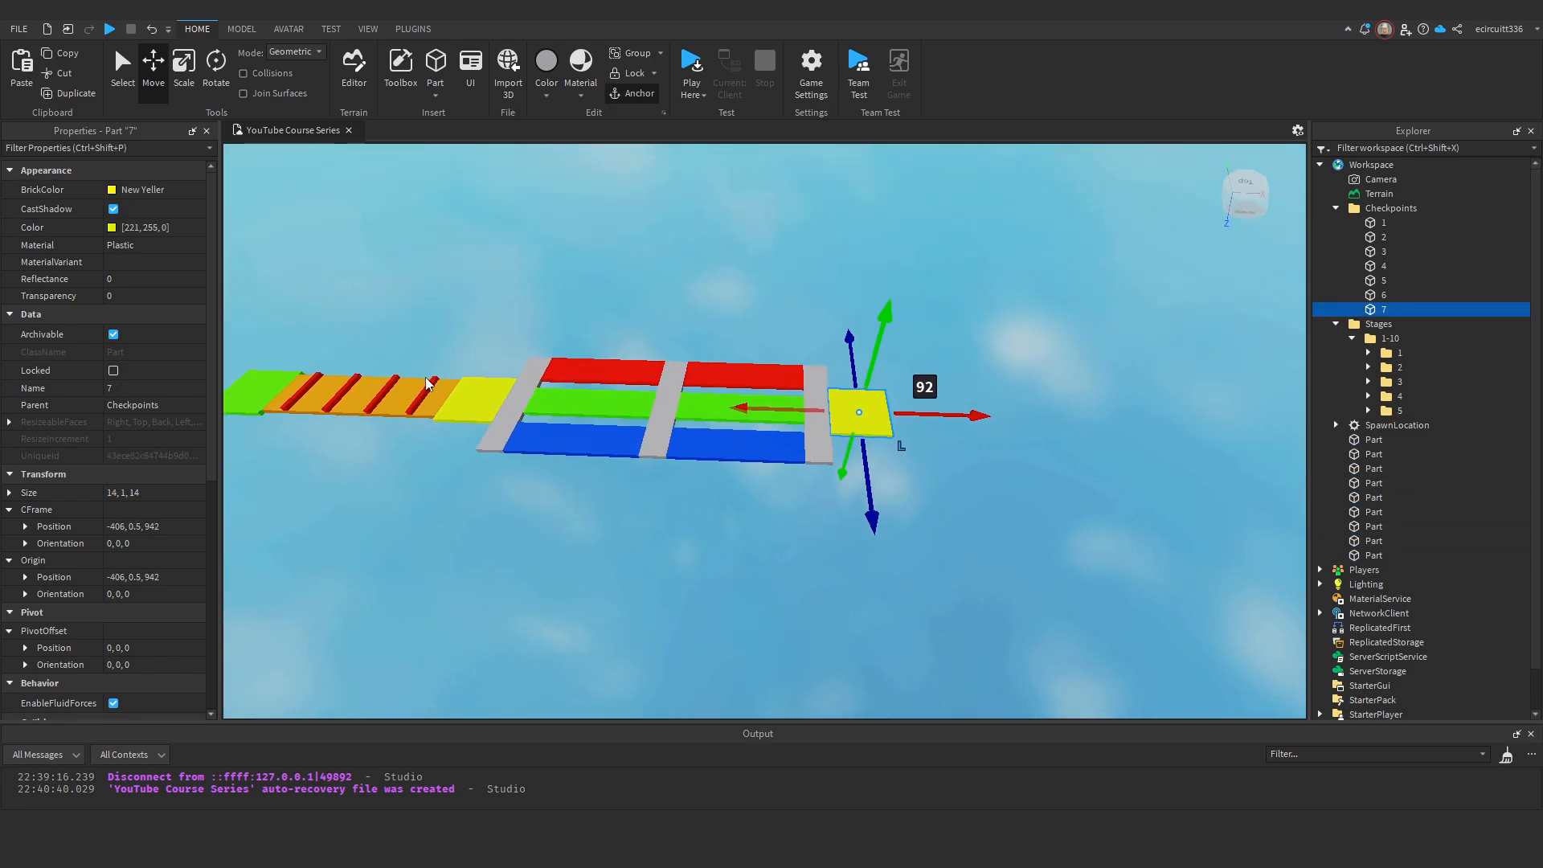
Color checkpoint 7 at the end of the new stage orange and clear the selection.
right_drag(425, 377, 429, 372)
scroll(727, 370, up, 4)
scroll(448, 318, down, 2)
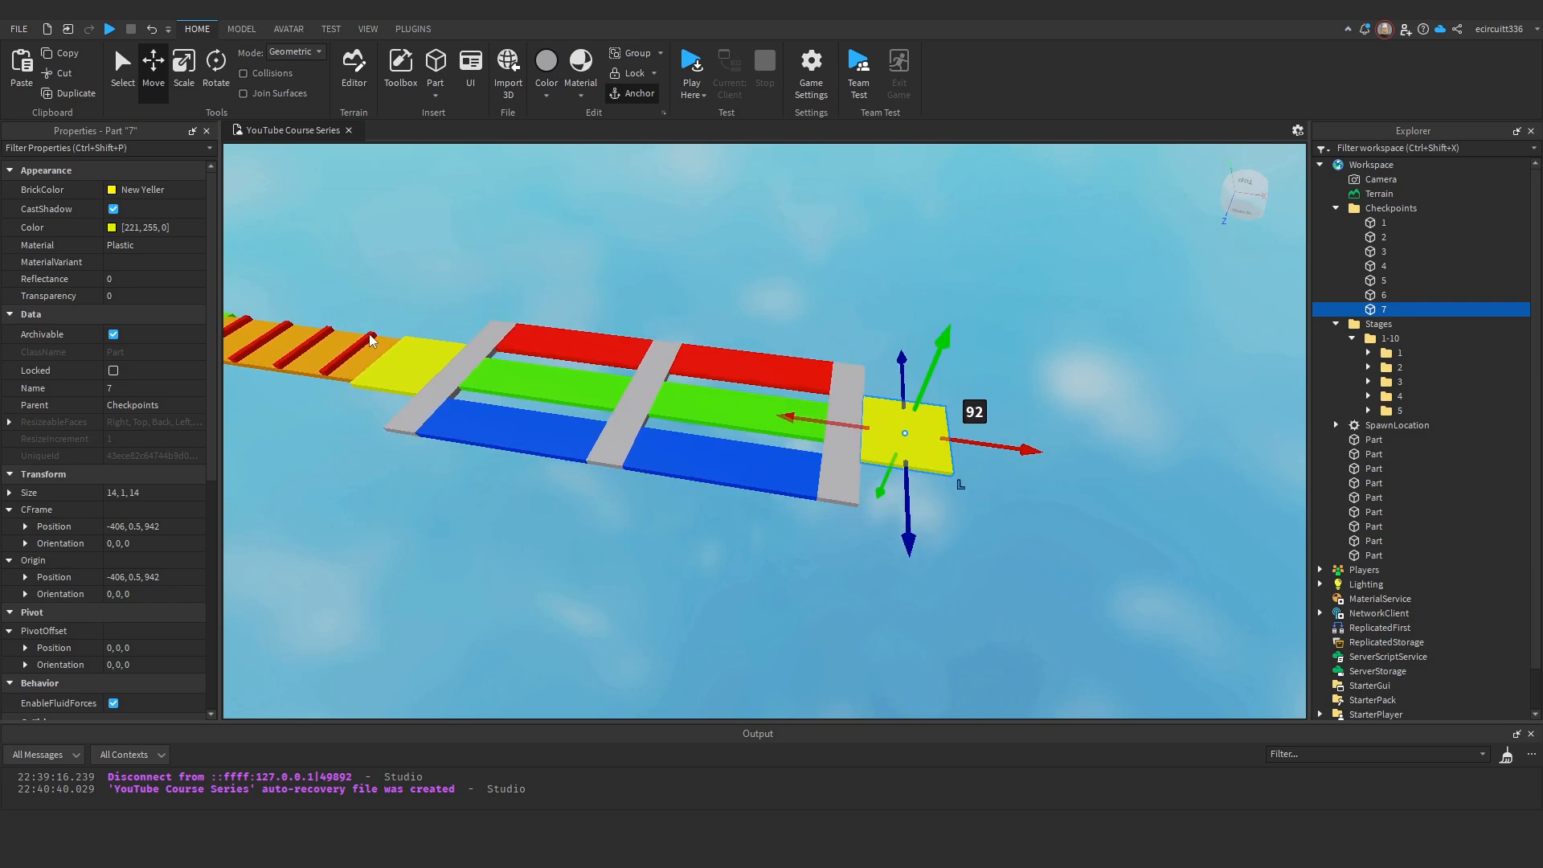
scroll(481, 368, down, 3)
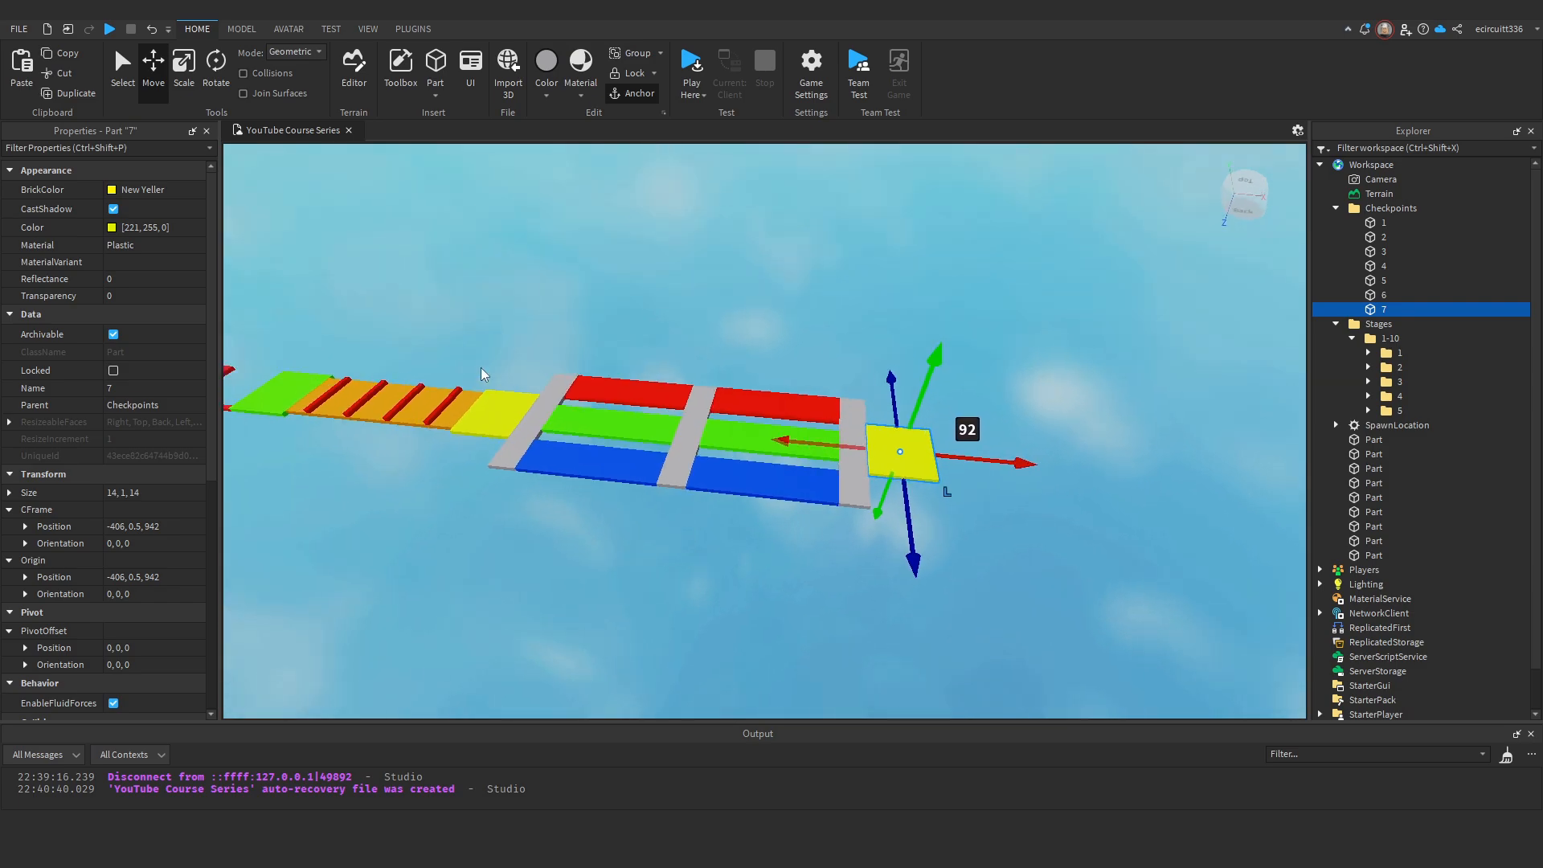
click(112, 227)
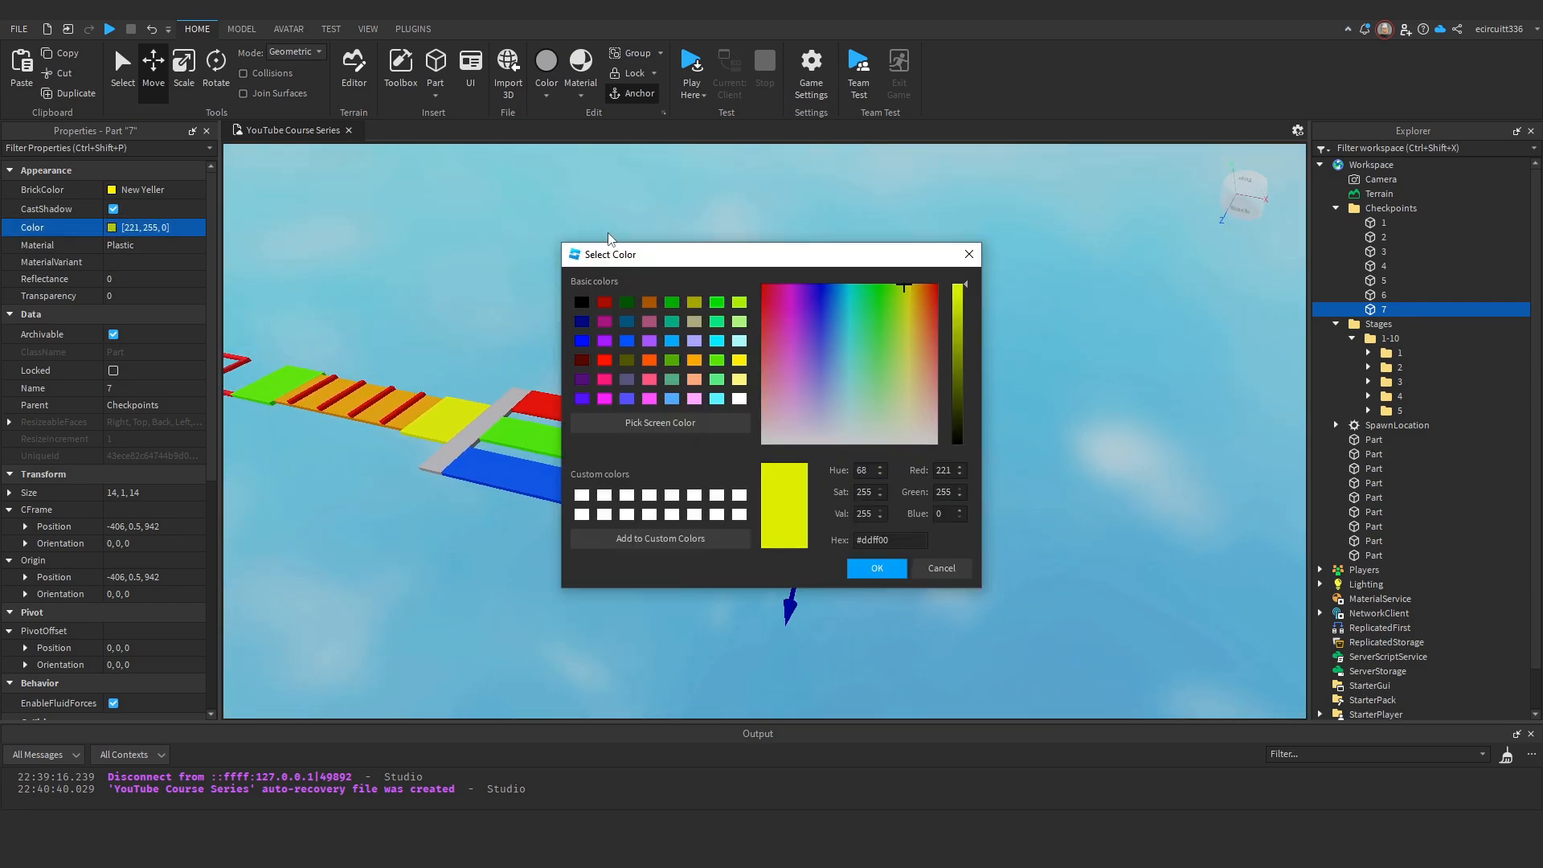
click(877, 567)
scroll(913, 578, down, 2)
click(868, 537)
scroll(922, 486, up, 2)
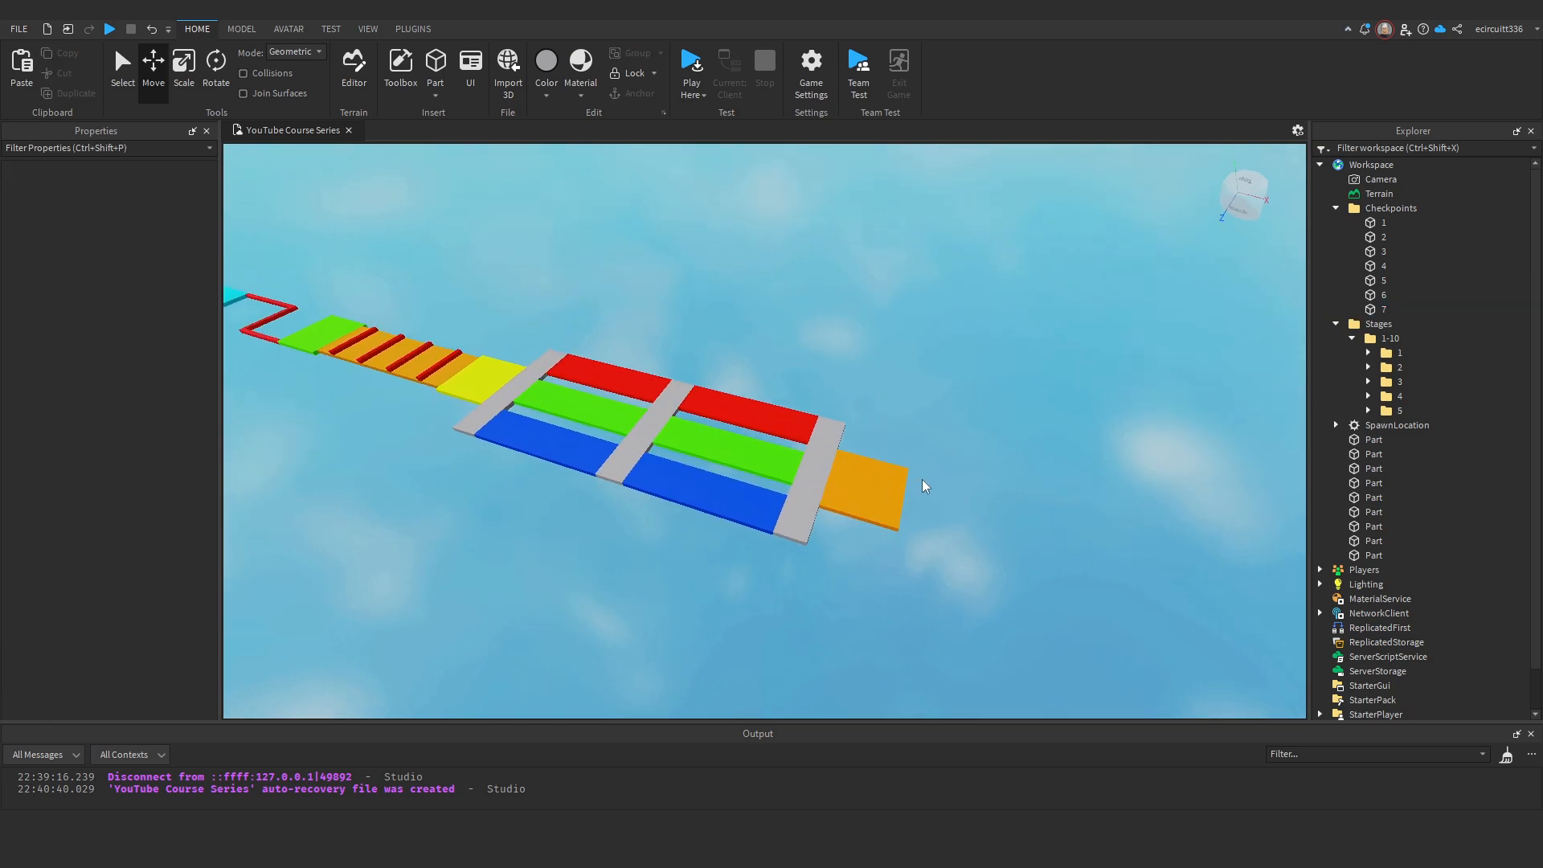
right_drag(922, 479, 654, 370)
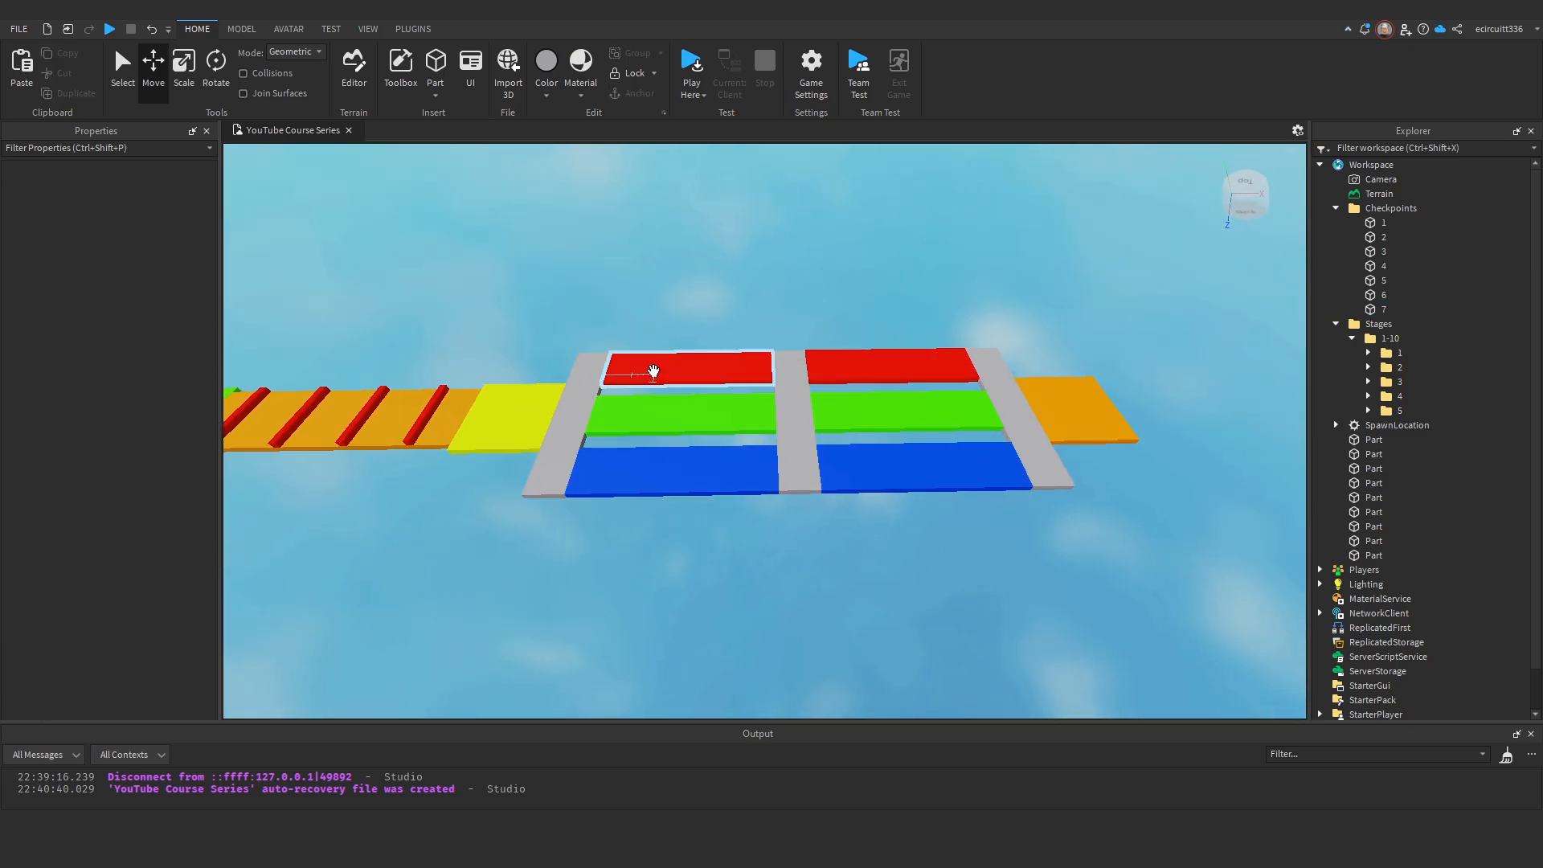
Anchor all nine planks and crossbars of the new stage and group them as a folder.
click(594, 366)
ctrl+click(688, 376)
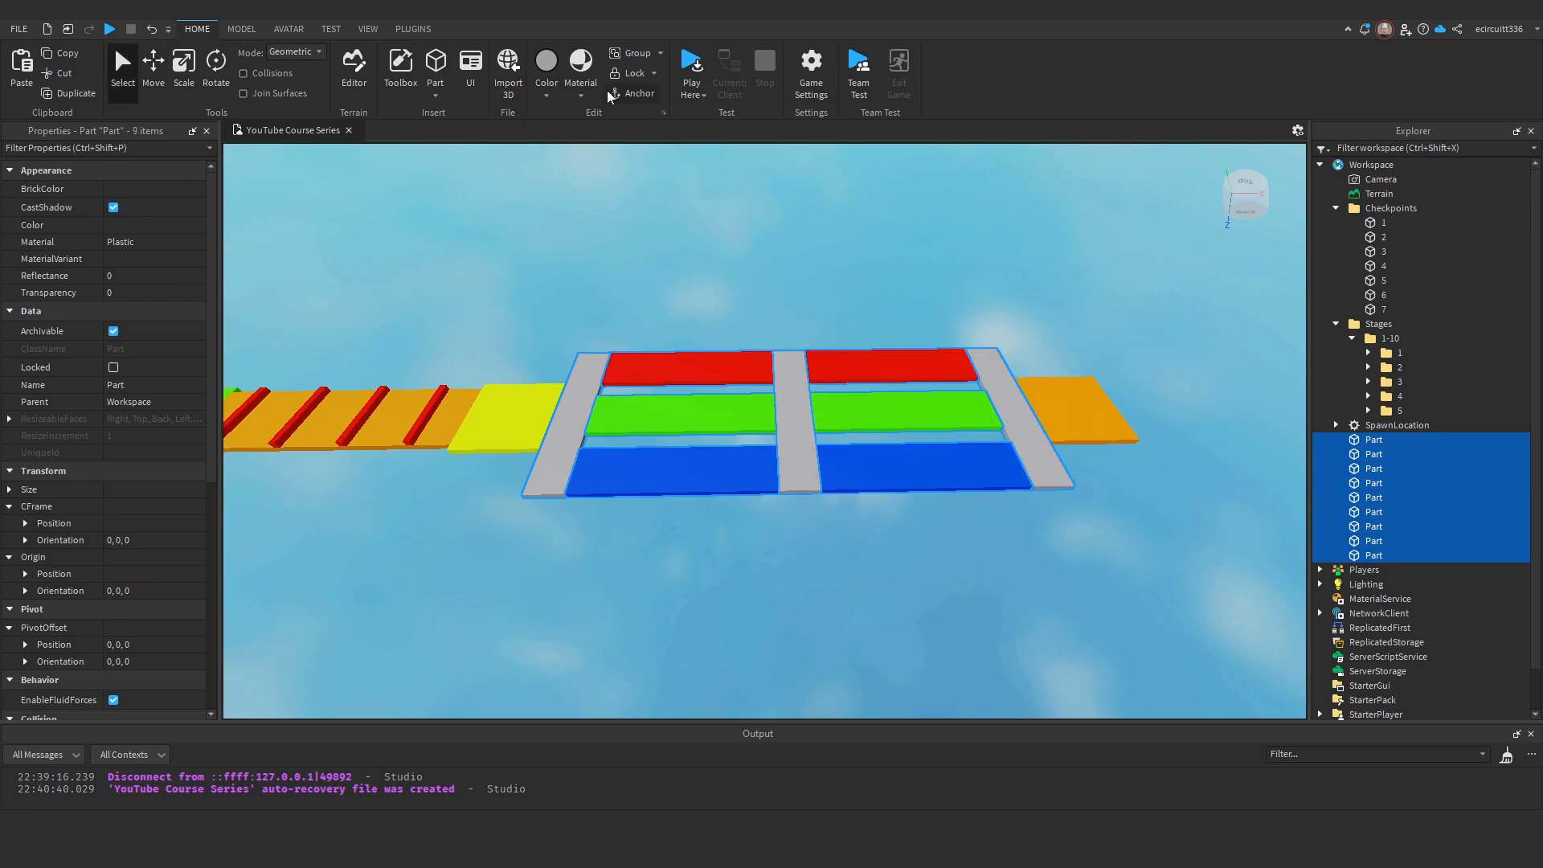
right_click(1368, 514)
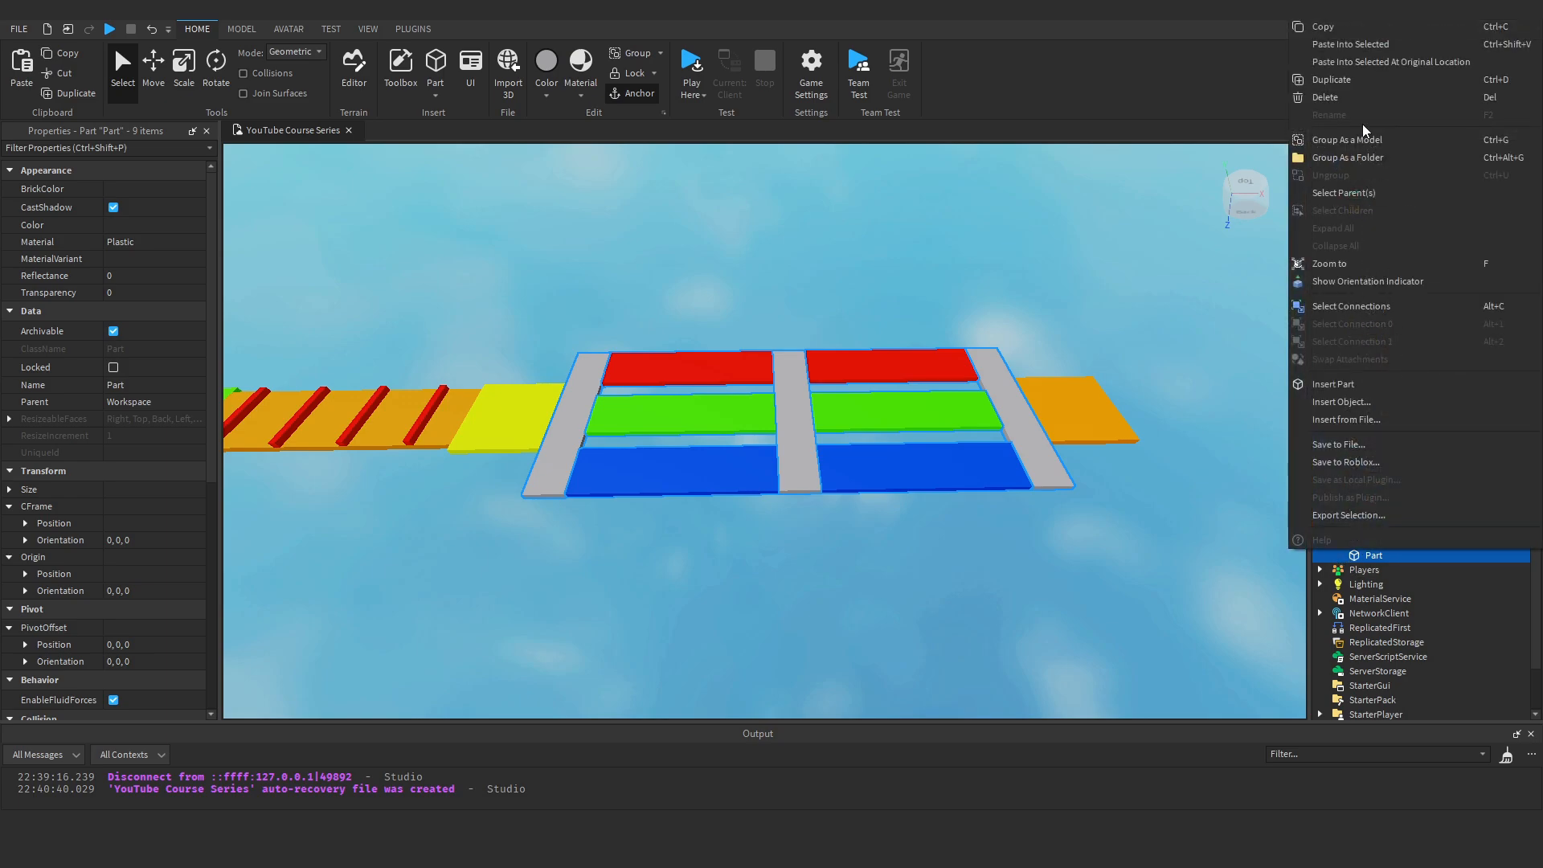
click(1367, 152)
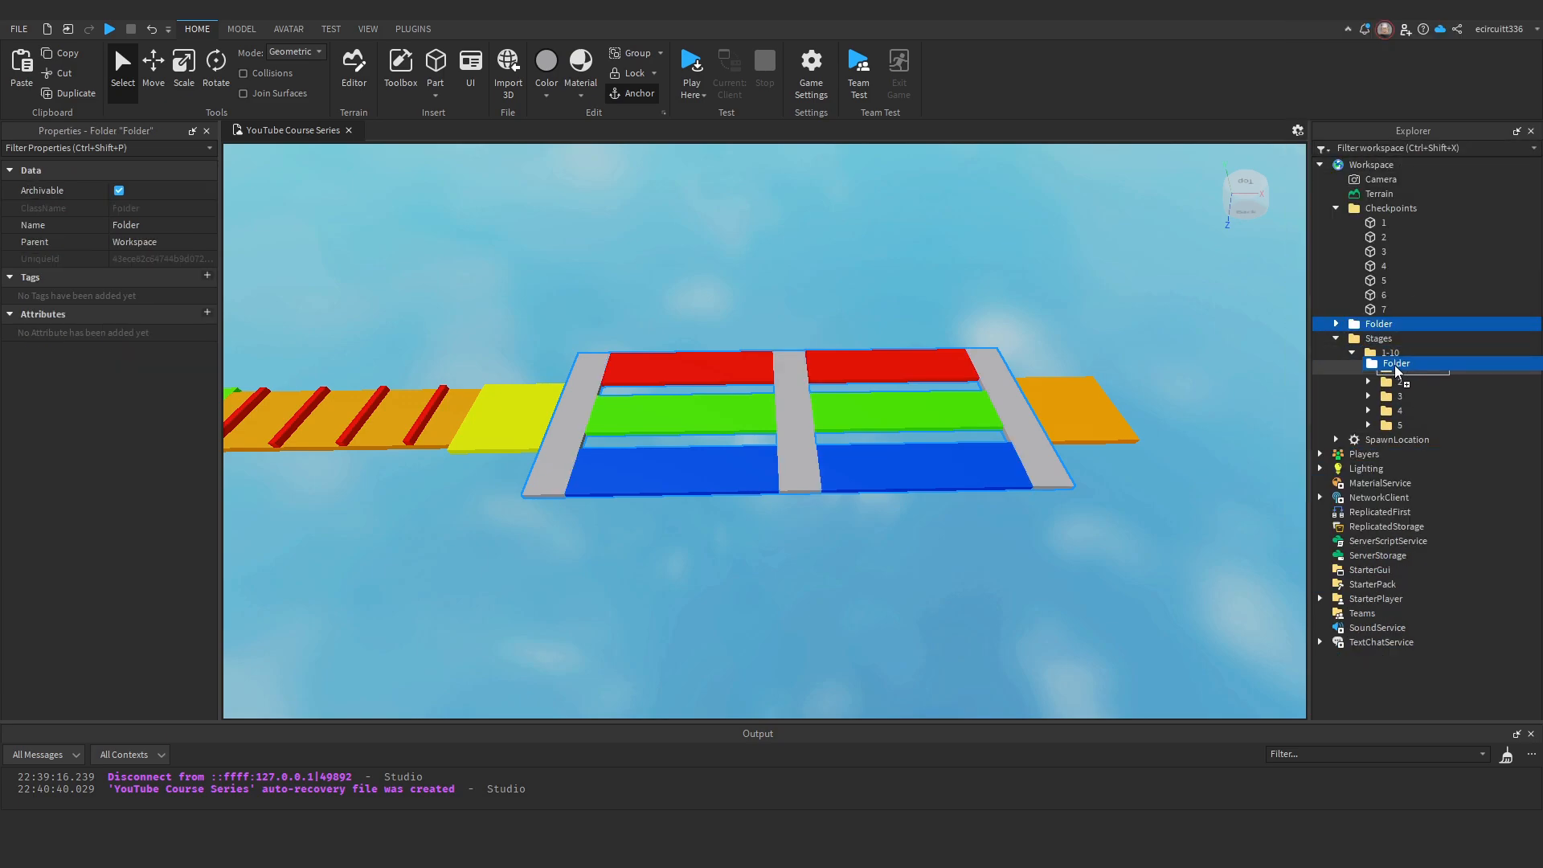
Move the new folder into the 1-10 folder under Stages and rename it 6.
drag(1395, 369, 1397, 386)
right_click(1405, 426)
click(1398, 319)
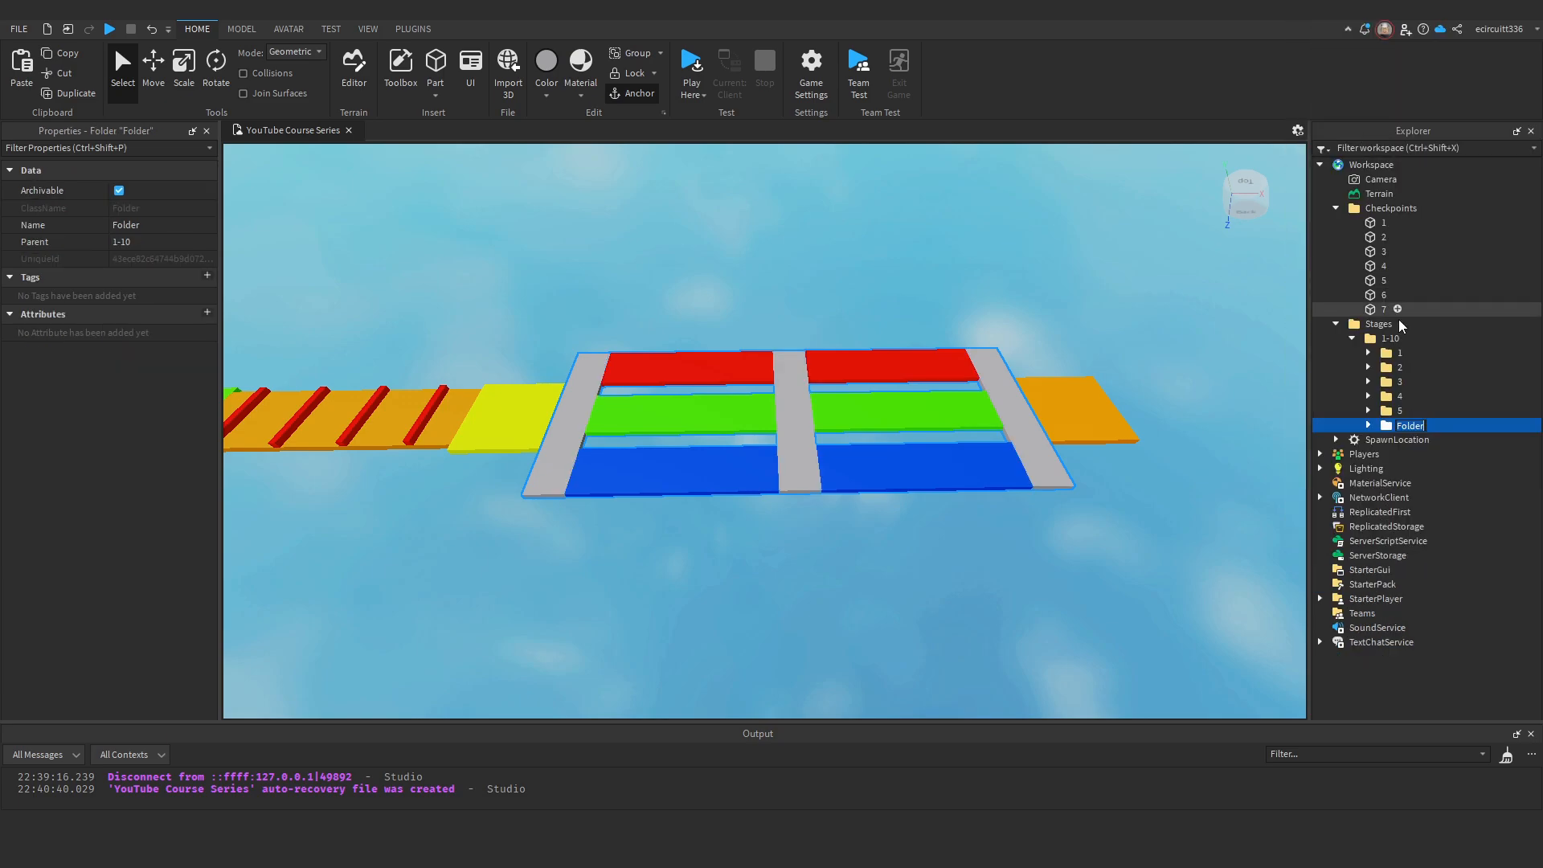
text(6)
key(Return)
Turn off CanCollide for the green and blue planks in the first section, next to the yellow checkpoint.
right_drag(1141, 378, 619, 343)
click(1149, 387)
scroll(687, 426, up, 5)
scroll(618, 343, down, 5)
right_drag(837, 561, 841, 556)
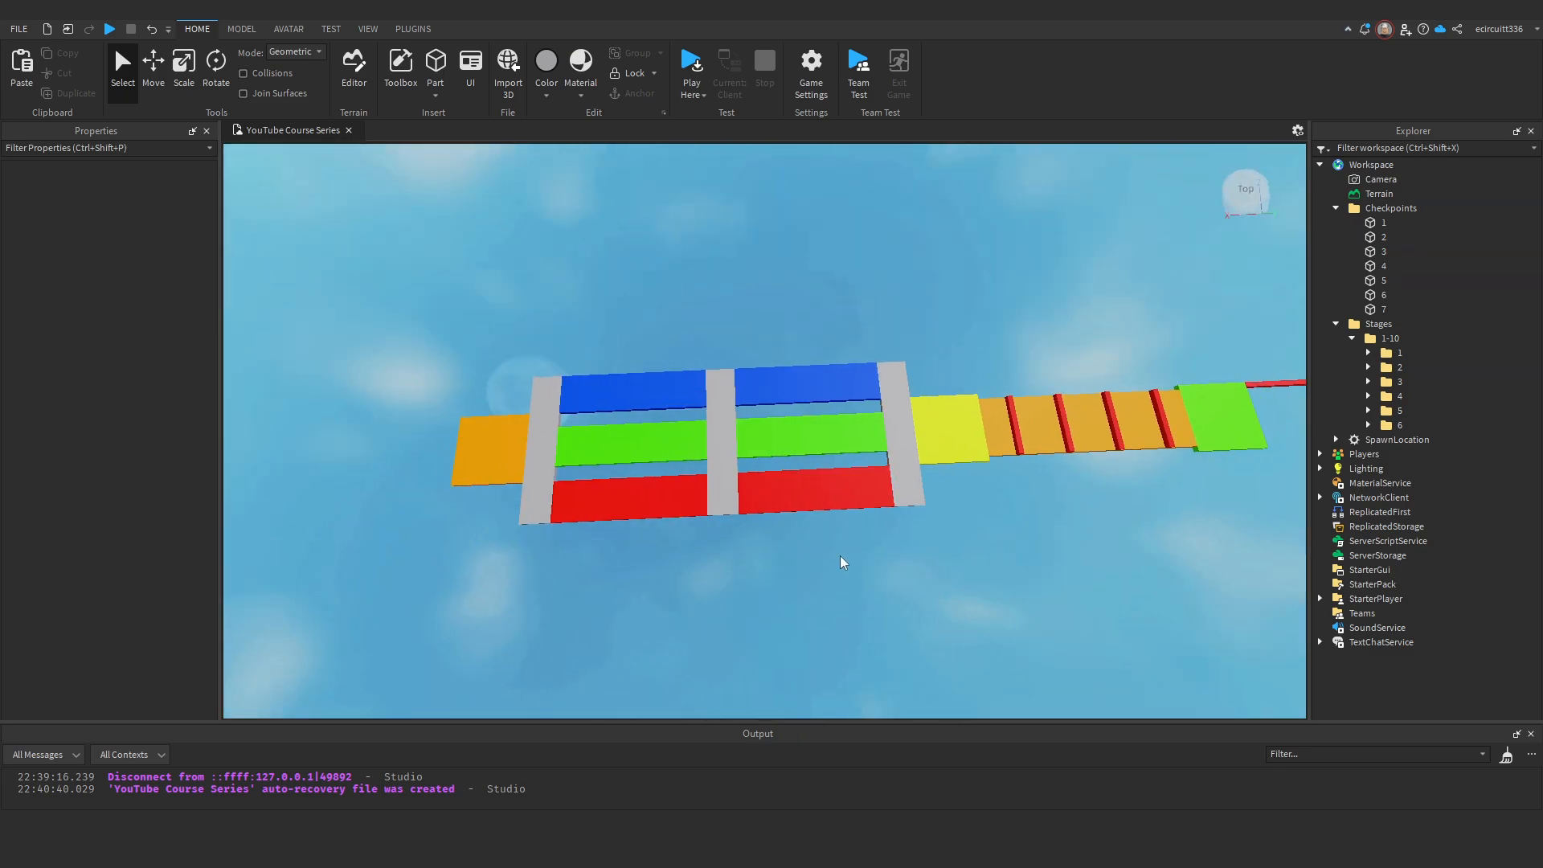
scroll(768, 479, up, 4)
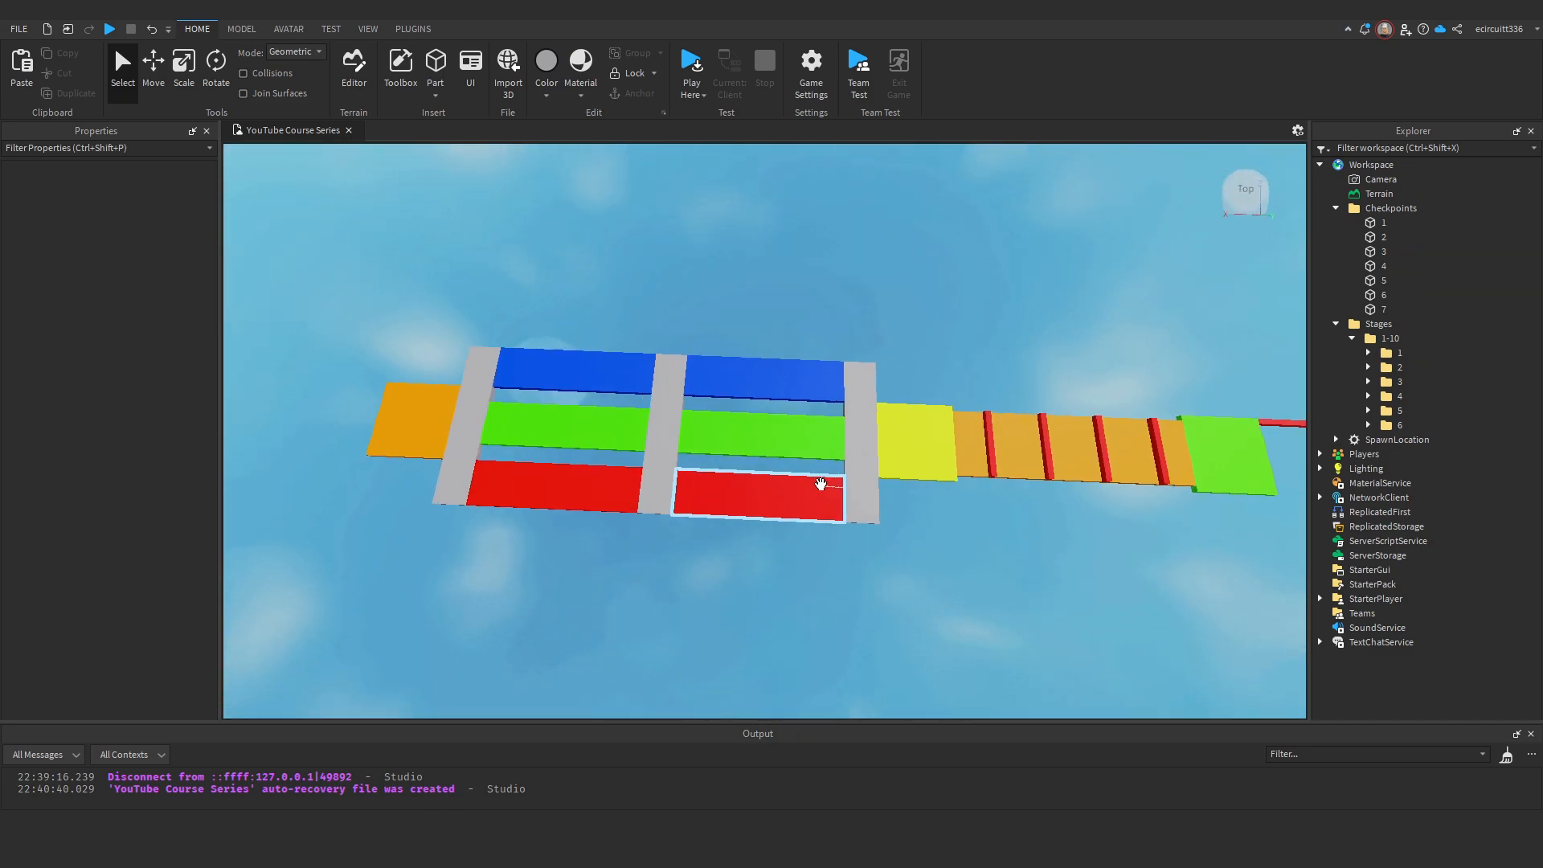
click(793, 499)
right_drag(905, 484, 591, 341)
key(d)
right_drag(531, 422, 523, 386)
click(675, 395)
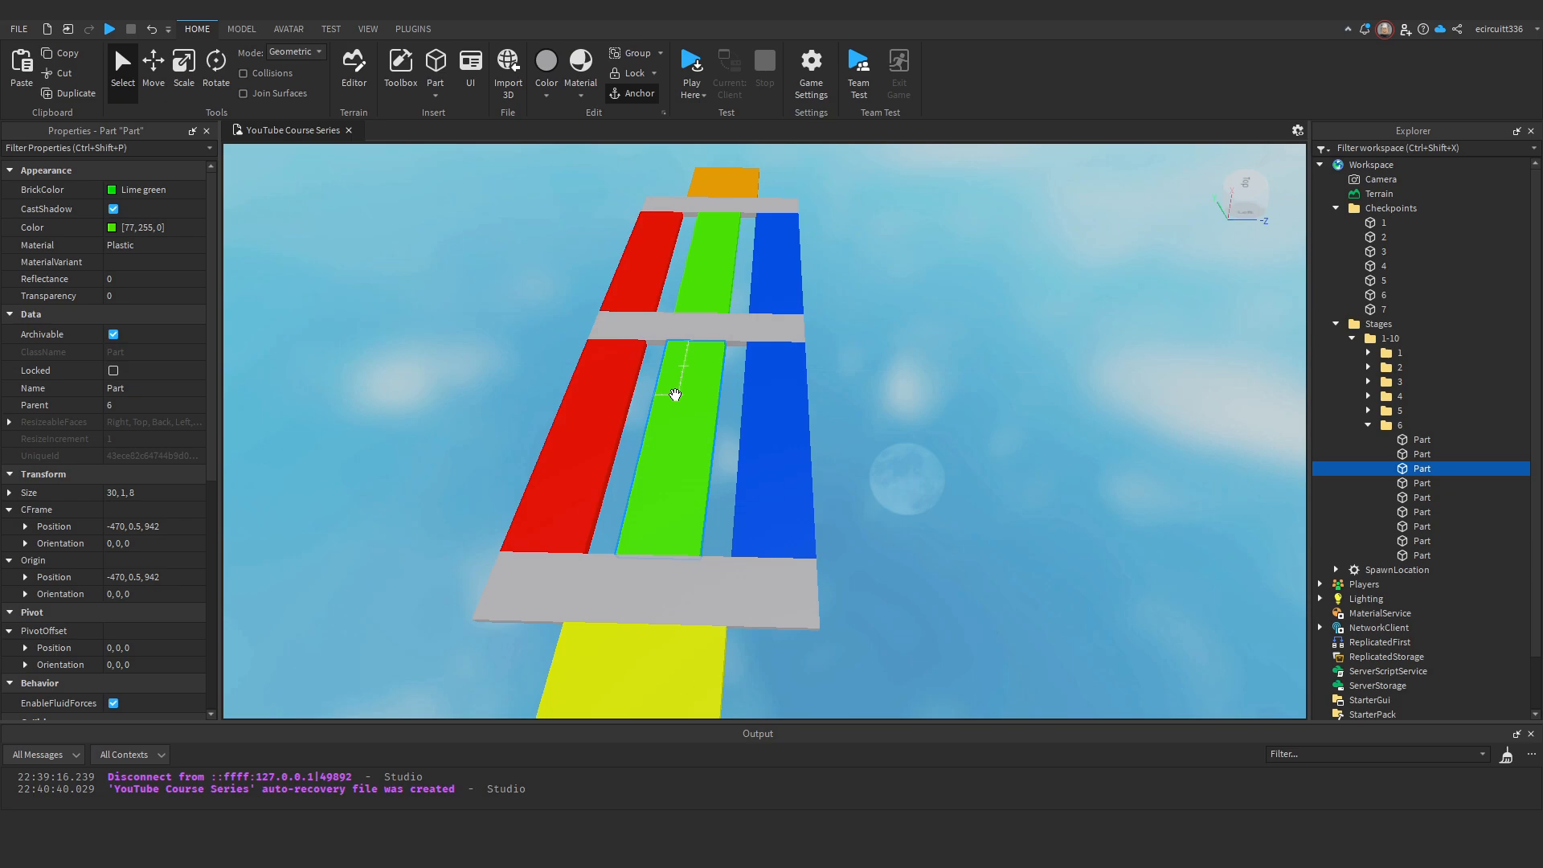
scroll(52, 389, down, 5)
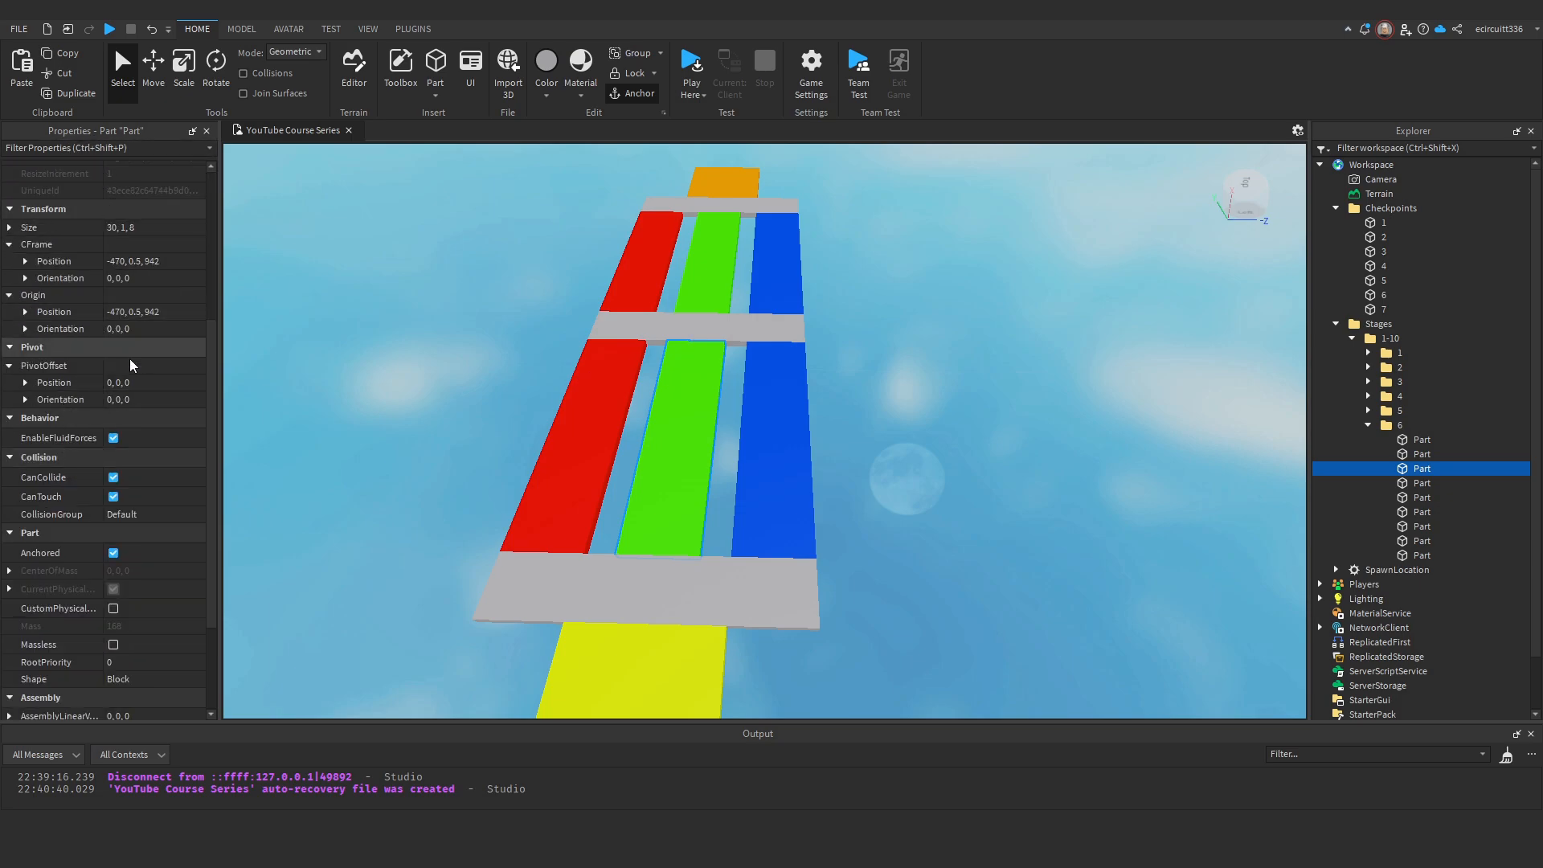
scroll(125, 366, down, 1)
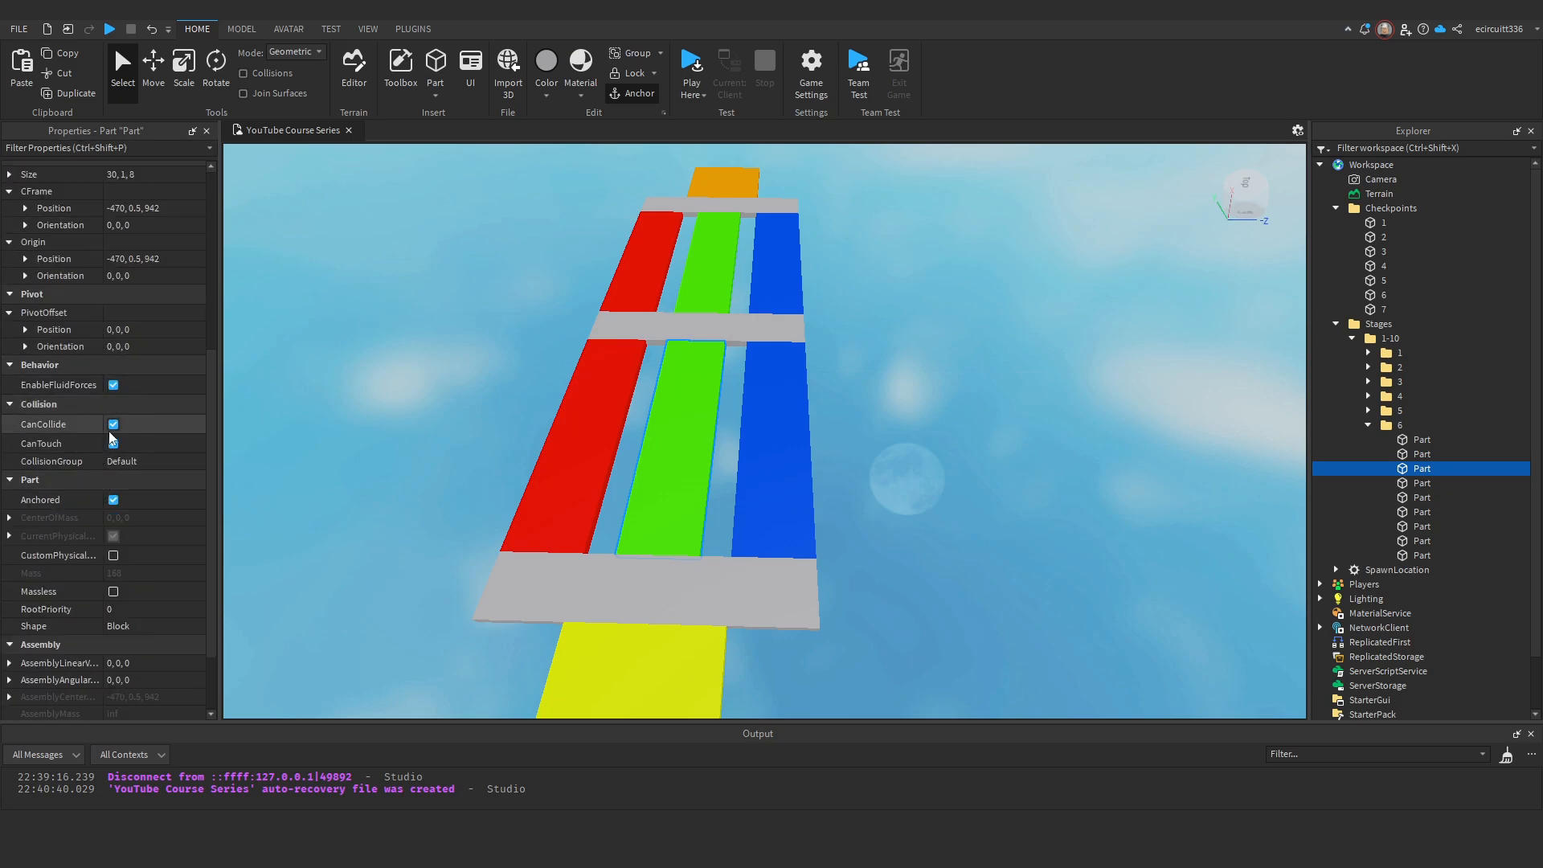
click(113, 425)
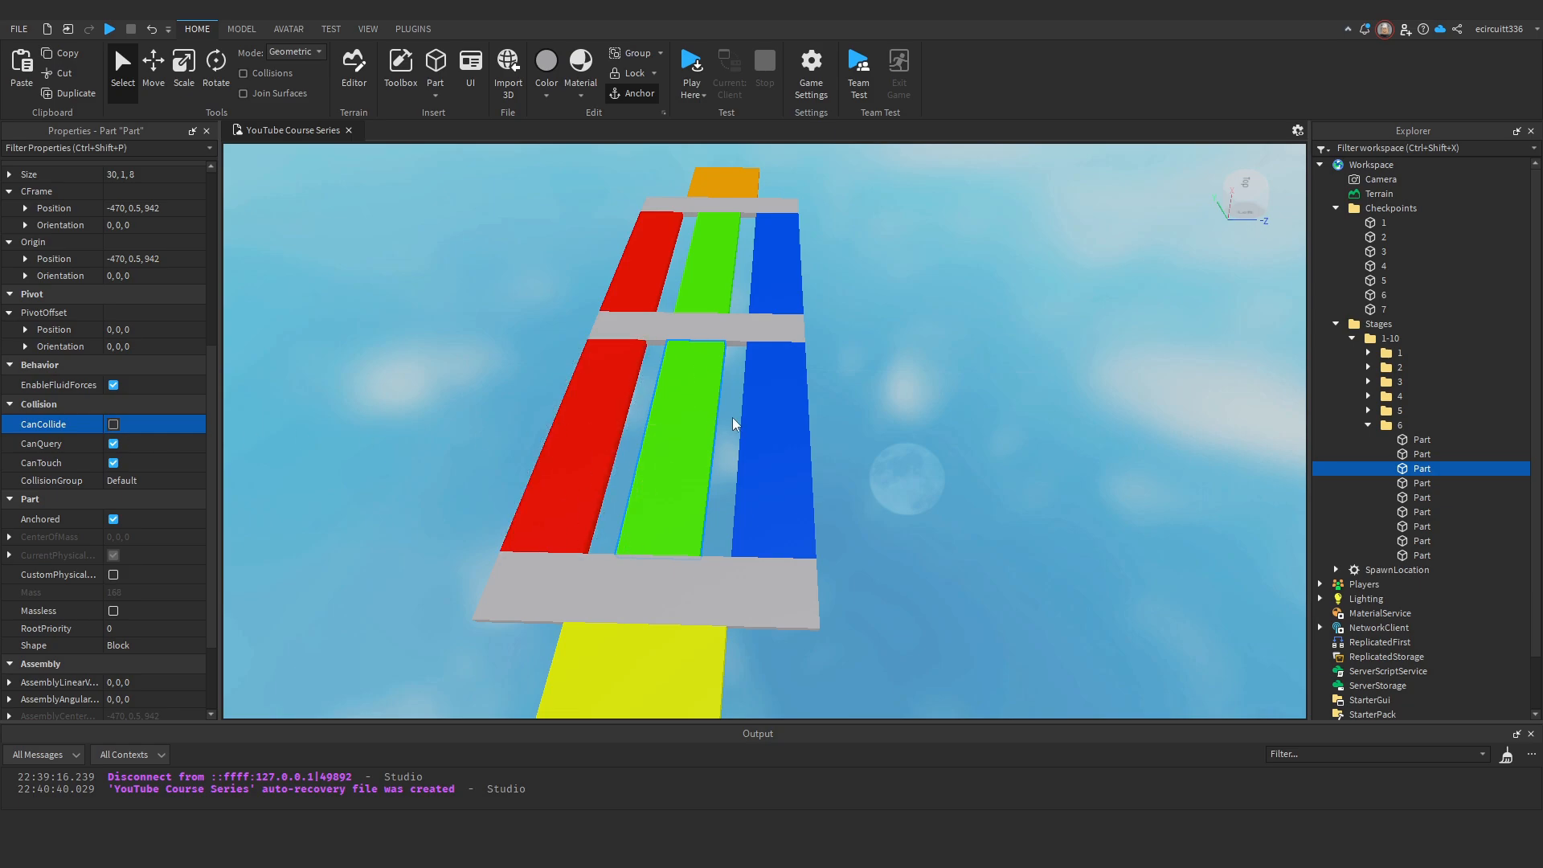
click(764, 406)
click(113, 425)
Turn off CanCollide for the green and red planks in the second section, and clear the selection.
key(w)
right_drag(671, 402, 758, 439)
key(s)
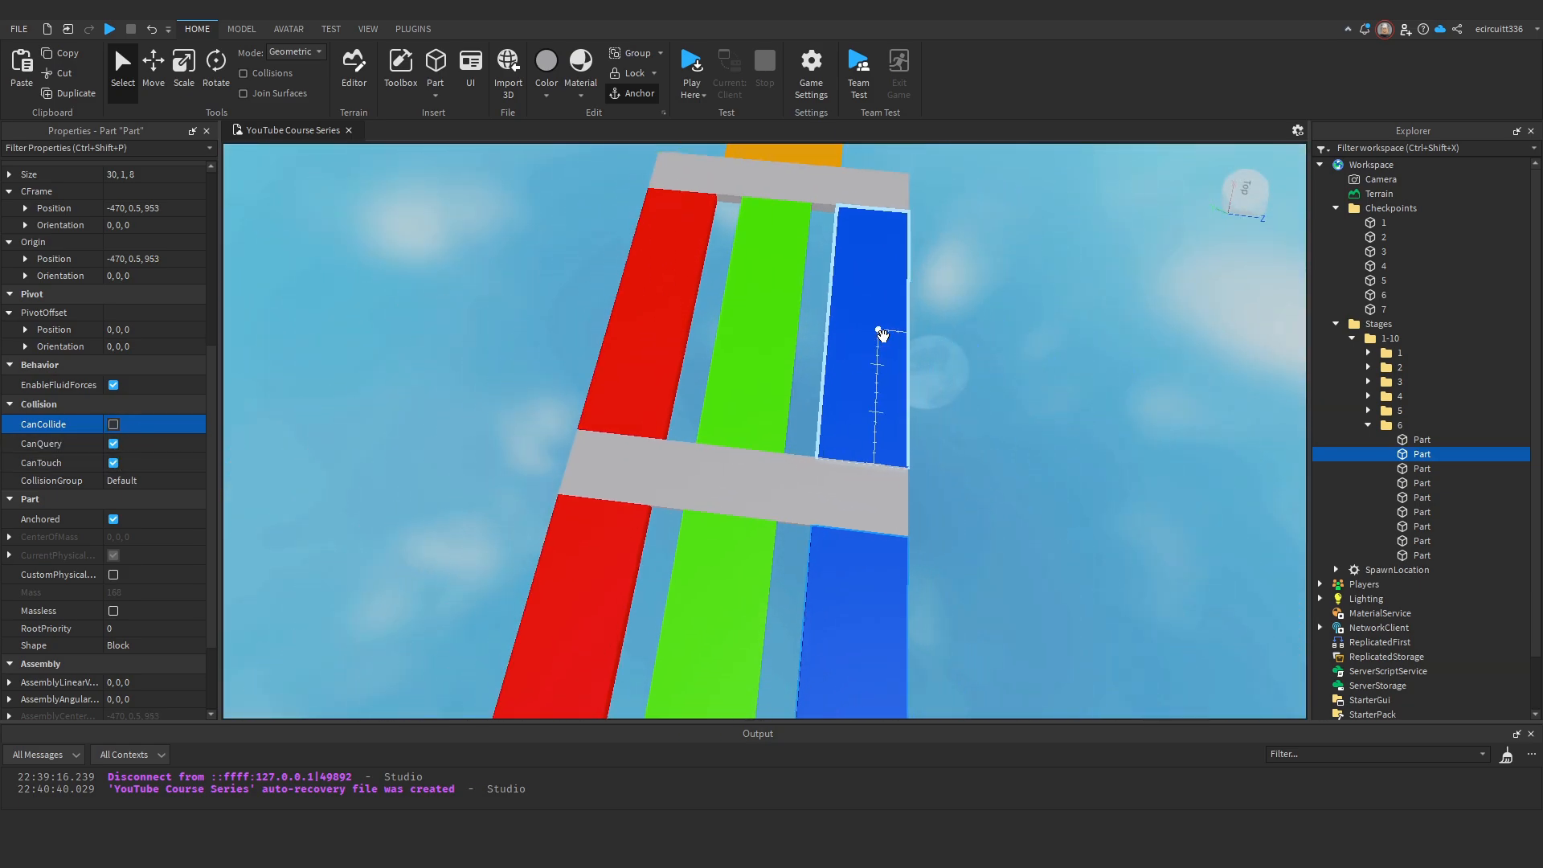
right_drag(889, 372, 902, 371)
click(775, 358)
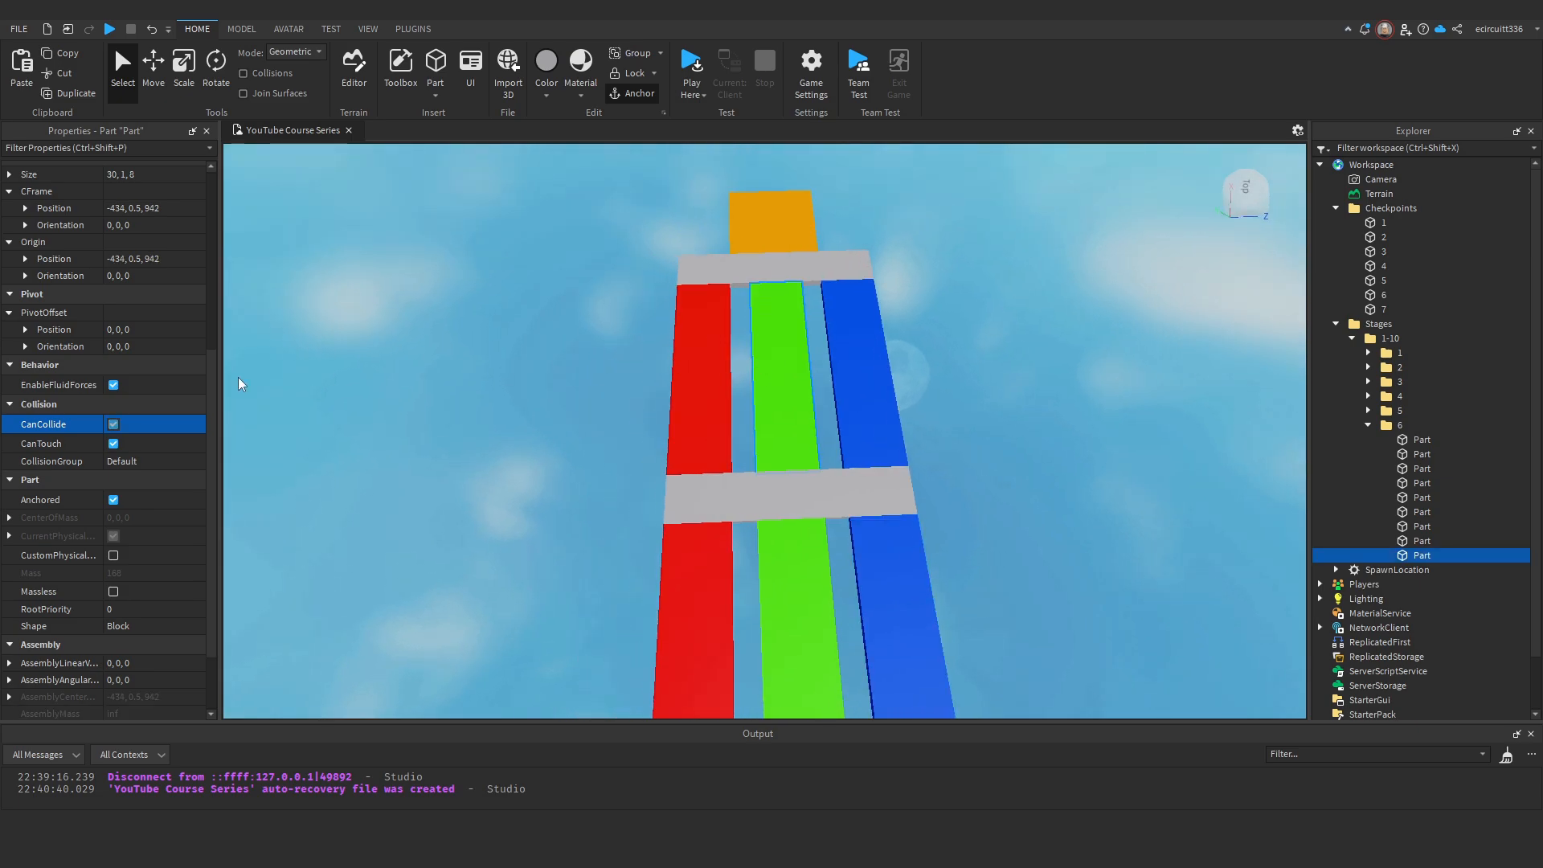
click(113, 425)
click(676, 375)
click(114, 425)
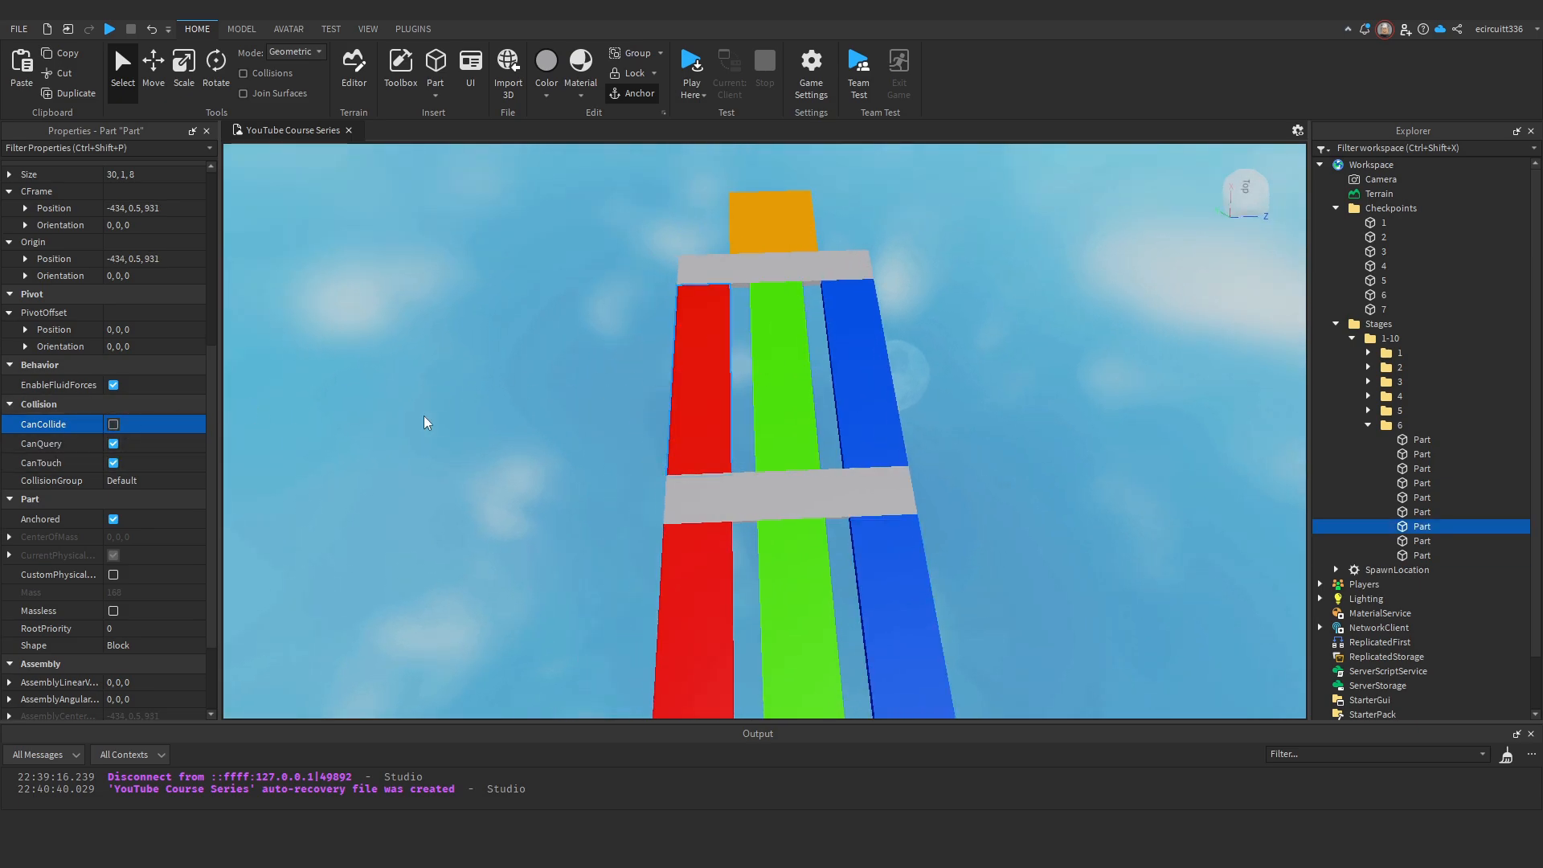
click(426, 422)
Look over both plank sections and the yellow checkpoint at the start of the stage.
right_drag(522, 401, 529, 401)
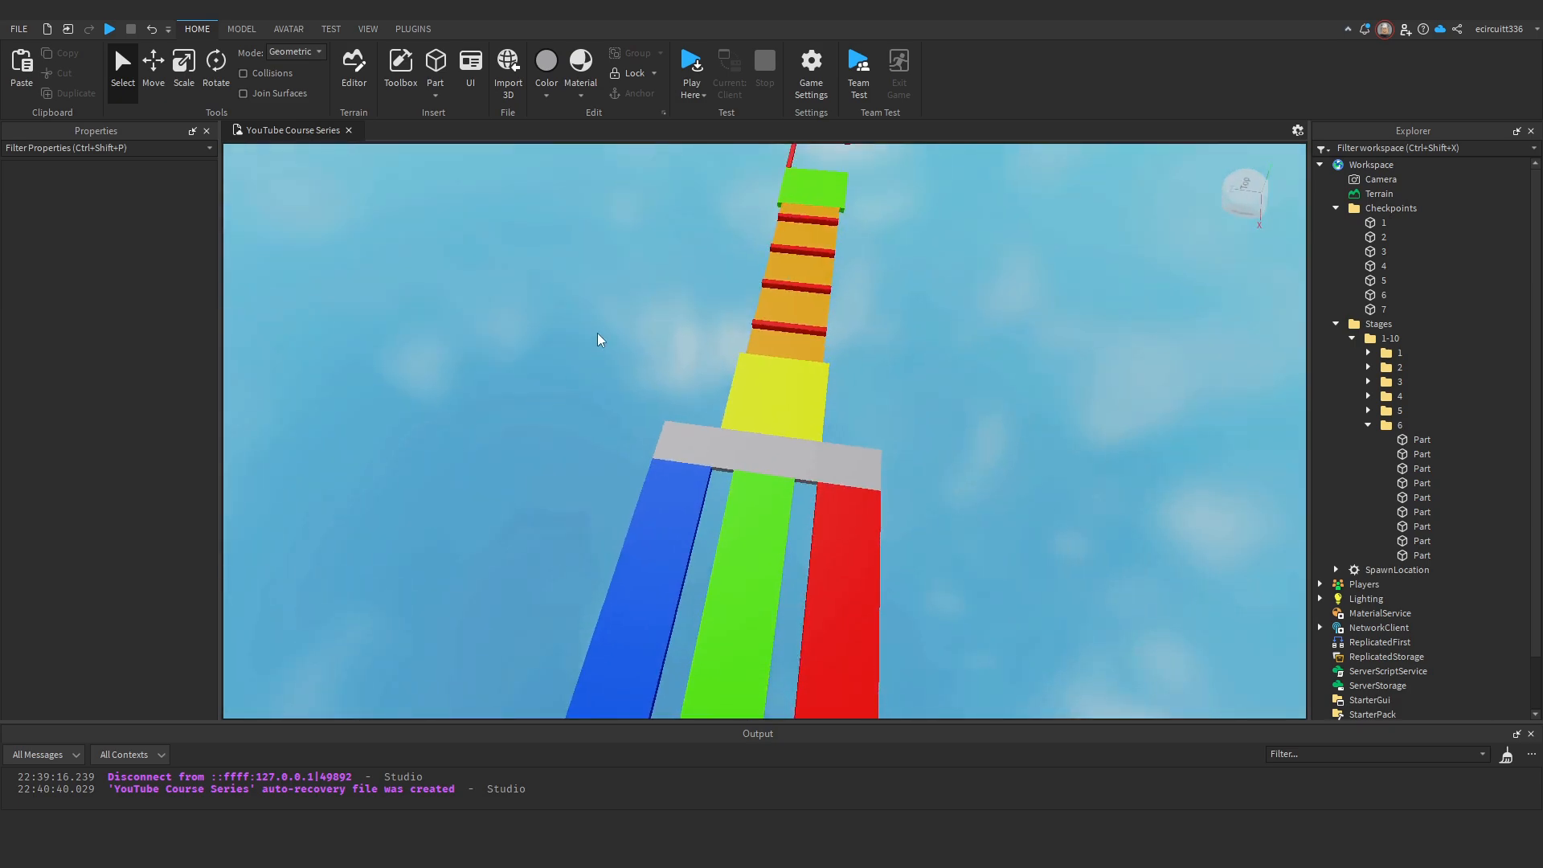
right_drag(614, 326, 611, 326)
key(w)
right_drag(856, 344, 795, 475)
key(s)
key(a)
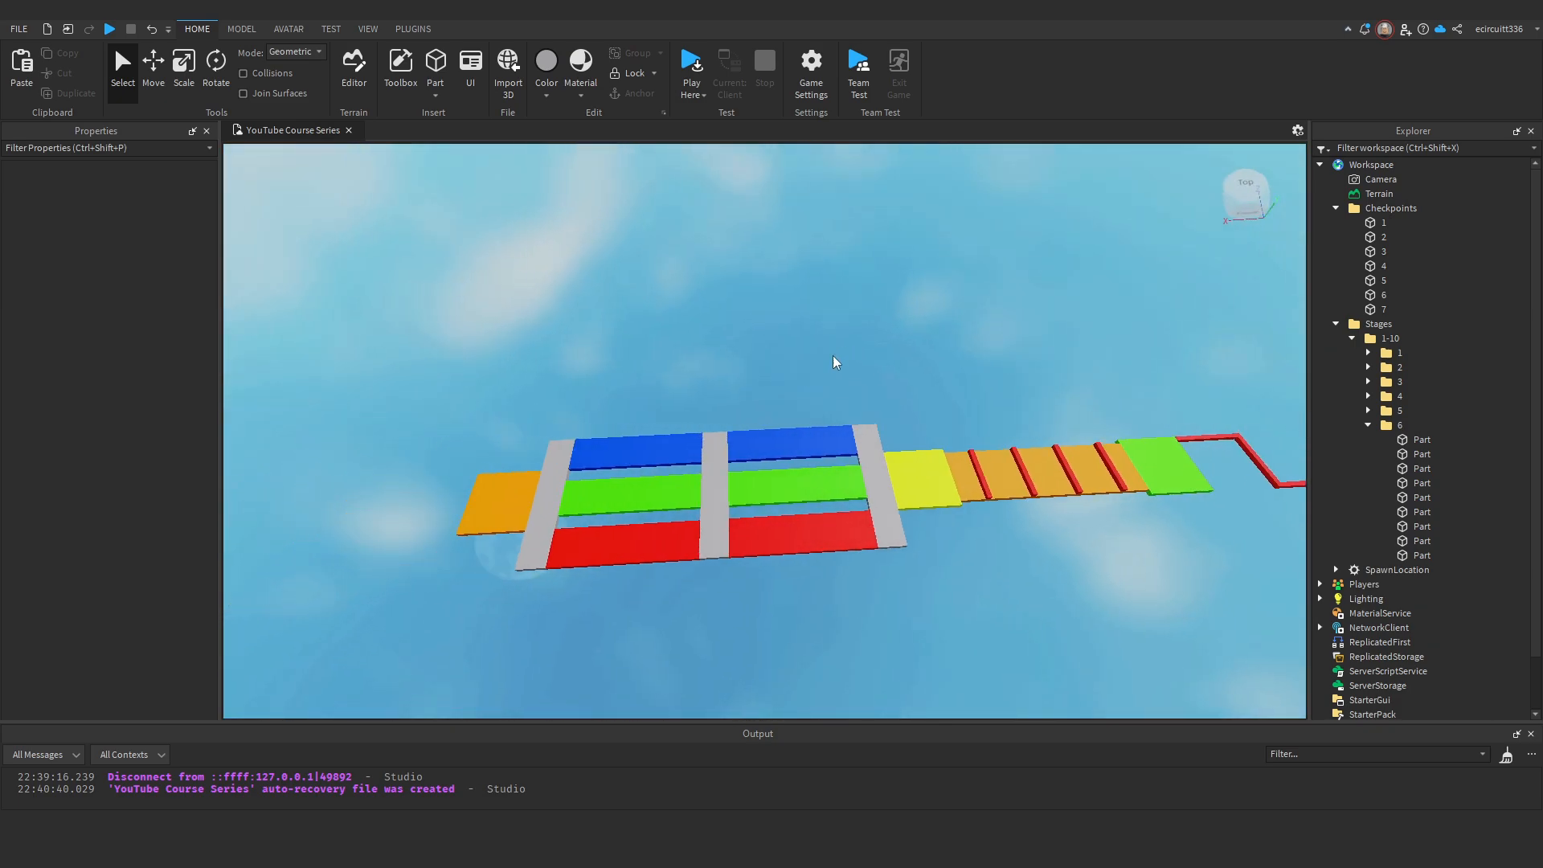
key(w)
right_drag(946, 346, 933, 373)
key(w)
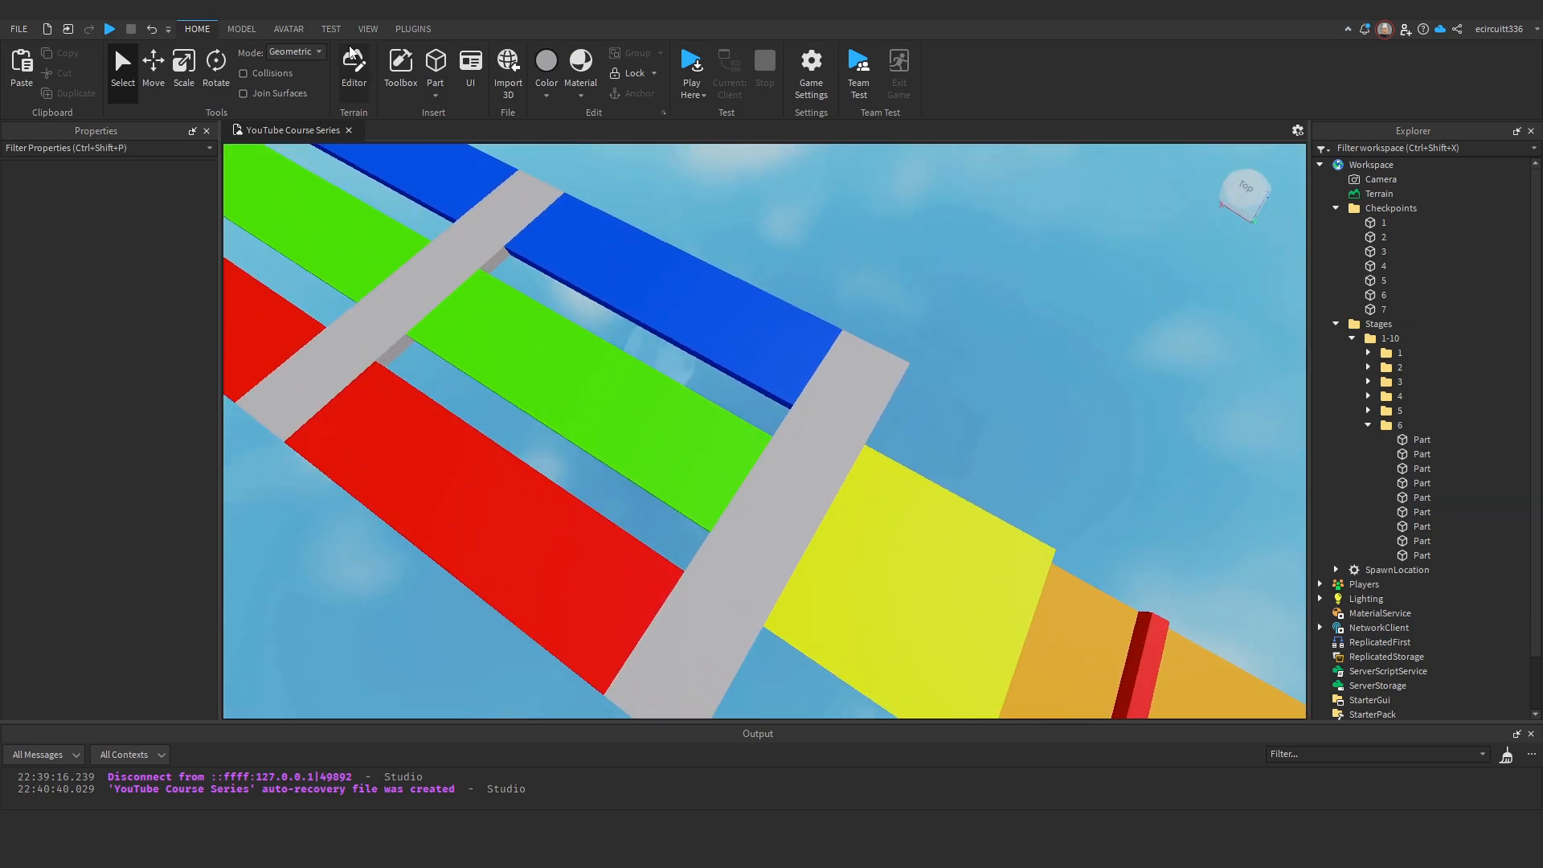
Playtest twice from the yellow checkpoint, walking the character onto the first section's planks, and stop each run.
click(331, 29)
click(24, 65)
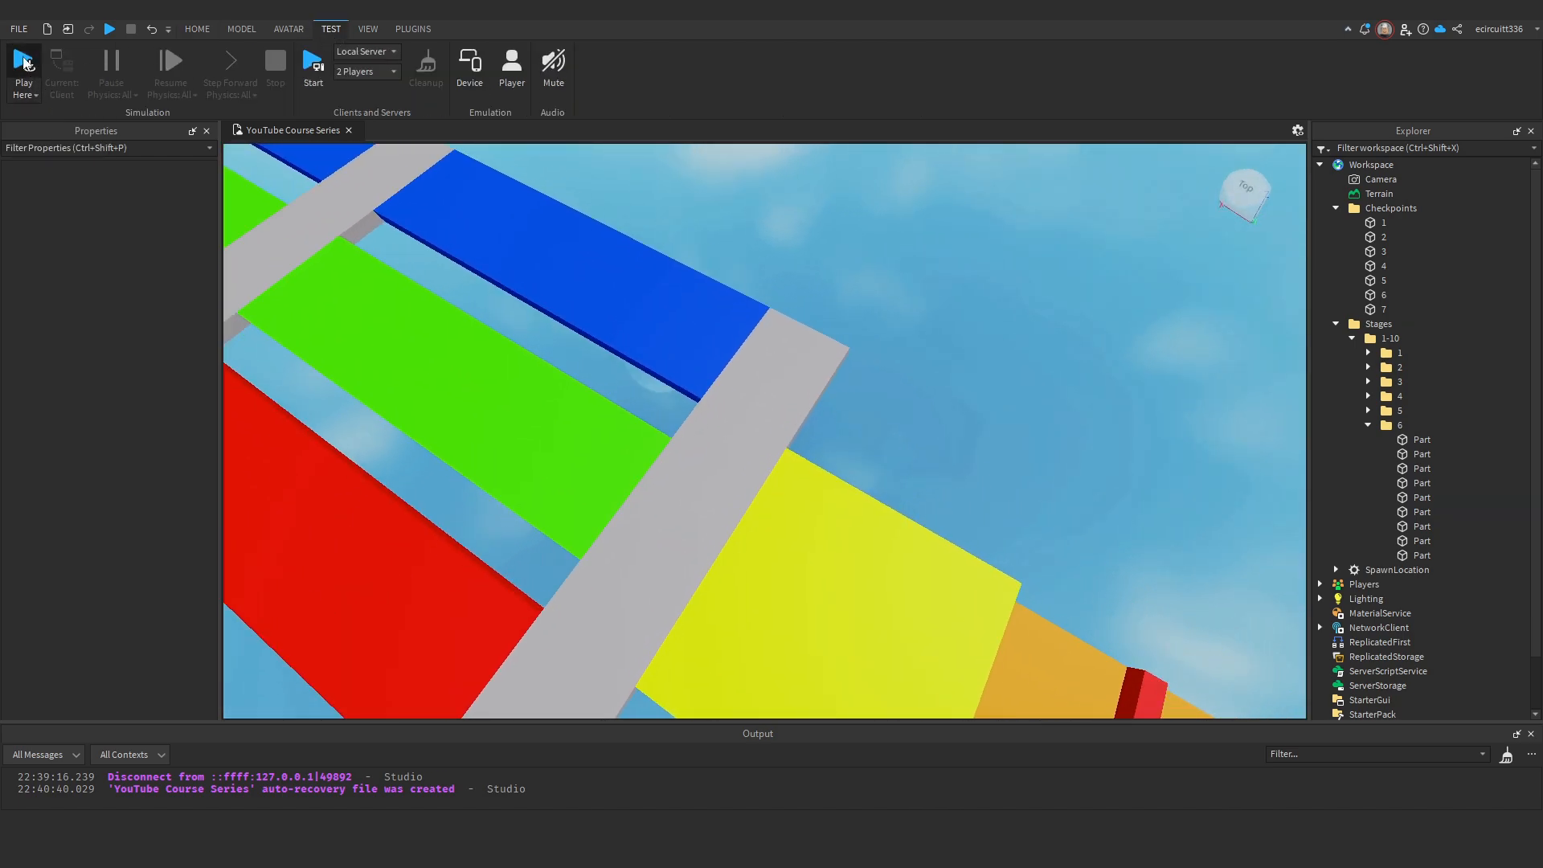
key(w)
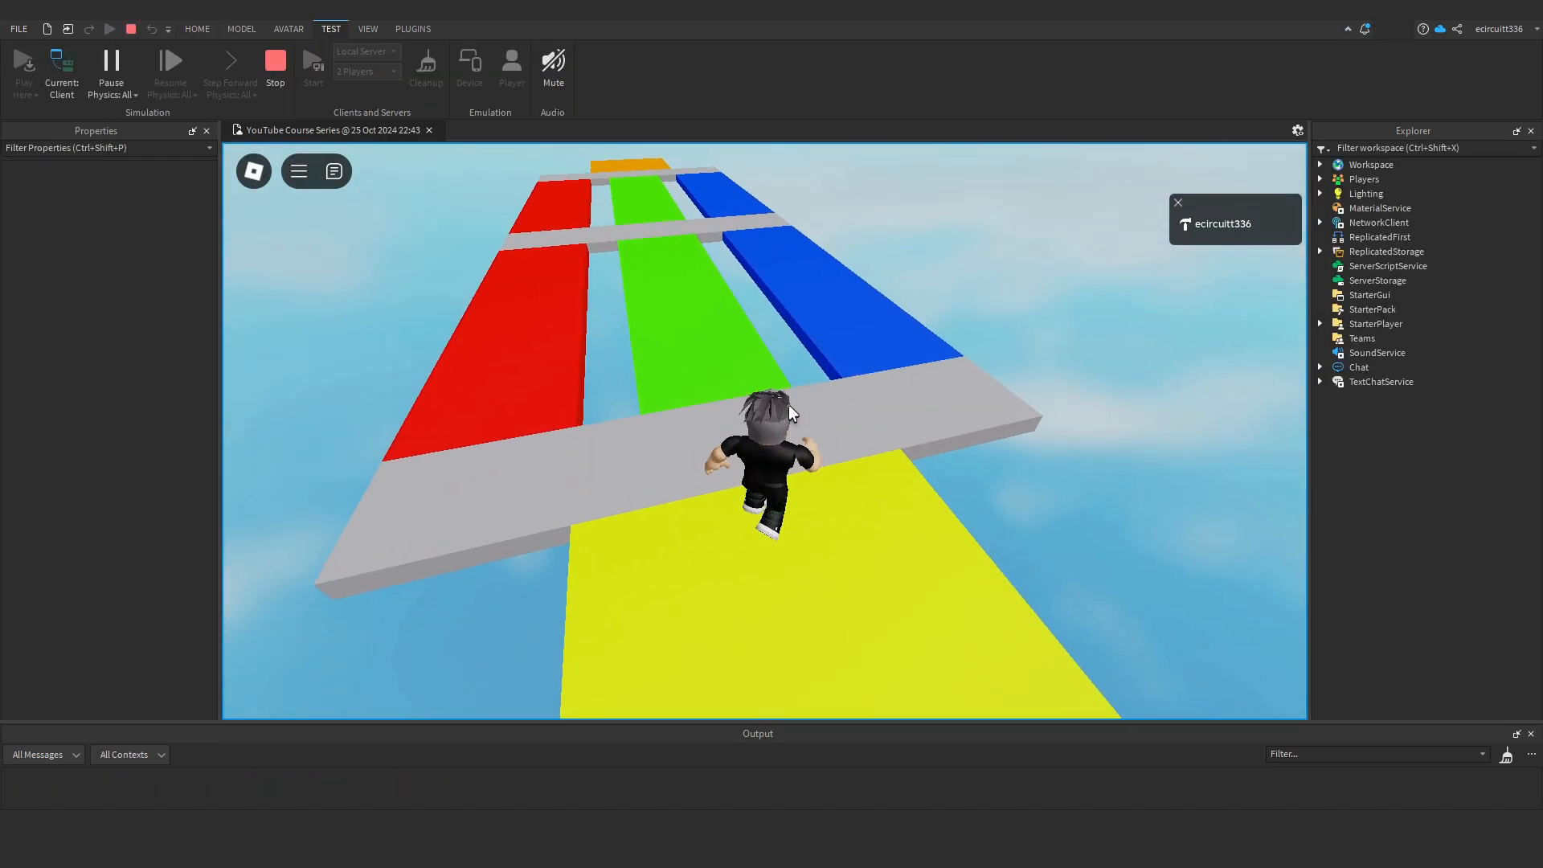
right_drag(788, 403, 788, 403)
click(274, 68)
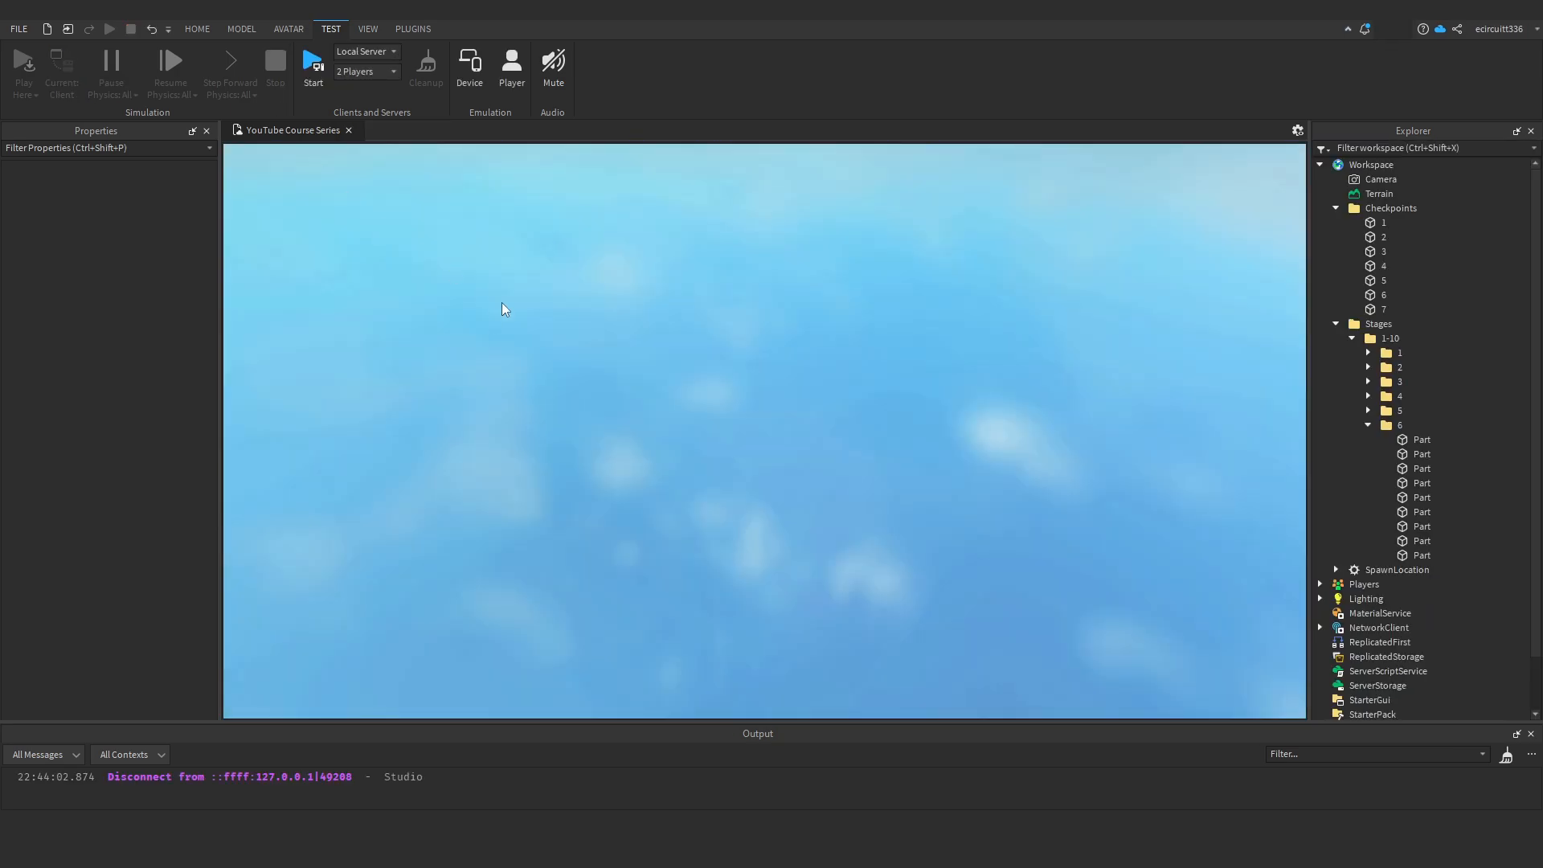
click(23, 68)
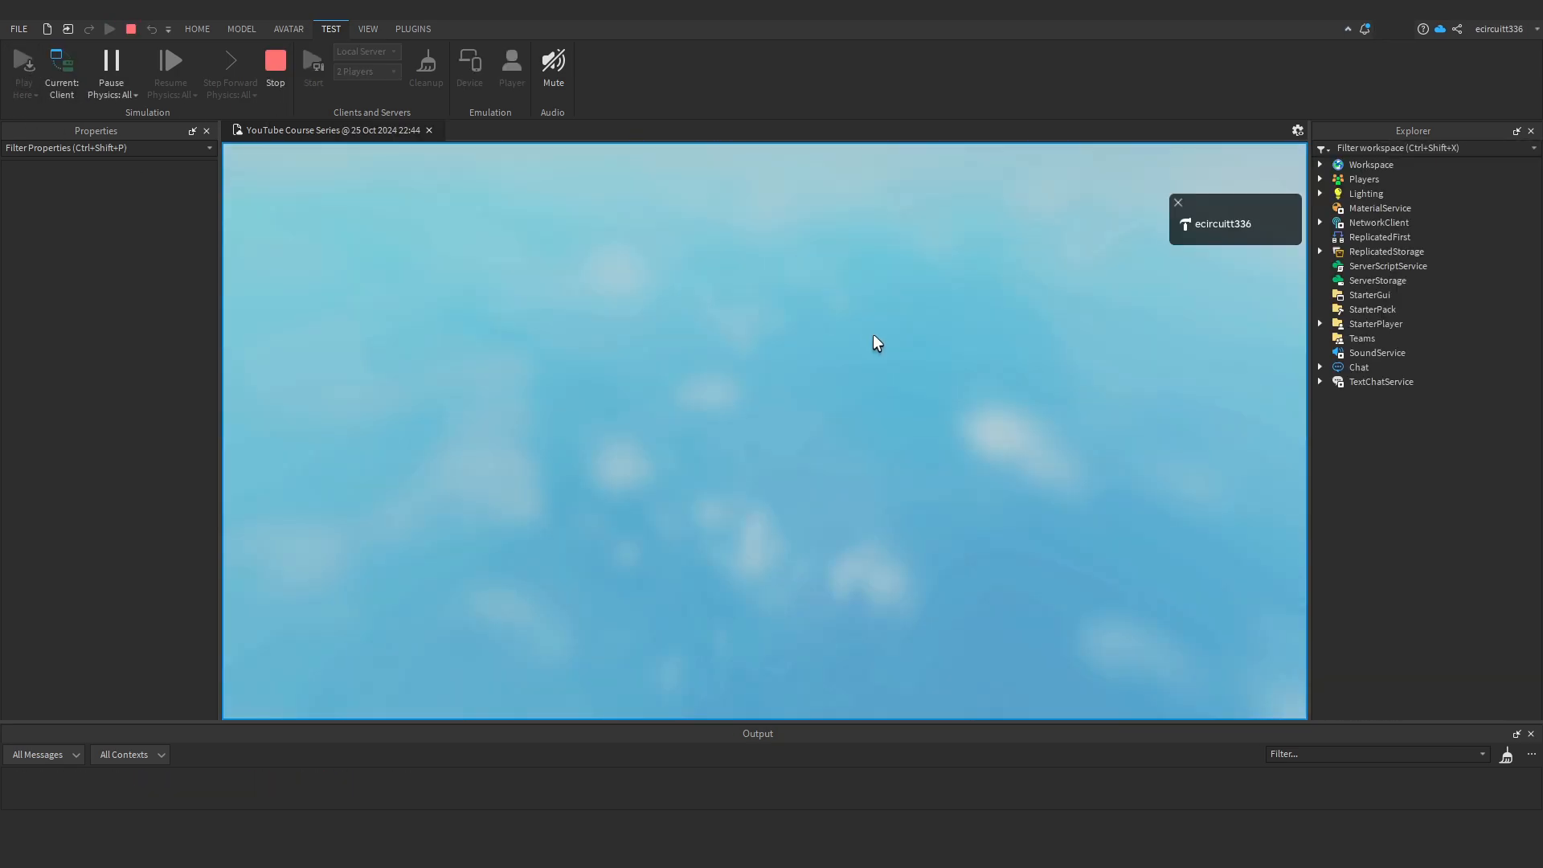
key(w)
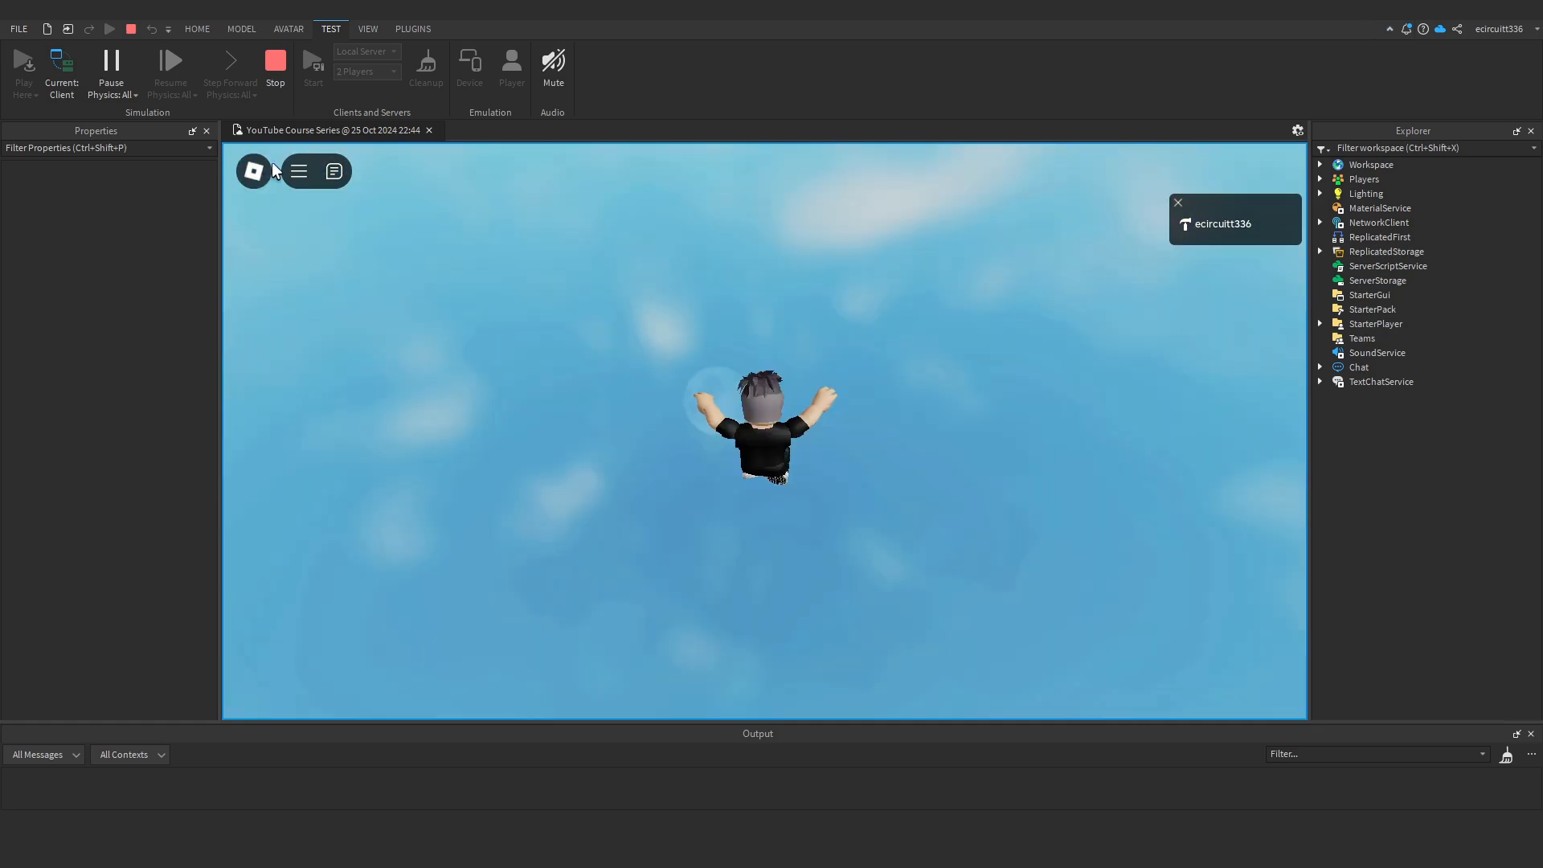
click(275, 68)
Playtest again, walking the character across the first red plank and on to the second section, and stop the test.
key(F5)
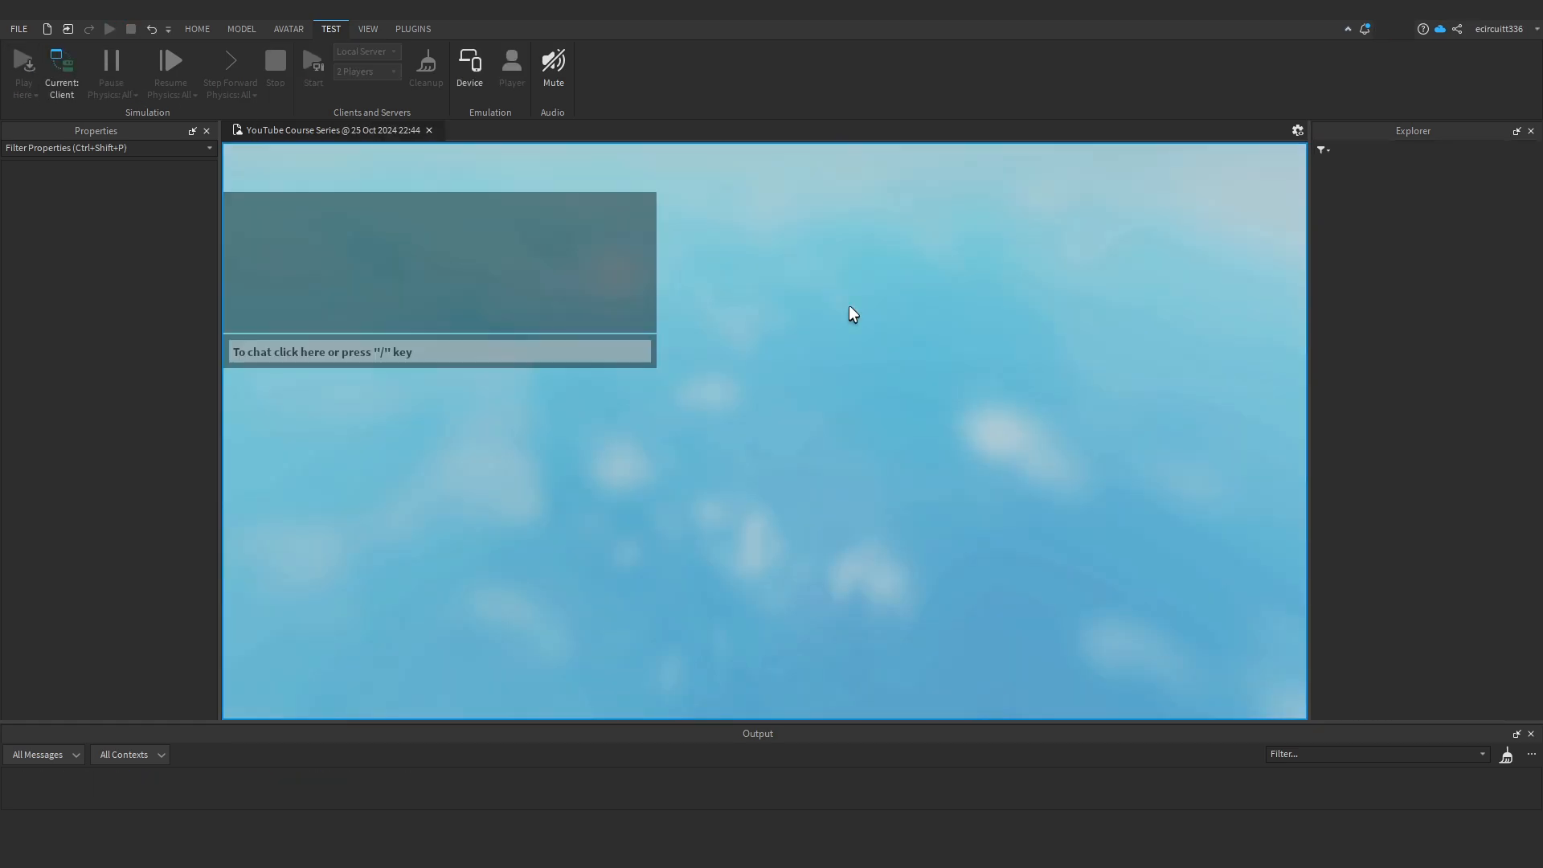
key(w)
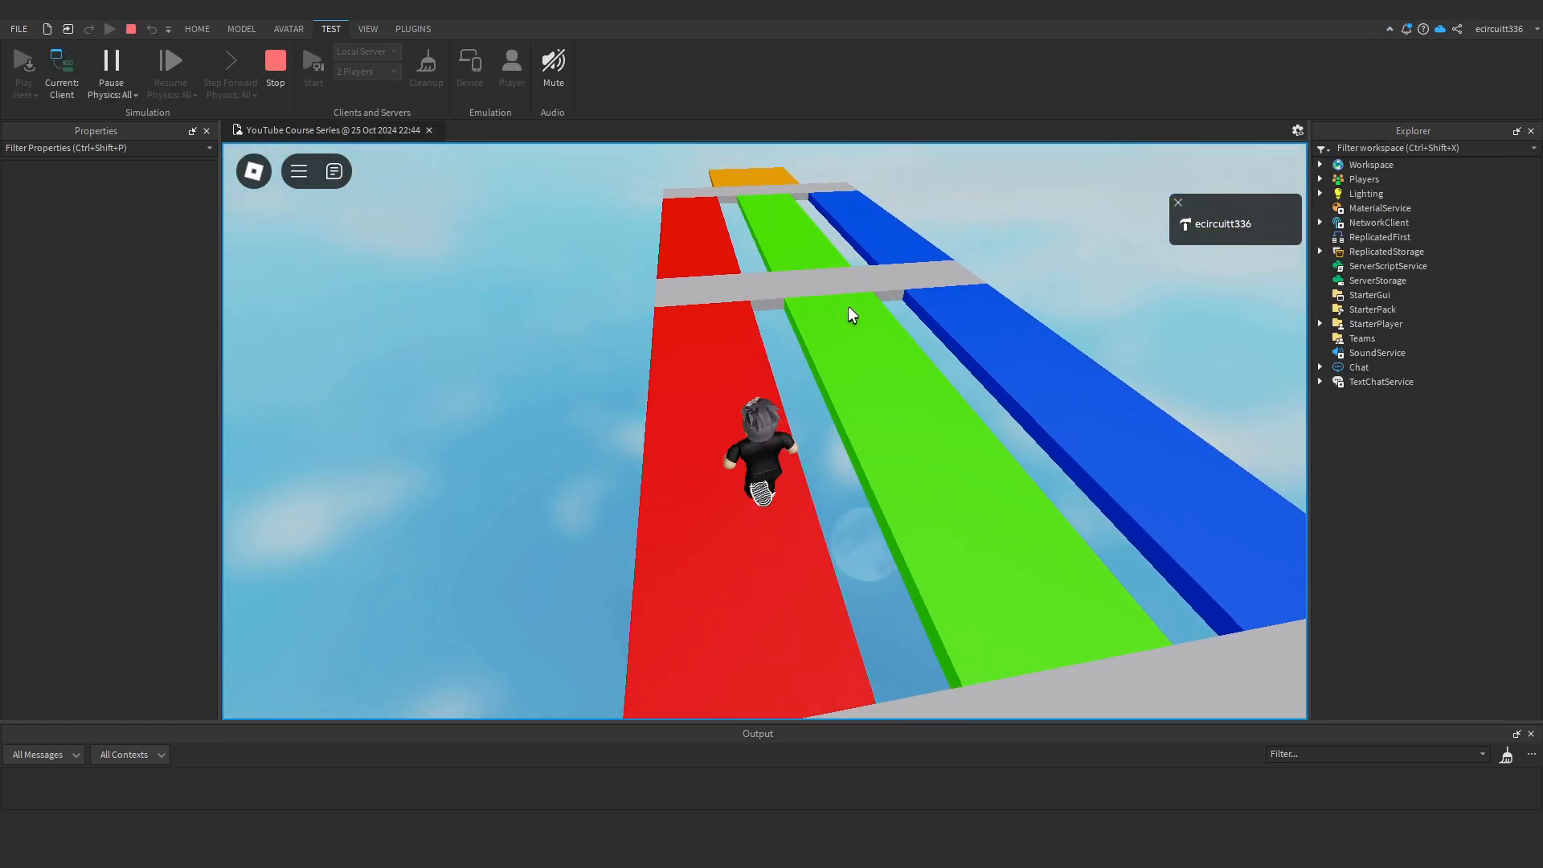
key(Left)
key(w)
right_drag(849, 307, 849, 307)
key(d)
right_drag(796, 355, 797, 361)
key(w)
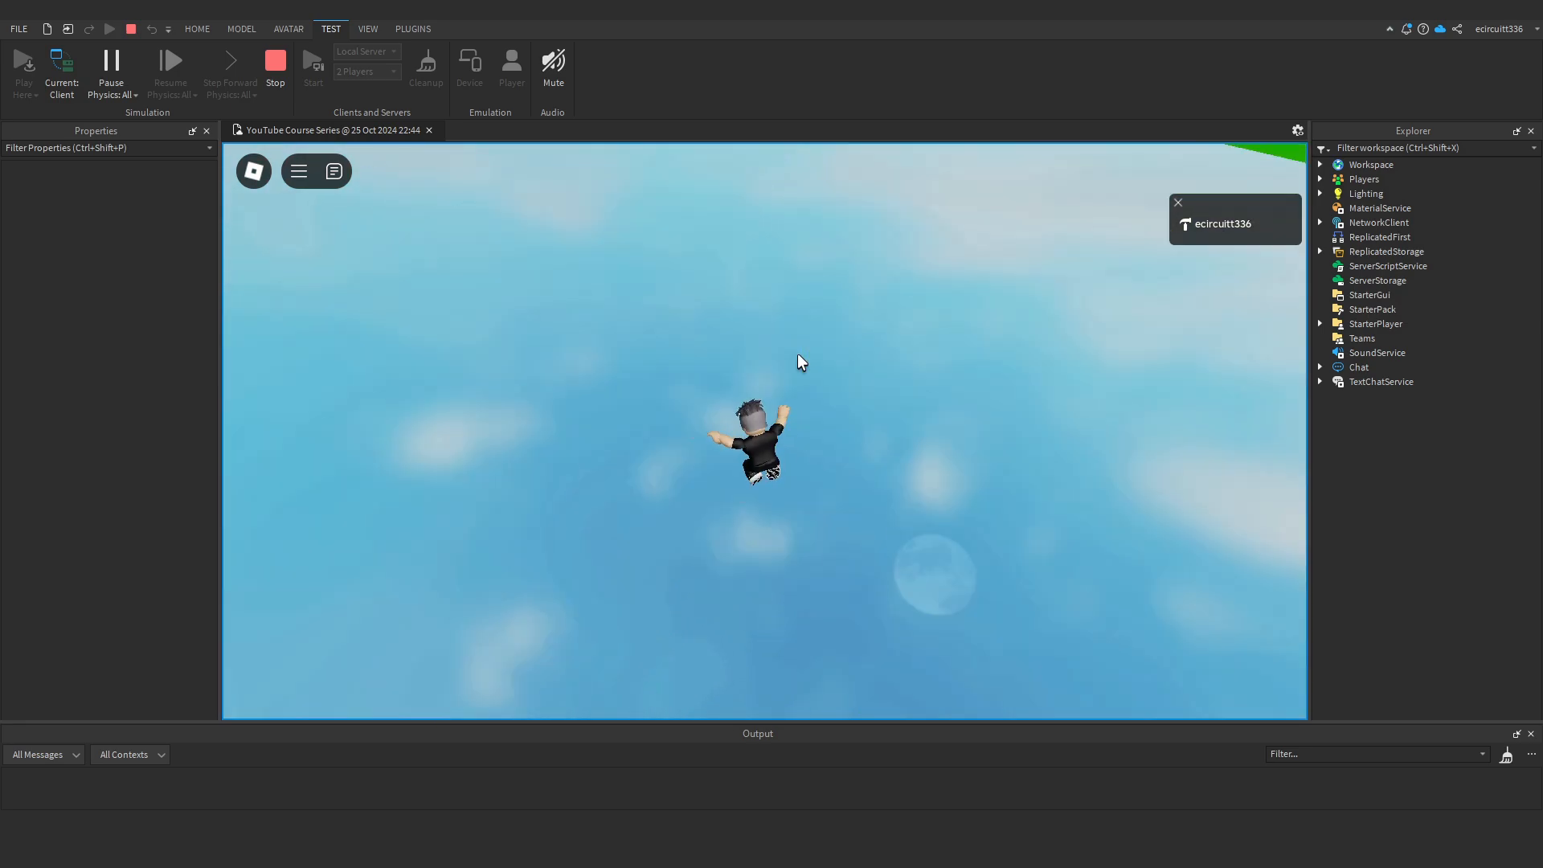
right_drag(654, 284, 586, 264)
click(276, 61)
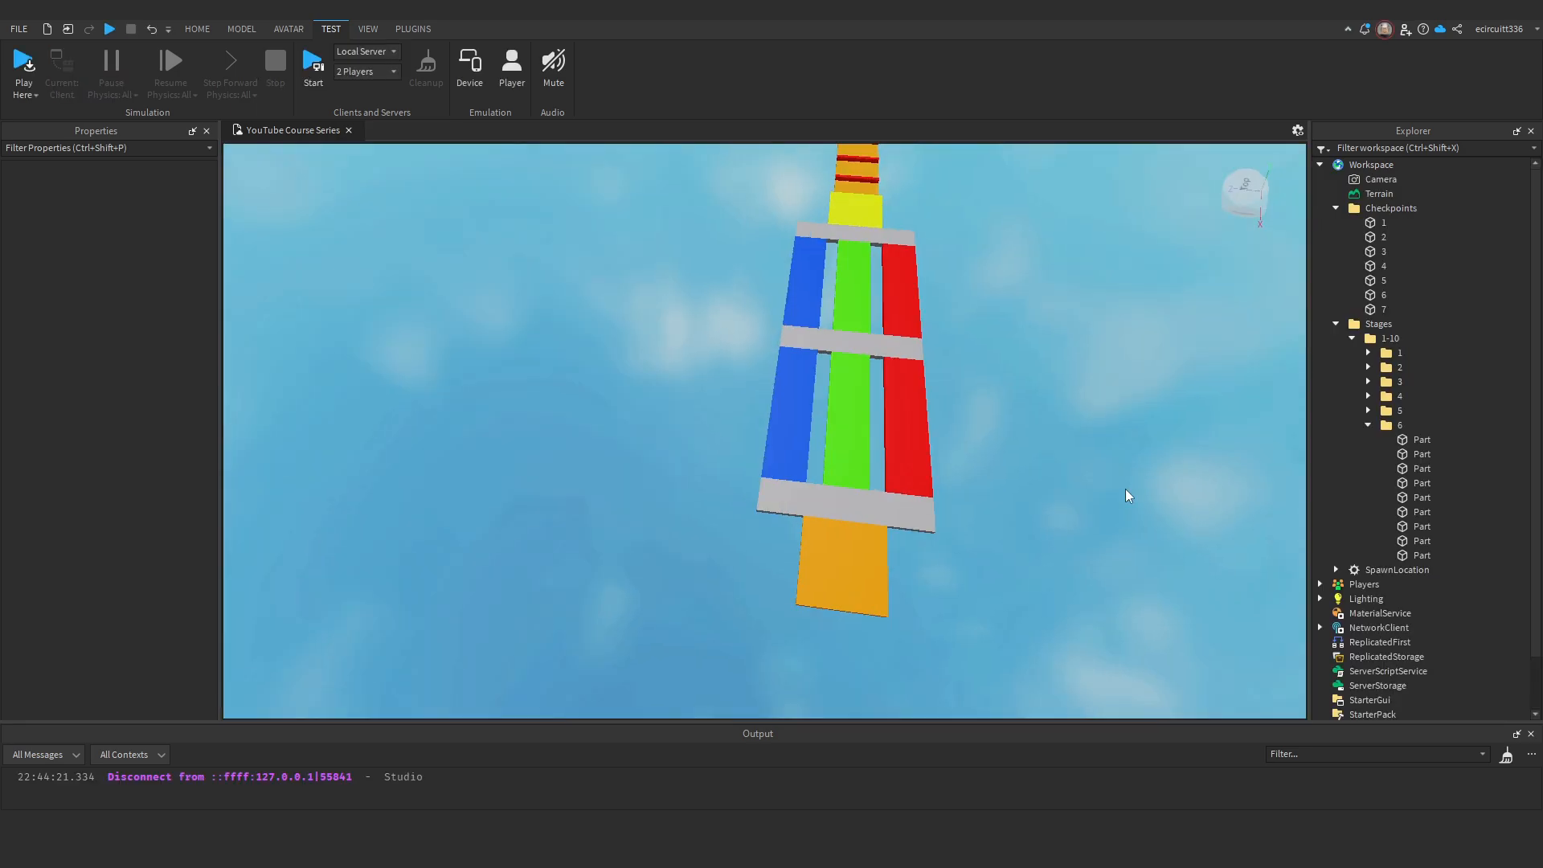
Insert a block part and place it flush against the far edge of the orange checkpoint 7.
right_drag(1125, 489, 1125, 489)
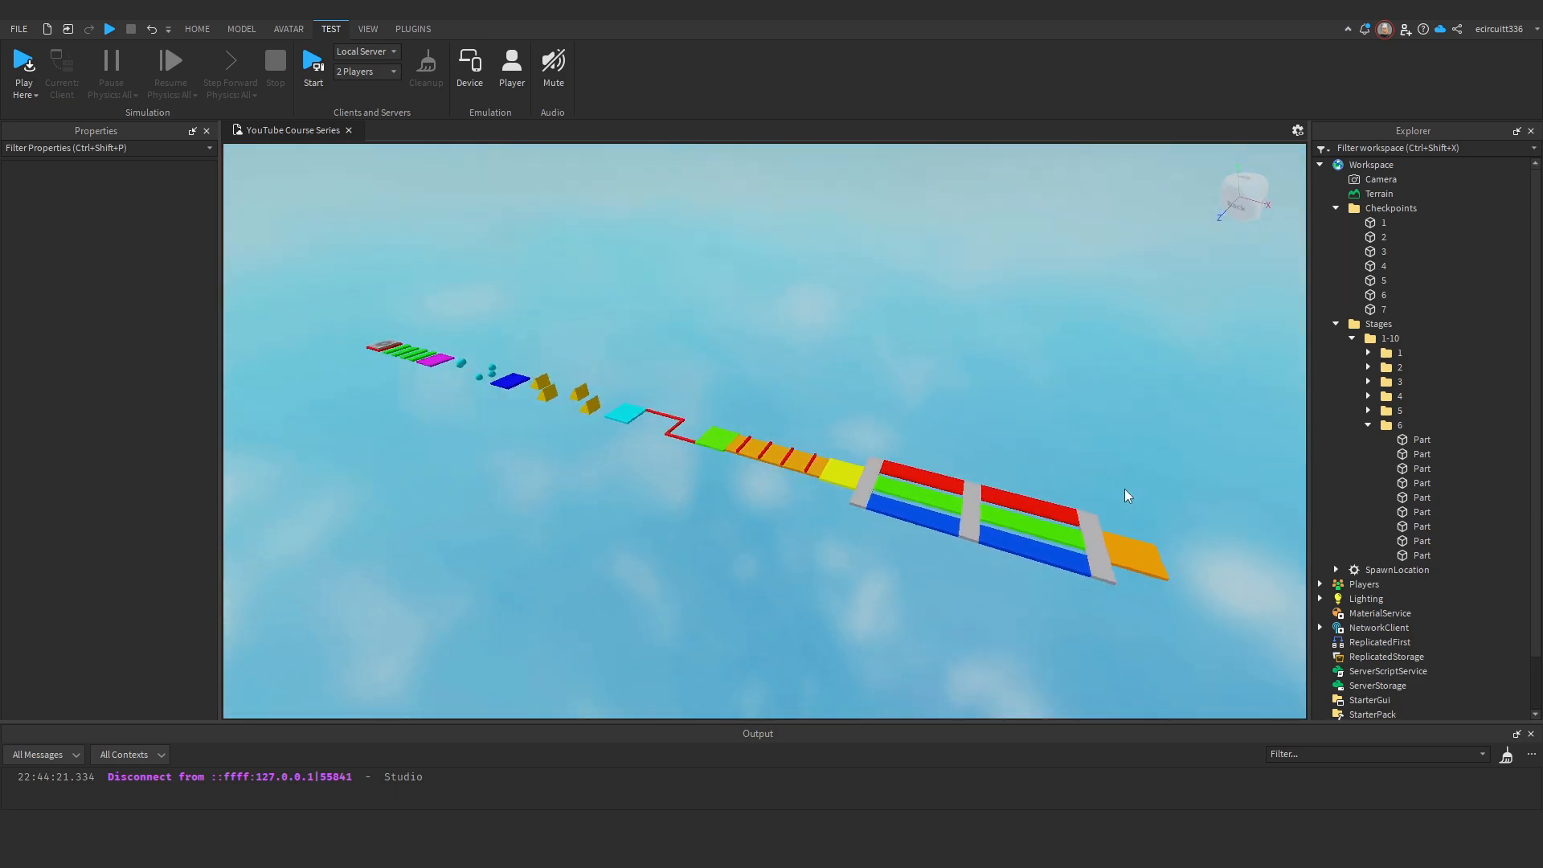
scroll(899, 449, up, 10)
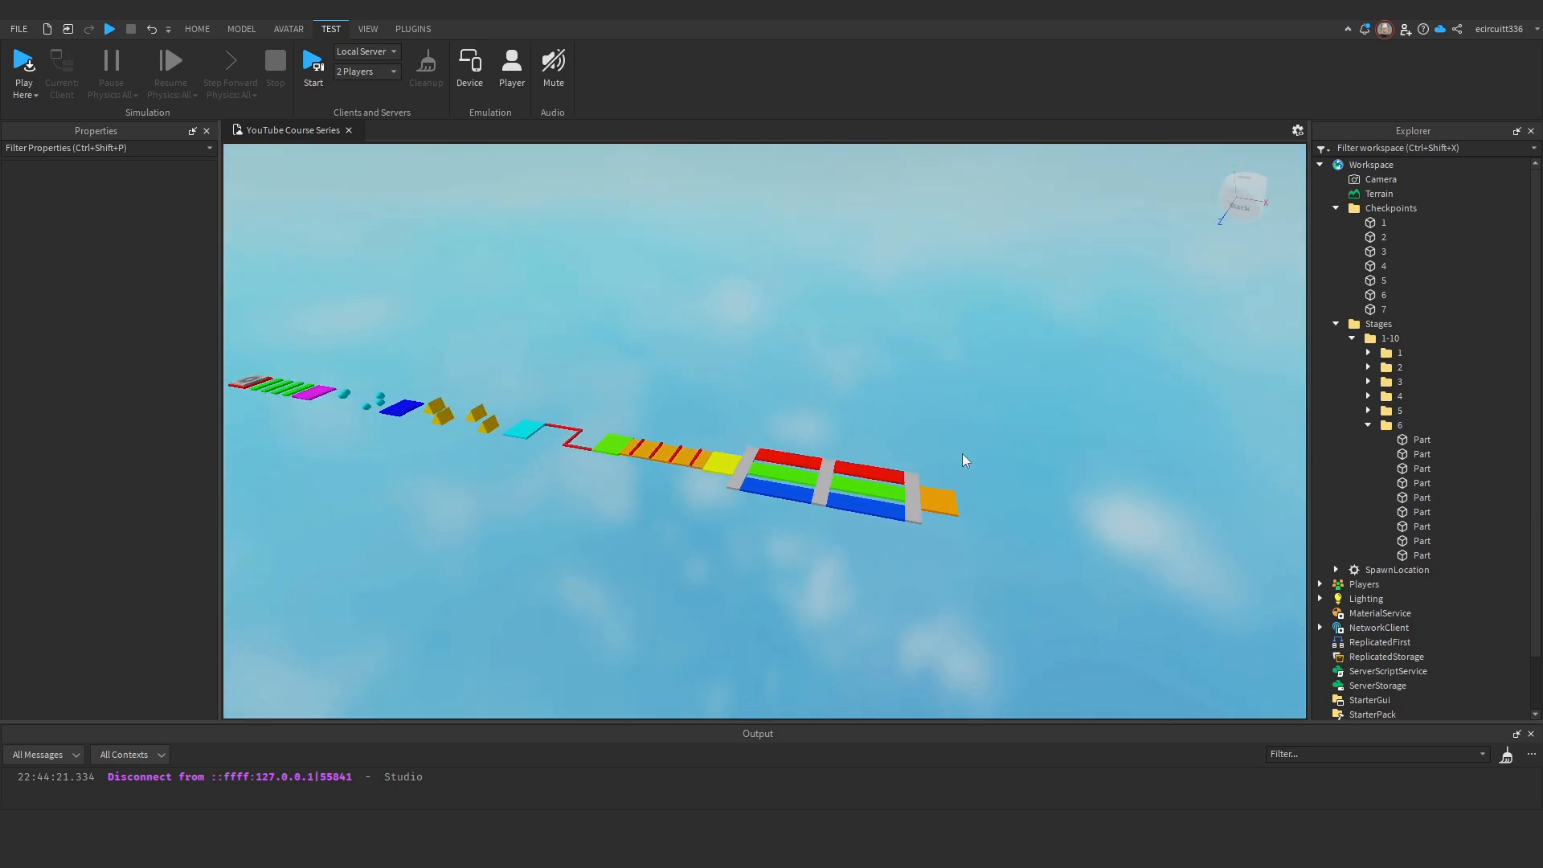
scroll(975, 445, up, 10)
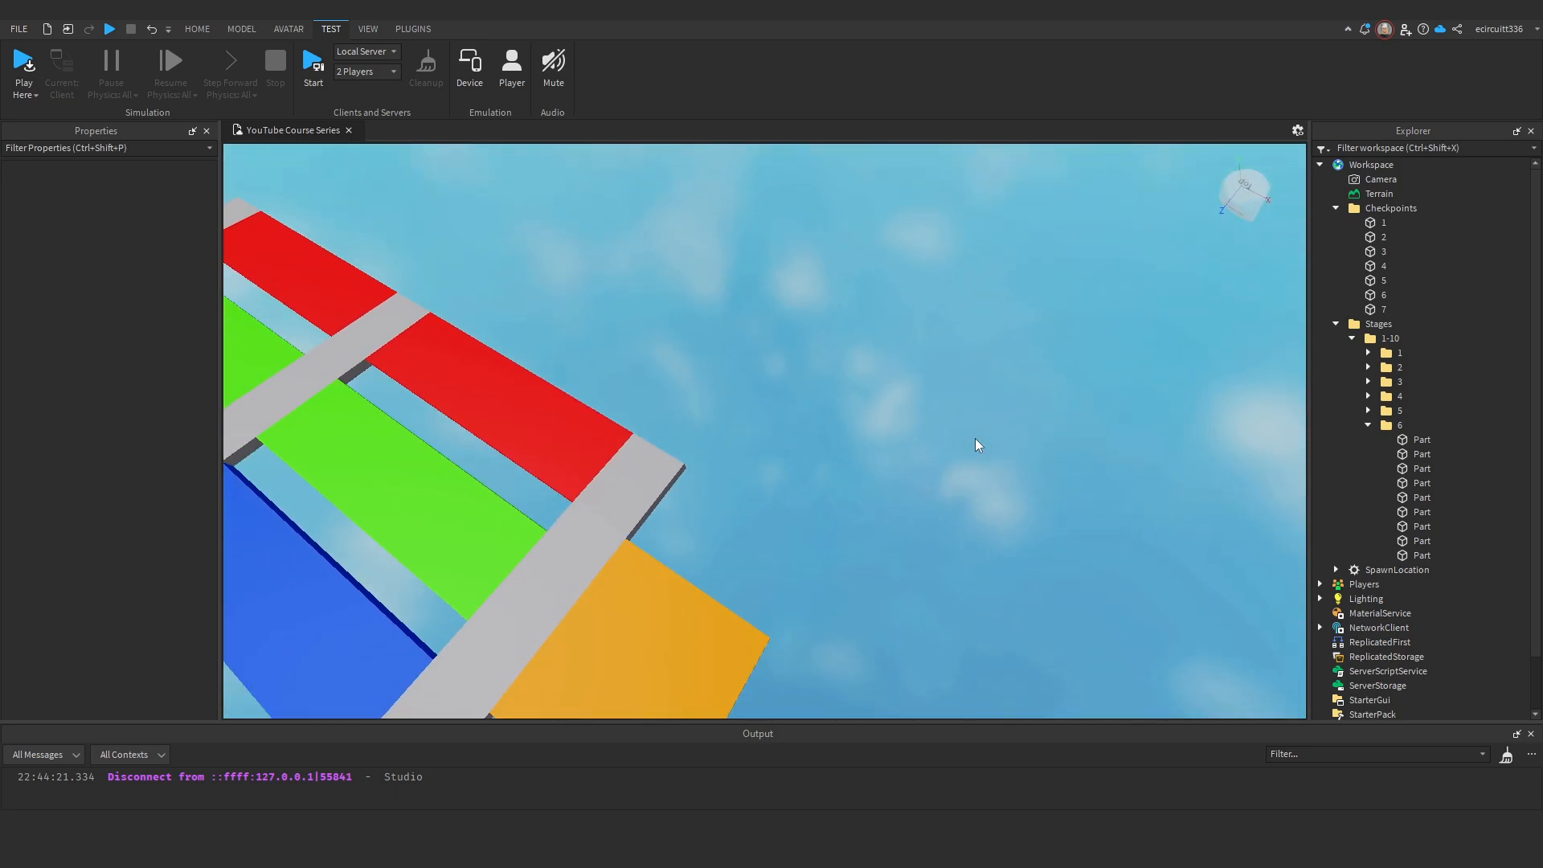
right_drag(975, 445, 988, 446)
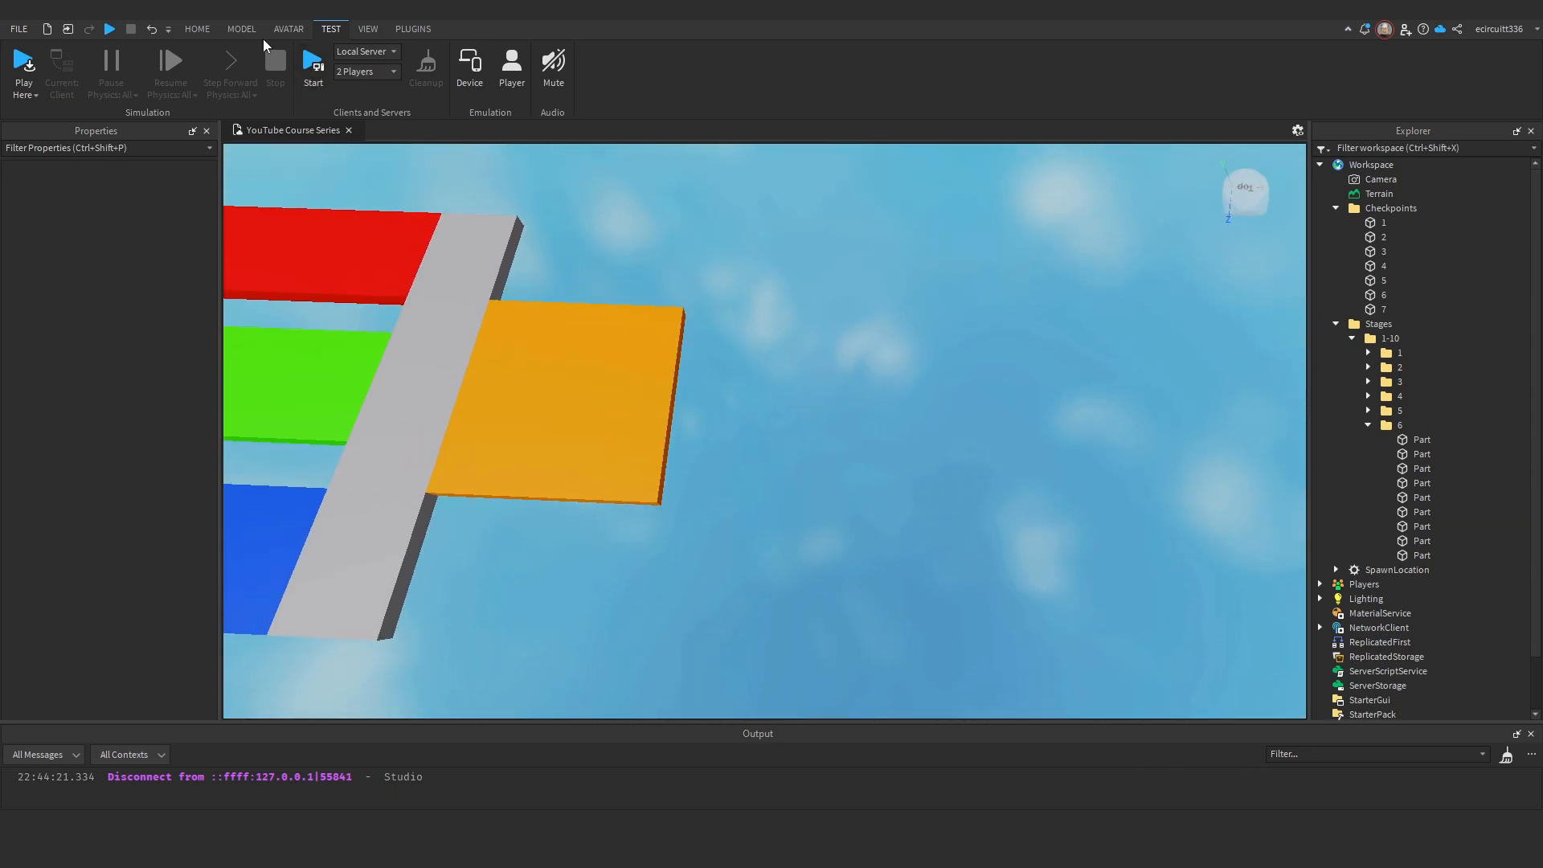
click(197, 29)
click(436, 71)
right_drag(523, 162, 665, 327)
drag(664, 328, 665, 328)
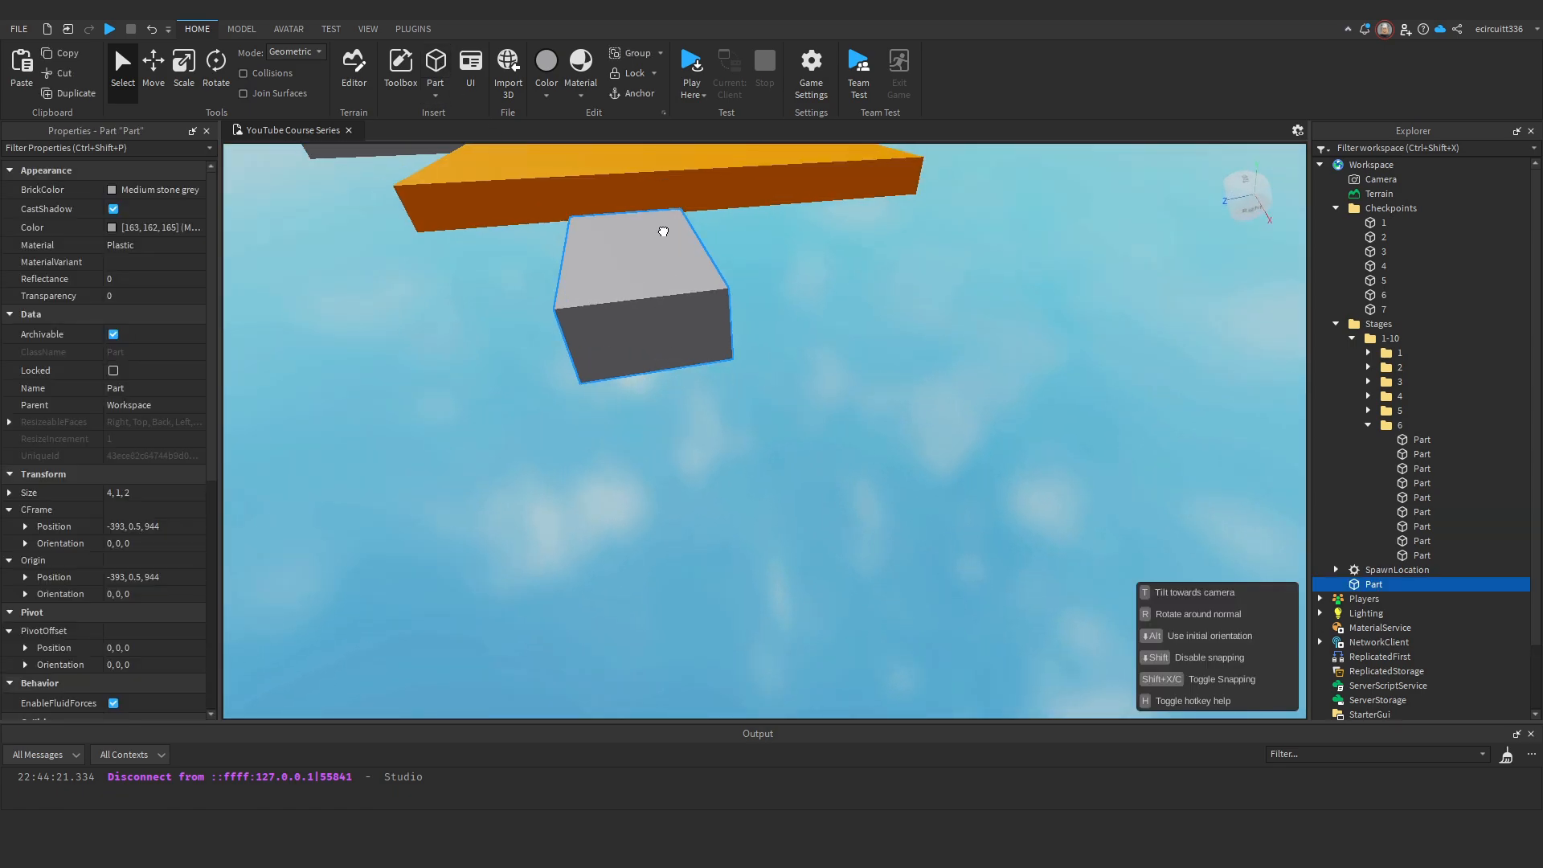
drag(663, 232, 666, 183)
Scale the new grey part to 14 studs wide so that it spans the orange checkpoint's edge.
key(ctrl+3)
scroll(697, 310, up, 5)
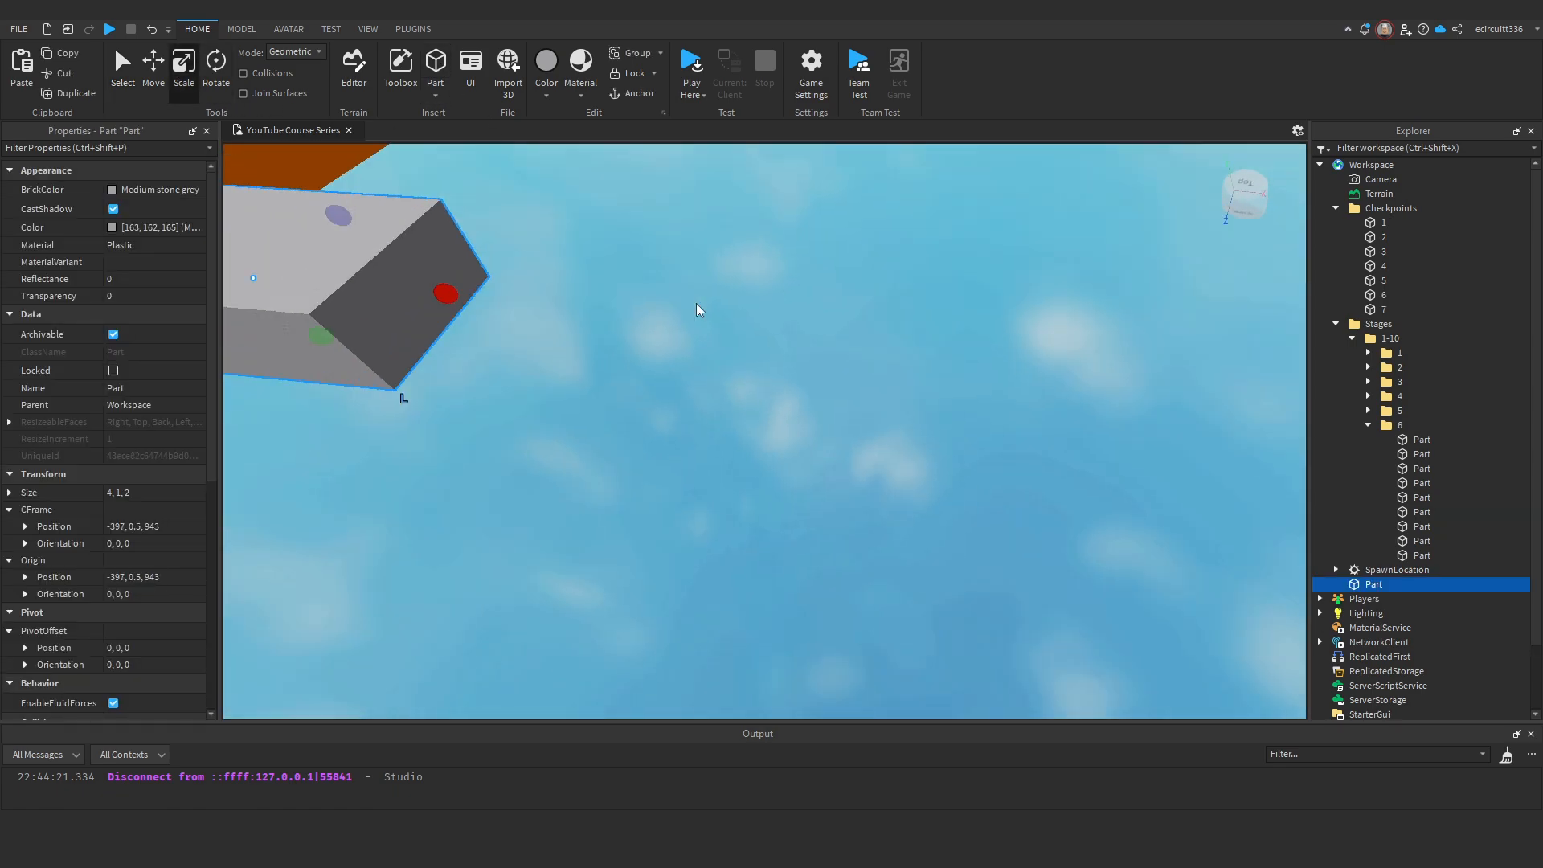
scroll(697, 309, down, 10)
scroll(753, 393, up, 3)
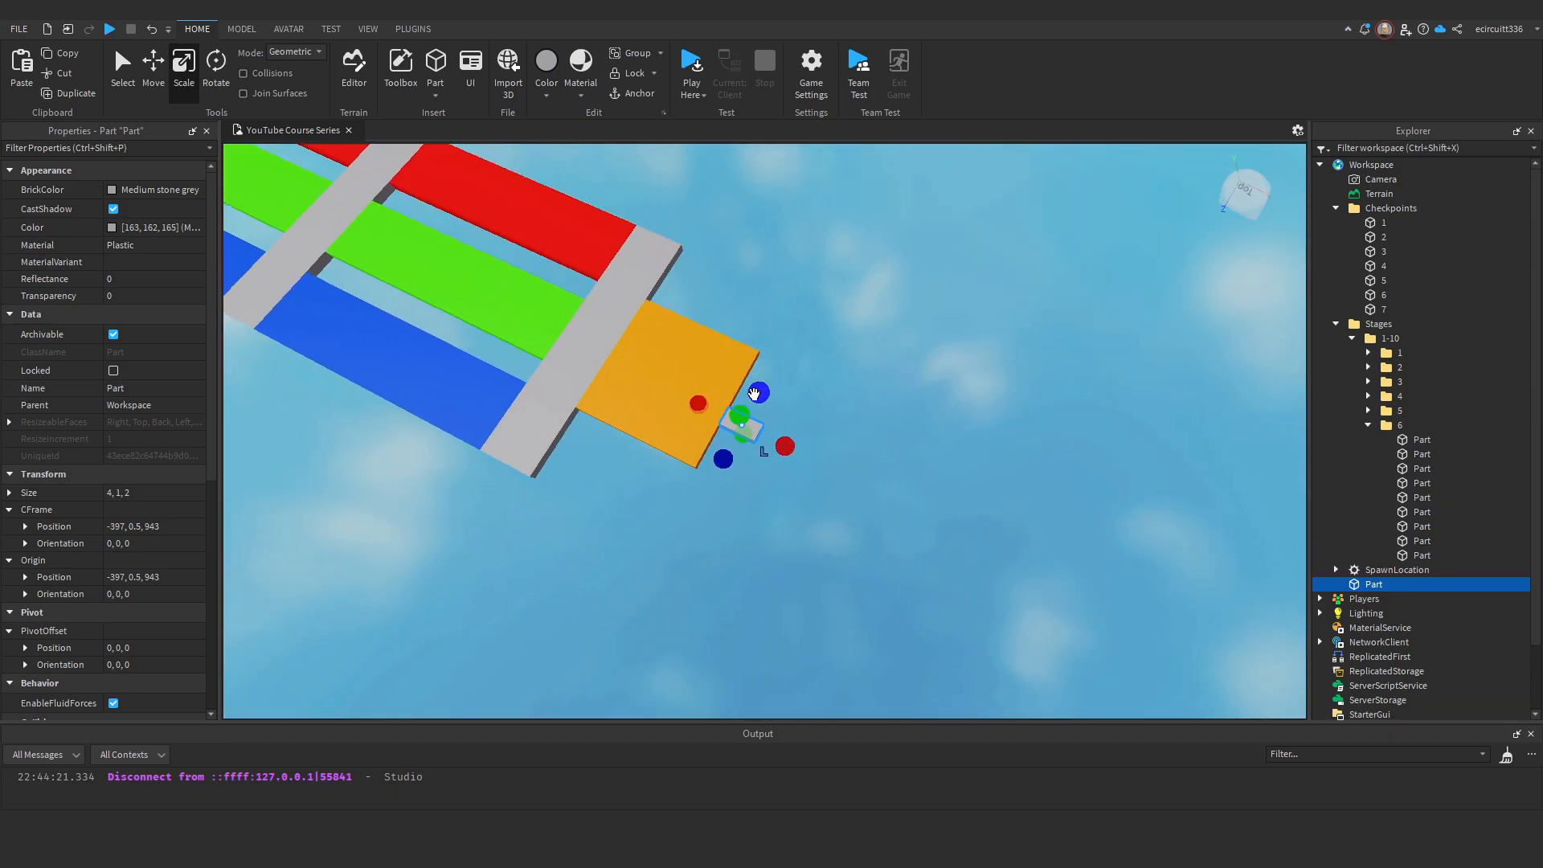
right_drag(754, 393, 806, 512)
scroll(938, 434, up, 5)
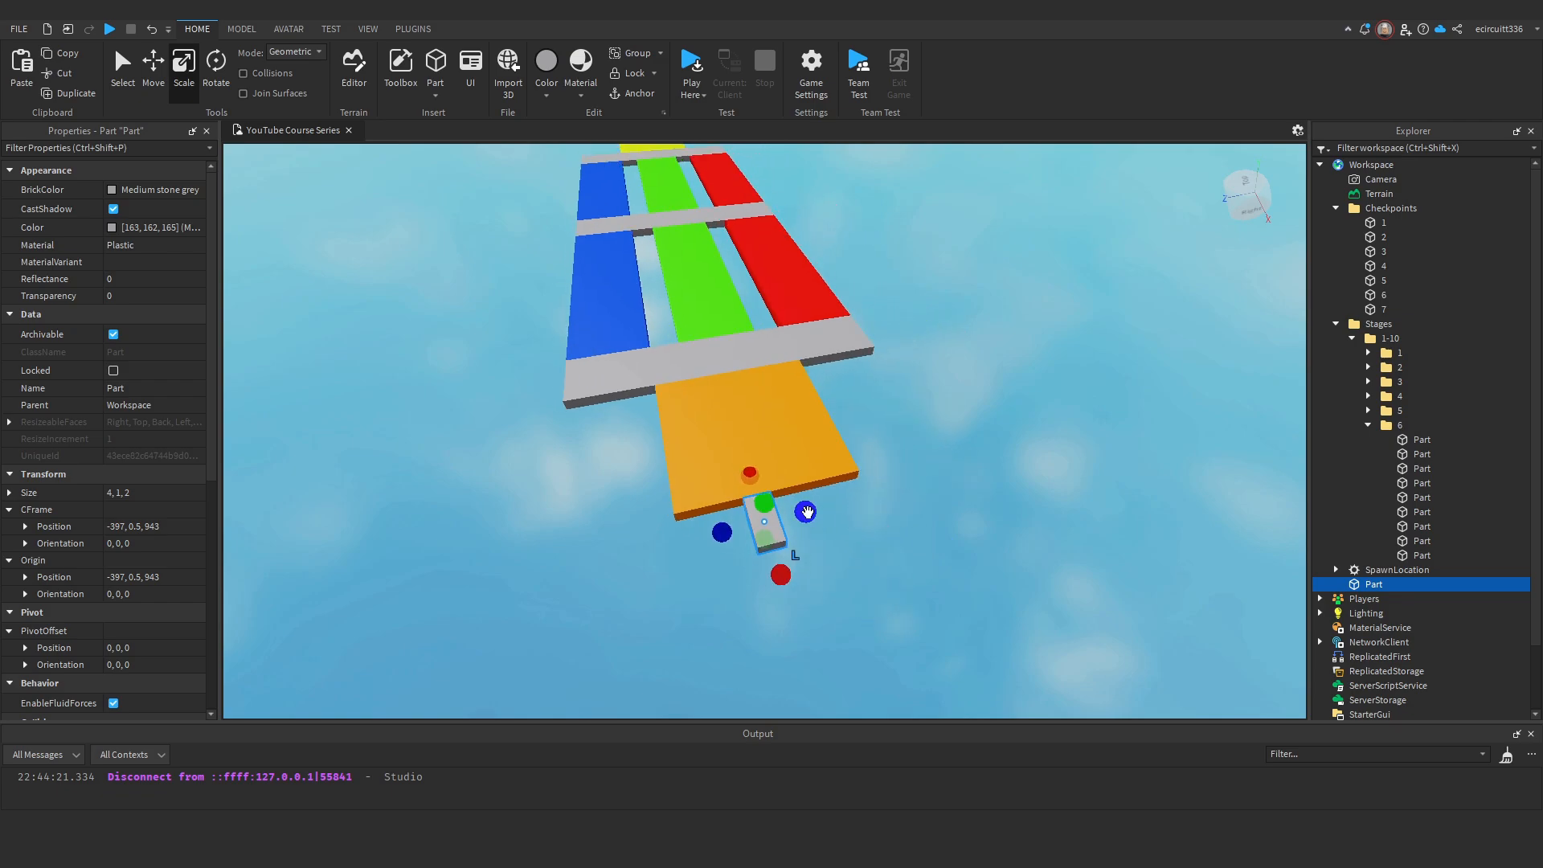
drag(807, 512, 658, 544)
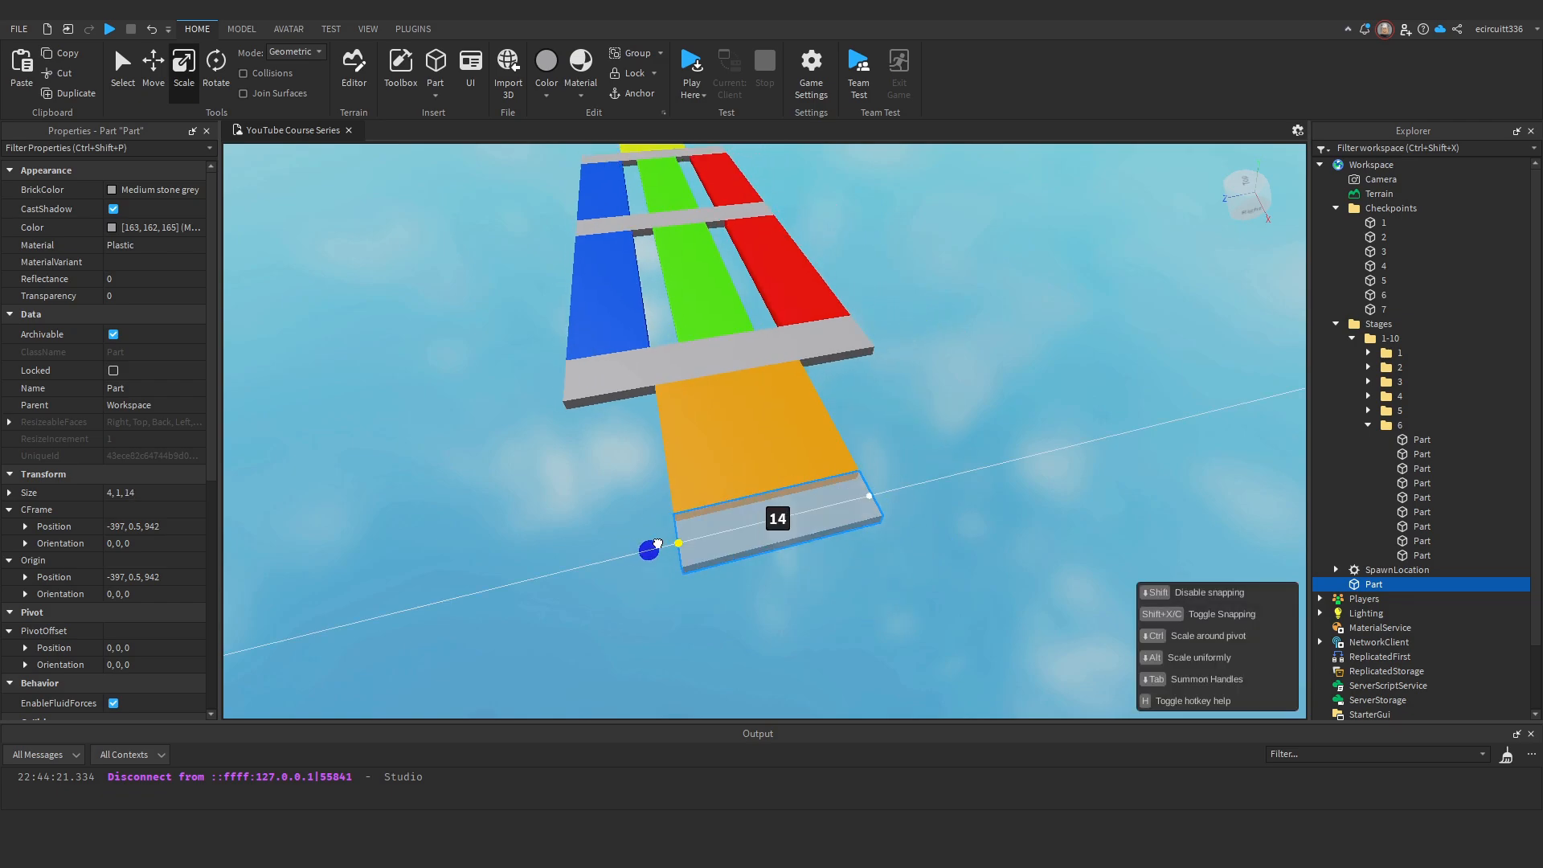
right_drag(657, 545, 799, 484)
scroll(800, 484, up, 3)
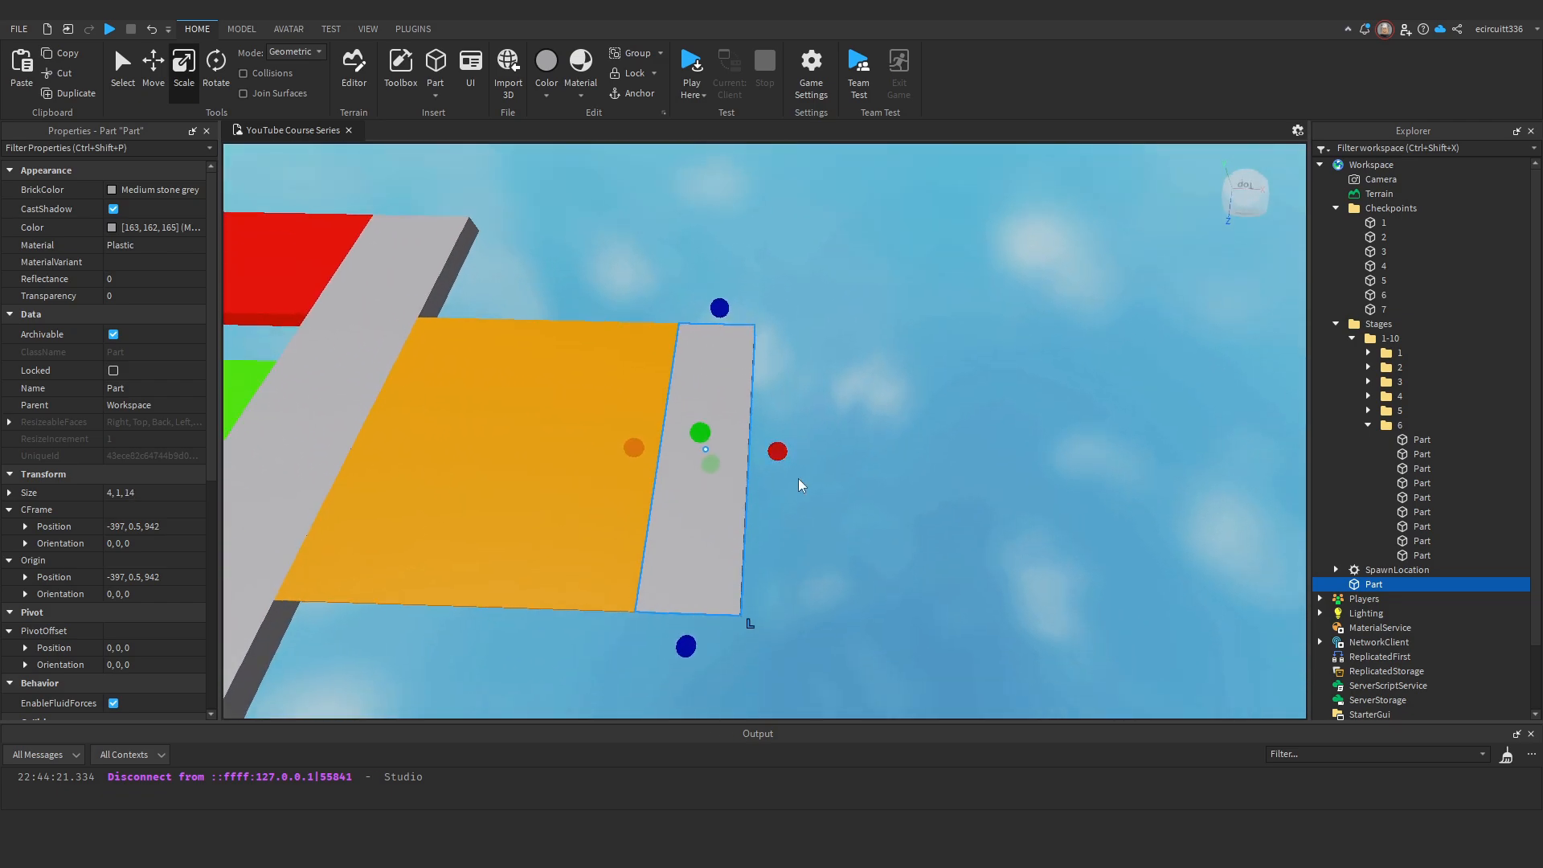
Recolor the new grey part beside the orange checkpoint to a darker grey, [118, 118, 120].
scroll(800, 485, down, 3)
scroll(818, 438, up, 3)
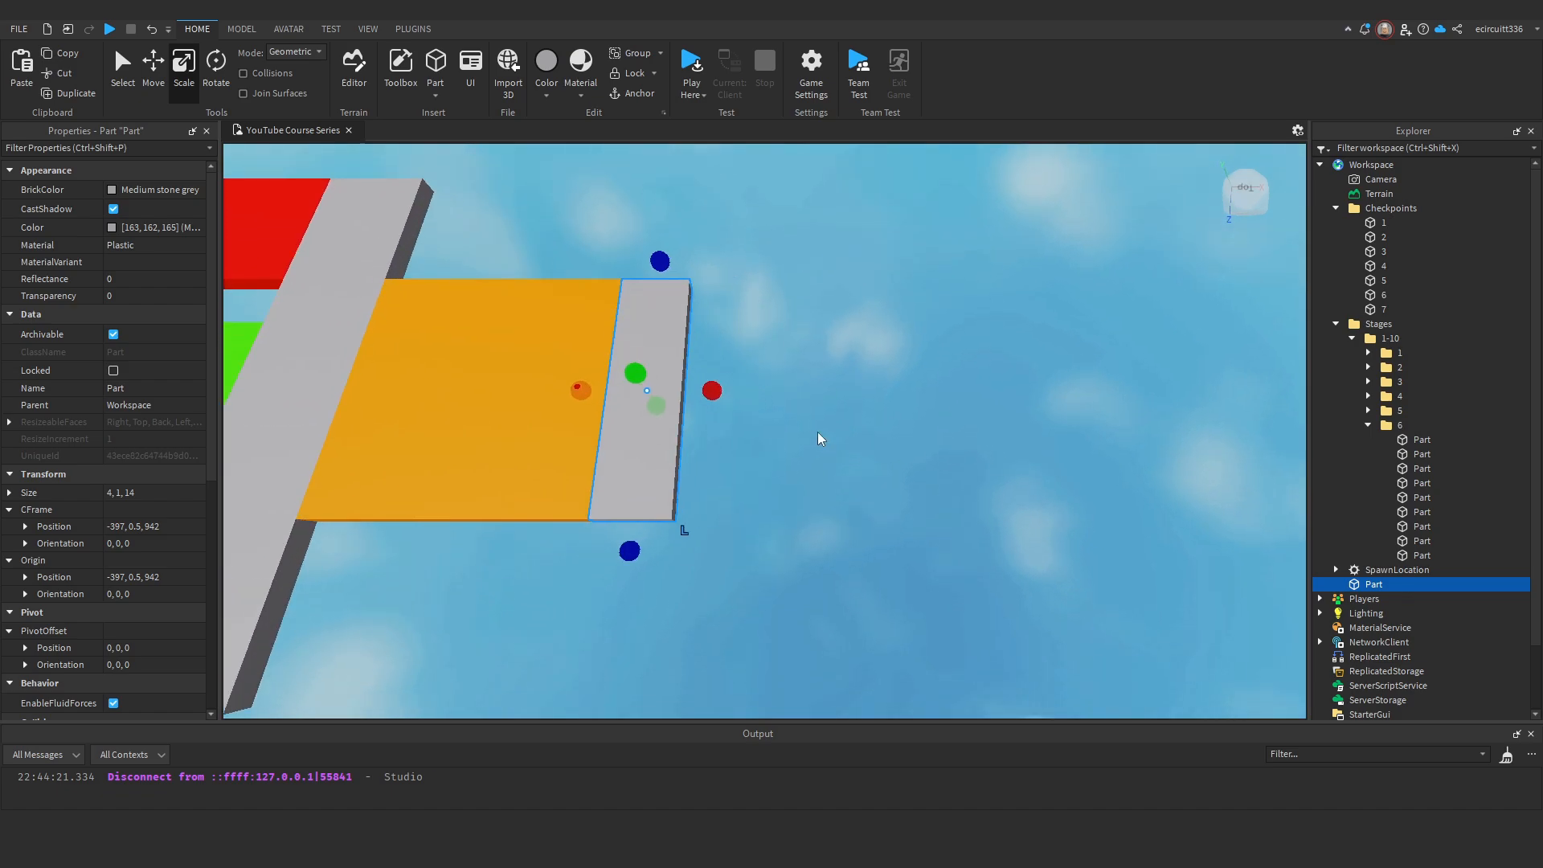
click(112, 227)
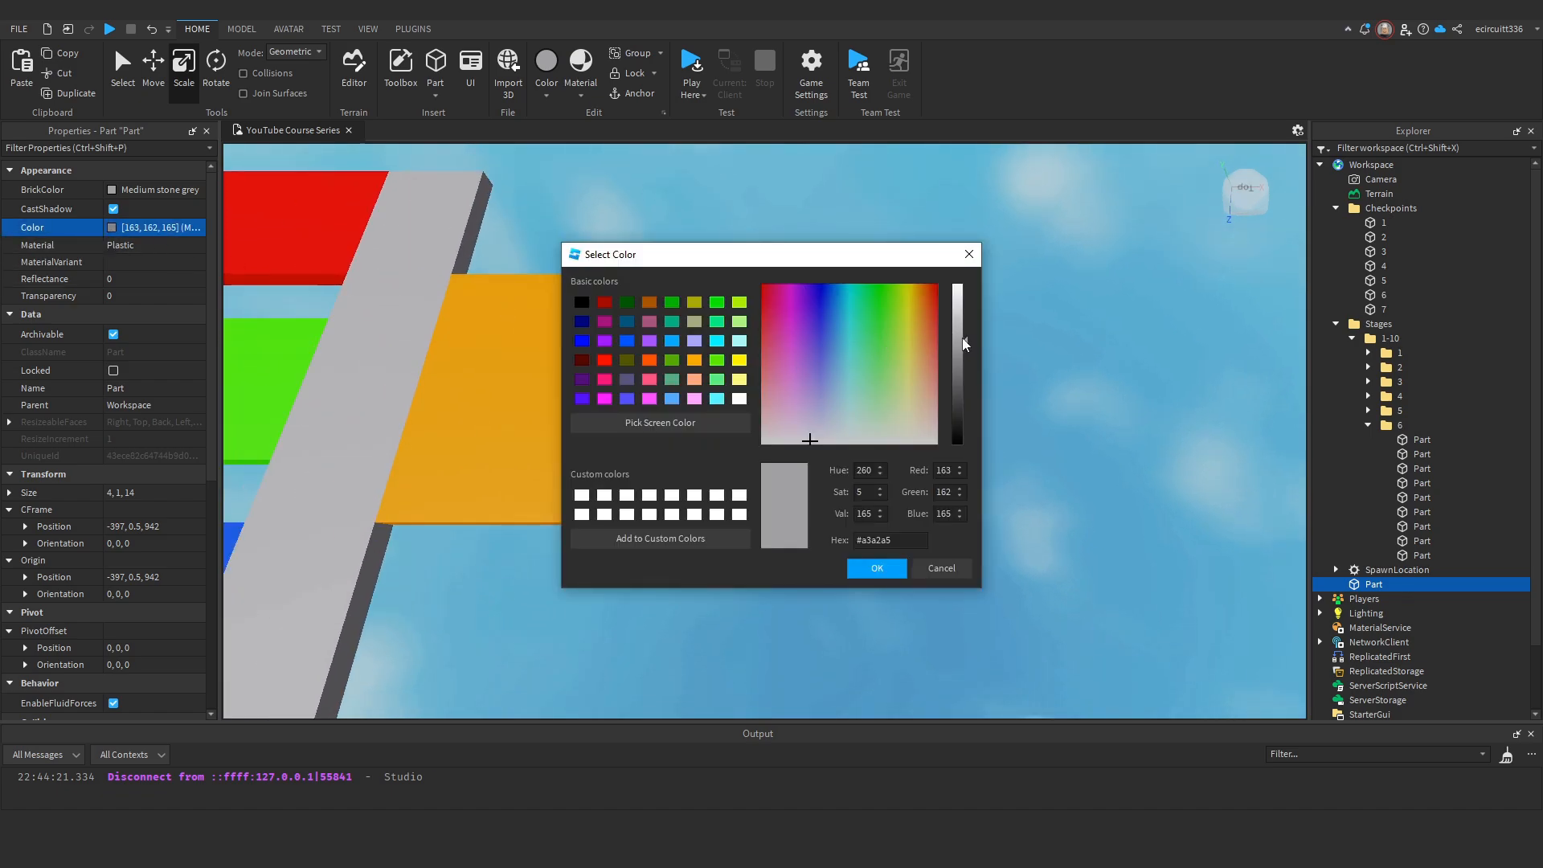
drag(964, 344, 965, 371)
click(877, 568)
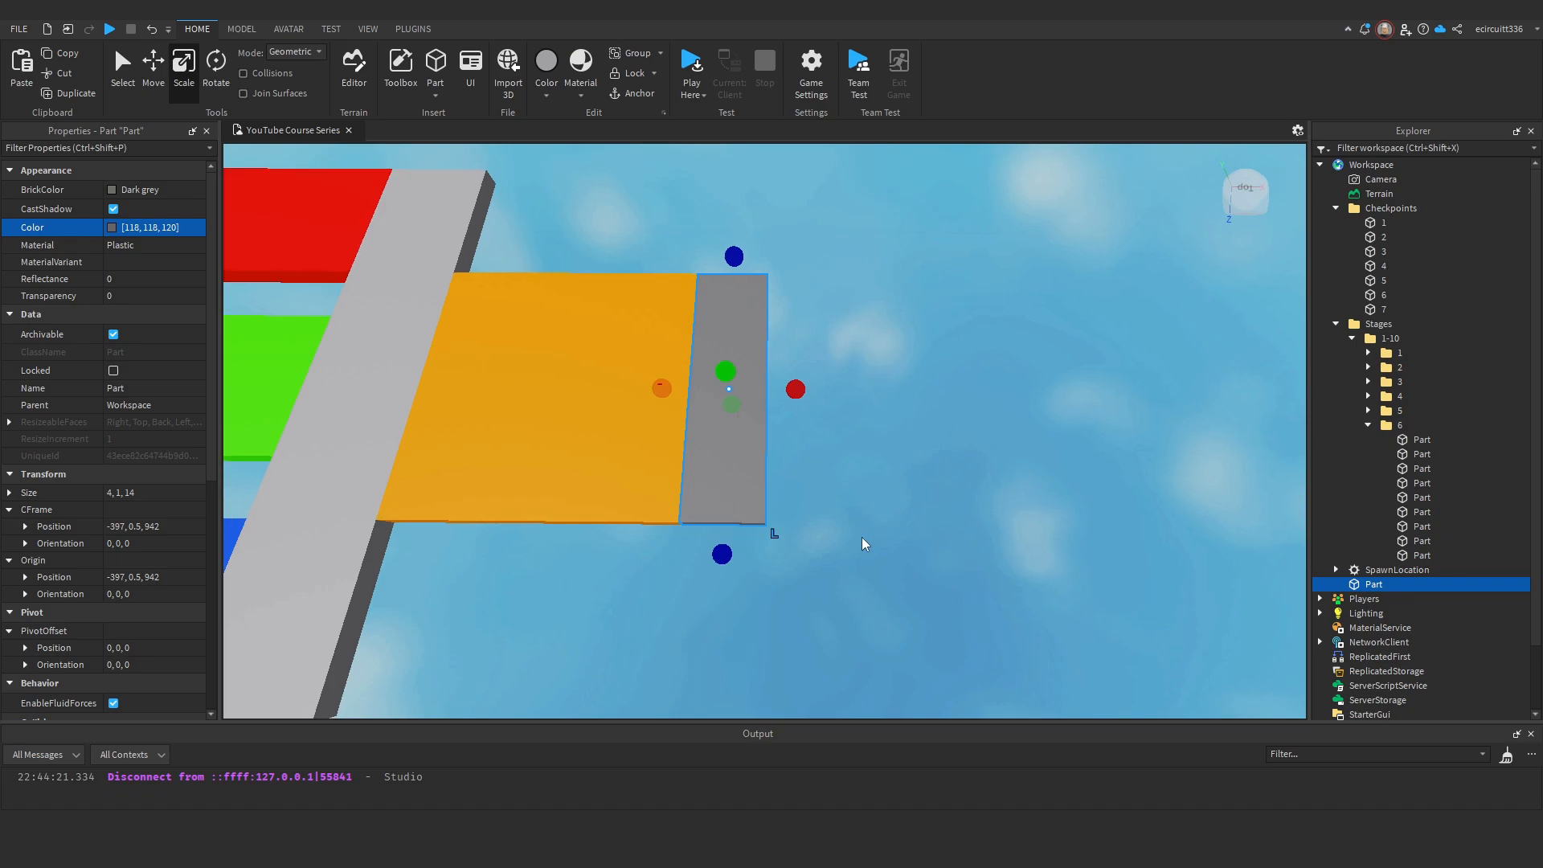
right_drag(862, 544, 799, 427)
key(ctrl+2)
key(ctrl+d)
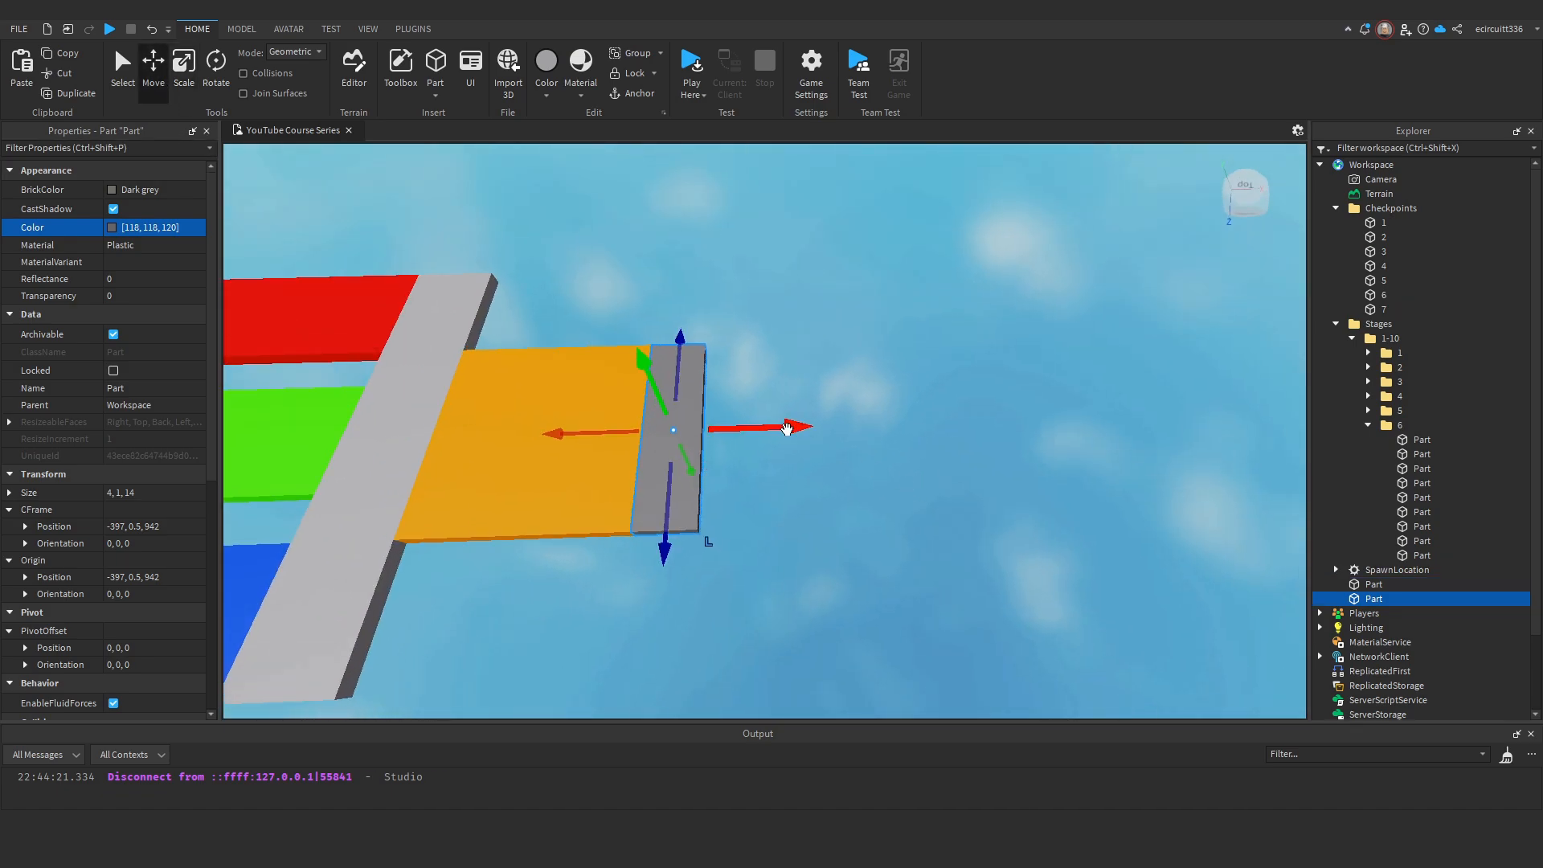
key(Delete)
key(ctrl+3)
scroll(789, 434, up, 5)
scroll(774, 479, down, 2)
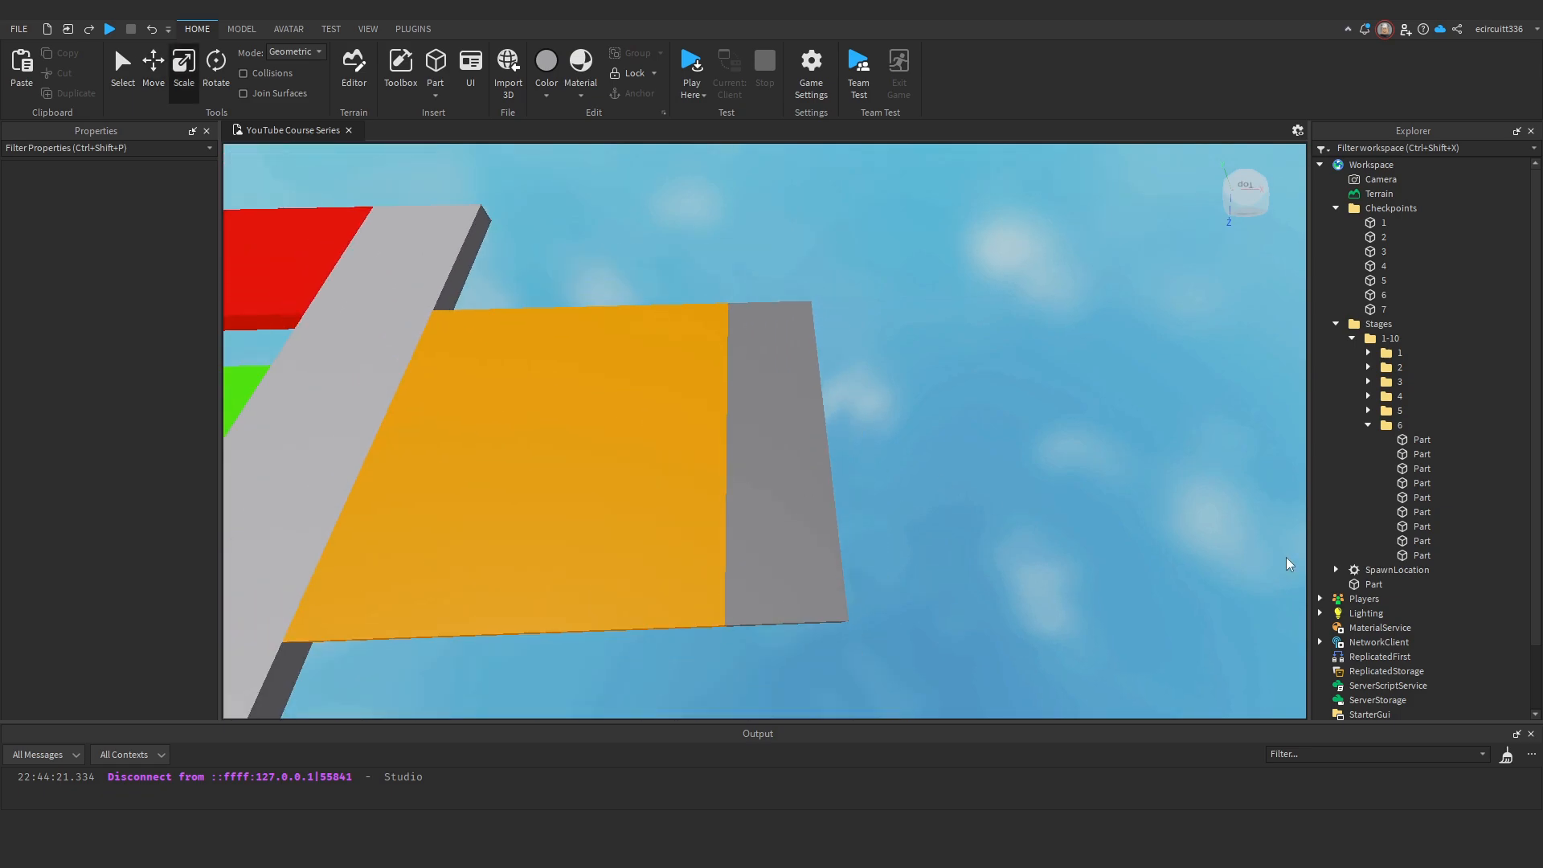
Add a Script to the dark grey part beside the orange checkpoint, open it and collapse the stage 6 folder.
click(1373, 584)
click(1396, 585)
click(1357, 251)
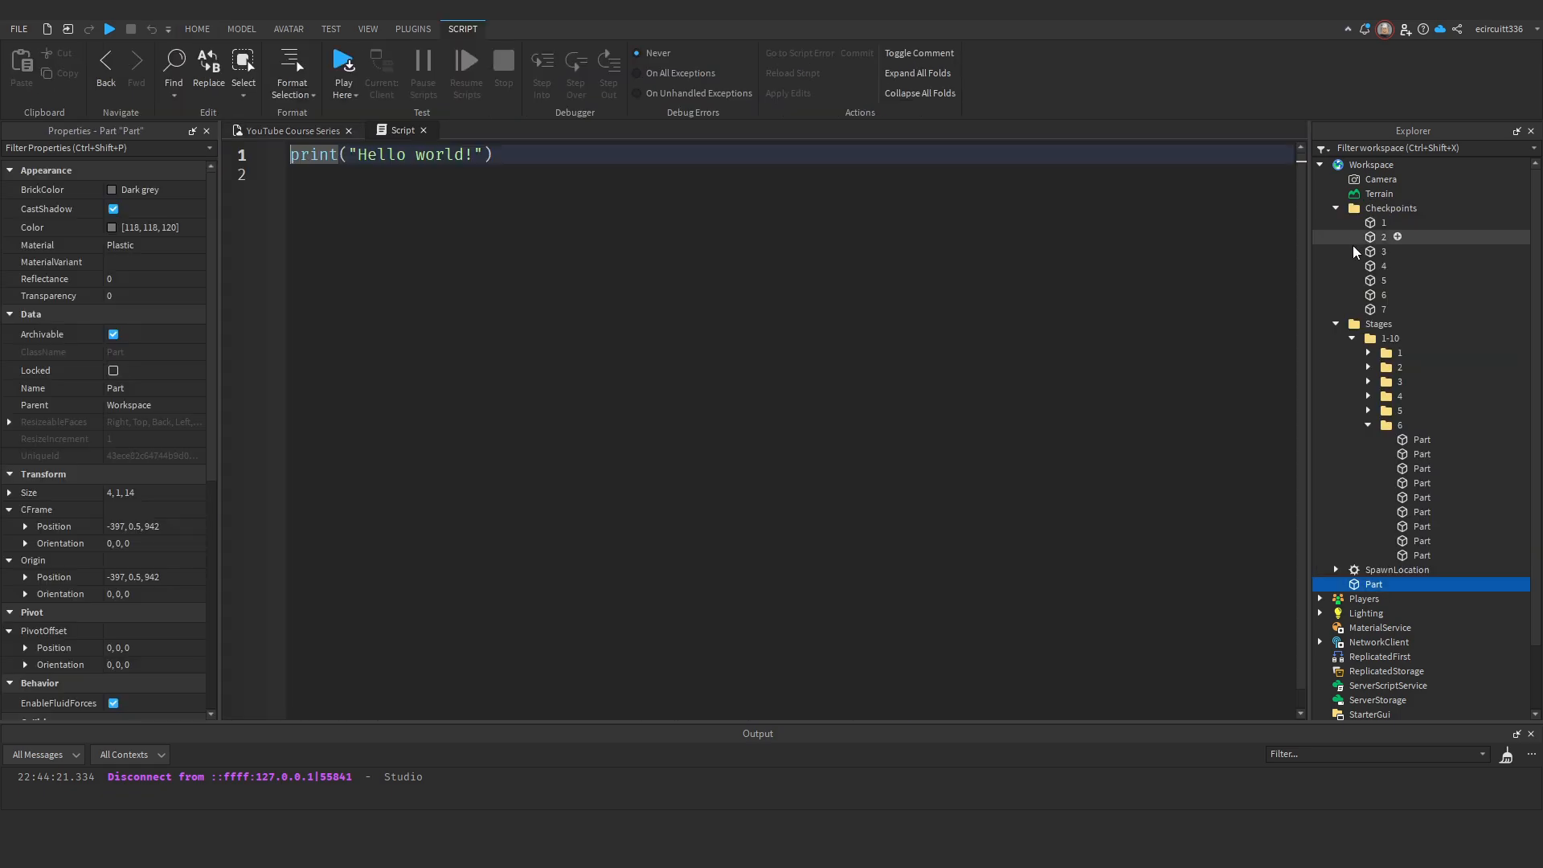
click(1014, 339)
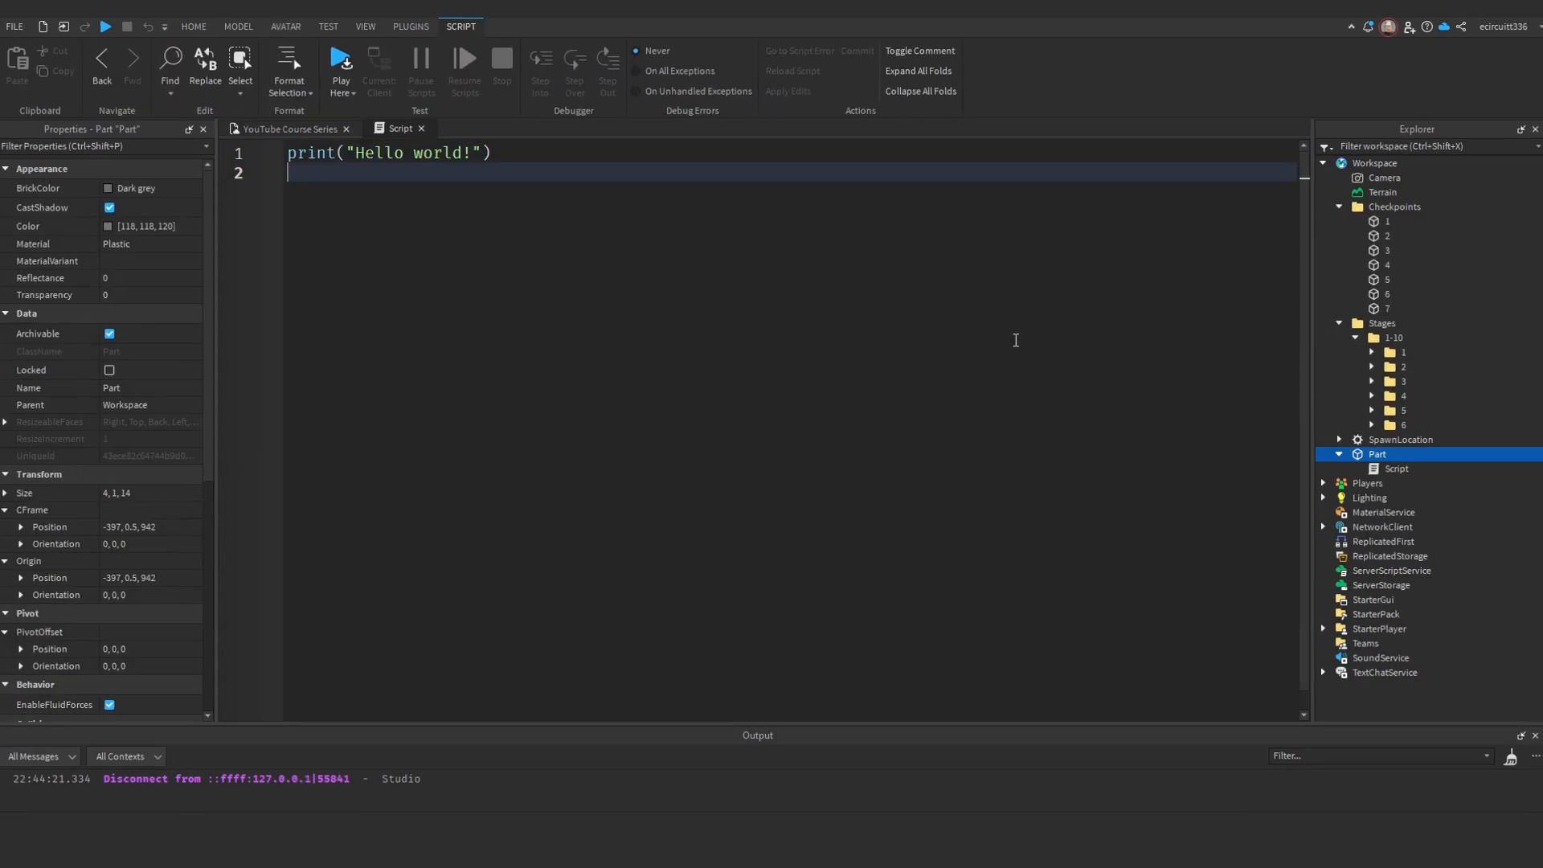
Replace the script's default code with two variable lines, part = script.Parent and db = false.
key(ctrl+a)
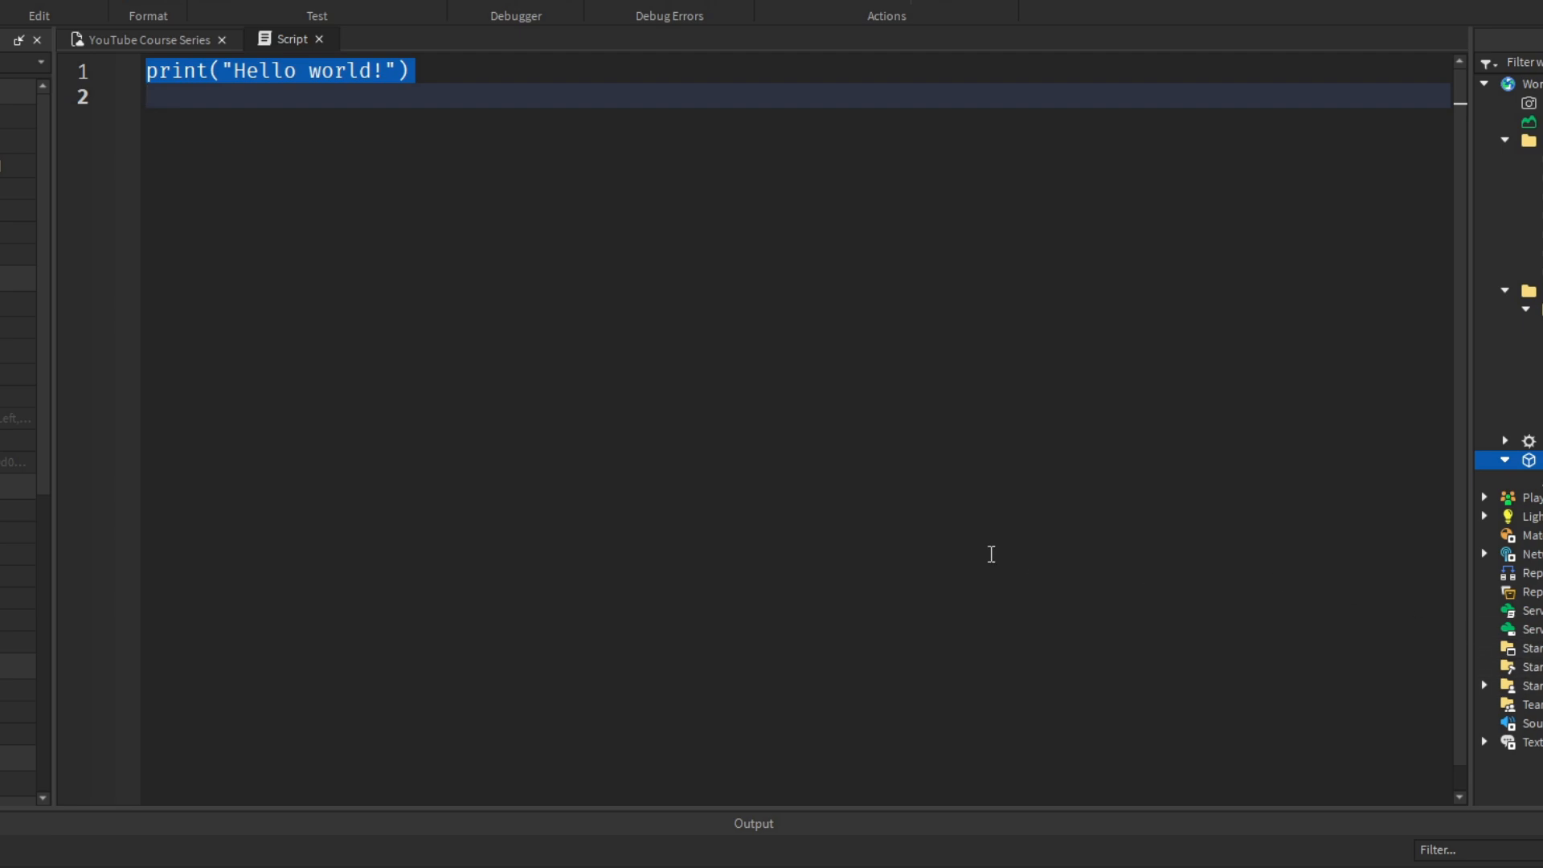
click(937, 539)
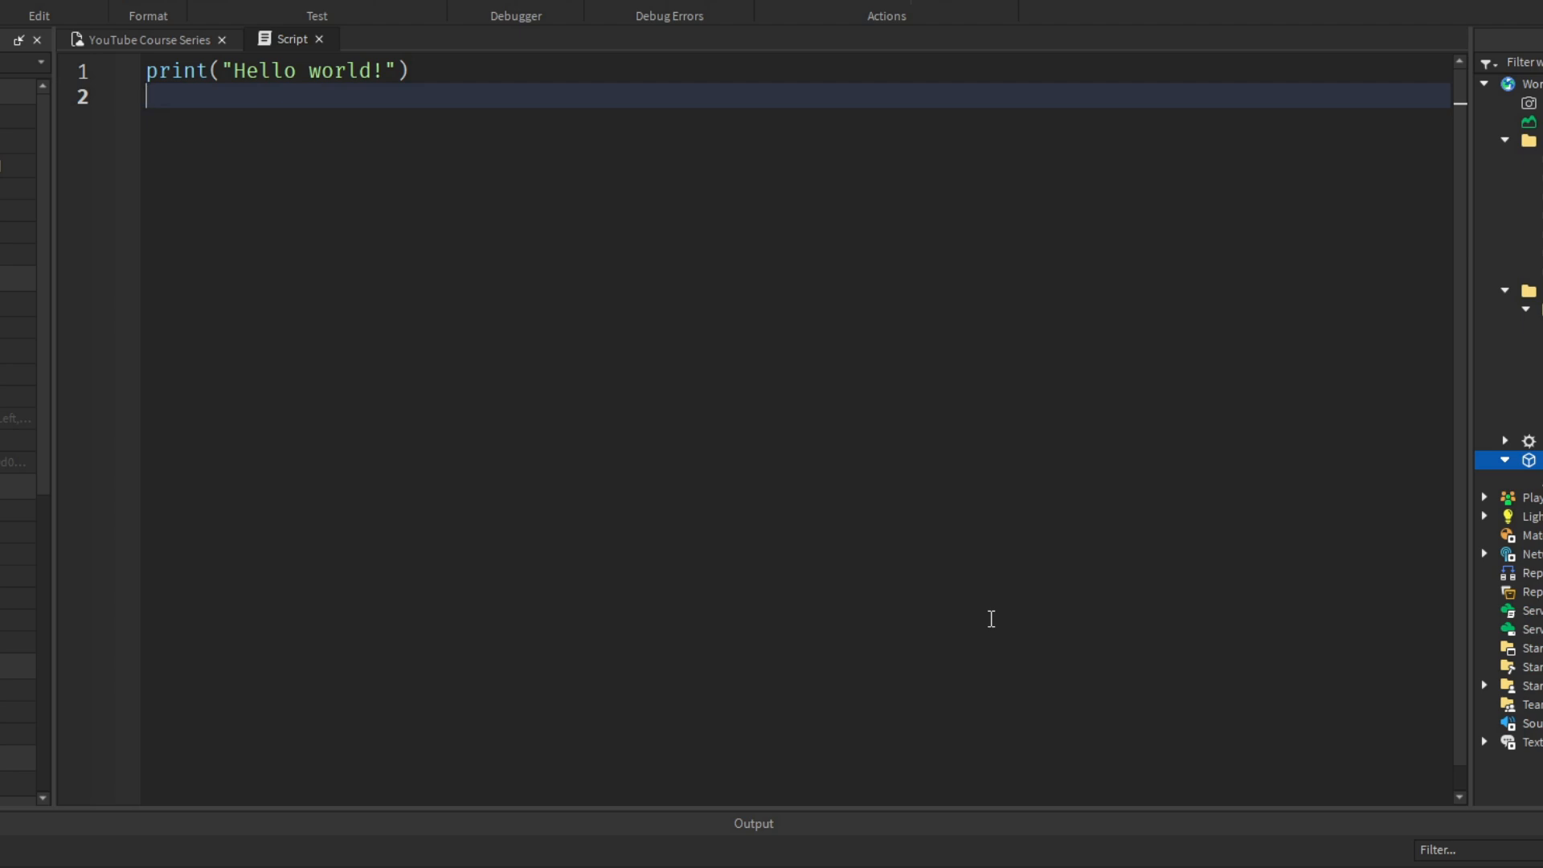
key(ctrl+a)
key(BackSpace)
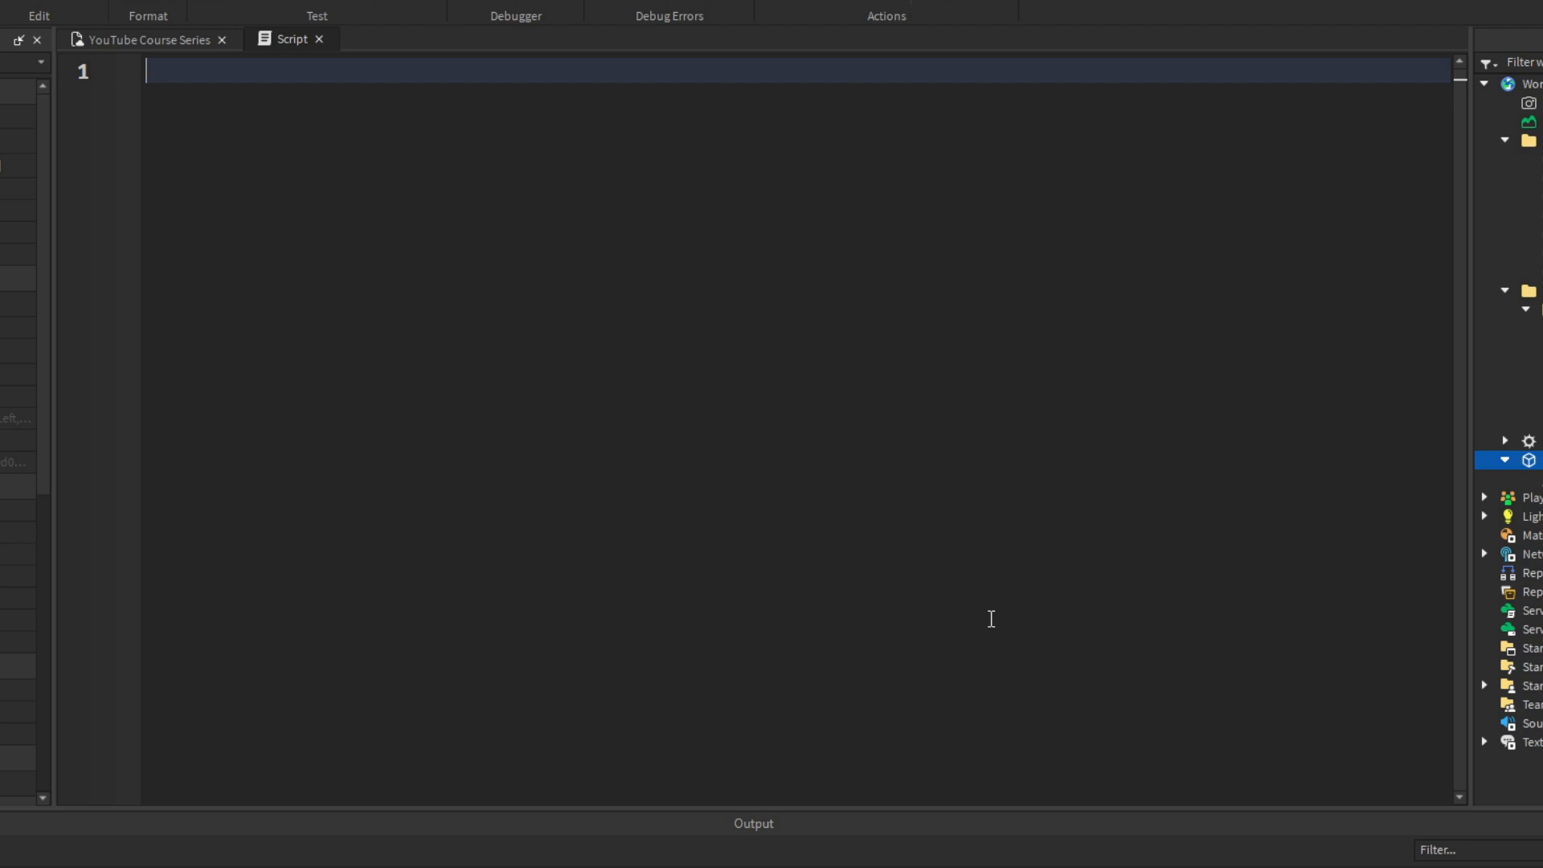
text(part = script.Parent)
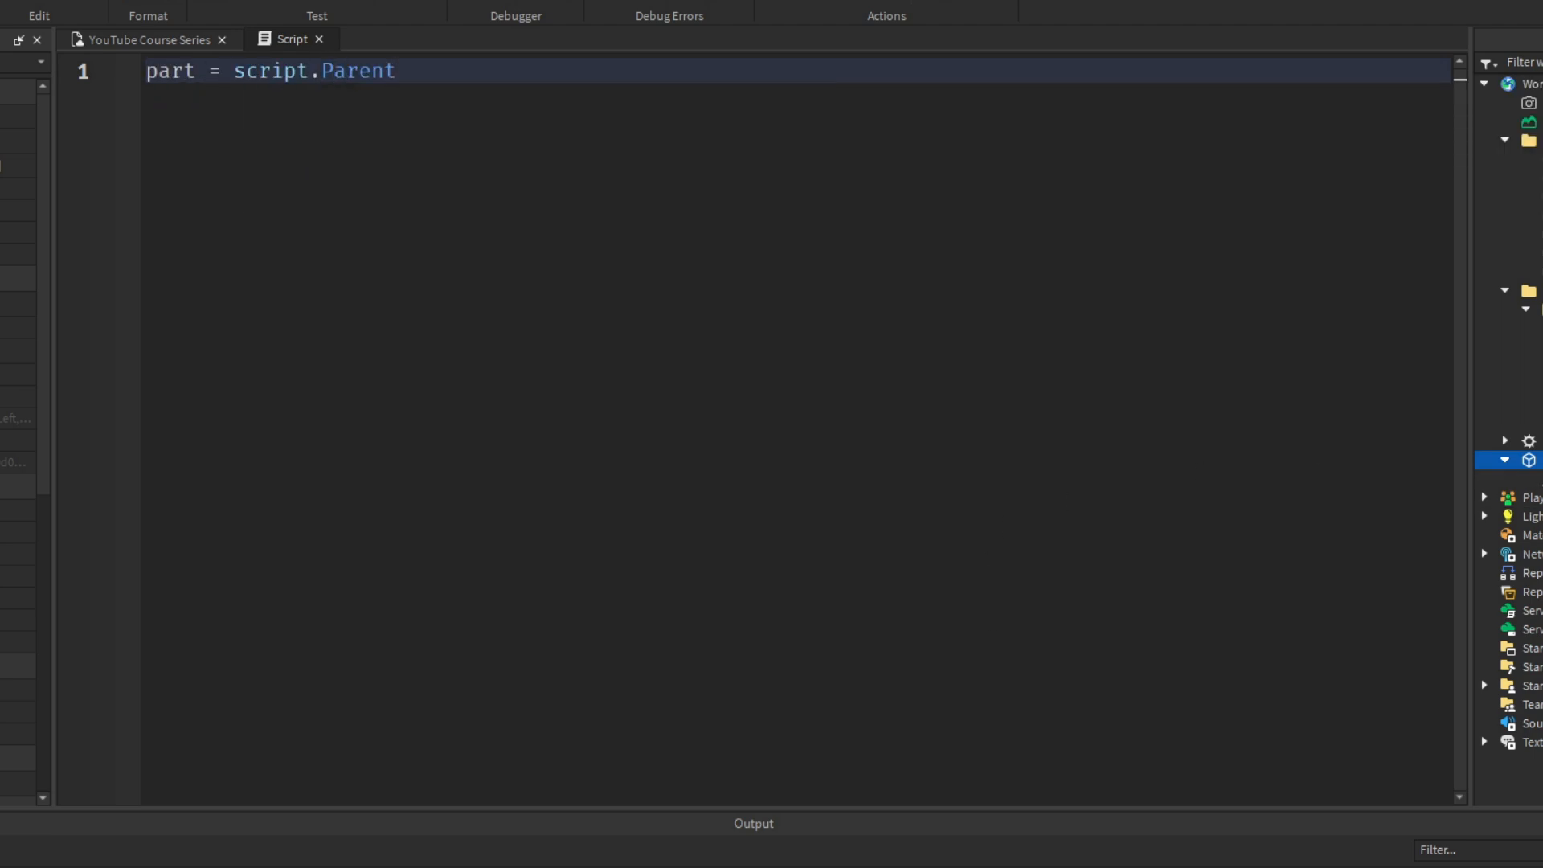
key(Return)
key(Return)
key(BackSpace)
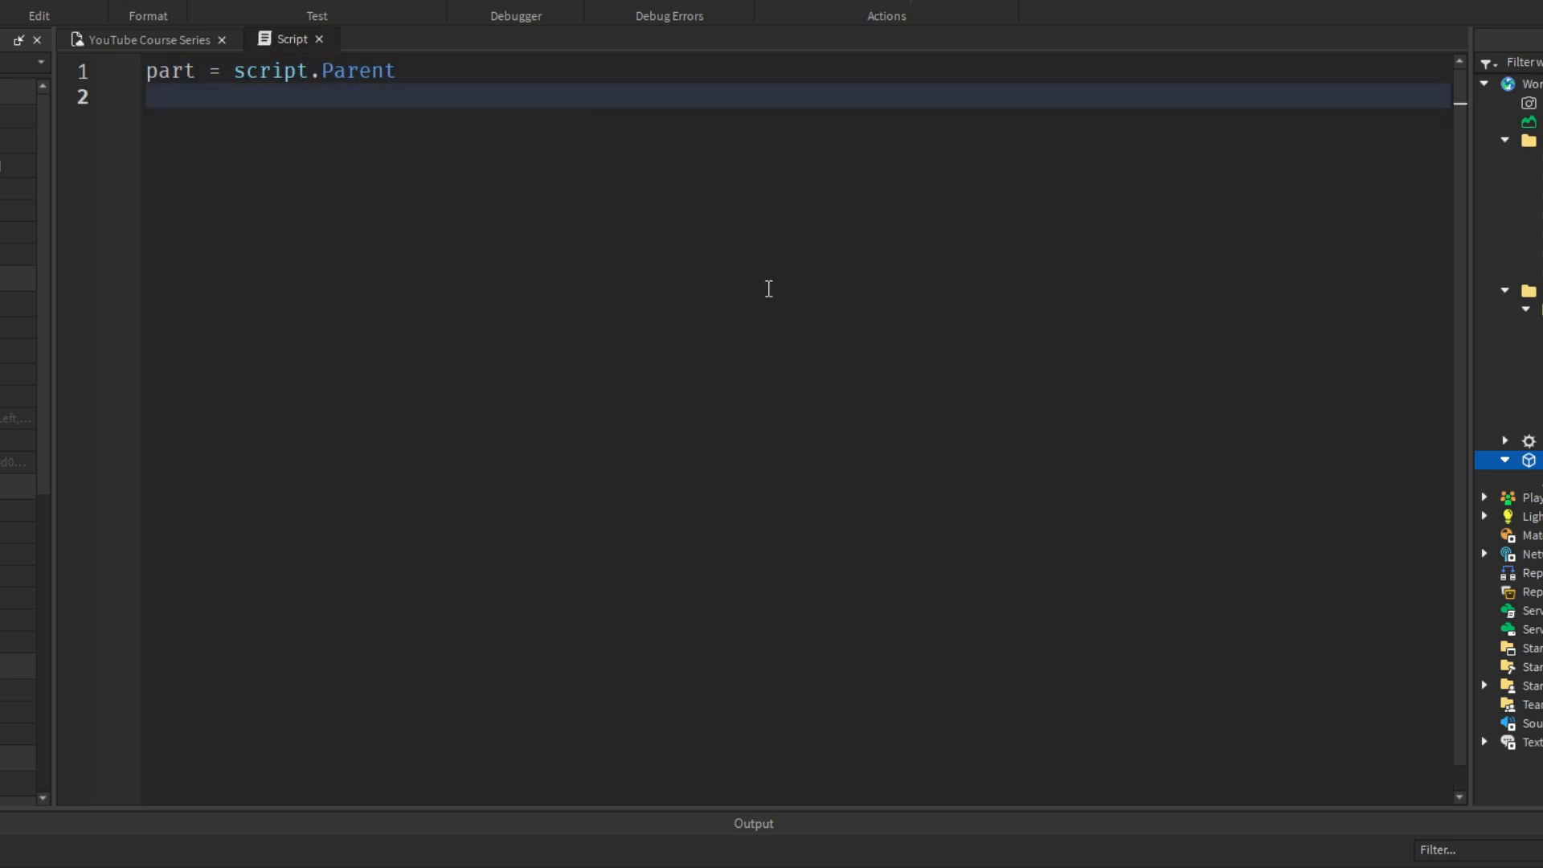
text(db = false)
key(Return)
key(Return)
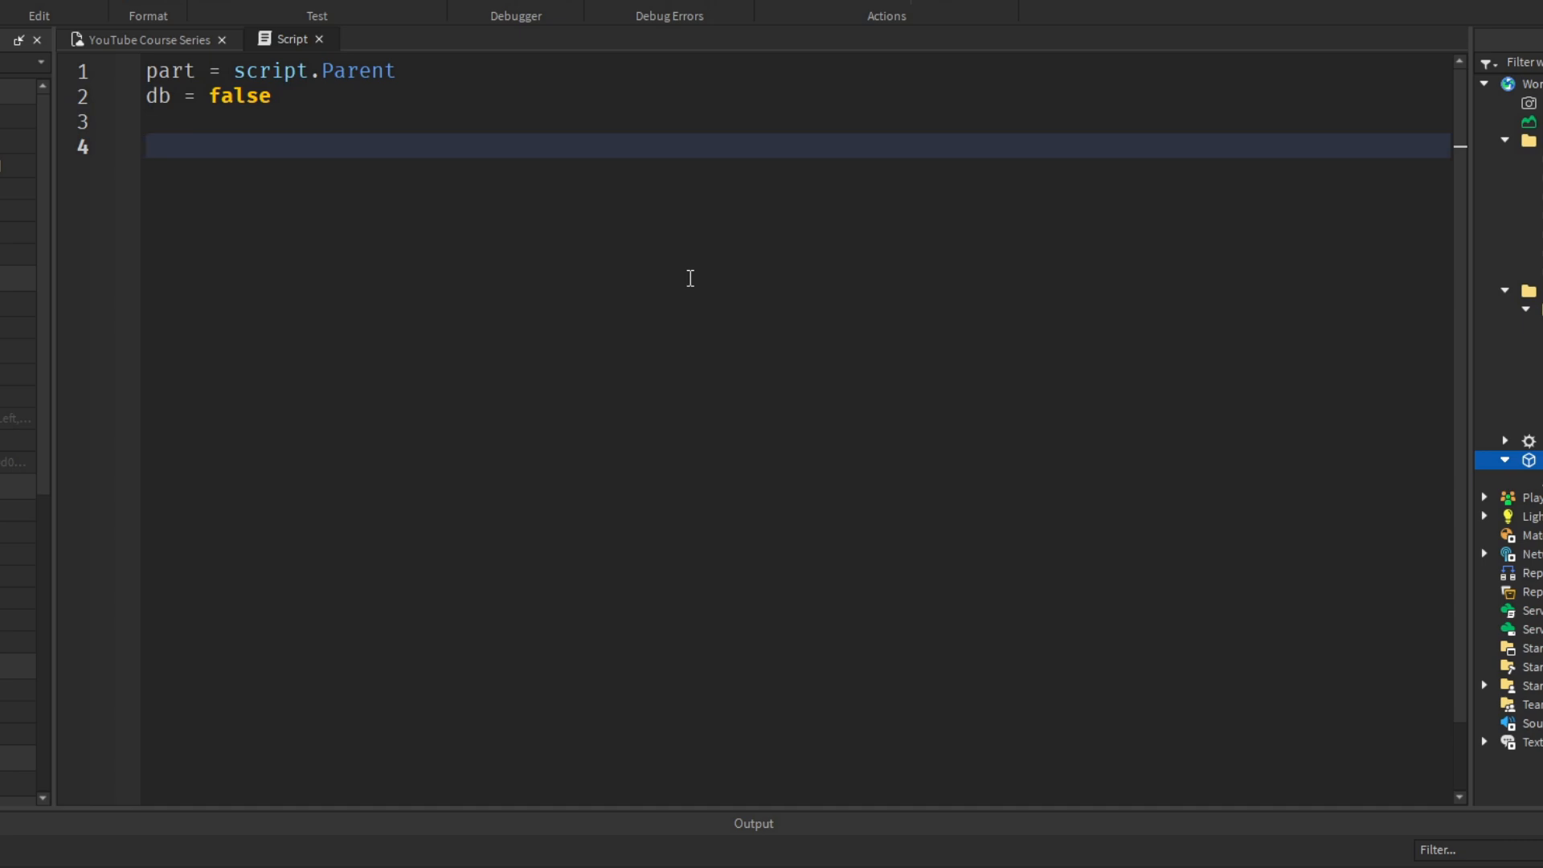
Connect the part.Touched event to an anonymous function that takes the parameter hit.
text(part.Touched:)
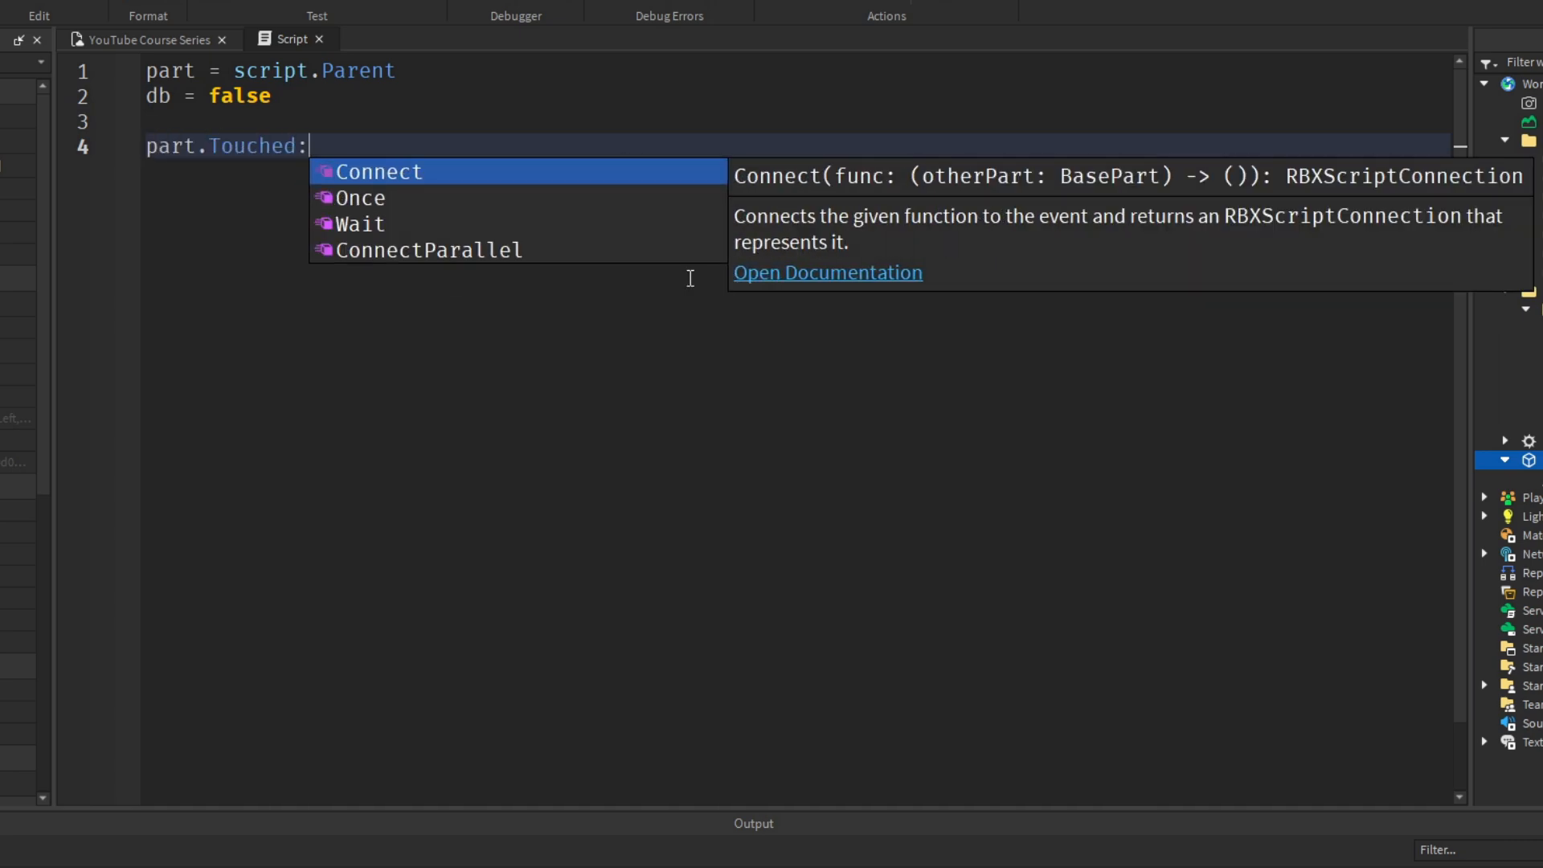
key(Tab)
text((fu)
key(Tab)
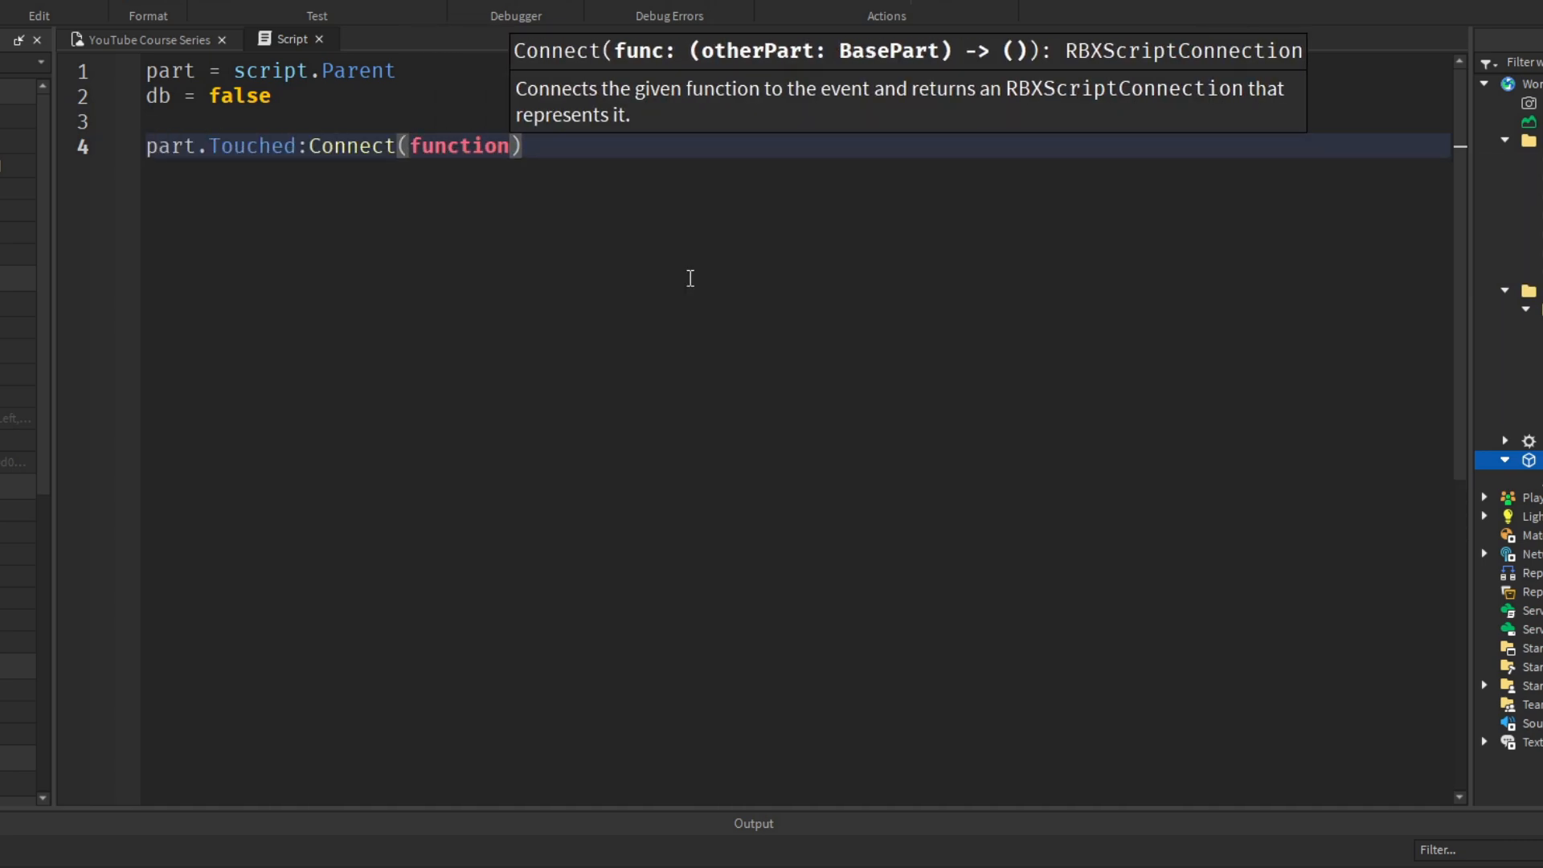
text((hit)
key(Return)
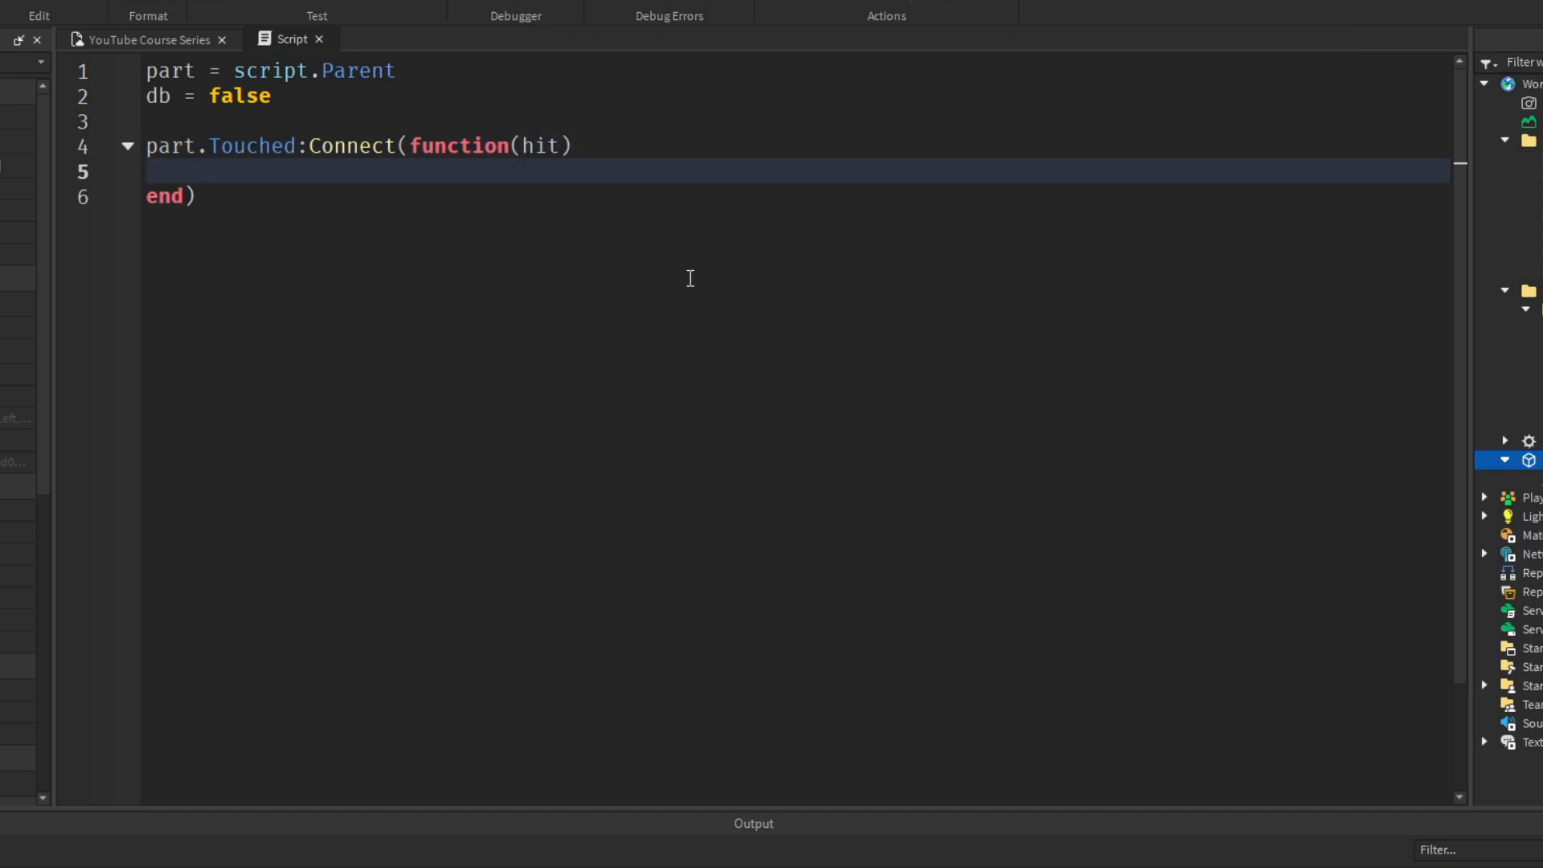
Inside the Touched function, add an if db == false then block.
text(if d)
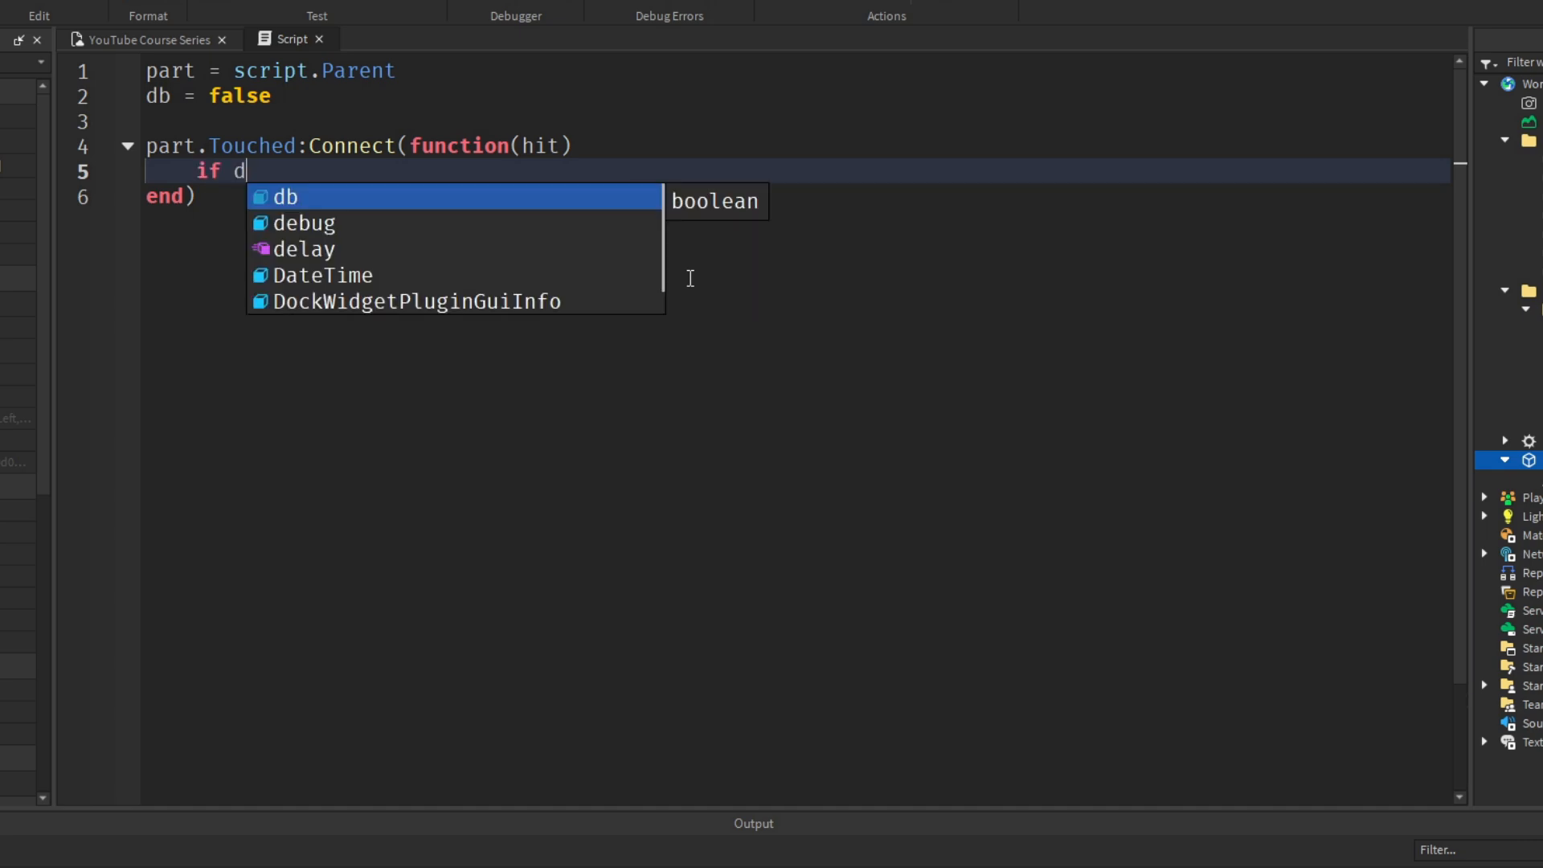
text(b == false then)
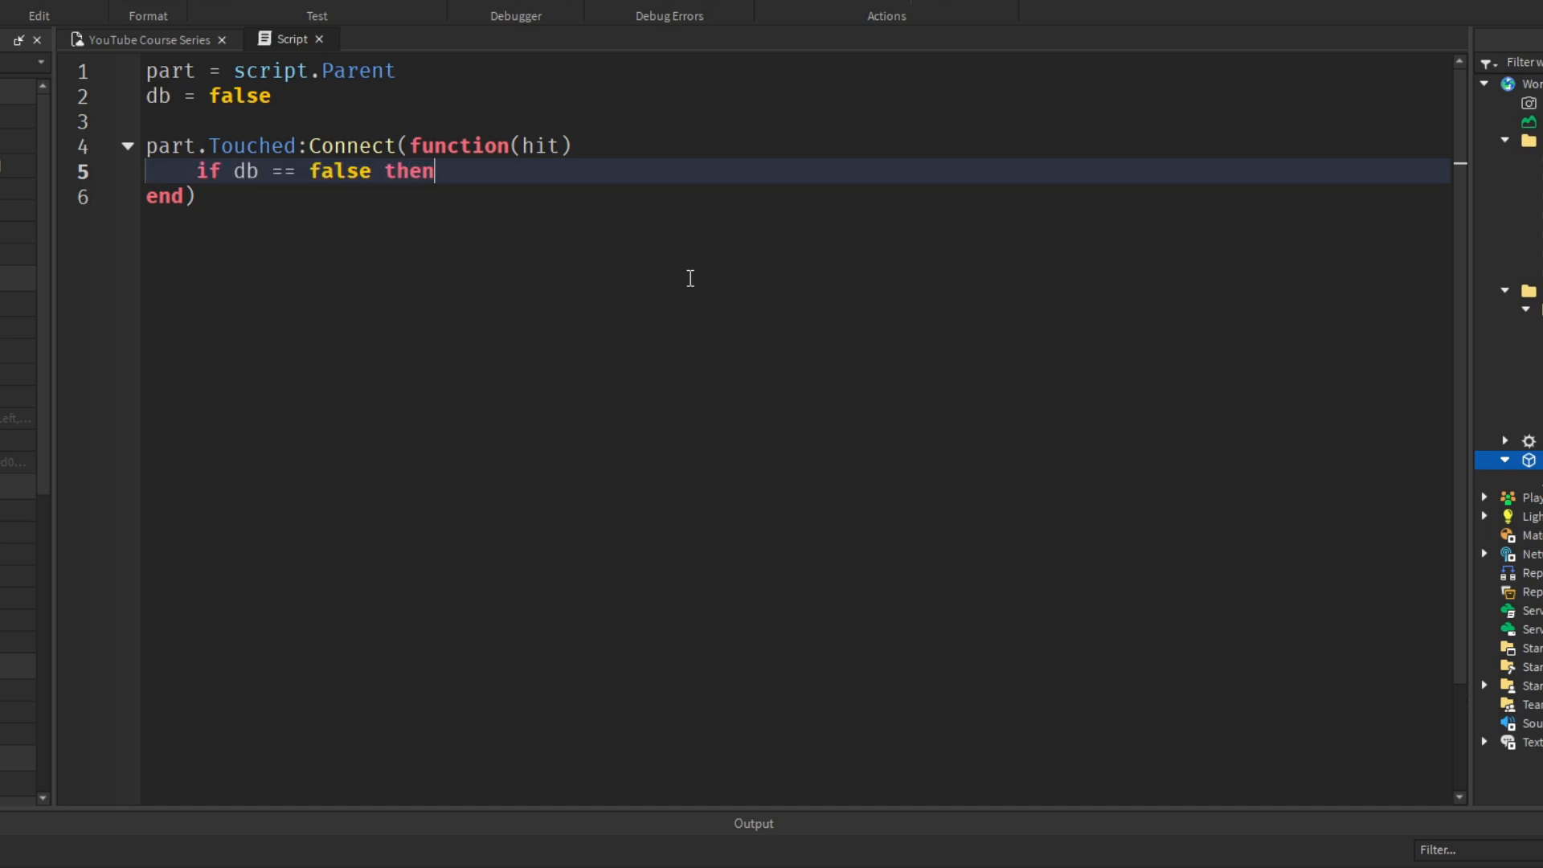
key(Return)
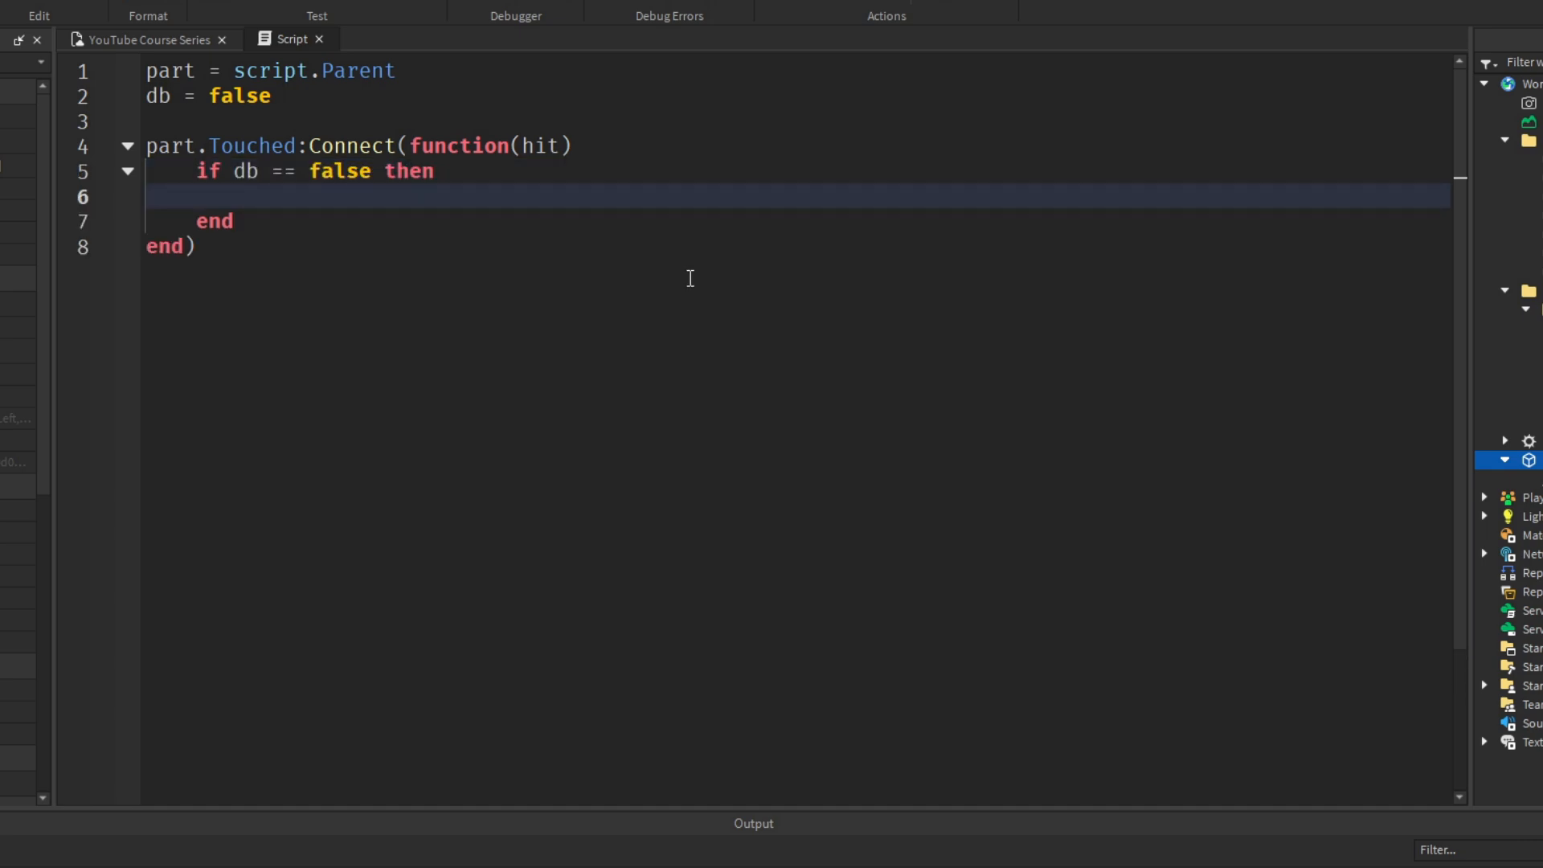
drag(406, 225, 103, 146)
click(103, 145)
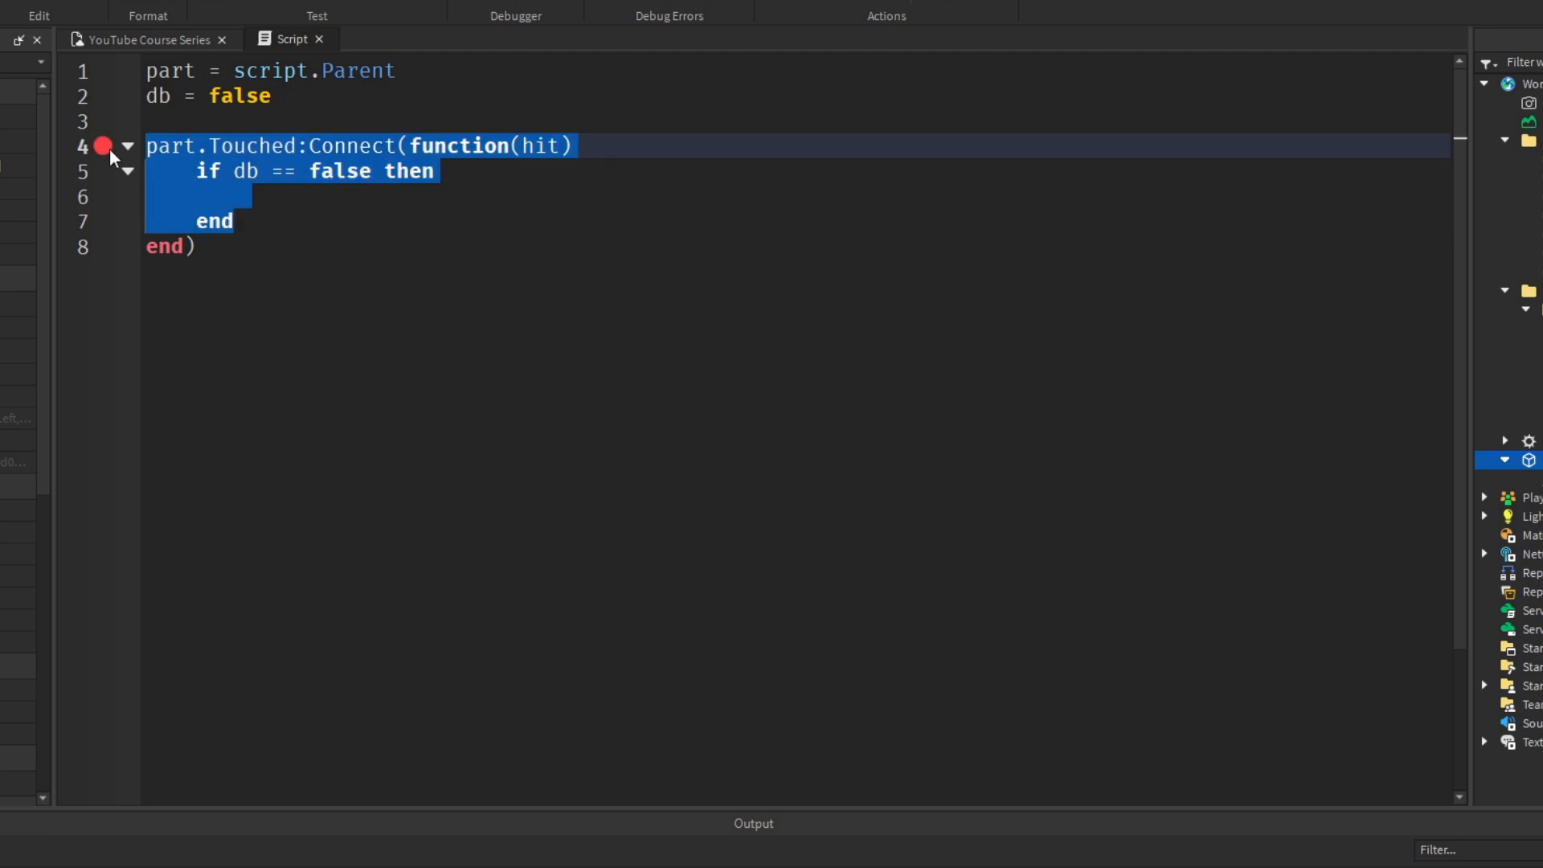
click(294, 190)
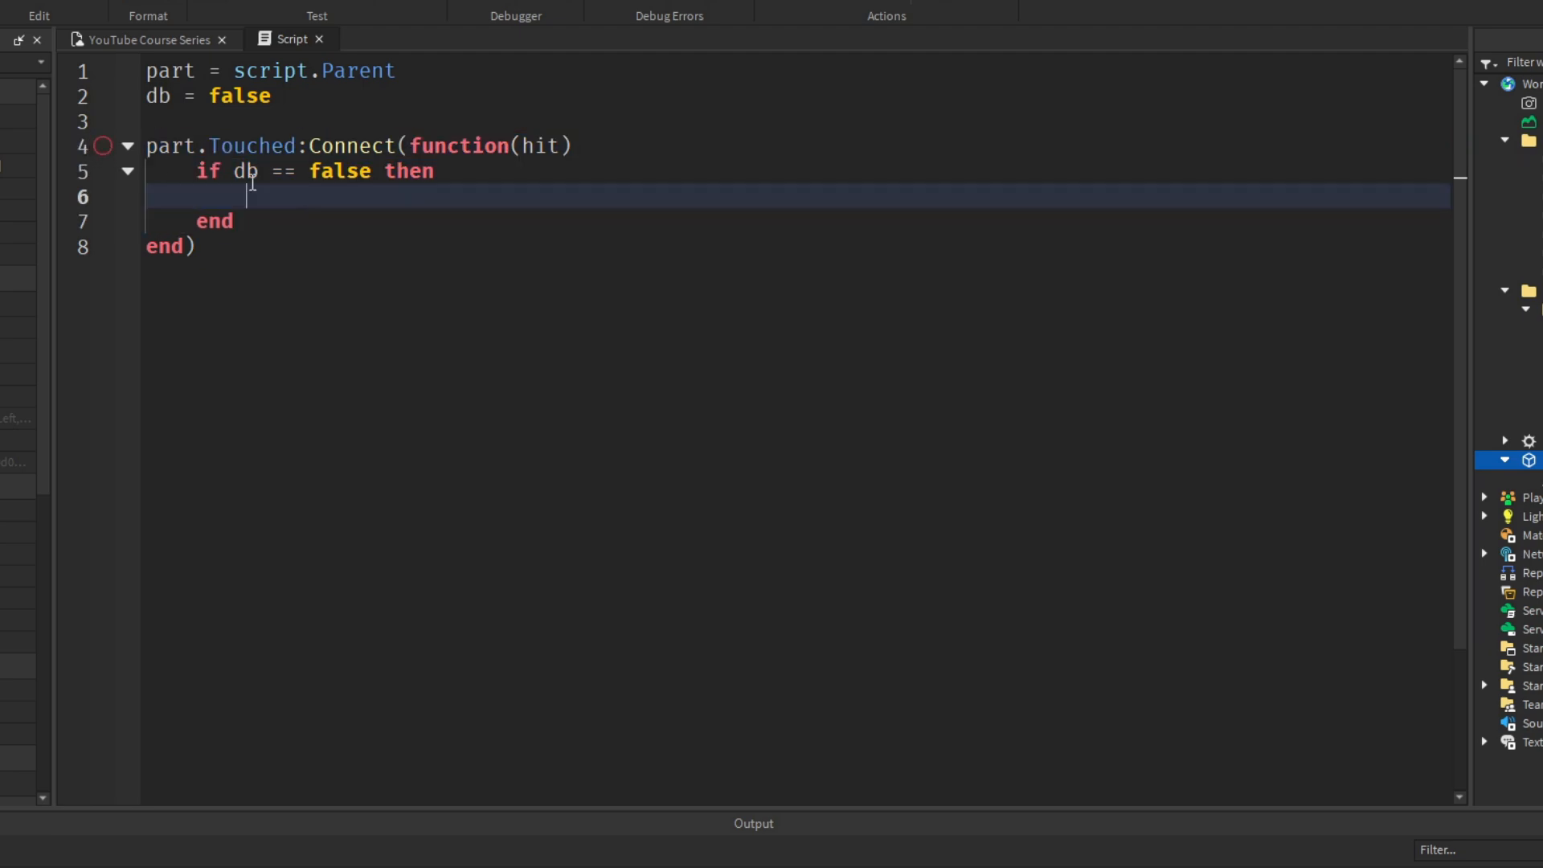
click(127, 146)
right_click(103, 146)
click(187, 200)
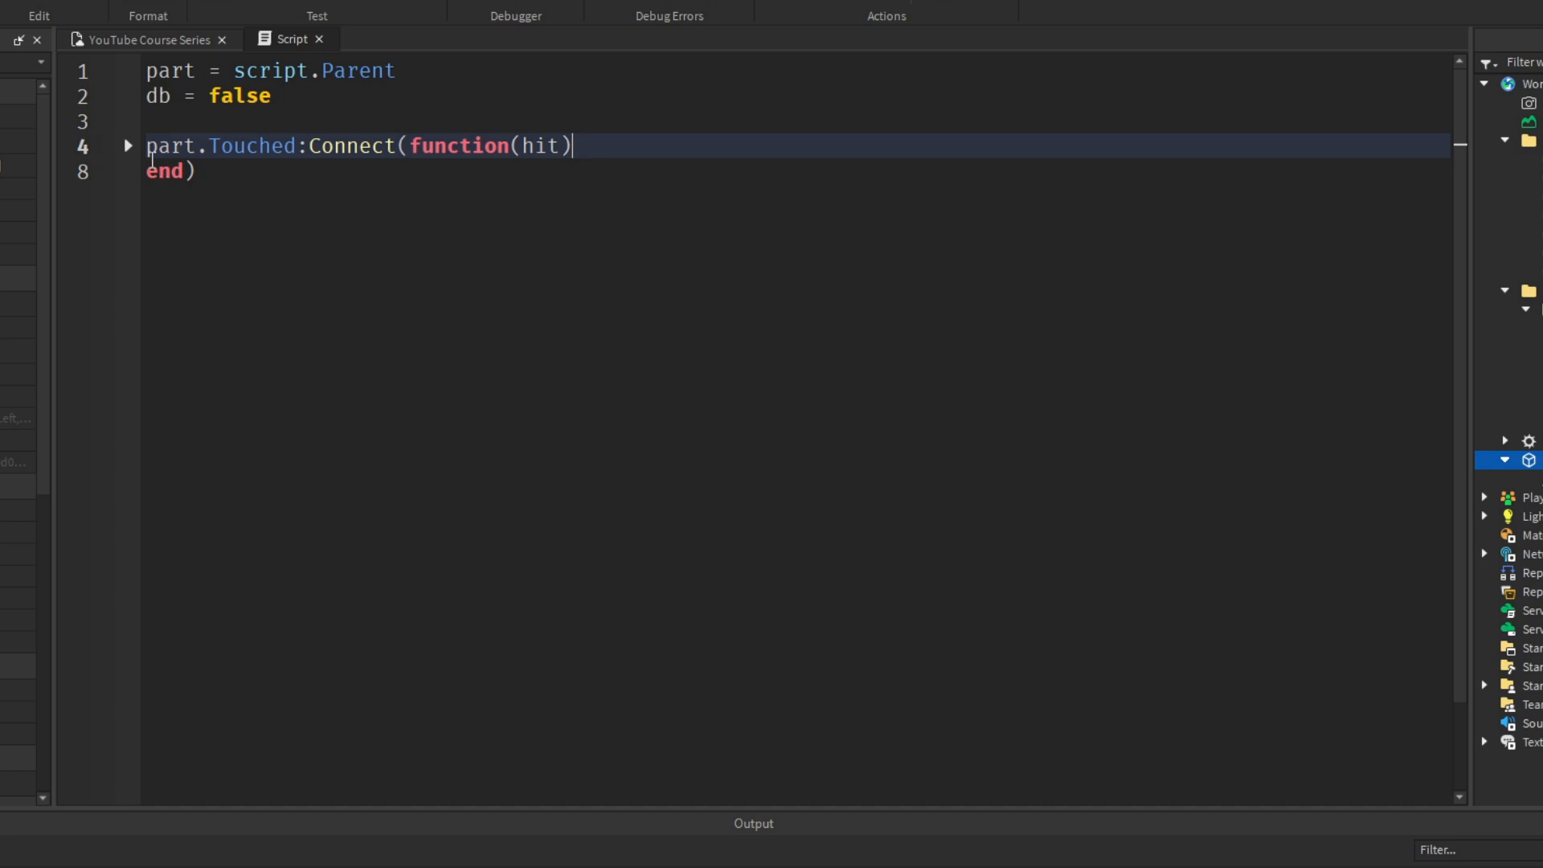
click(128, 145)
click(281, 196)
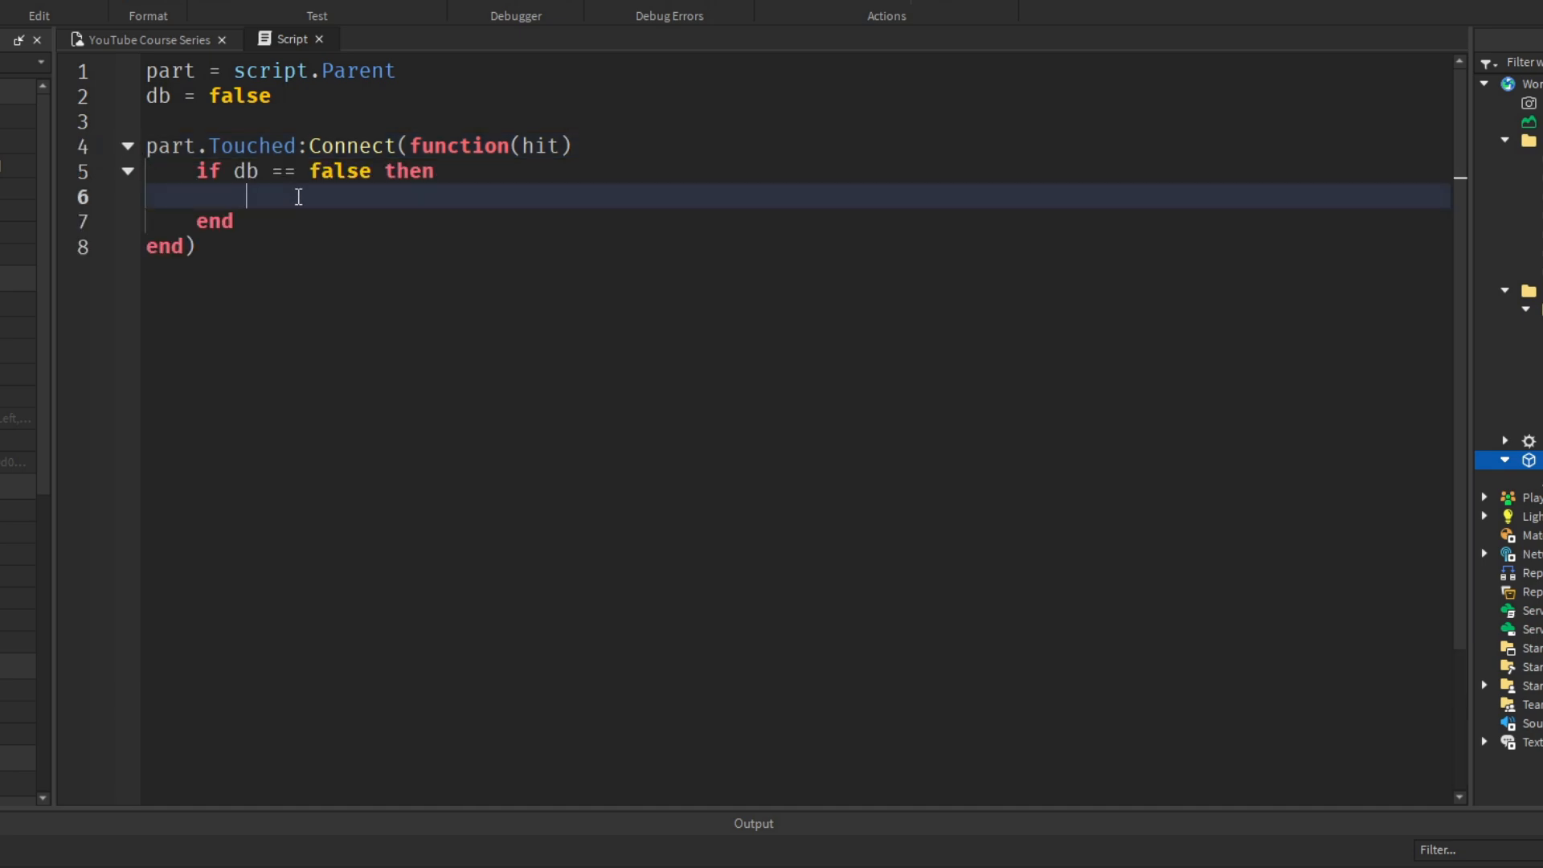
Inside the db check, define local char = hit.Parent and add an if char then block.
text(local char = hit.Parent)
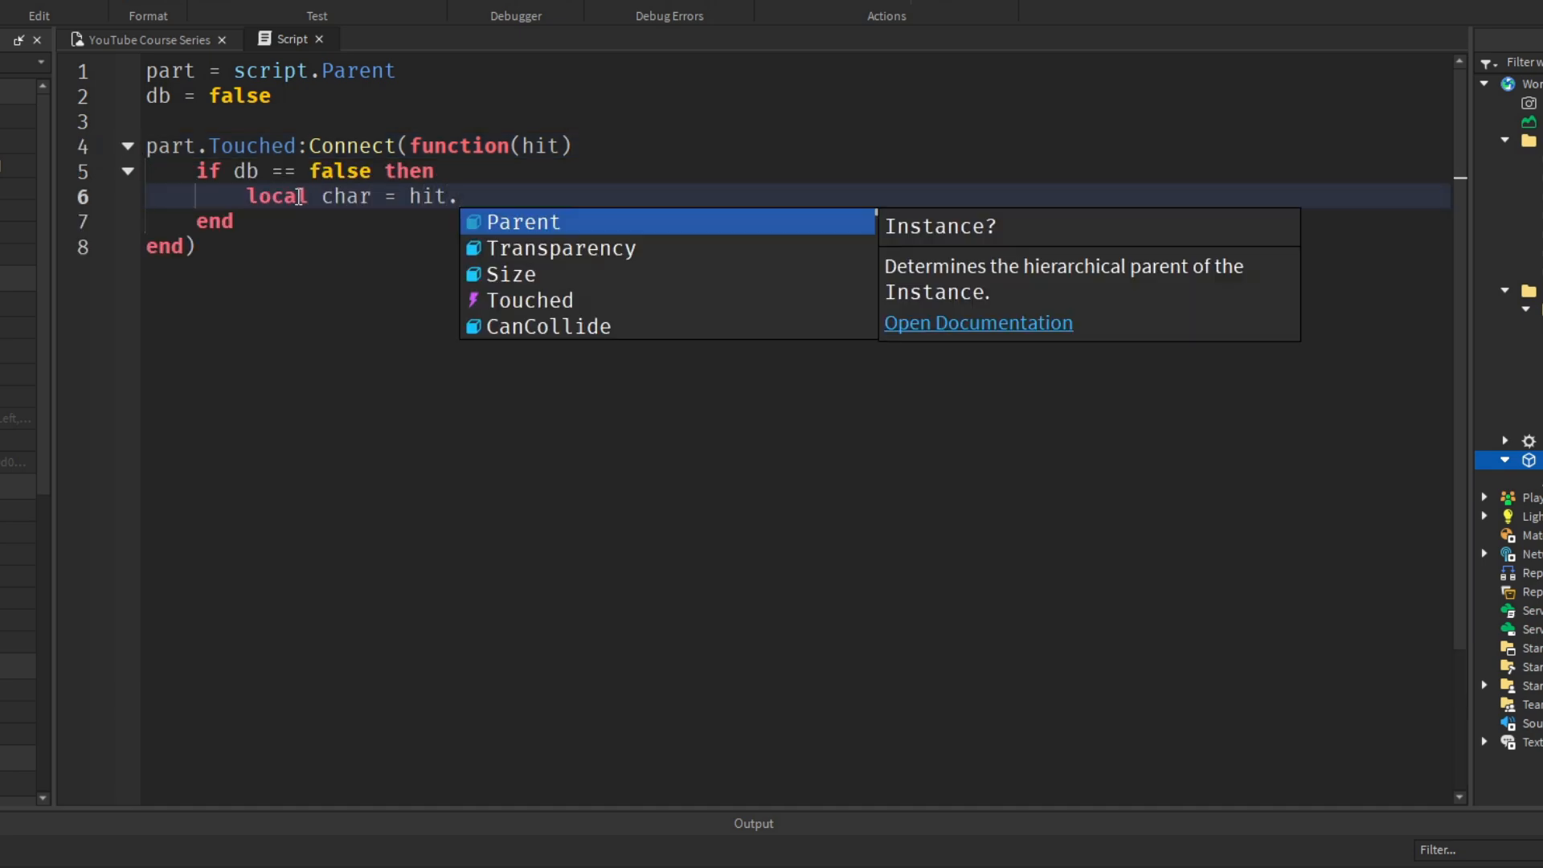
key(Return)
text(if char then)
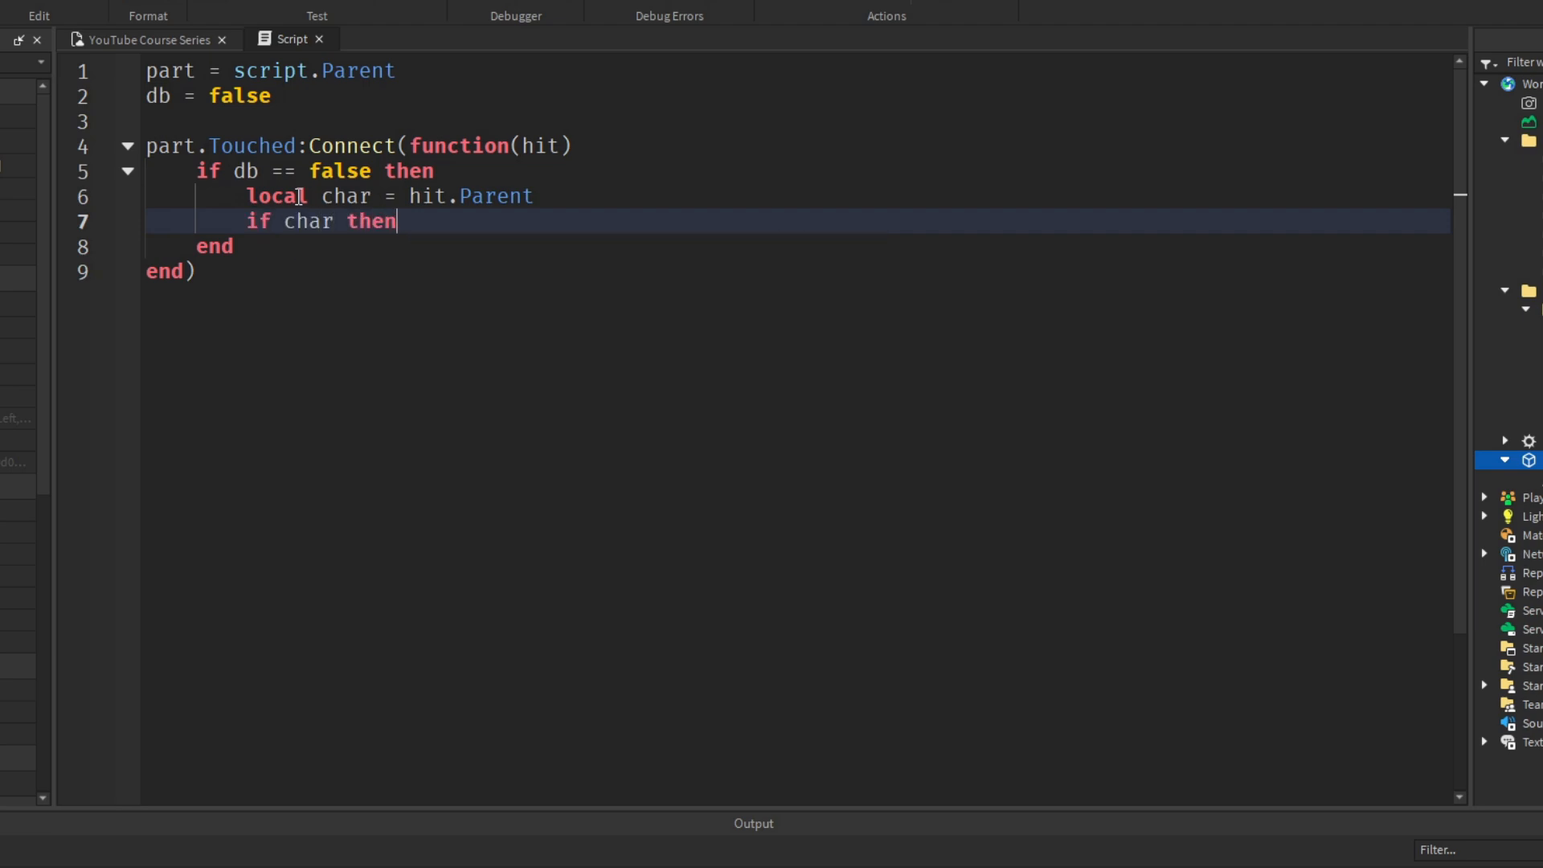
key(Return)
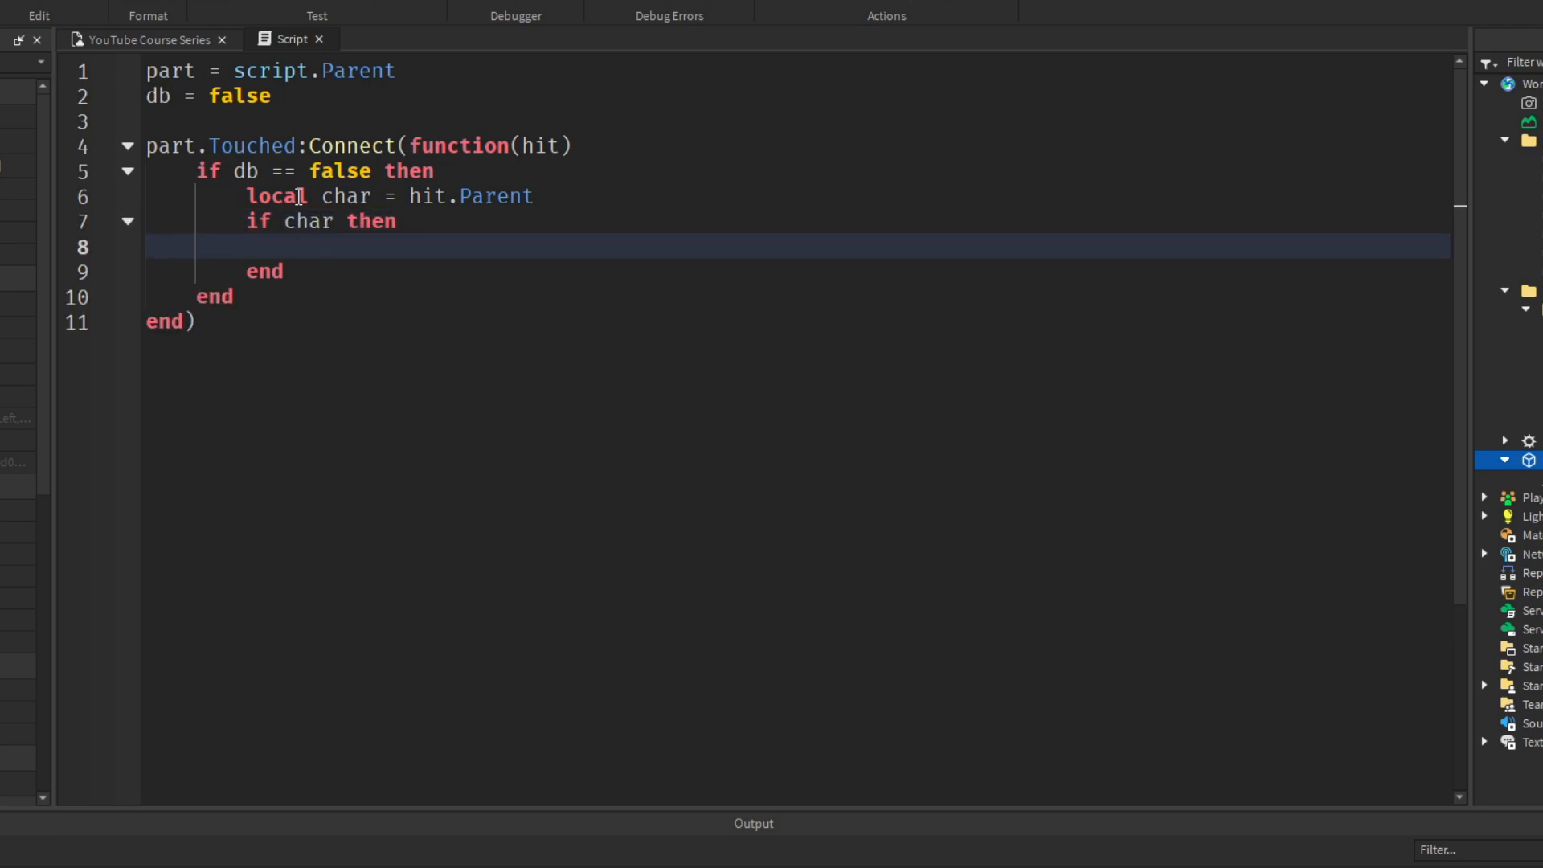
Inside the char check, define local humanoid = char:FindFirstChild("Humanoid") and add an if humanoid then block.
text(local humanoid =)
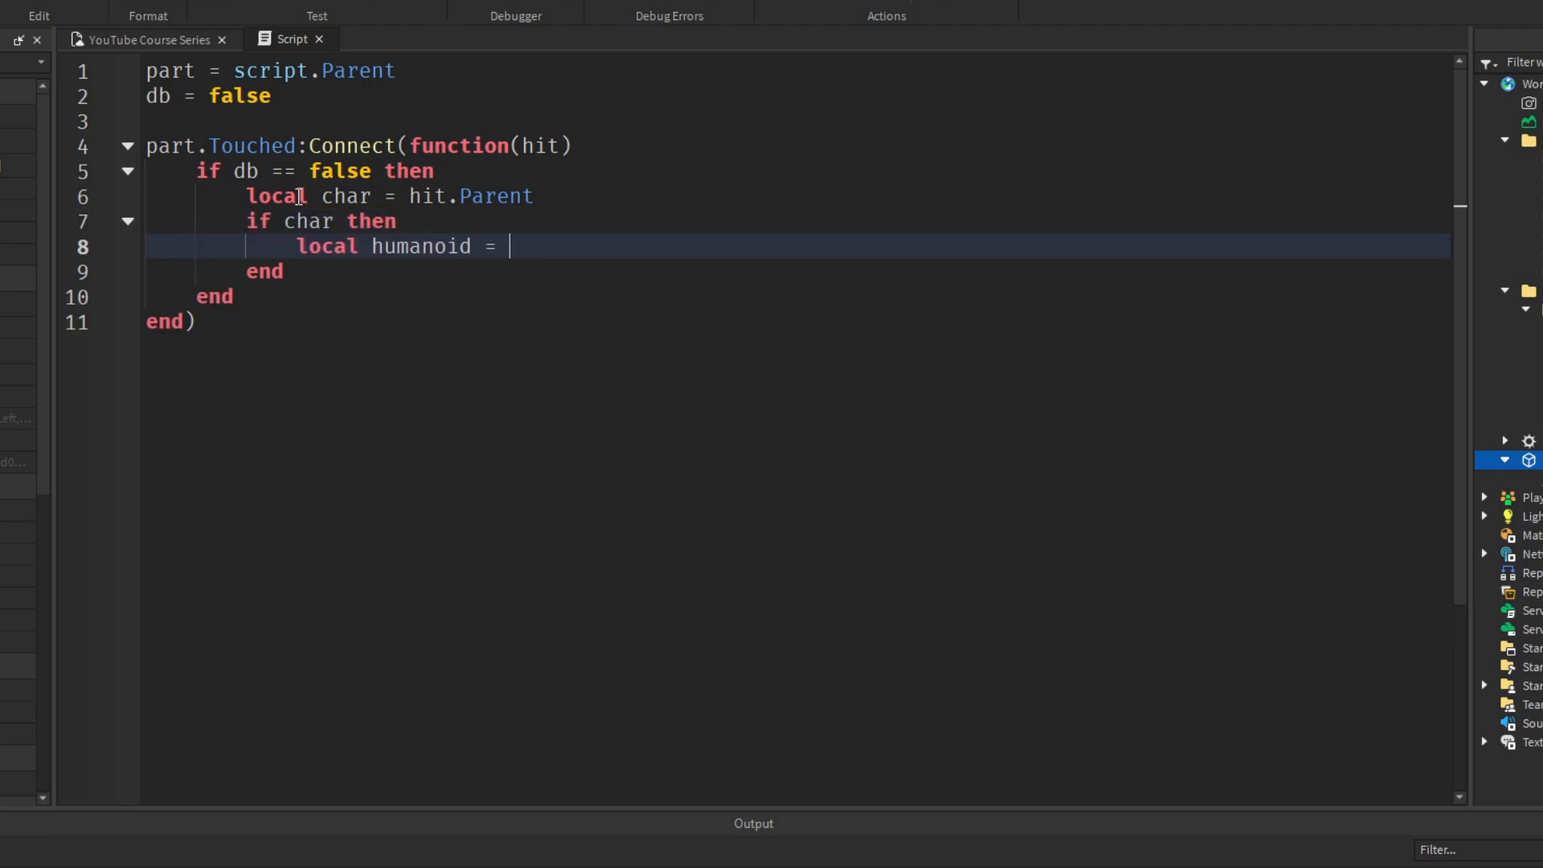
text( char:Find)
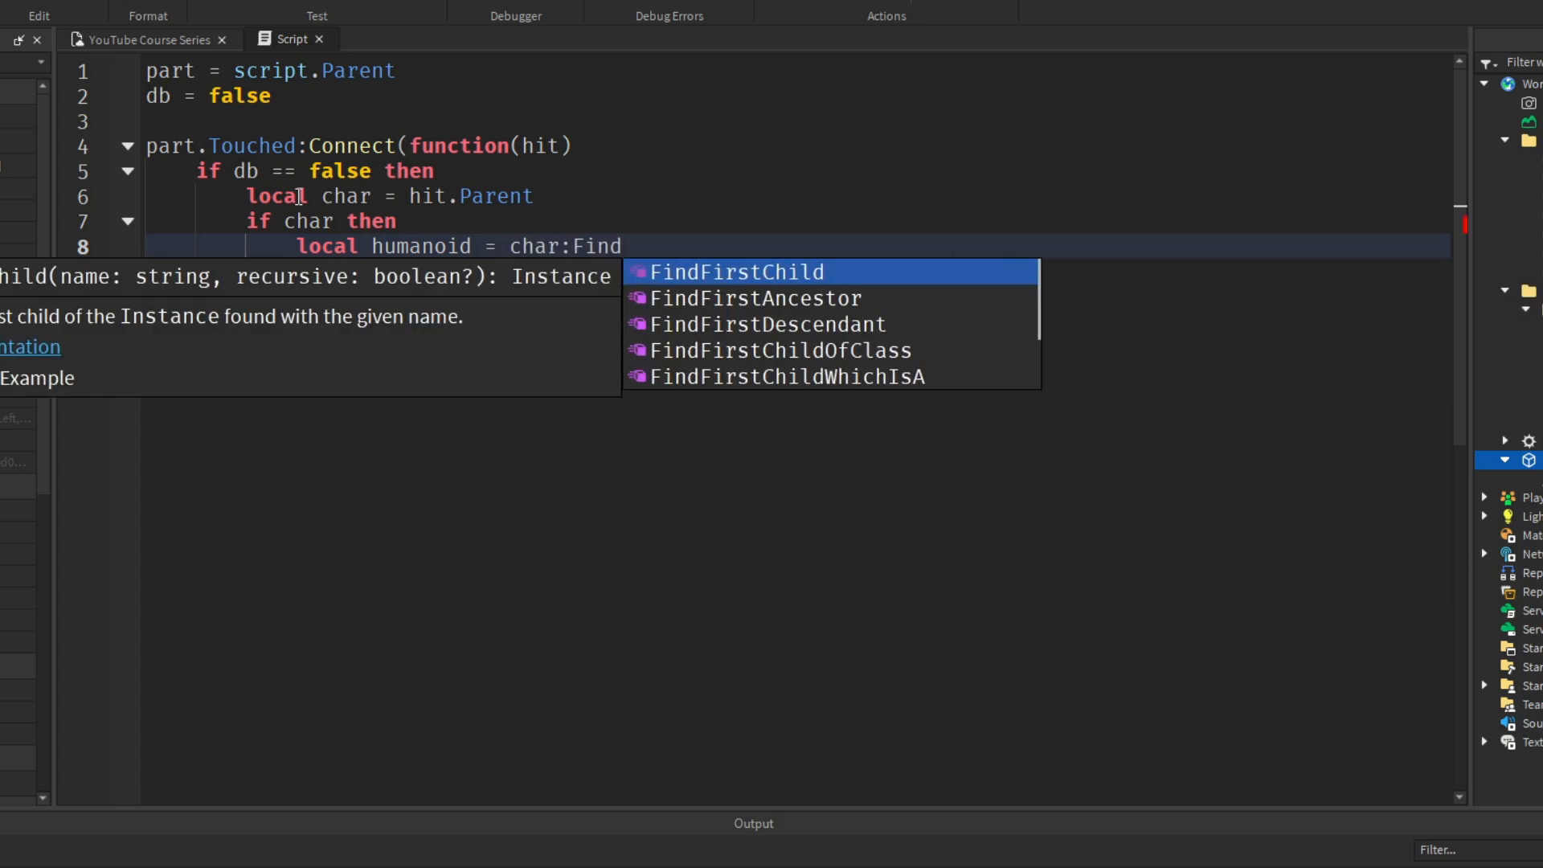
text(FirstChild("Humanoid"))
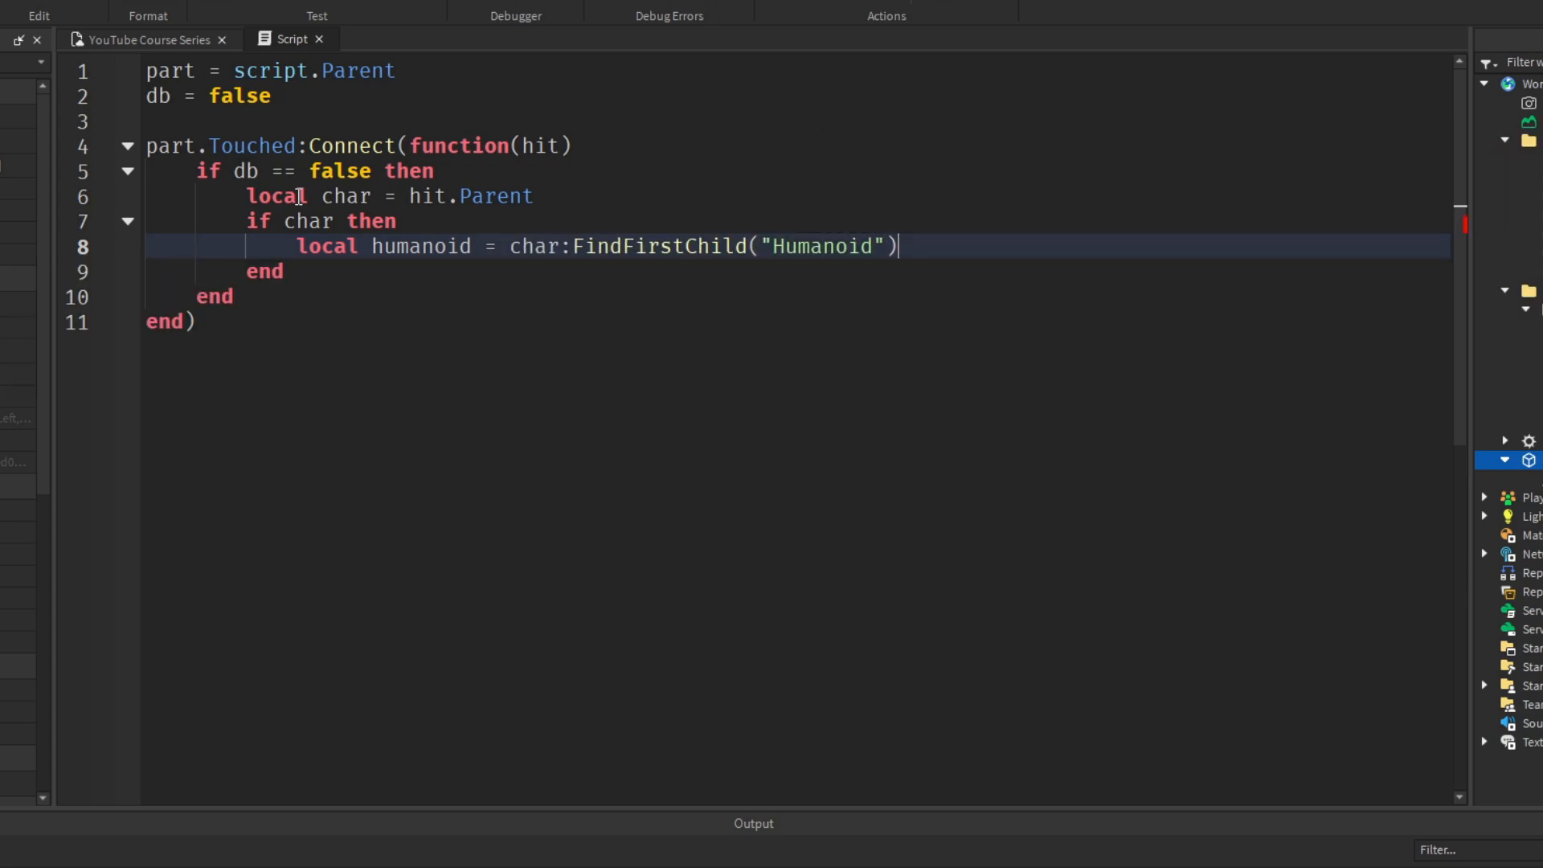
key(Return)
text(if humanoid then)
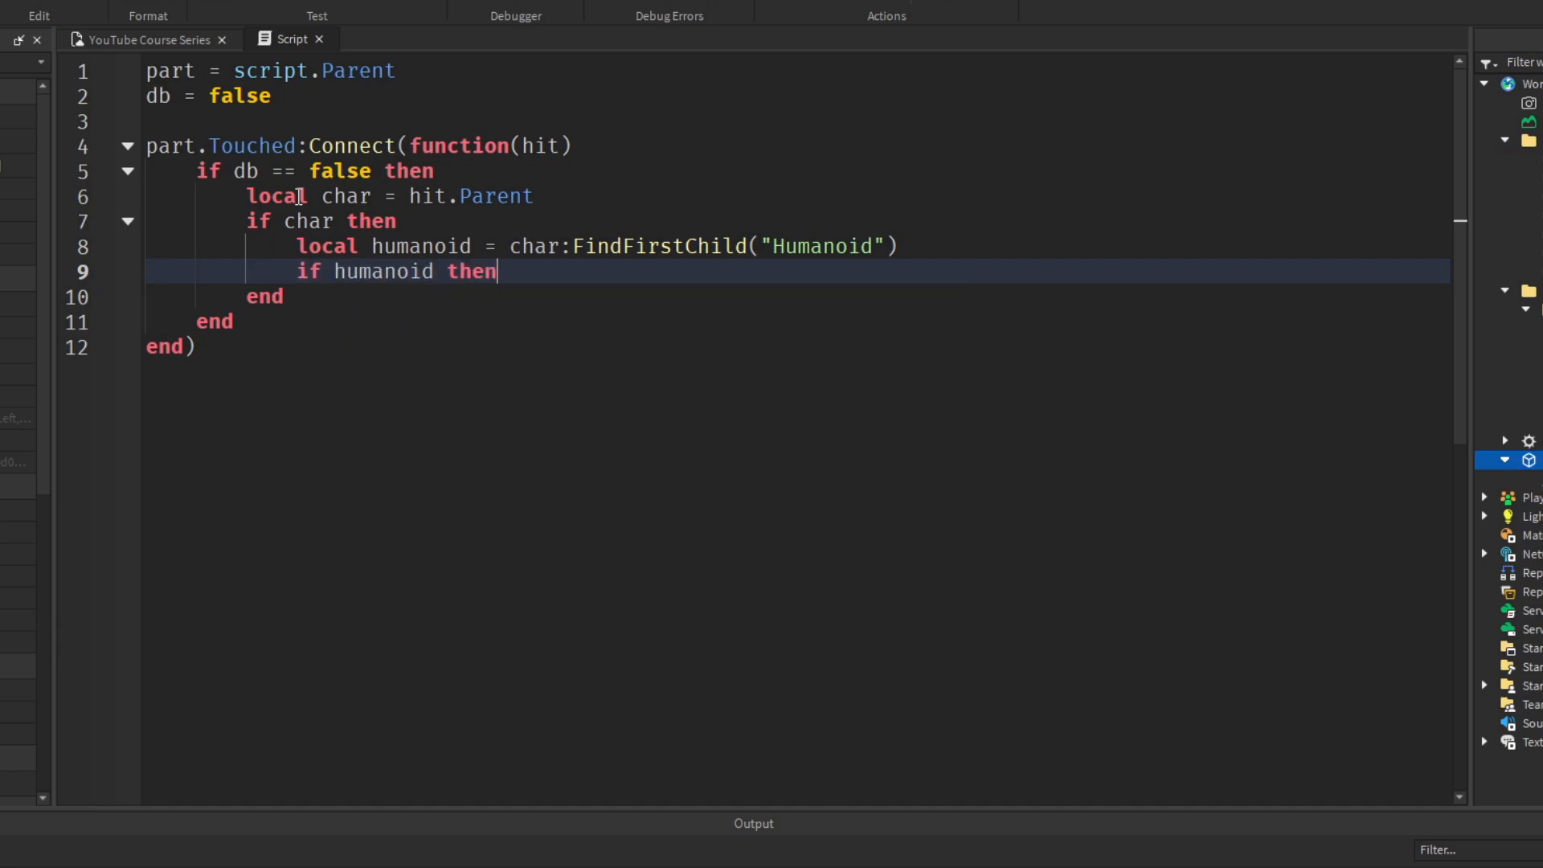
key(Return)
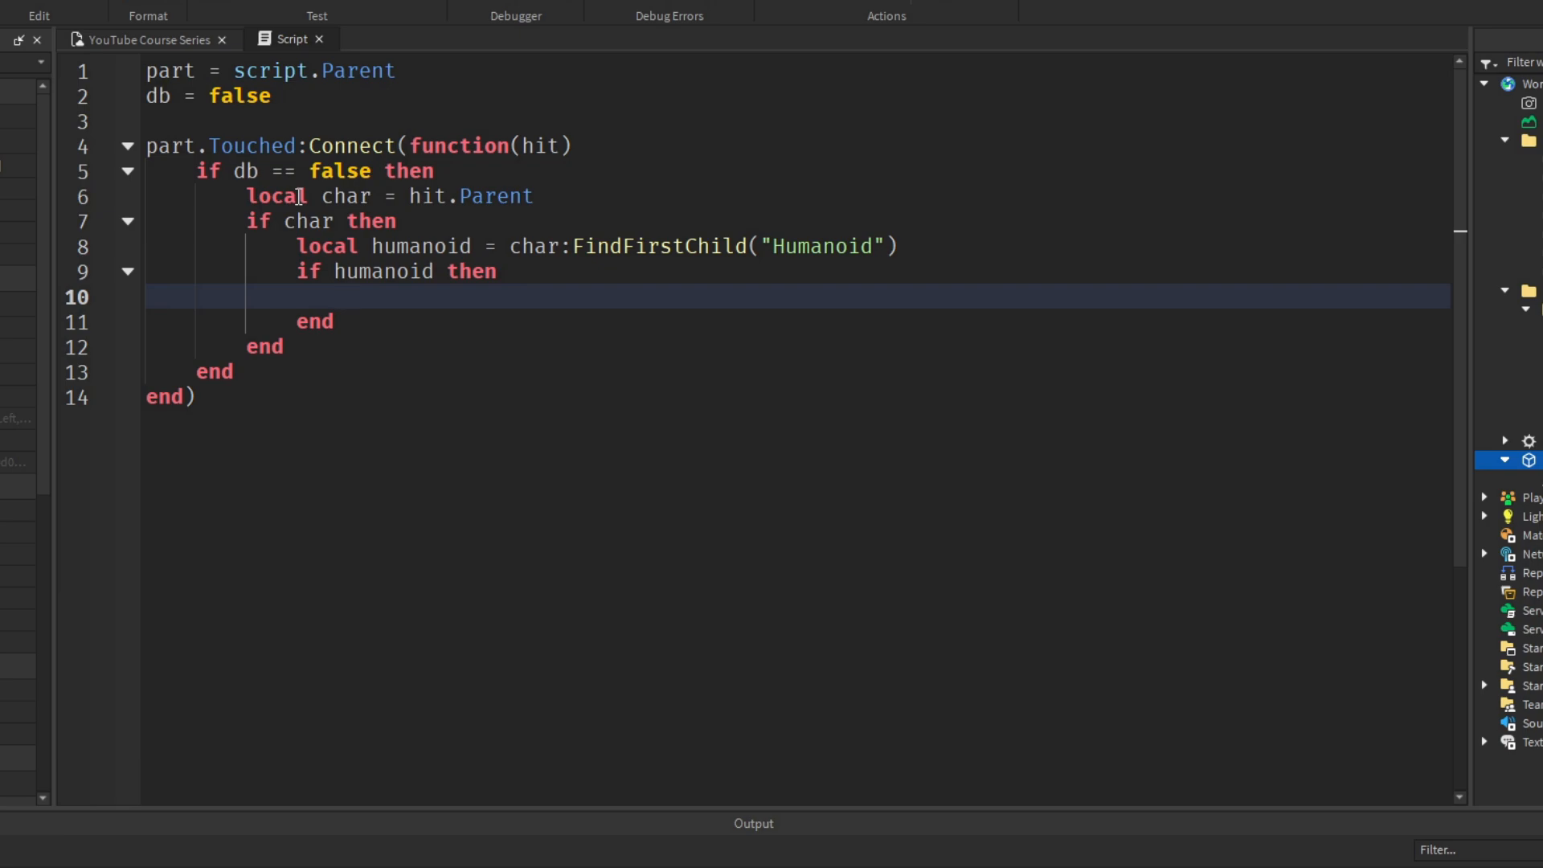
Set db = true as the first line inside the humanoid check.
text(db = true)
drag(489, 424, 56, 172)
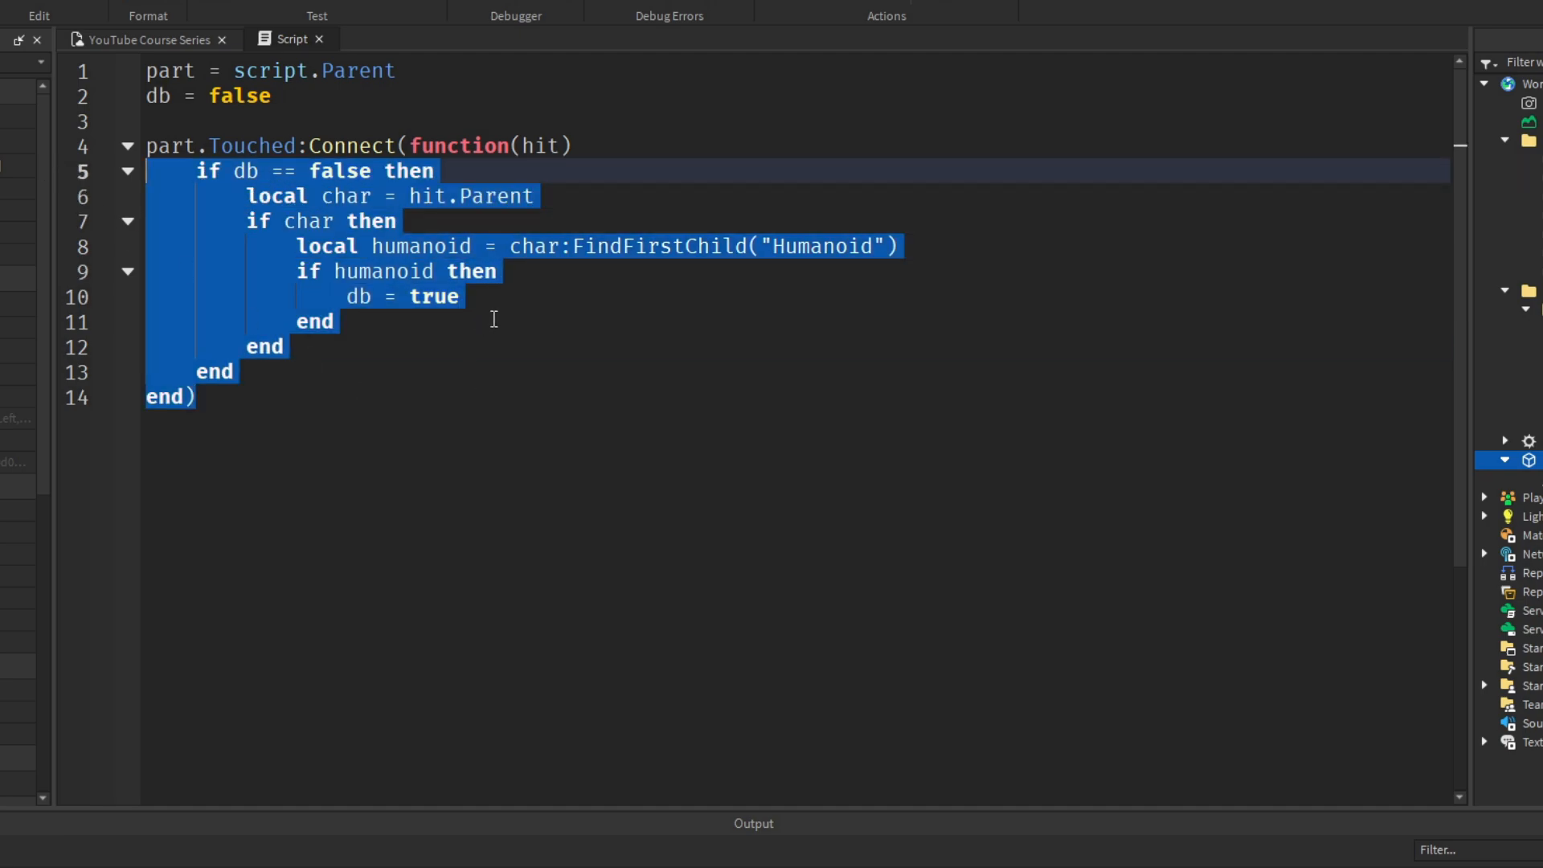
click(494, 319)
click(508, 299)
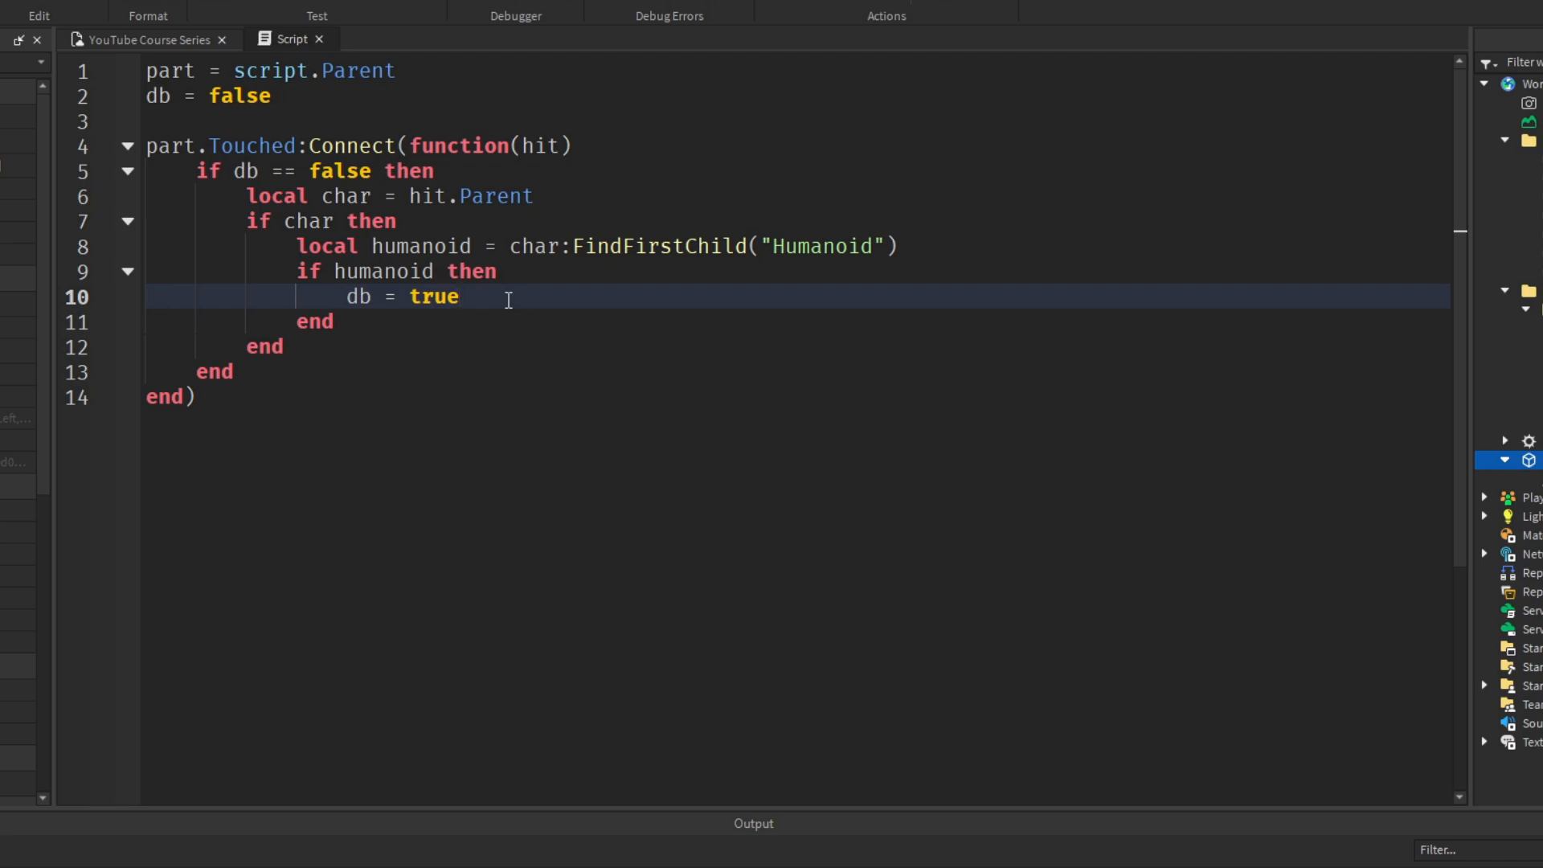
Below db = true in the humanoid check, add a for i = 1, 20 do loop.
key(Return)
key(Return)
text(for)
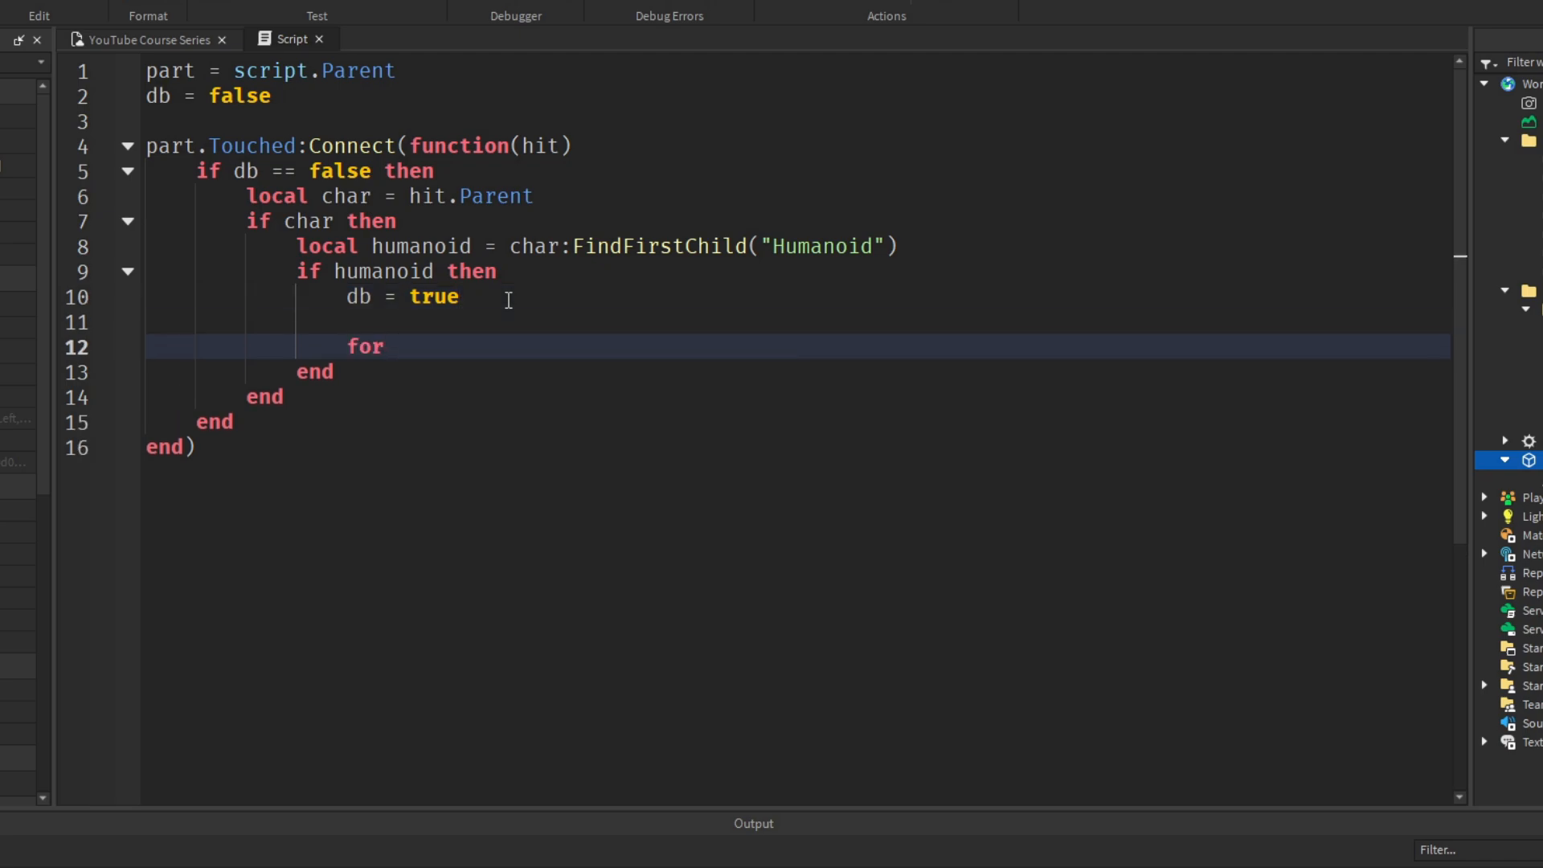
text( i = 1, 20 do)
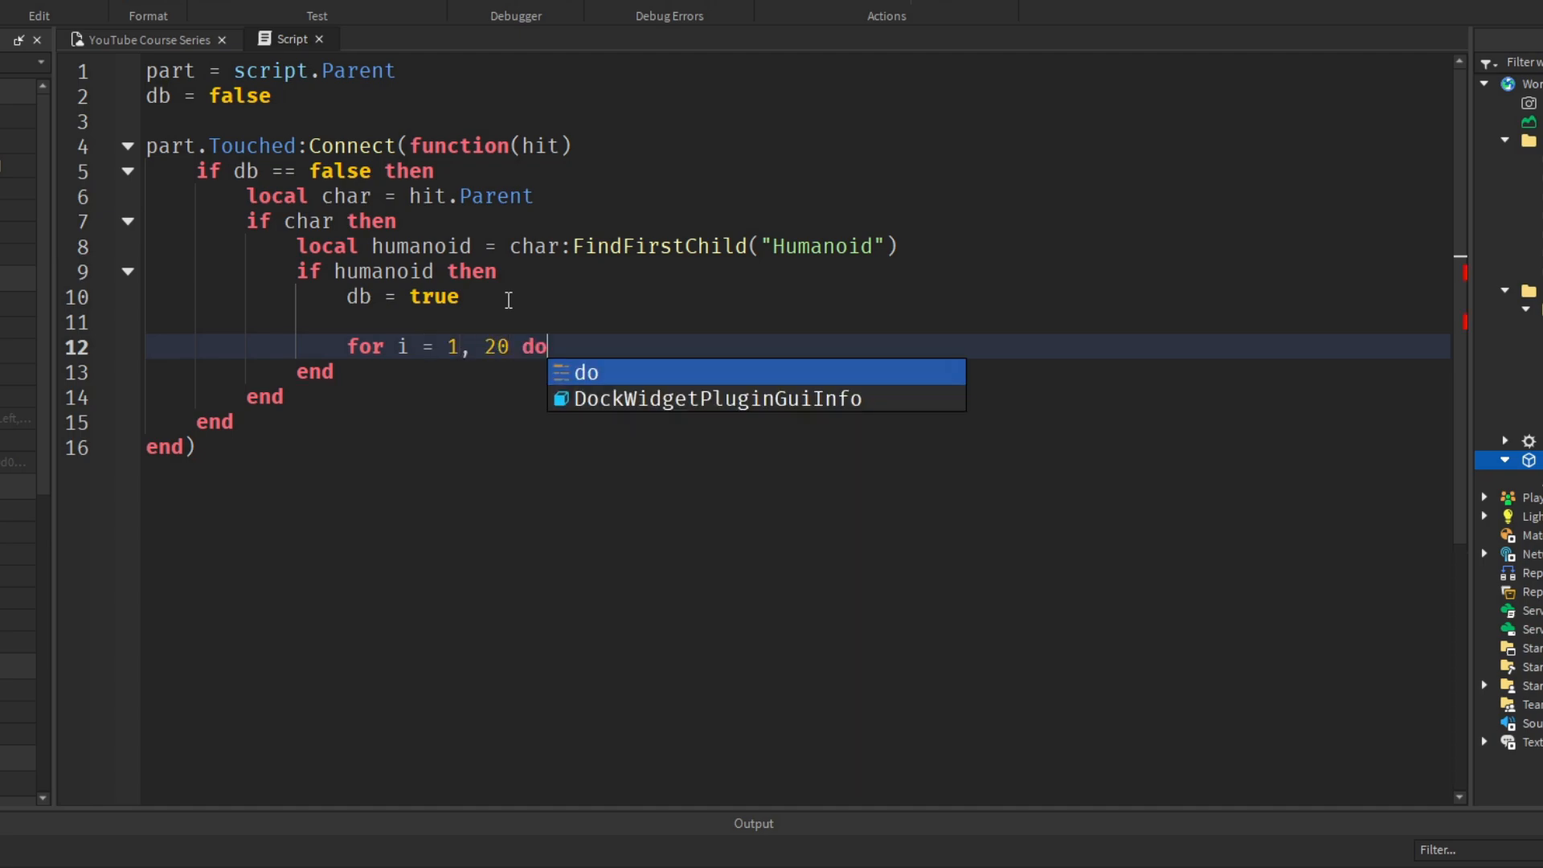
key(Return)
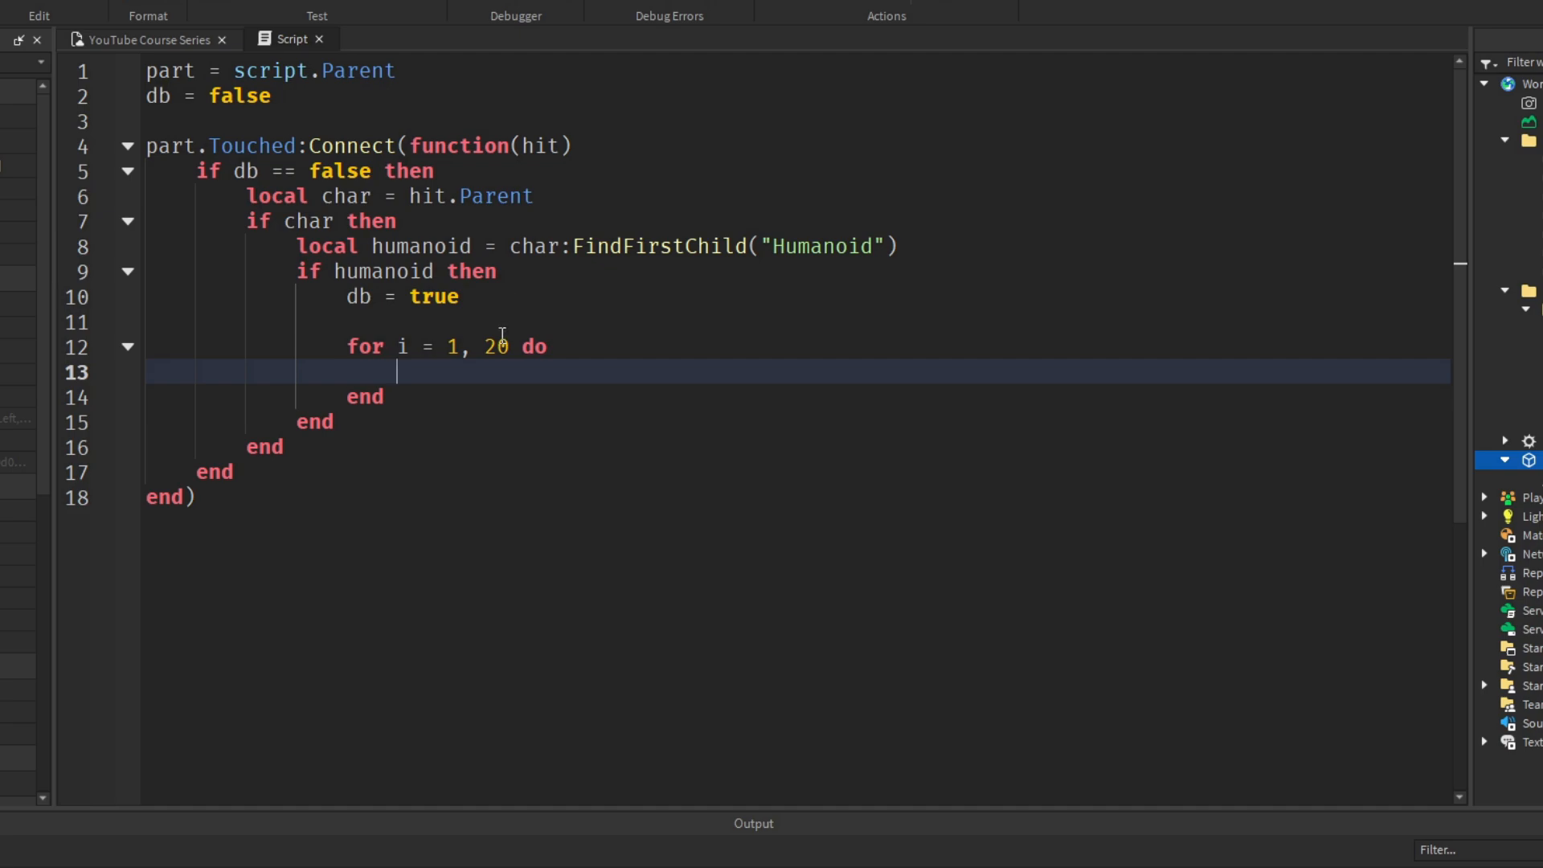
Inside the for loop, add the line part.Transparency = i/20.
double_click(497, 346)
click(489, 377)
text(part.Tra)
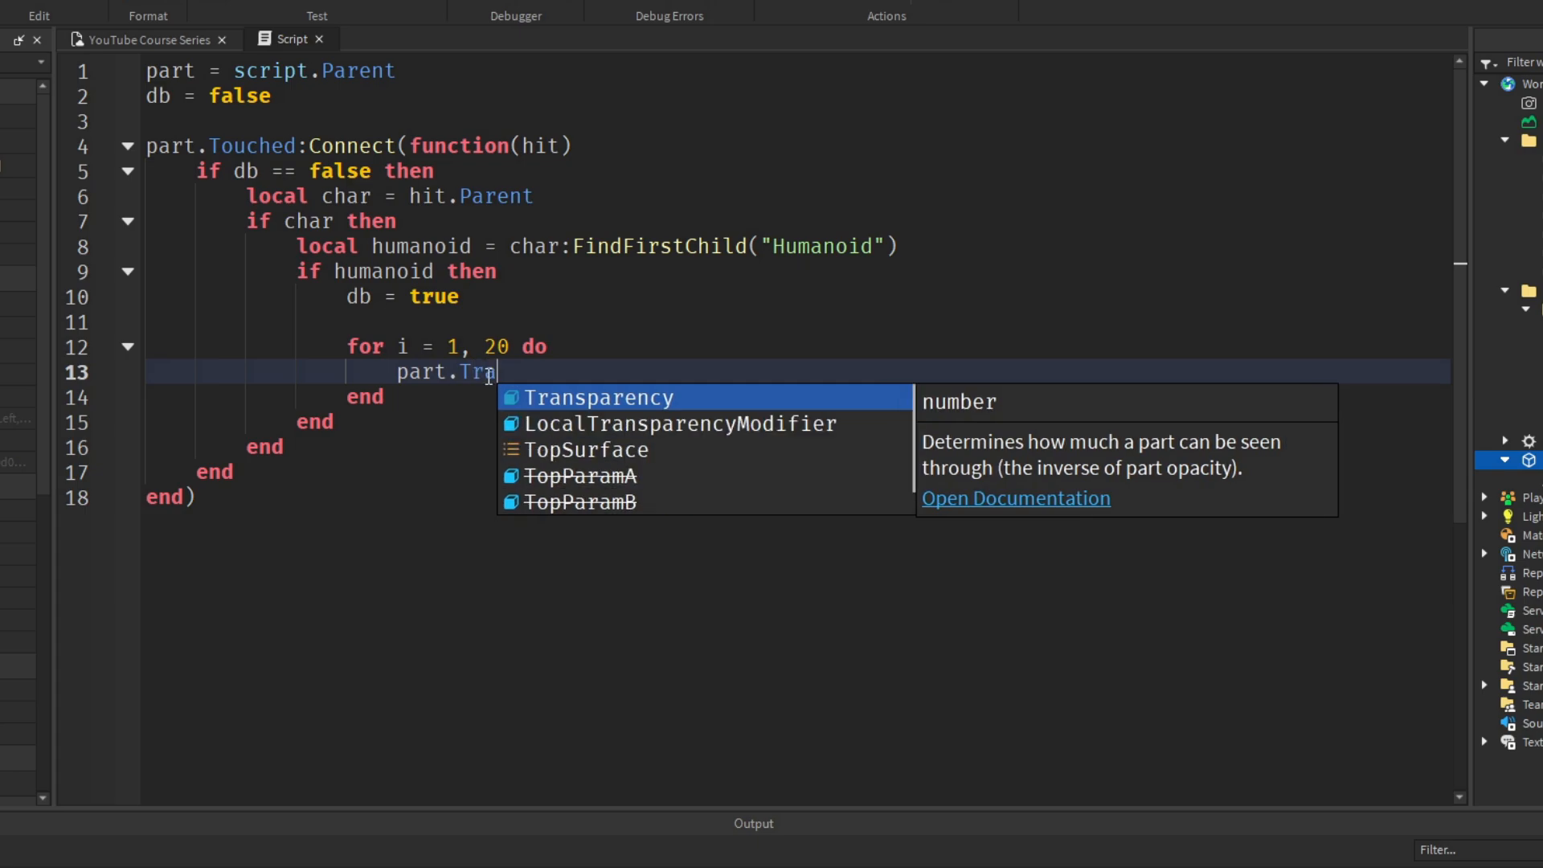
key(Tab)
text(= )
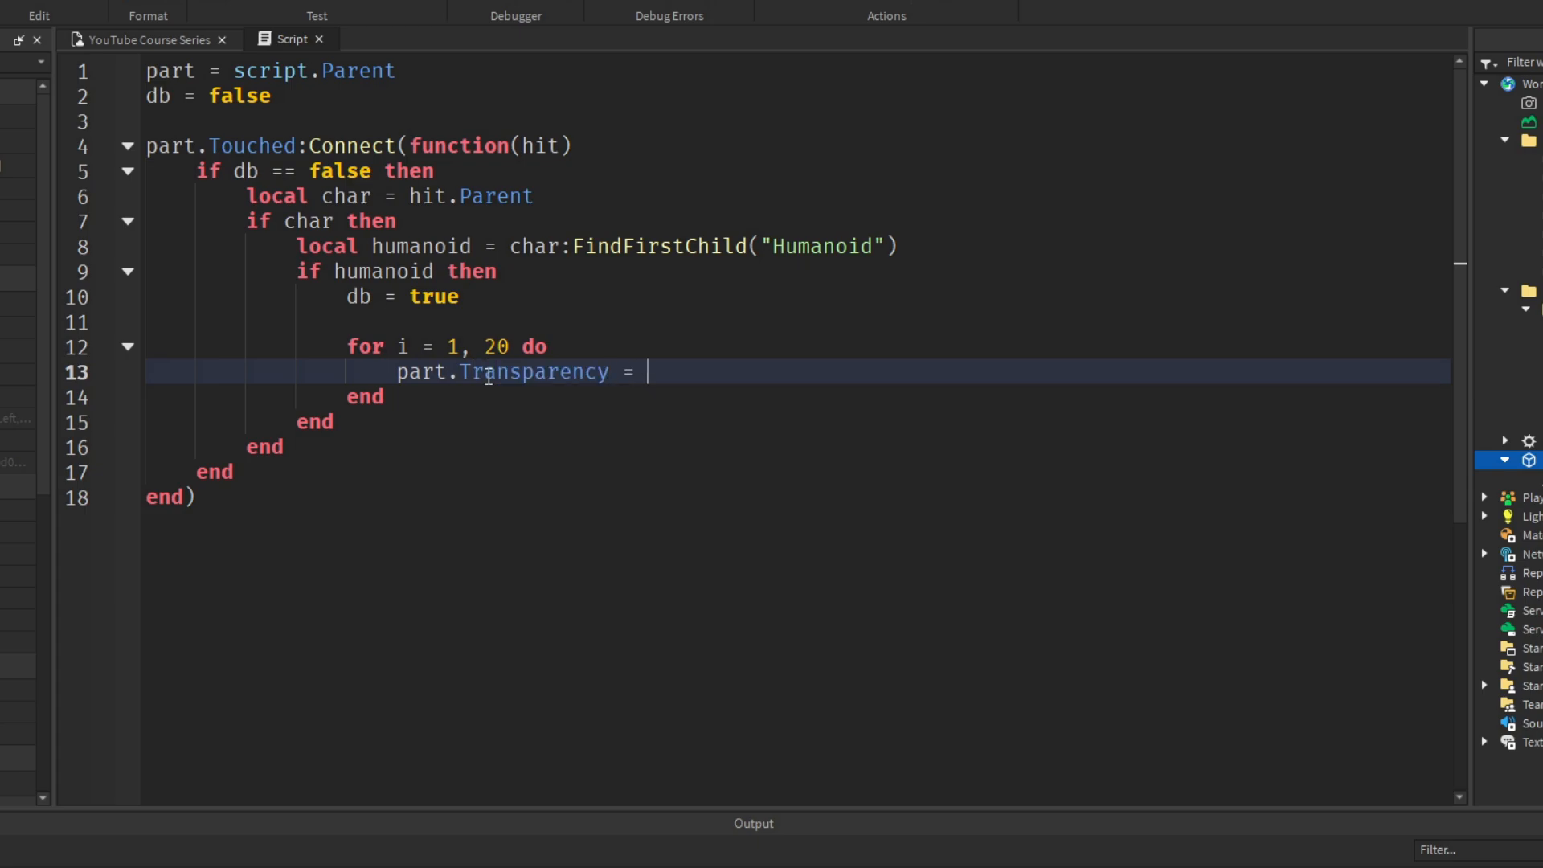
text(i/20)
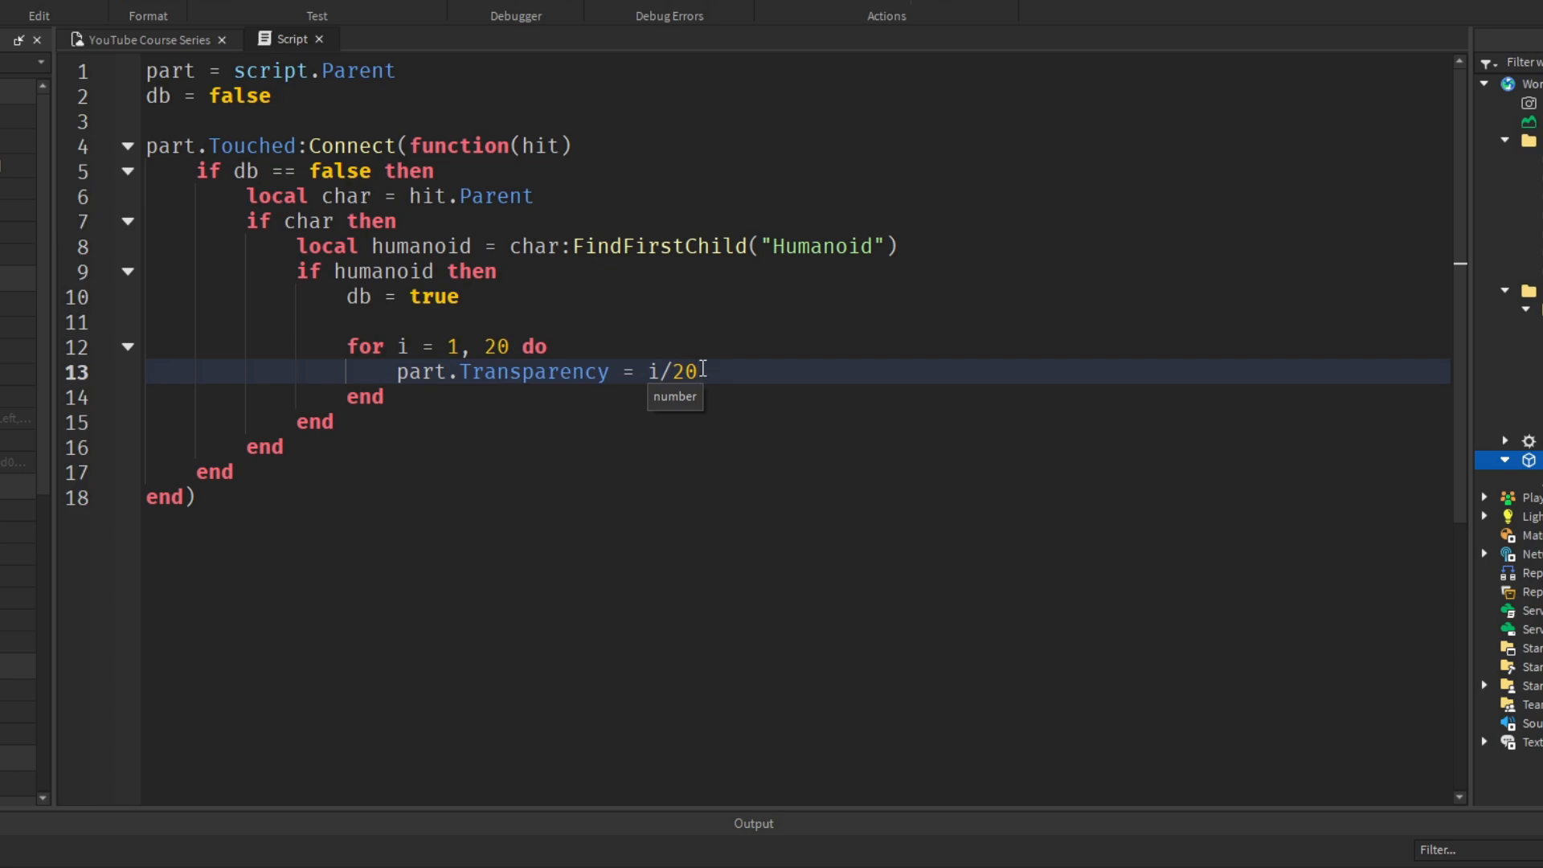
Add wait(0.05) below the transparency line inside the for loop.
key(Up)
key(Up)
key(Up)
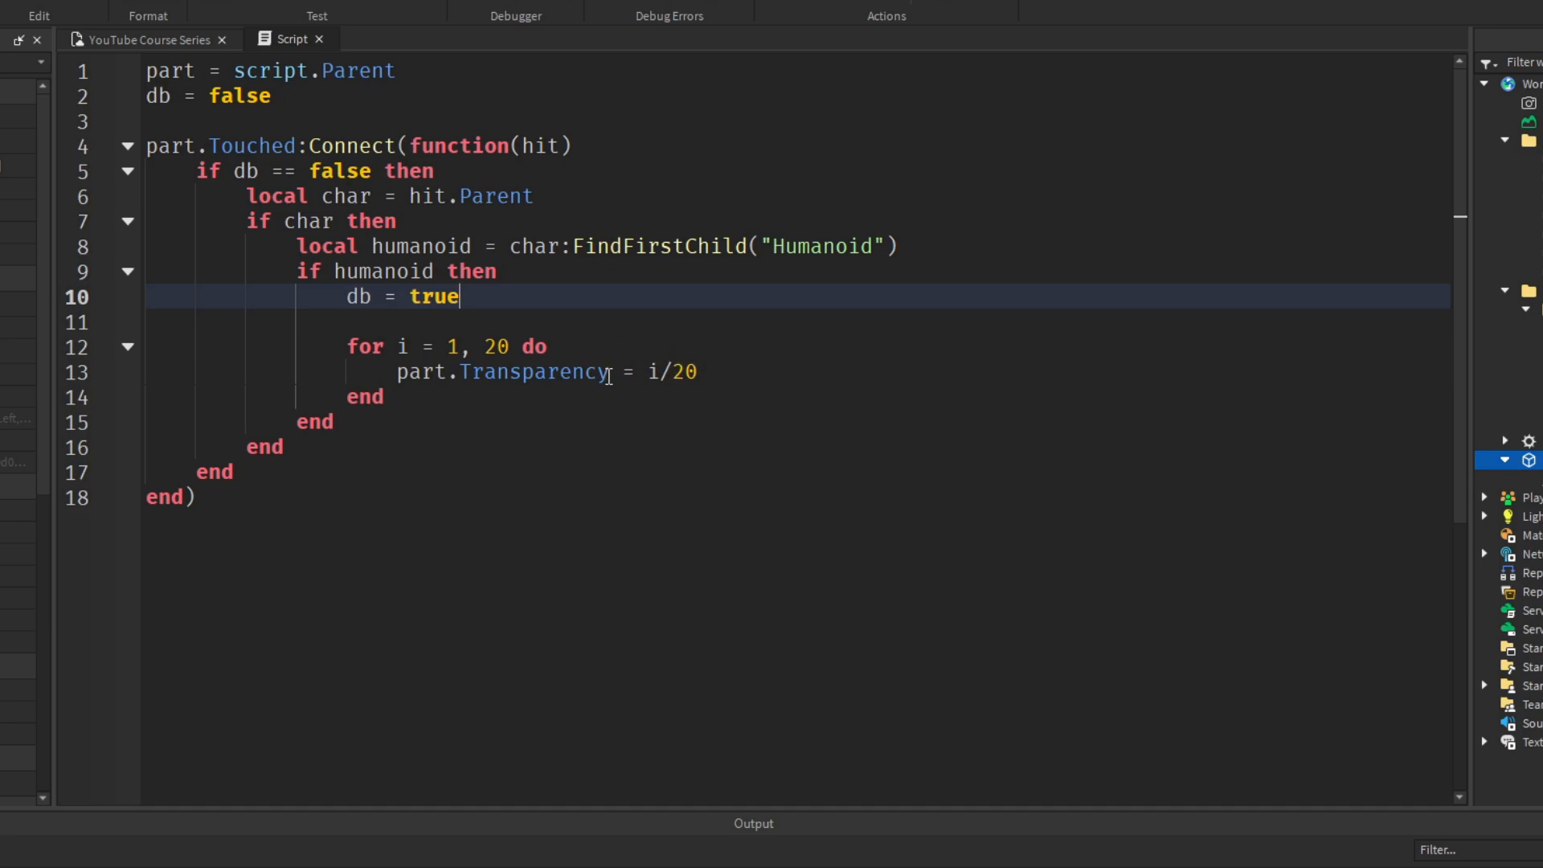
mouse_move(657, 379)
click(769, 380)
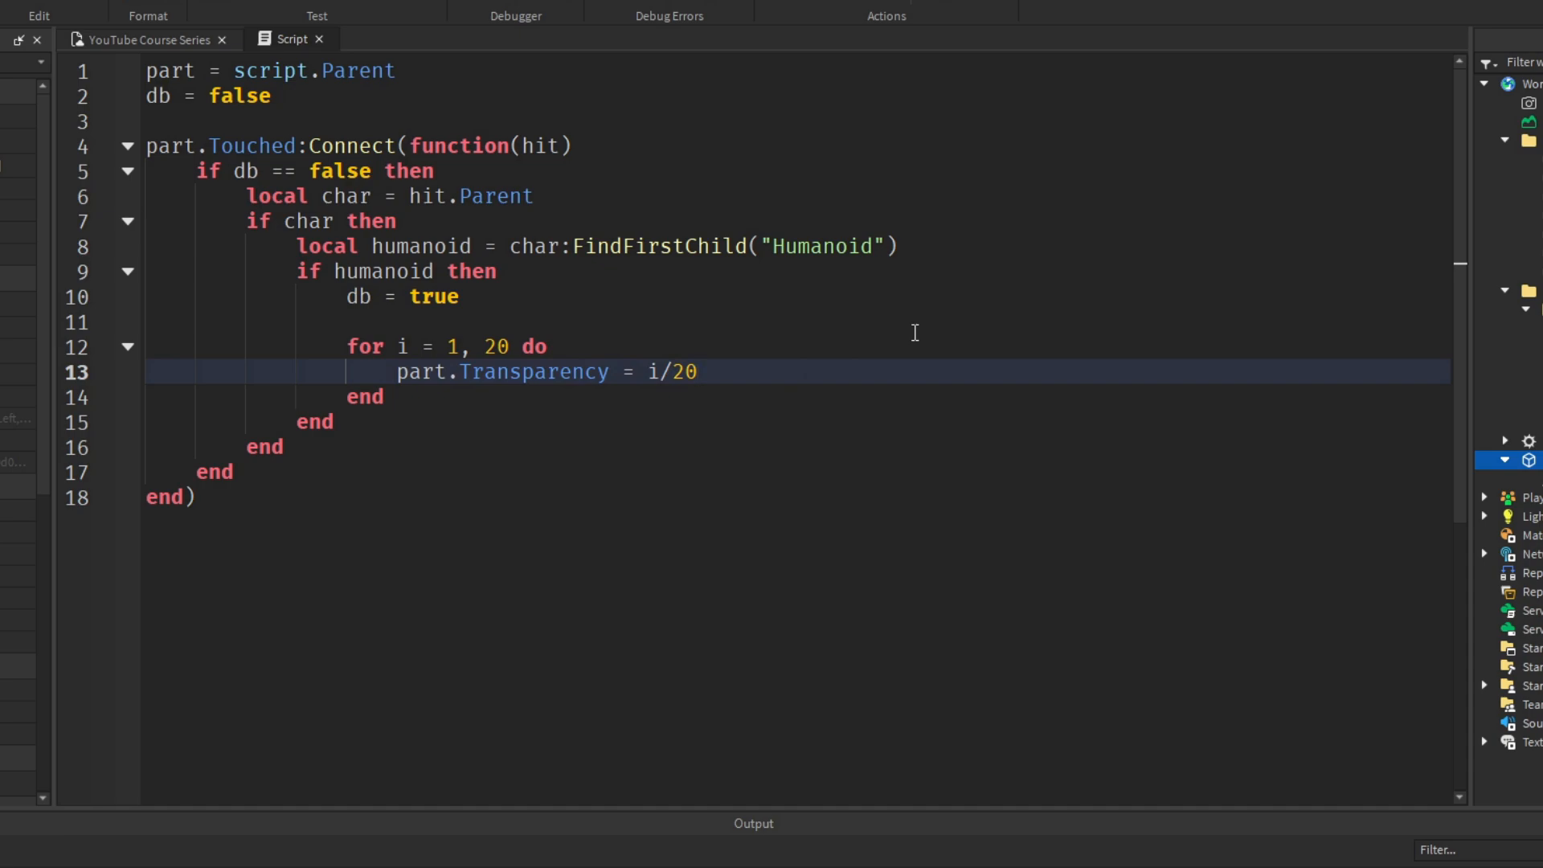
key(Return)
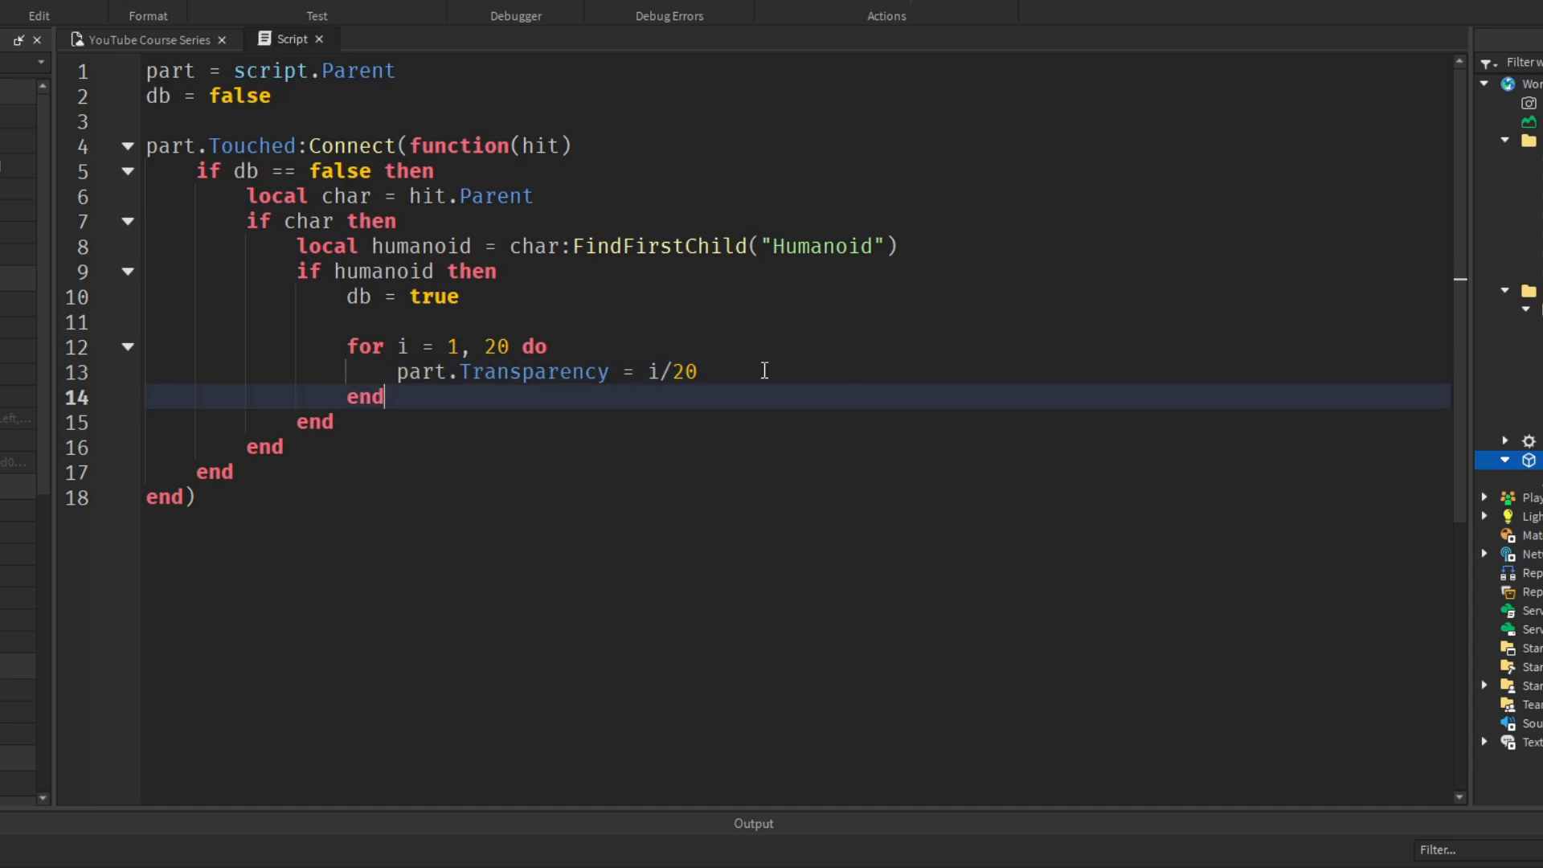
text(wait(0.05))
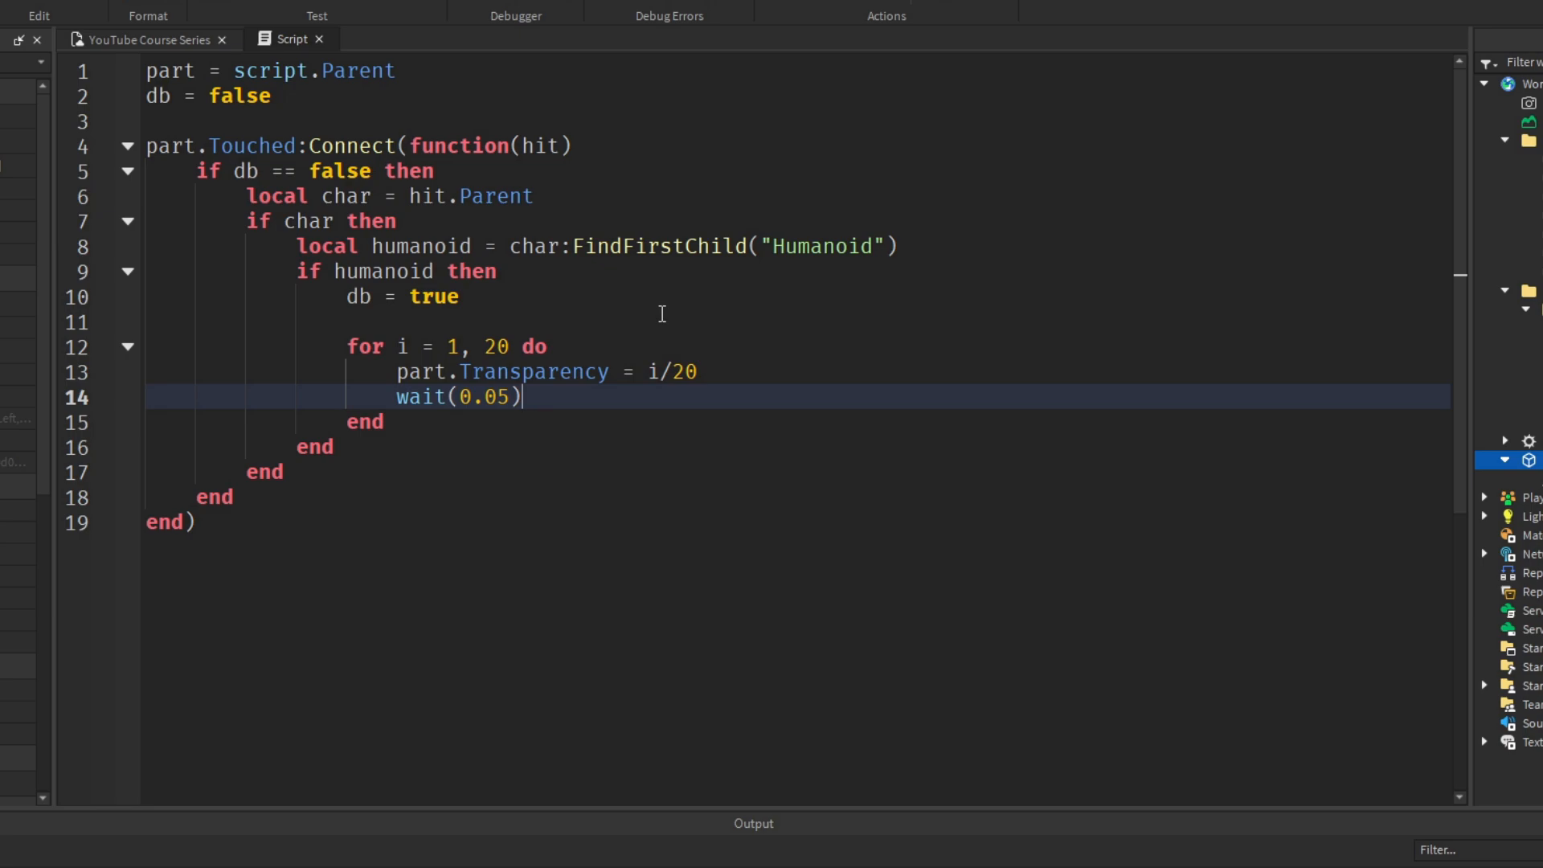
Examine how the for loop's iteration range and its wait duration determine the total fade time.
drag(359, 346, 146, 347)
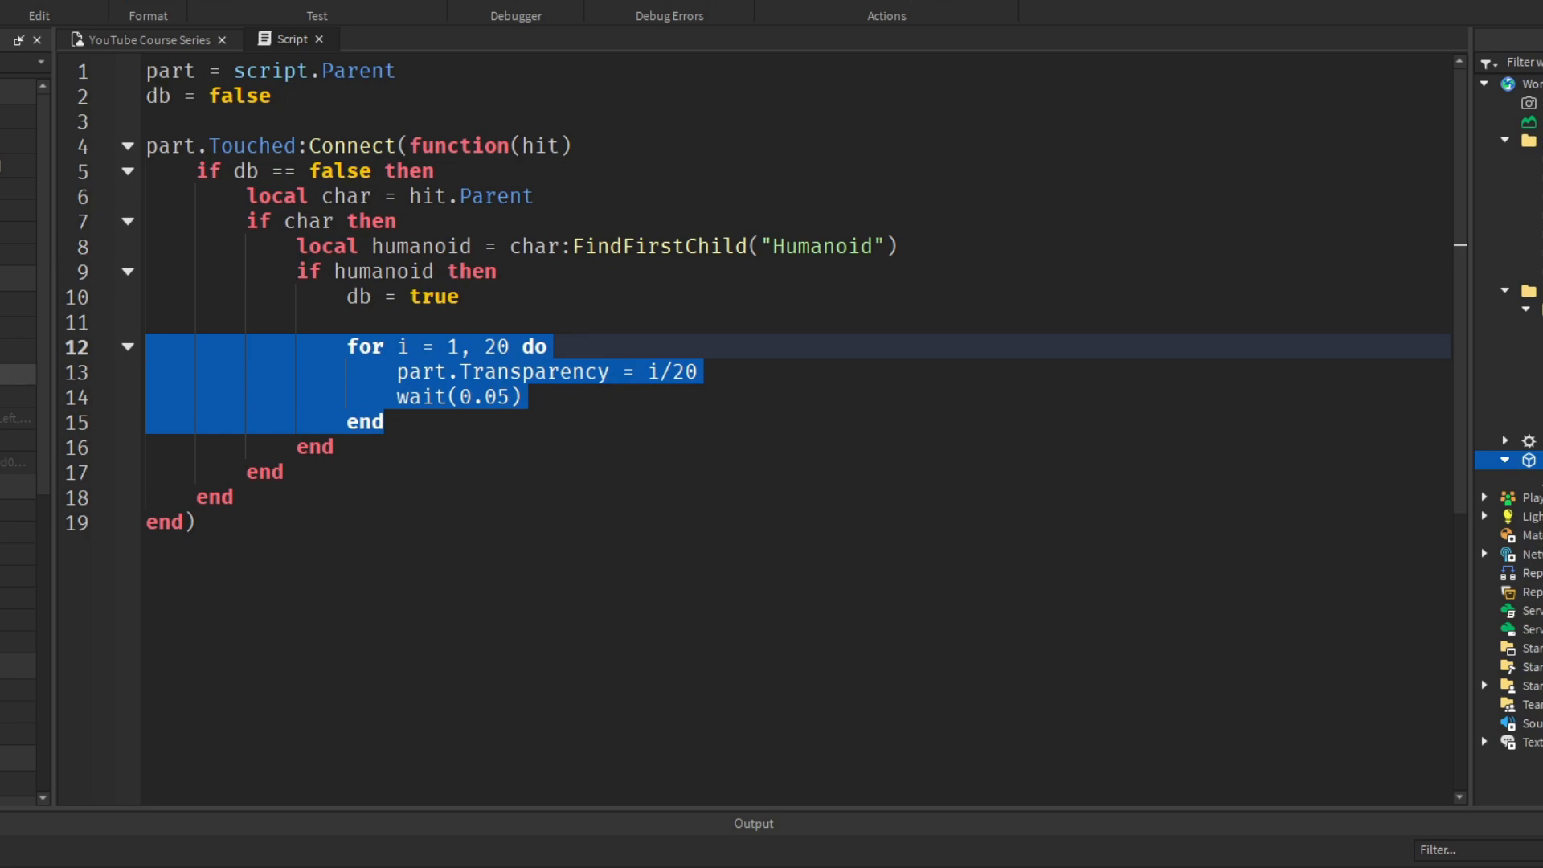
click(388, 423)
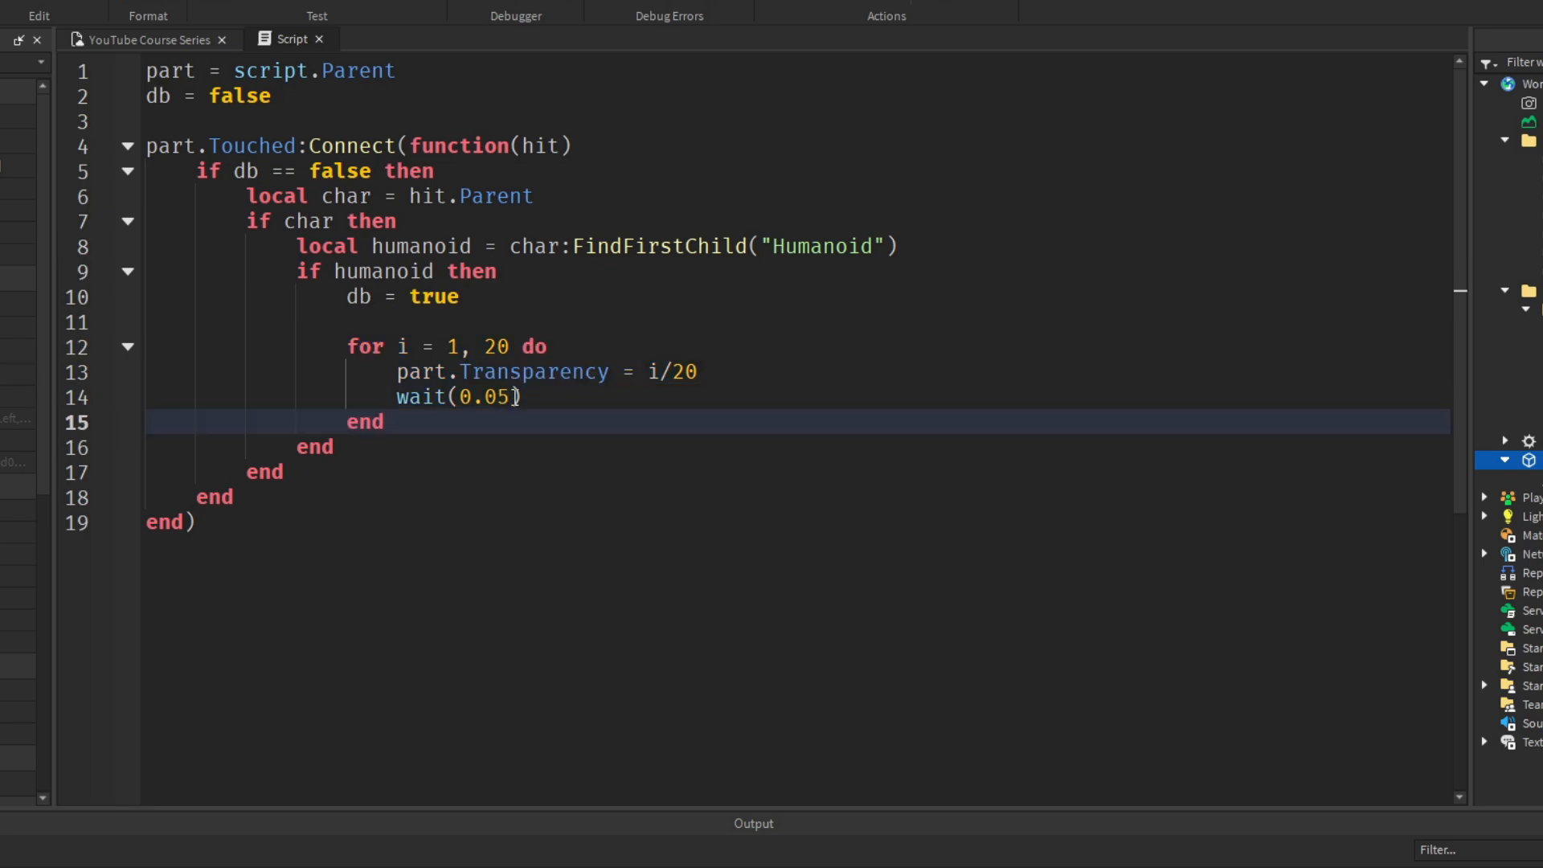
drag(520, 396, 395, 397)
click(514, 422)
click(516, 398)
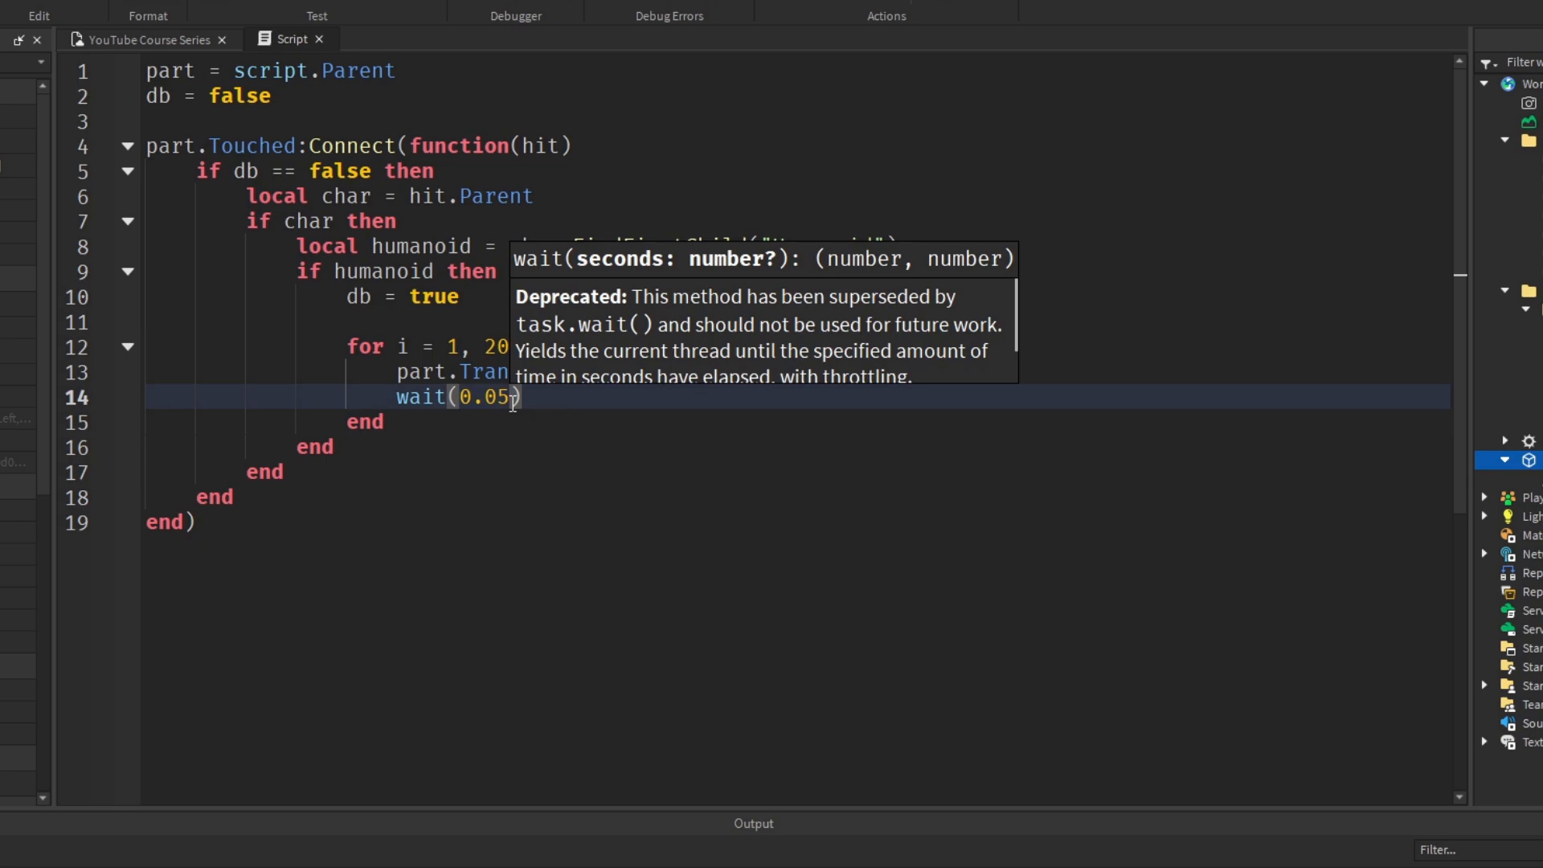
click(540, 398)
drag(523, 396, 395, 397)
click(514, 402)
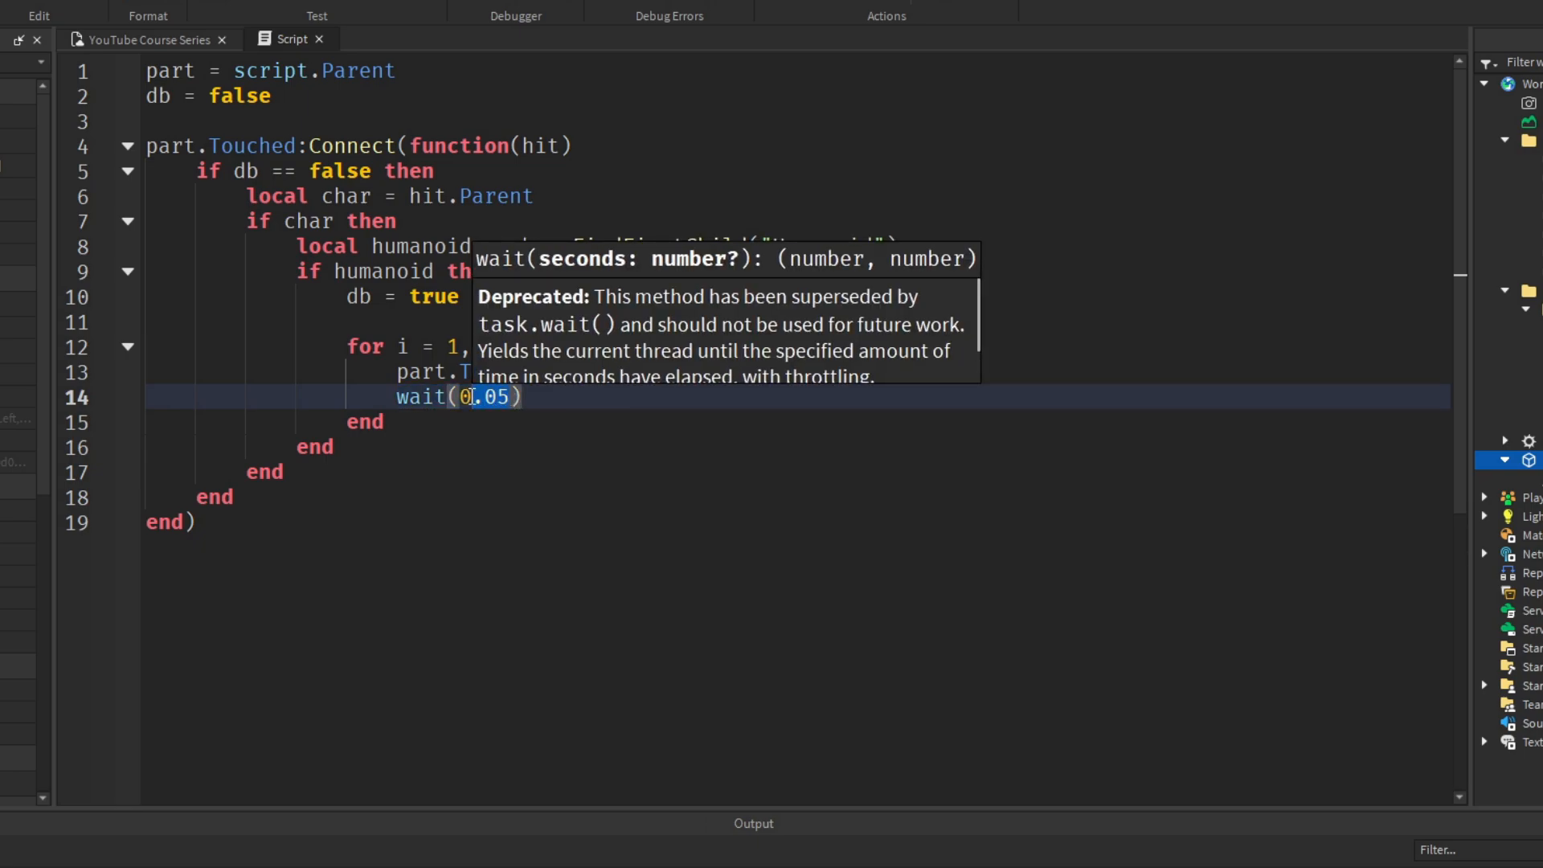
click(511, 411)
drag(447, 346, 508, 348)
click(466, 347)
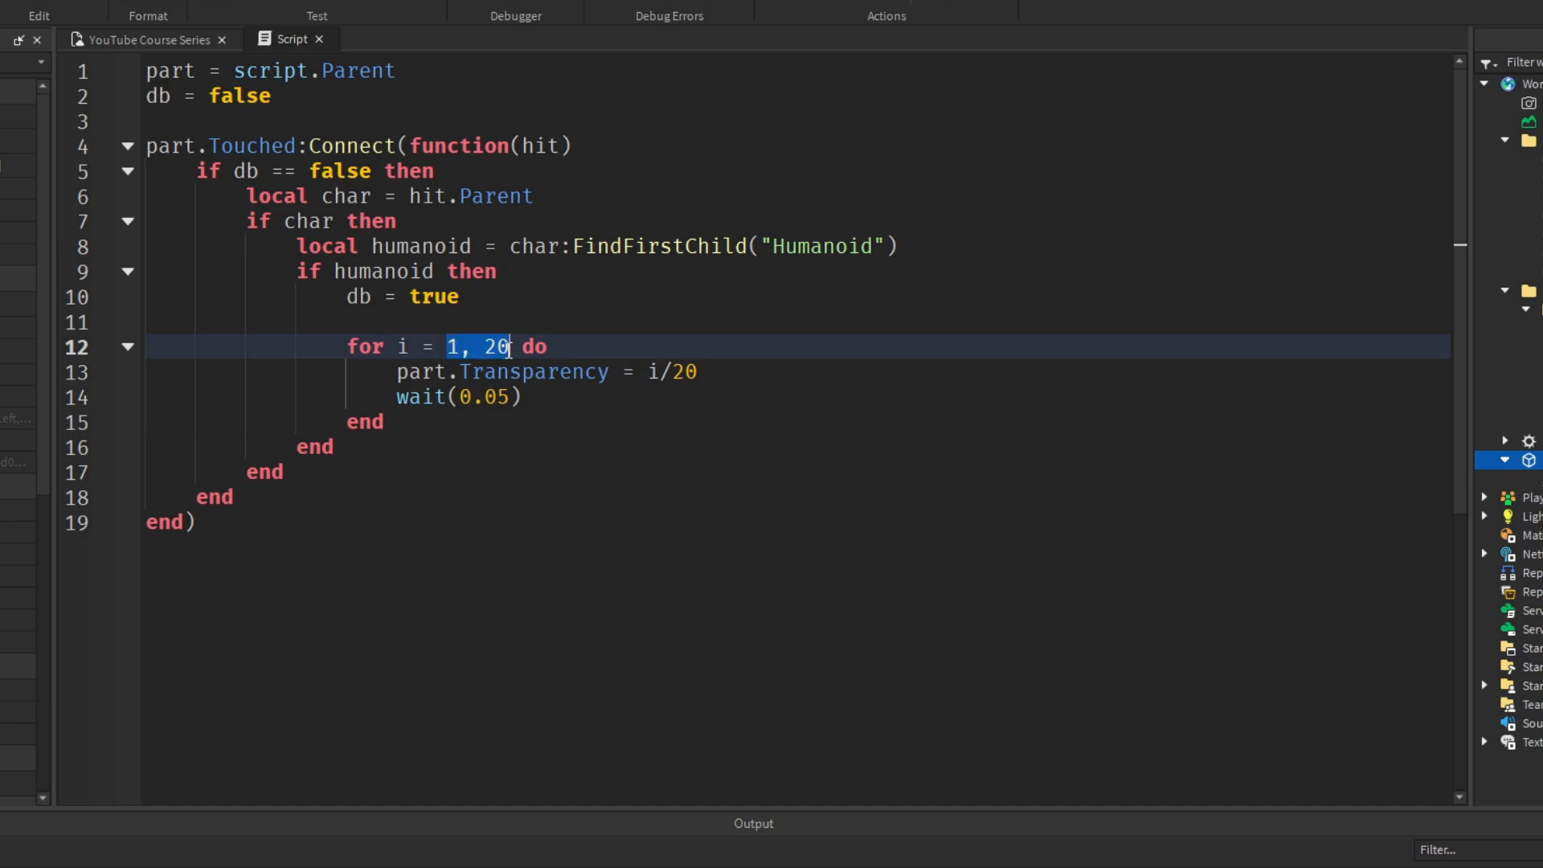
drag(460, 397, 524, 400)
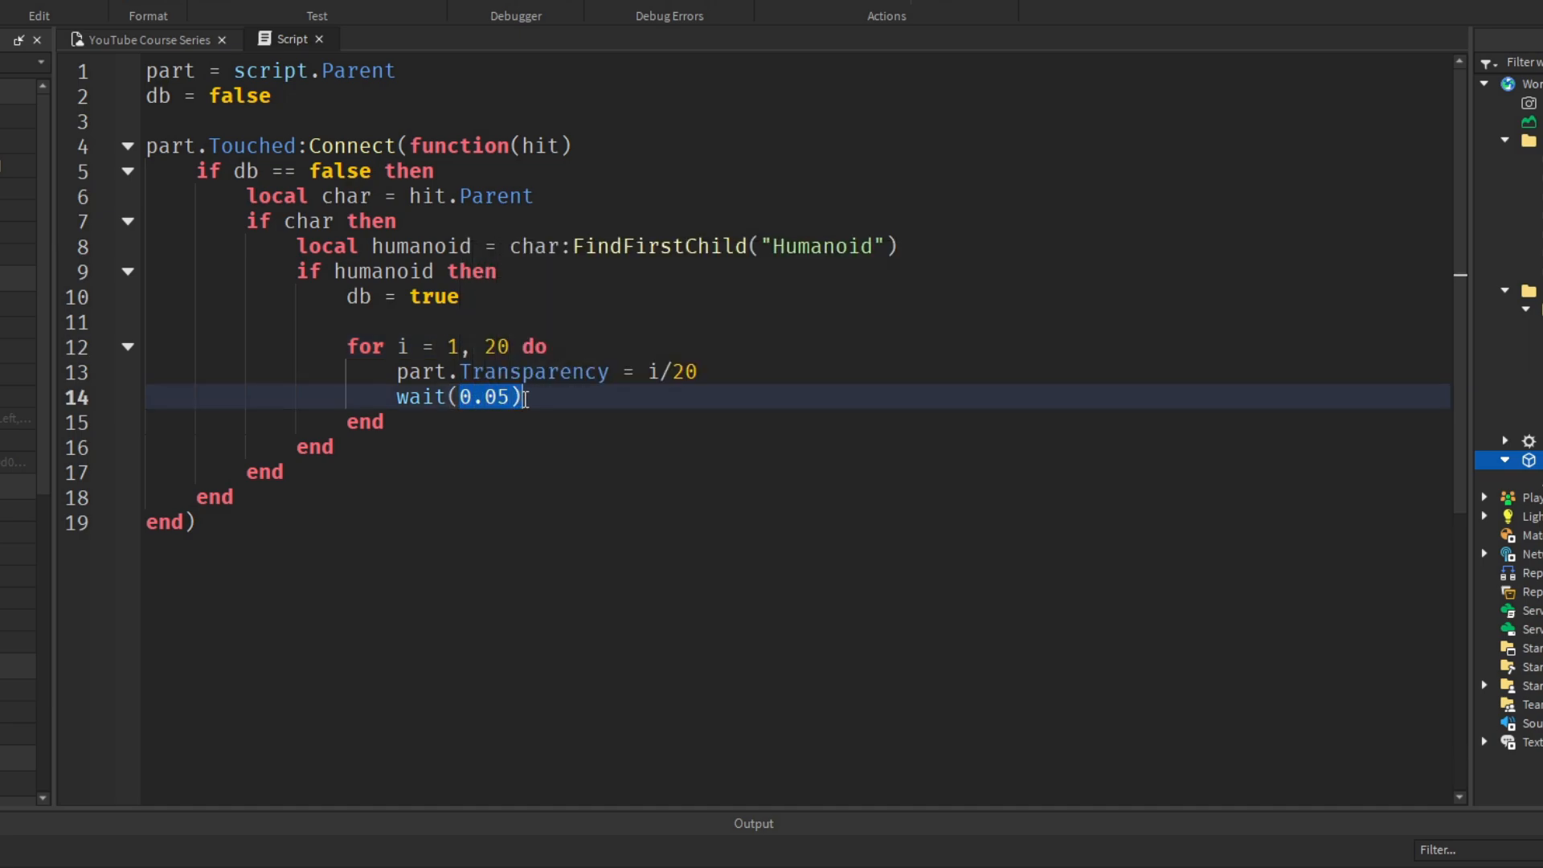
click(508, 375)
key(Up)
key(shift+Left)
key(shift+Left)
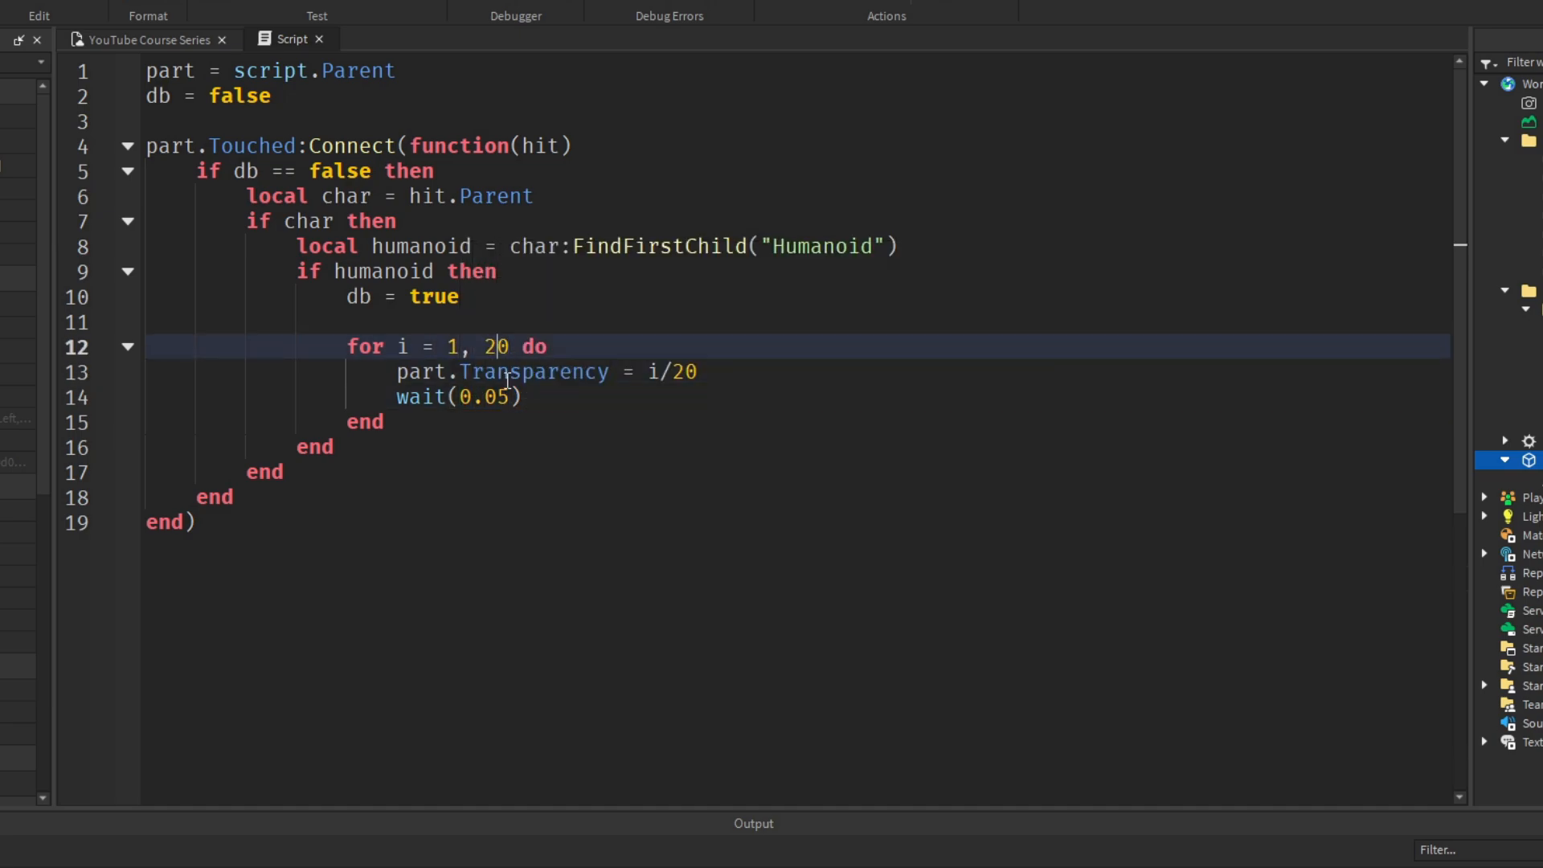
text(50)
click(496, 357)
key(BackSpace)
text(2)
drag(443, 346, 512, 342)
click(568, 395)
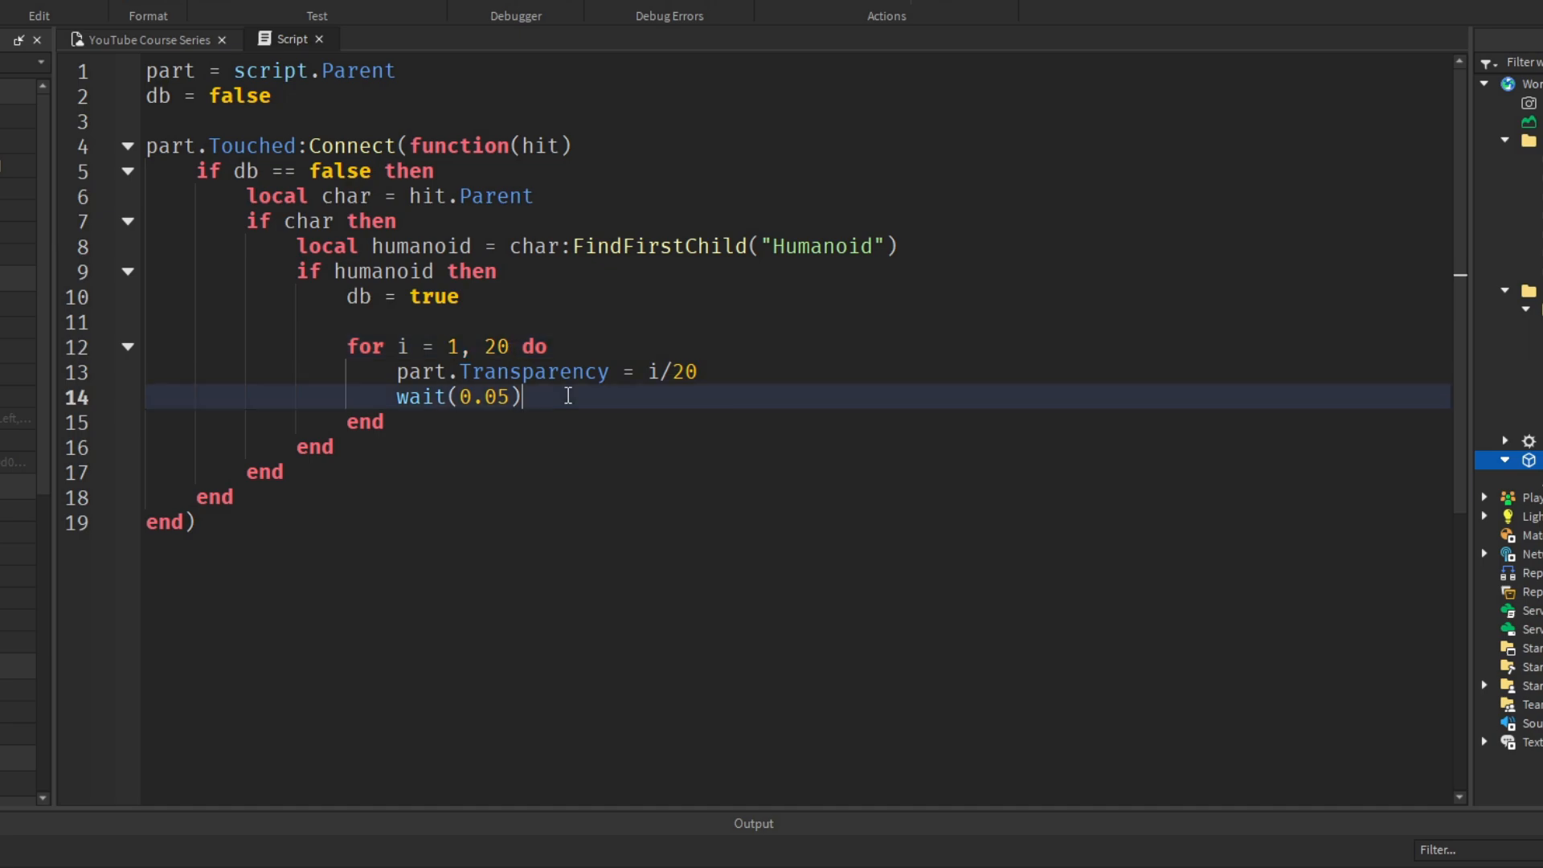
Below the for loop, add part.CanCollide = false followed by a wait(2) line.
click(466, 423)
key(Return)
key(Return)
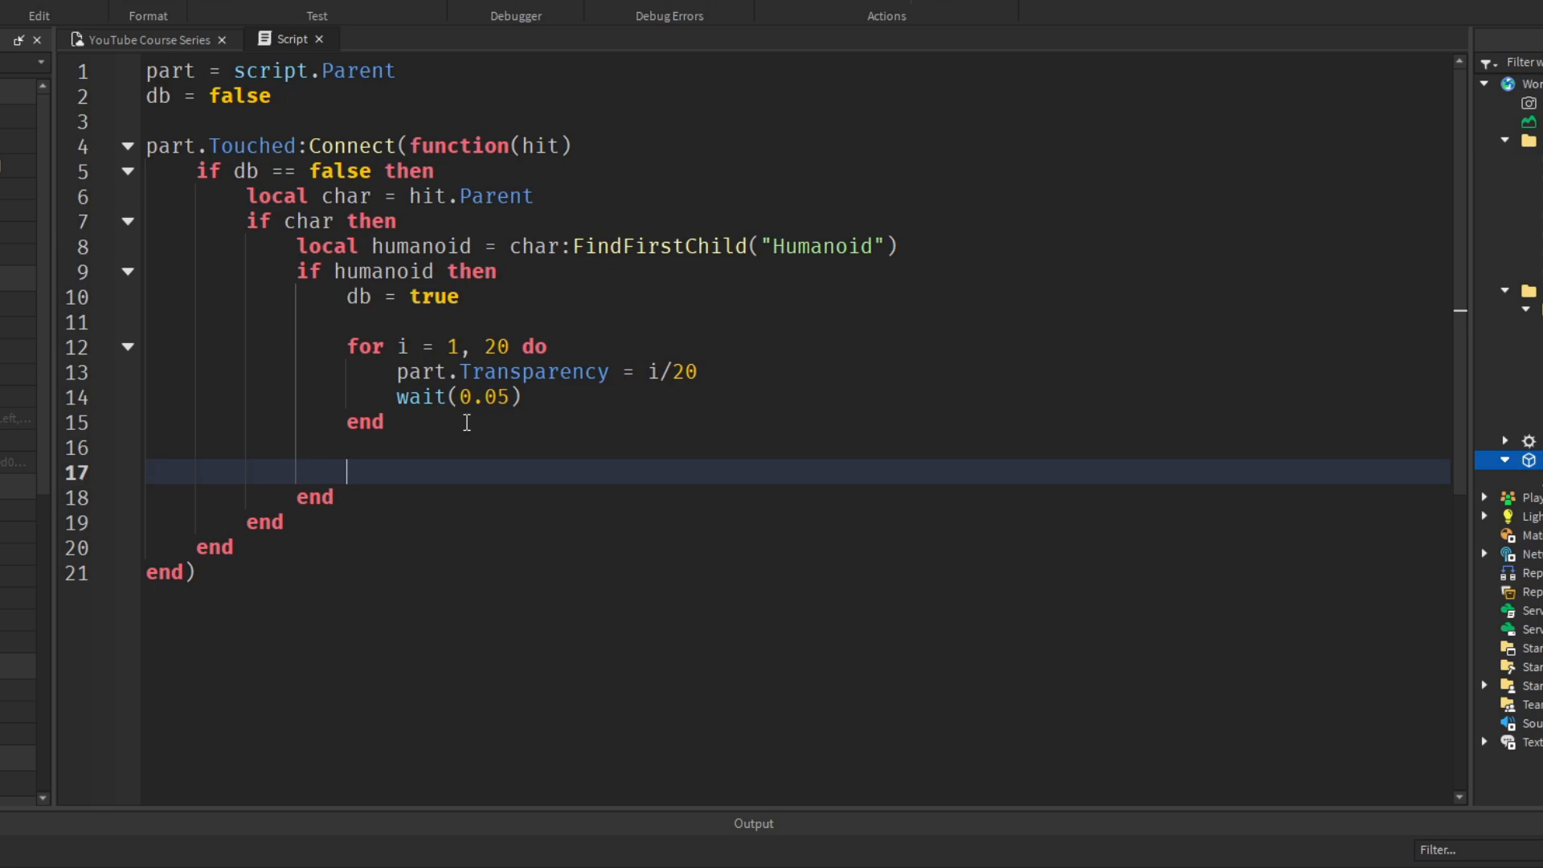
text(part.CanC)
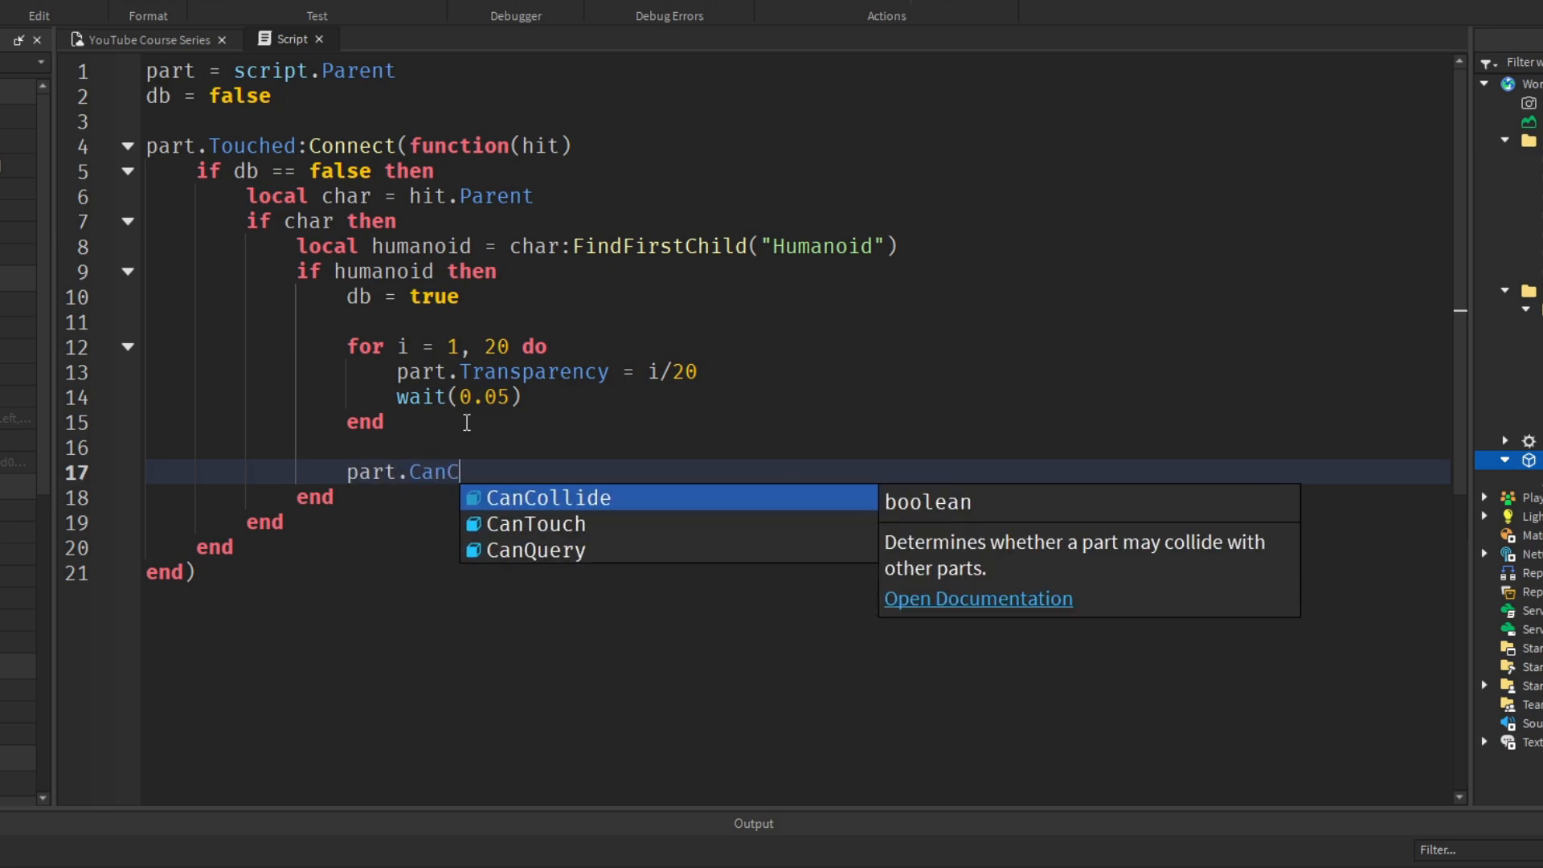
text(ollide = false)
key(Return)
text(wait(2))
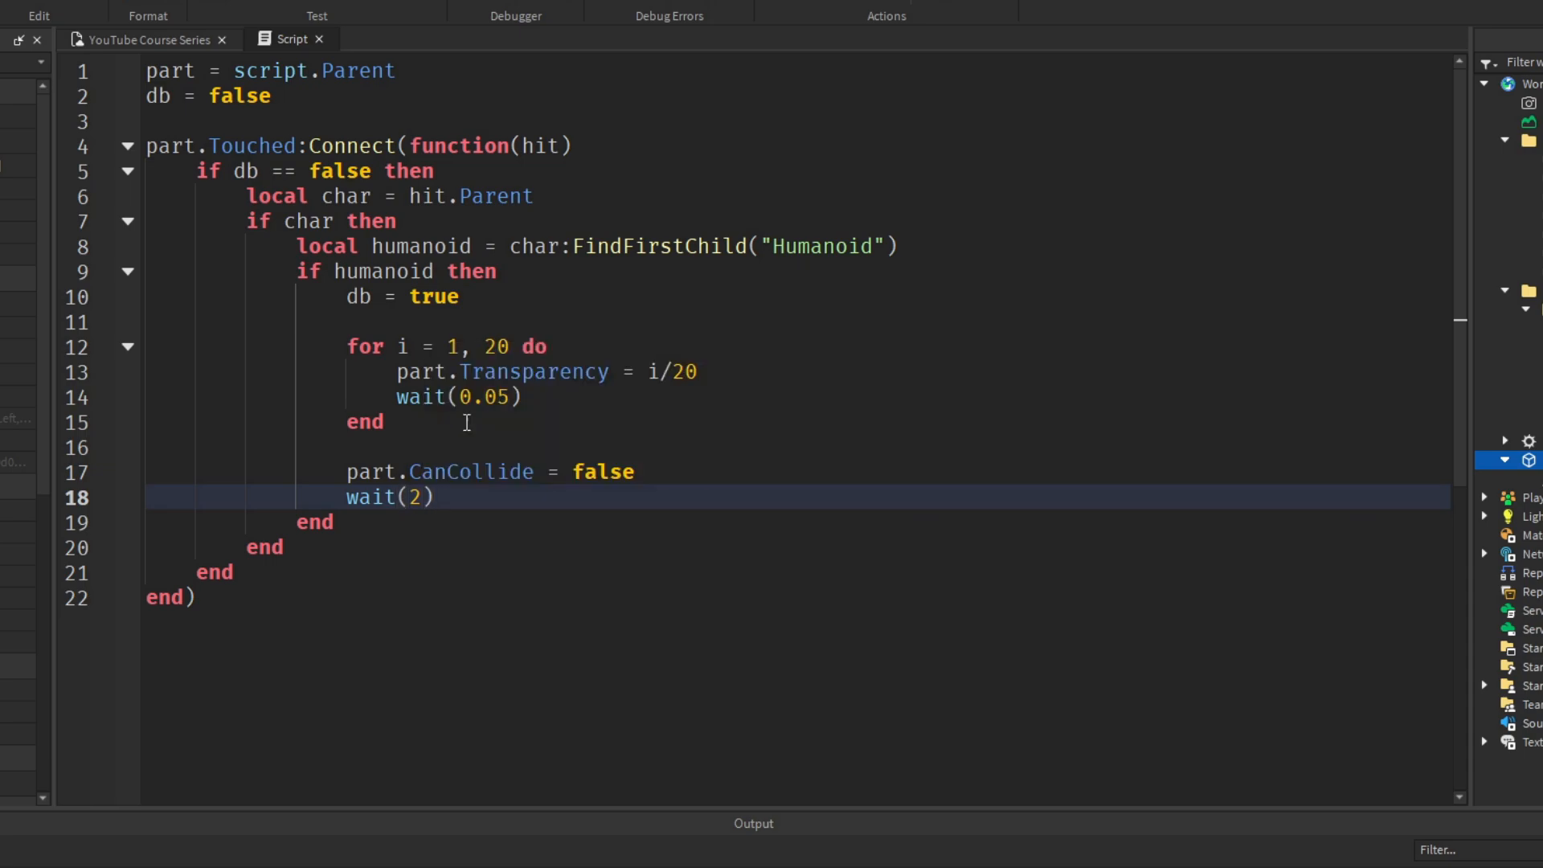
Below wait(2), add reset lines part.CanCollide = true, part.Transparency = 0 and db = false.
key(Return)
text(pa)
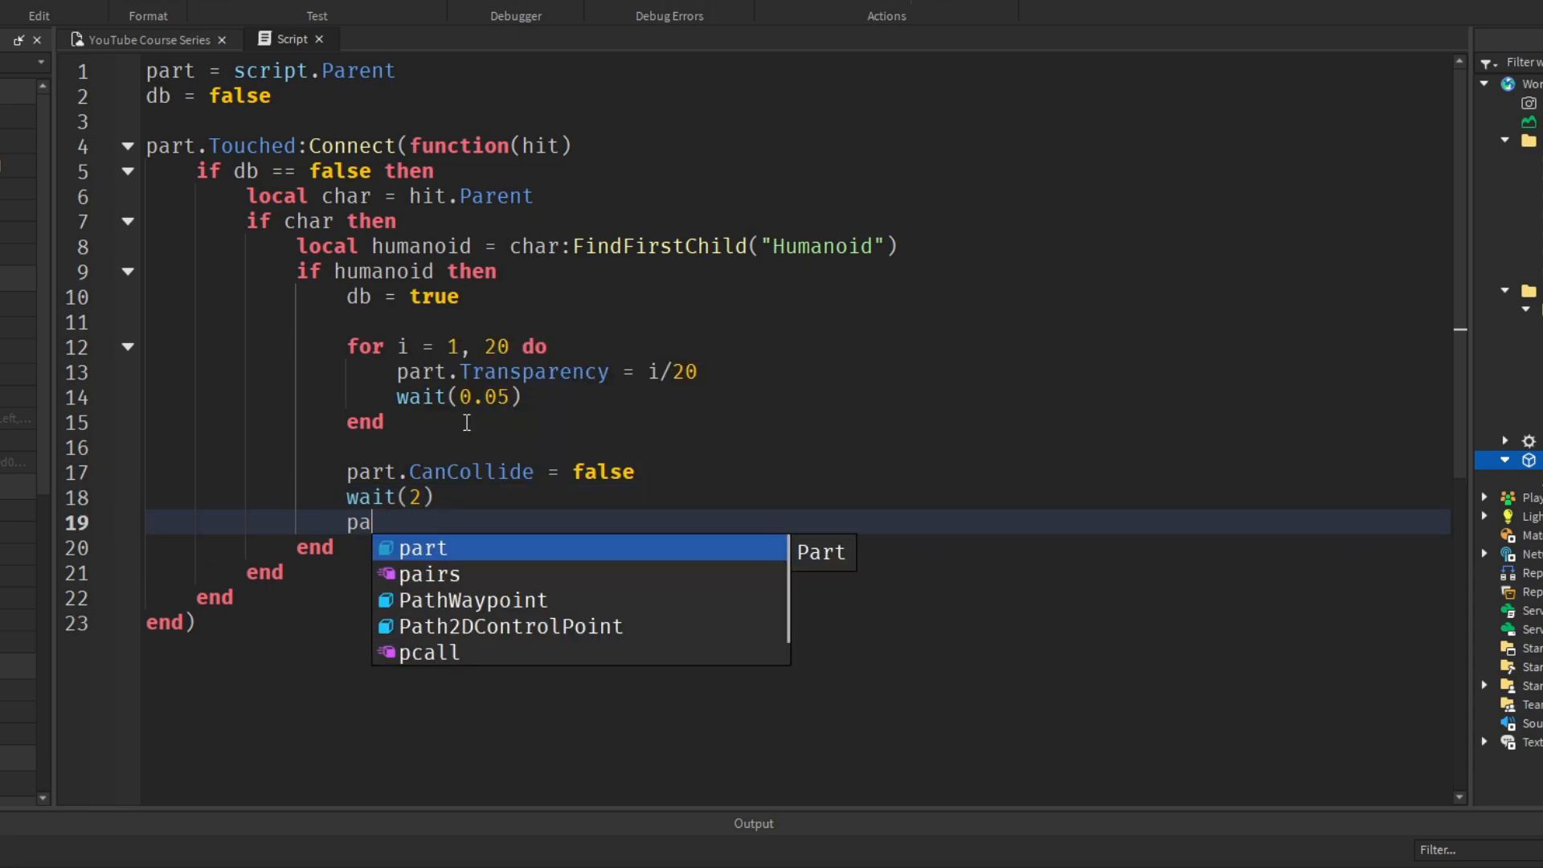
text(rt.CanCollide = true)
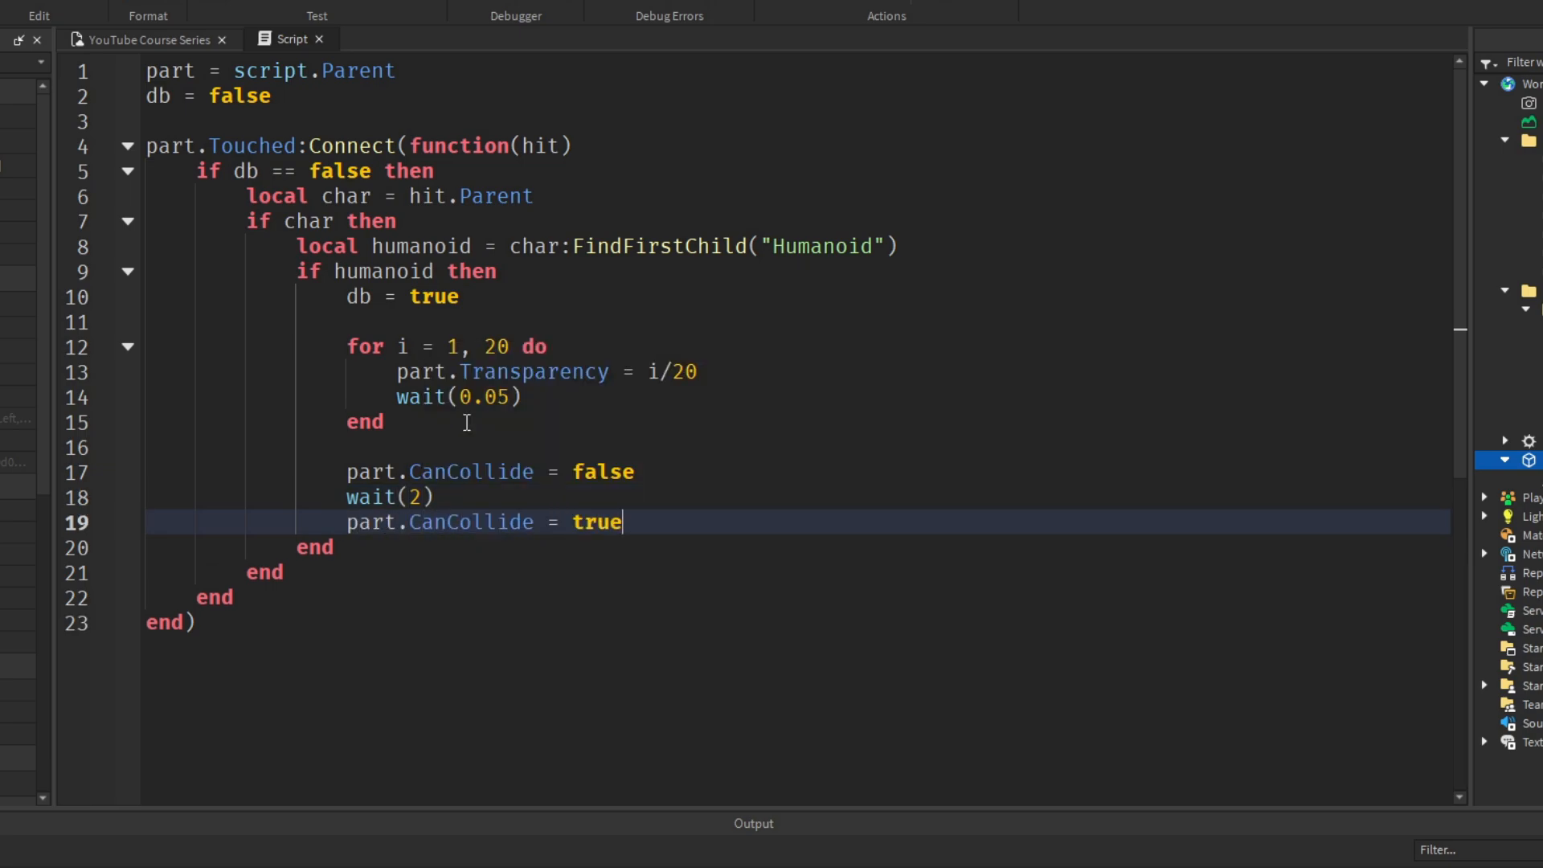
key(Return)
text(part.Transparency = 0)
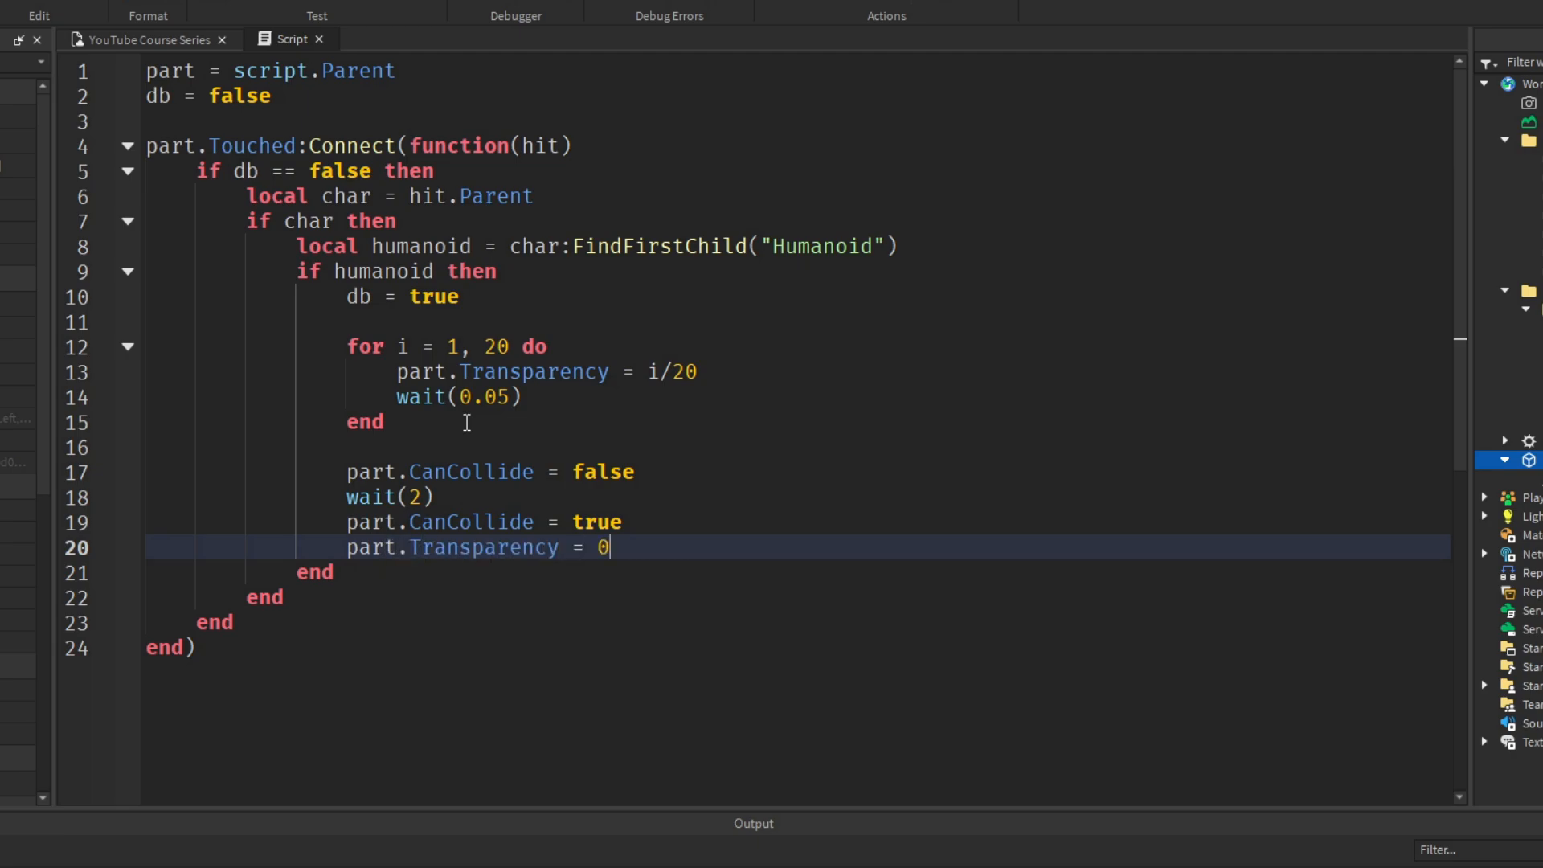
key(Return)
text(db = false)
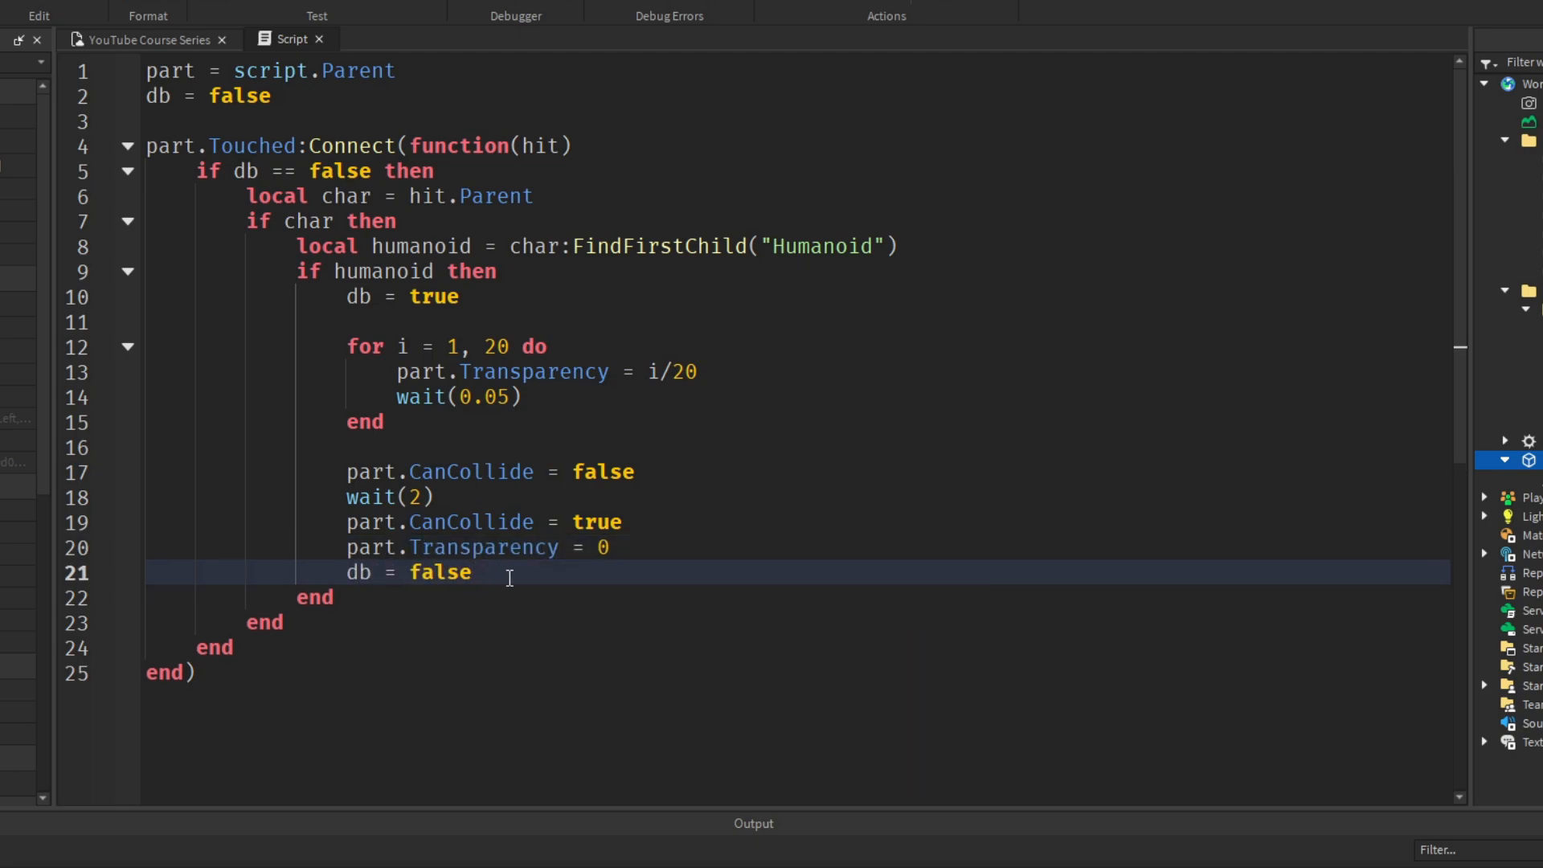
drag(510, 576, 2, 173)
click(541, 583)
drag(506, 571, 87, 504)
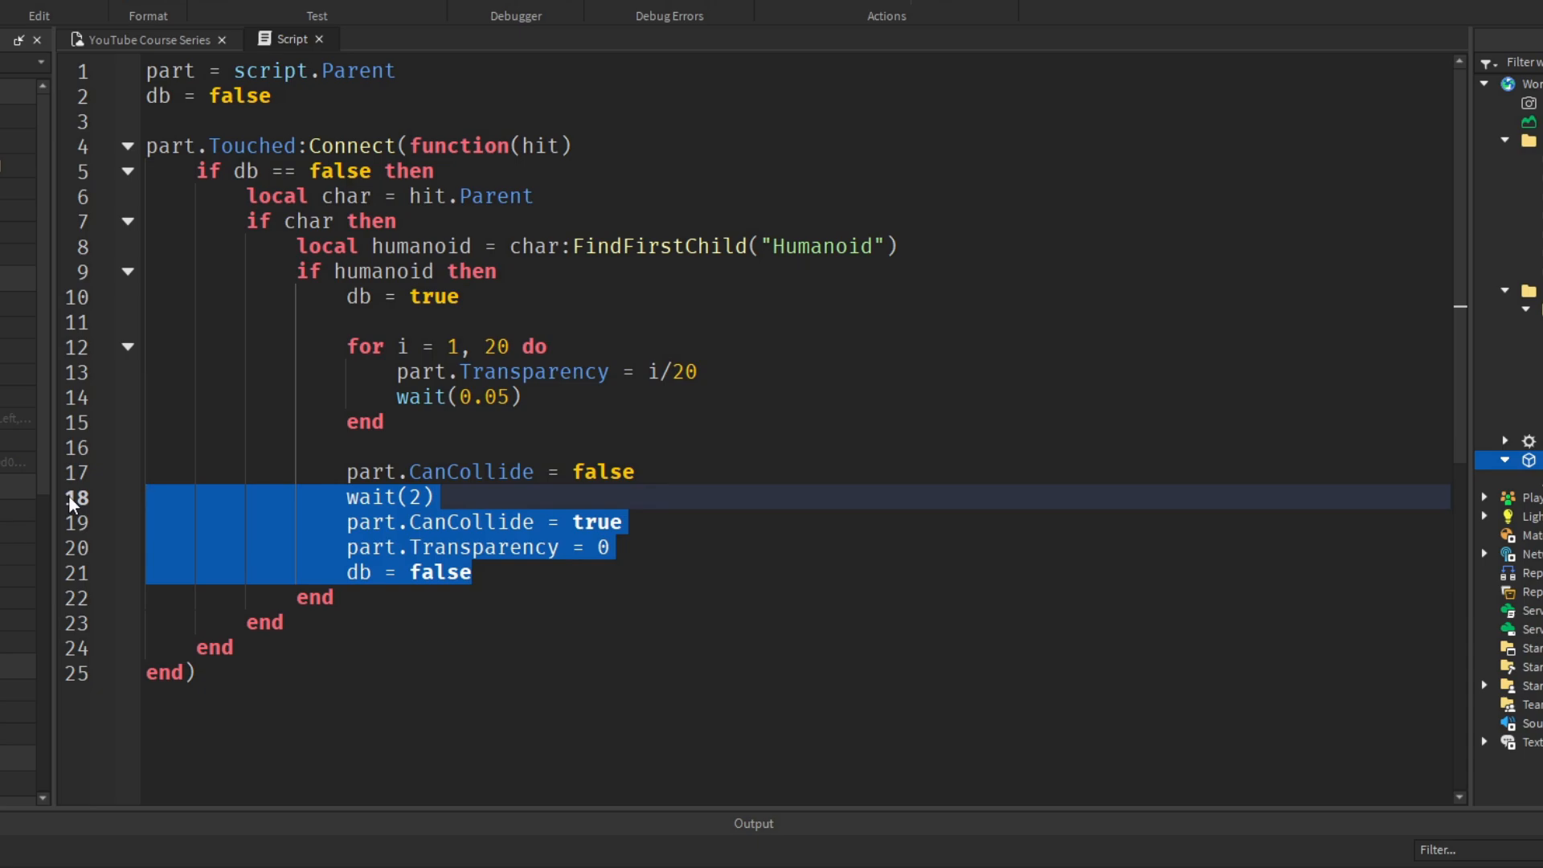
click(438, 497)
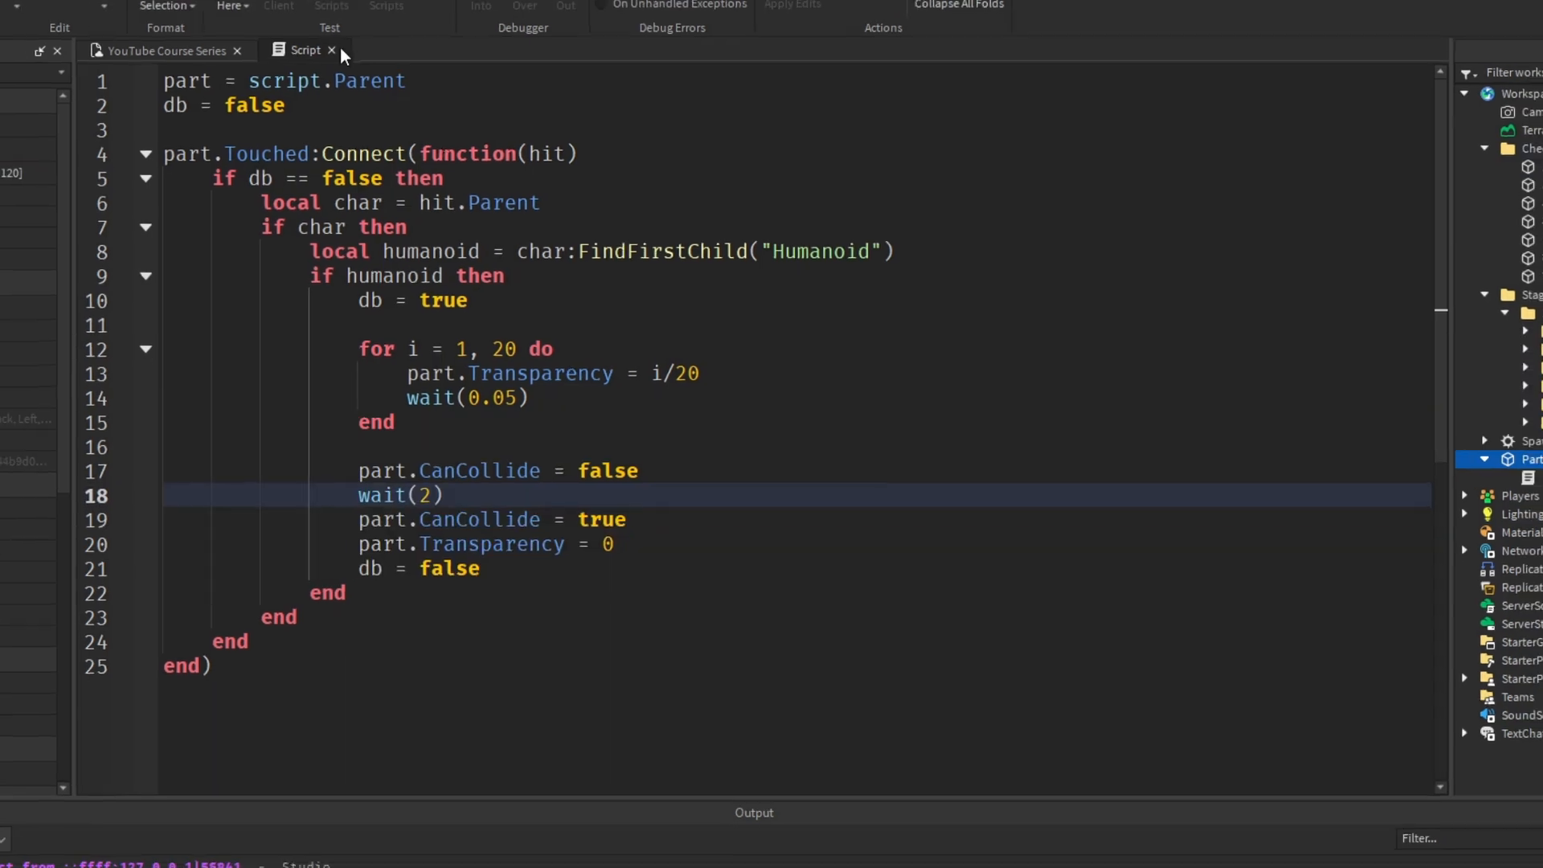
Close the script and playtest the fading dark grey part by walking the character onto it from the orange checkpoint.
click(332, 50)
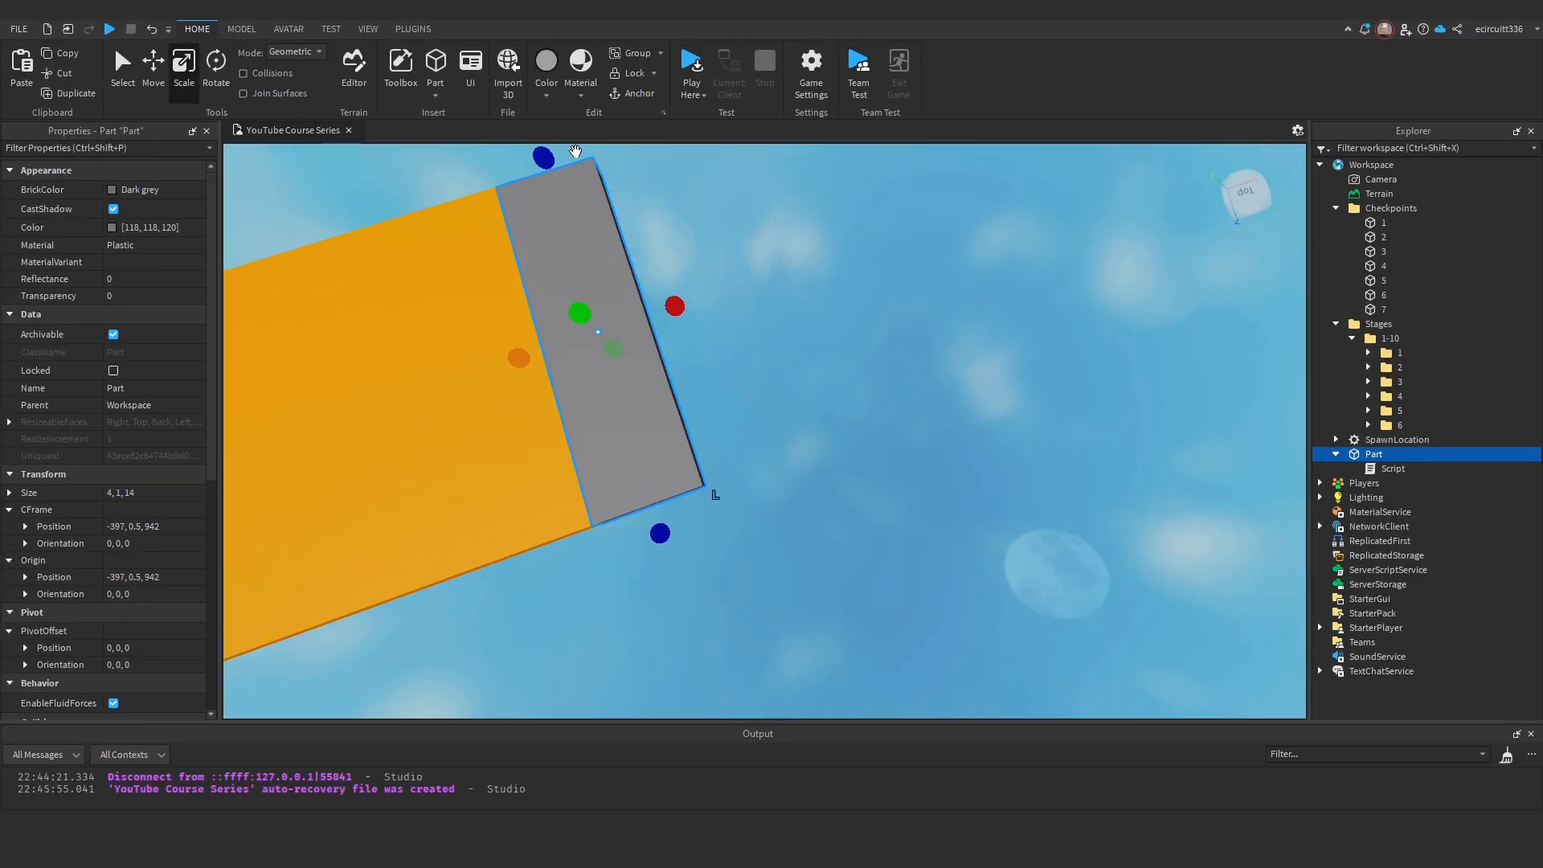
scroll(841, 217, down, 5)
click(109, 28)
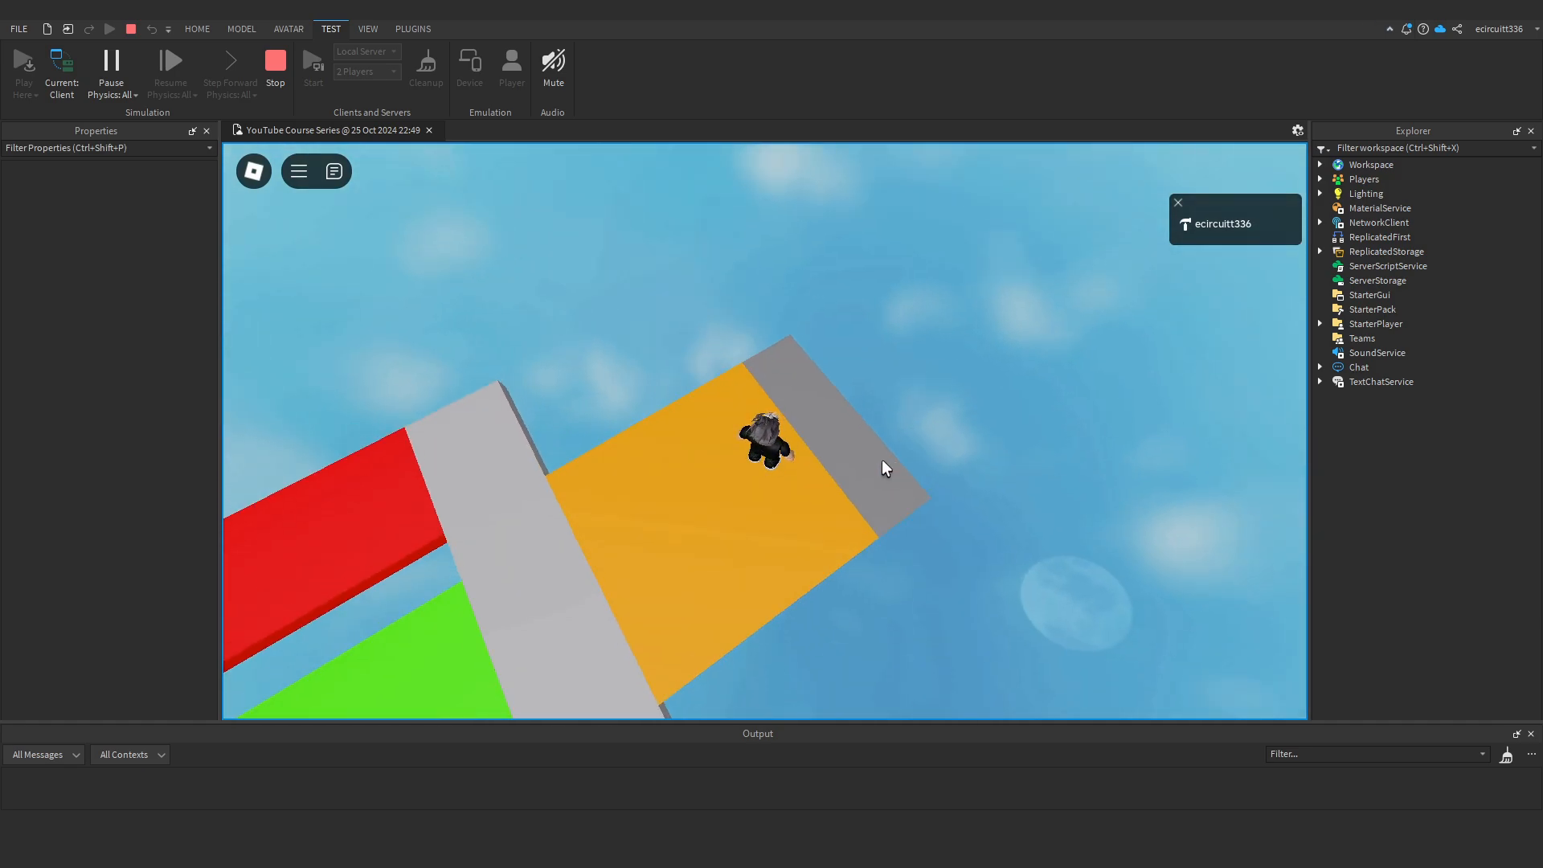
right_drag(881, 460, 823, 359)
key(a)
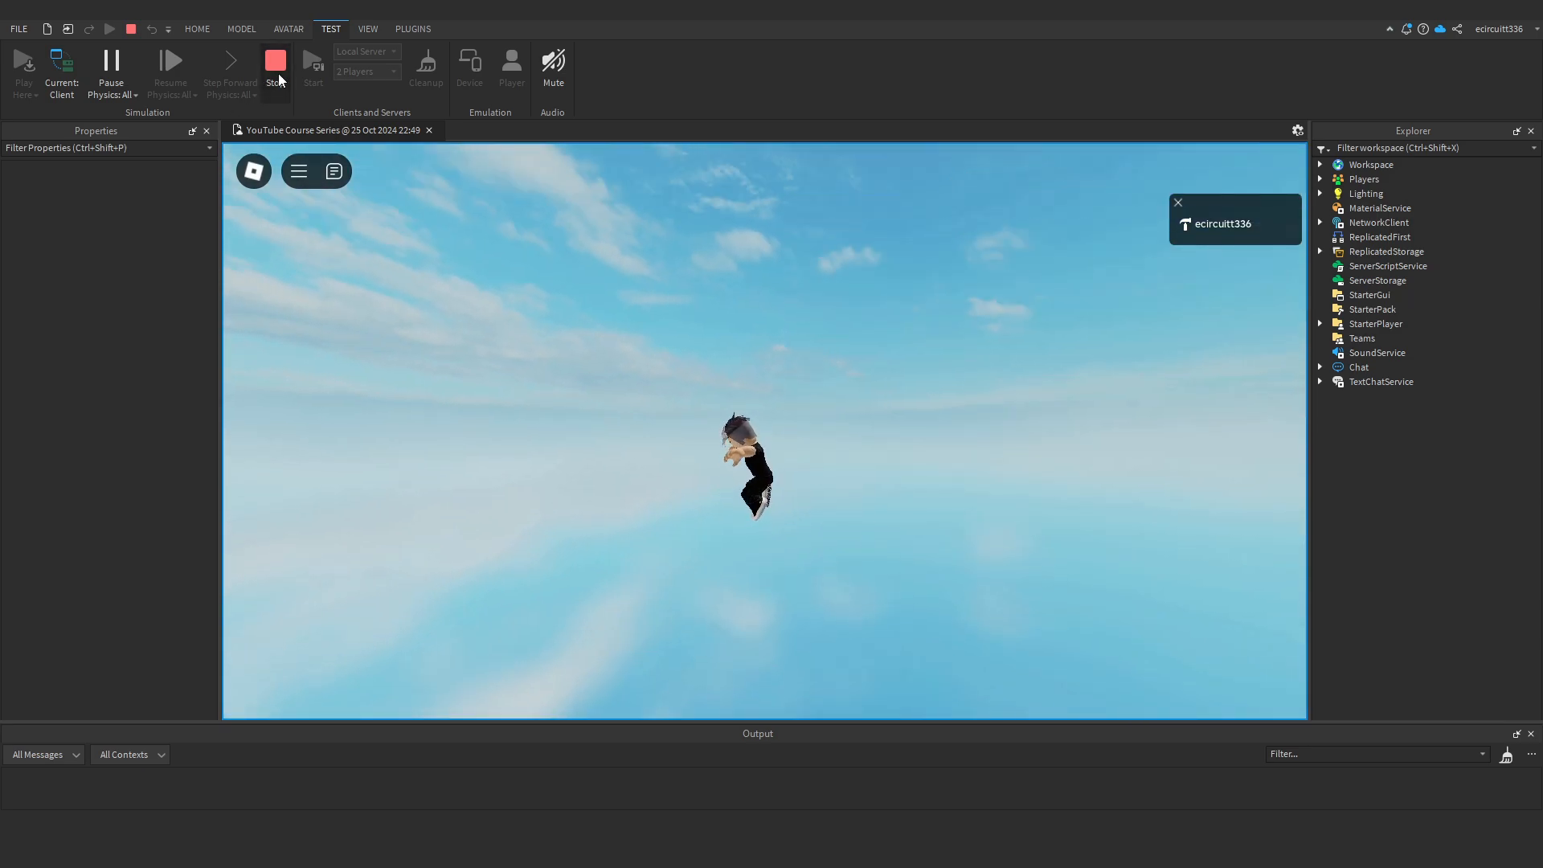
click(276, 72)
Run another playtest, viewing the dark grey part from the side while walking the character over it.
click(14, 58)
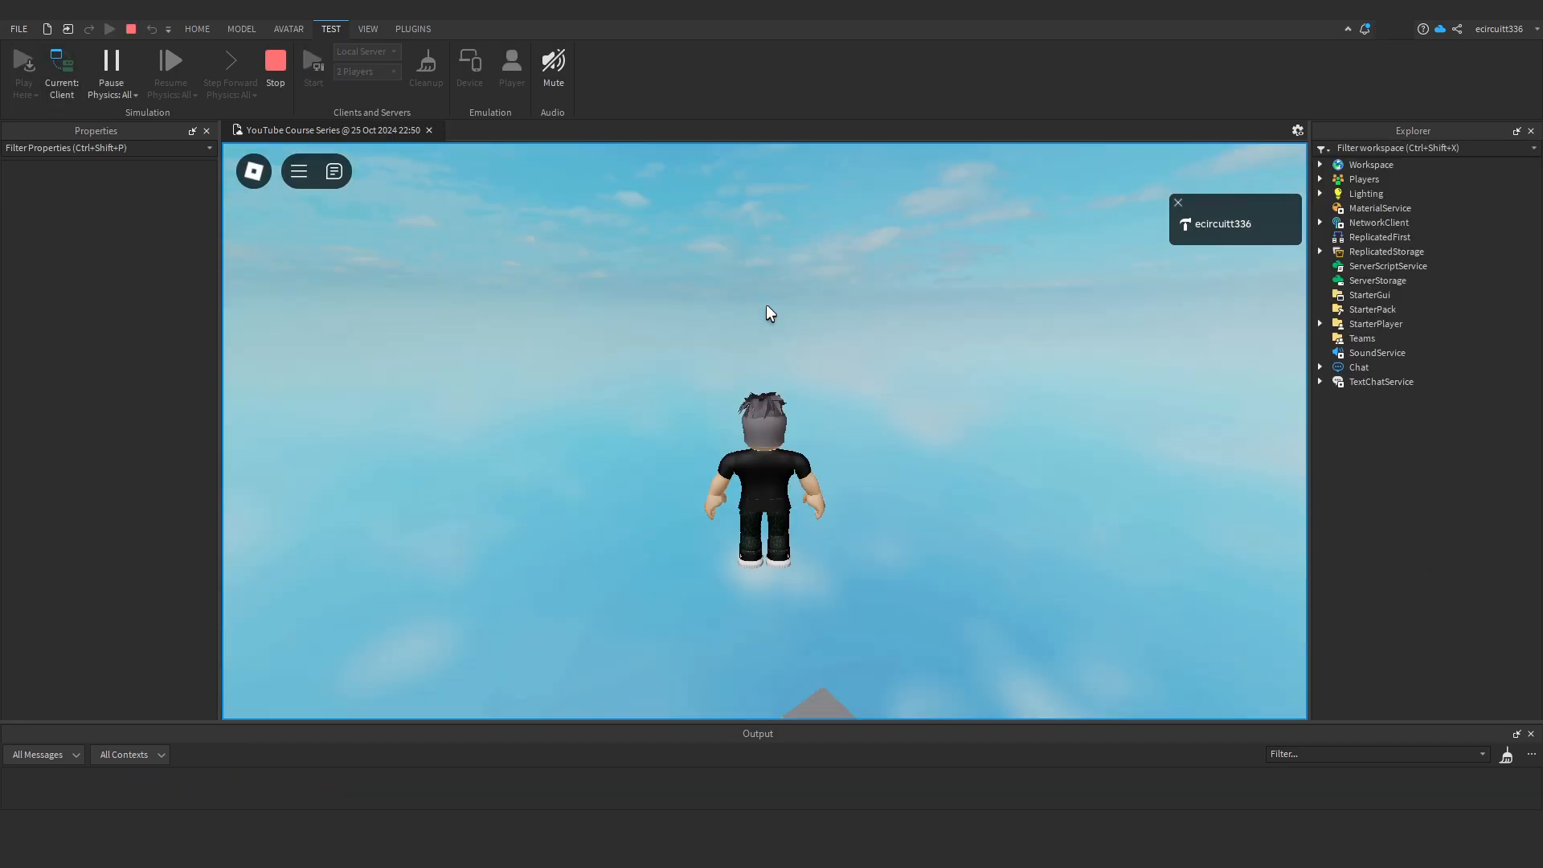
right_drag(777, 306, 777, 307)
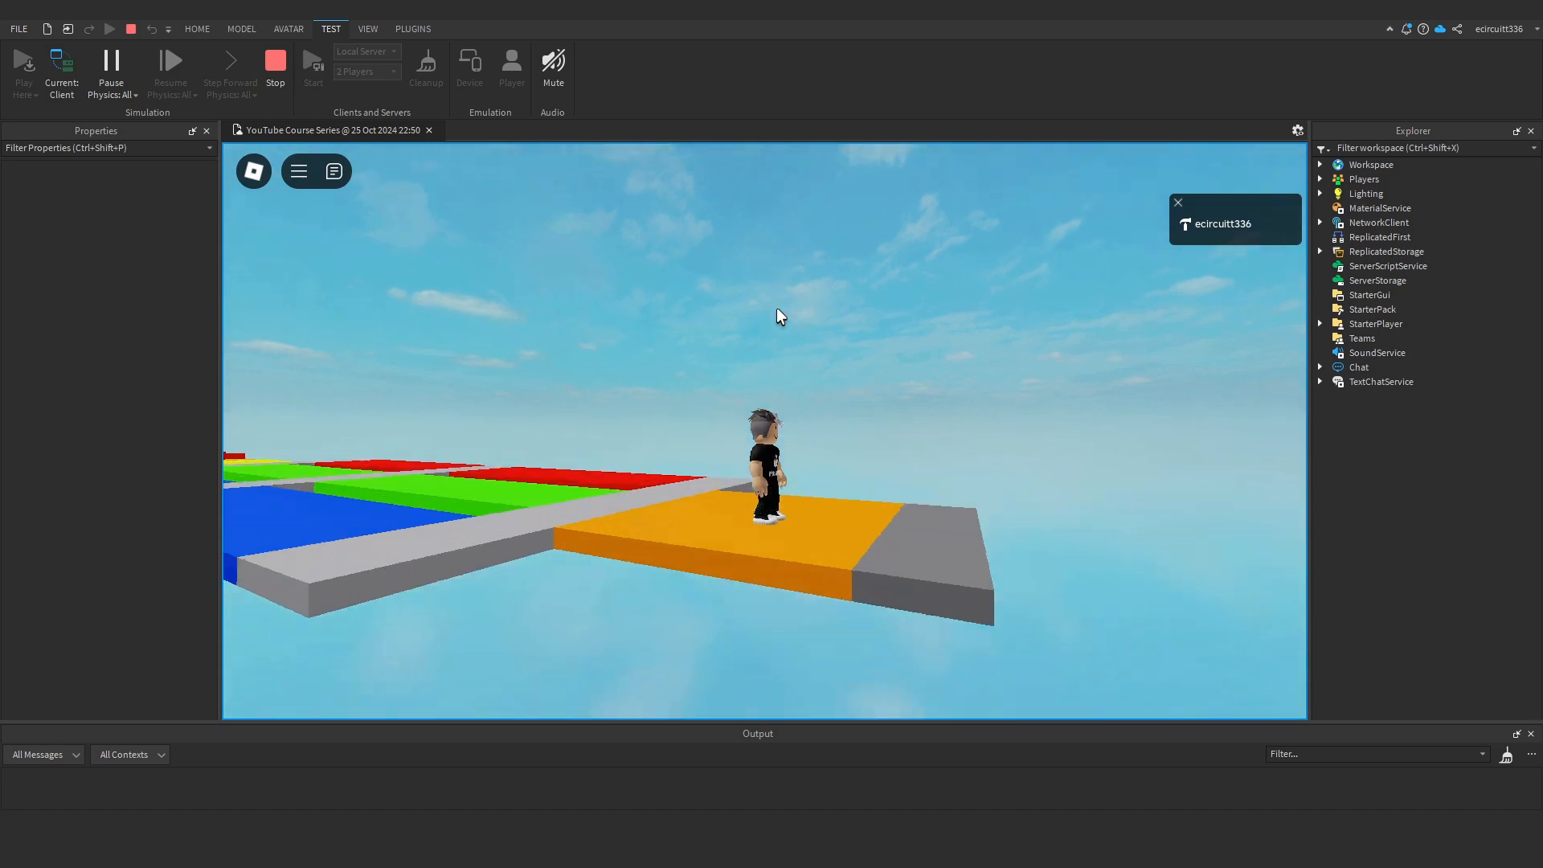
key(a)
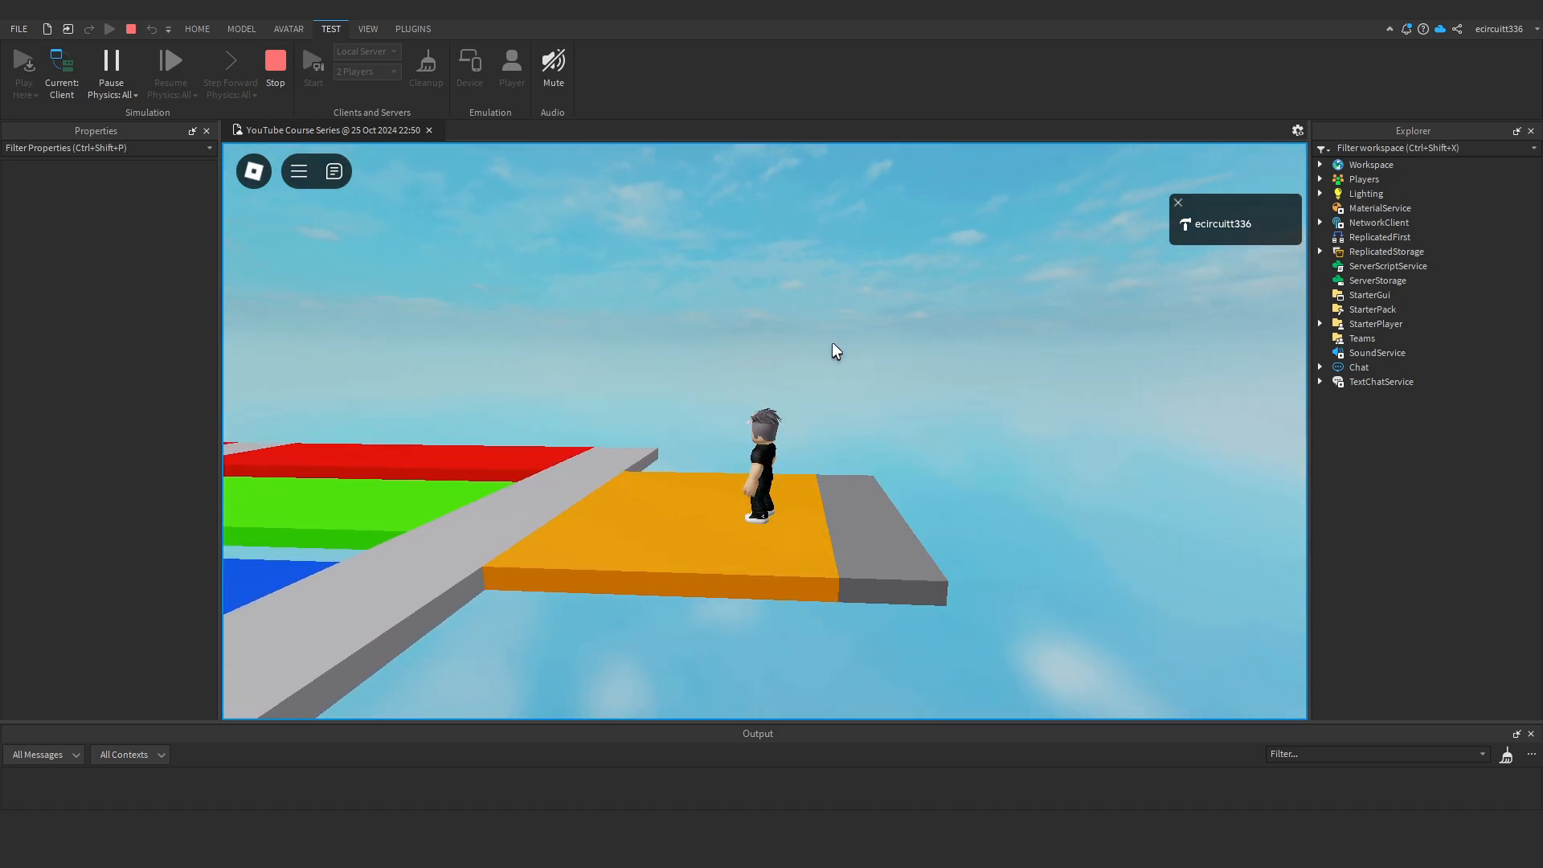
right_drag(944, 424, 935, 423)
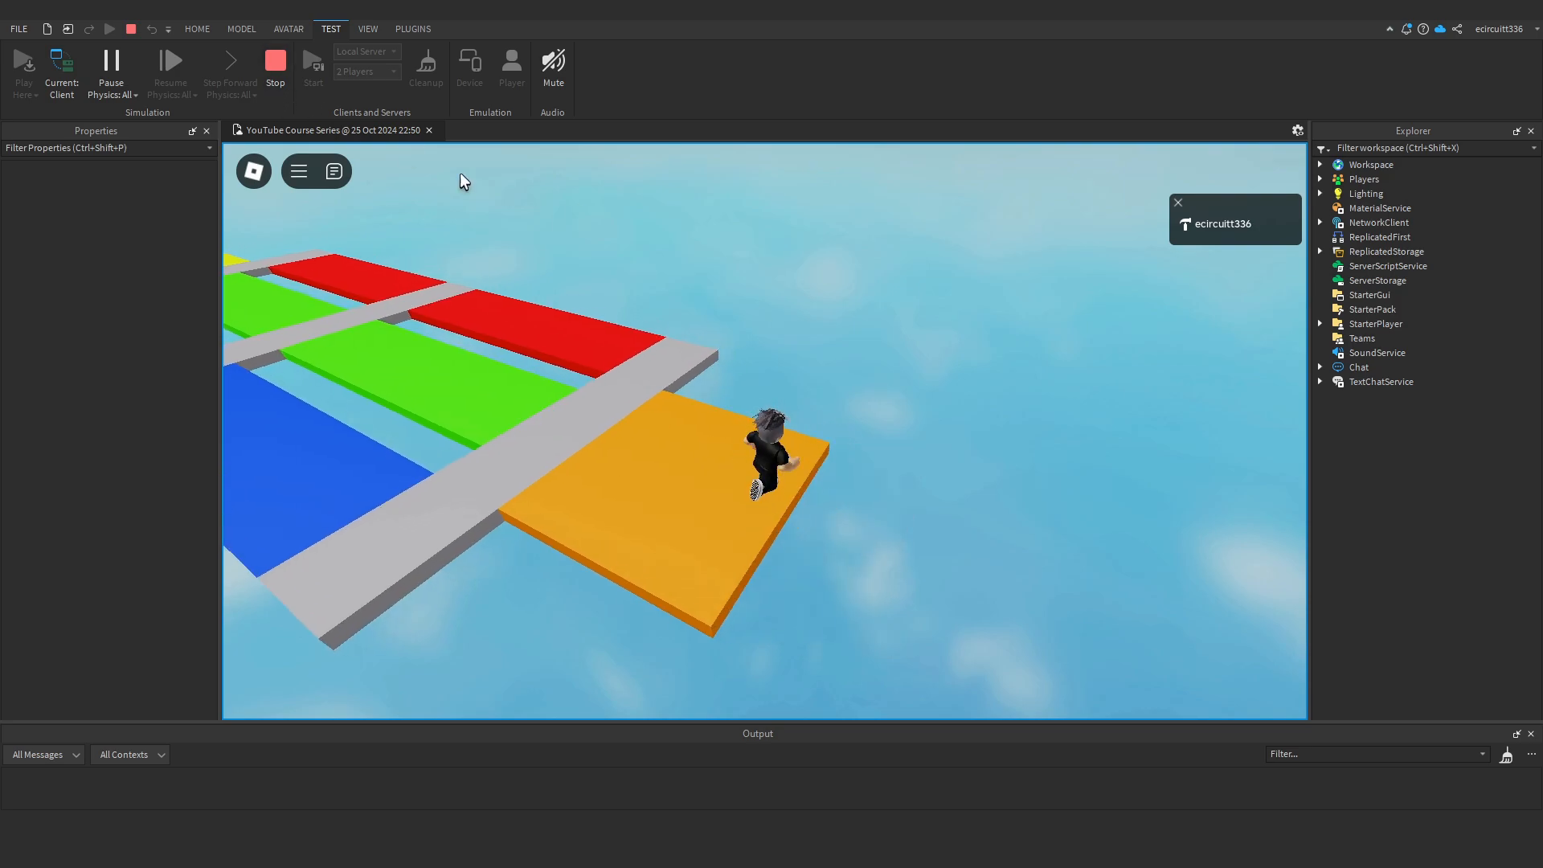
key(w)
right_drag(762, 341, 762, 341)
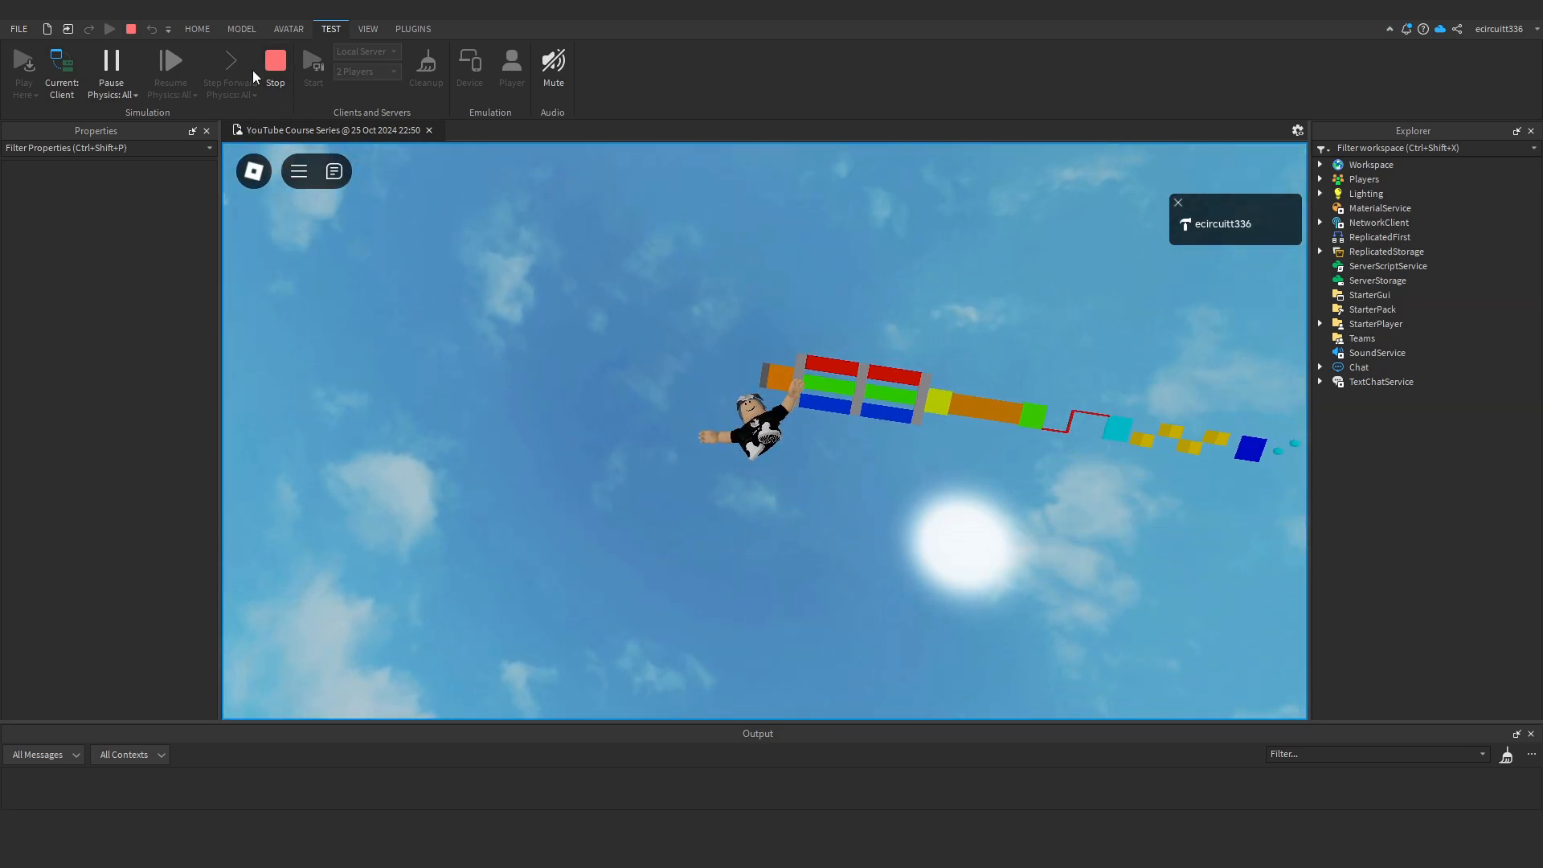
Stop the playtest and duplicate the fading dark grey part, placing the copy 4 studs further along the path.
click(275, 65)
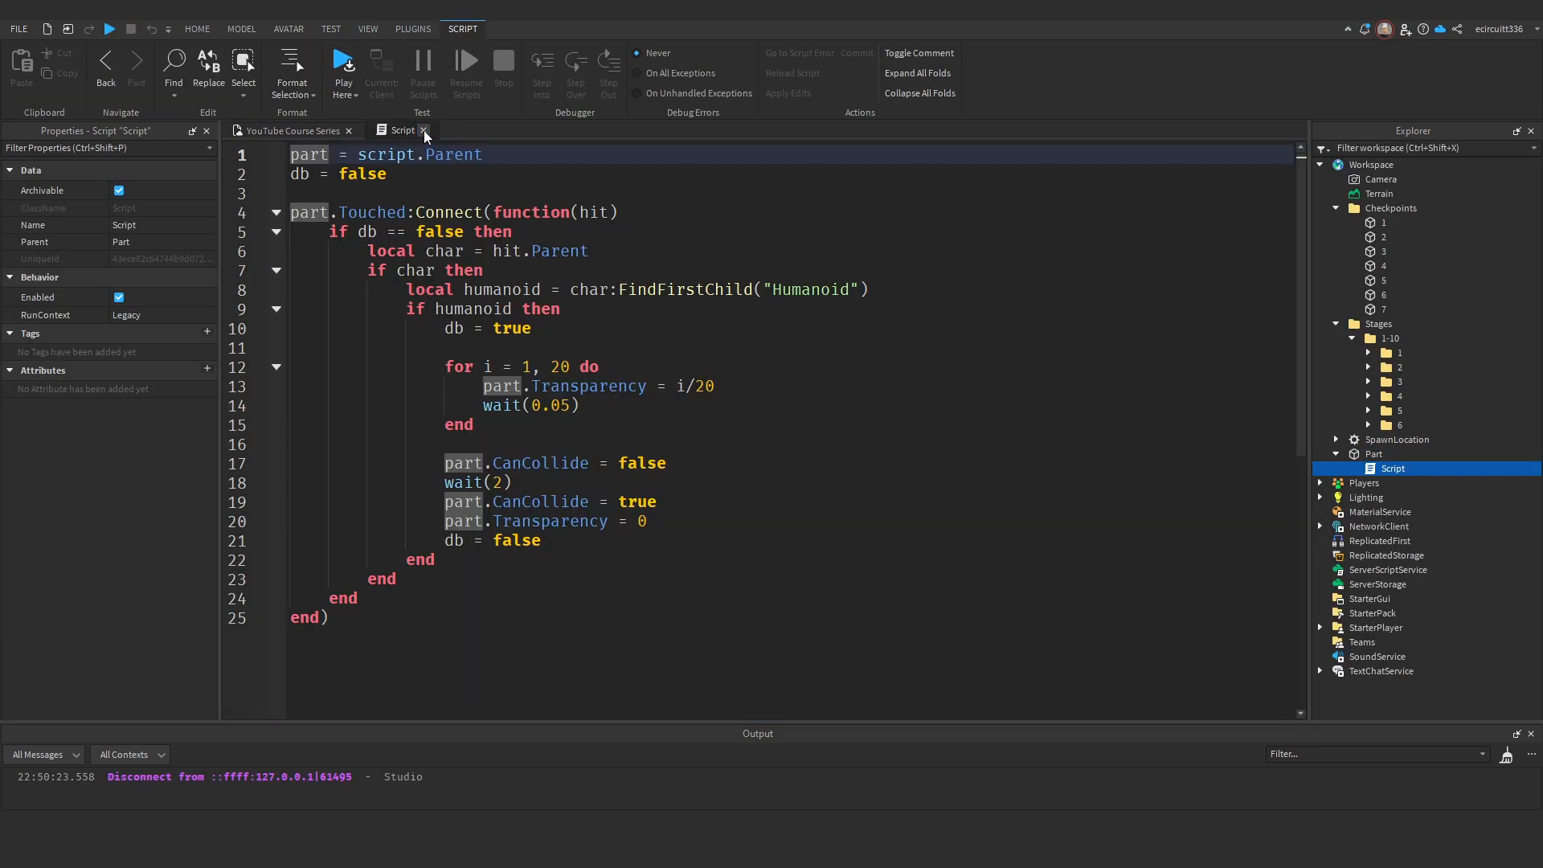
key(ctrl+d)
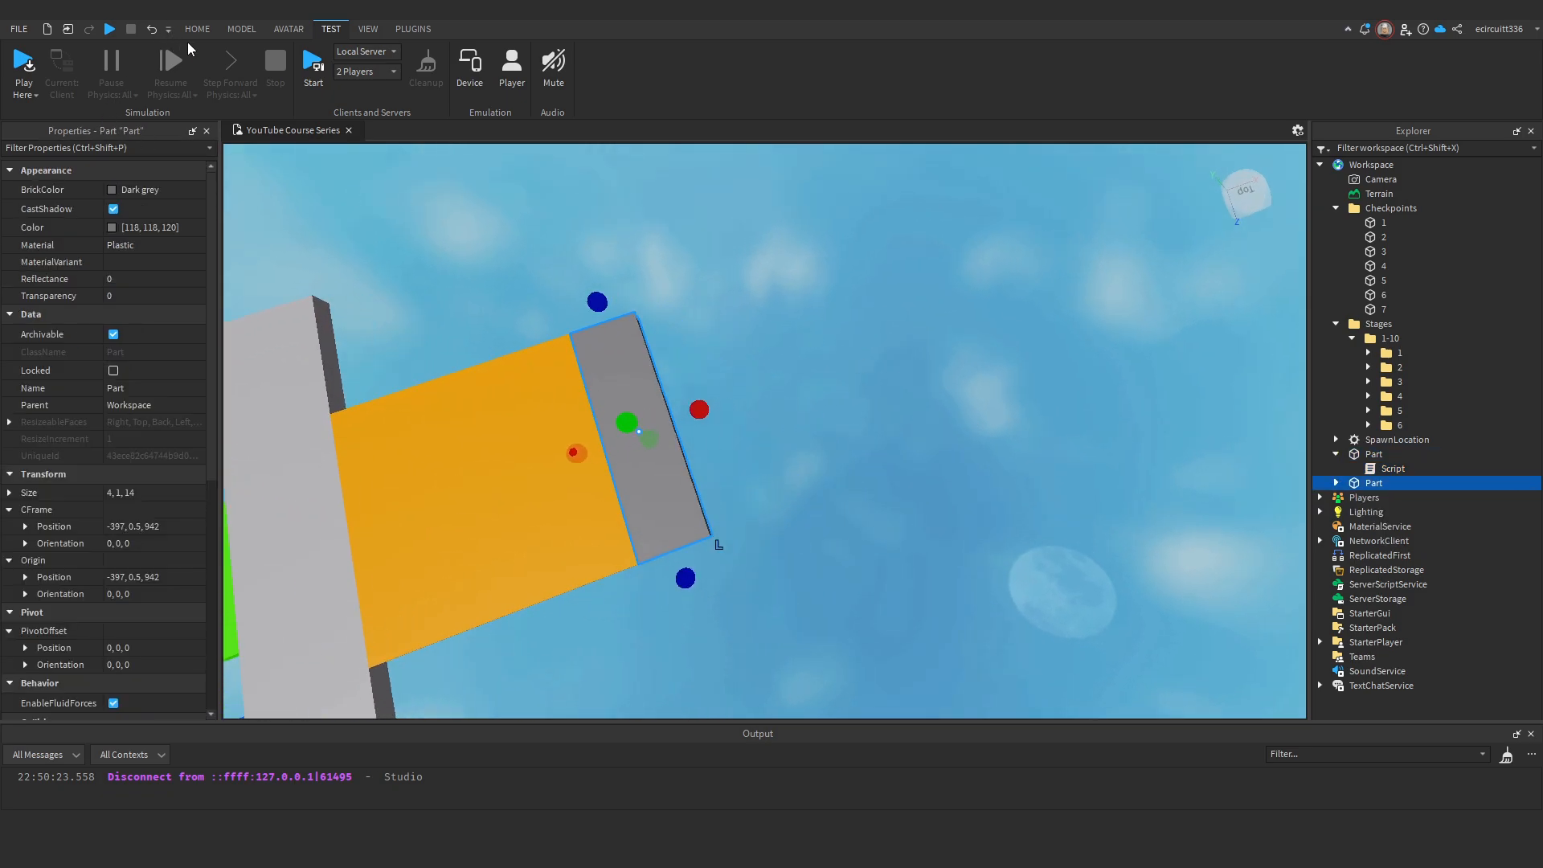
click(197, 28)
click(153, 72)
right_drag(665, 258, 651, 372)
drag(650, 372, 706, 379)
Darken the copied part's color to RGB 107, 107, 109.
click(112, 227)
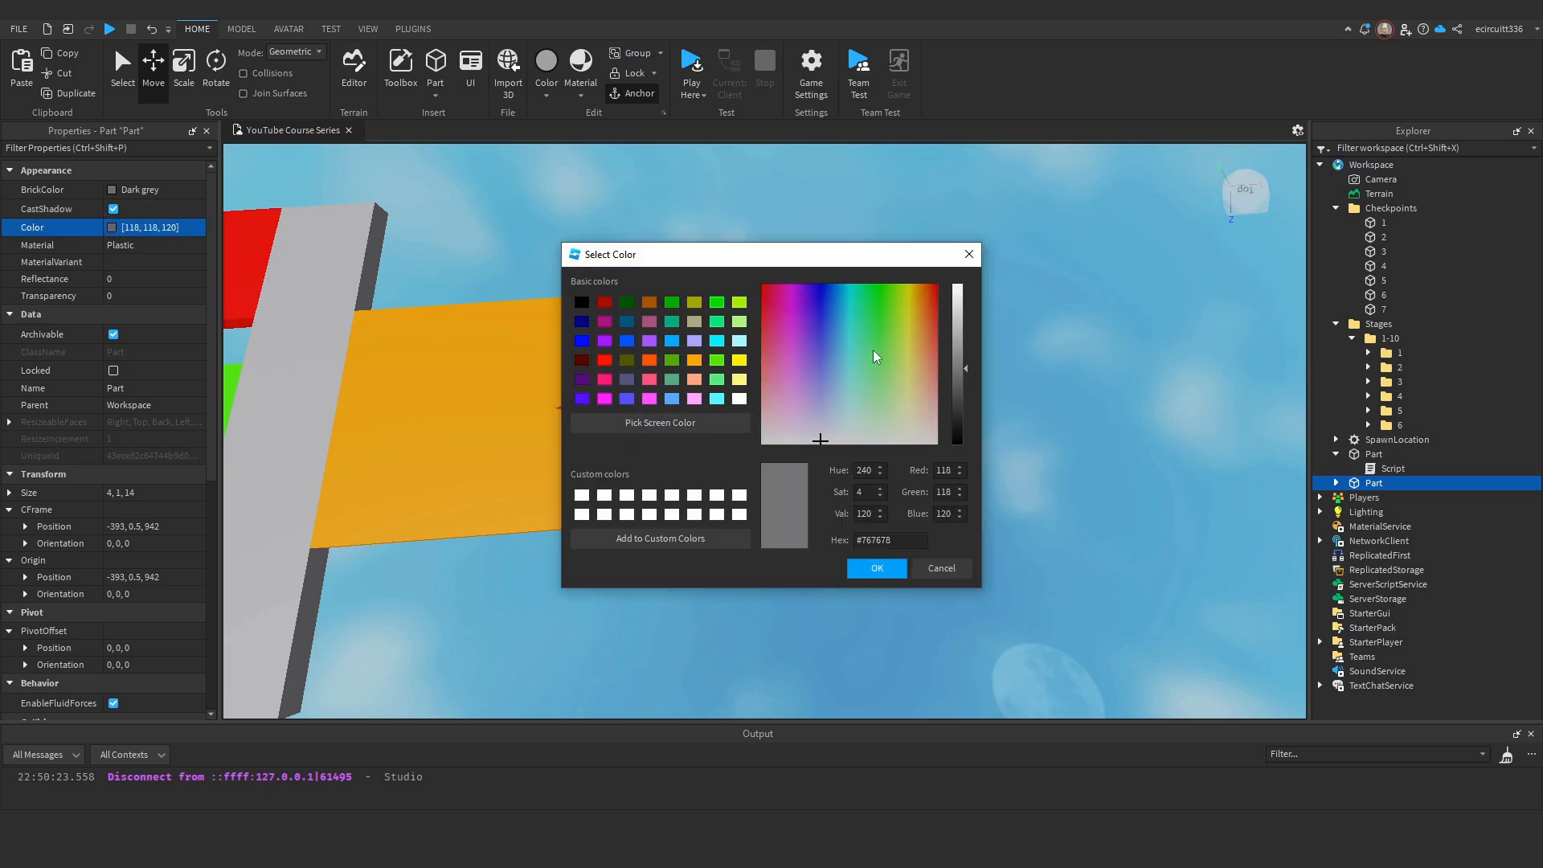
drag(961, 370, 962, 376)
click(875, 568)
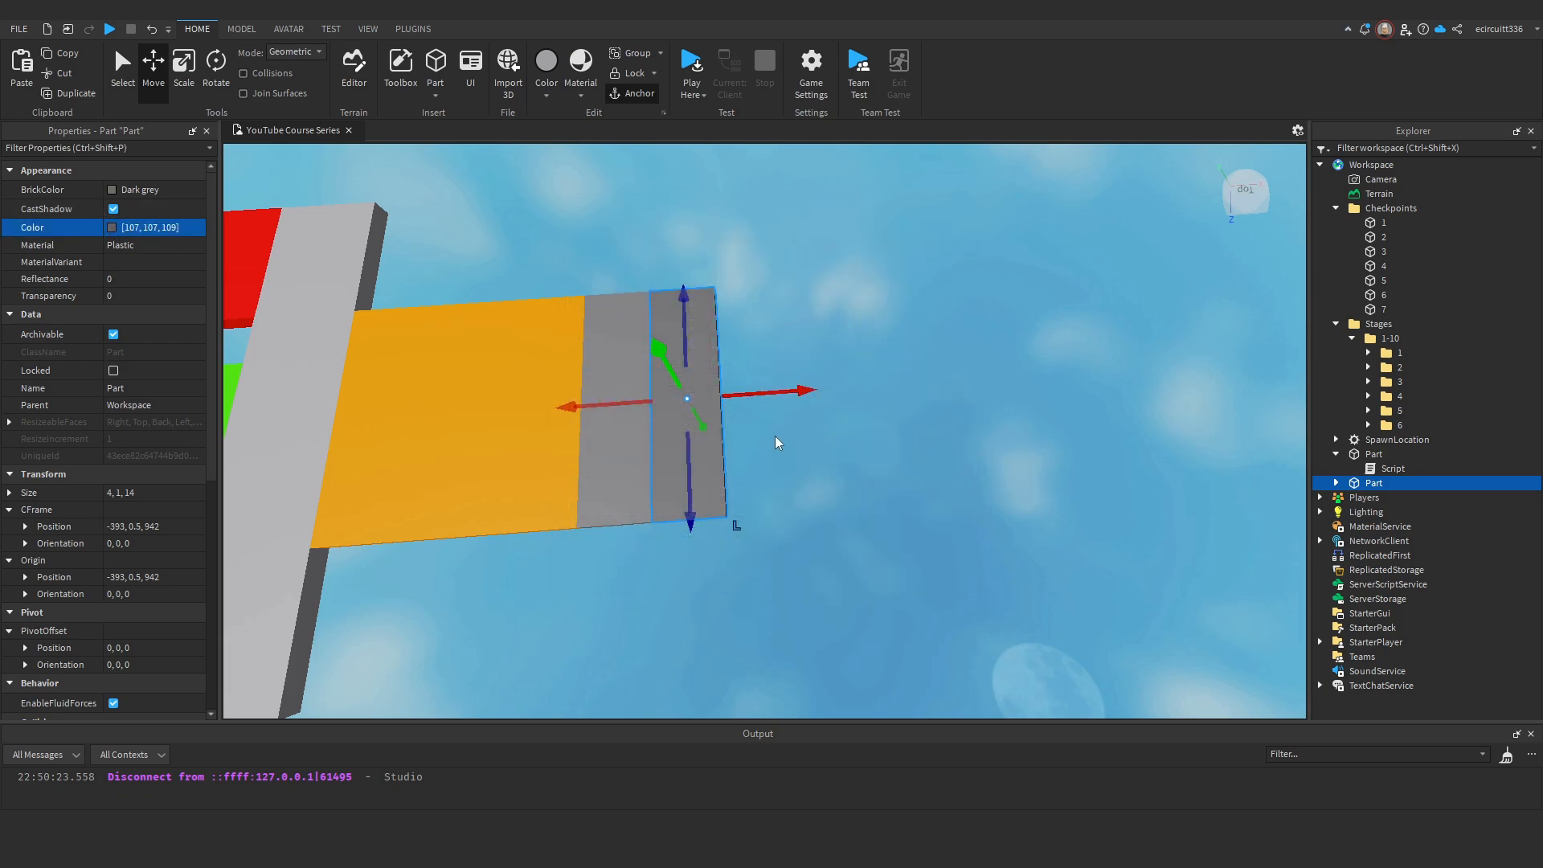
Extend the row with further copies spaced 4 studs apart, each darker than the last, starting with RGB 91, 91, 93.
key(ctrl+d)
drag(775, 402, 836, 406)
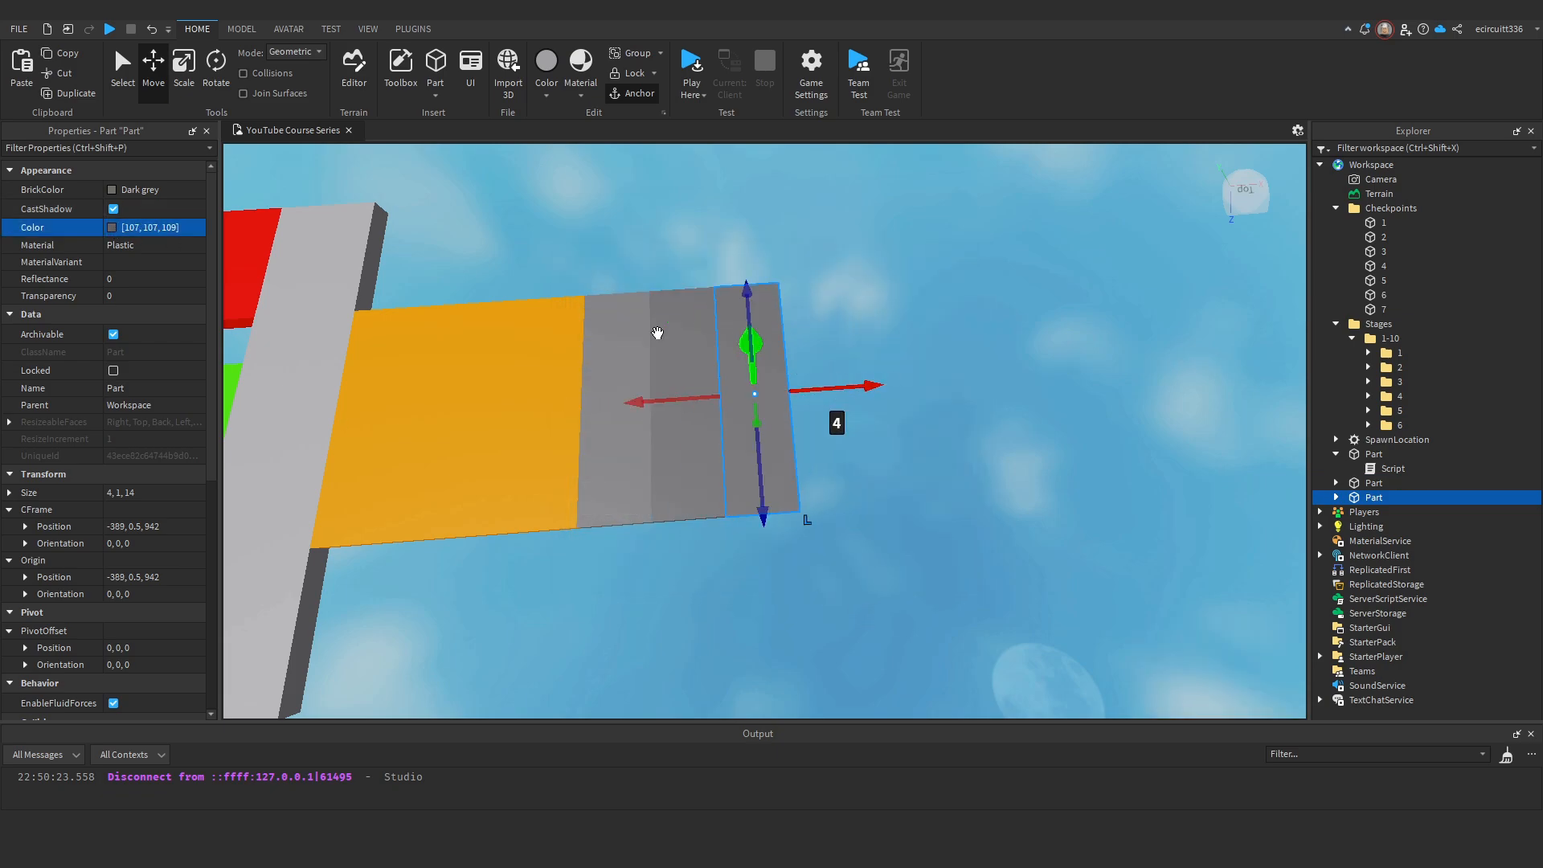
click(111, 228)
drag(964, 383, 964, 391)
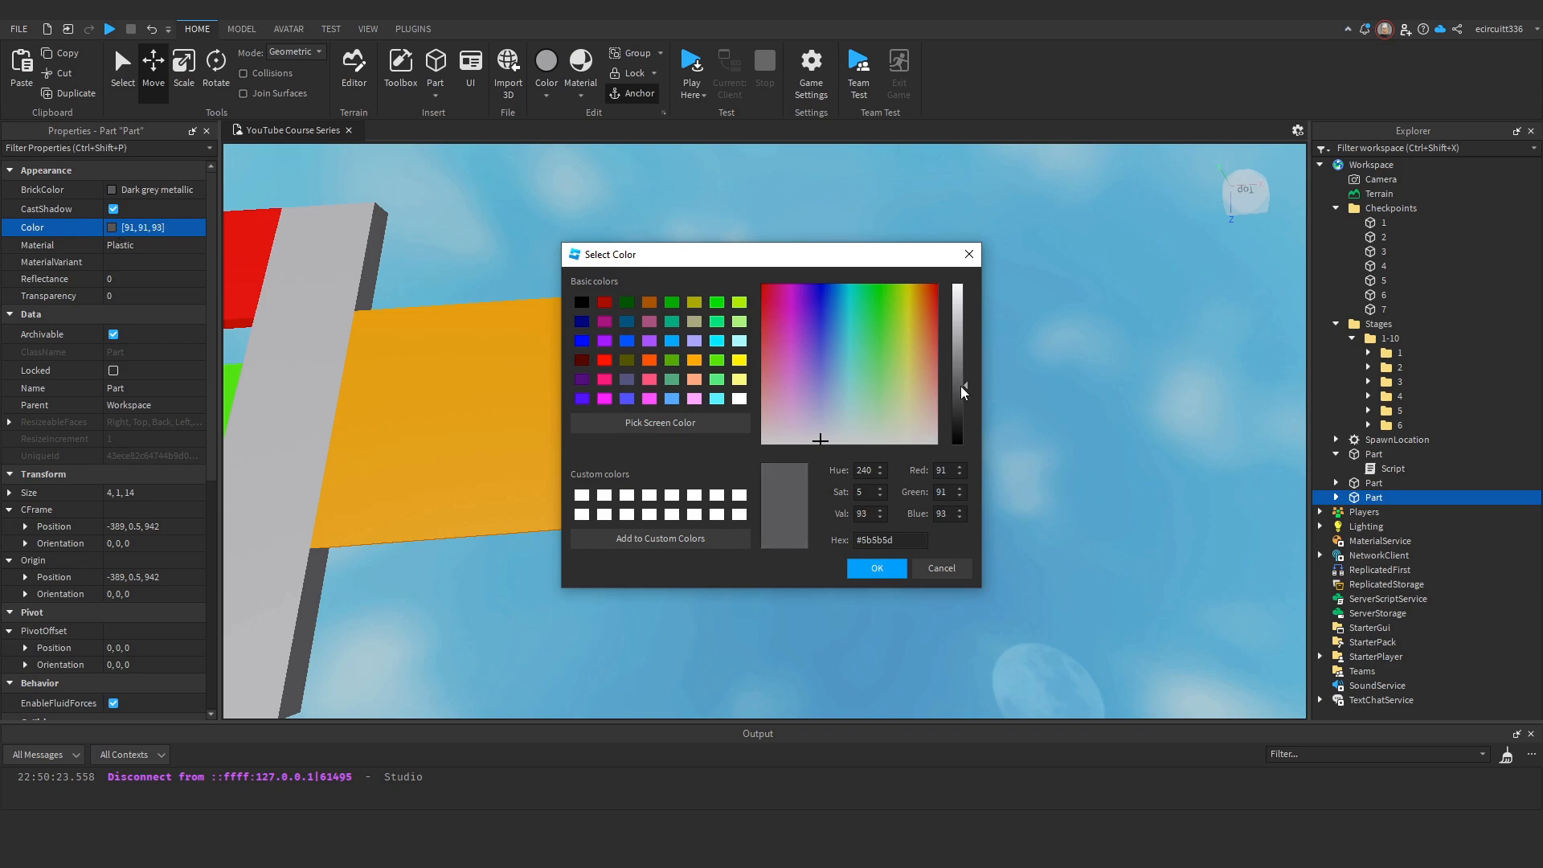
click(877, 568)
key(ctrl+d)
drag(812, 394, 883, 390)
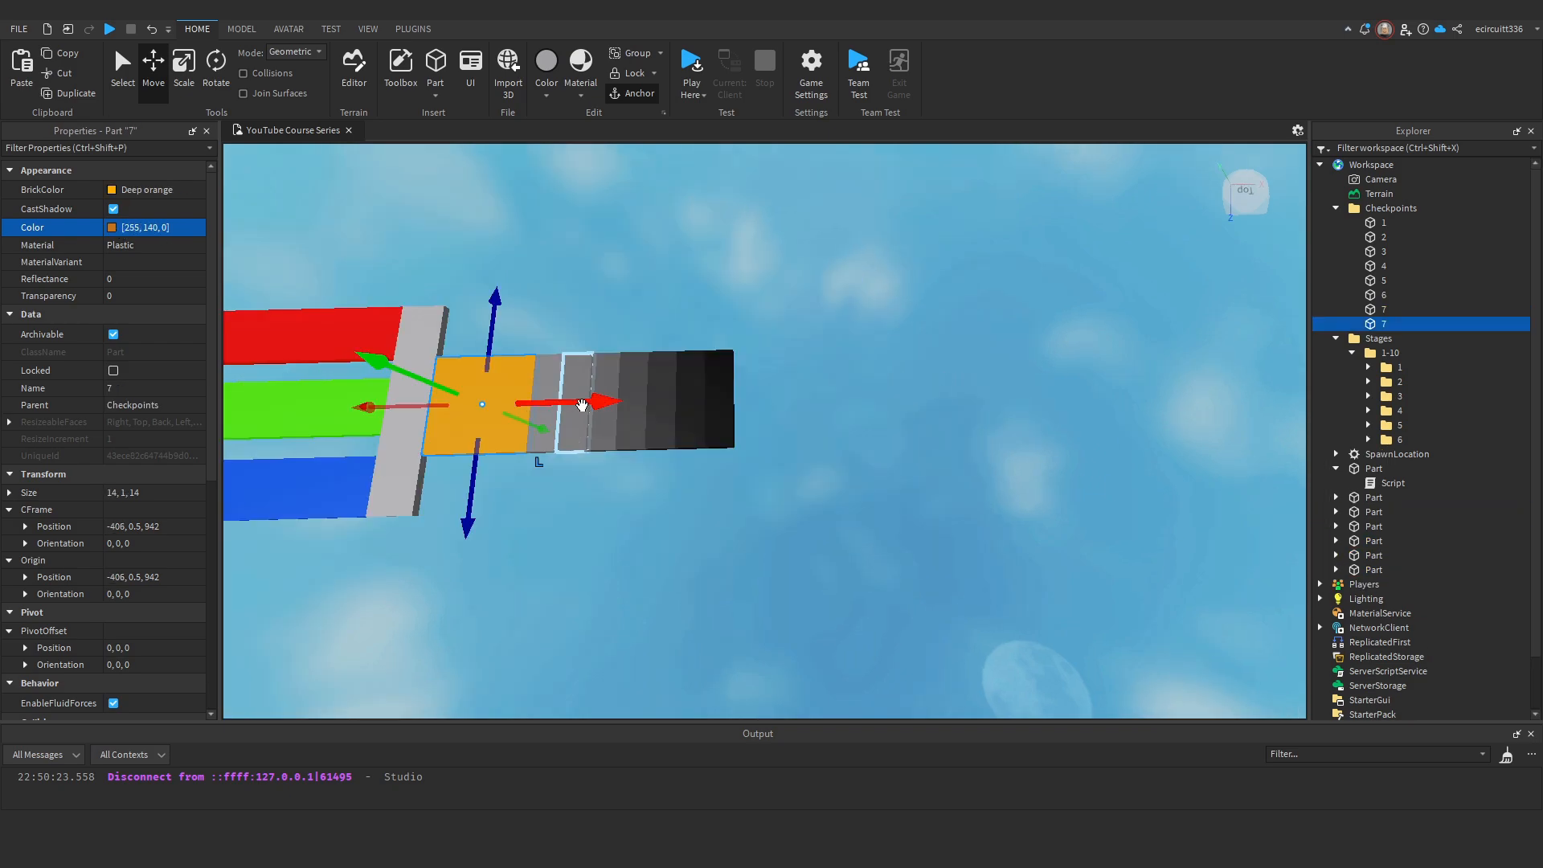
Move the copy of checkpoint 7 by 42 studs to the far end of the grey row and rename it 8.
drag(599, 404, 887, 418)
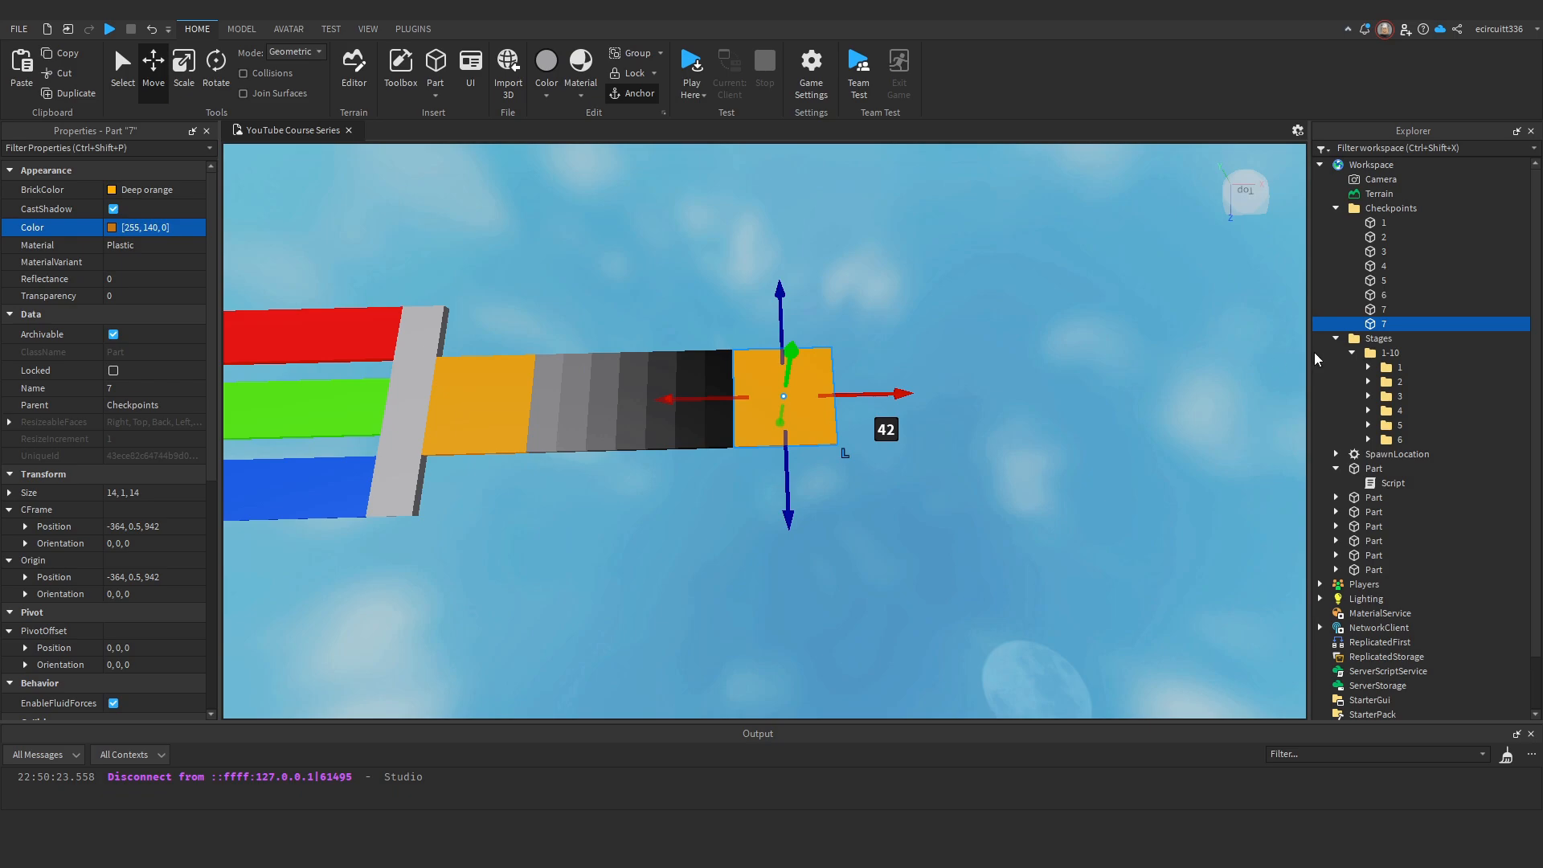
right_click(1384, 324)
click(1358, 119)
Try red (255, 0, 0) and teal (0, 255, 204) as colors for checkpoint 8.
click(110, 231)
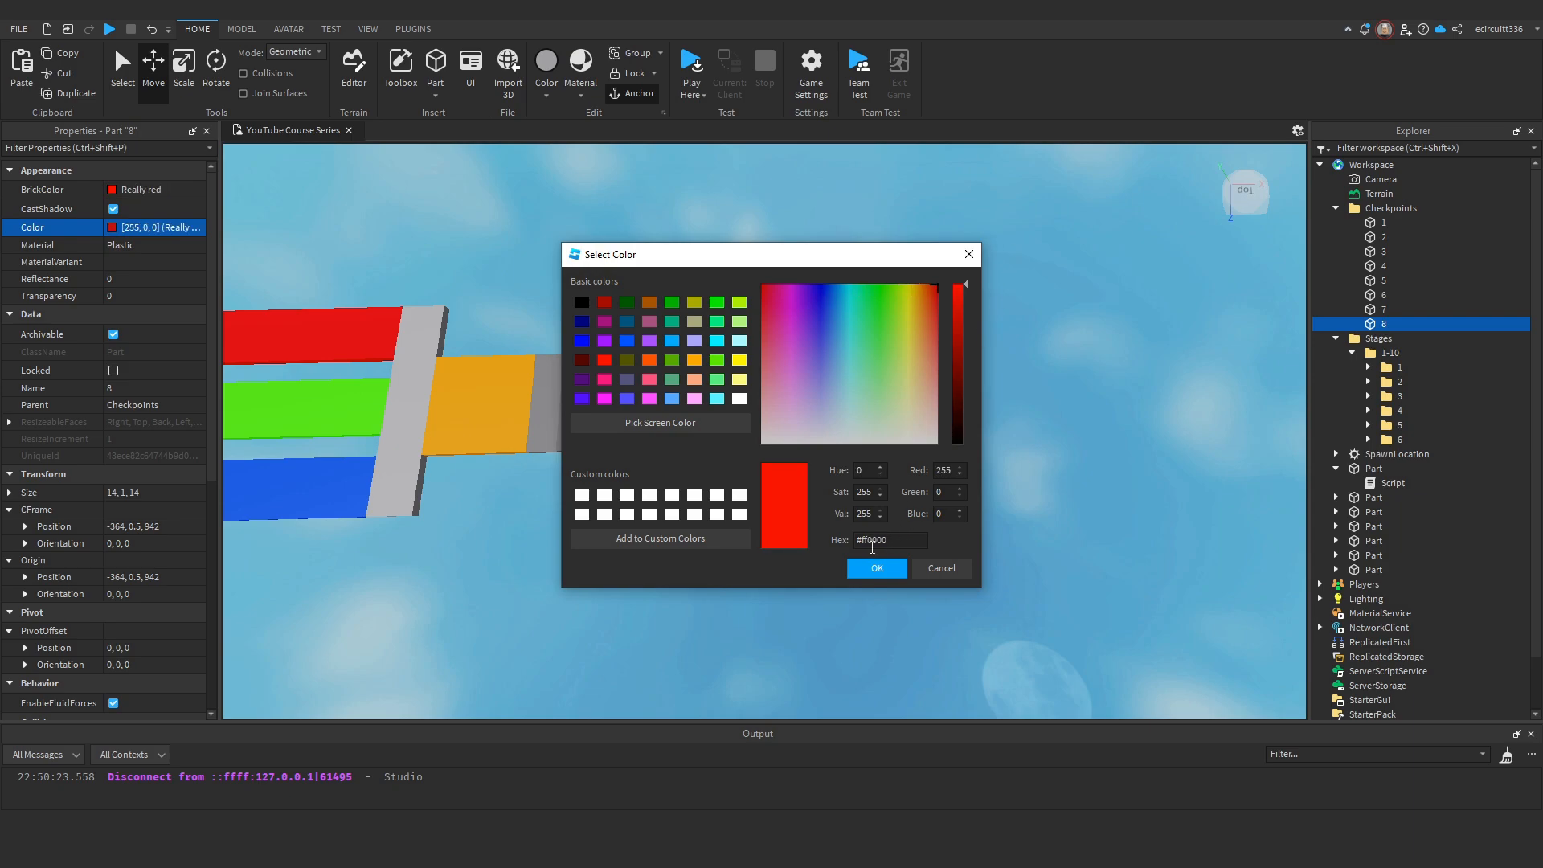
click(877, 564)
mouse_move(876, 560)
right_down()
mouse_move(857, 546)
mouse_move(863, 561)
right_up()
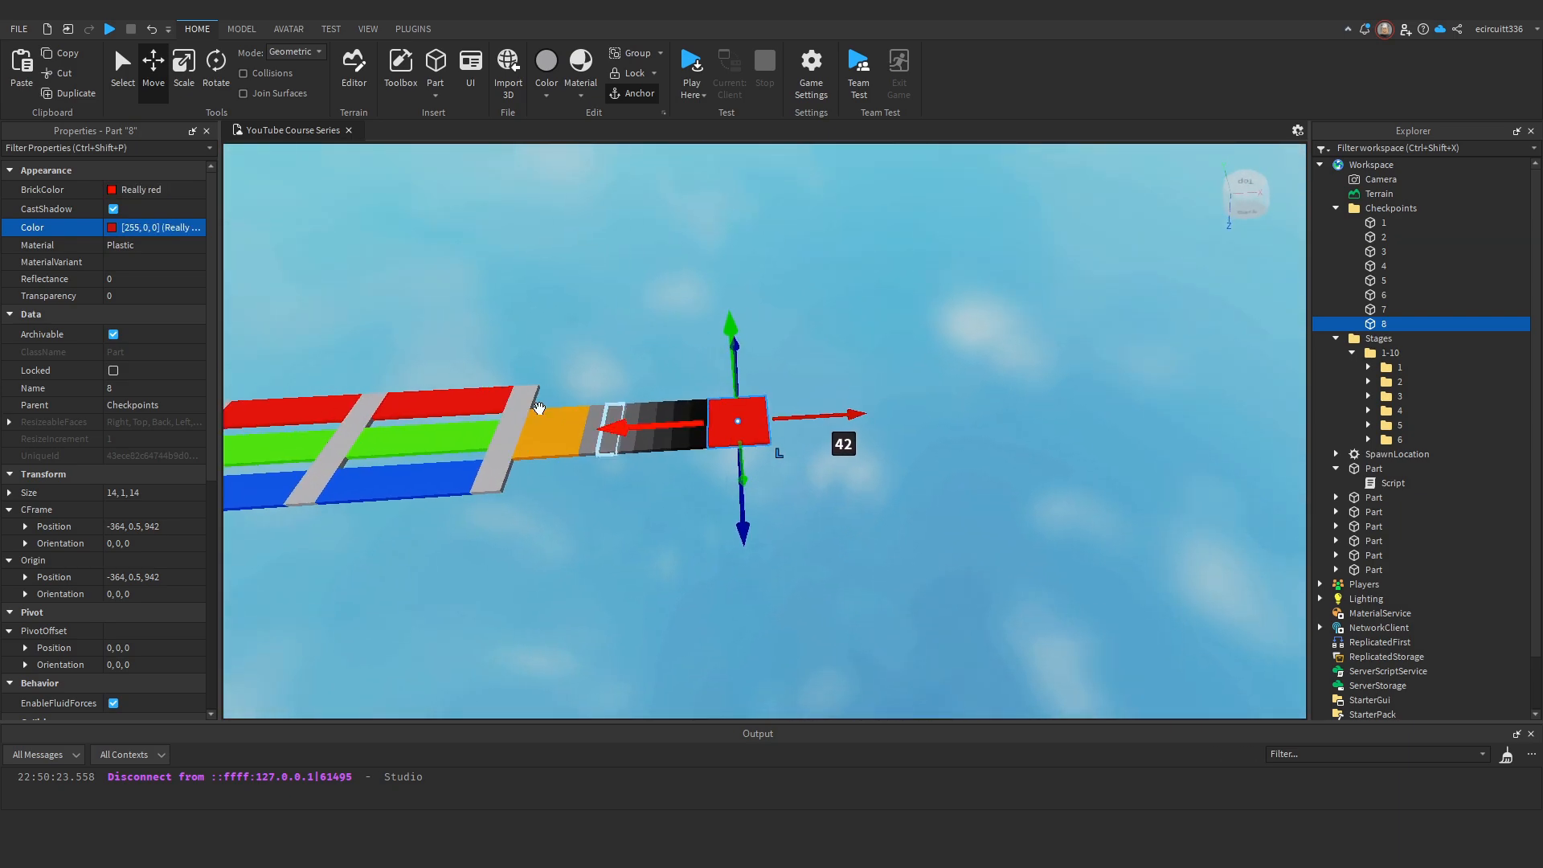
click(112, 228)
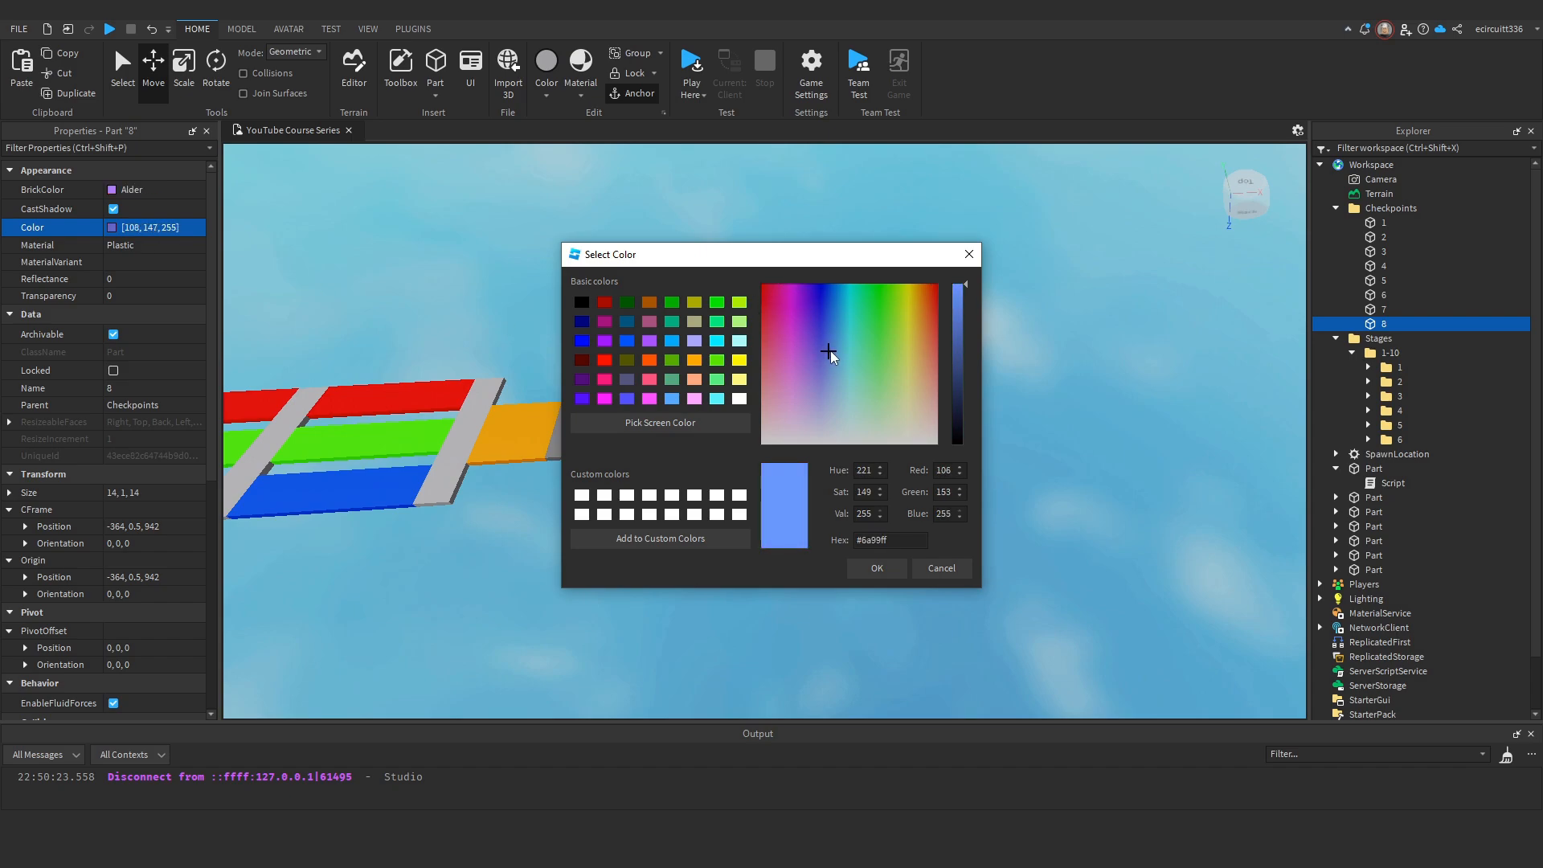
drag(884, 385, 883, 278)
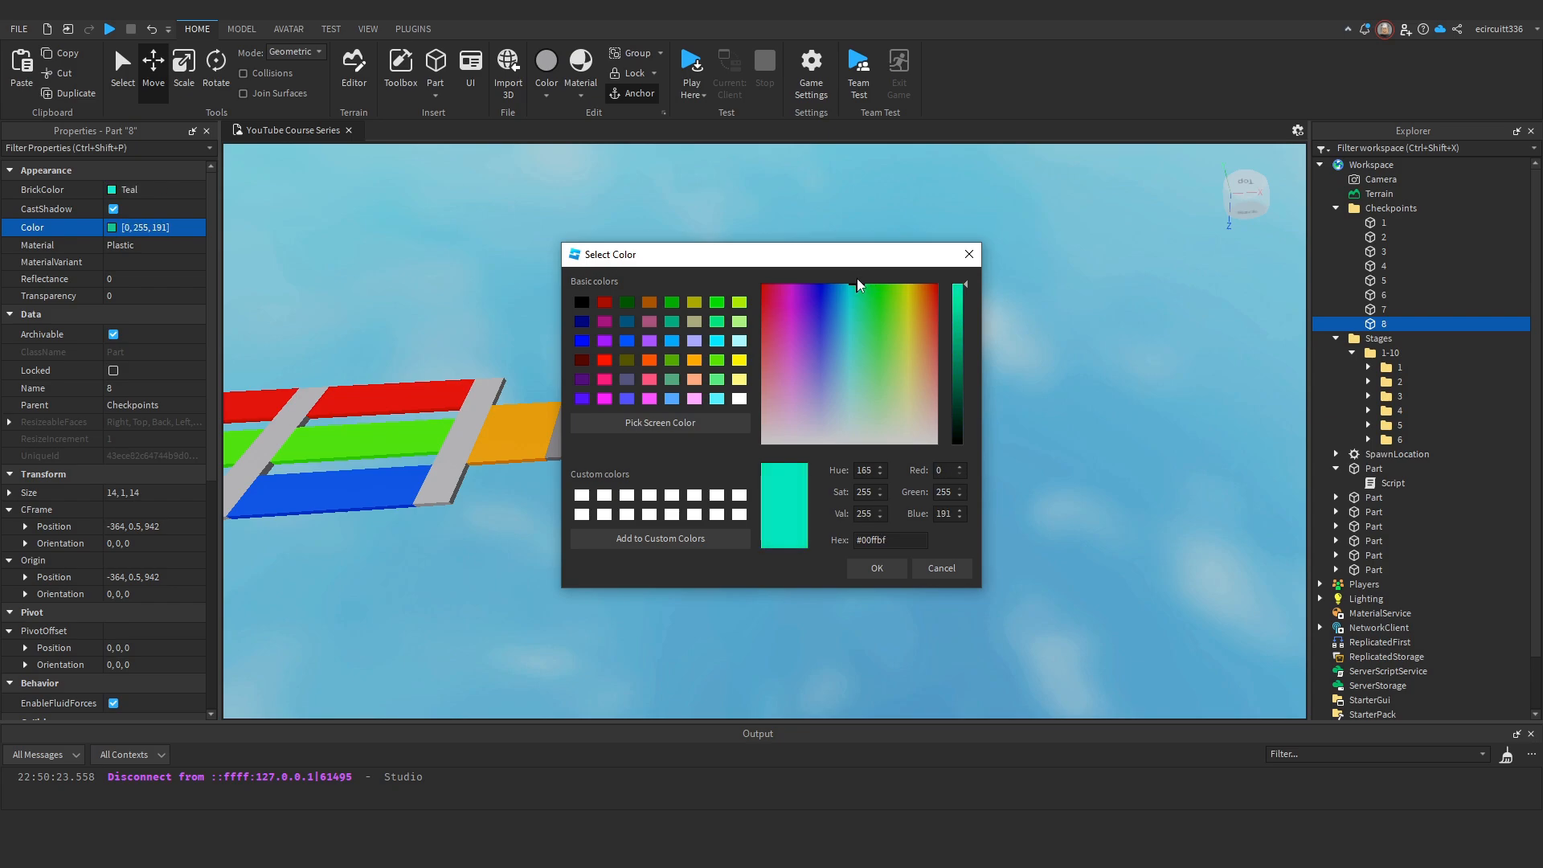
click(877, 569)
scroll(888, 578, down, 10)
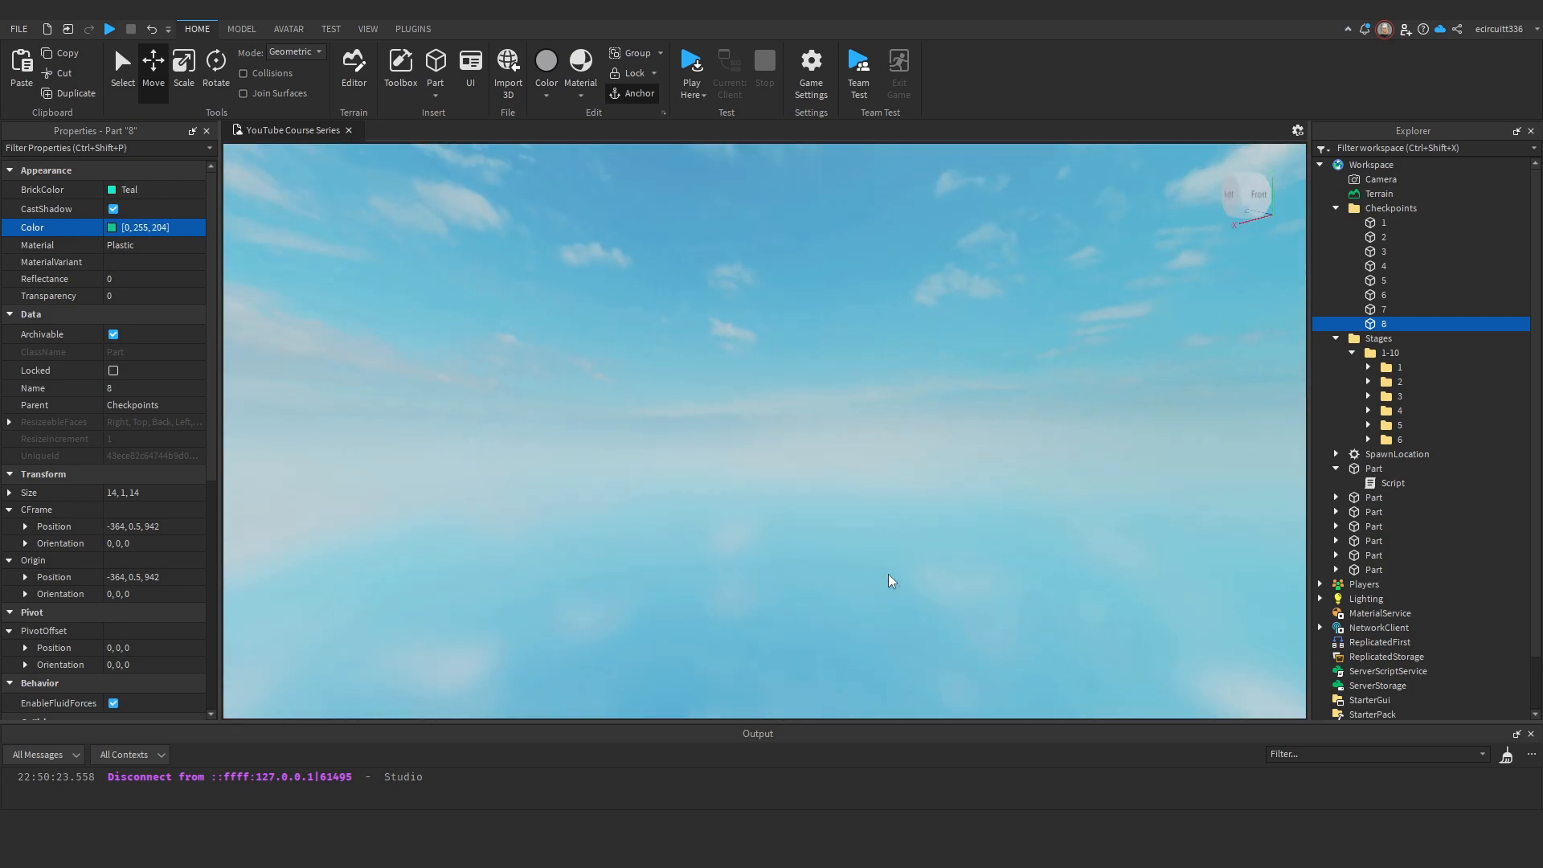
key(f)
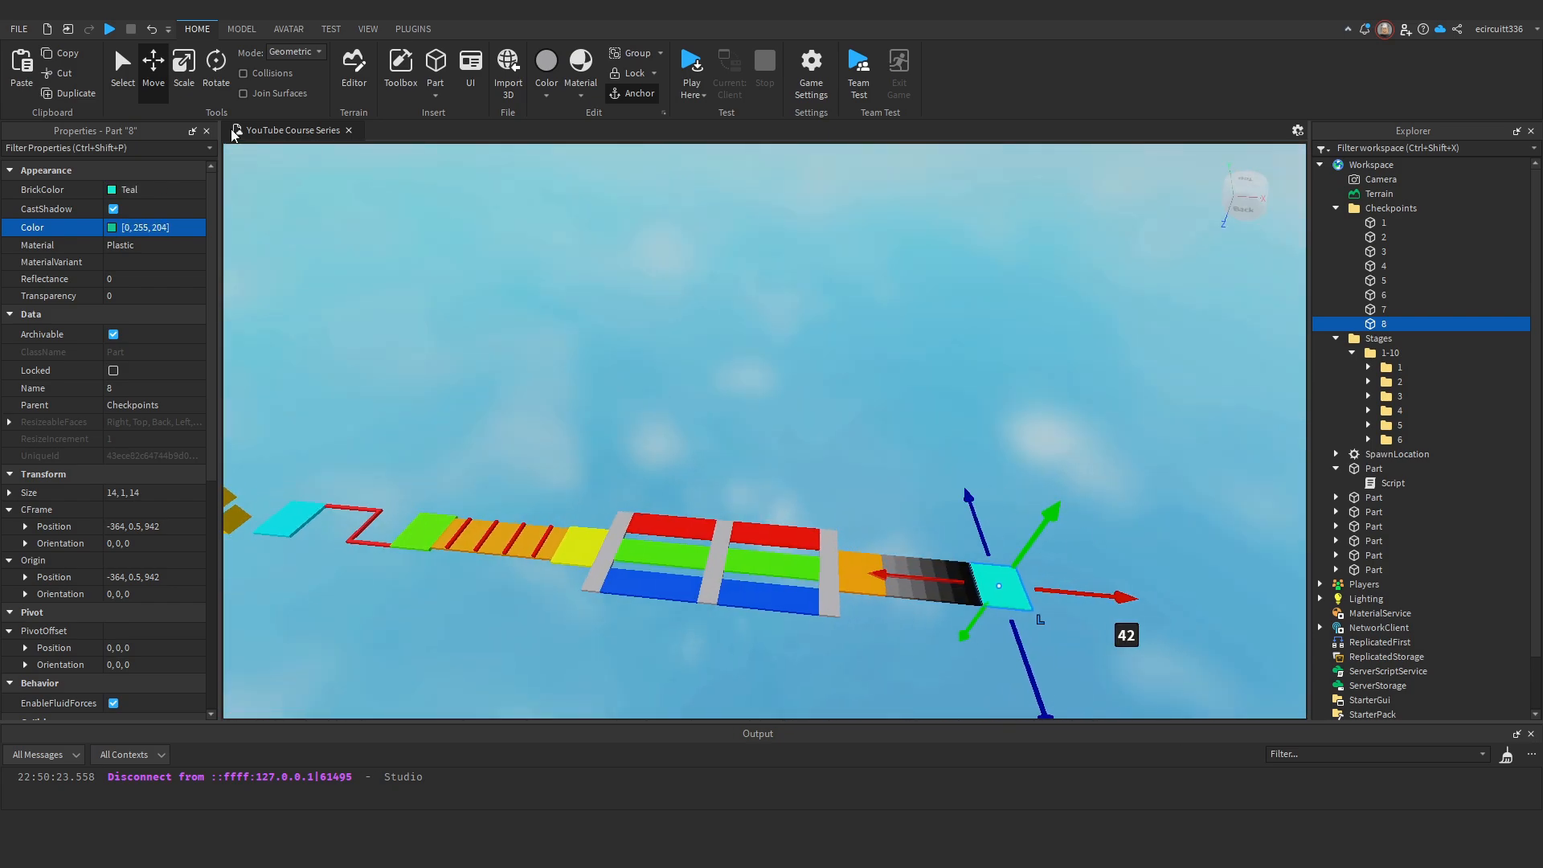
Color checkpoint 8 pink with RGB 255, 108, 248 and deselect it.
click(113, 228)
drag(803, 331, 789, 353)
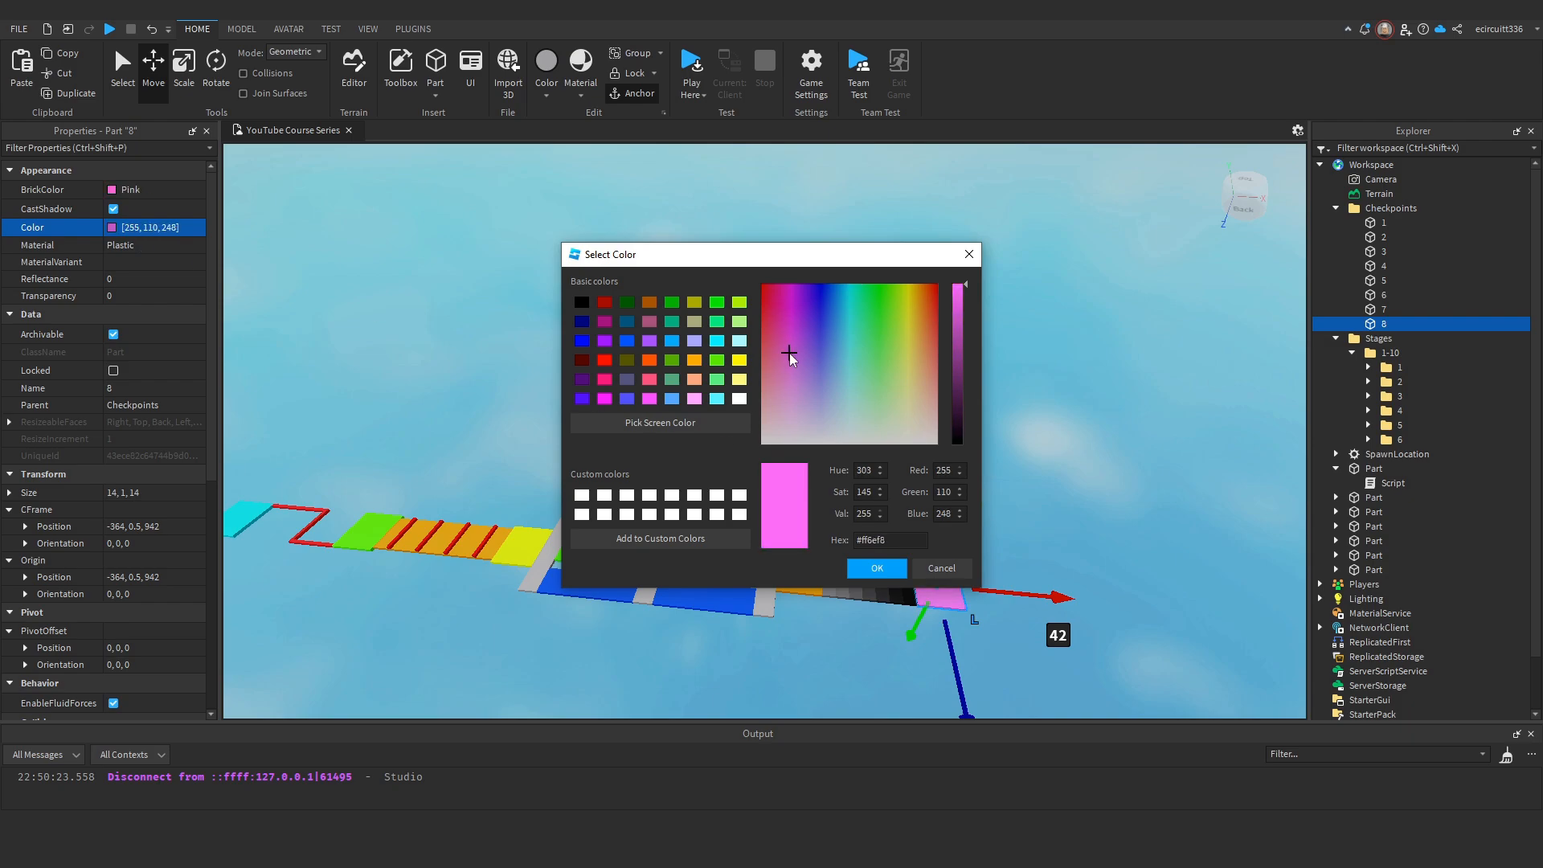
click(878, 568)
scroll(882, 613, down, 5)
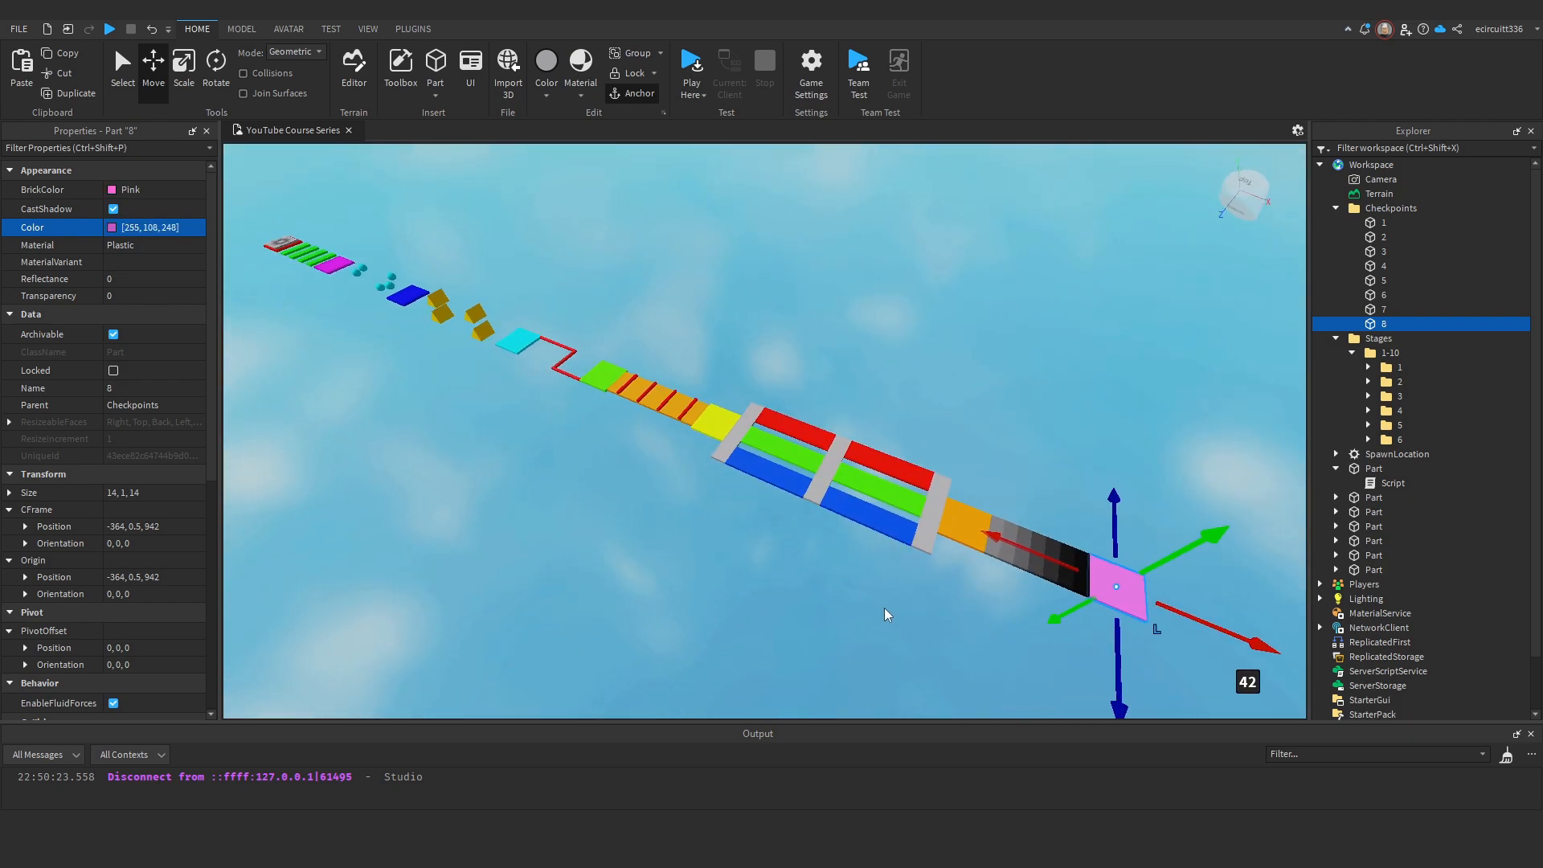
scroll(886, 615, up, 5)
scroll(885, 613, up, 3)
click(885, 613)
Group the six copied fading parts between the first grey part and the pink checkpoint into a folder.
scroll(868, 619, up, 4)
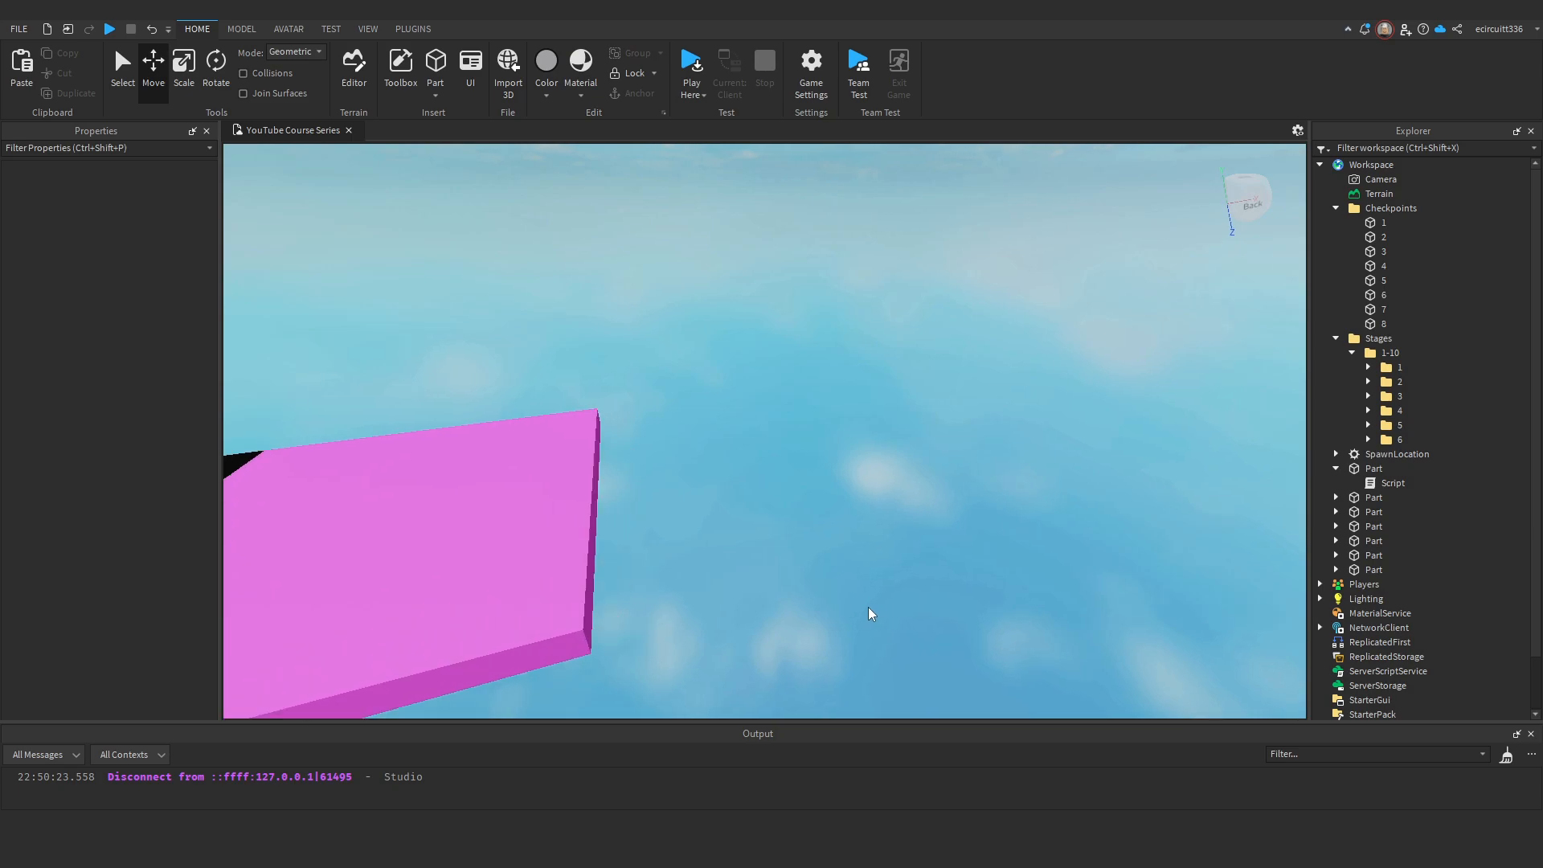
scroll(818, 589, down, 2)
scroll(818, 589, down, 3)
click(1373, 498)
shift+click(1374, 569)
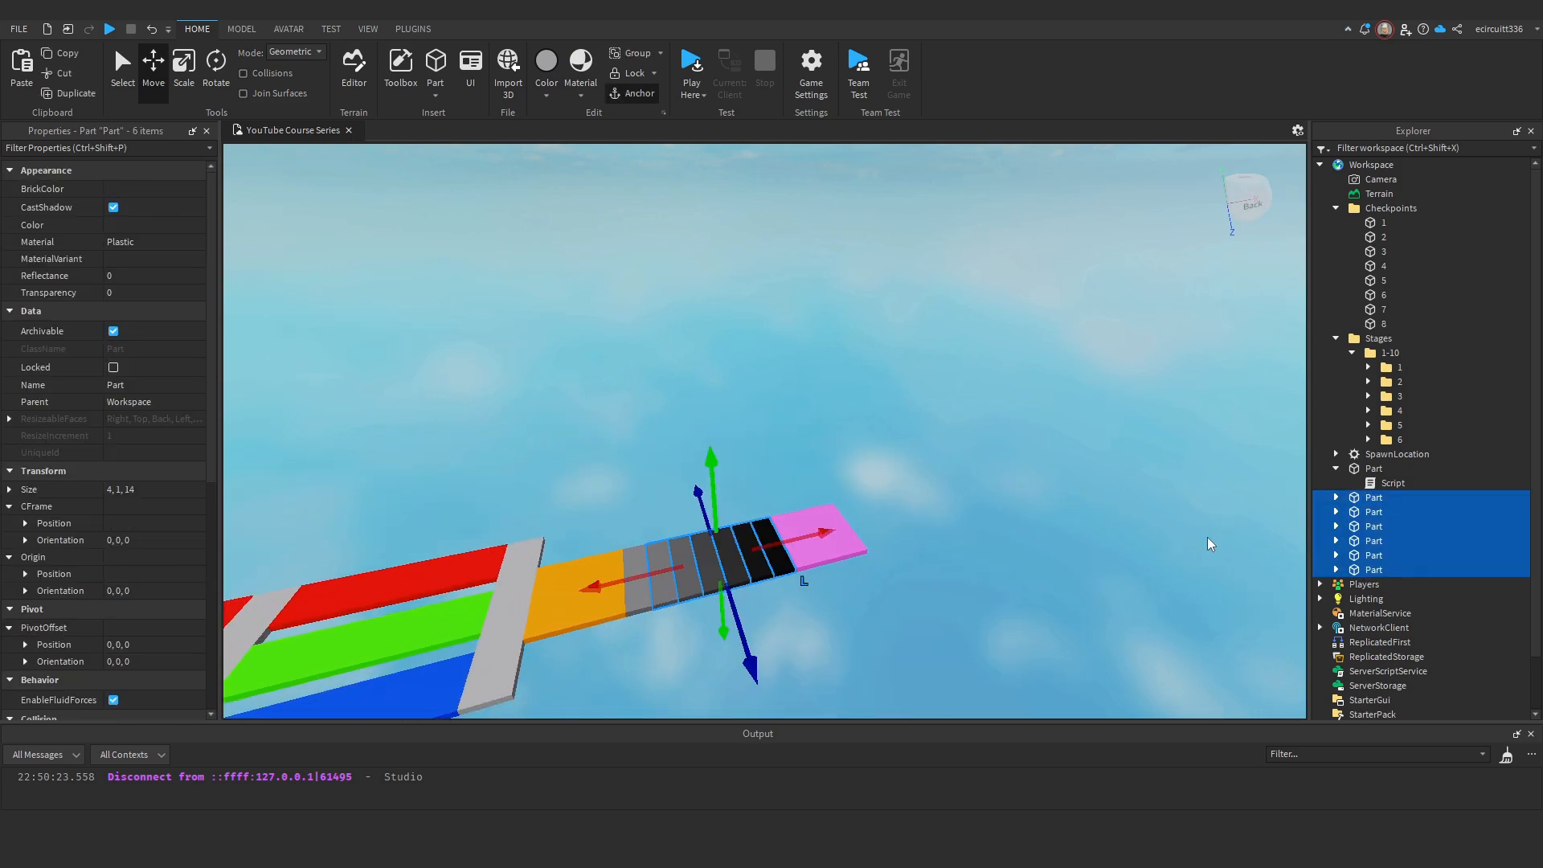
key(f)
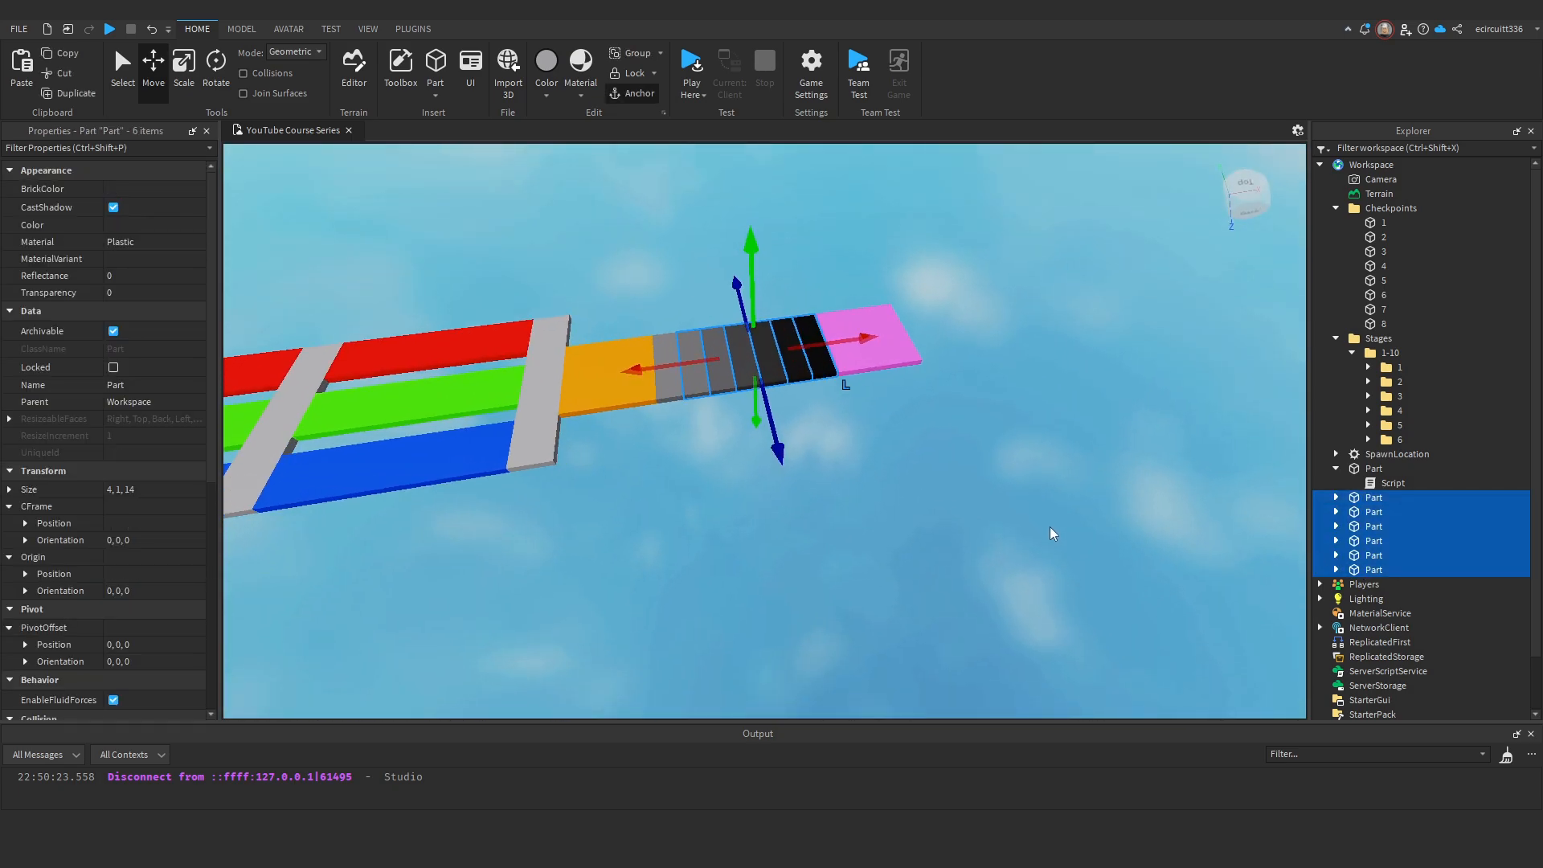
right_click(1366, 511)
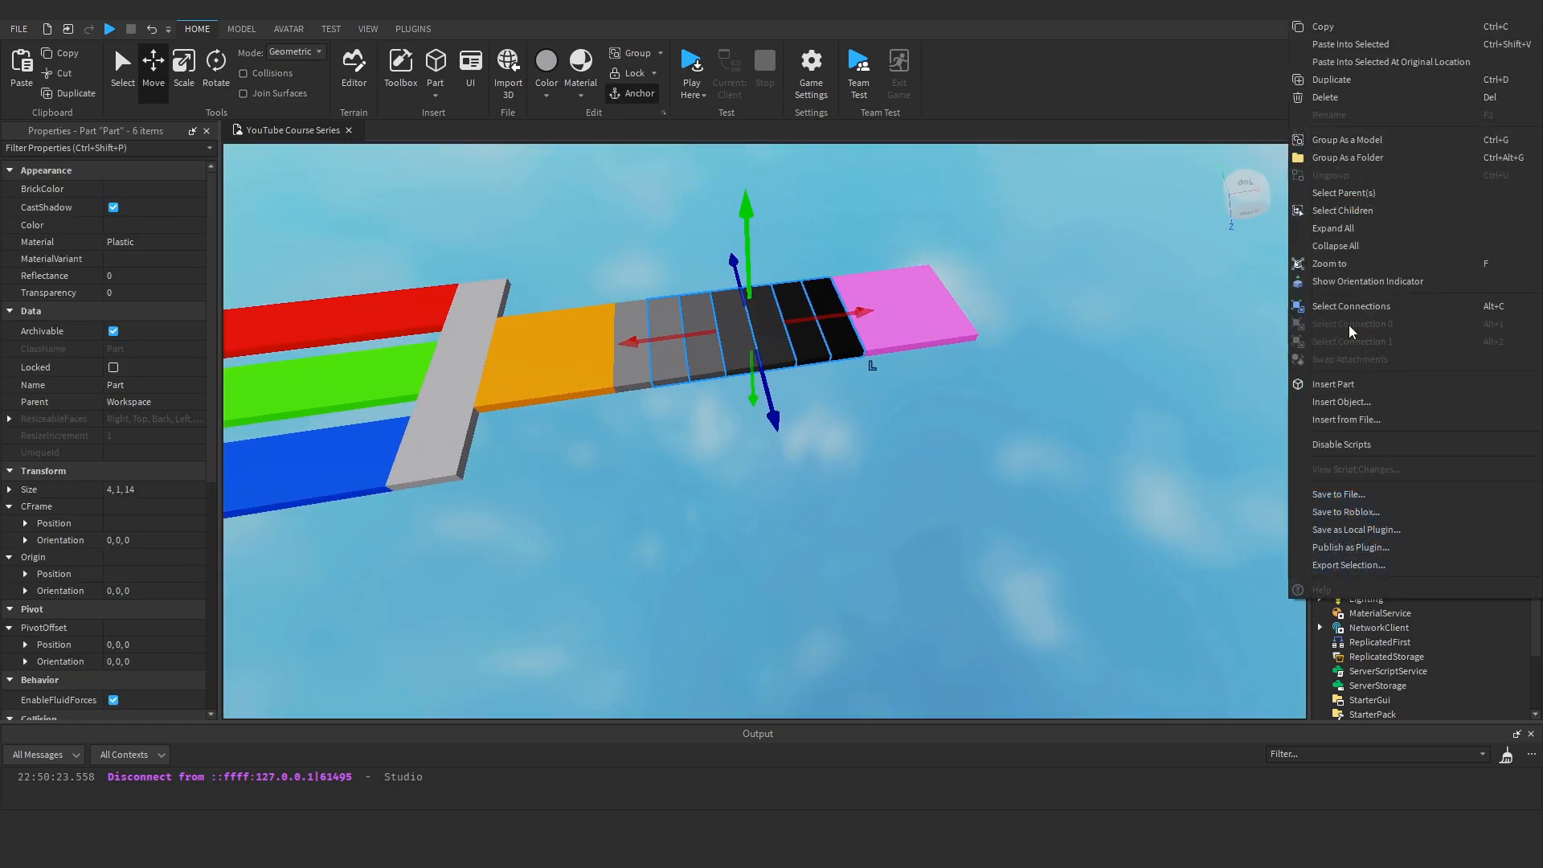
click(1336, 157)
Move the new folder into the 1-10 folder under Stages and rename it 7.
click(1336, 483)
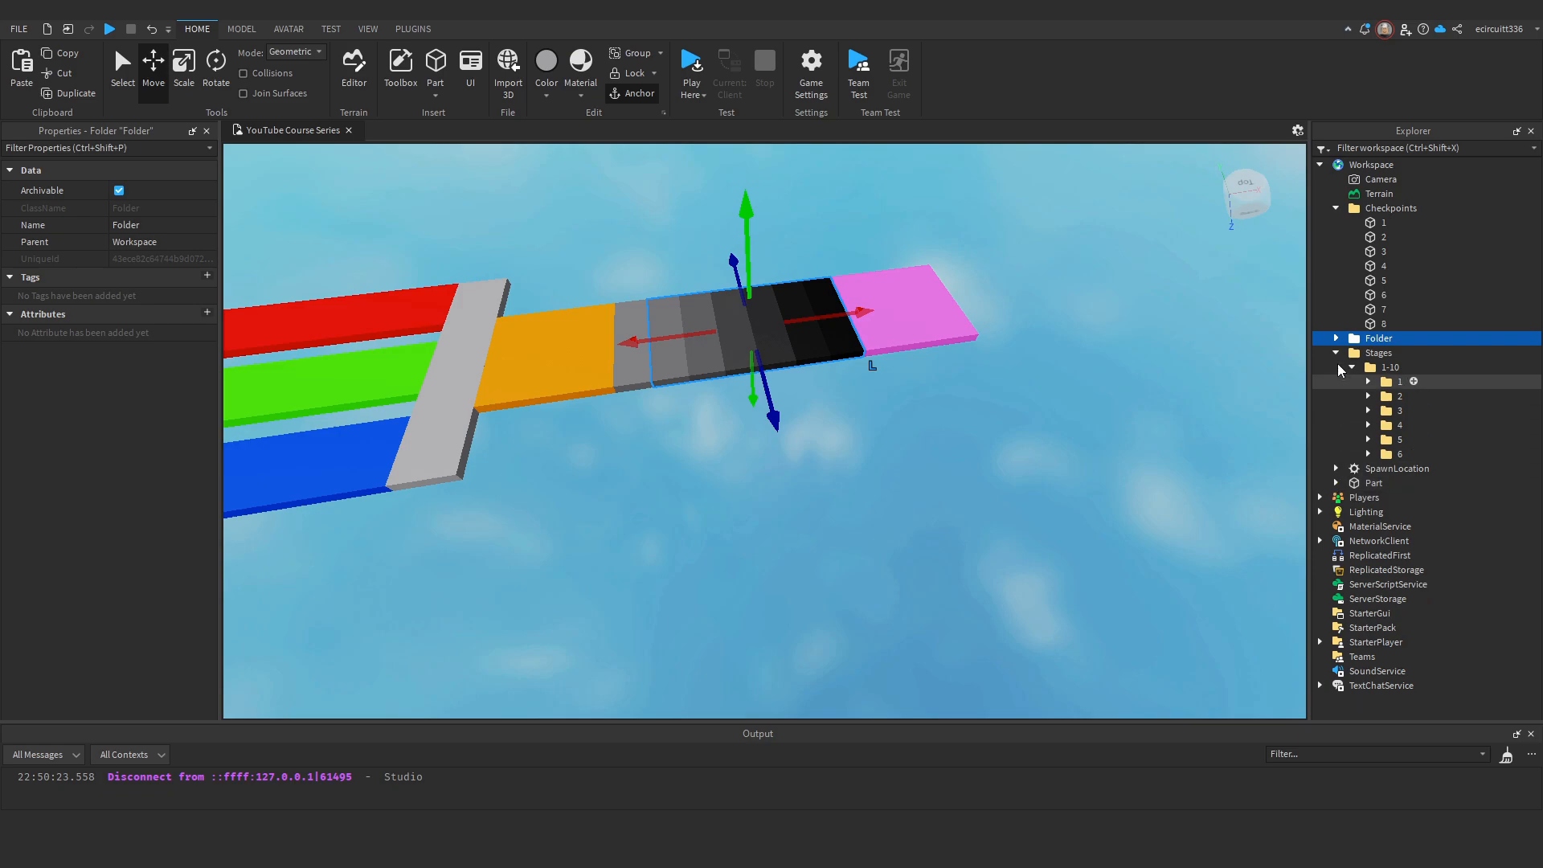
click(1335, 208)
drag(1379, 223, 1394, 251)
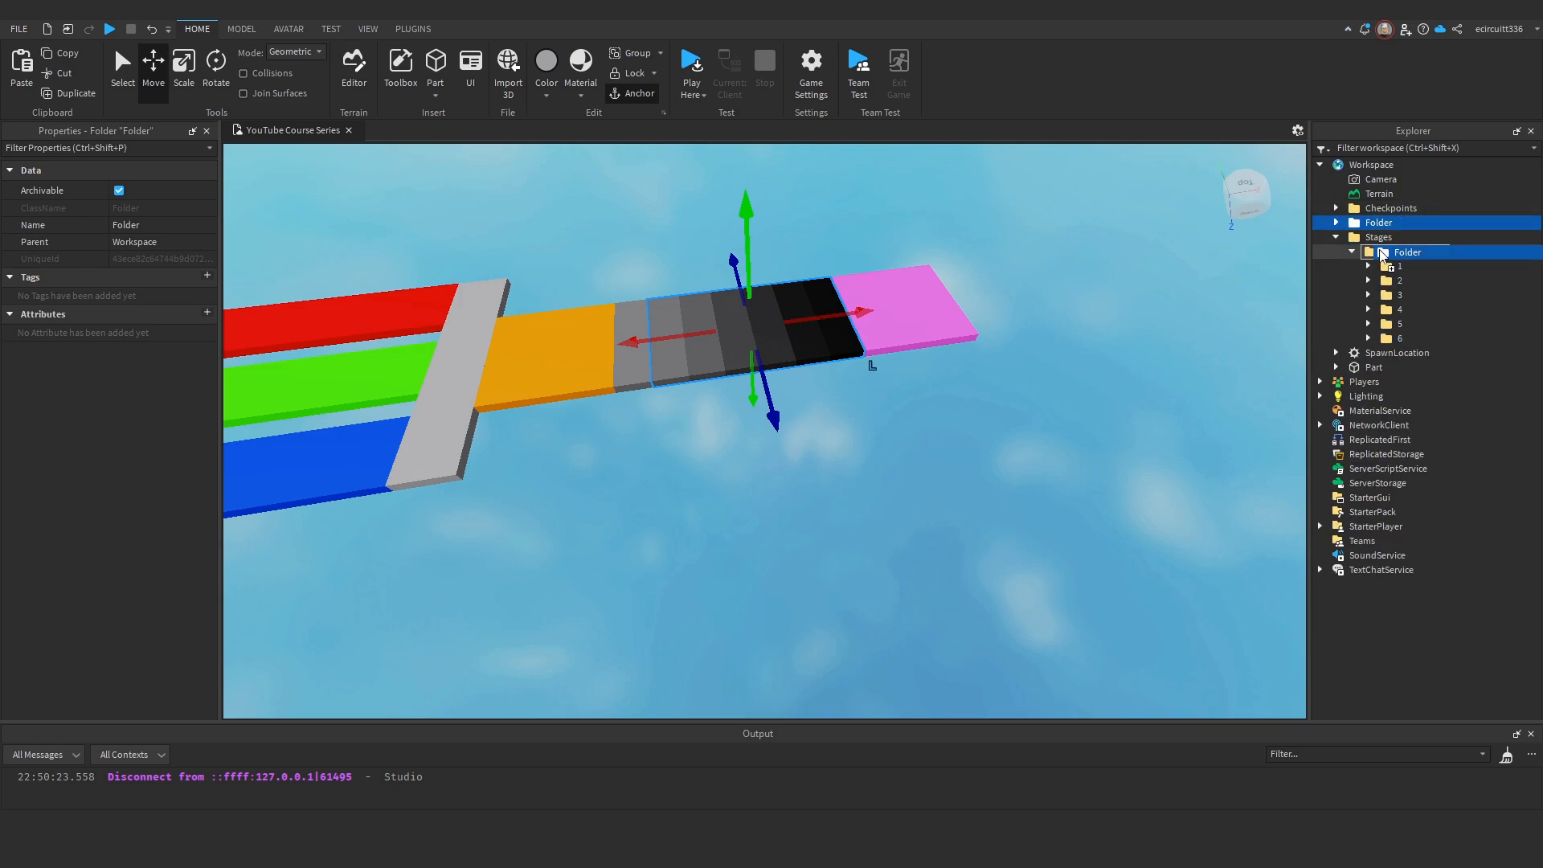
right_click(1403, 353)
click(1362, 112)
text(7)
key(Return)
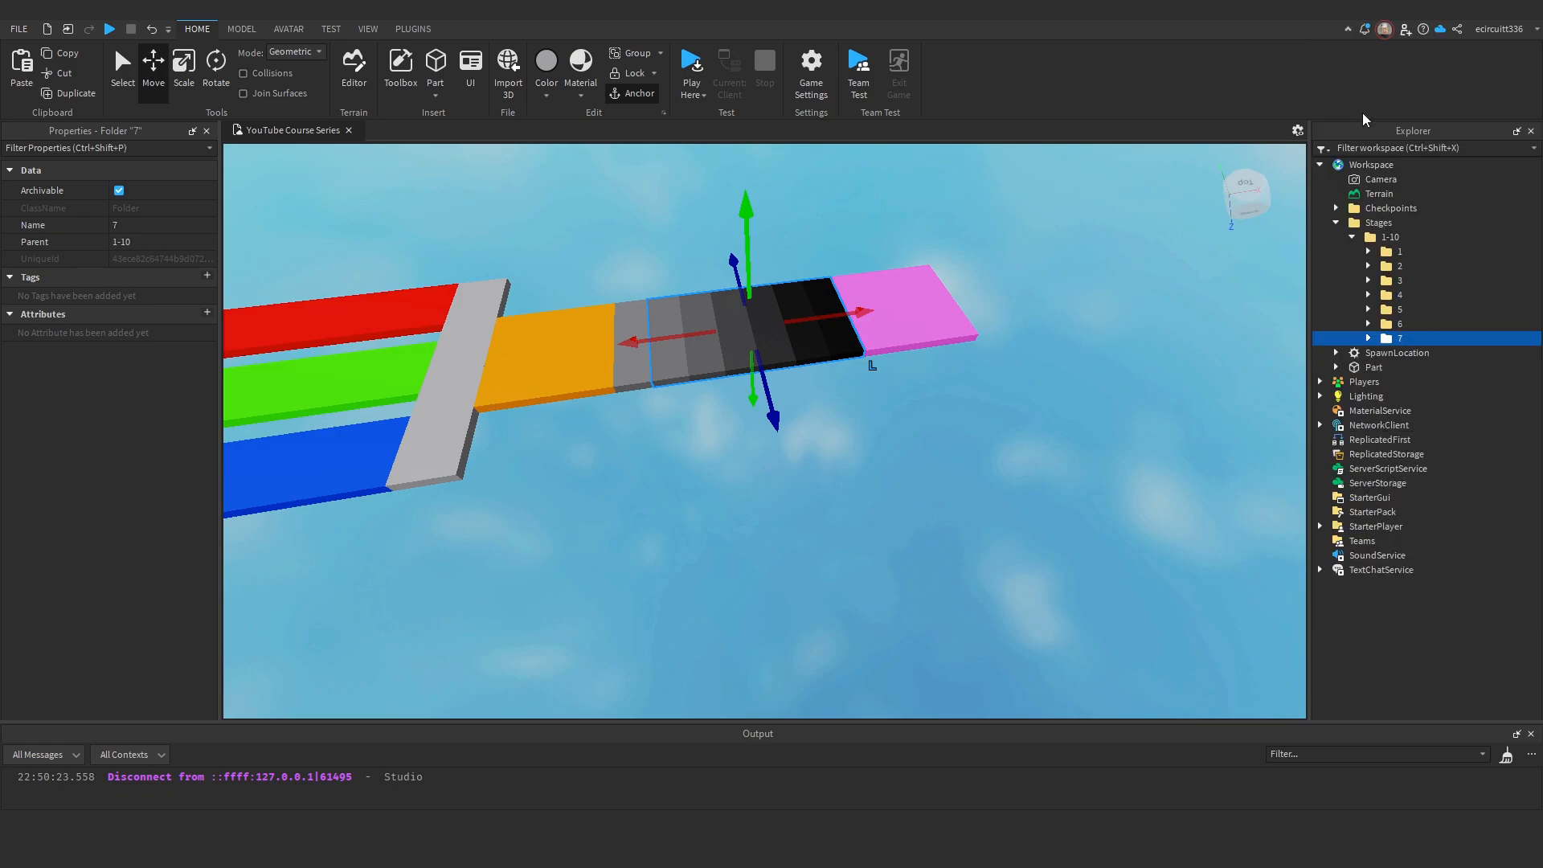
Check which parts stage folder 7 contains and collapse the Stages folders.
click(1180, 258)
mouse_move(1180, 258)
right_down()
mouse_move(1185, 234)
mouse_move(1164, 269)
right_up()
scroll(1164, 269, up, 3)
click(1368, 337)
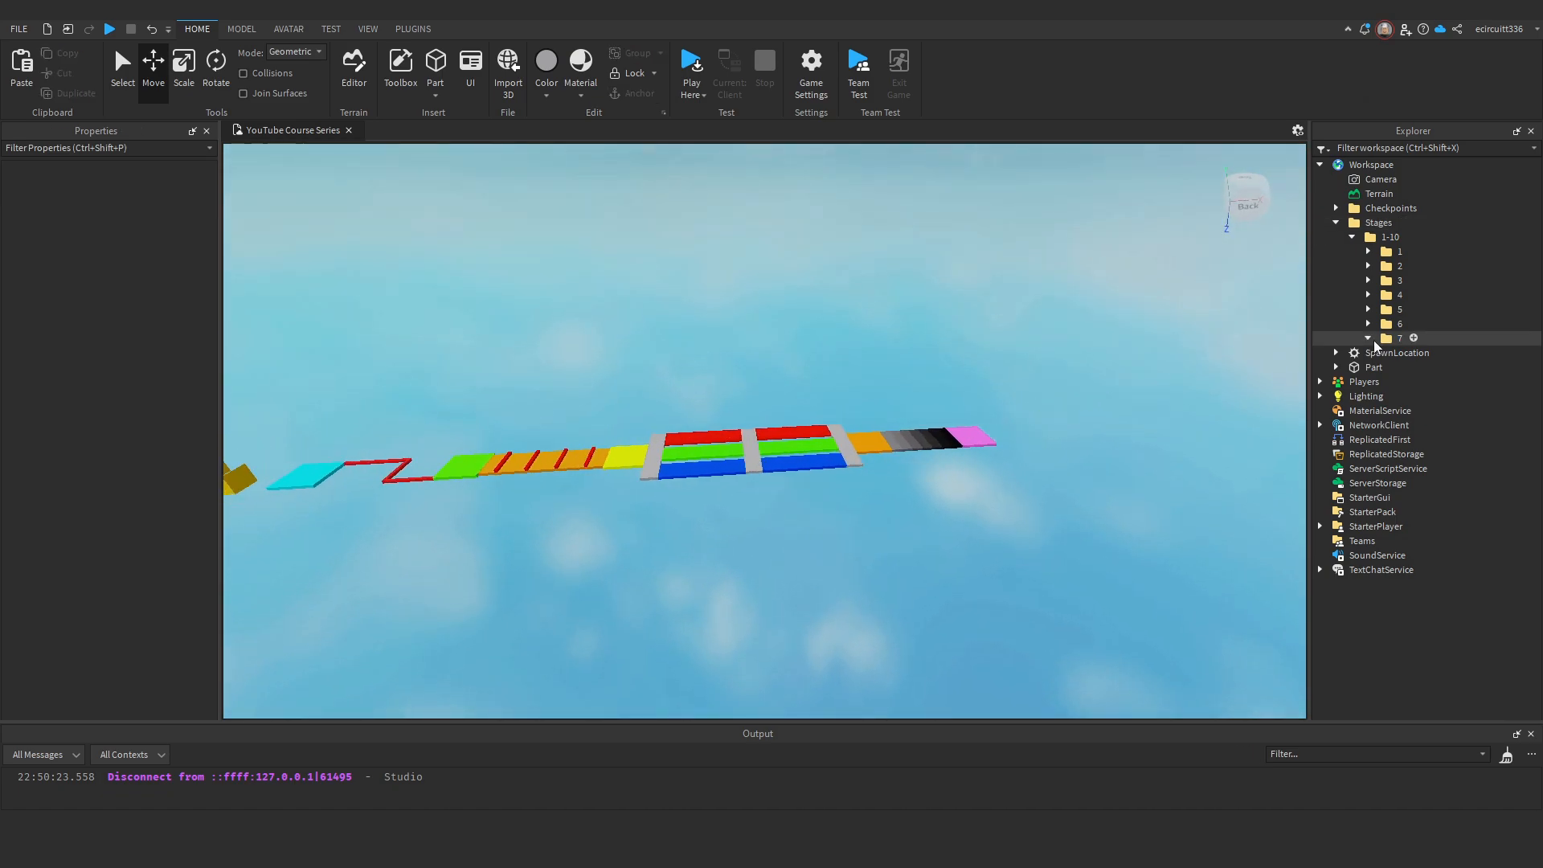
click(1422, 353)
shift+click(1414, 425)
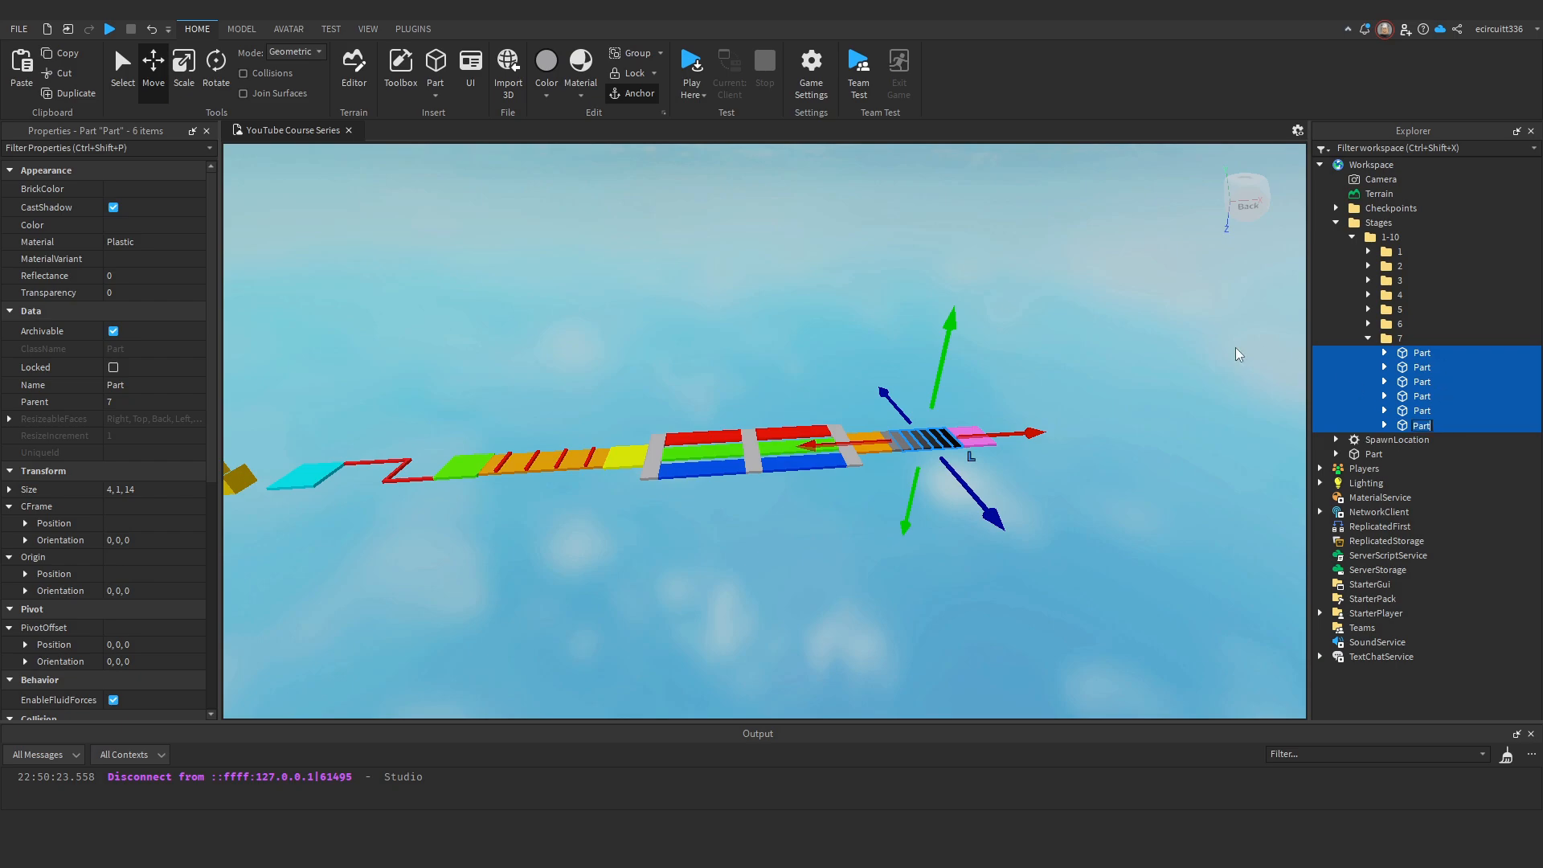
click(1238, 350)
click(1367, 338)
click(1351, 237)
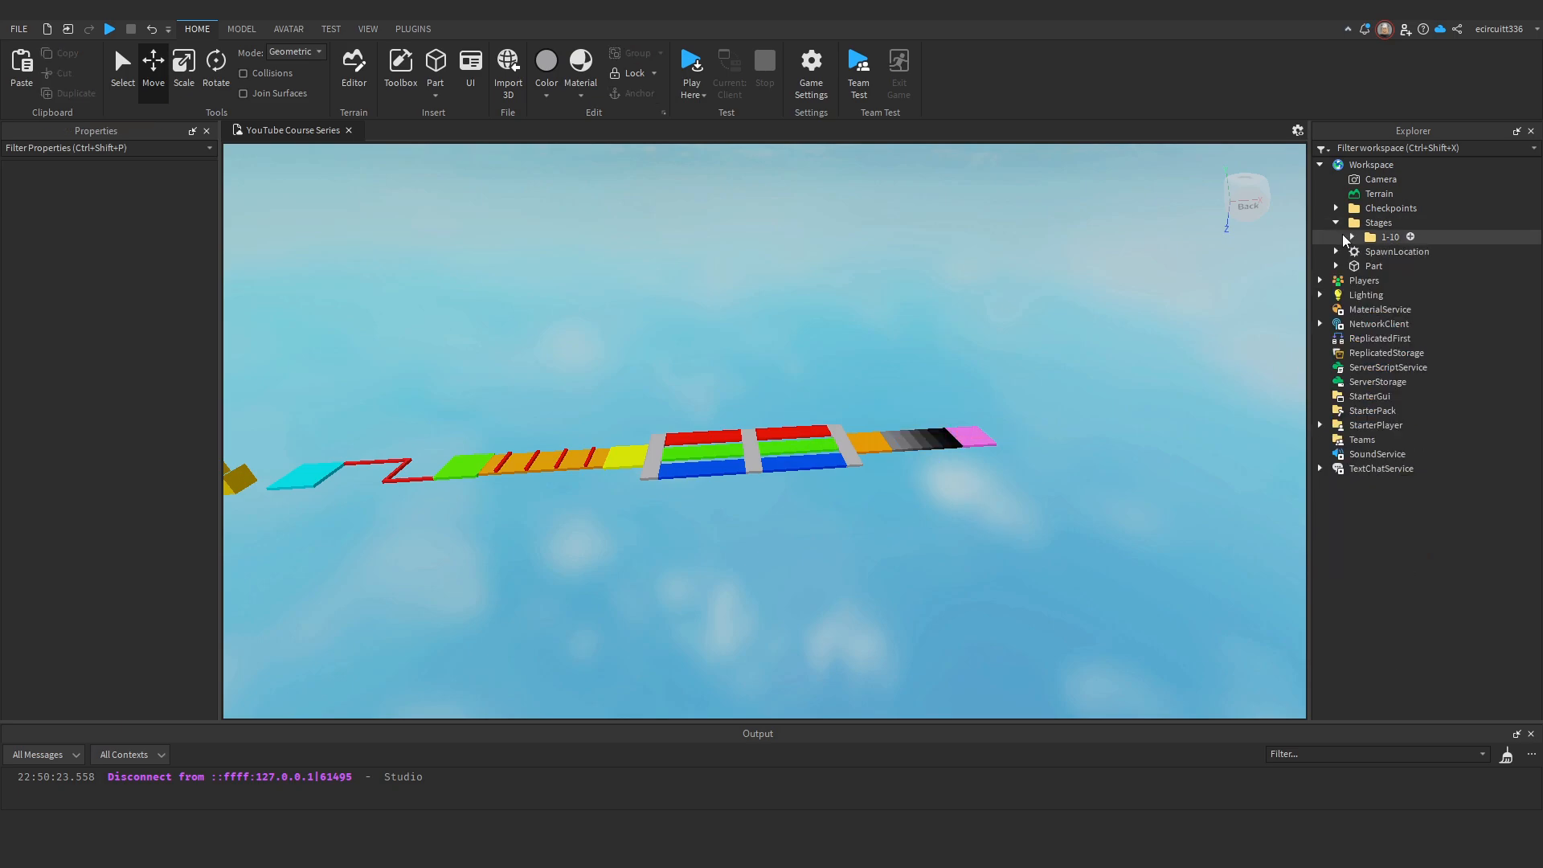
click(1336, 224)
Examine the whole obby course from several angles, from the pink checkpoint to the spawn location.
right_drag(1091, 311, 1088, 302)
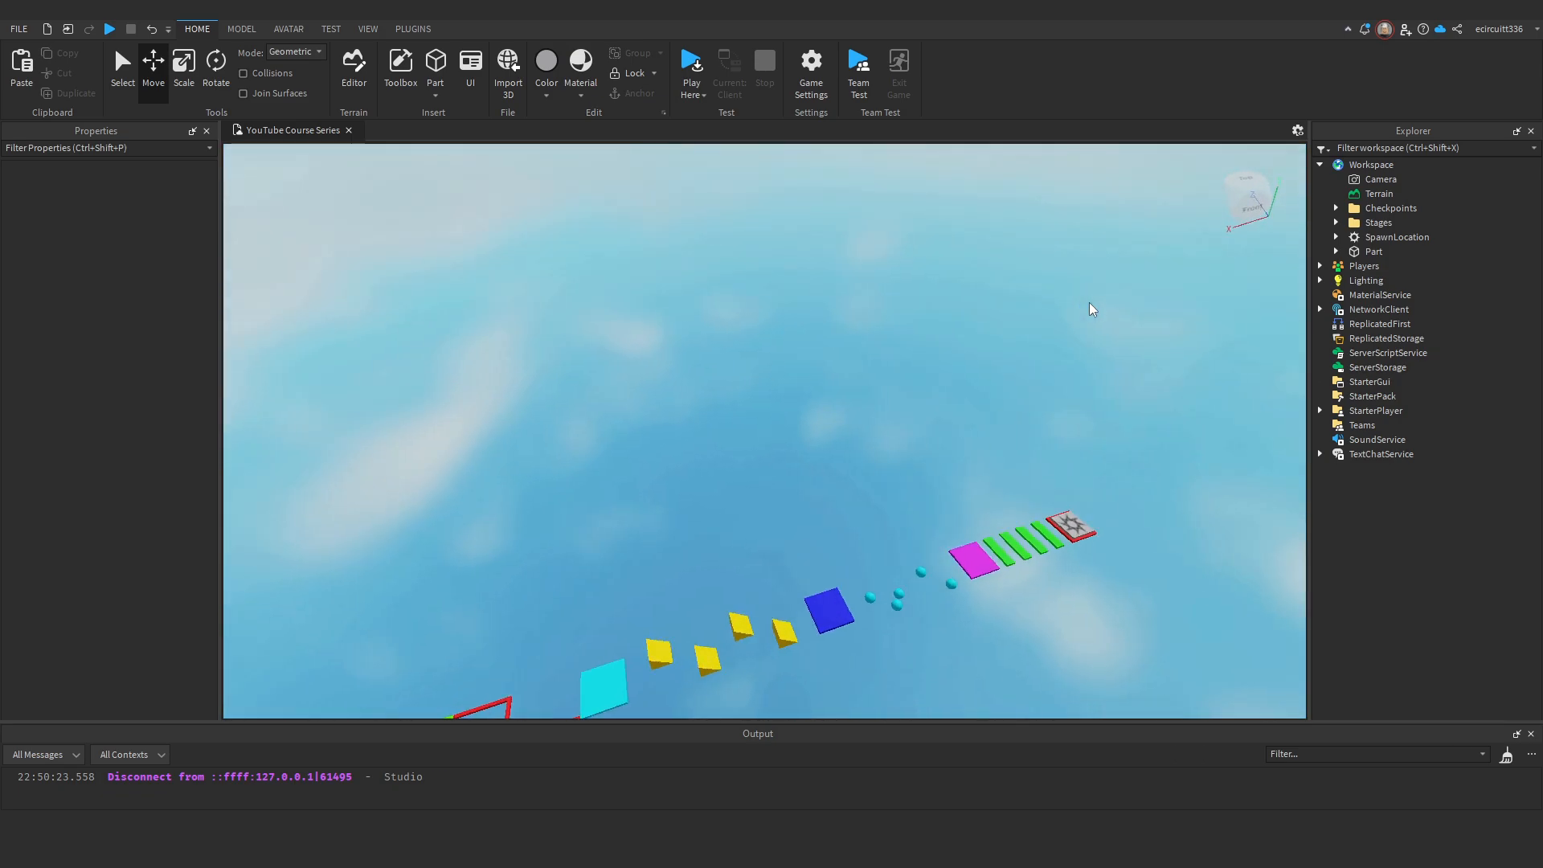
scroll(1088, 303, down, 6)
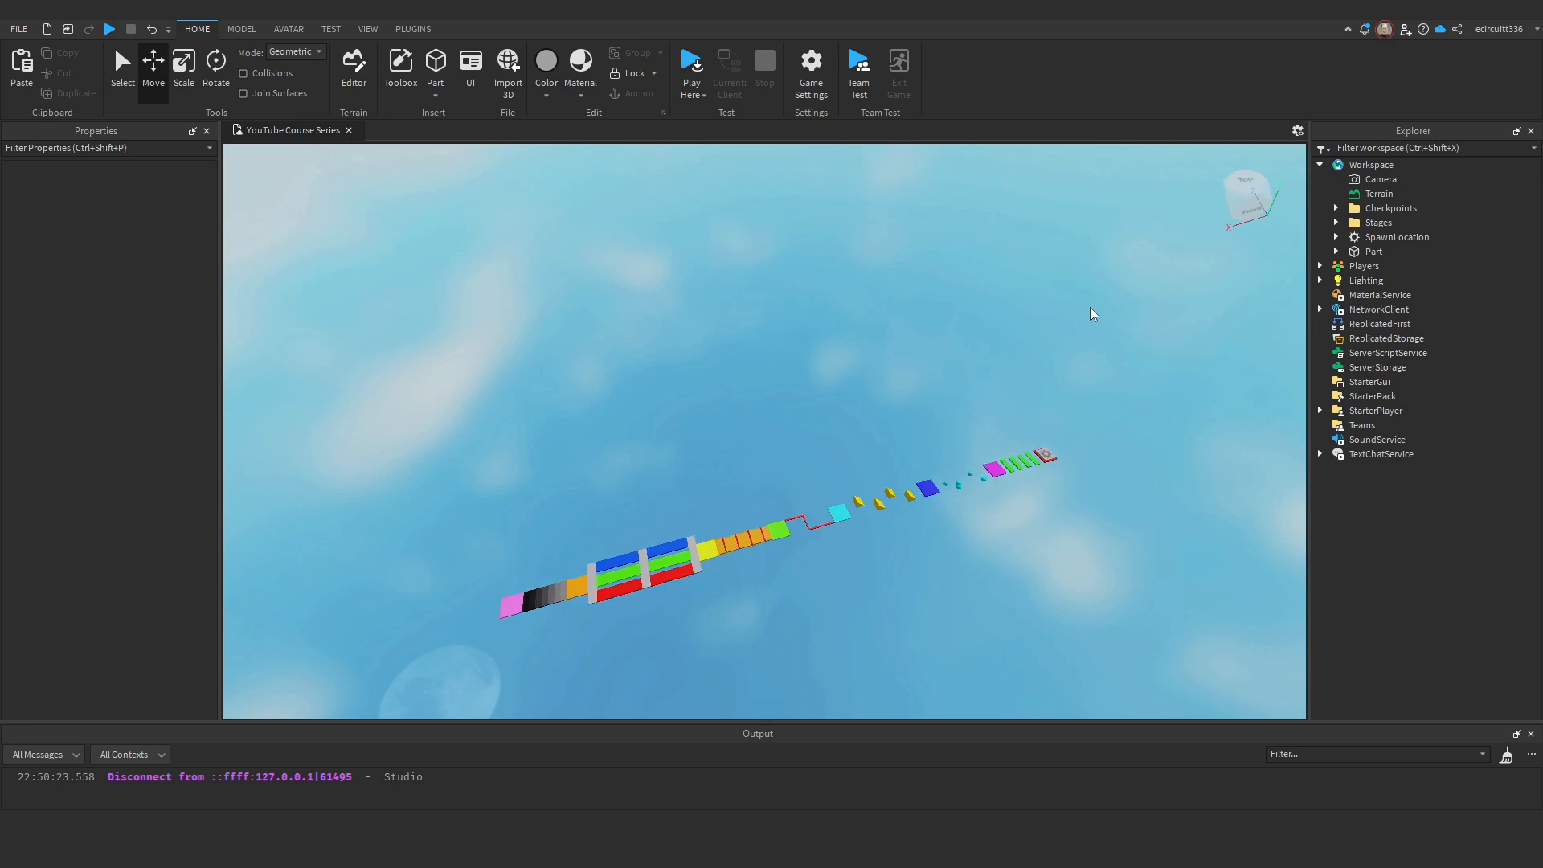
key(a)
key(q)
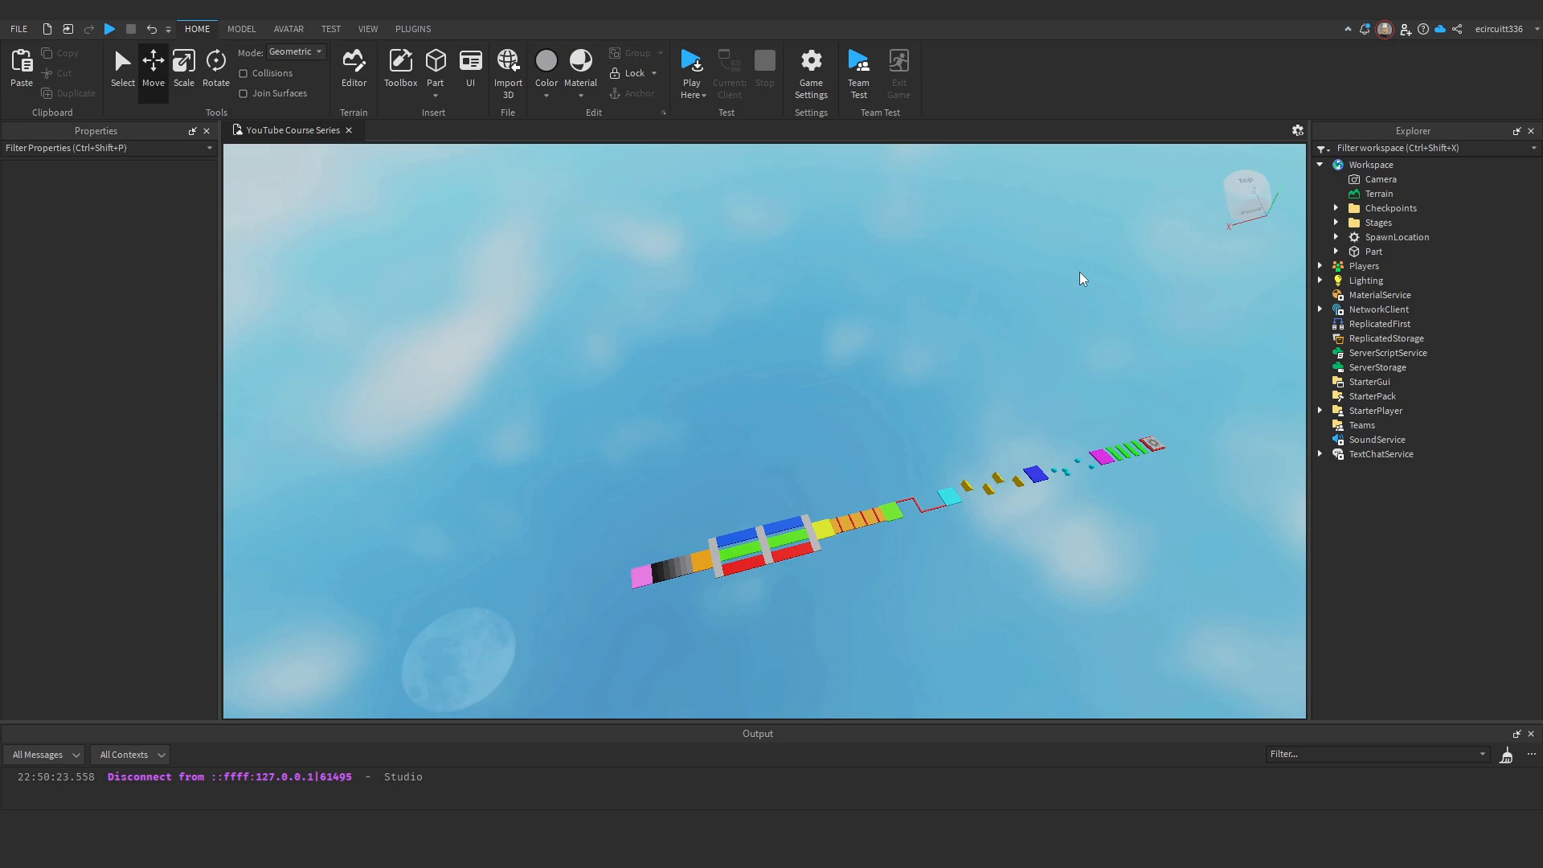
right_drag(1079, 273, 1080, 280)
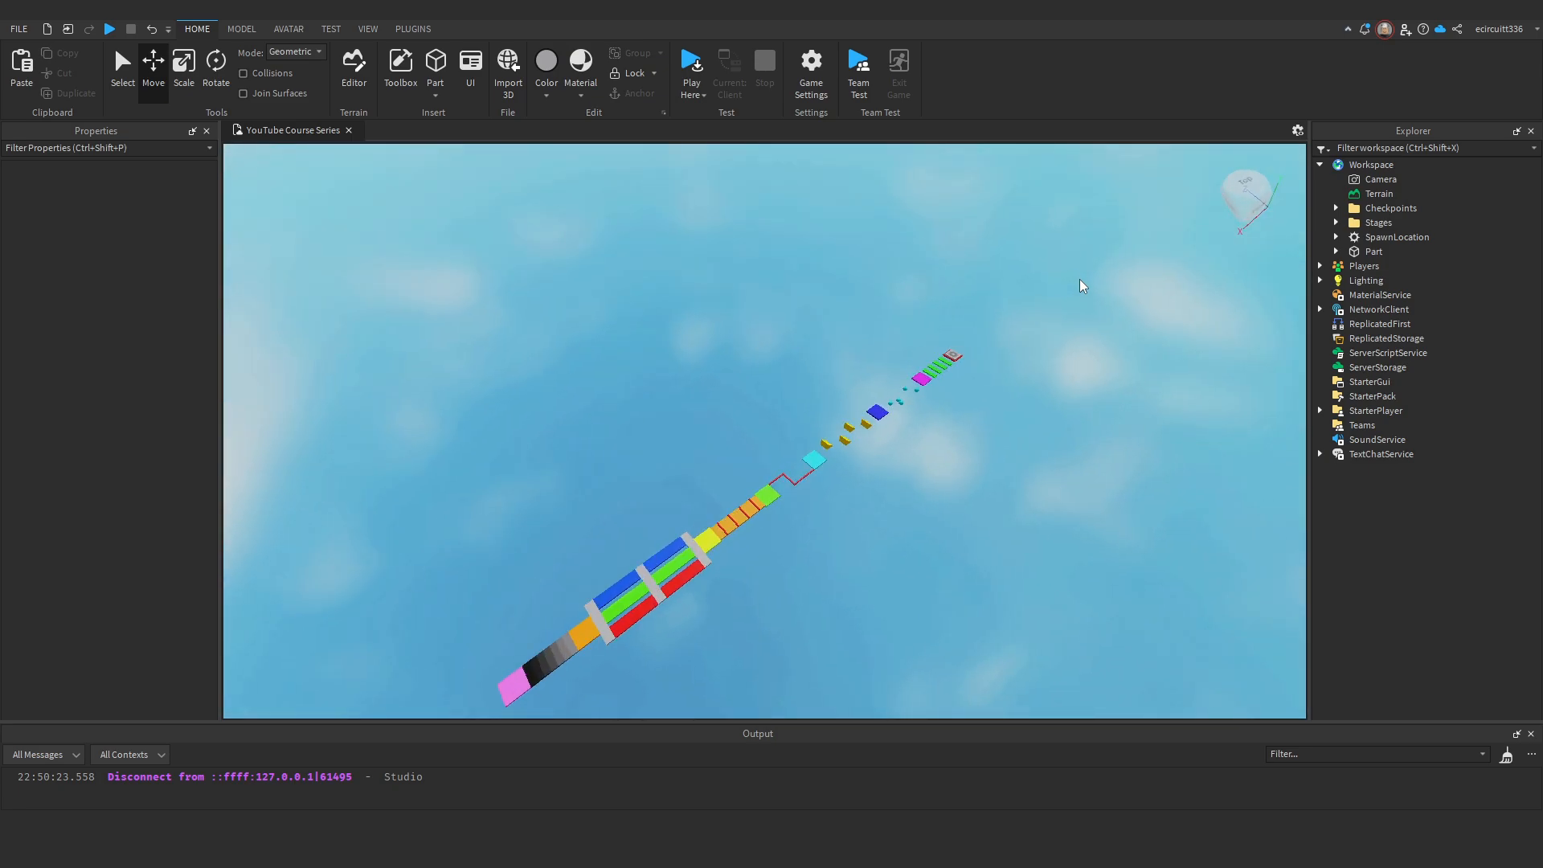
key(w)
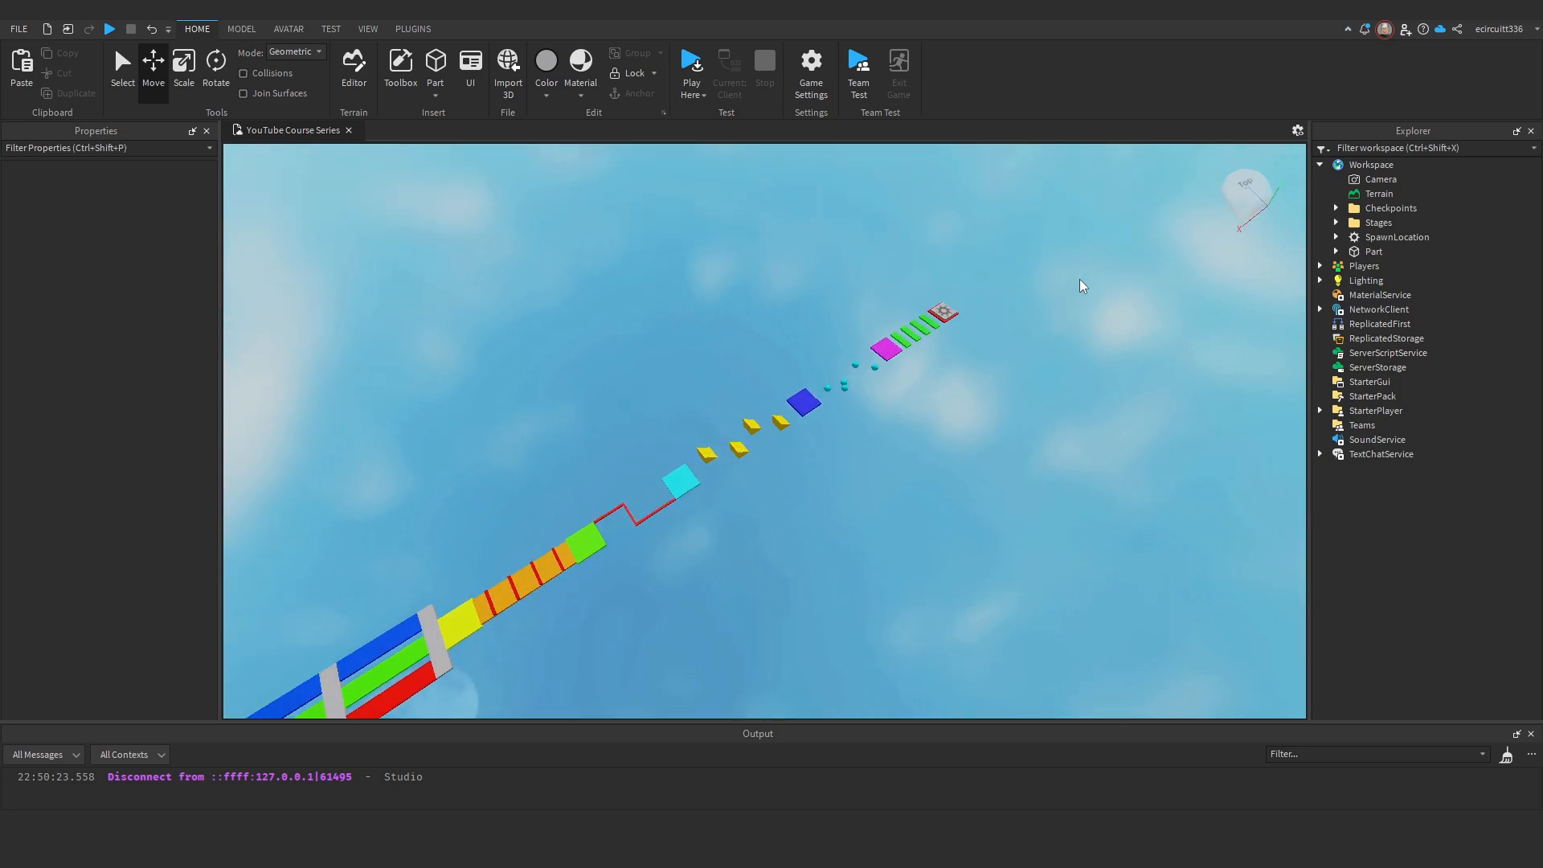
right_drag(1078, 278, 1078, 271)
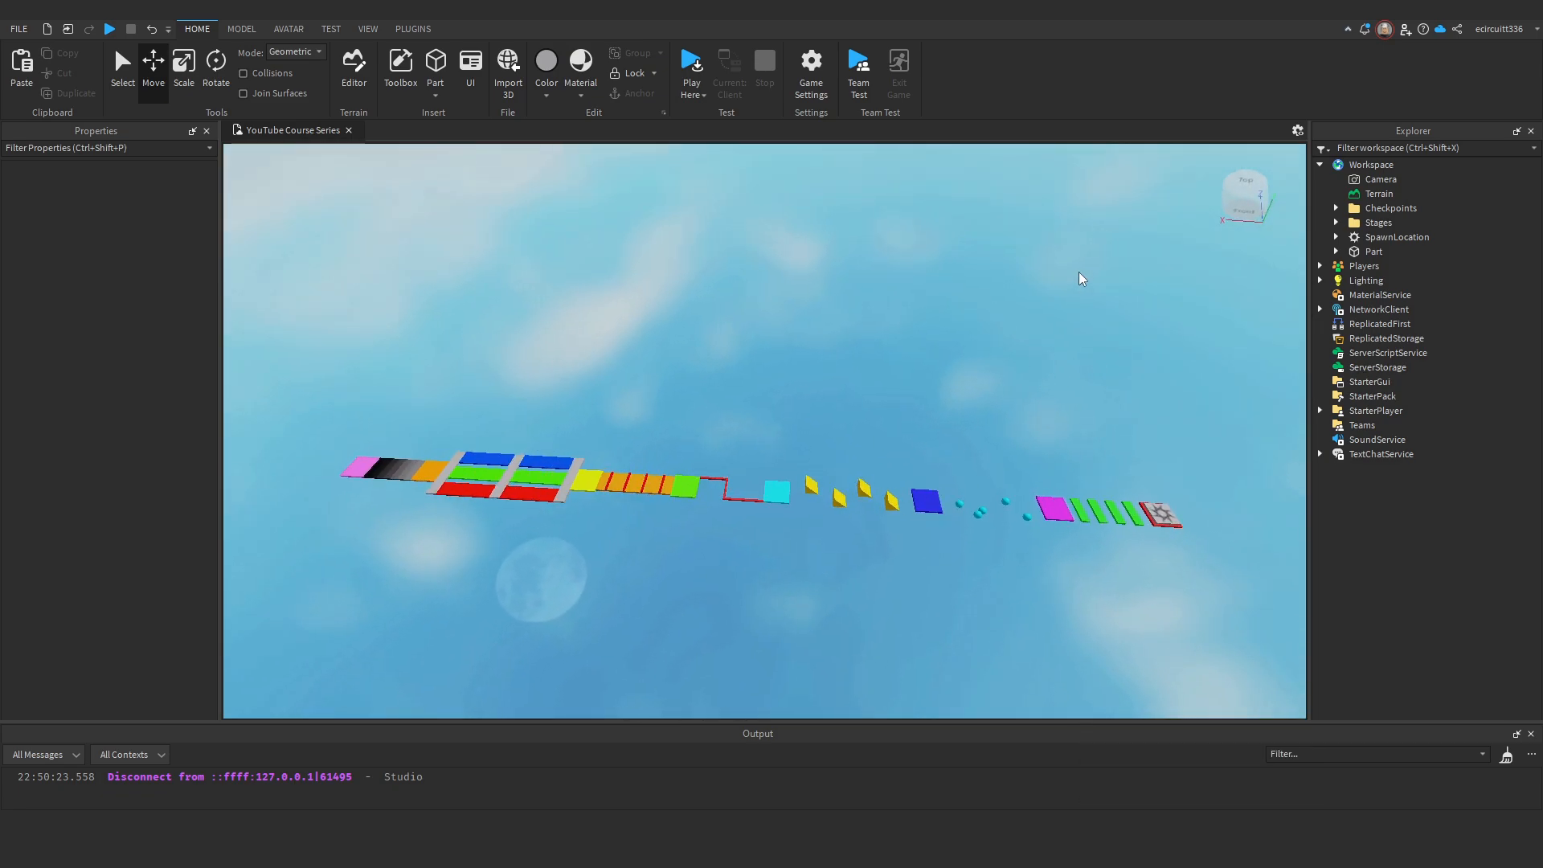